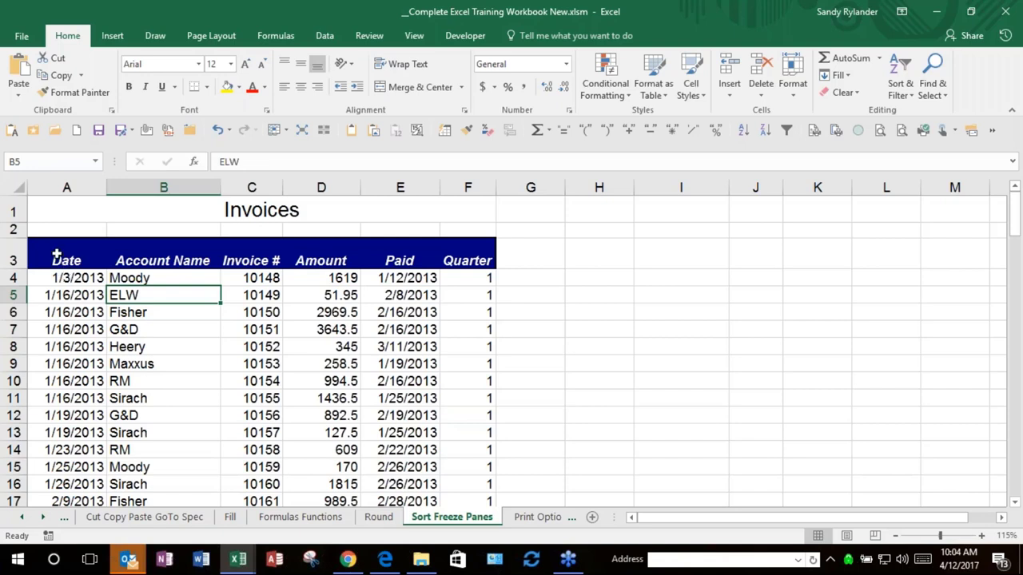
Step: Select ranges of the invoice table from the Date header A3, then pick cell F117 near the end
click(57, 254)
click(64, 258)
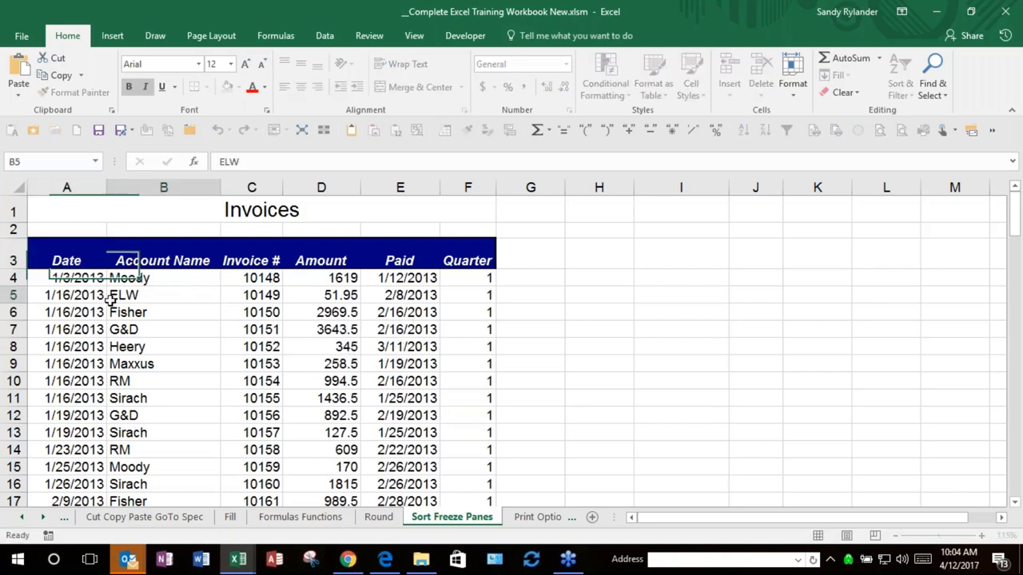
drag(67, 259, 517, 460)
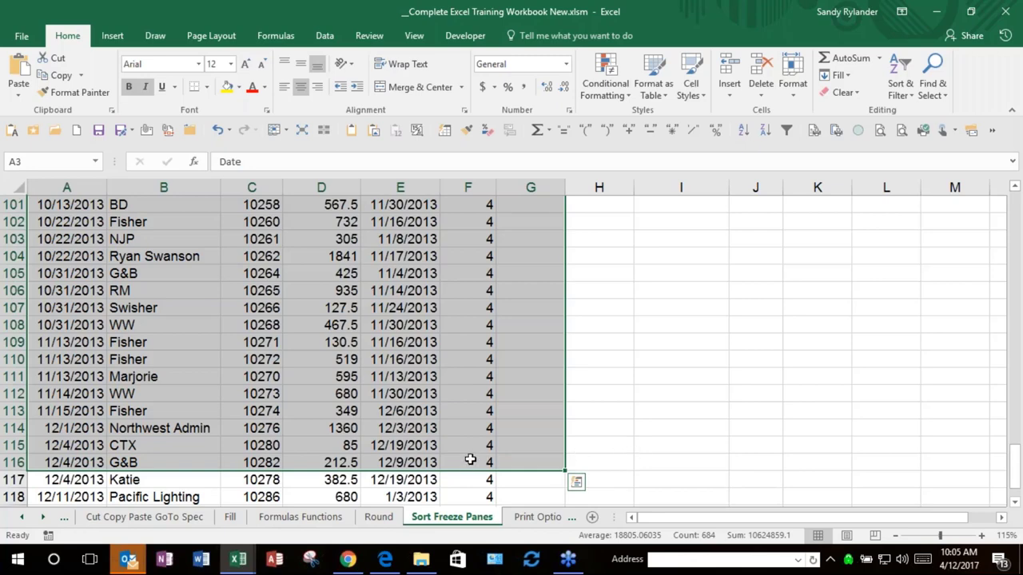
shift+click(469, 461)
mouse_move(469, 463)
mouse_down()
mouse_move(436, 375)
mouse_move(420, 363)
mouse_move(236, 289)
mouse_move(392, 406)
mouse_move(468, 425)
mouse_move(457, 461)
mouse_up()
click(451, 480)
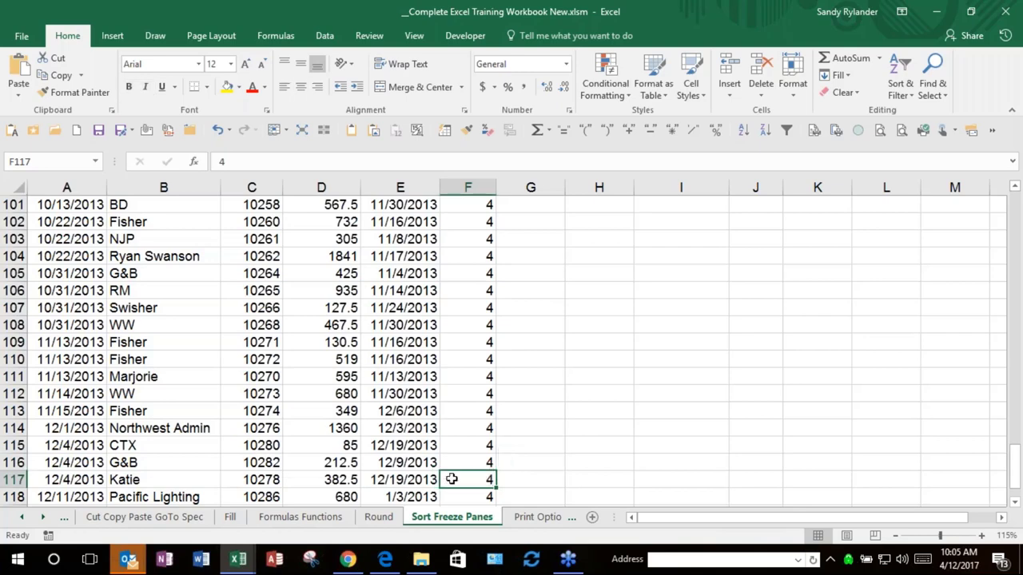
Step: Jump to the sheet top and select the invoices from header A3 through row 41
key(ctrl+Home)
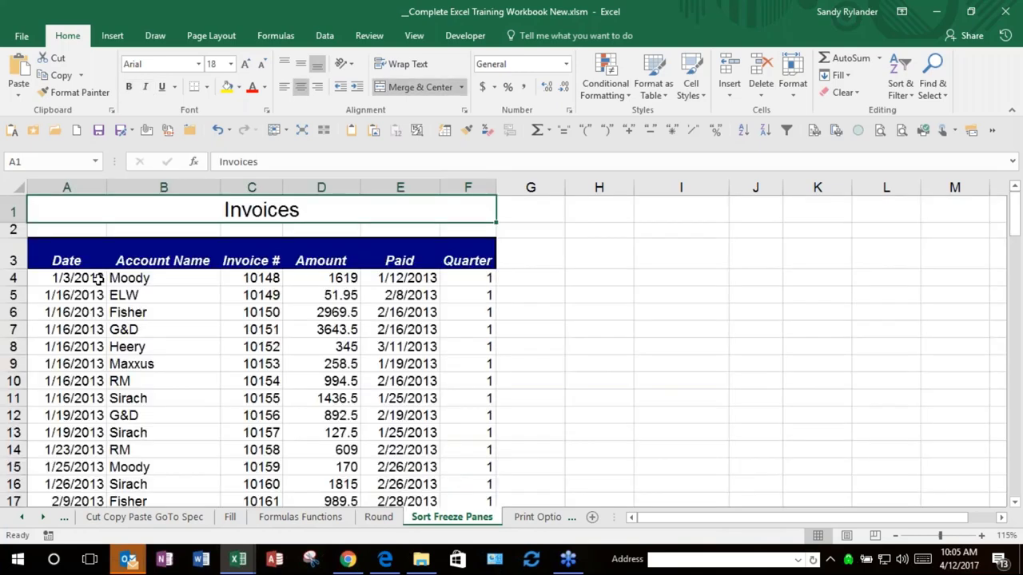
click(64, 260)
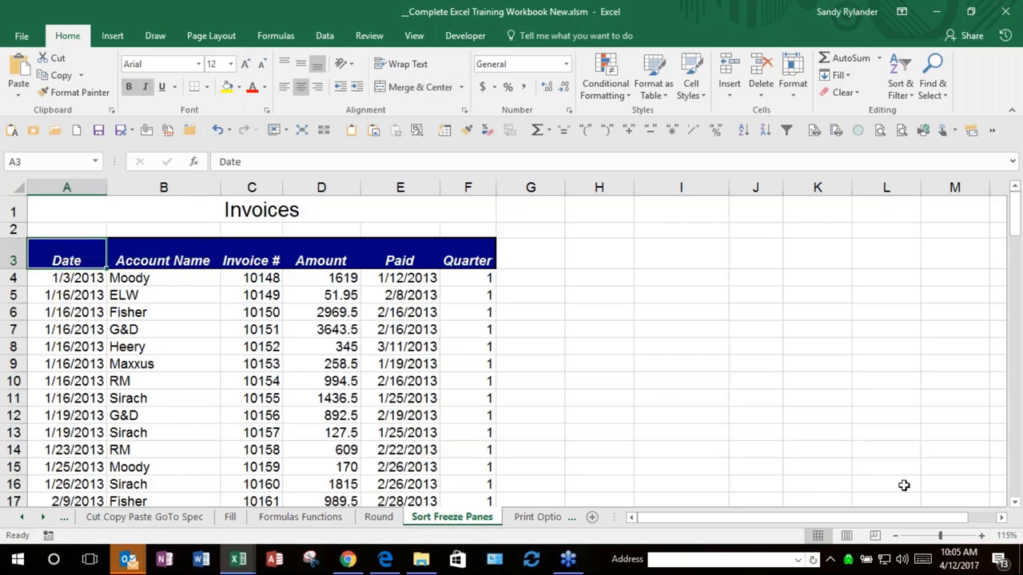
click(1015, 505)
click(1015, 505)
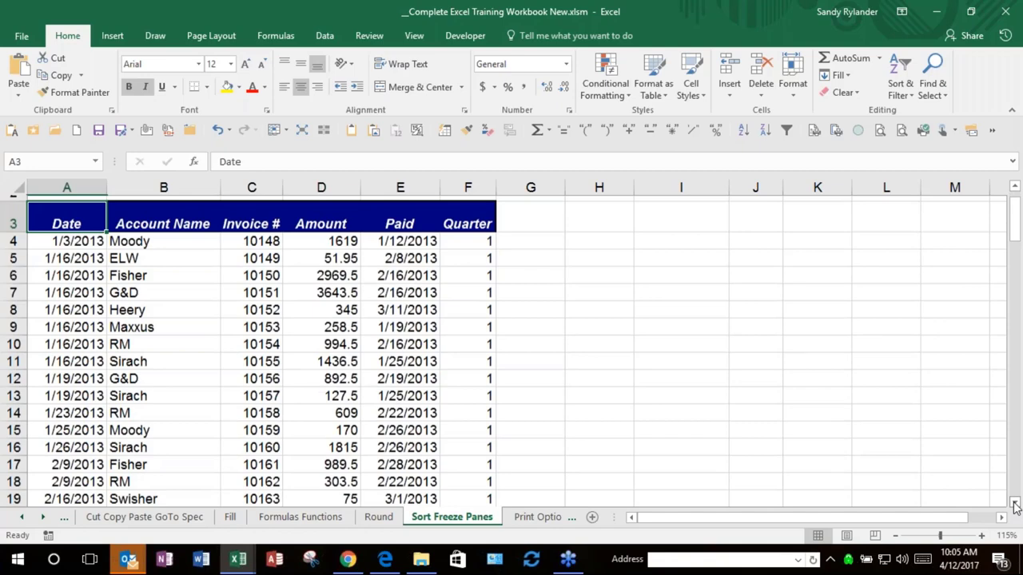
scroll(1015, 505, down, 6)
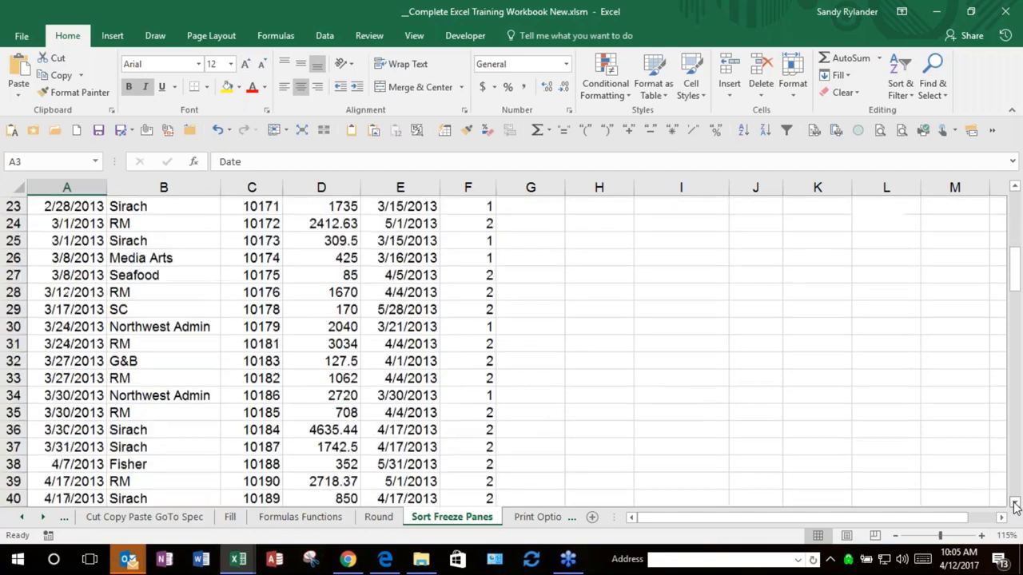
scroll(1014, 505, down, 2)
shift+click(486, 429)
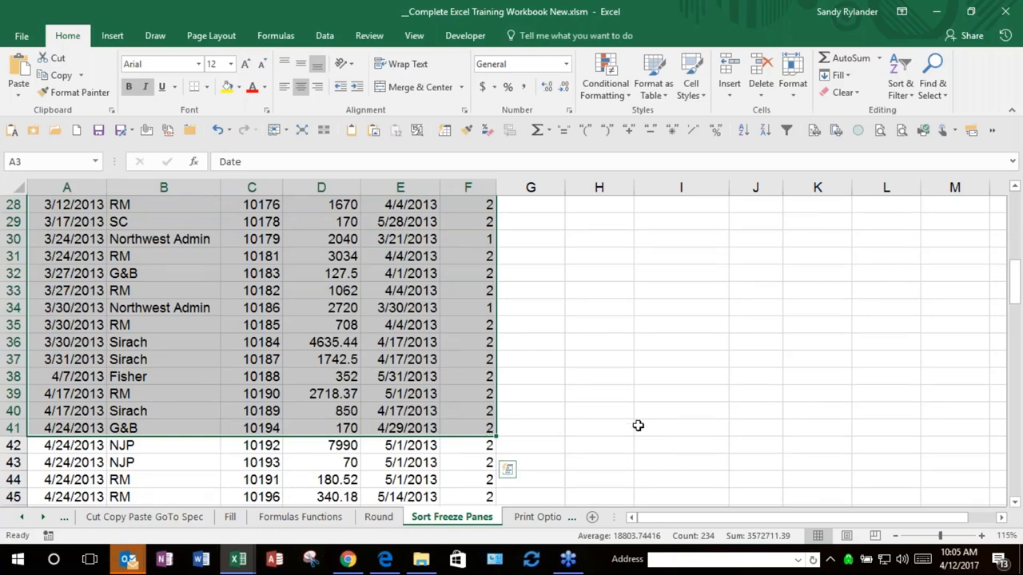
Step: Add the row 45 cells to the selection, edit the NJP entry in B47, then return to the top
scroll(638, 425, down, 1)
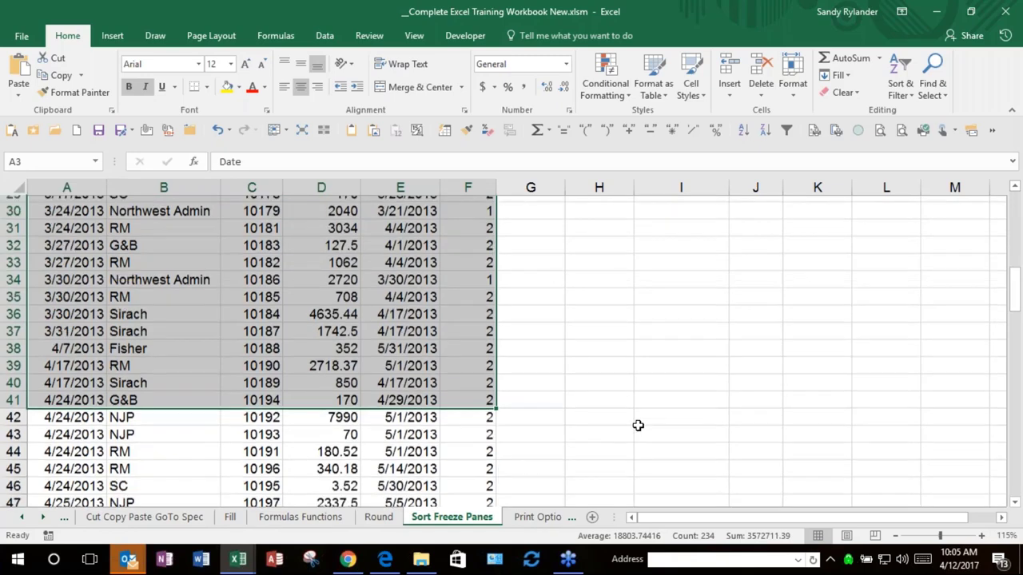
scroll(638, 425, down, 2)
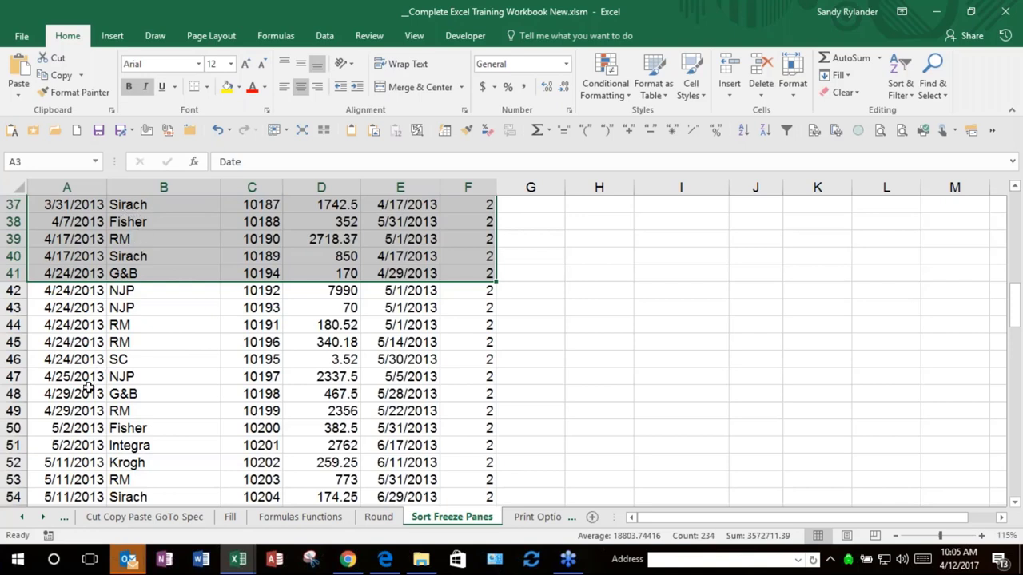
drag(72, 342, 465, 354)
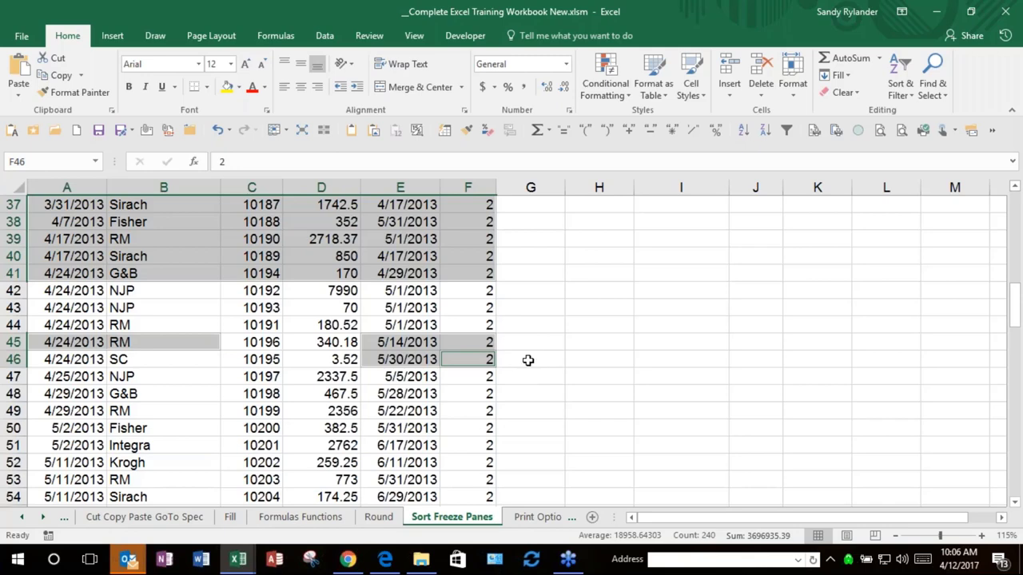
click(210, 381)
double_click(210, 381)
scroll(387, 307, up, 7)
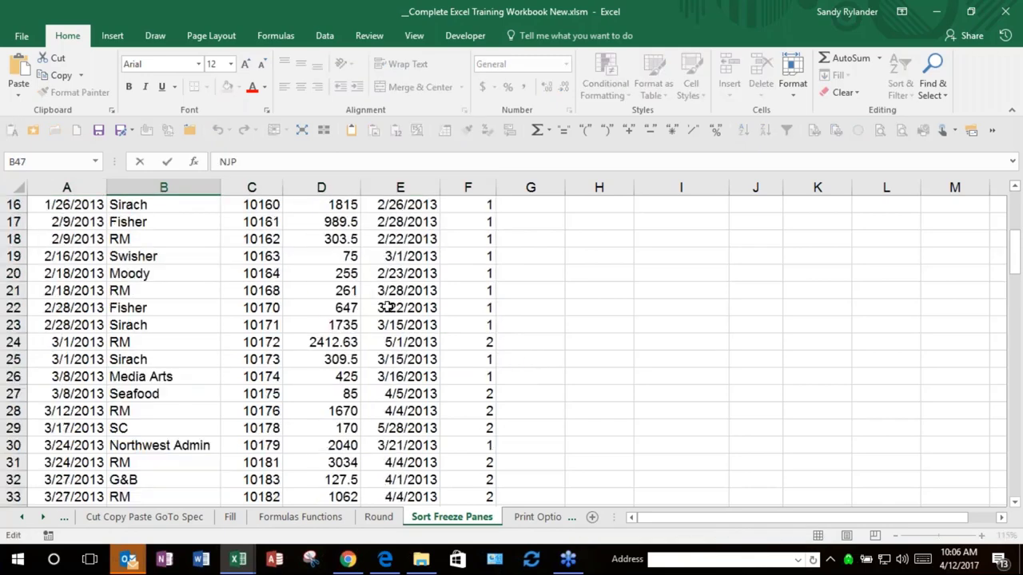
scroll(387, 307, up, 4)
scroll(387, 297, up, 1)
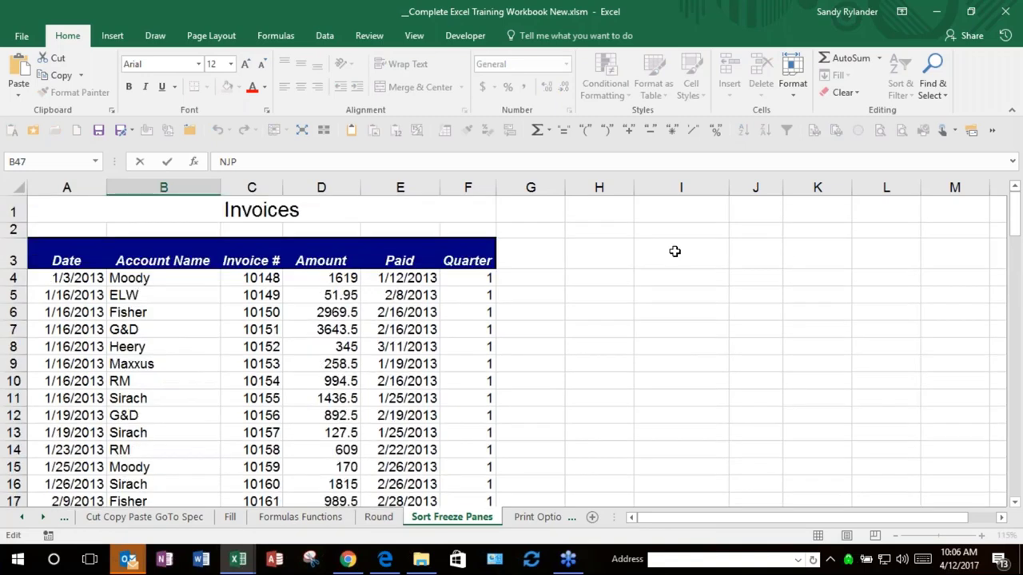
click(647, 260)
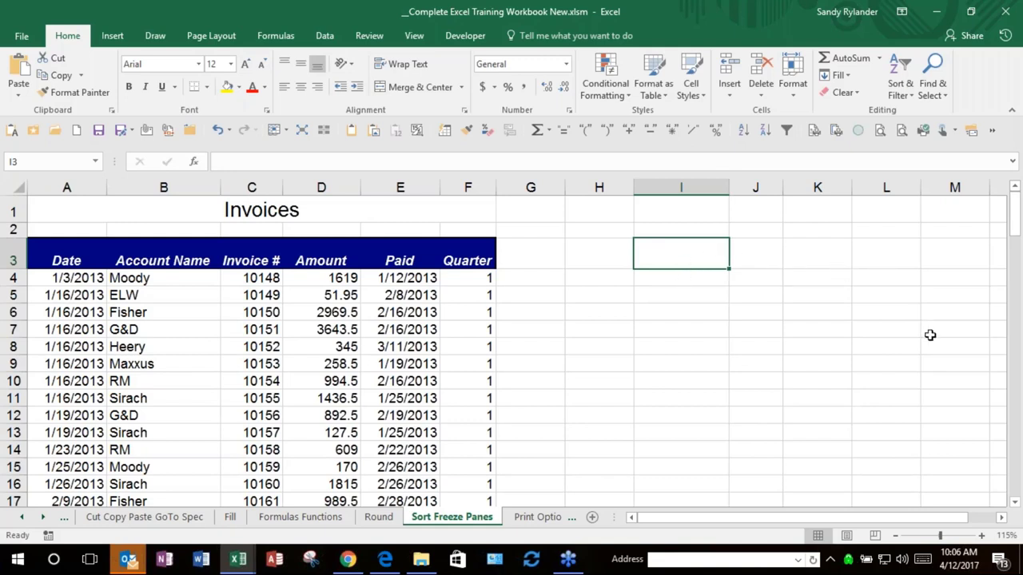
text(')
text(The)
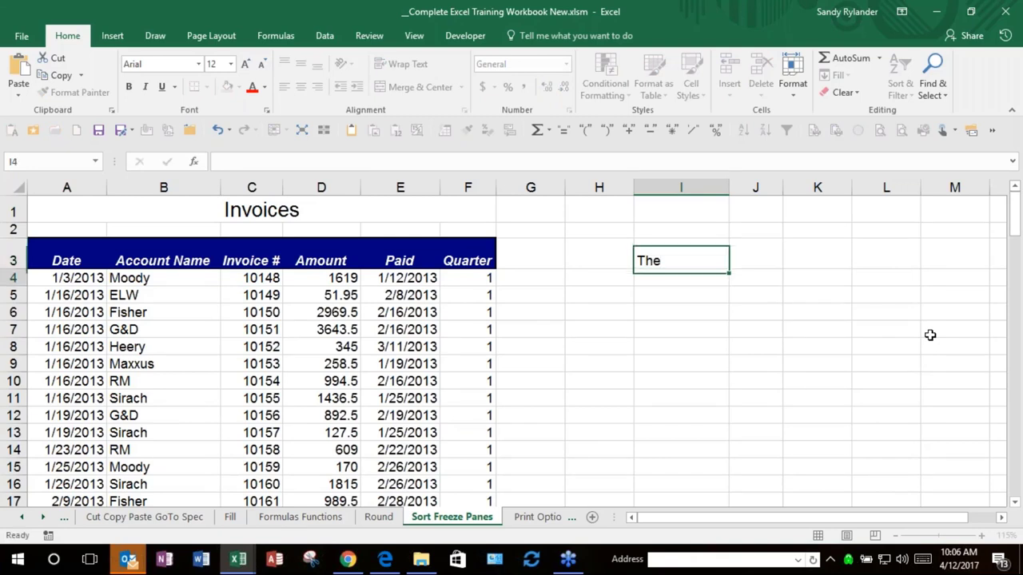
key(Return)
key(Up)
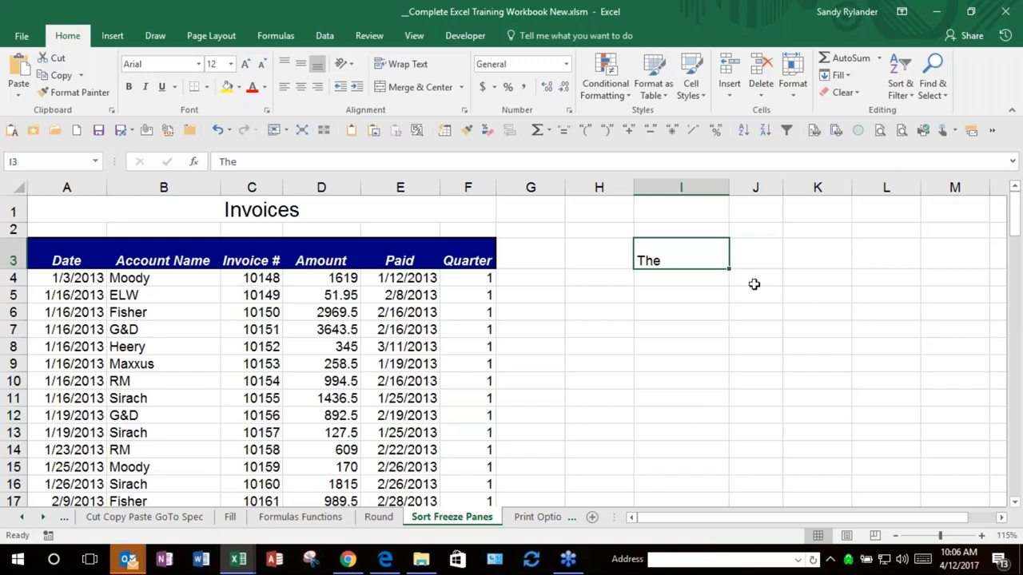
key(Delete)
double_click(659, 254)
click(820, 283)
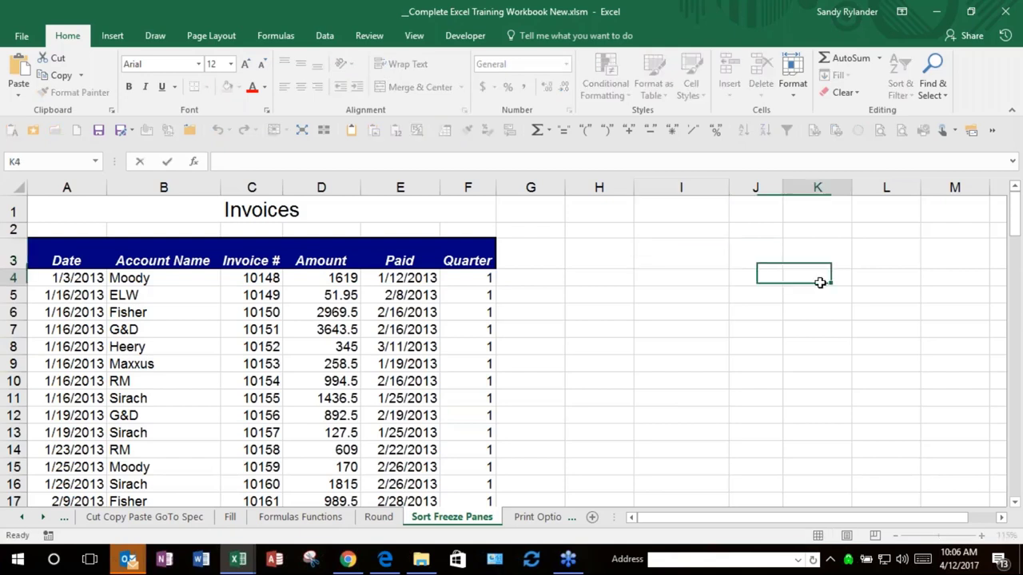
click(582, 254)
click(818, 261)
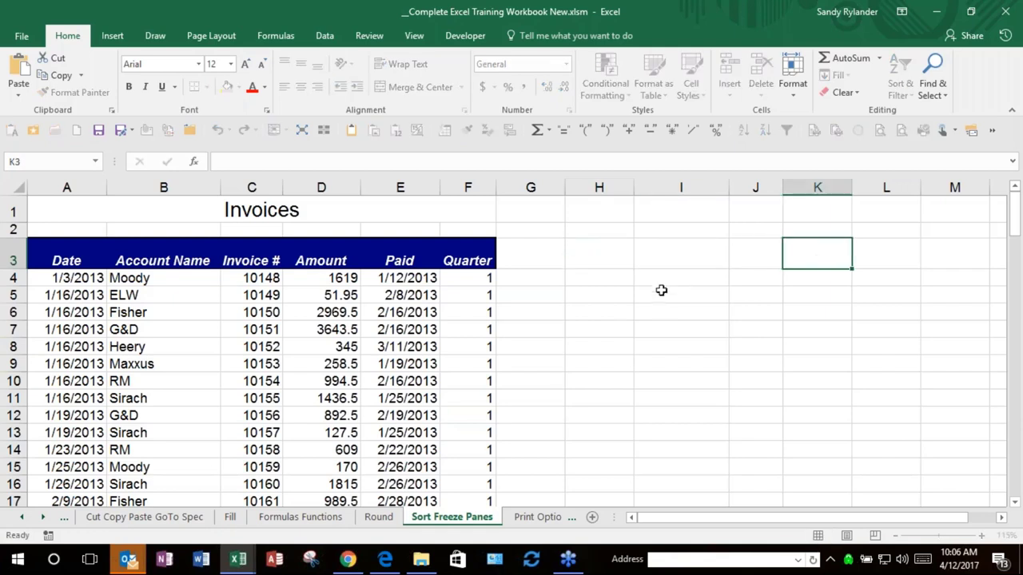
click(605, 252)
click(688, 254)
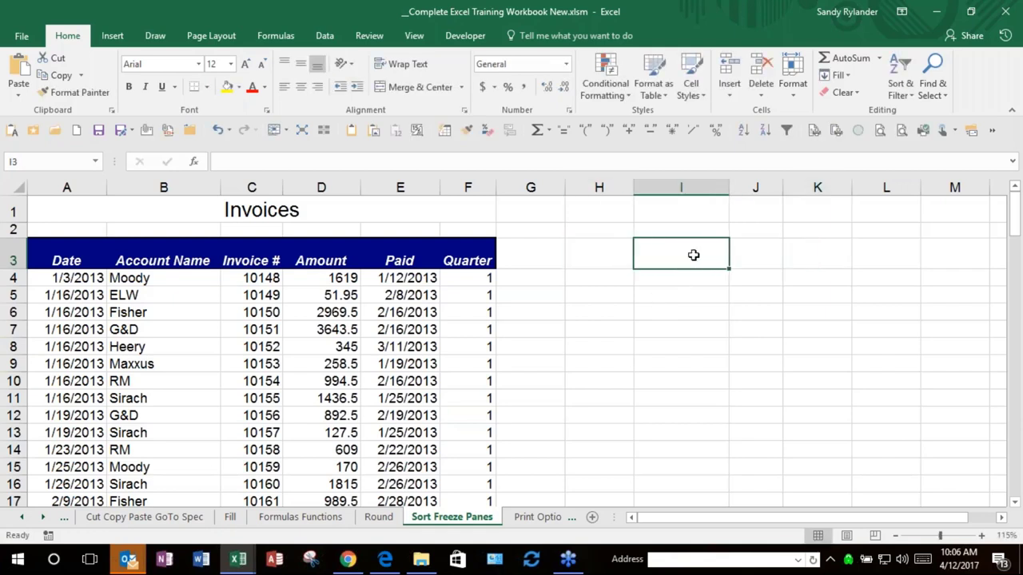
click(676, 334)
drag(600, 253, 903, 256)
click(904, 256)
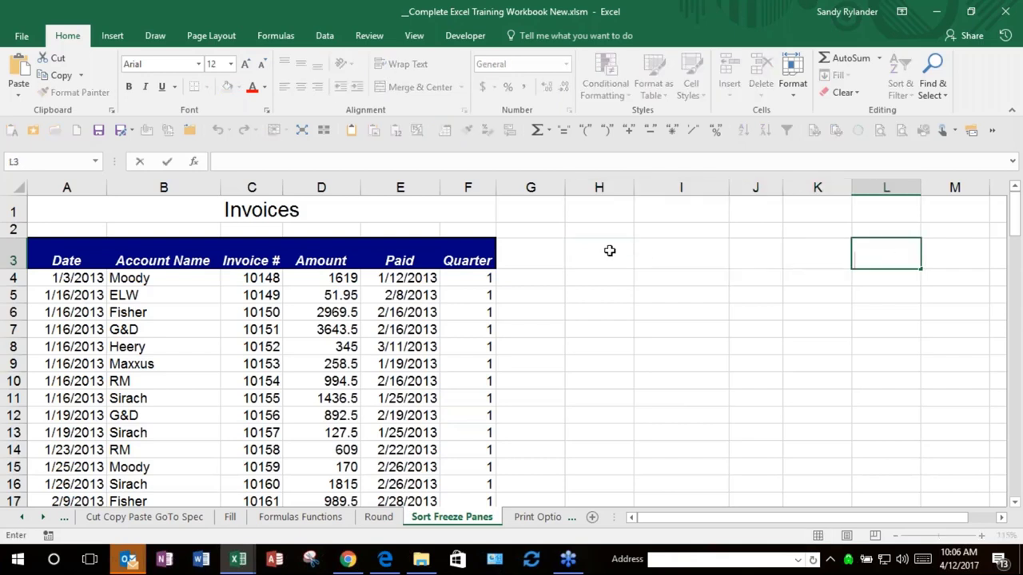
key(Escape)
drag(591, 254, 692, 253)
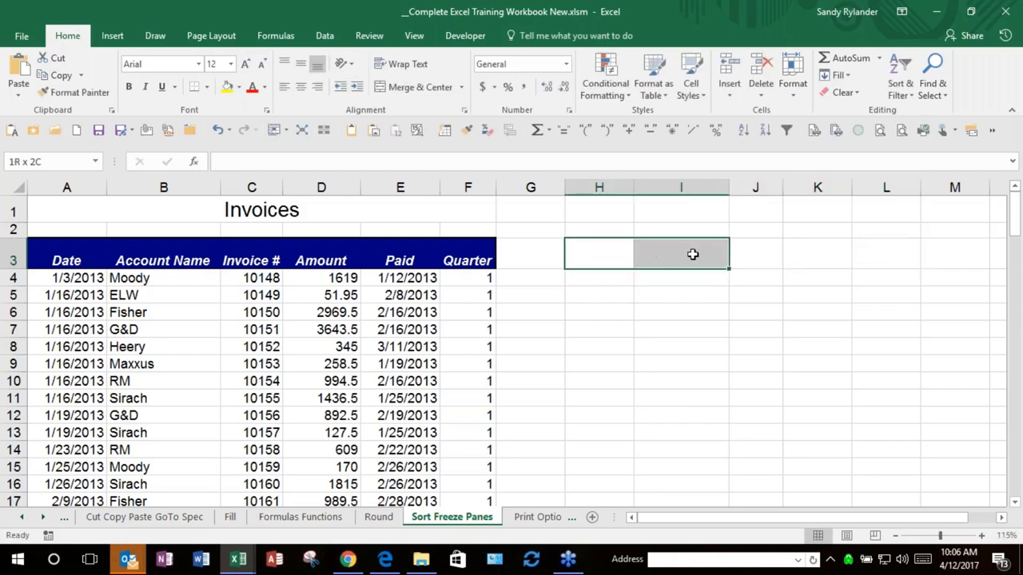
click(819, 260)
click(754, 350)
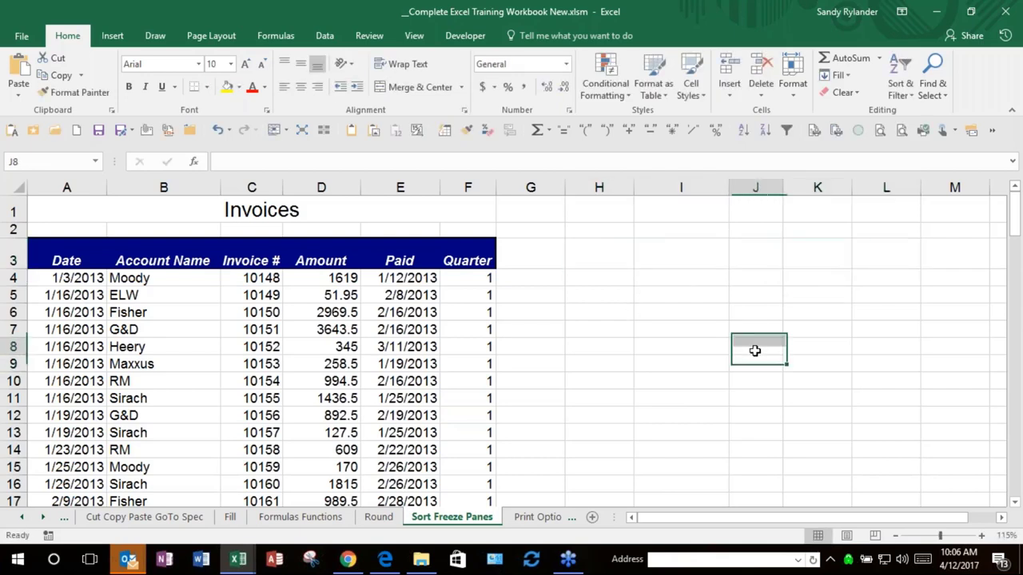
drag(593, 256, 846, 263)
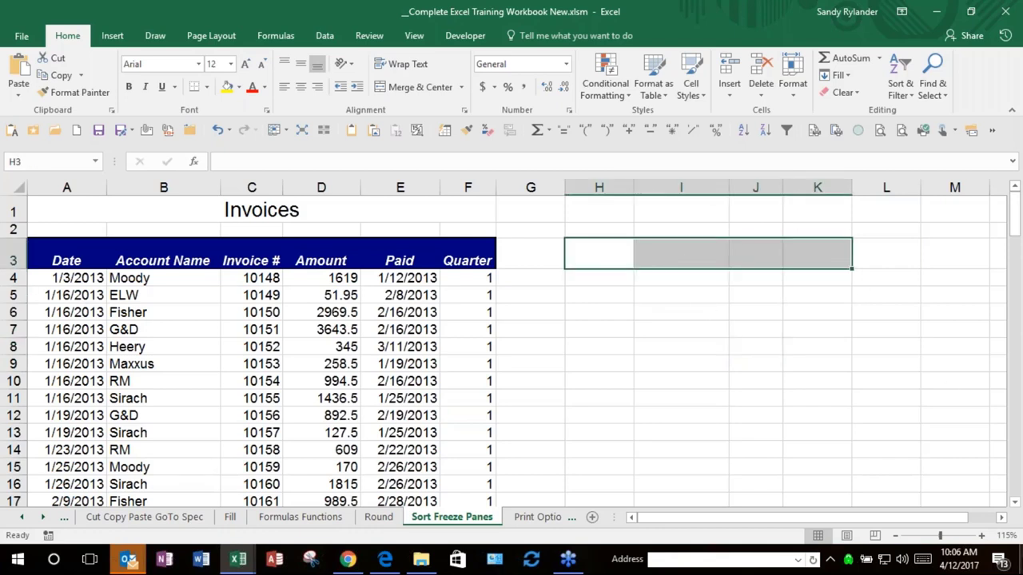
Step: Enter Jan in cell H3, correcting the mistyped letters
key(F2)
text(JAnu)
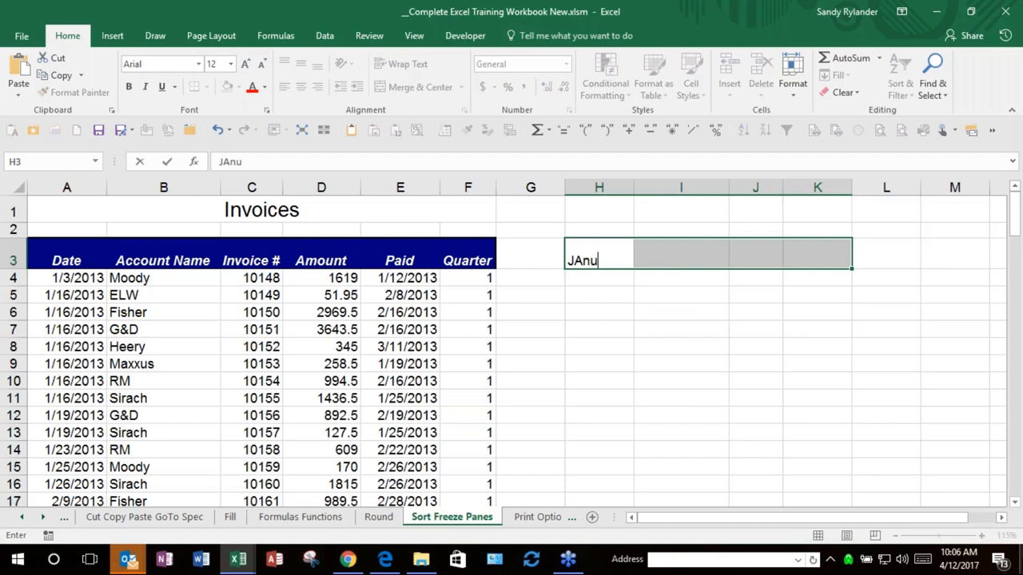
key(BackSpace)
key(BackSpace)
key(BackSpace)
text(an)
key(Return)
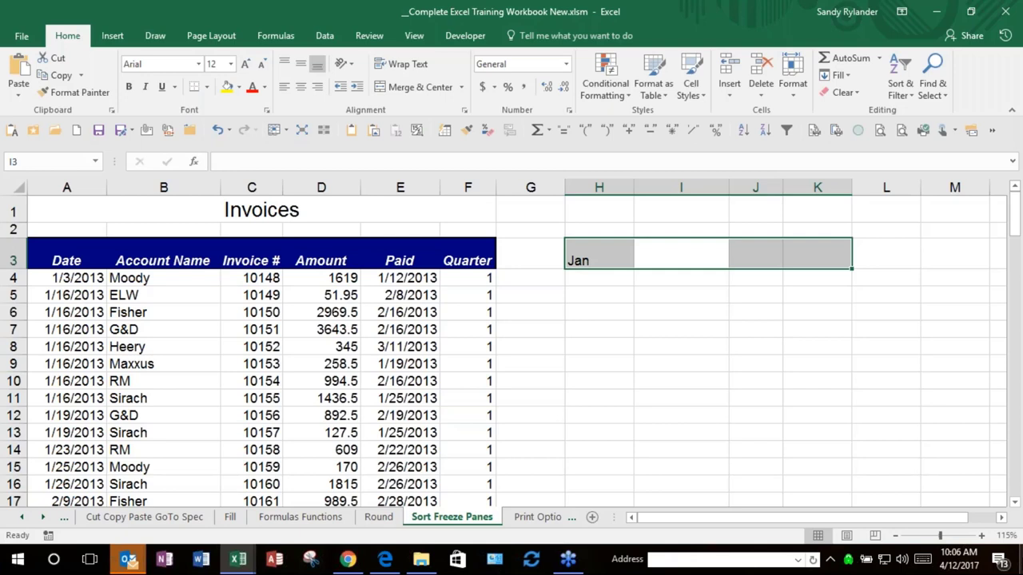
Step: Step forward and backward through the selected header cells with Enter and Shift+Enter
key(Return)
key(Return)
key(Return)
key(Return)
key(Return)
key(Return)
key(Return)
key(Return)
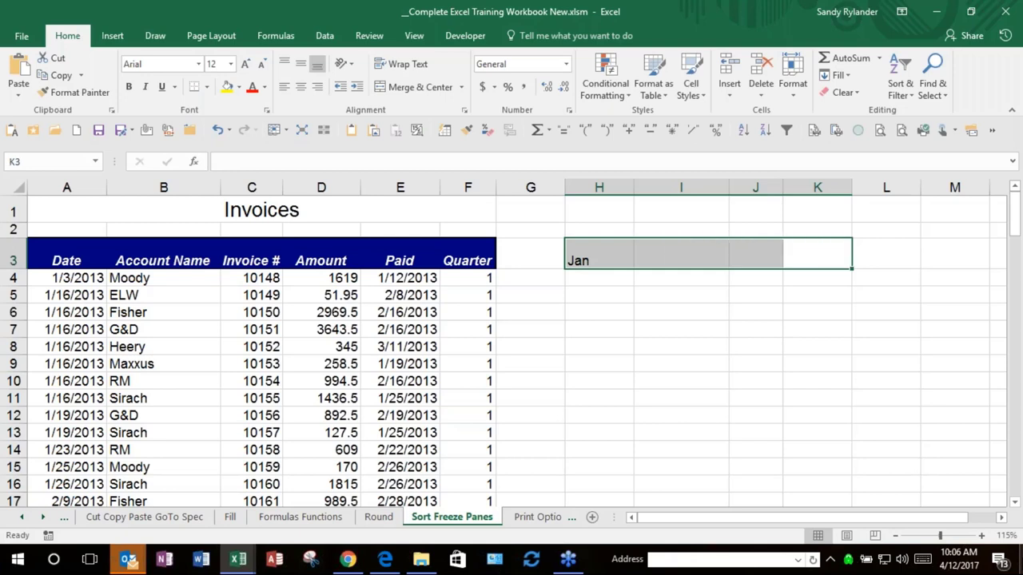
key(Return)
key(Return)
key(shift+Return)
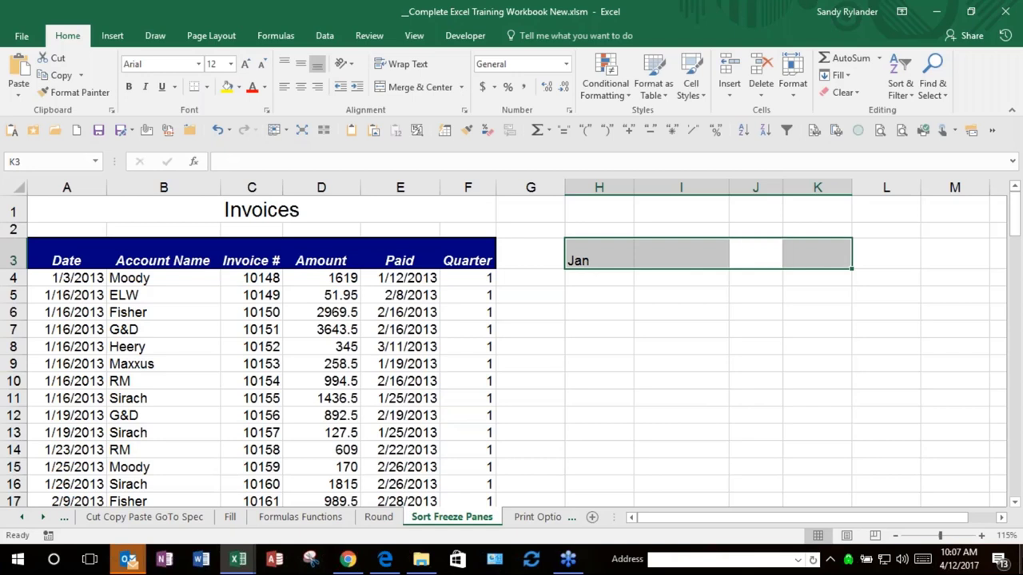
key(shift+Return)
key(shift+Return)
key(shift+Return)
key(shift+Return)
Step: Select the block H3:K8 and step through the cells inside it
shift+click(824, 347)
click(605, 265)
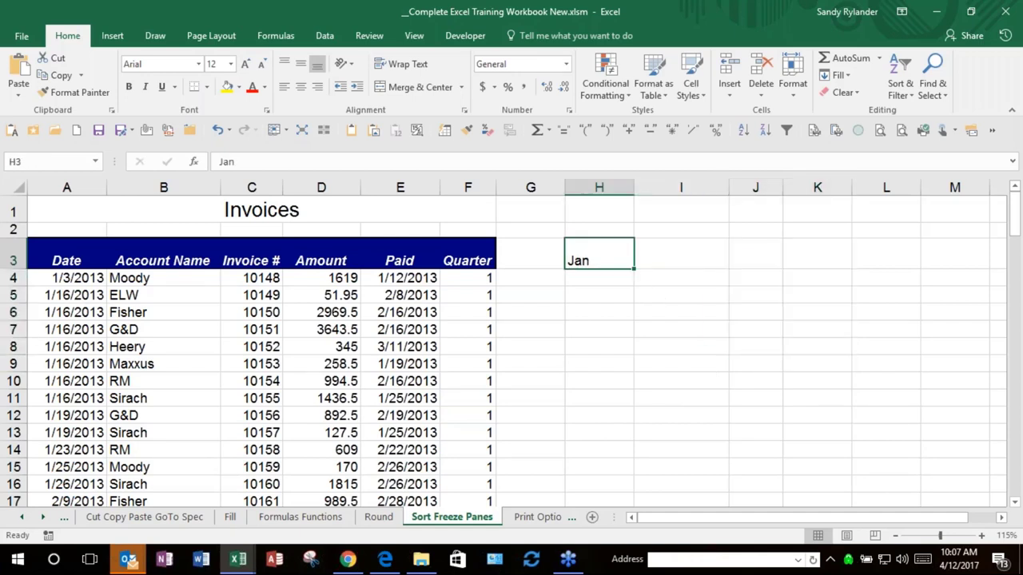
shift+click(787, 348)
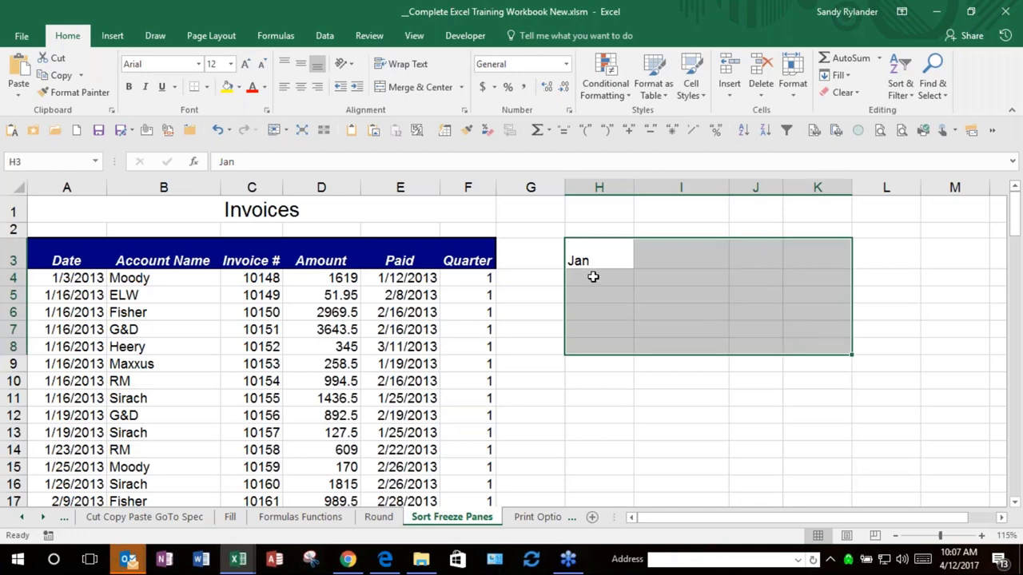
key(Return)
key(Return)
key(Return)
key(Return)
key(Return)
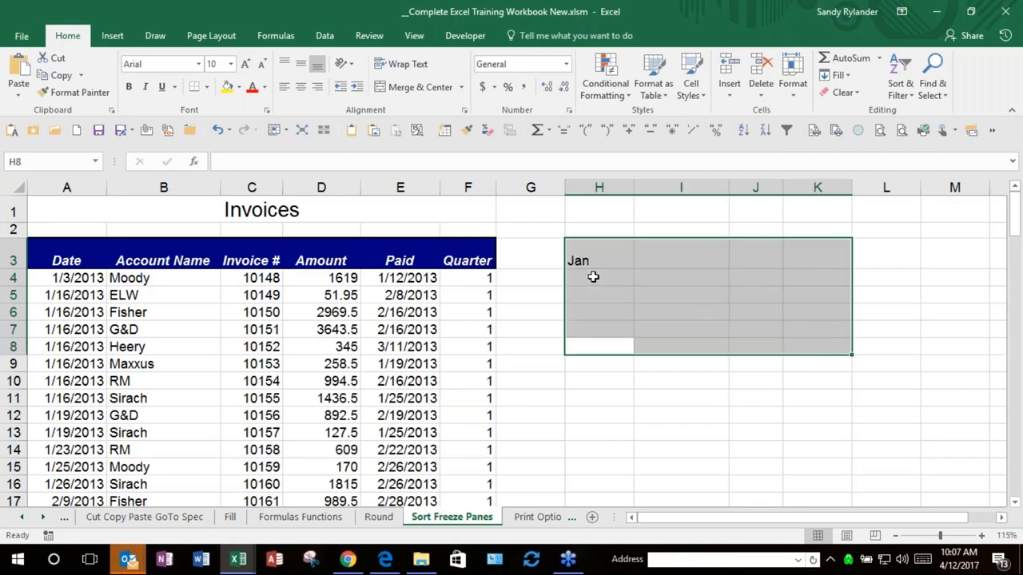
key(Return)
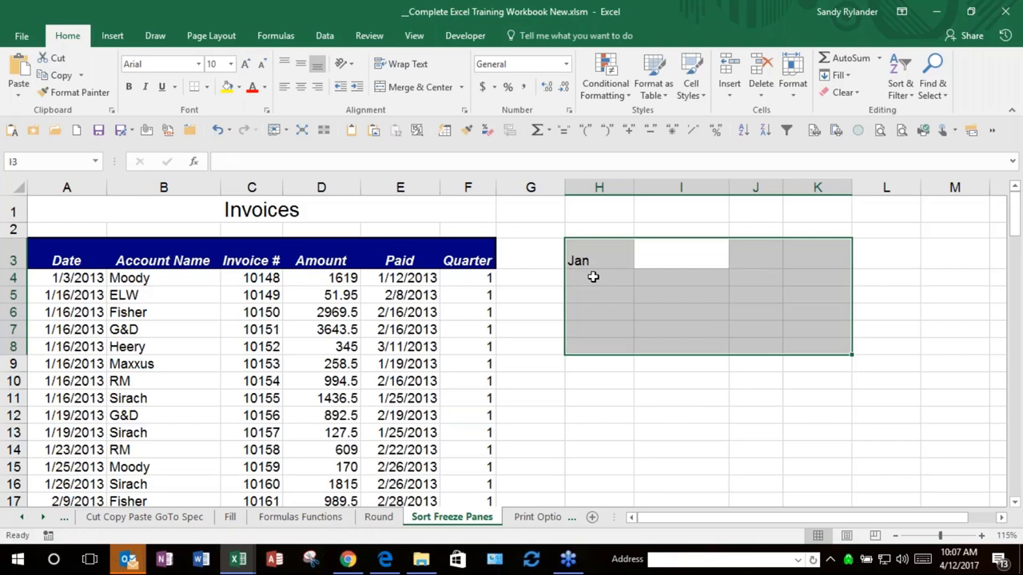
key(Return)
key(Return)
key(Return)
key(Return)
key(Return)
key(Return)
key(Return)
key(Return)
key(Return)
key(Return)
key(Return)
key(Return)
key(Return)
key(Return)
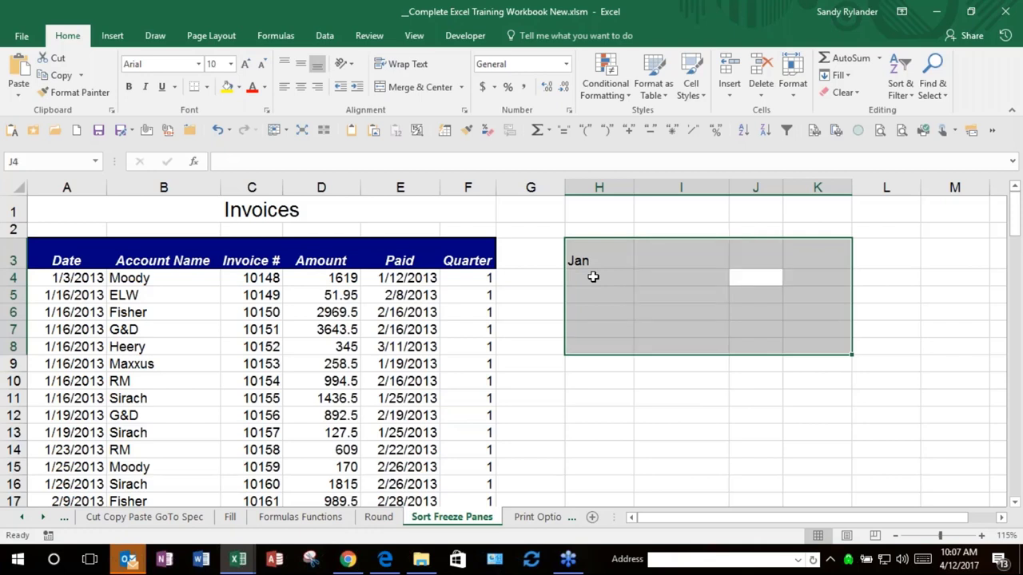
key(Return)
key(Return)
key(Return)
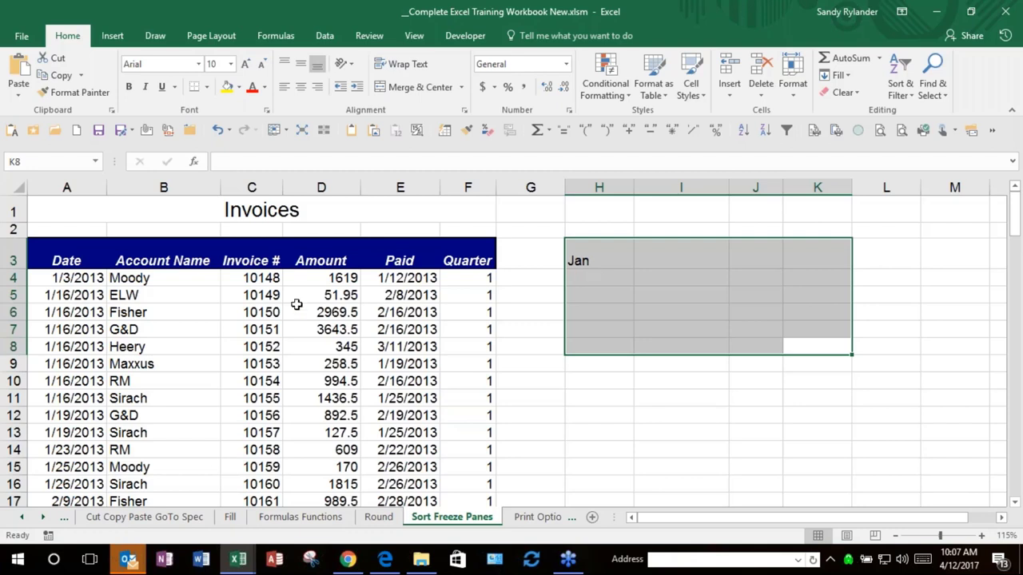
Step: Edit the Paid date in E8 and the Jan entry in H3, then reselect H3
click(391, 344)
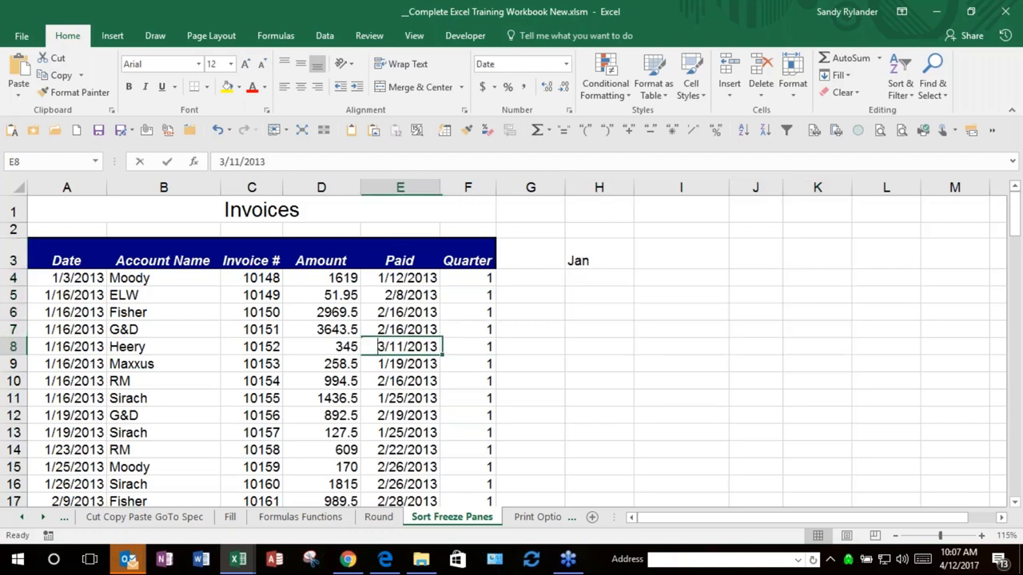
double_click(404, 346)
double_click(577, 260)
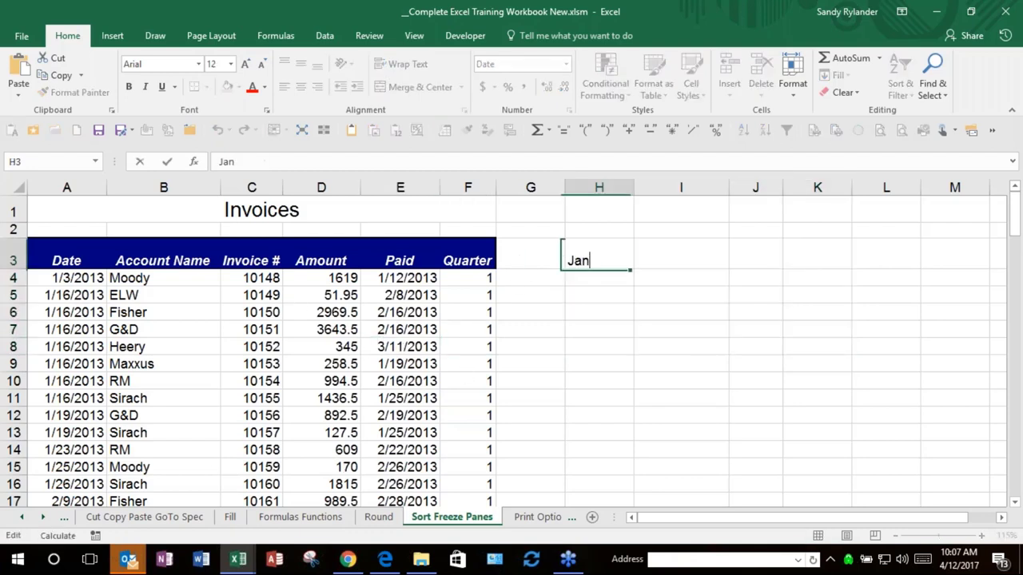
click(589, 311)
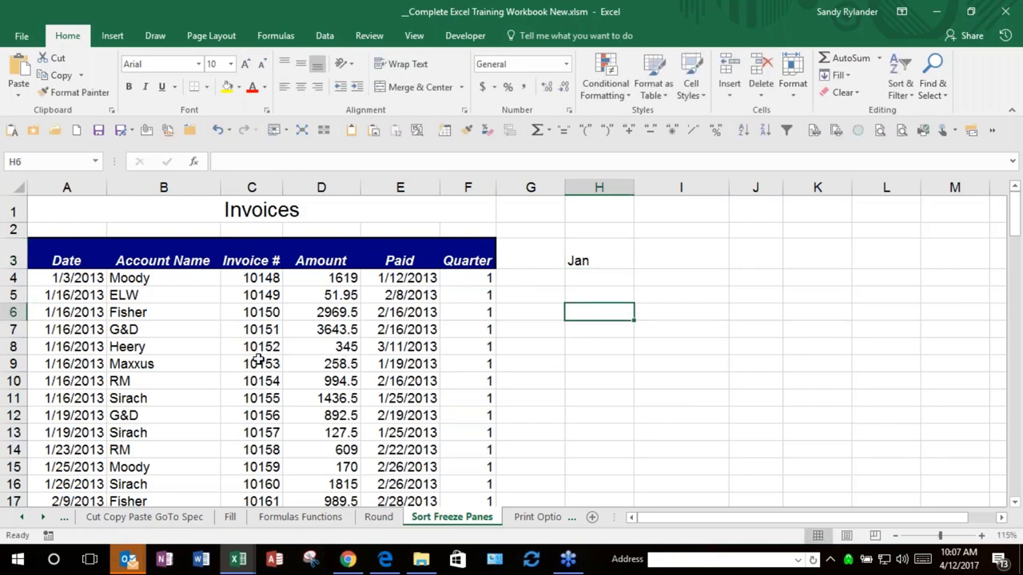
click(591, 260)
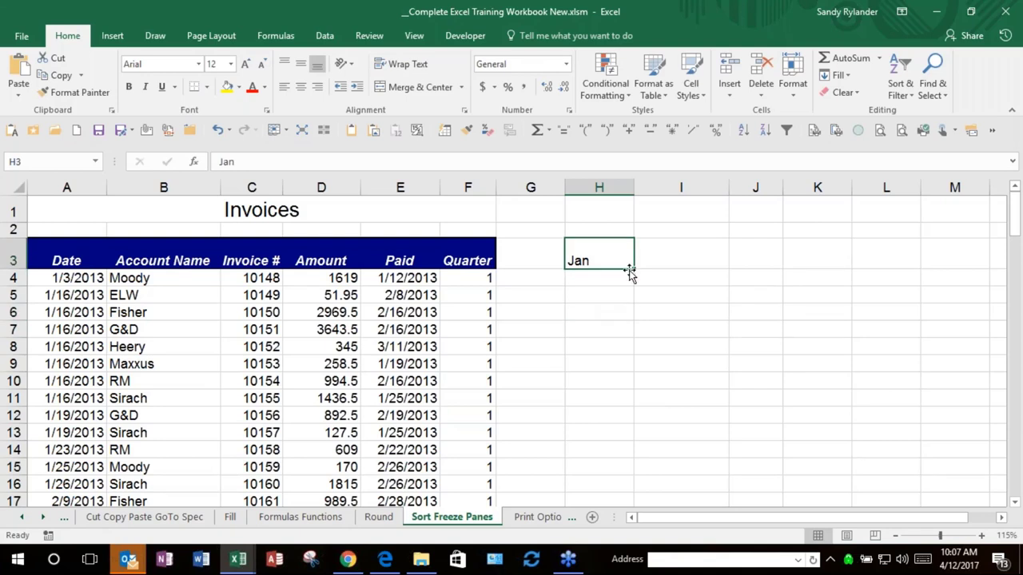
Step: Fill the month series Jan–Oct down column H to H12
drag(632, 269, 630, 427)
click(620, 432)
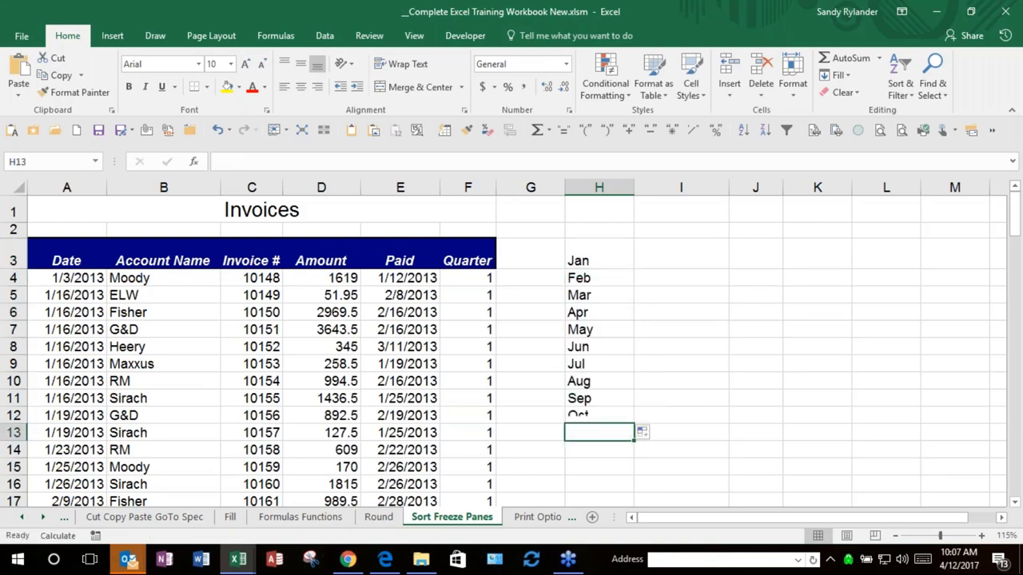
click(591, 256)
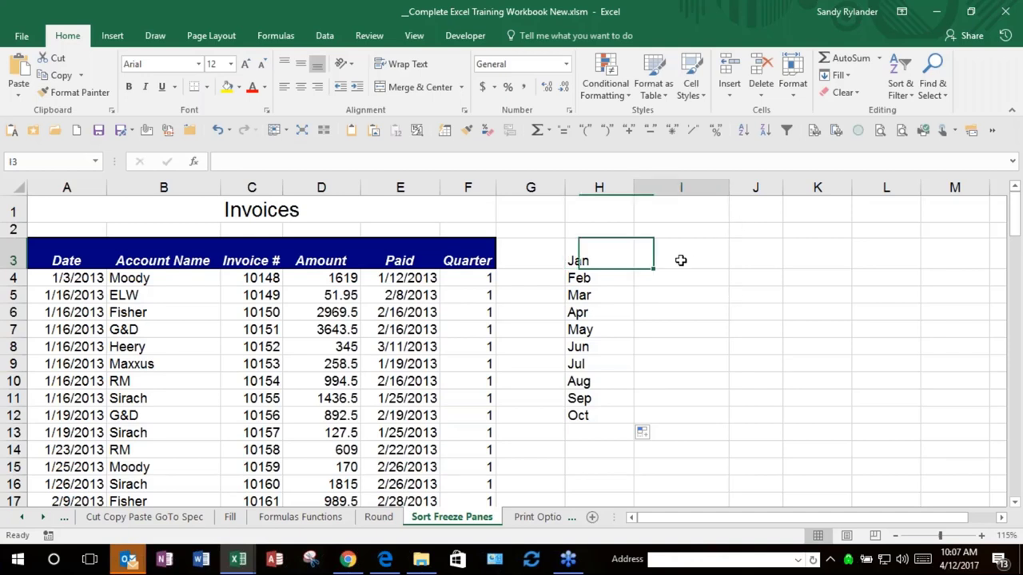
Step: Copy the months into I3:I12 with Ctrl+R, then clear the Feb–Oct entries from H4:I12
drag(679, 275, 672, 396)
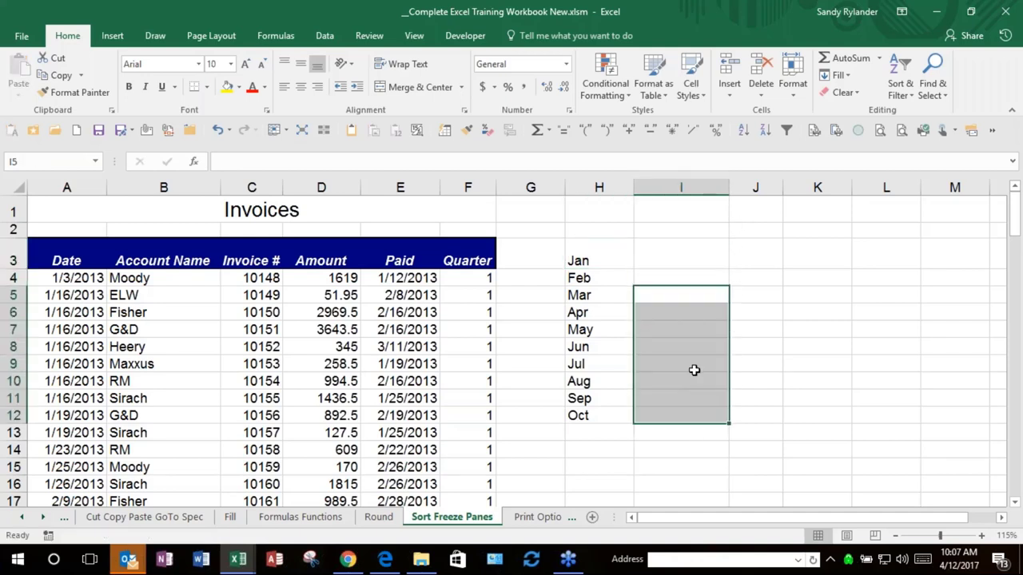
click(685, 254)
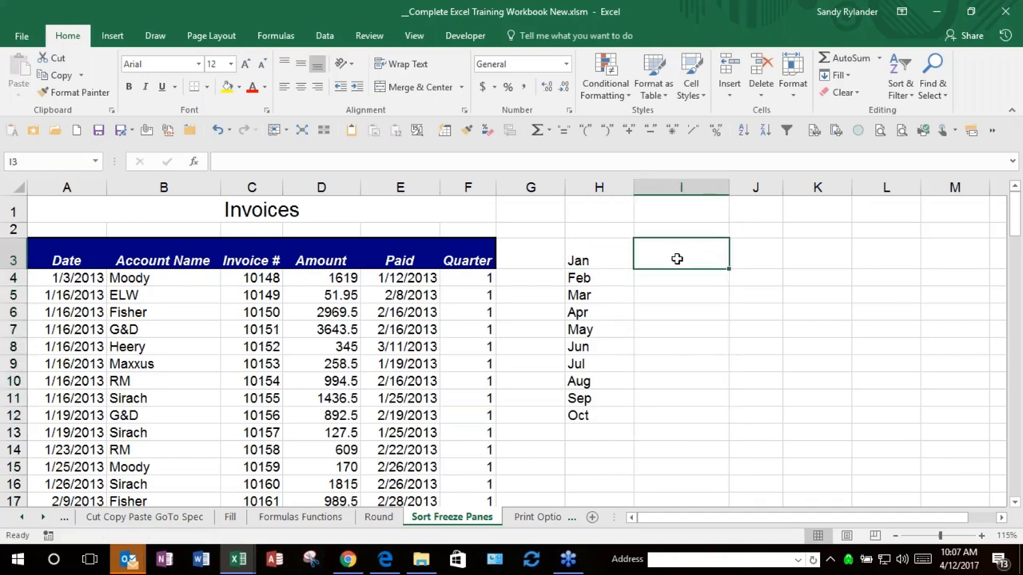
drag(676, 258, 666, 408)
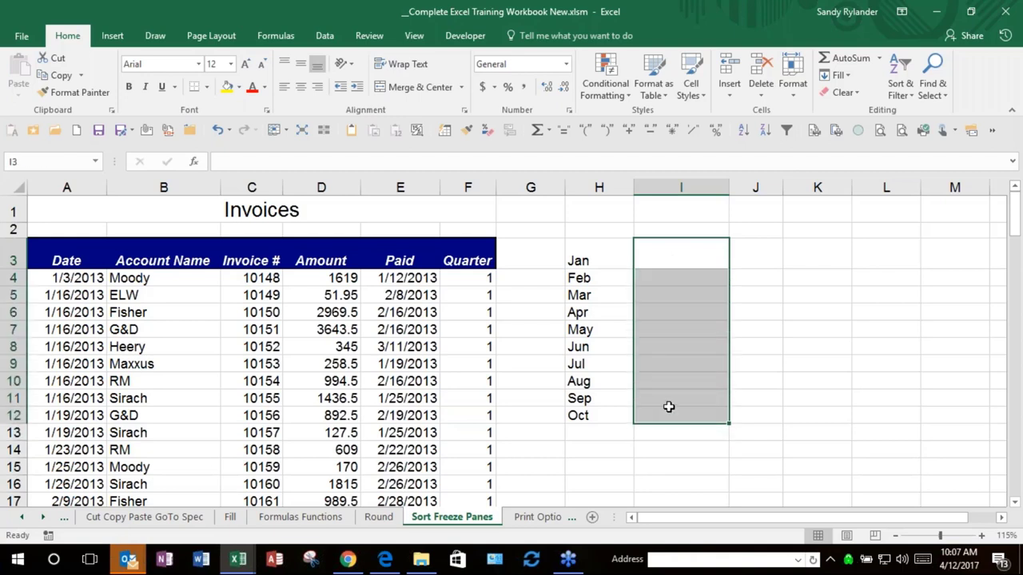
key(ctrl+r)
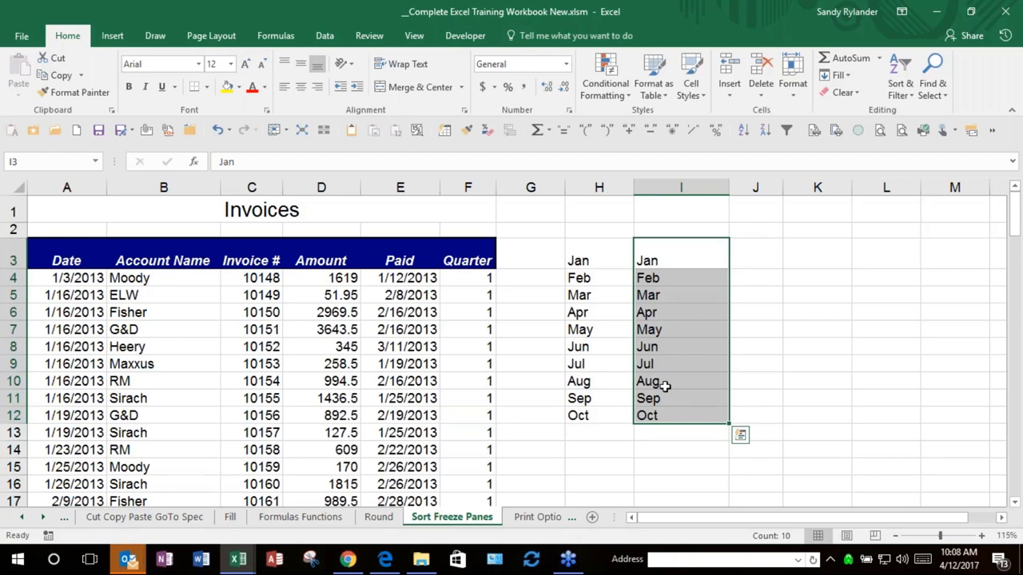
drag(580, 278, 680, 415)
key(Delete)
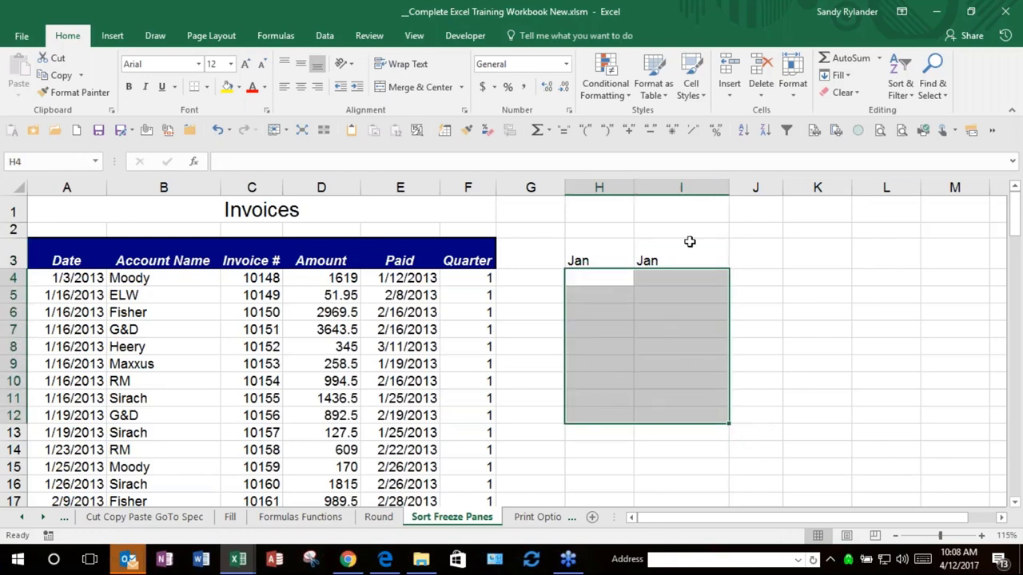
Step: Fill Jan, Feb, Mar across H3:J3, copy them into row 4 with Ctrl+D, then clear row 4
double_click(623, 262)
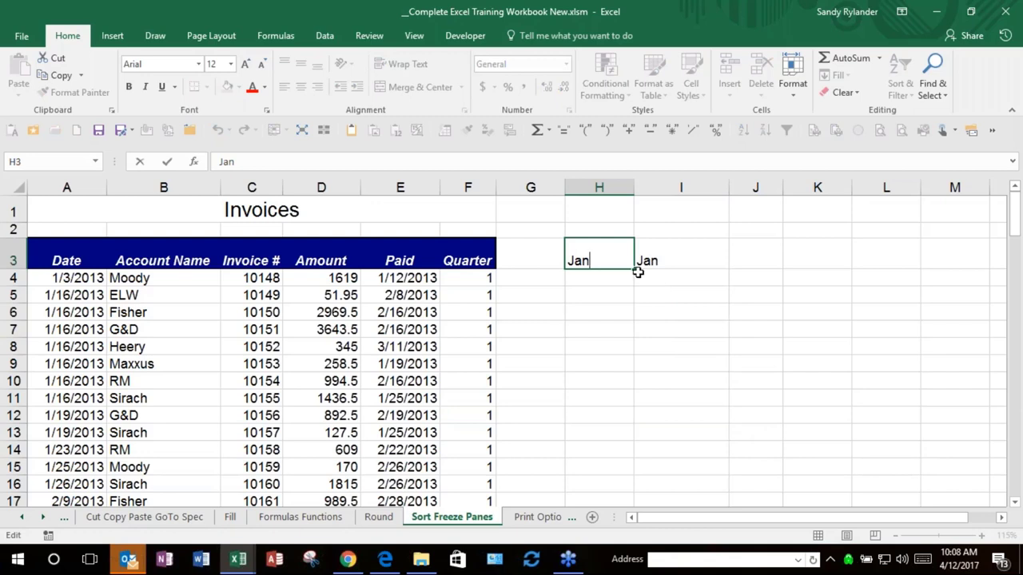
drag(630, 262, 779, 264)
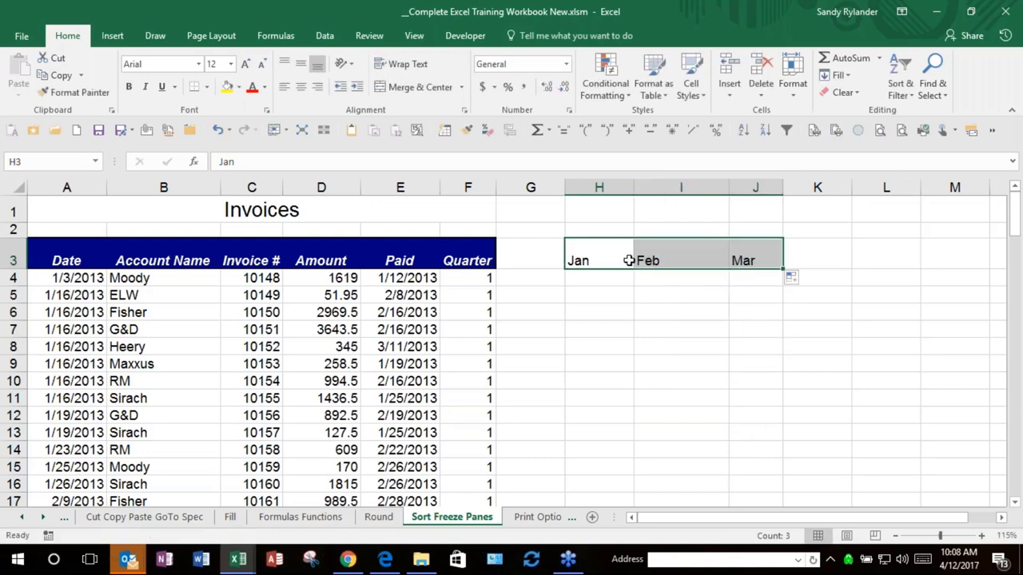
drag(586, 274, 742, 279)
click(594, 283)
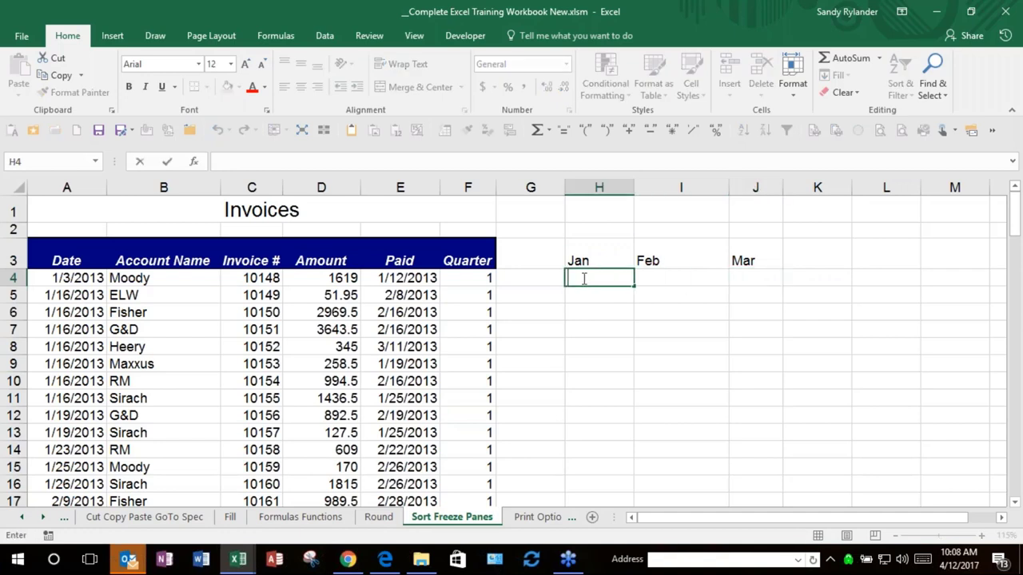
click(804, 331)
drag(611, 280, 752, 276)
key(ctrl+d)
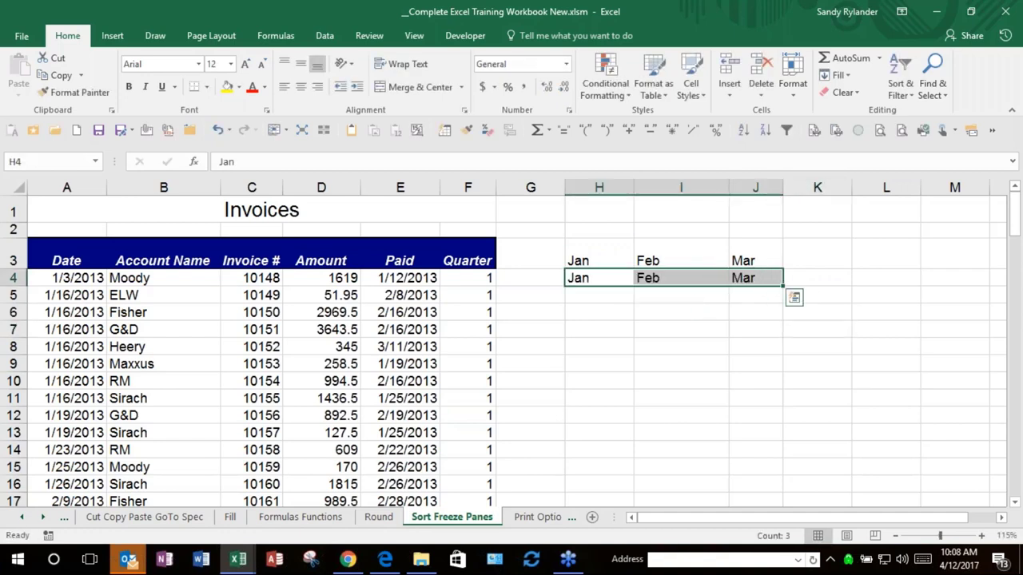
key(Delete)
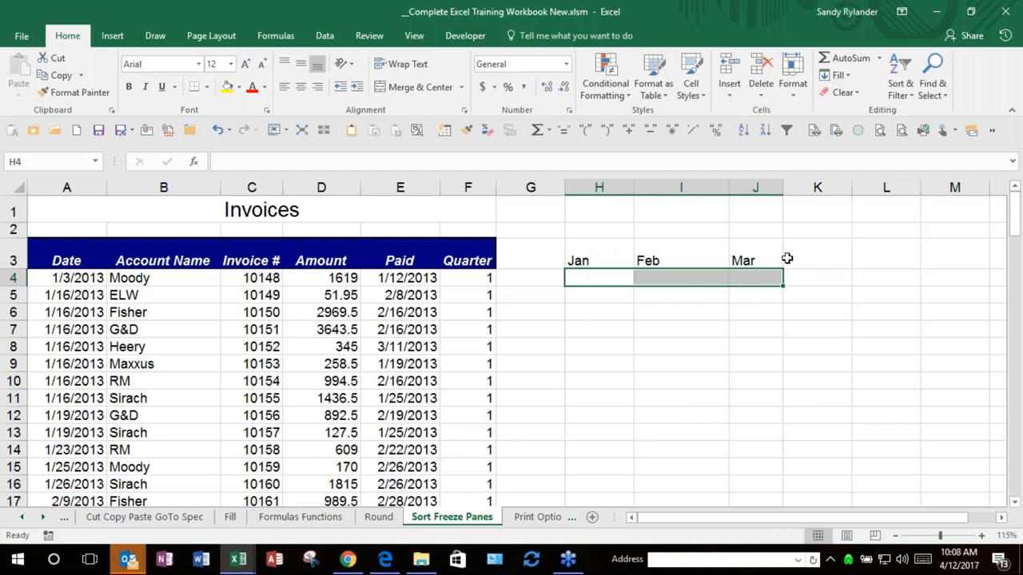
Step: Reselect the Jan cell H3 and extend the selection to H3:J8
click(583, 261)
key(F2)
key(shift+Home)
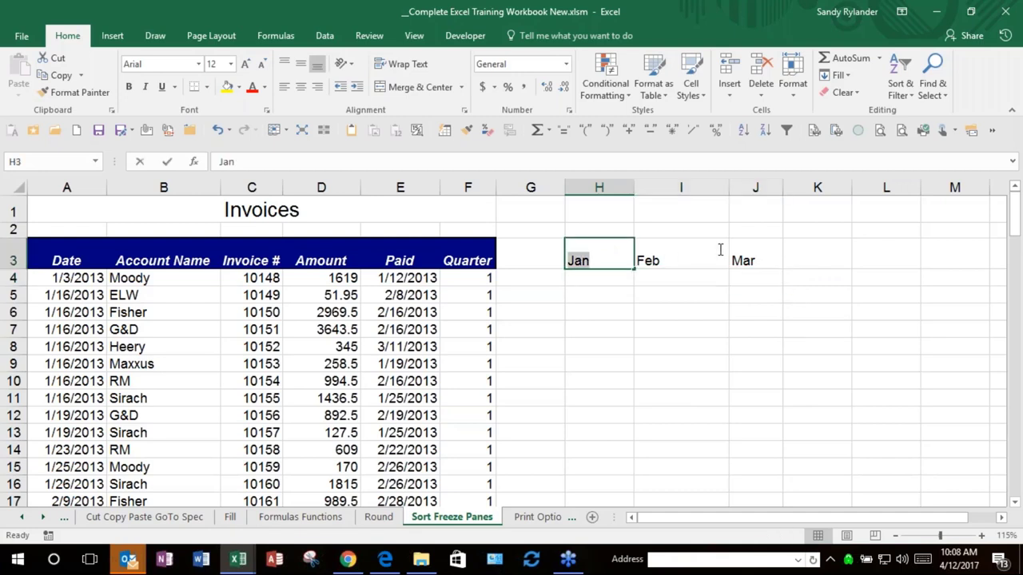
click(720, 251)
click(655, 322)
click(603, 255)
click(715, 281)
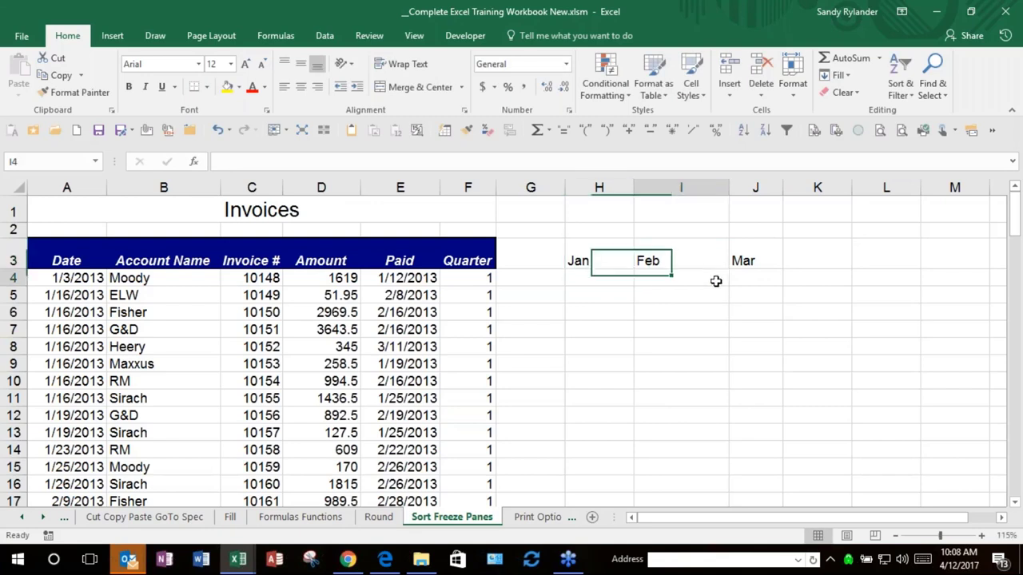
click(588, 267)
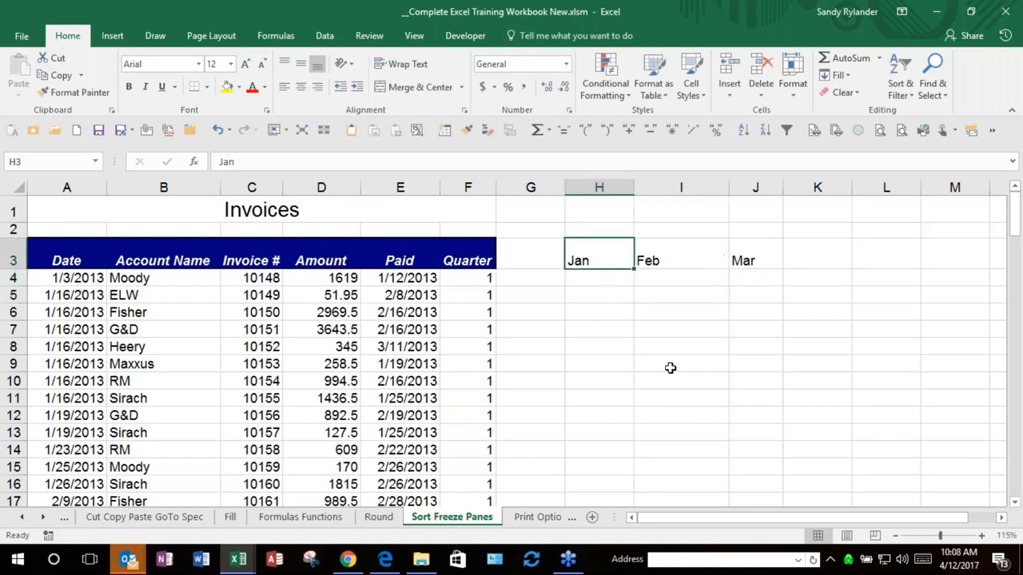
shift+click(764, 354)
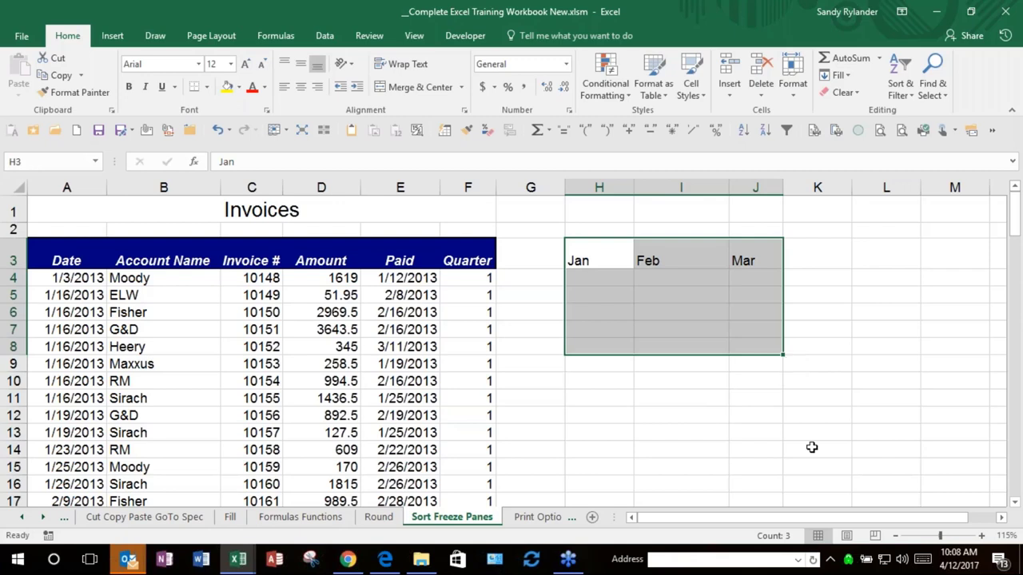
Step: Fill Jan, Feb, Mar down to row 8 with Ctrl+D, delete the H3:J8 block, then choose H10
key(ctrl+d)
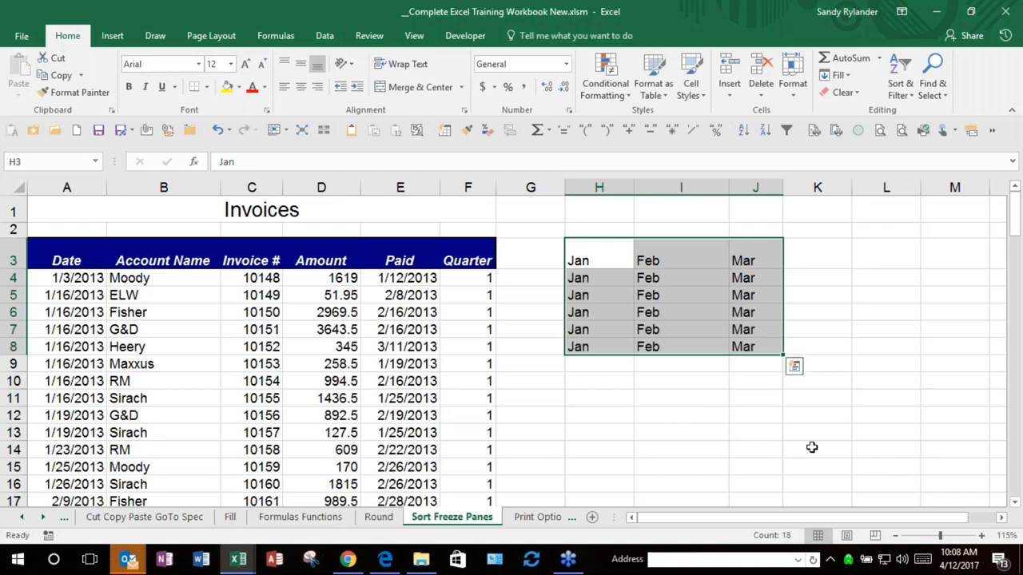
key(Delete)
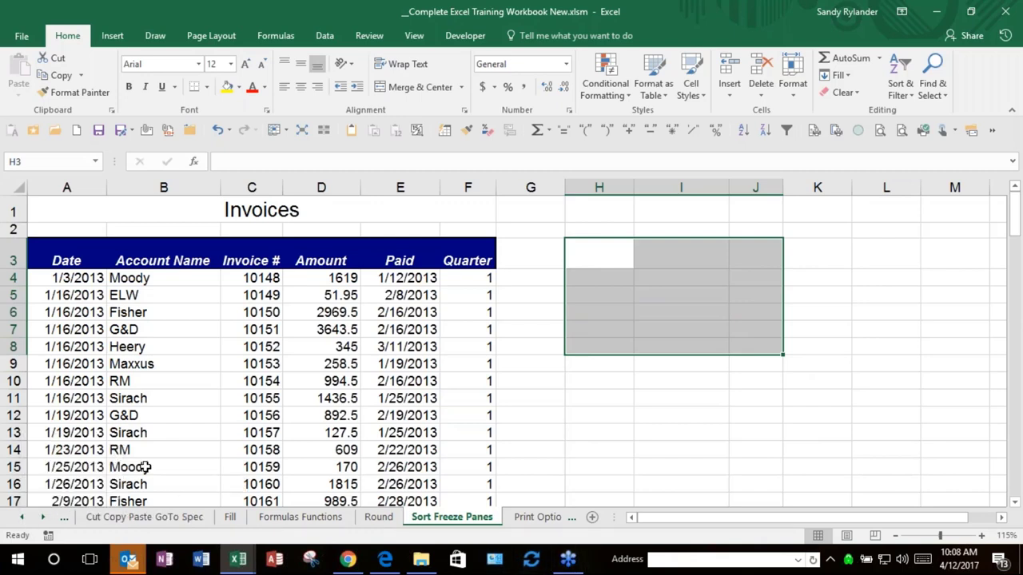
click(587, 376)
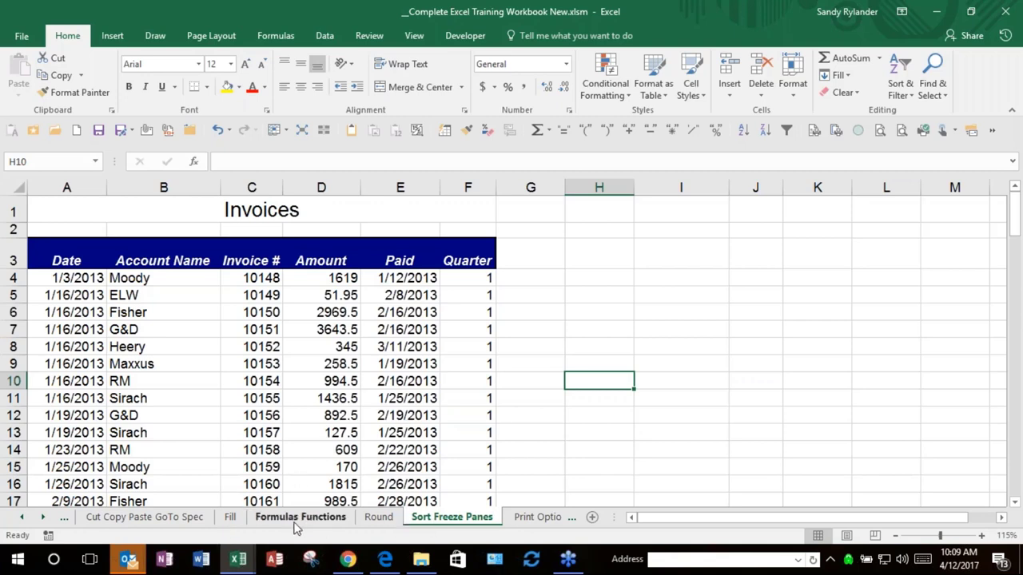
click(22, 524)
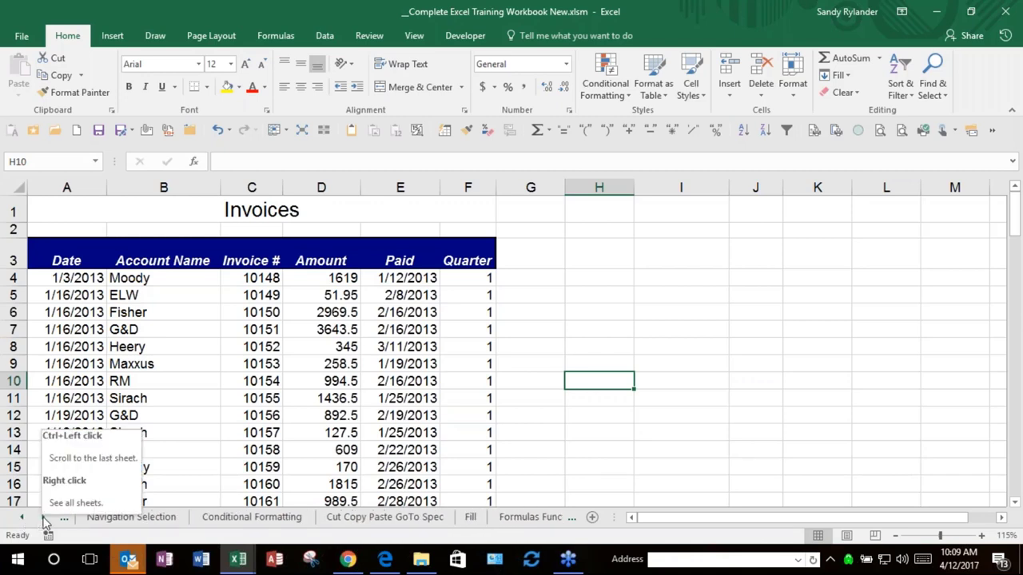
click(45, 524)
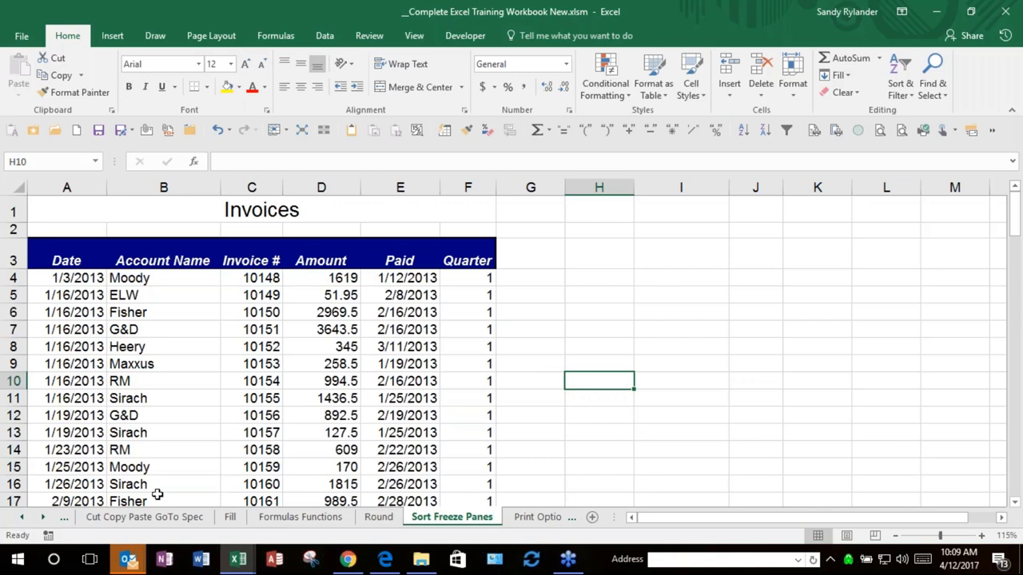
click(21, 519)
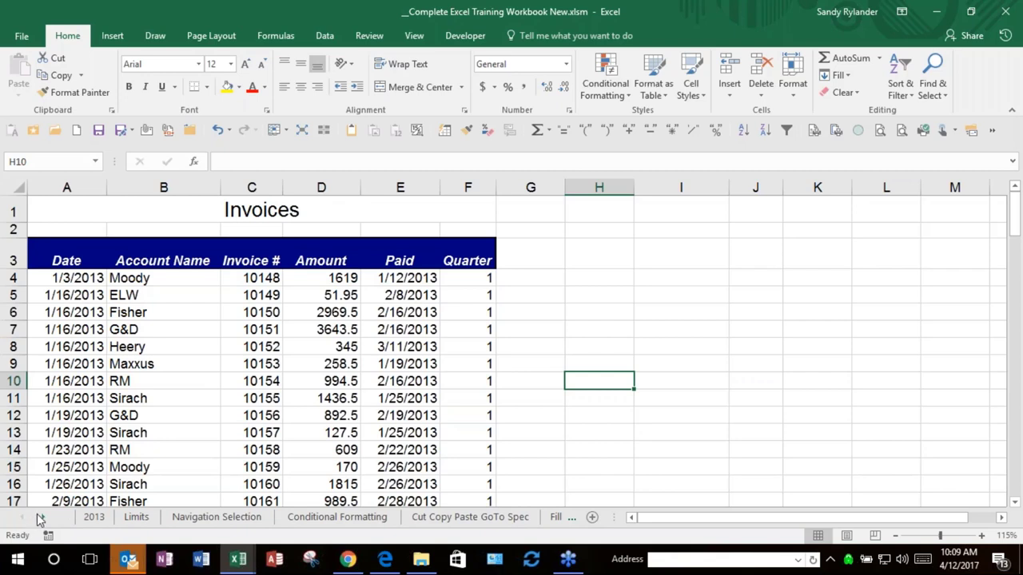
click(43, 518)
click(43, 518)
click(45, 519)
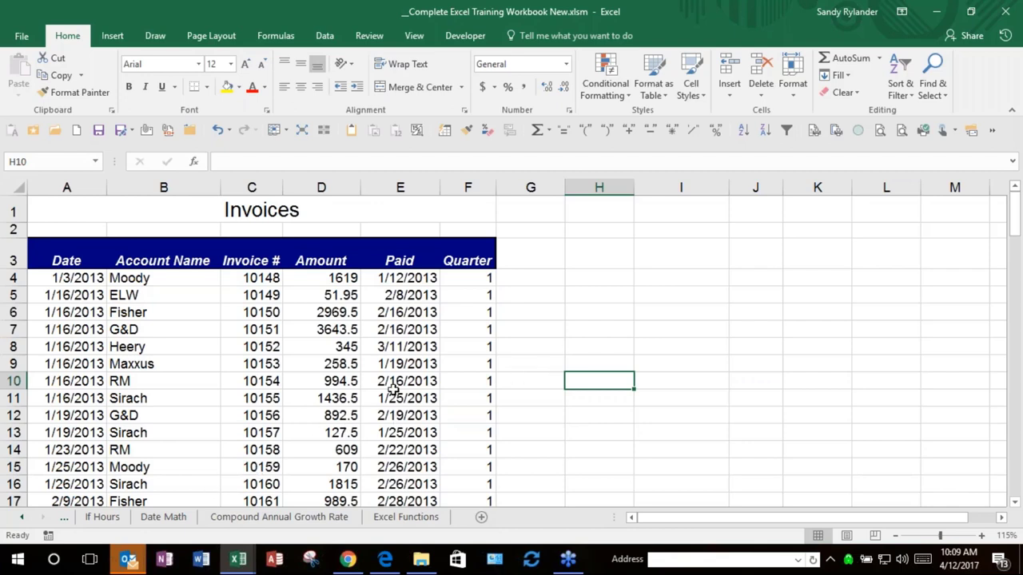
click(22, 518)
drag(24, 520, 26, 522)
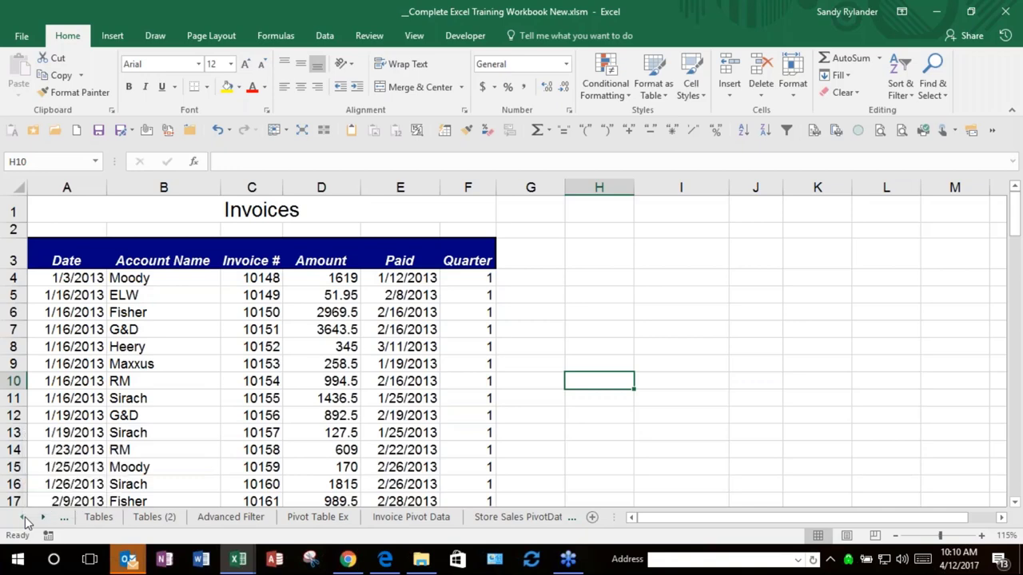
Step: Activate the Navigation Selection sheet from the sheet list
right_click(24, 517)
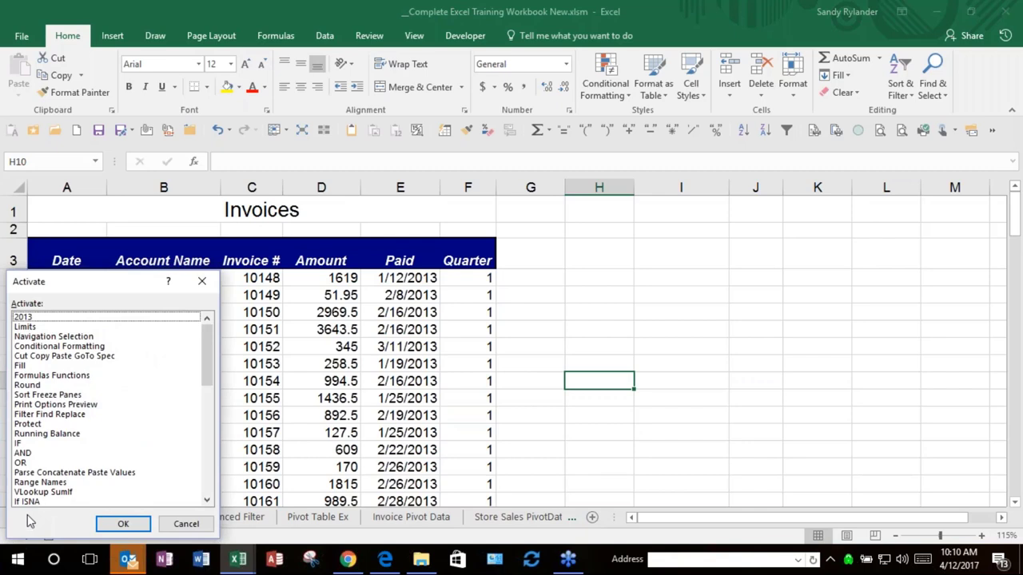
click(47, 338)
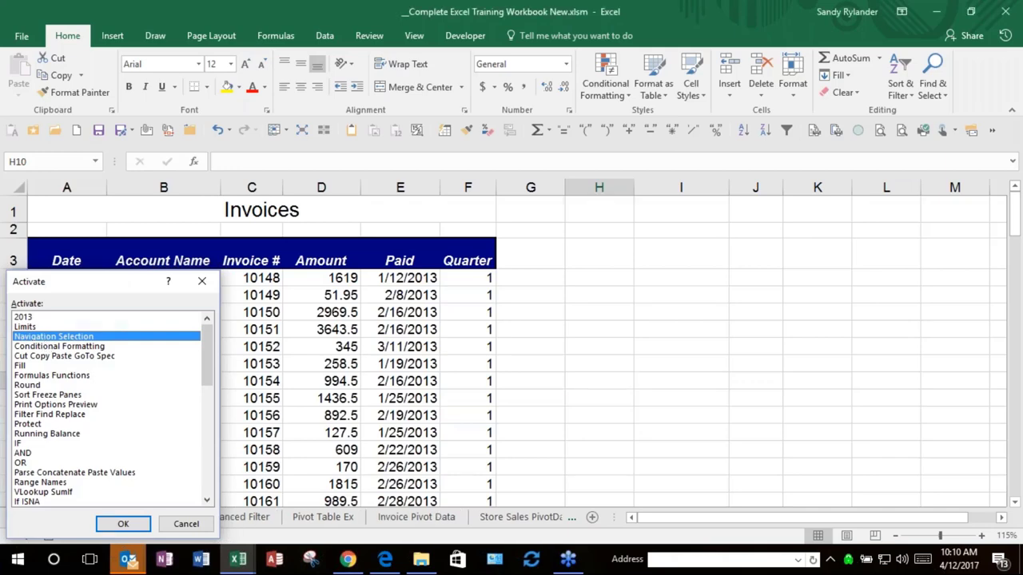
key(Return)
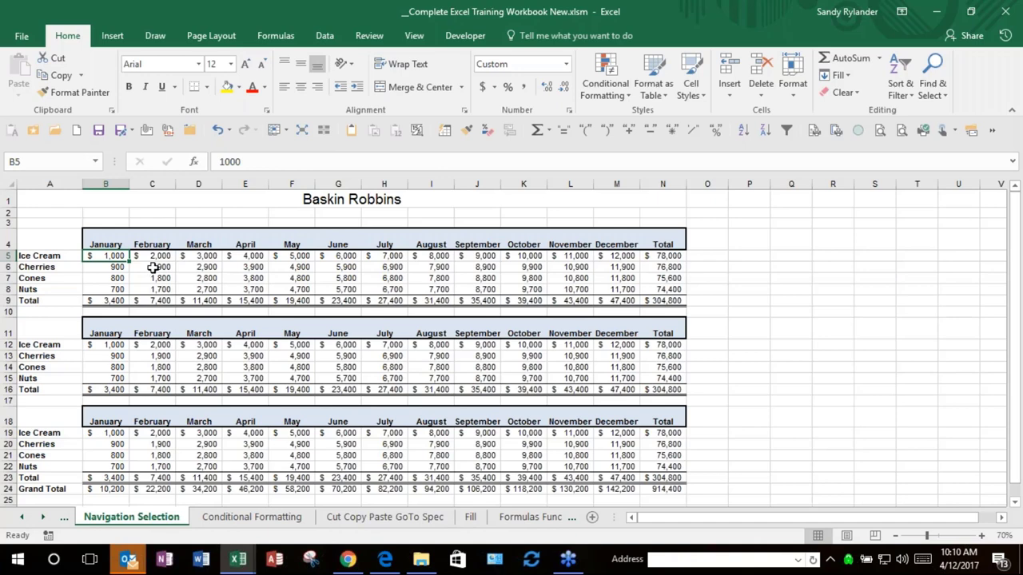
Step: Select cells C6, E7, H6, J7, L7 and M5 together
click(153, 267)
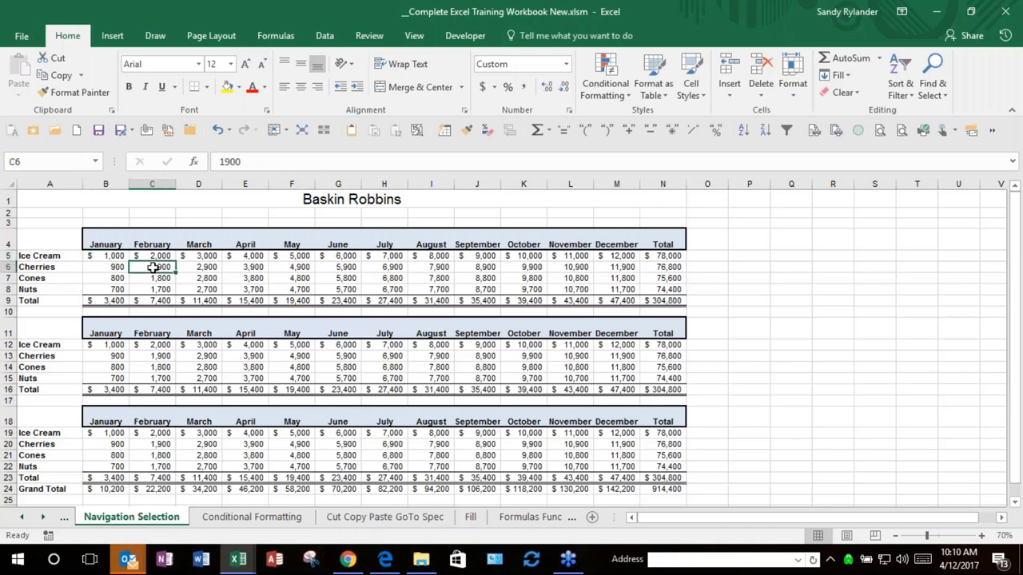
ctrl+click(244, 278)
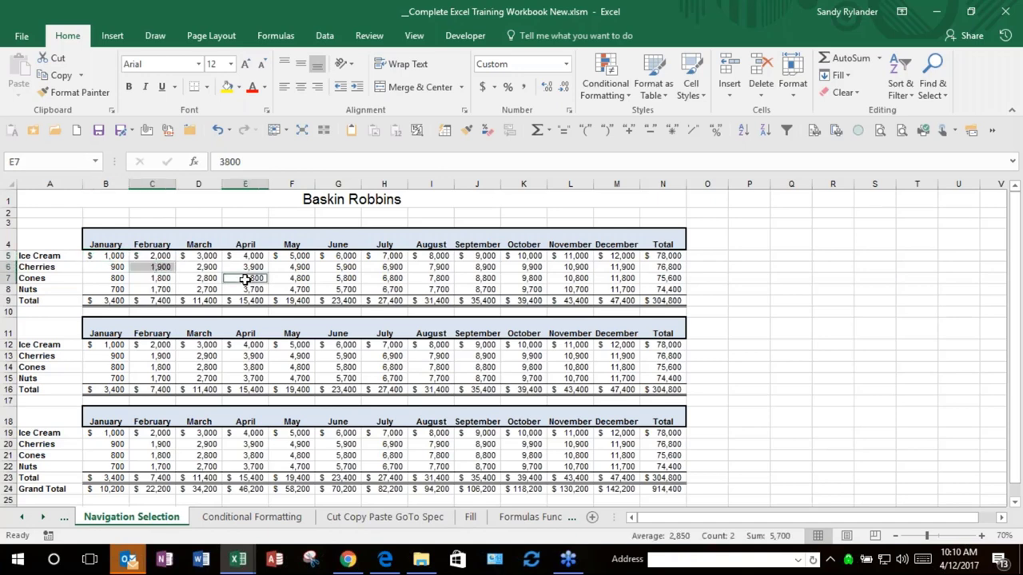
ctrl+click(393, 266)
ctrl+click(480, 282)
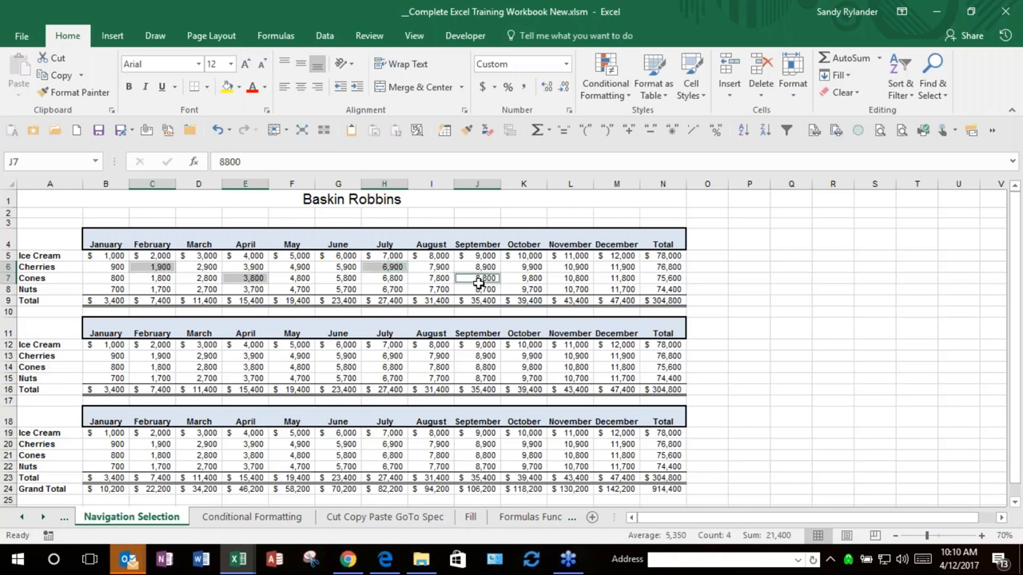
ctrl+click(571, 278)
ctrl+click(620, 257)
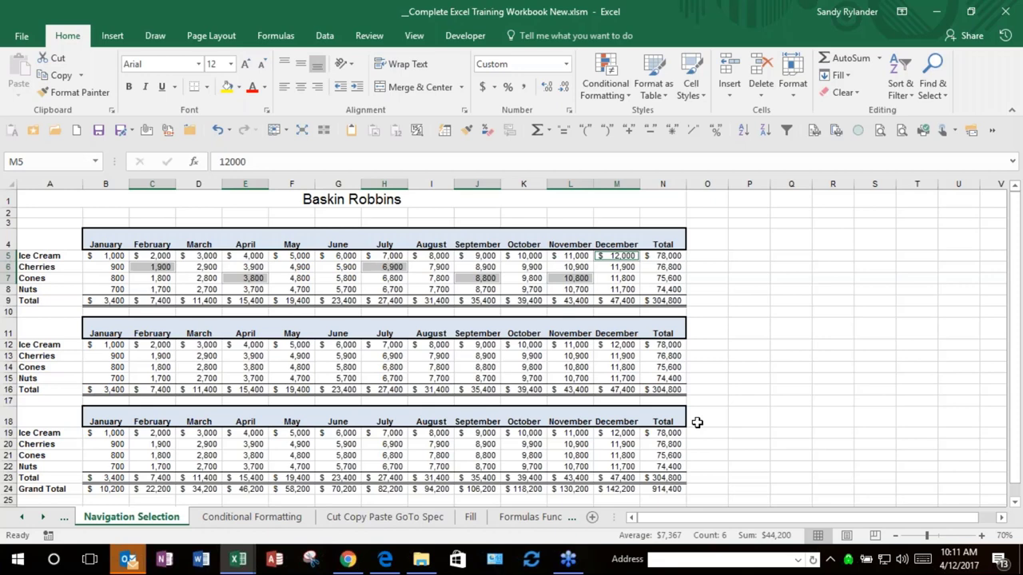
Step: Enter 5000 into all six selected cells at once with Ctrl+Enter
key(F2)
text(5000)
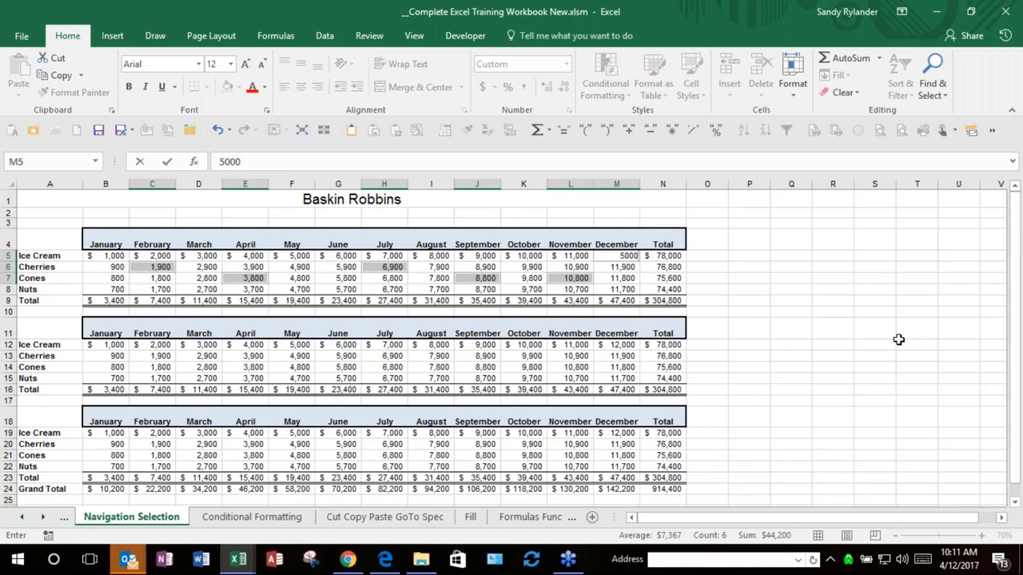
key(ctrl+Return)
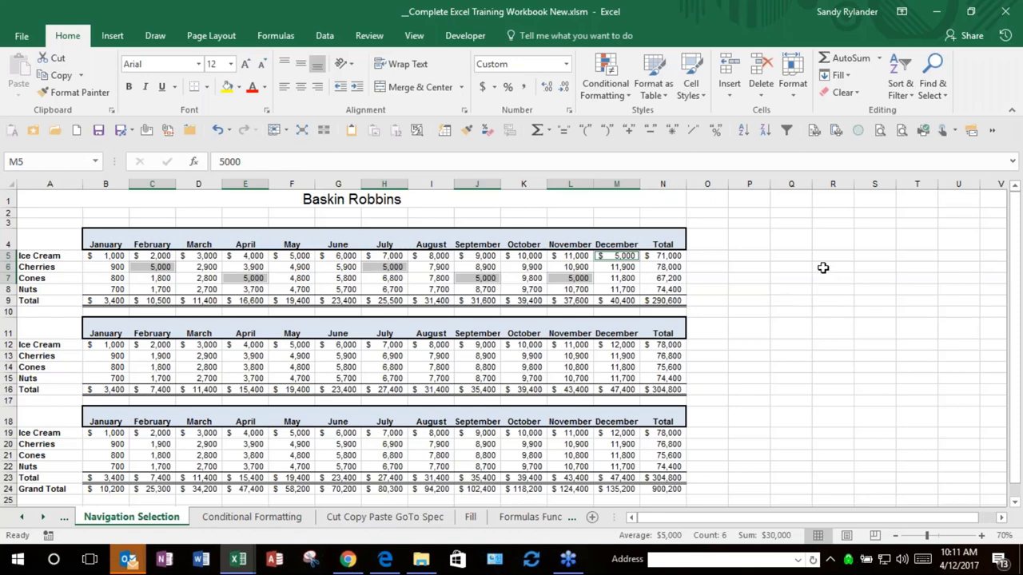
Step: Select the empty range P5:T8
click(743, 256)
click(787, 276)
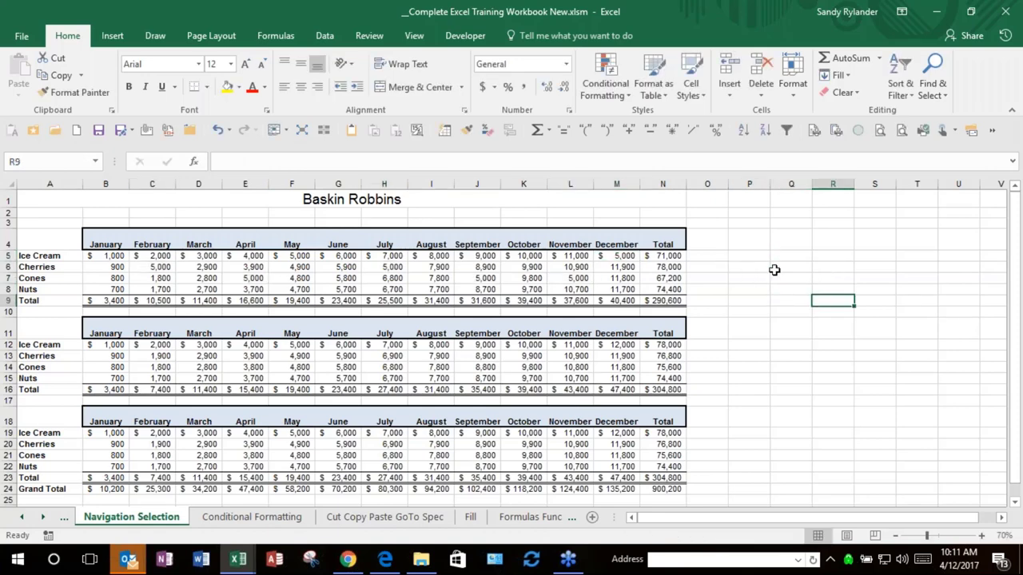
click(748, 255)
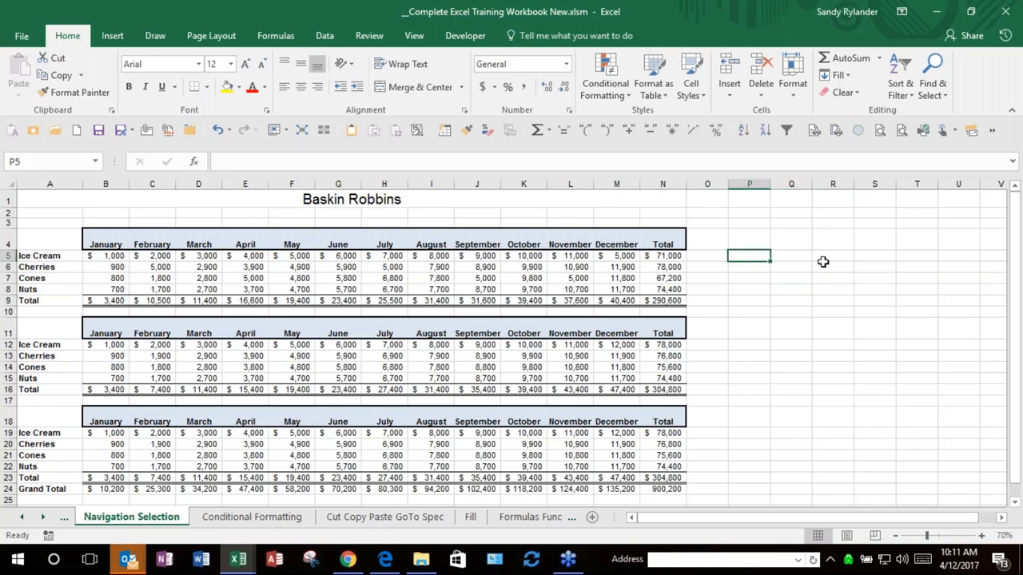
shift+click(914, 293)
key(F2)
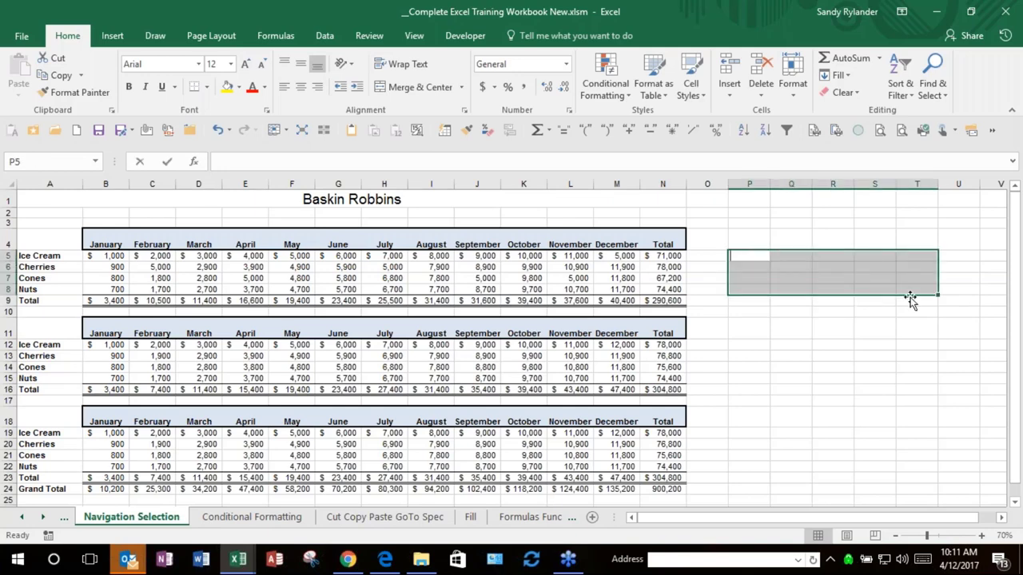
text(50)
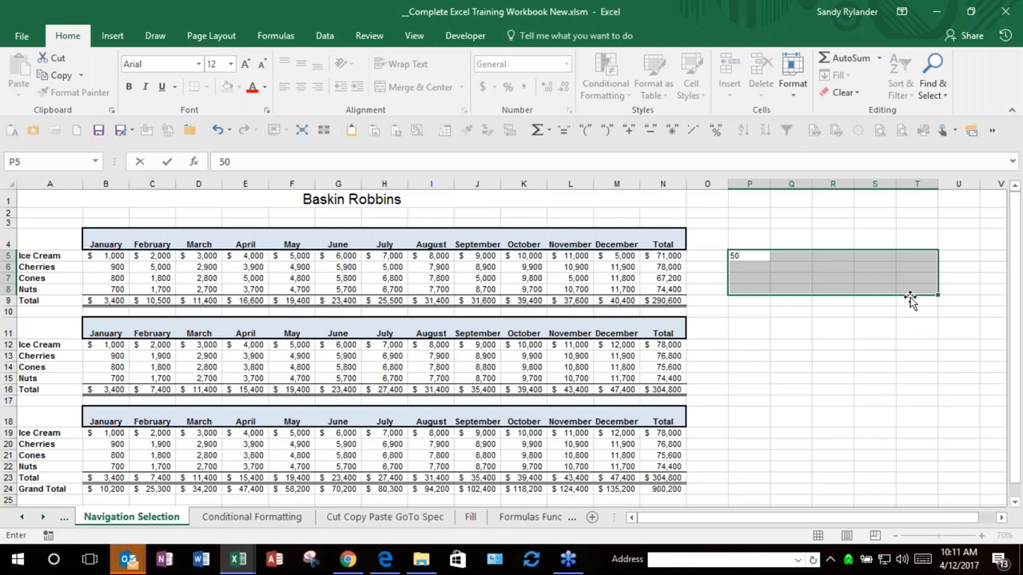
key(ctrl+Return)
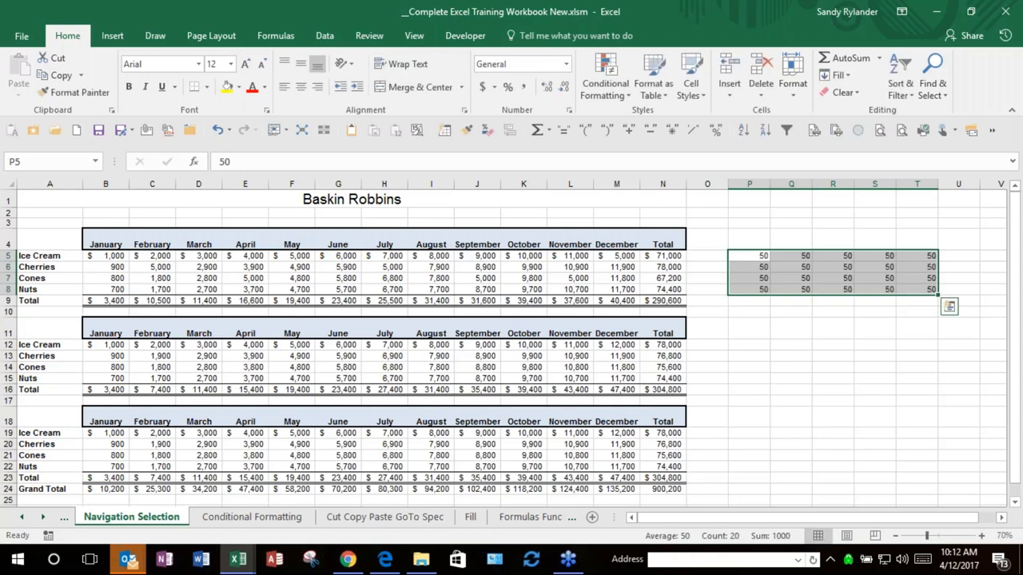
key(Delete)
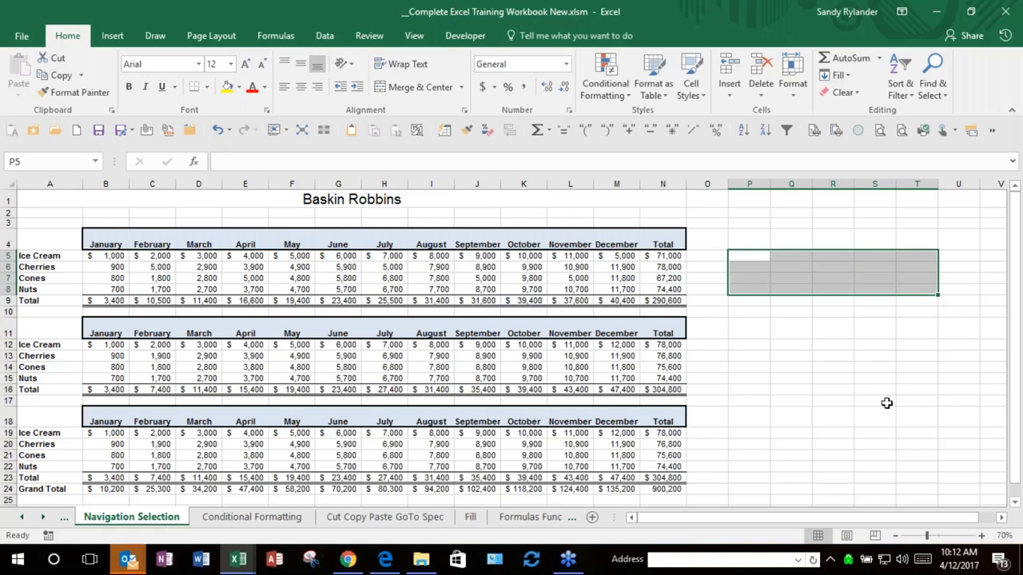
click(875, 401)
text(=)
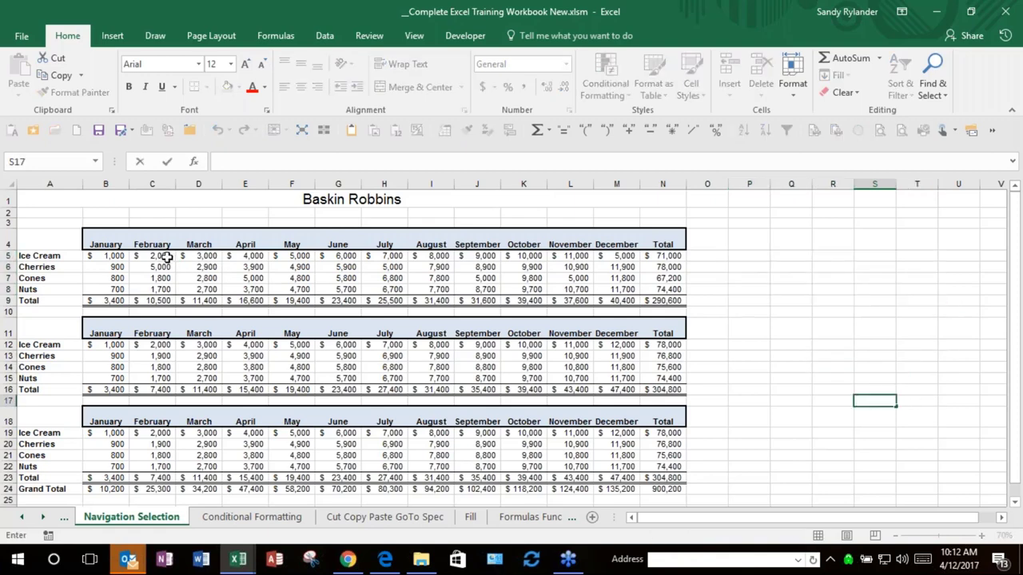
click(166, 256)
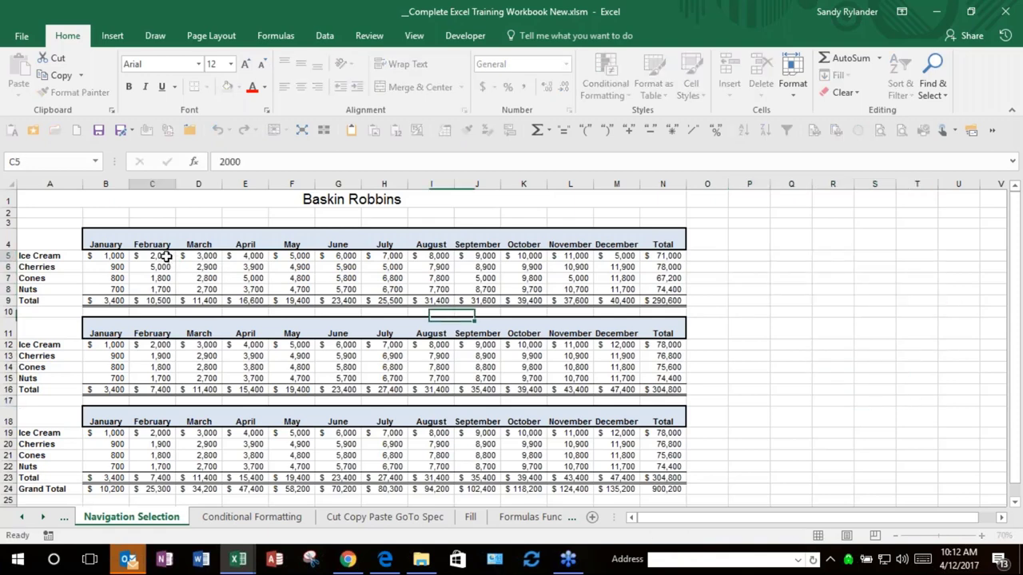
Step: Add D7, G6, I7, J5, K8 and L6 to the selection
ctrl+click(217, 278)
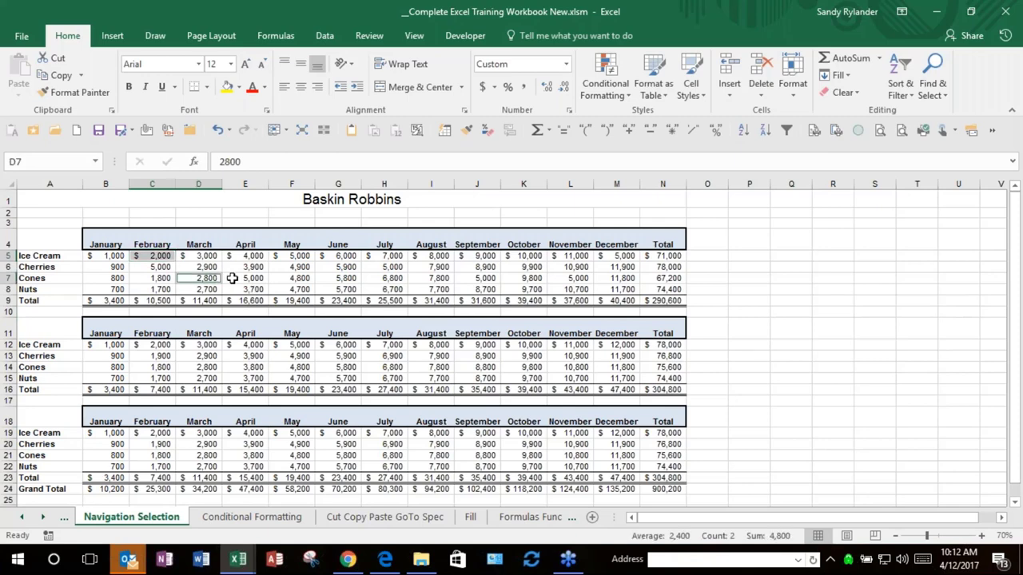
ctrl+click(318, 269)
ctrl+click(435, 278)
ctrl+click(480, 258)
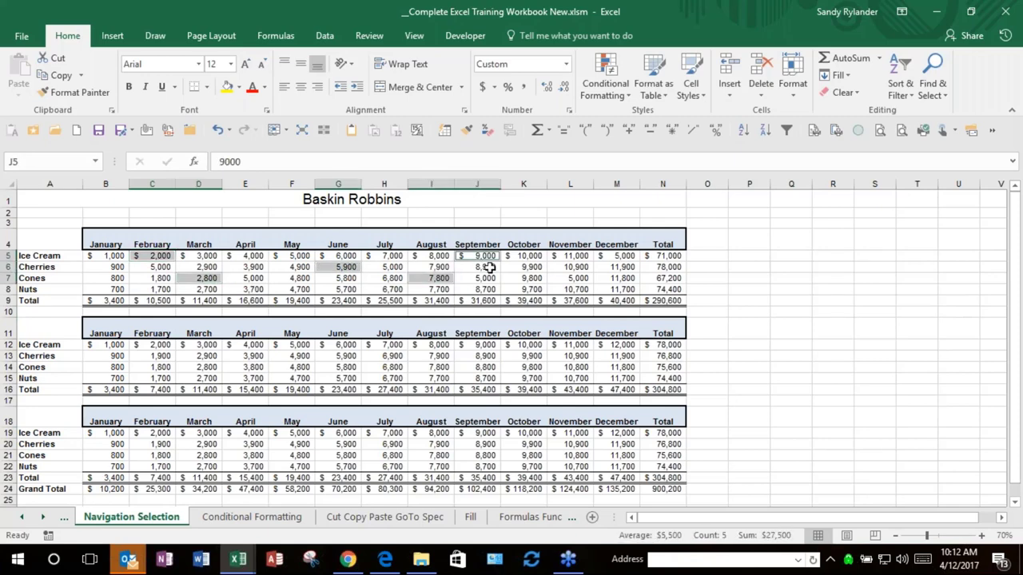
ctrl+click(521, 286)
ctrl+click(577, 266)
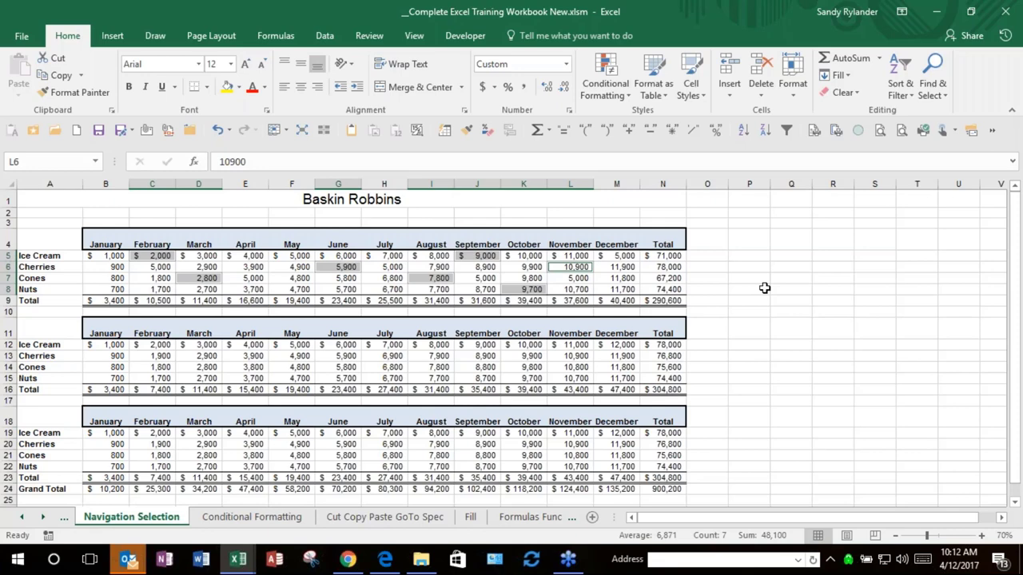
Step: Fill all seven selected cells with 10,900, lifting the table total to $318,800 and Grand Total to 928,400
key(F2)
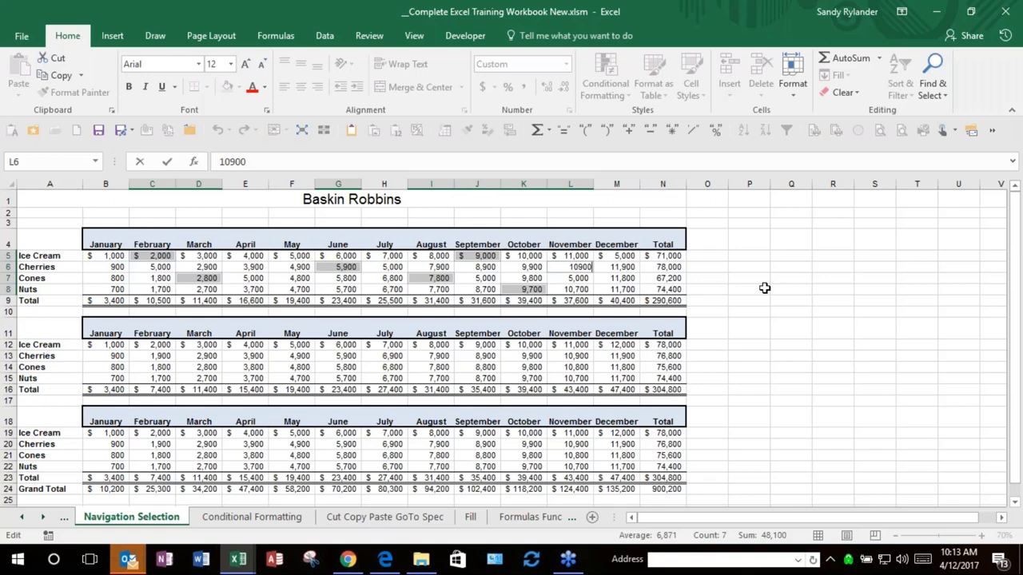
key(ctrl+Return)
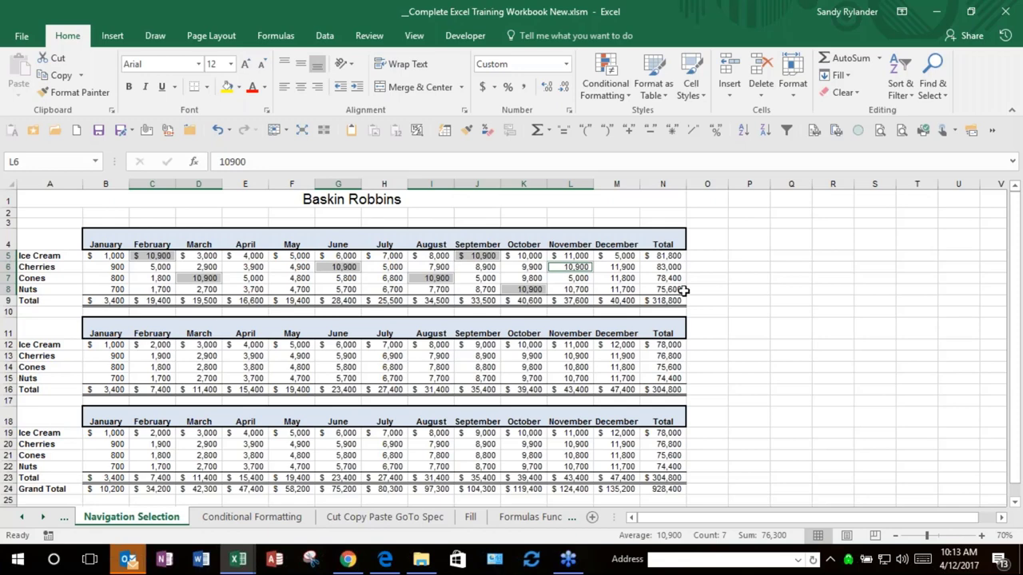
click(49, 304)
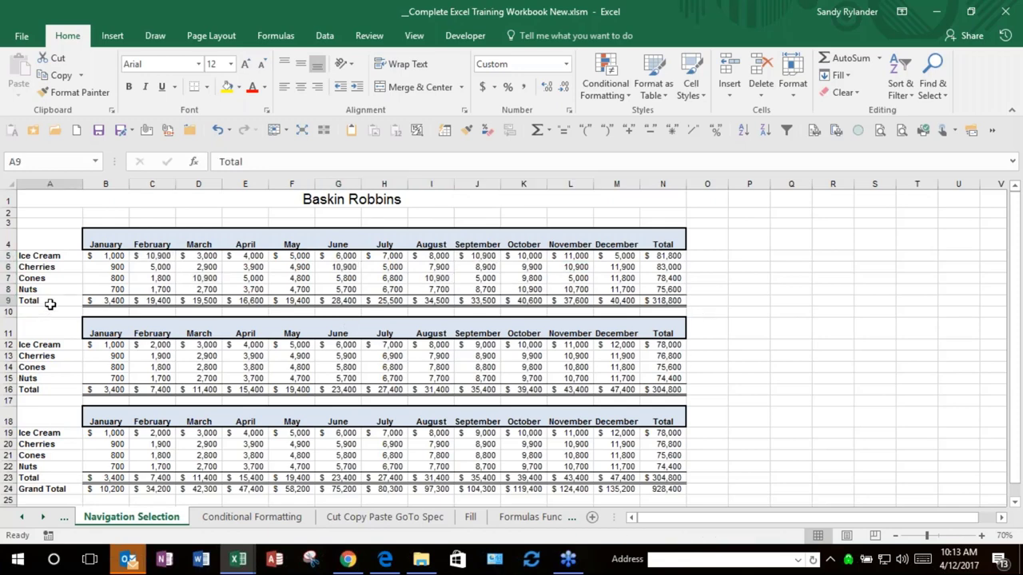
Step: Clear the N4 label, then re-enter 'Total' into both A9 and N4 at once
click(653, 238)
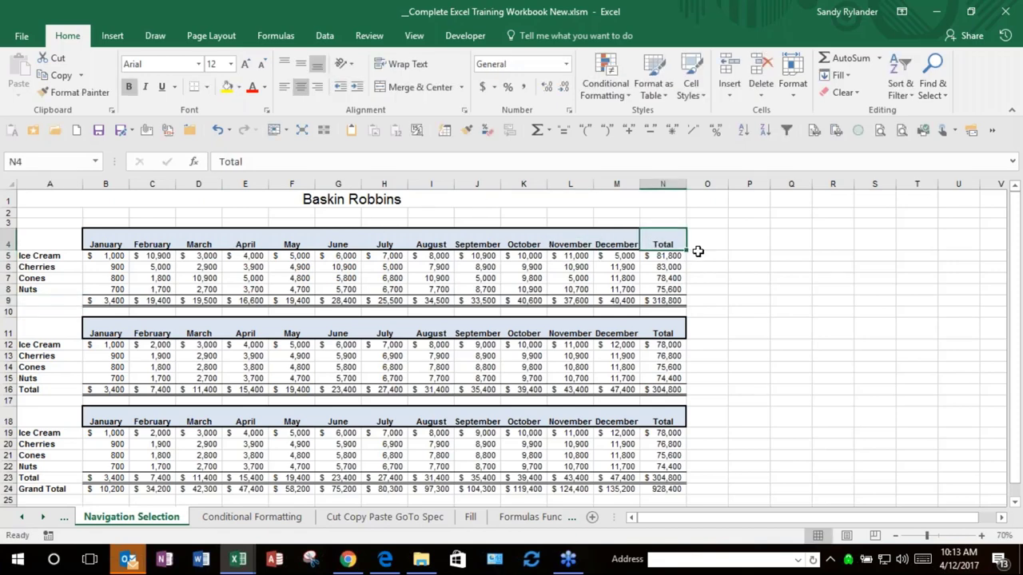
key(Delete)
click(49, 302)
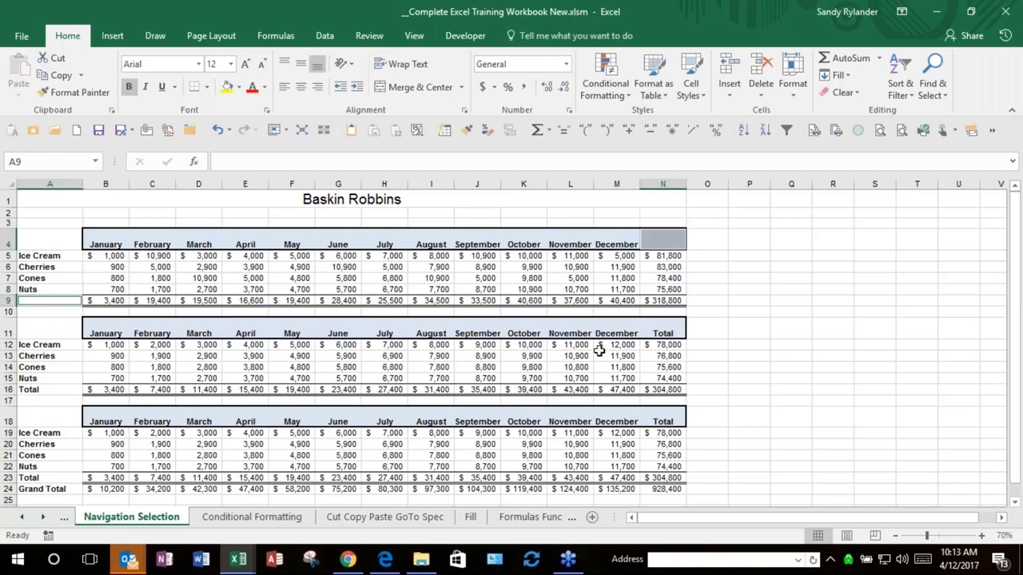
text(Total)
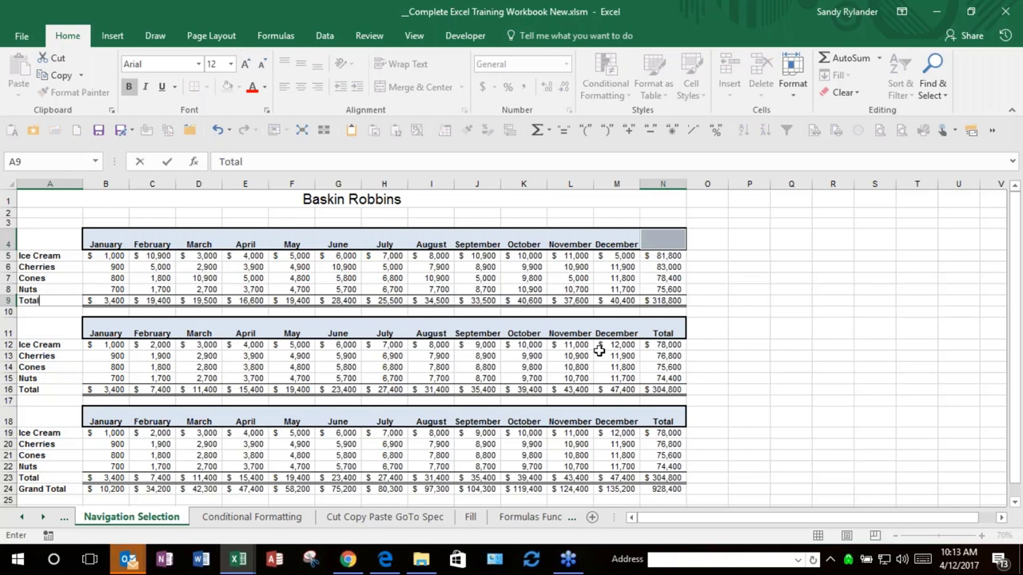
key(ctrl+Return)
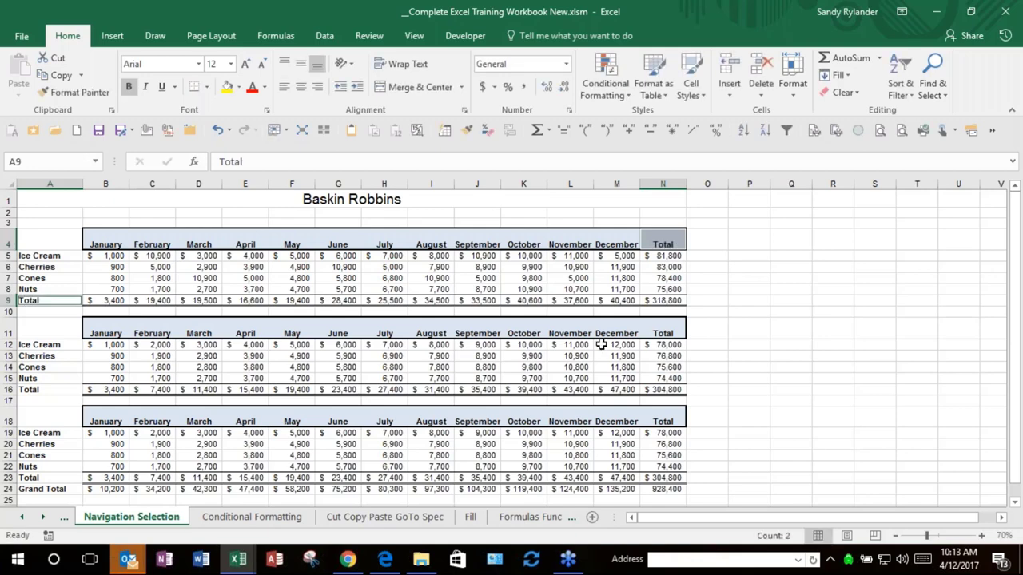
click(754, 346)
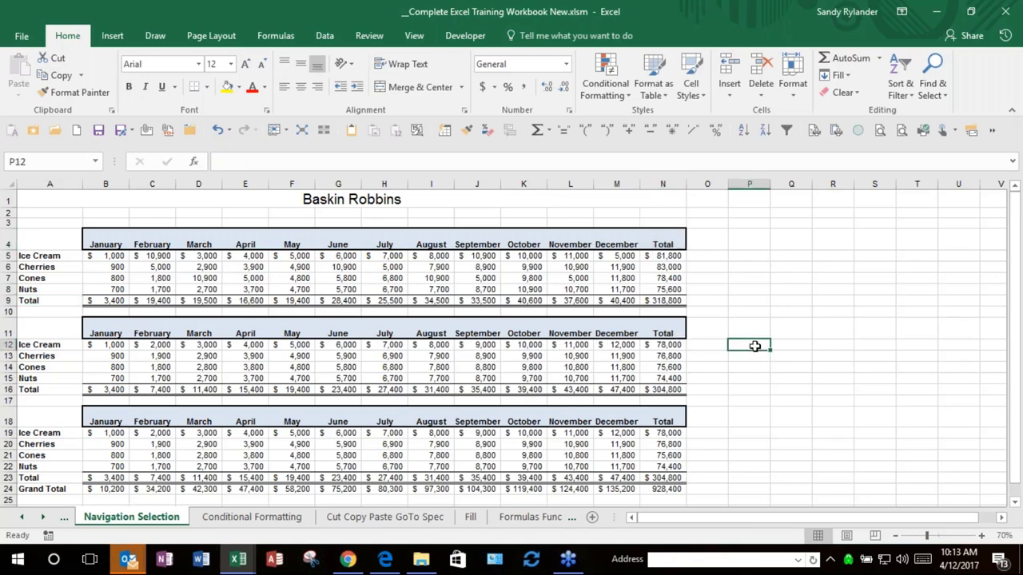
scroll(755, 346, down, 1)
scroll(754, 346, down, 1)
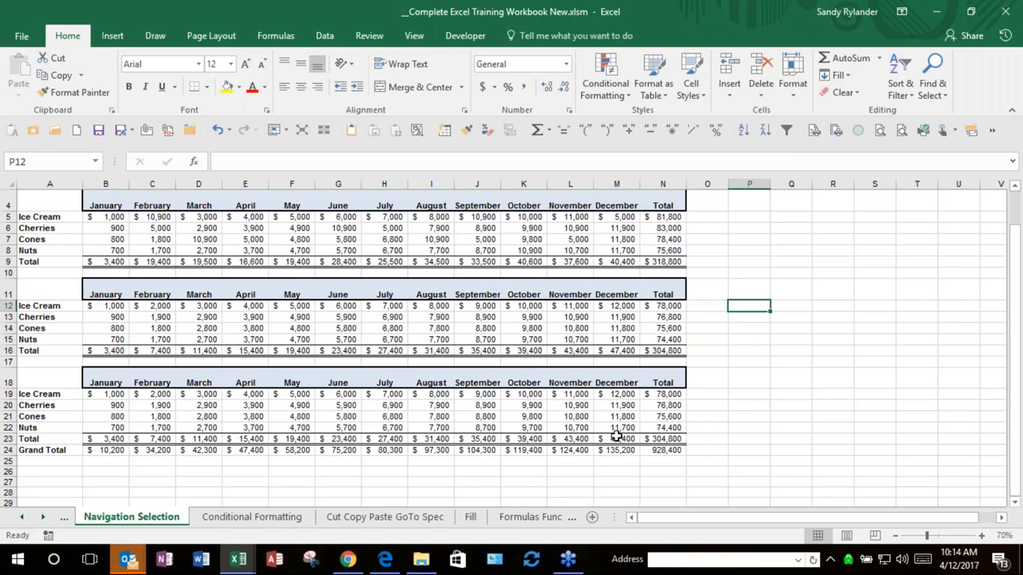
click(113, 454)
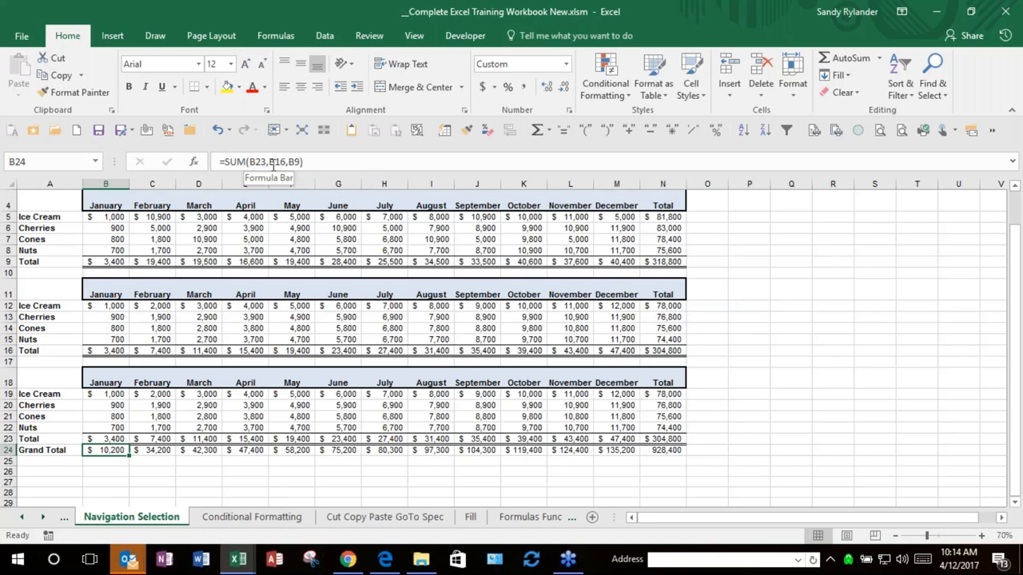
double_click(105, 449)
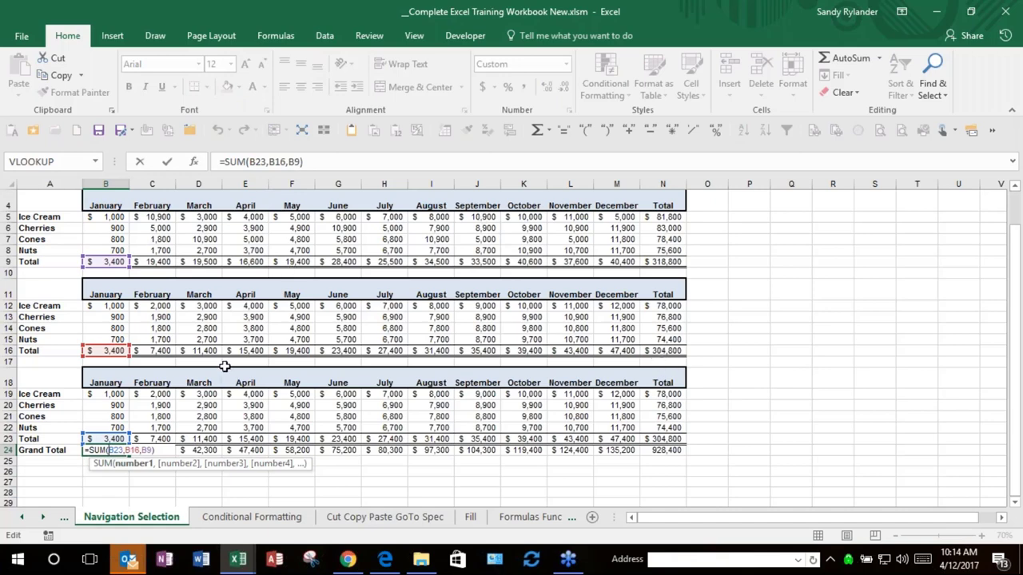
key(ctrl+Return)
click(117, 463)
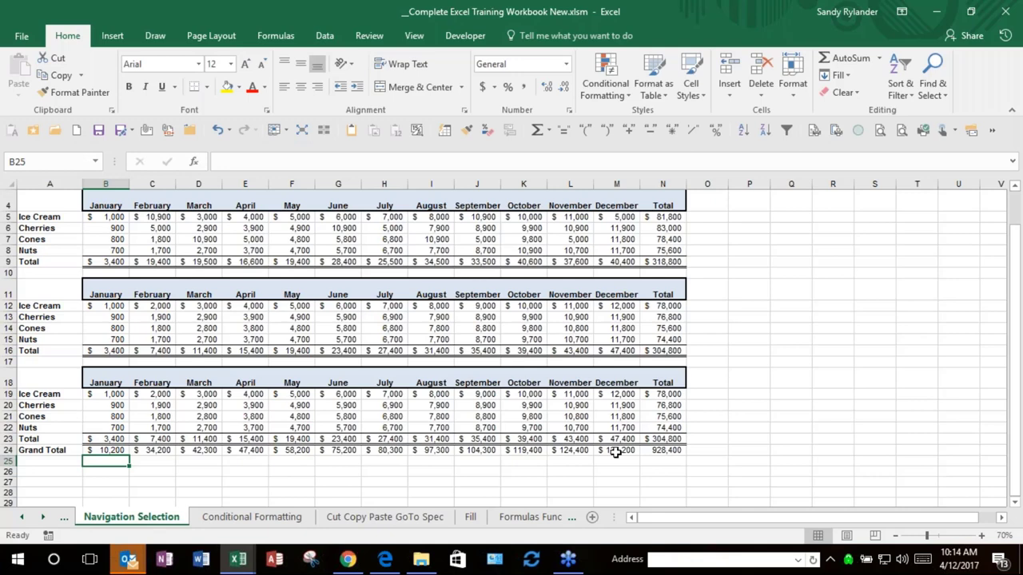
key(F2)
key(ctrl+shift+apostrophe)
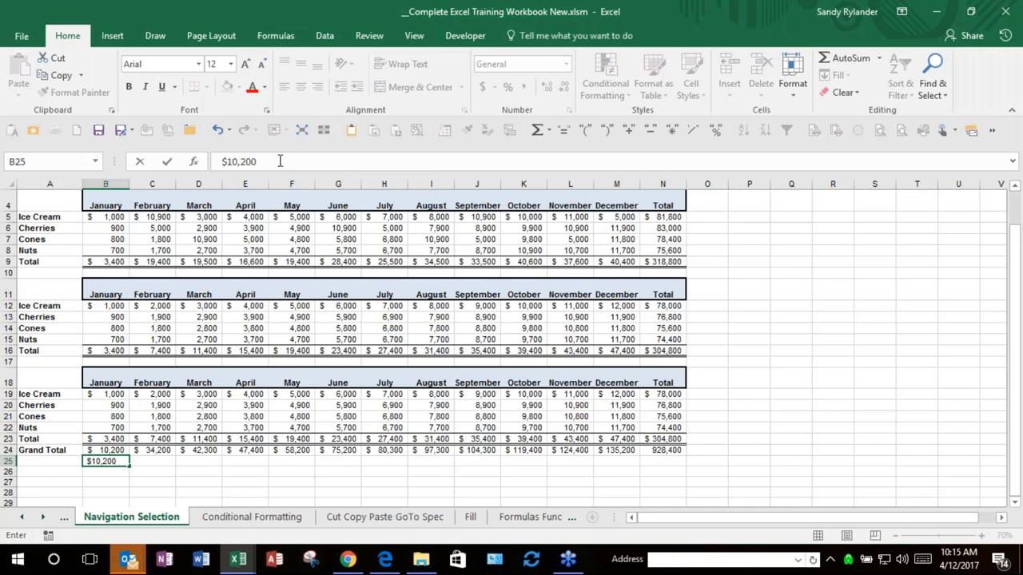
key(Escape)
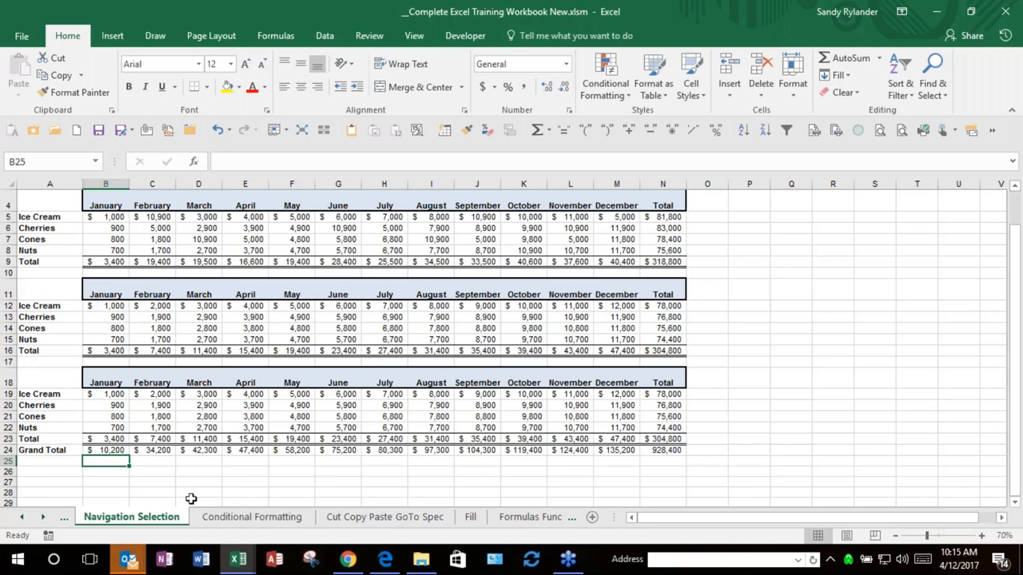
click(63, 472)
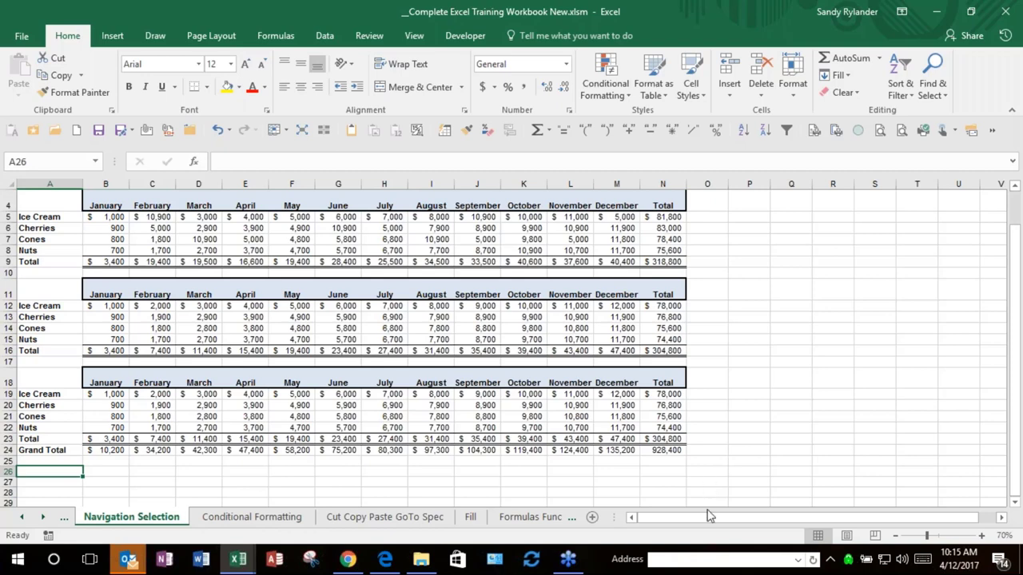
key(ctrl+semicolon)
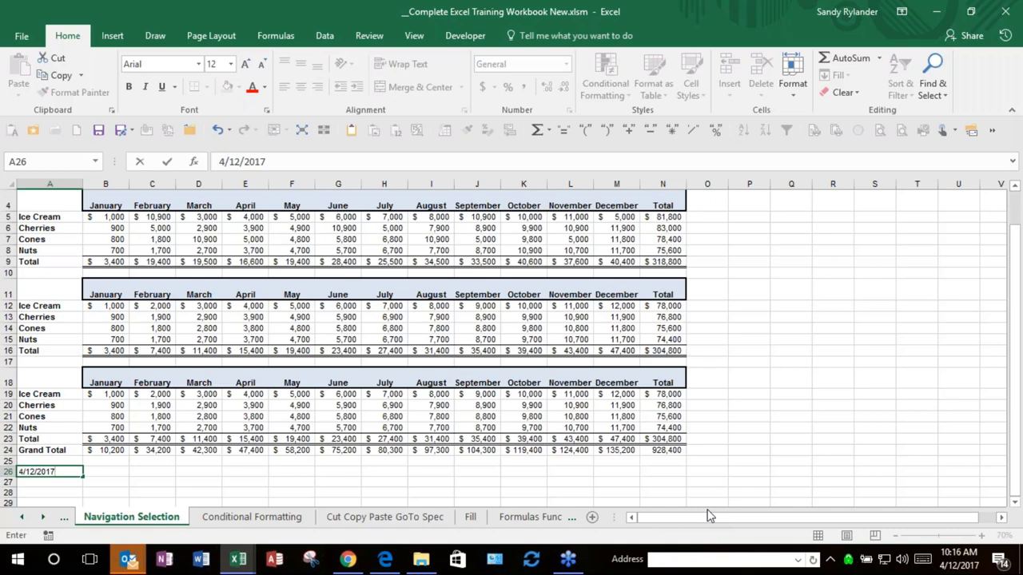
key(Return)
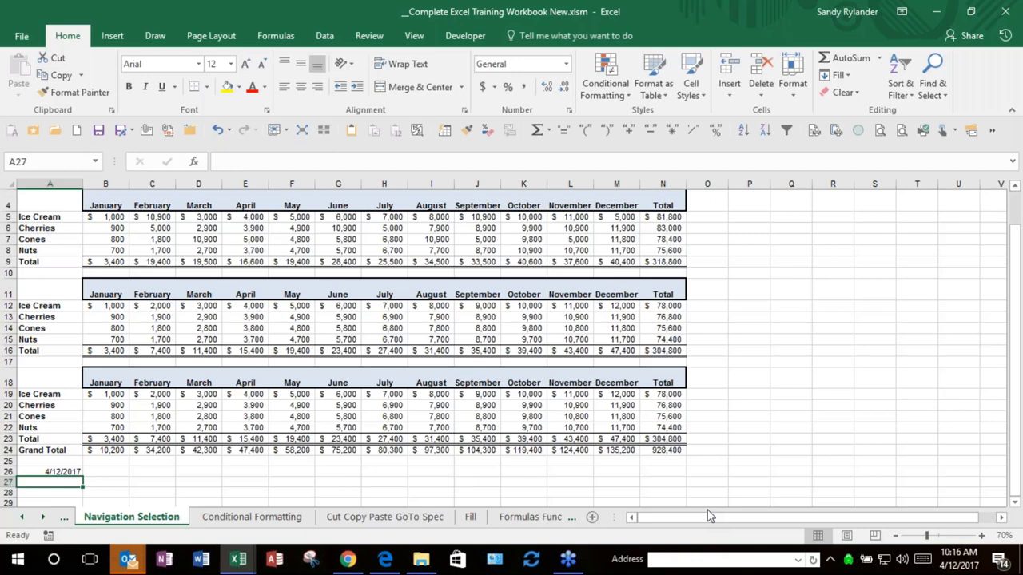
key(F2)
key(ctrl+shift+semicolon)
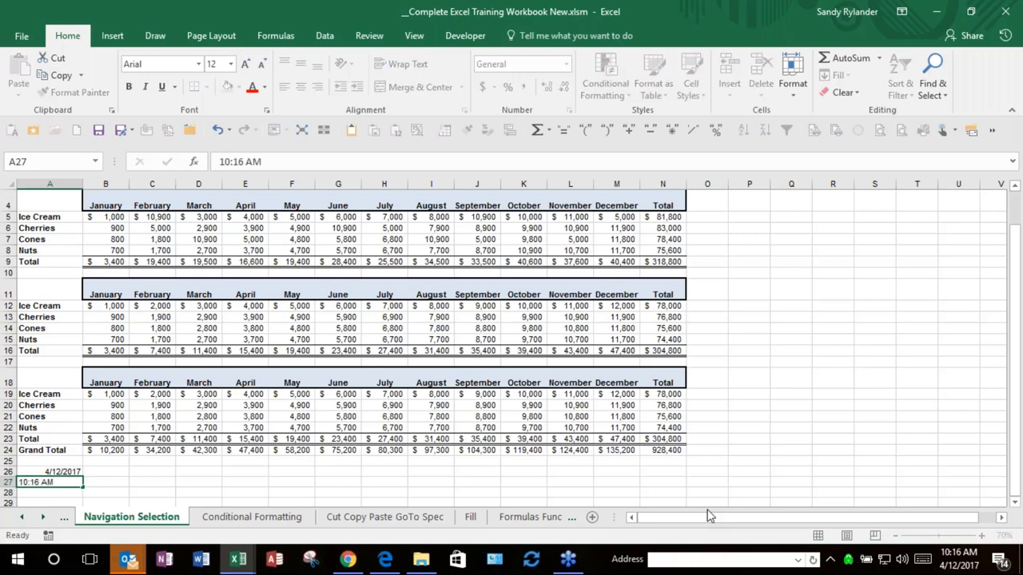
key(Return)
drag(79, 472, 72, 482)
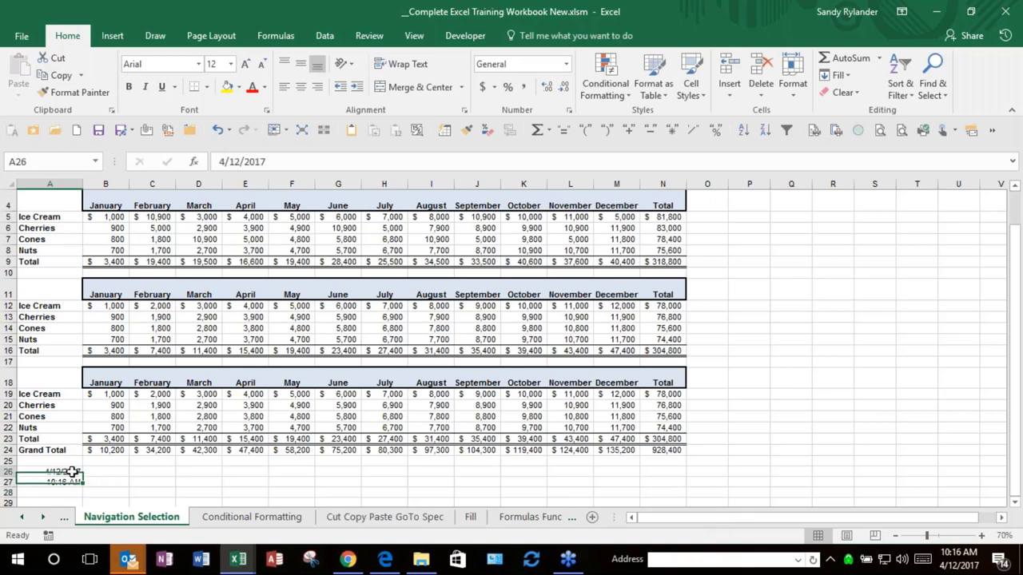
key(Delete)
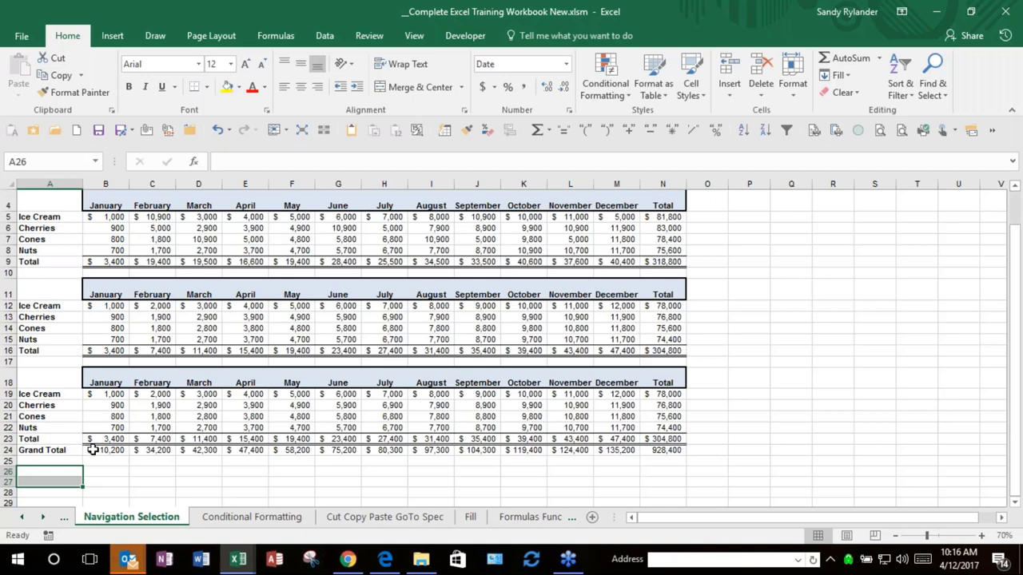
Step: Check B24's =SUM(B23,B16,B9) formula, then clear the Grand Total row B24:N24
click(93, 449)
key(F2)
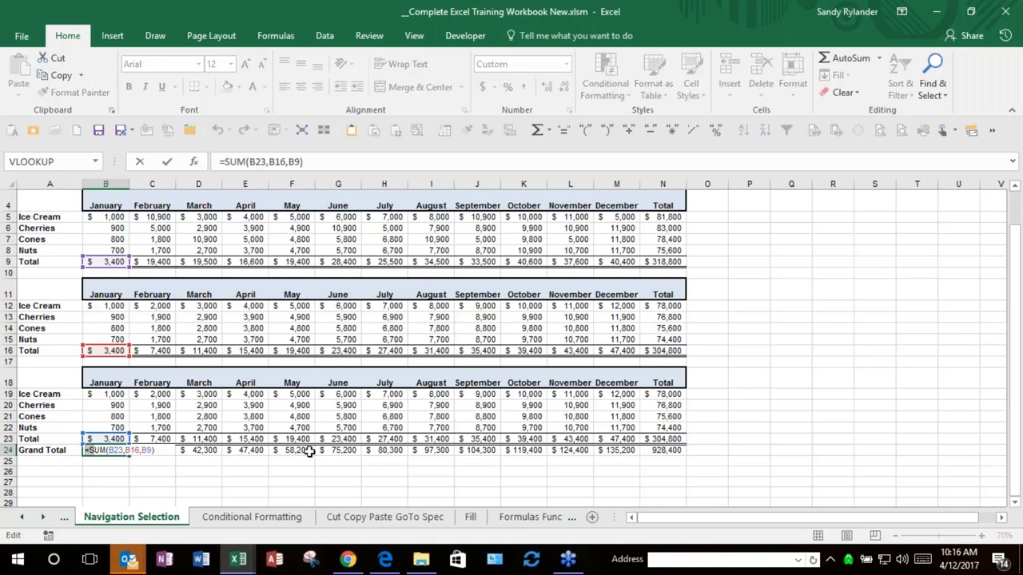
key(Escape)
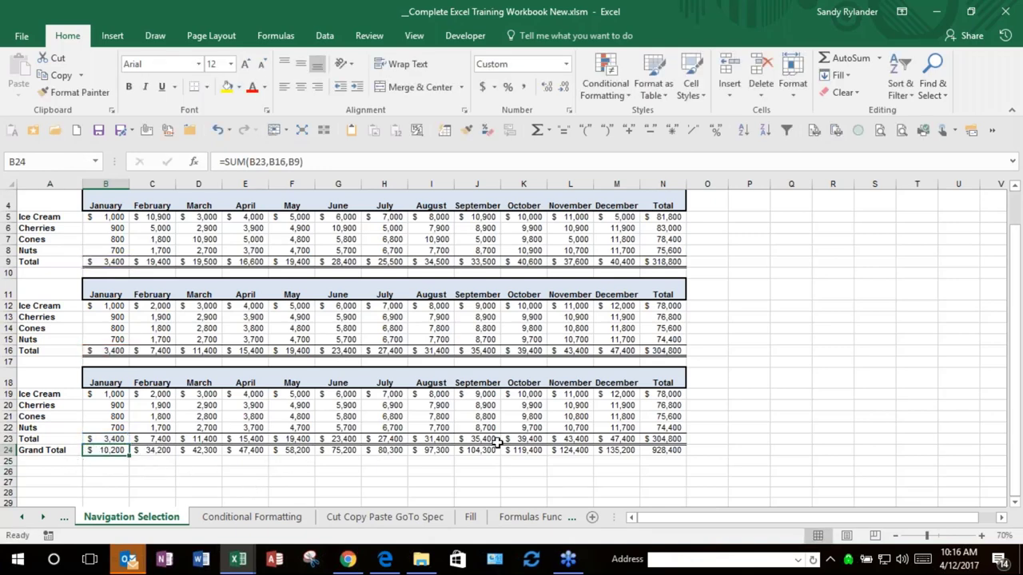
shift+click(657, 452)
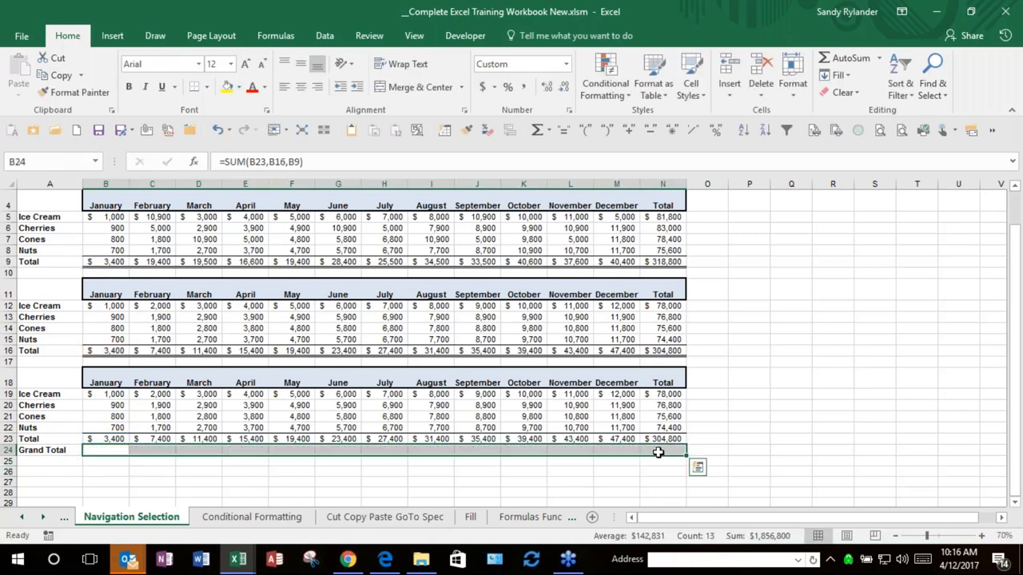
key(Delete)
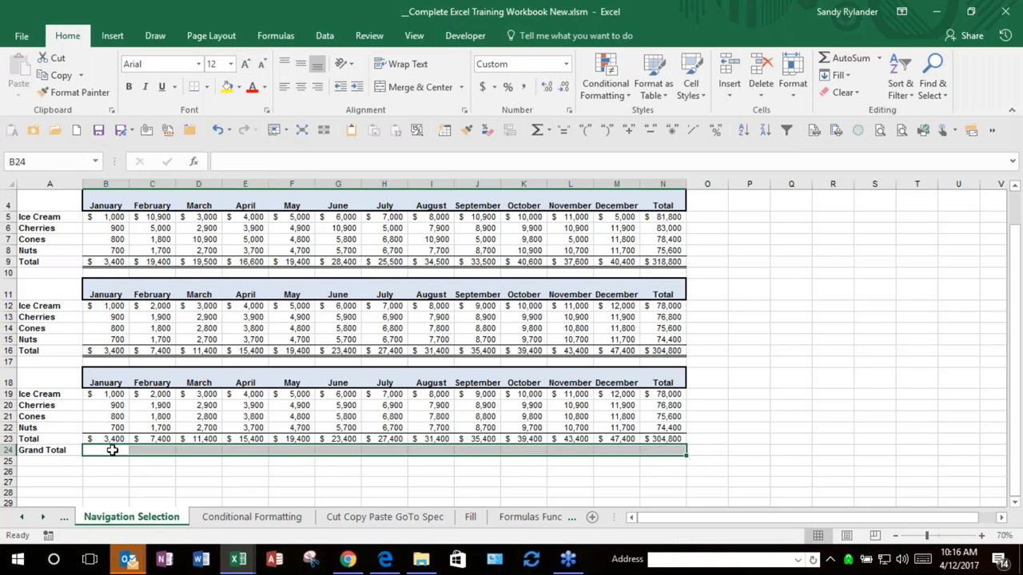
Step: Review the table Total formulas in B23, B16 and B9, ending back on B24
click(113, 450)
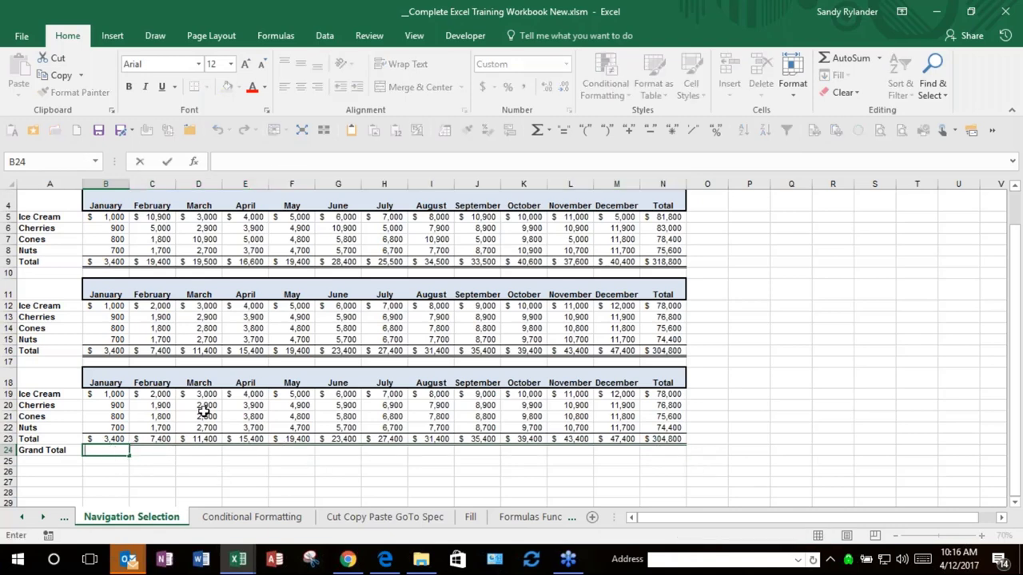
key(Escape)
click(108, 438)
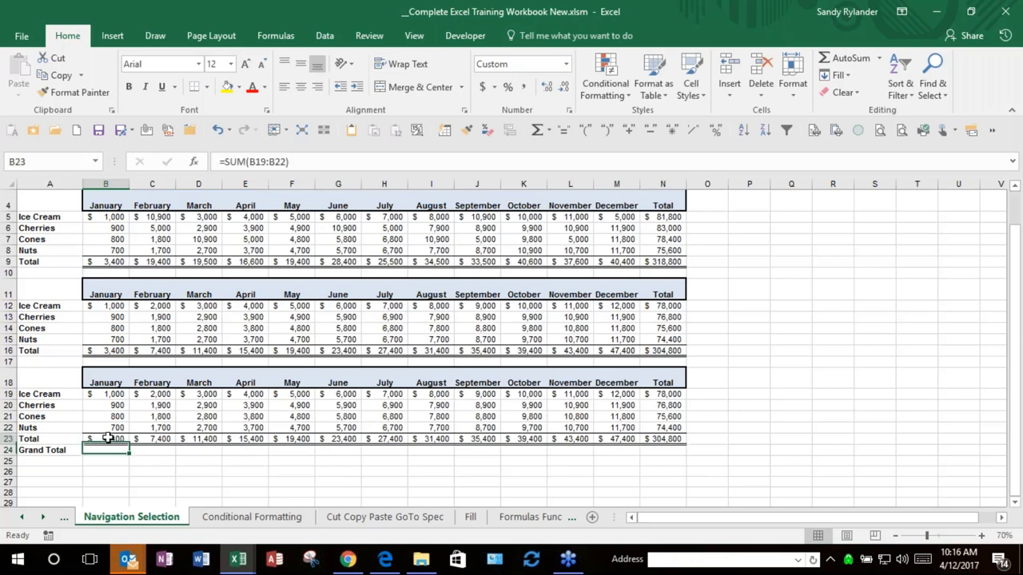
key(ctrl+Up)
key(ctrl+Up)
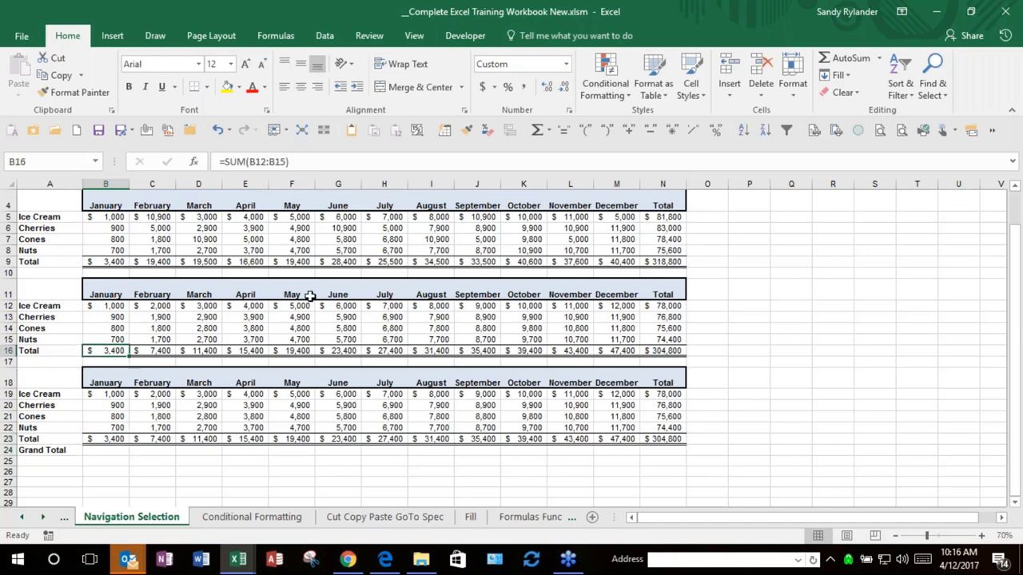
click(122, 264)
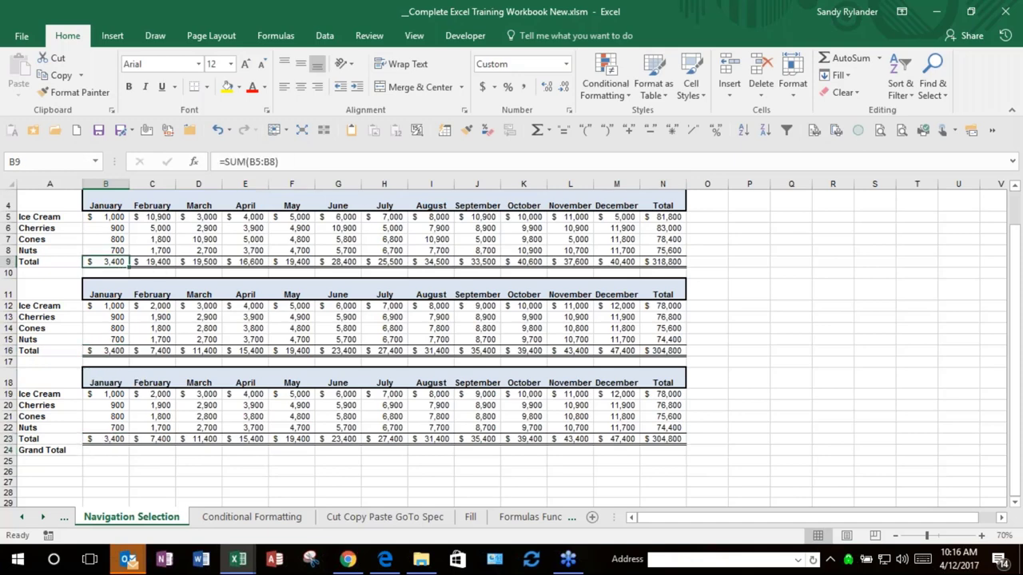
click(102, 448)
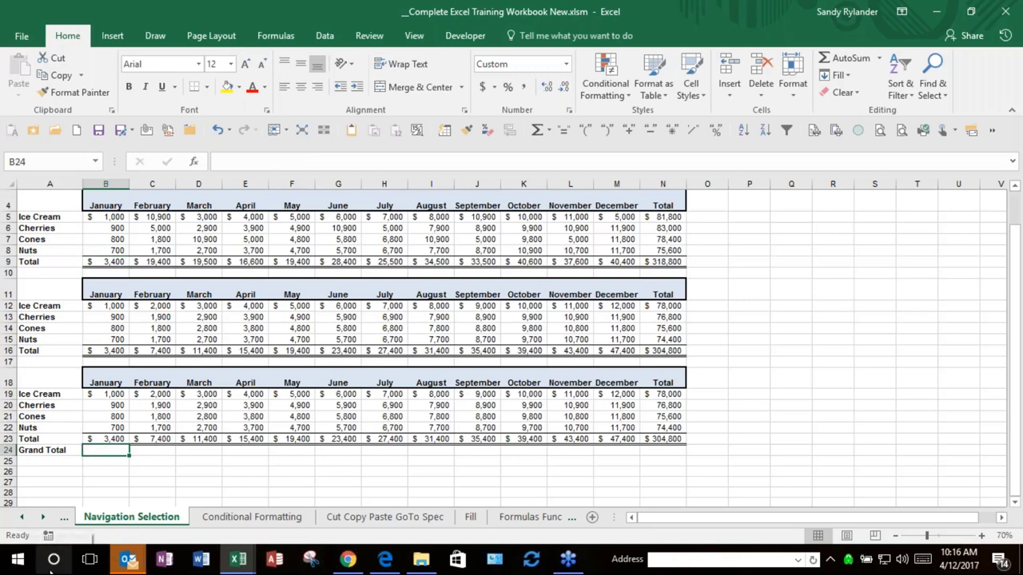
key(F2)
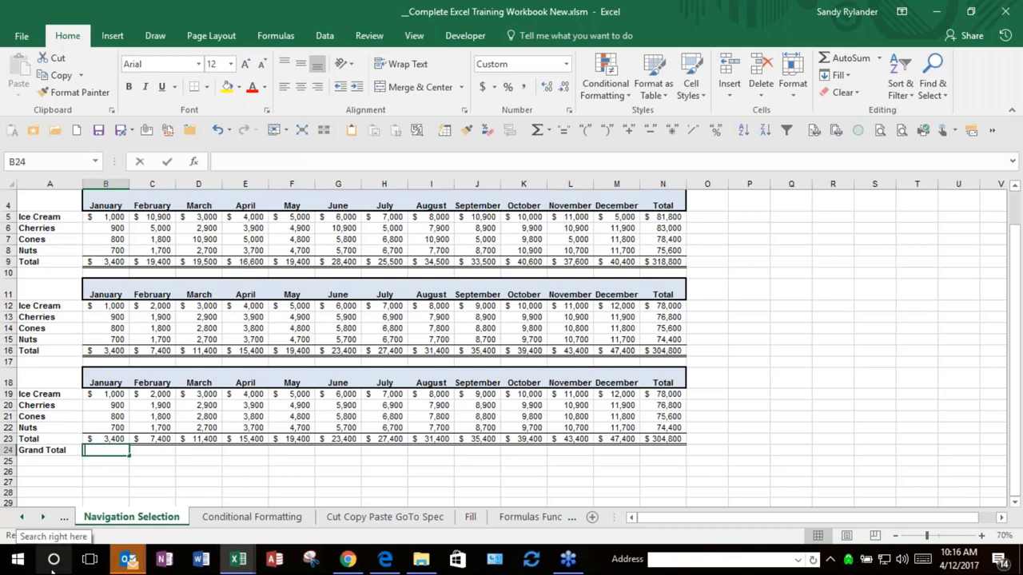
text(=)
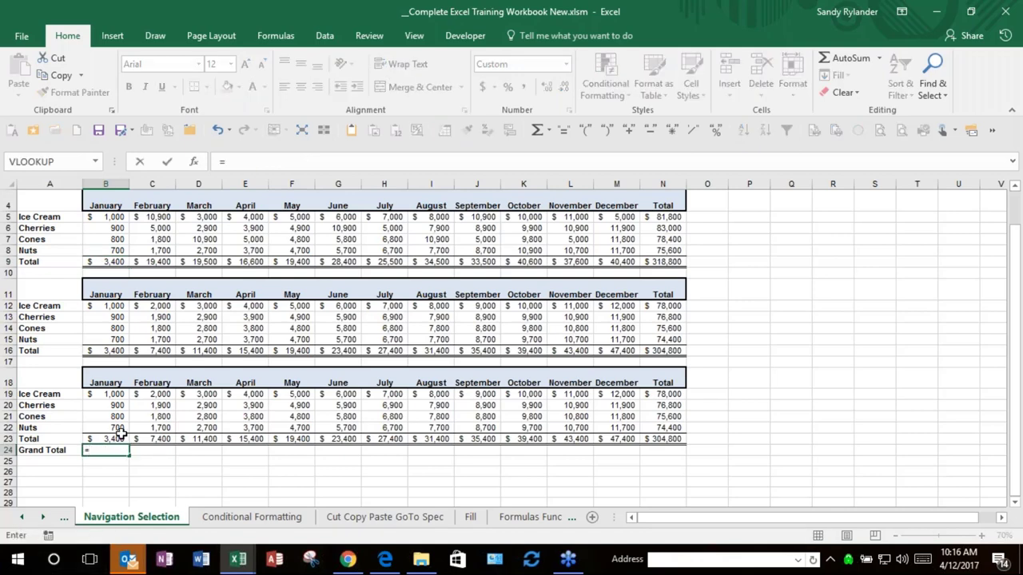
click(116, 438)
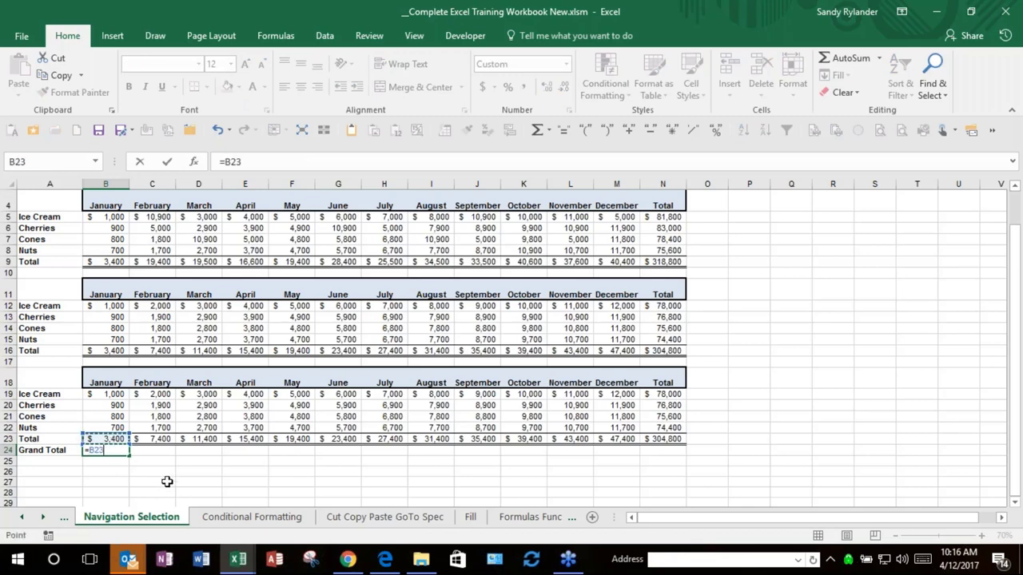
ctrl+click(111, 350)
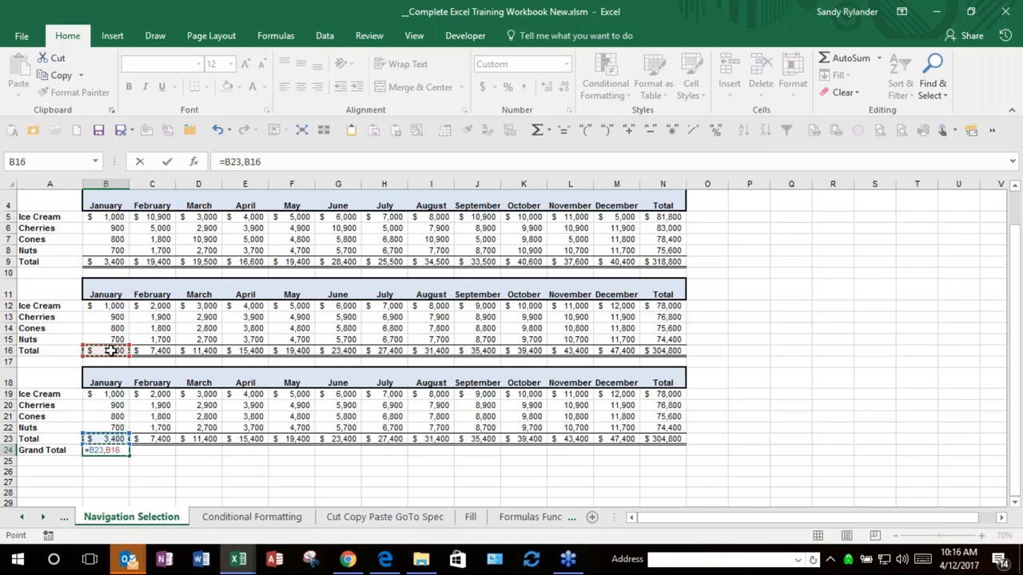
ctrl+click(117, 261)
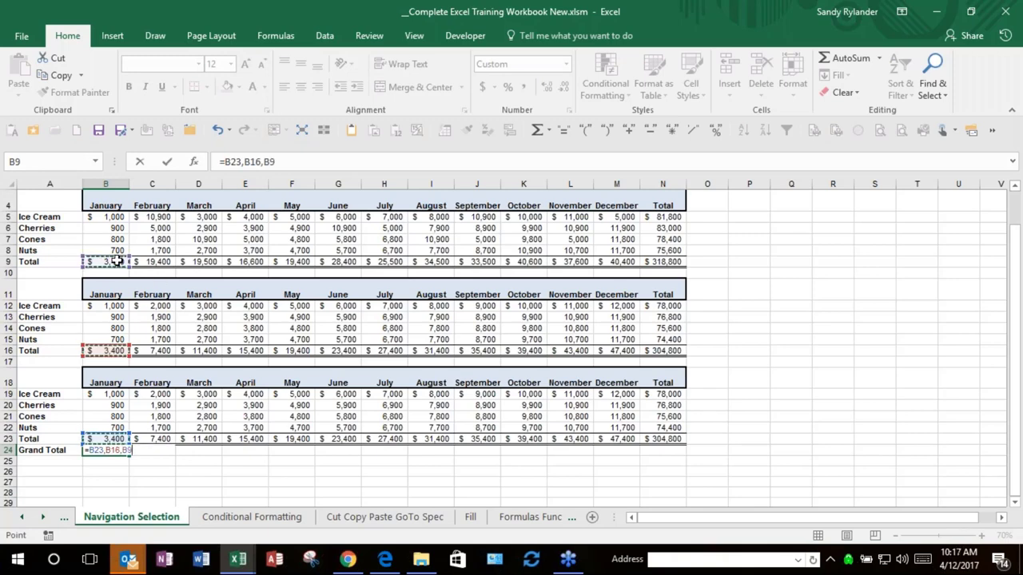
key(super+c)
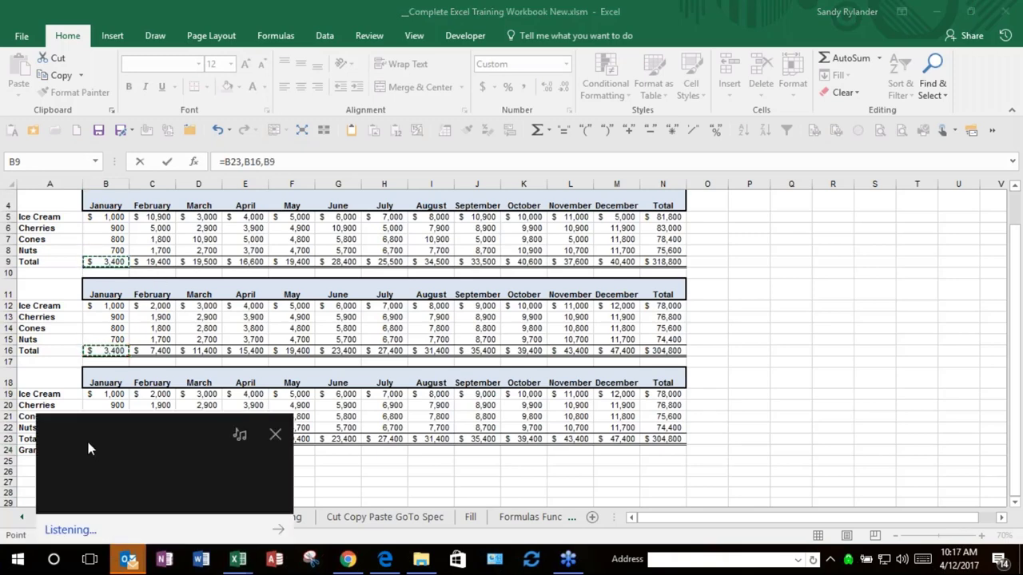
click(291, 428)
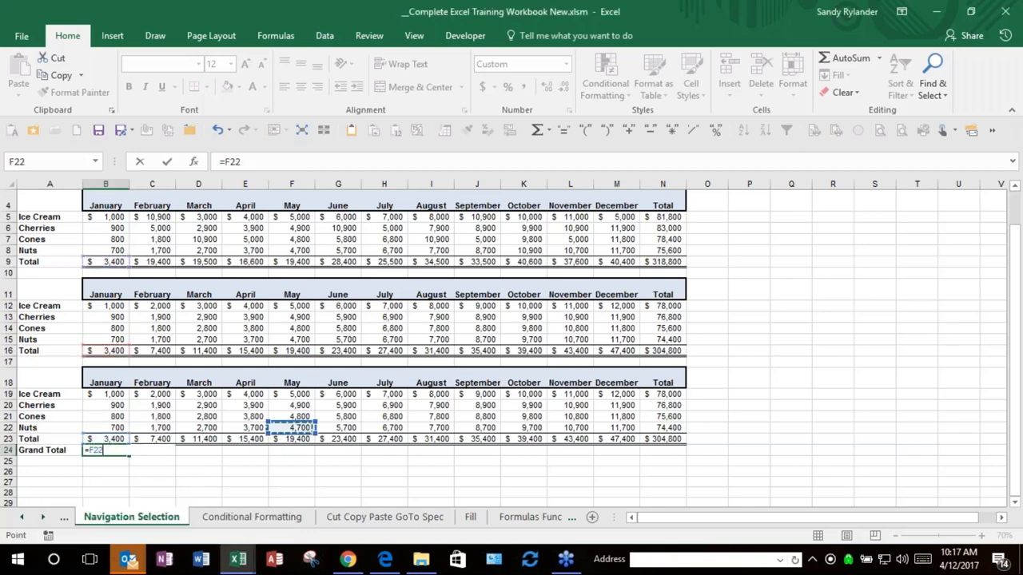
key(Escape)
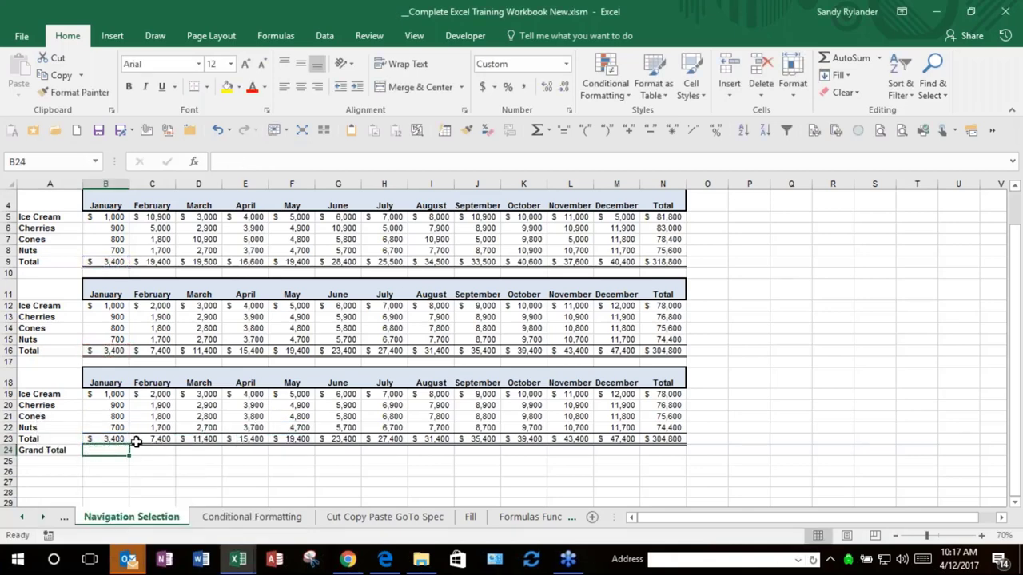
text(=)
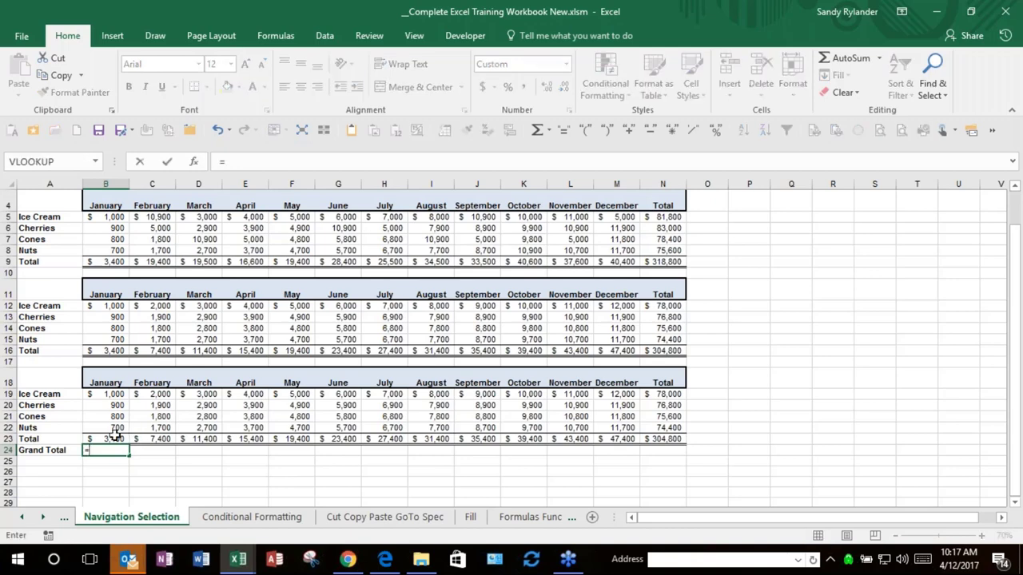
click(112, 438)
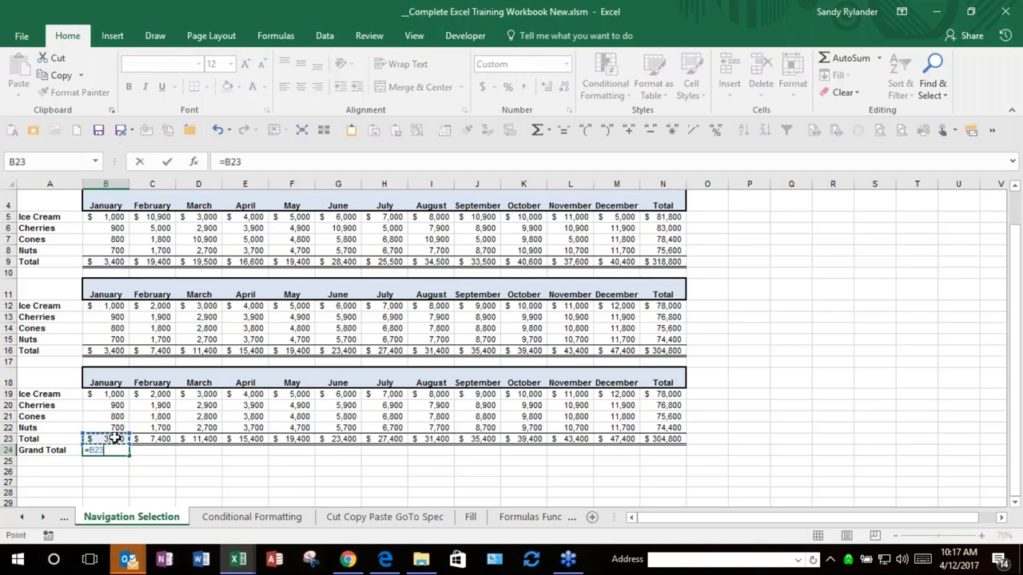
text(+)
click(109, 352)
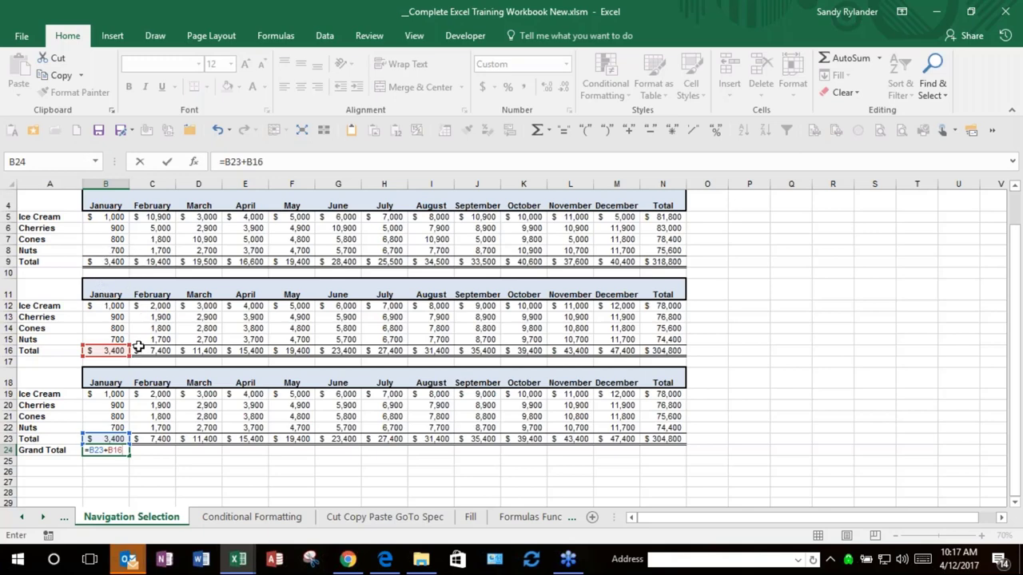
text(+)
click(108, 262)
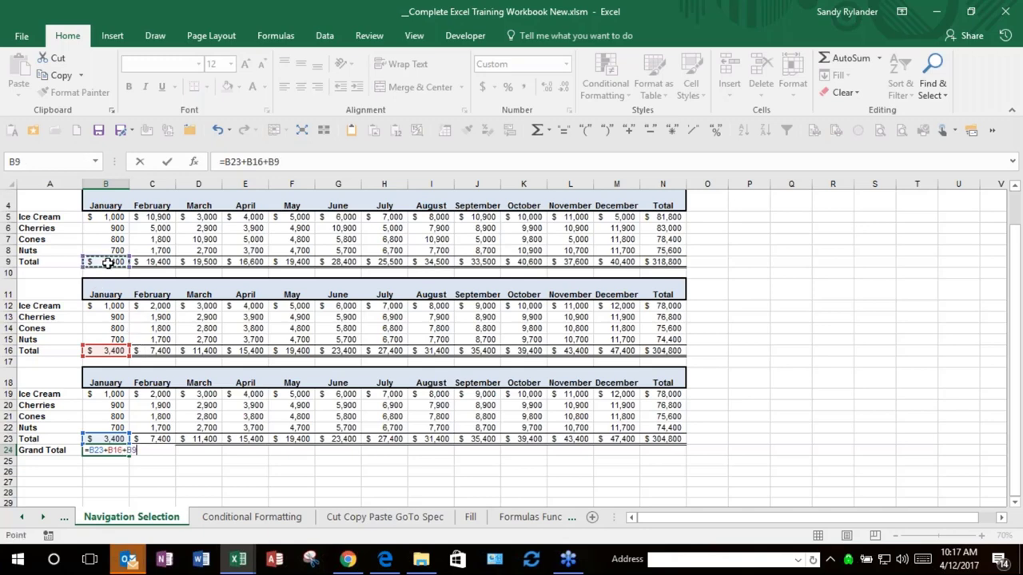
key(Return)
key(Up)
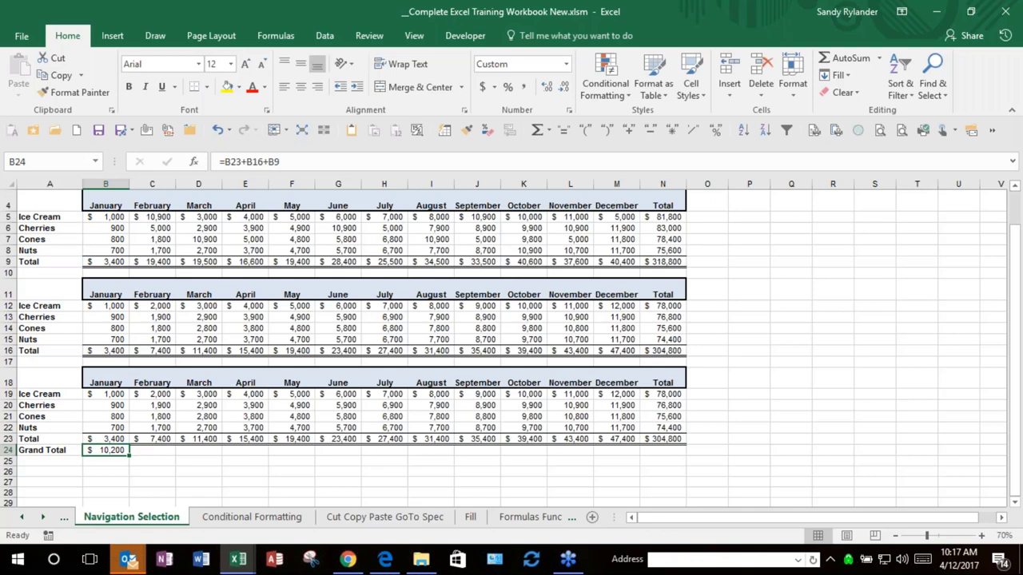
key(Delete)
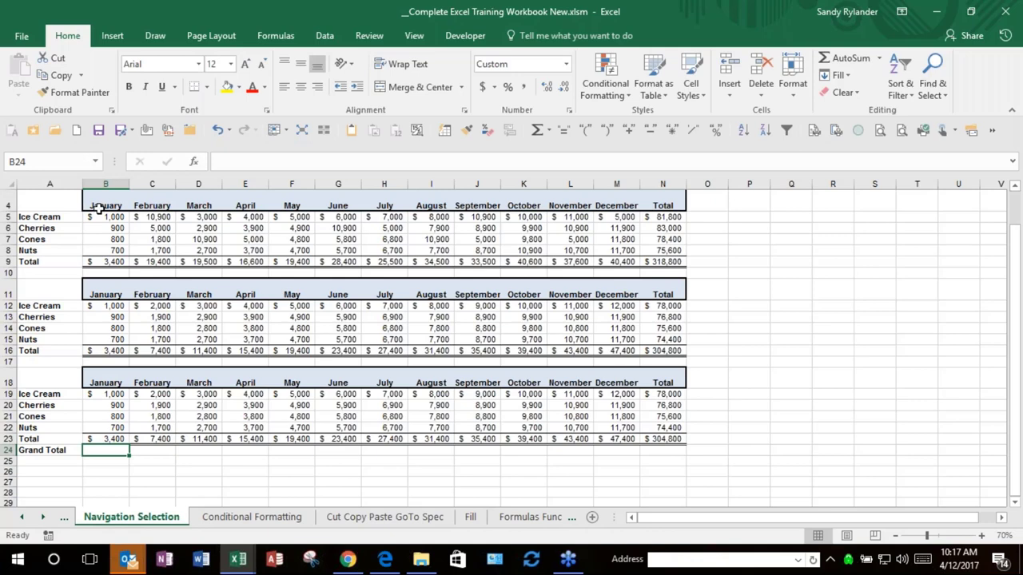
Step: AutoSum range B5:M24 so the Grand Total row refills to 928,400, with B24 =SUM(B23,B16,B9)
click(97, 221)
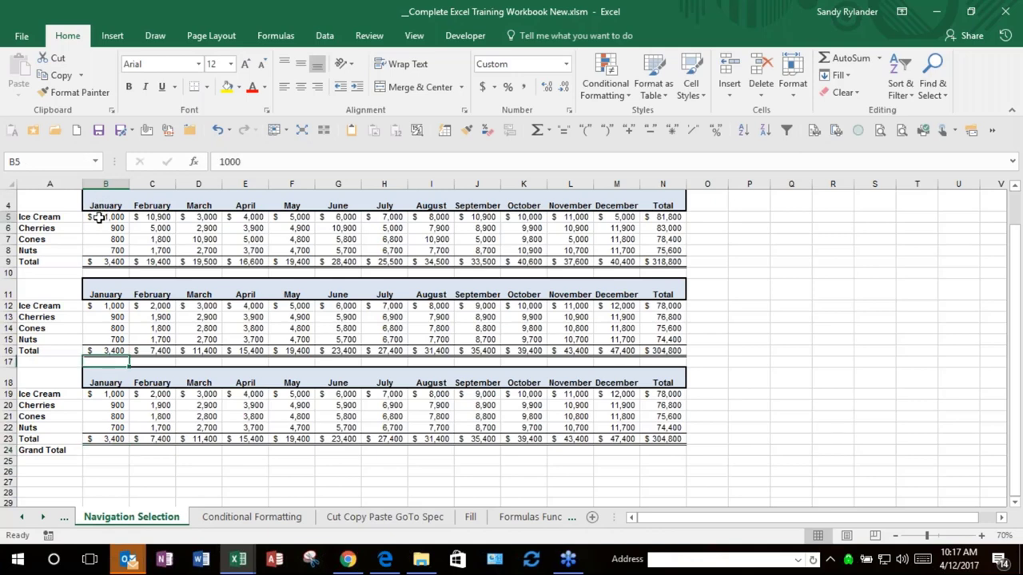
drag(152, 261, 118, 217)
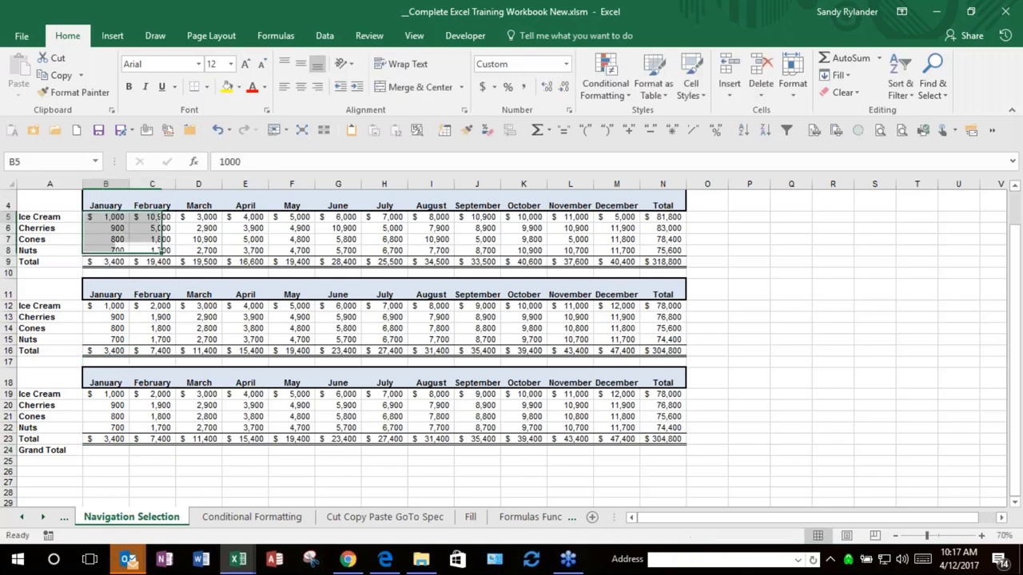
key(ctrl+Down)
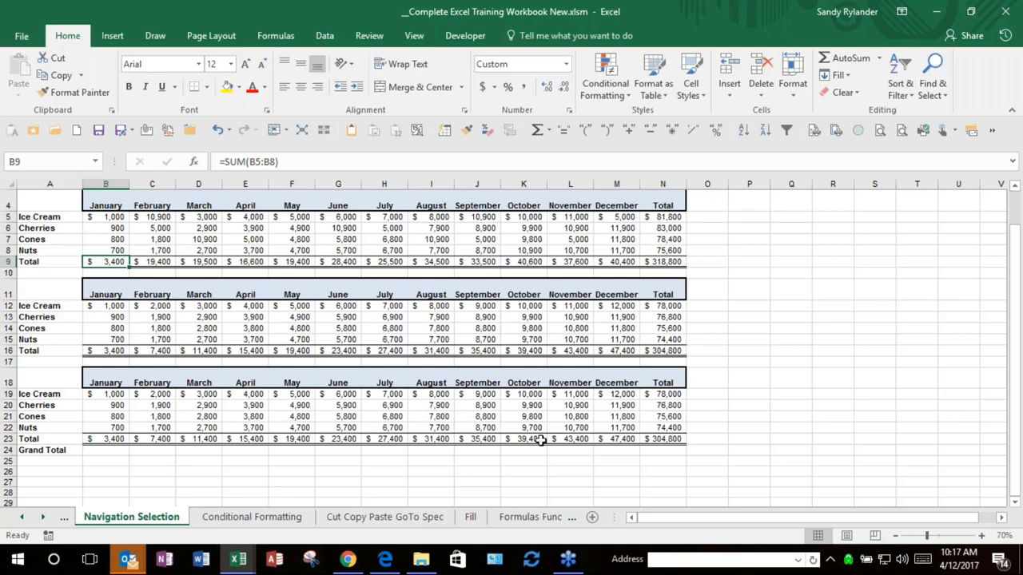
shift+click(614, 451)
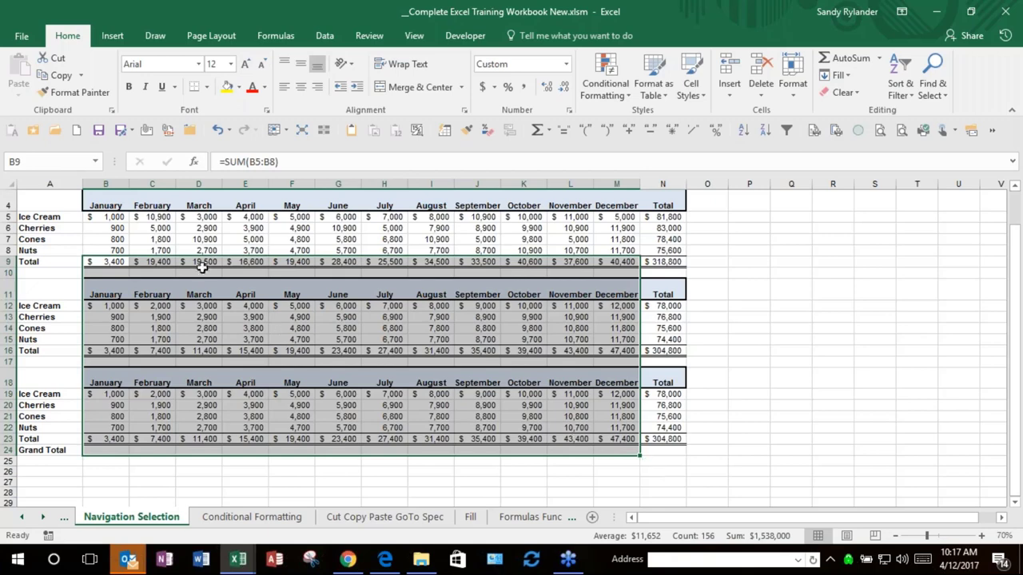
click(110, 217)
double_click(110, 217)
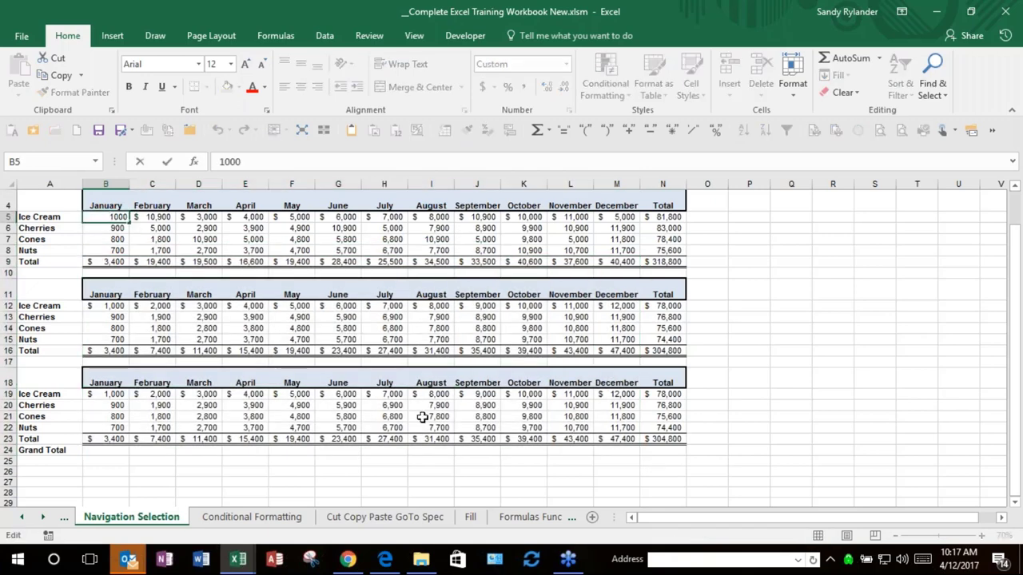
shift+click(617, 452)
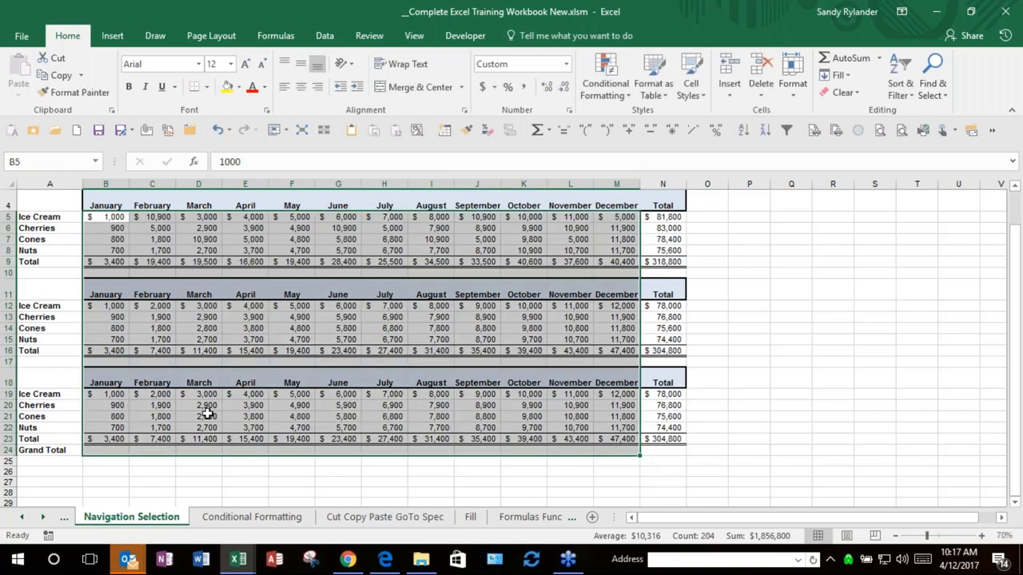
mouse_move(568, 445)
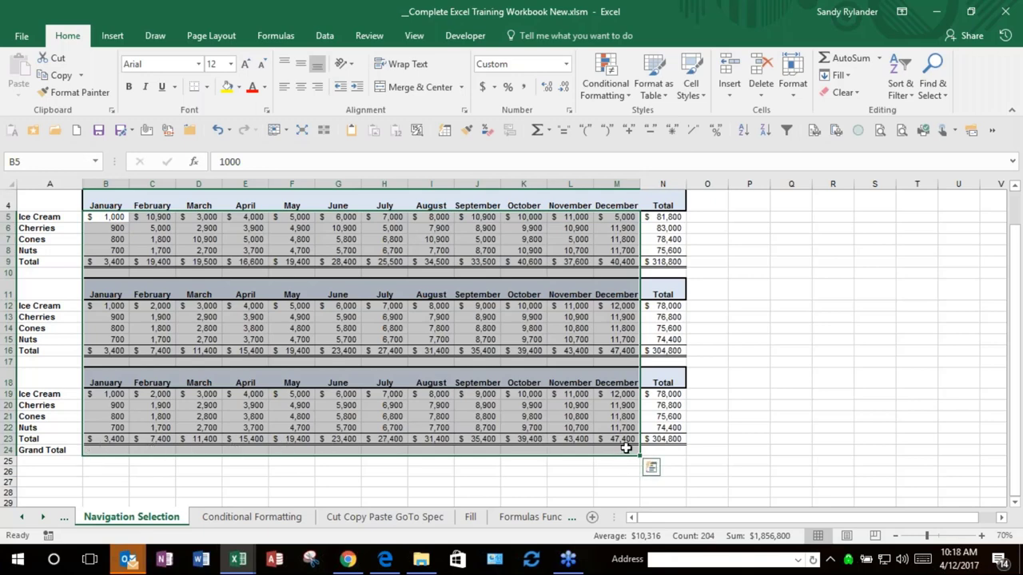
click(537, 132)
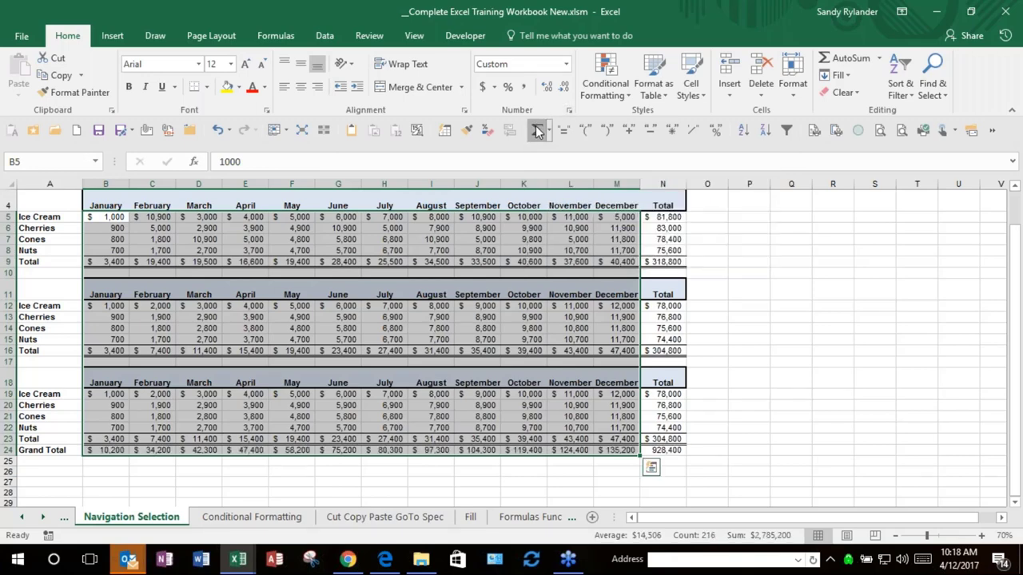
drag(113, 451, 198, 405)
click(113, 451)
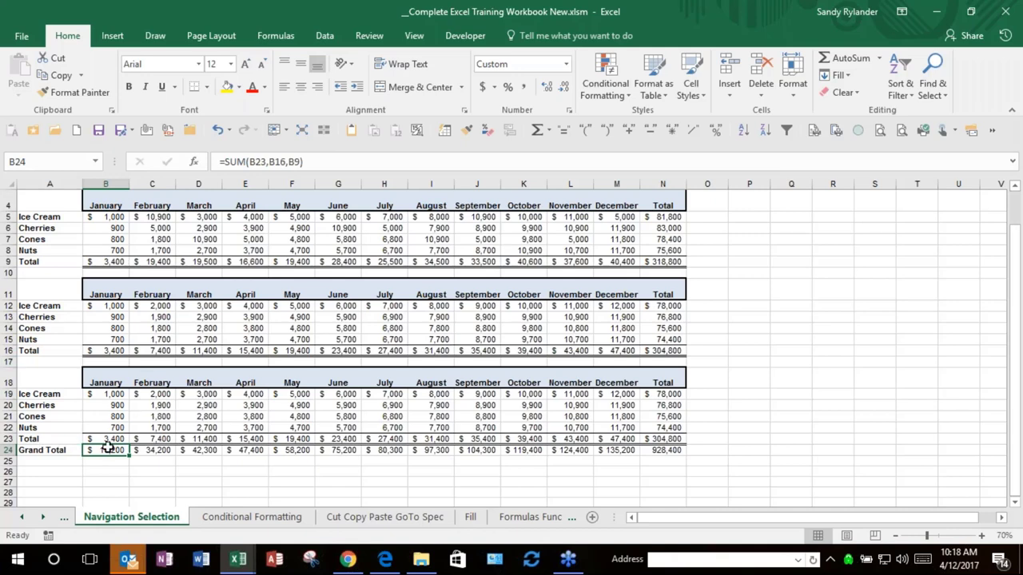
click(760, 236)
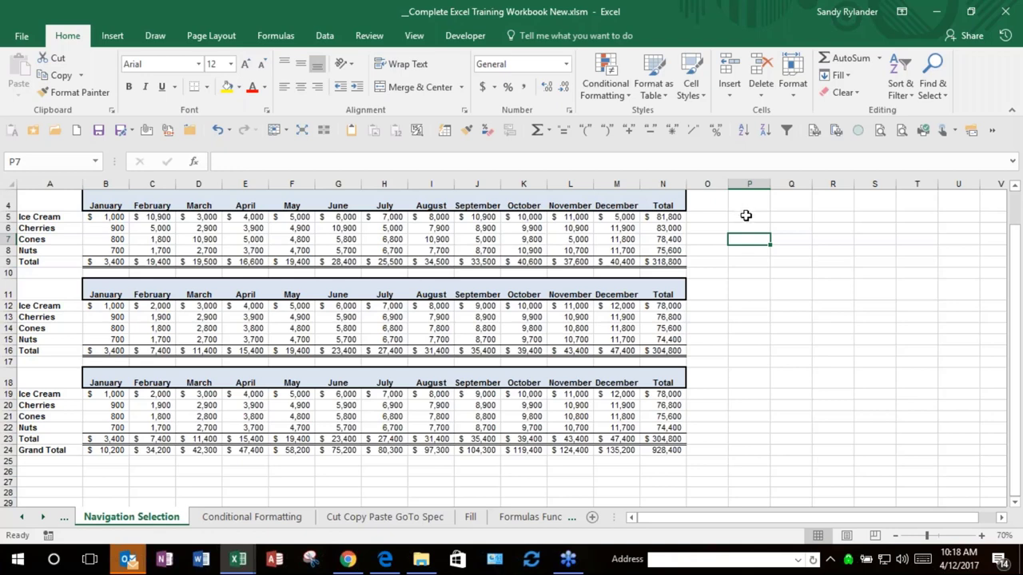
Step: Enter 1500 into cell P5 and confirm the stored value
click(746, 217)
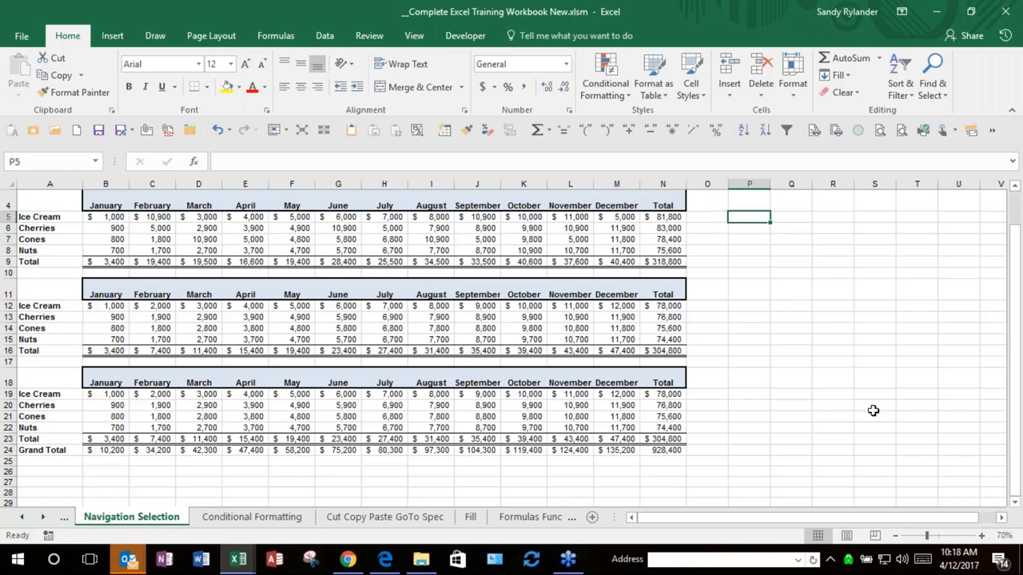
key(F2)
text(1500)
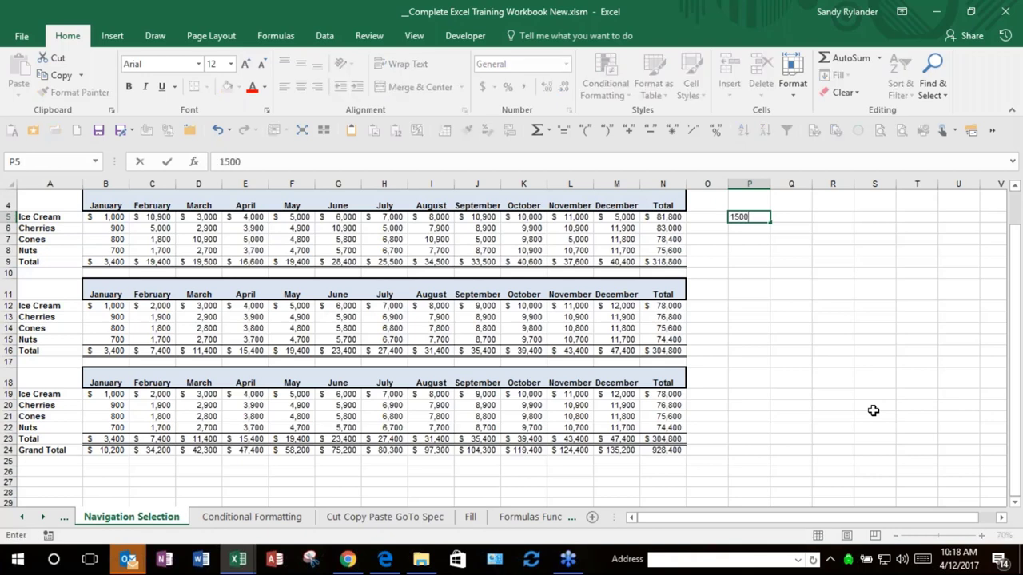
key(Return)
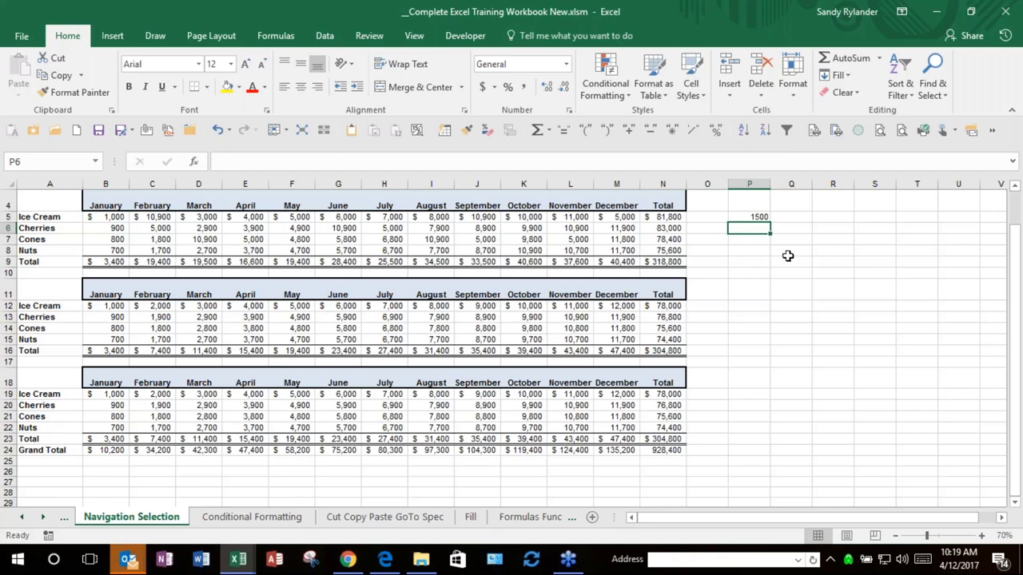
click(755, 216)
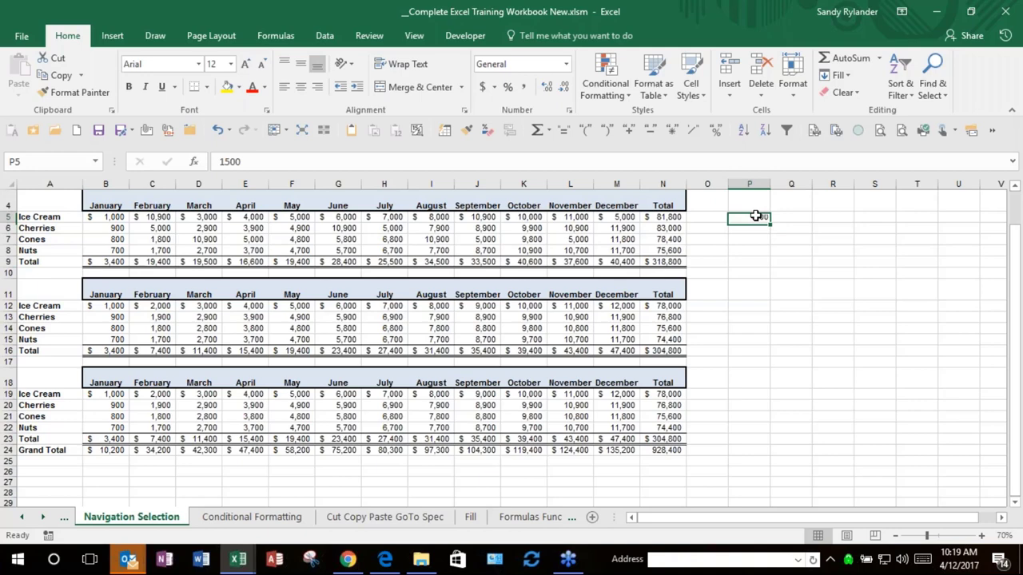
double_click(755, 215)
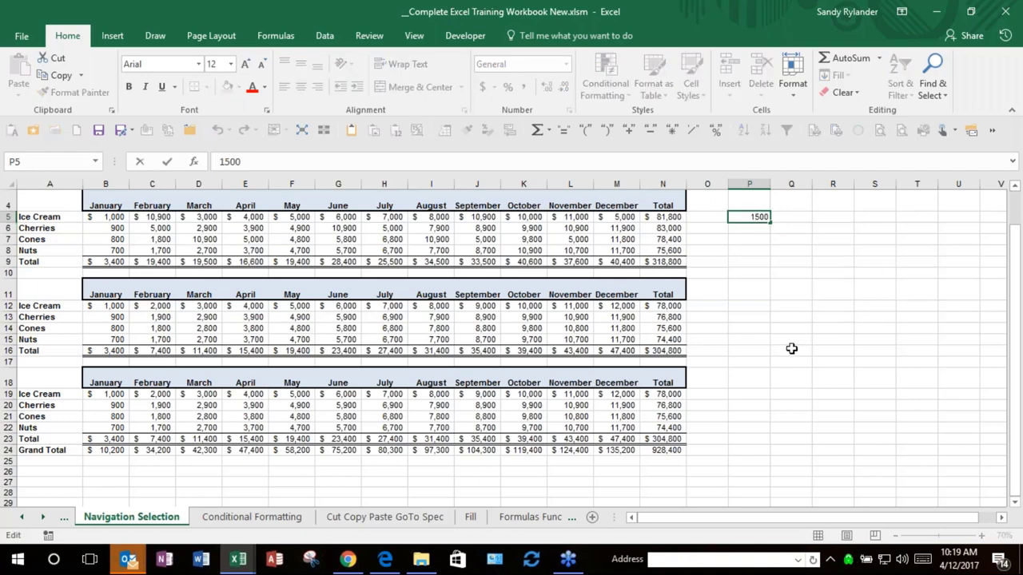
click(763, 287)
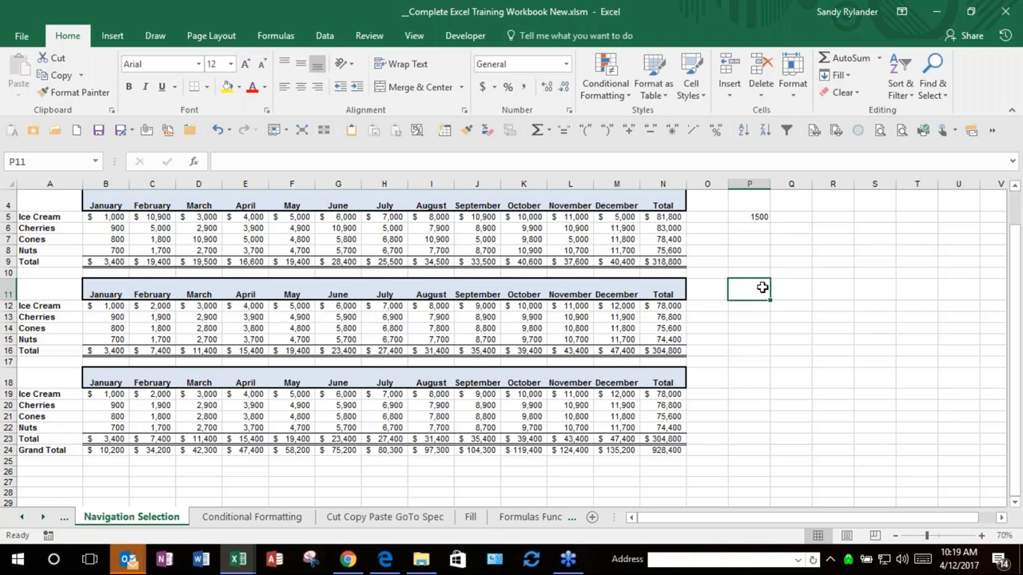
click(757, 228)
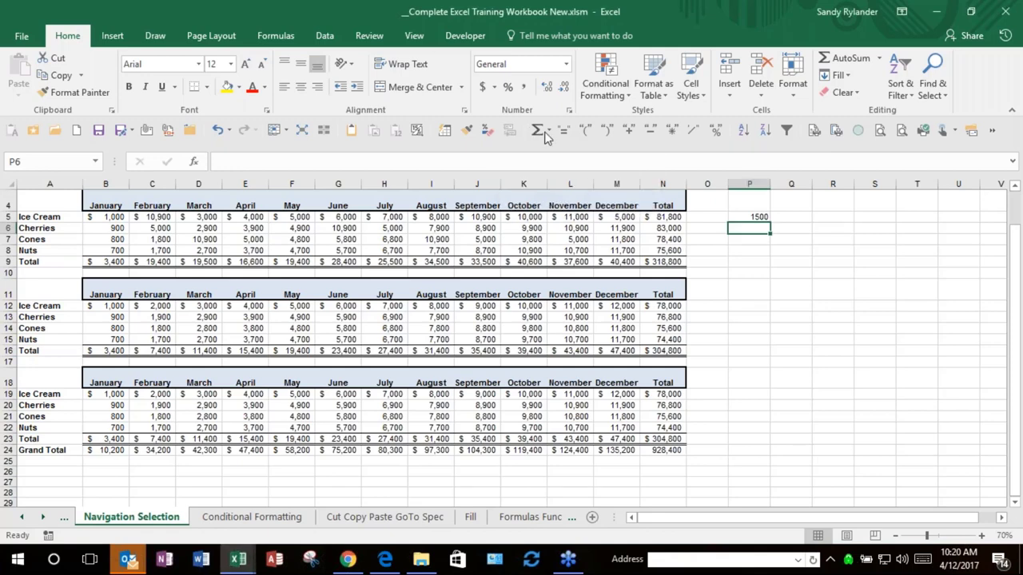
Step: Open Excel Options on the Customize Quick Access Toolbar page from the toolbar's context menu
right_click(725, 137)
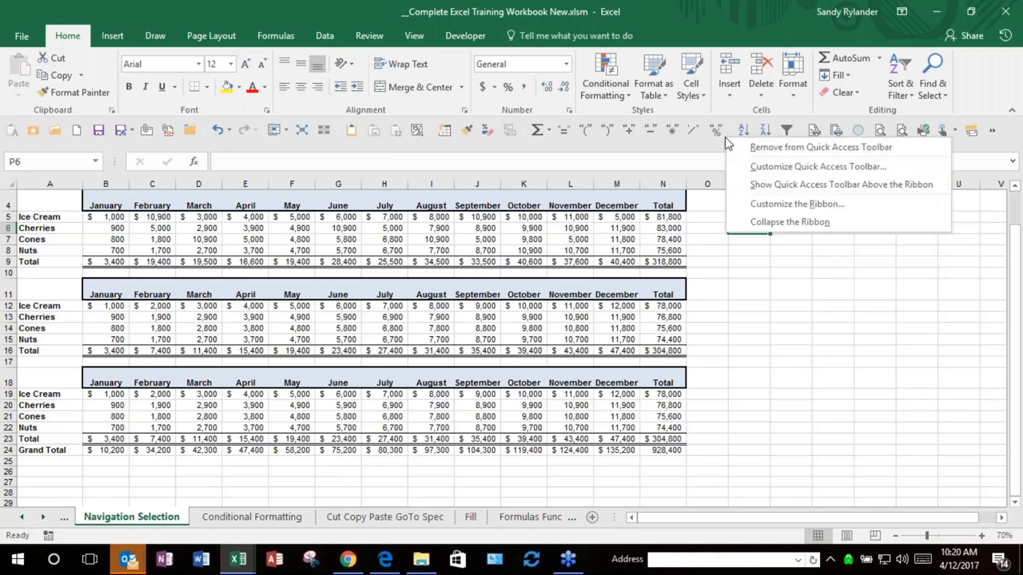
click(773, 171)
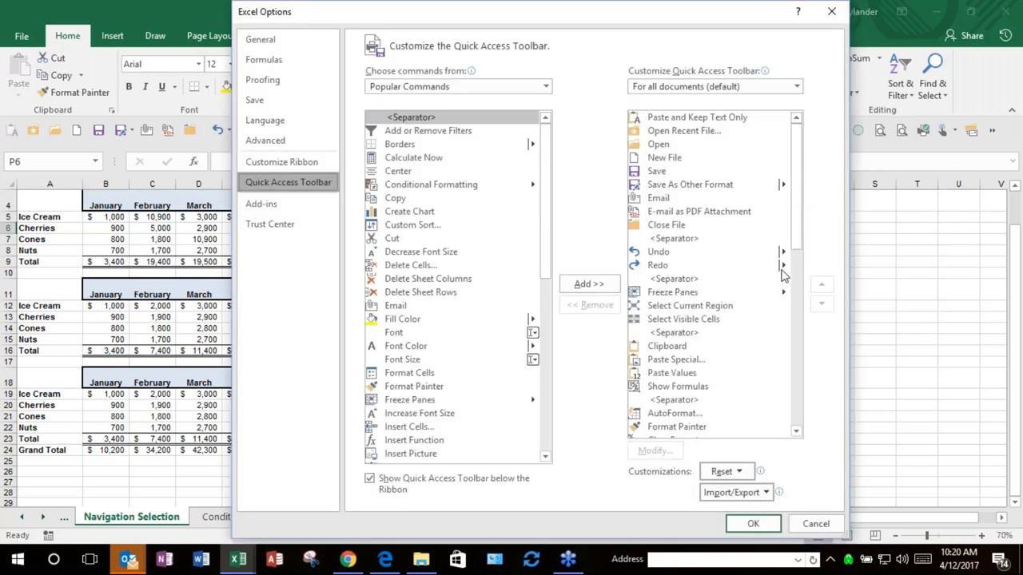
drag(795, 254, 798, 414)
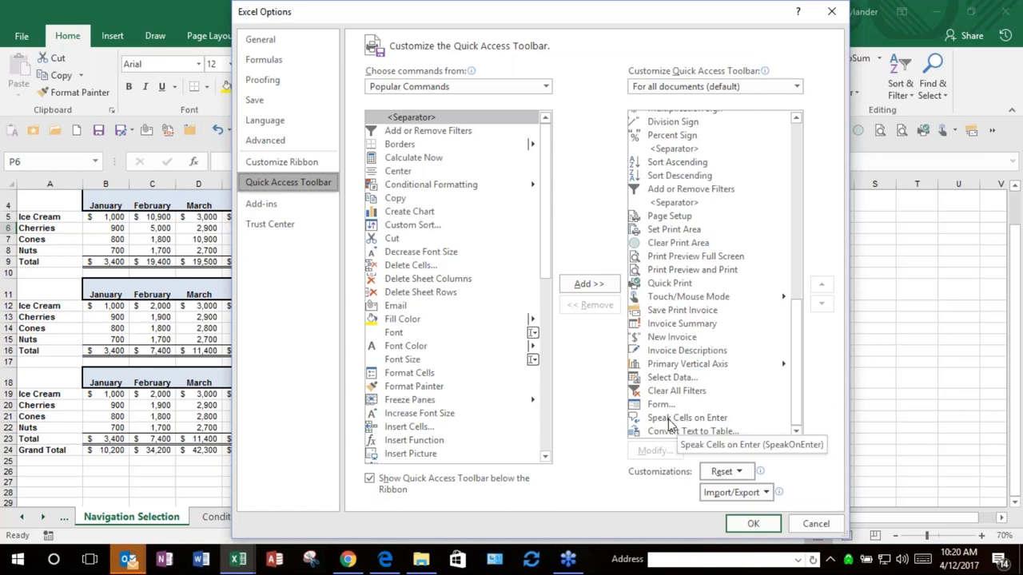
Step: List All Commands and scroll to the commands starting with S
click(482, 92)
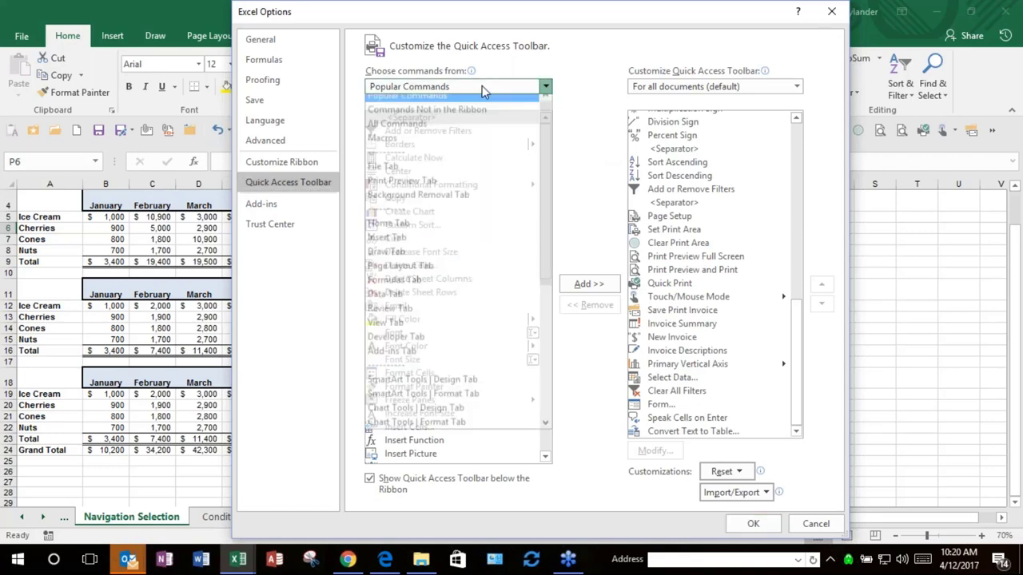
click(464, 128)
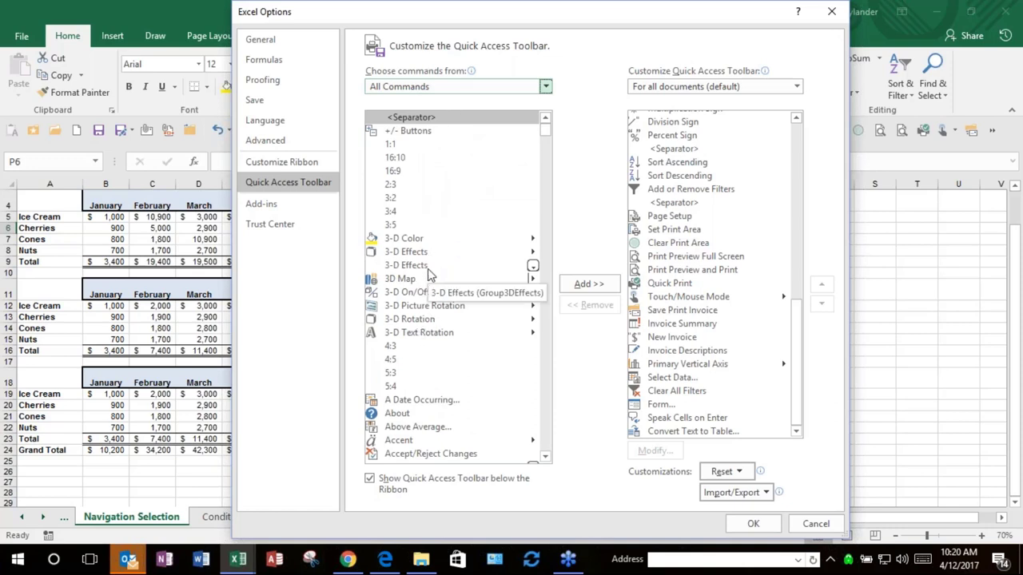
click(394, 189)
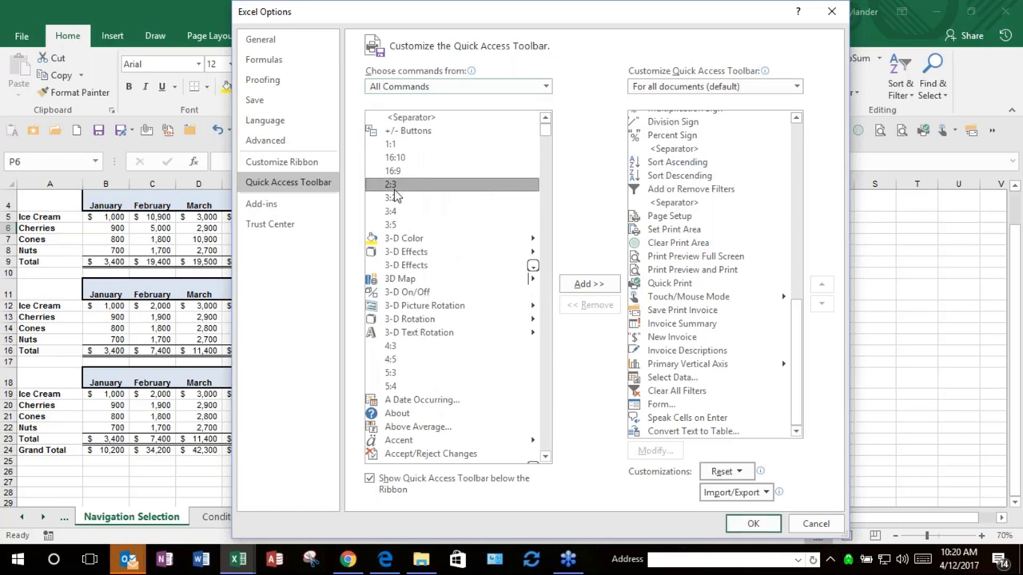
key(s)
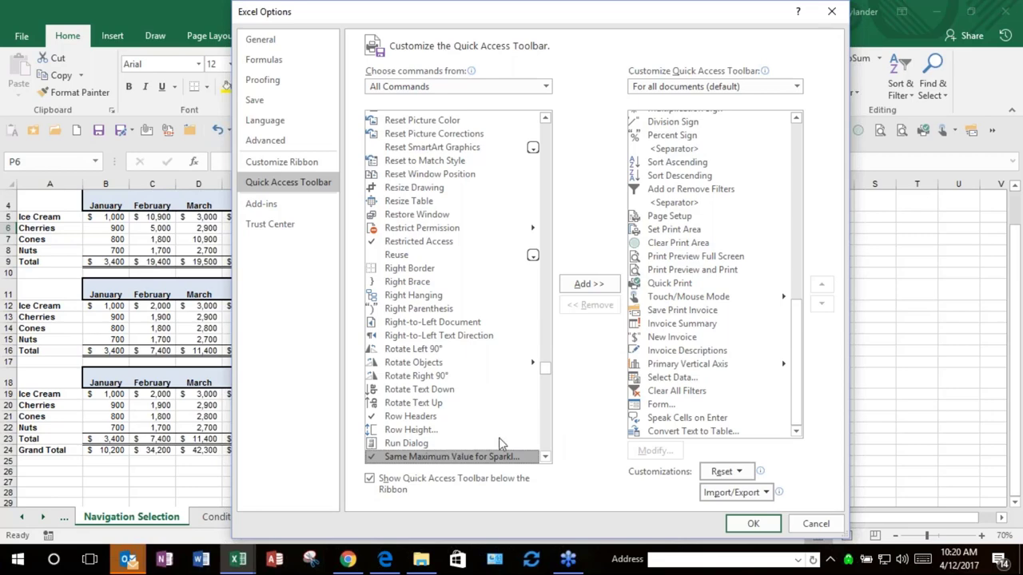
click(546, 435)
click(545, 437)
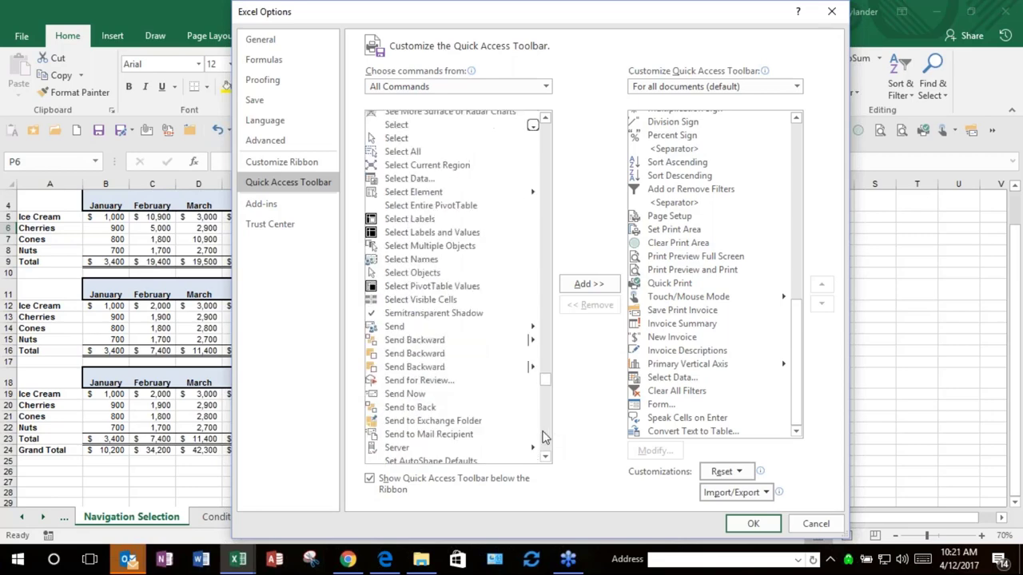
click(543, 437)
click(544, 437)
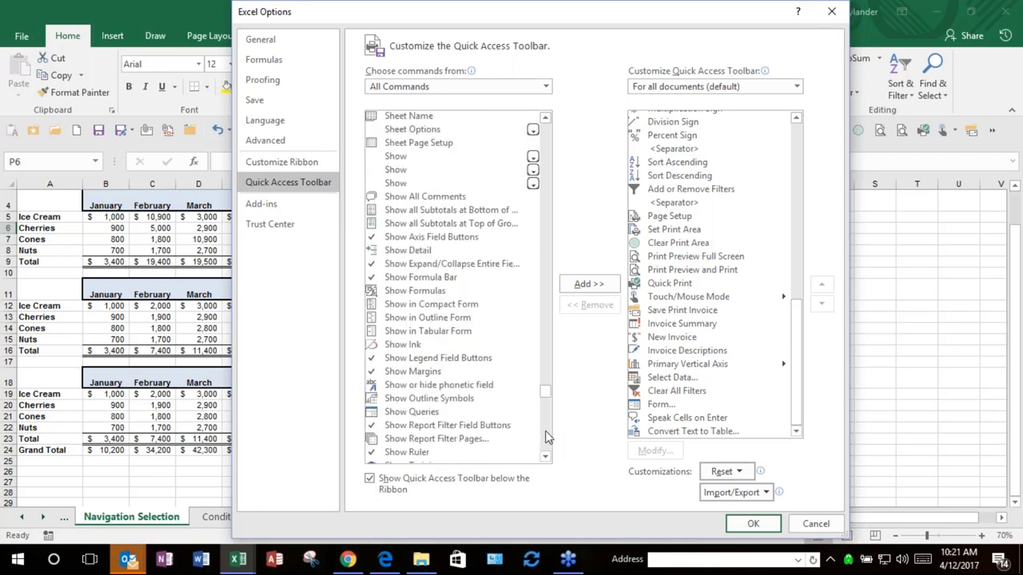
click(546, 436)
click(548, 439)
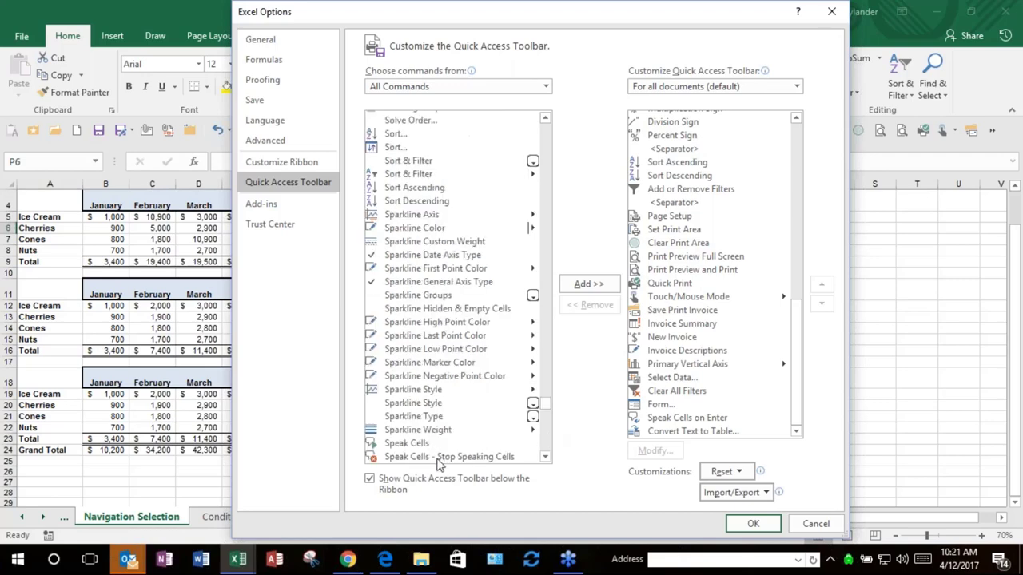
click(546, 457)
click(548, 457)
click(548, 457)
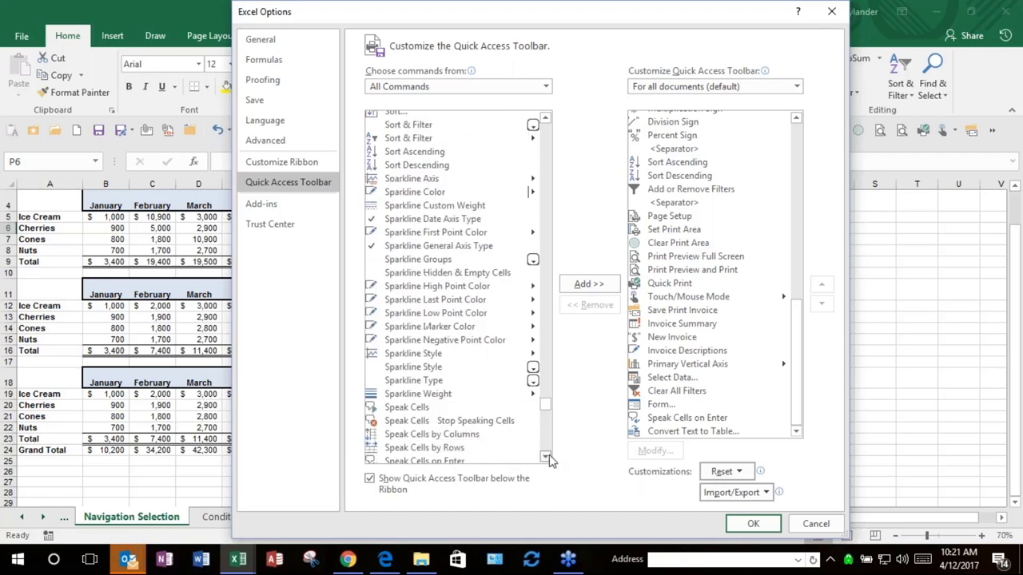
click(549, 457)
click(549, 457)
click(549, 455)
click(549, 455)
click(549, 456)
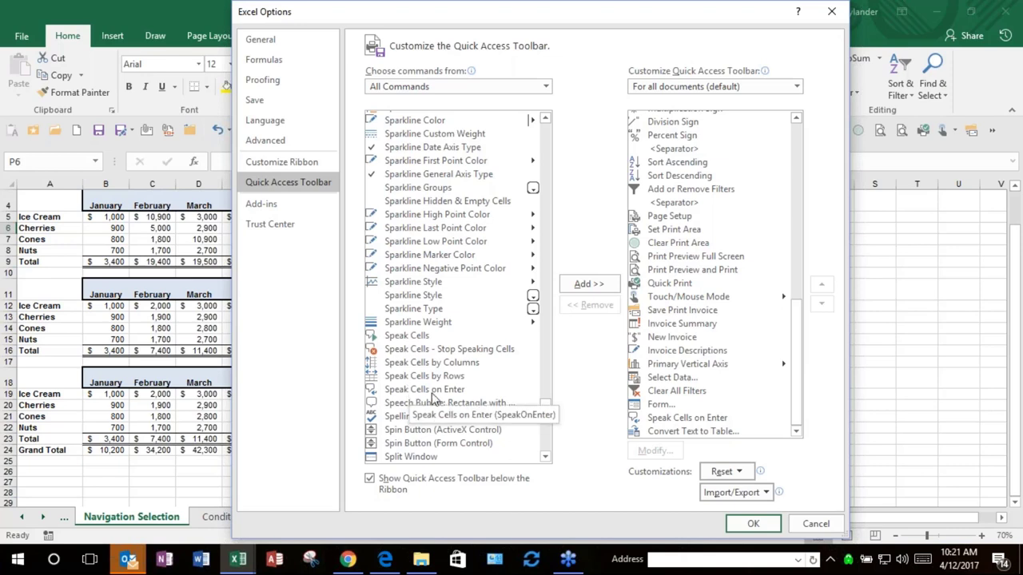
Step: Remove and re-add Speak Cells on Enter, then move it up three places
click(660, 420)
double_click(660, 423)
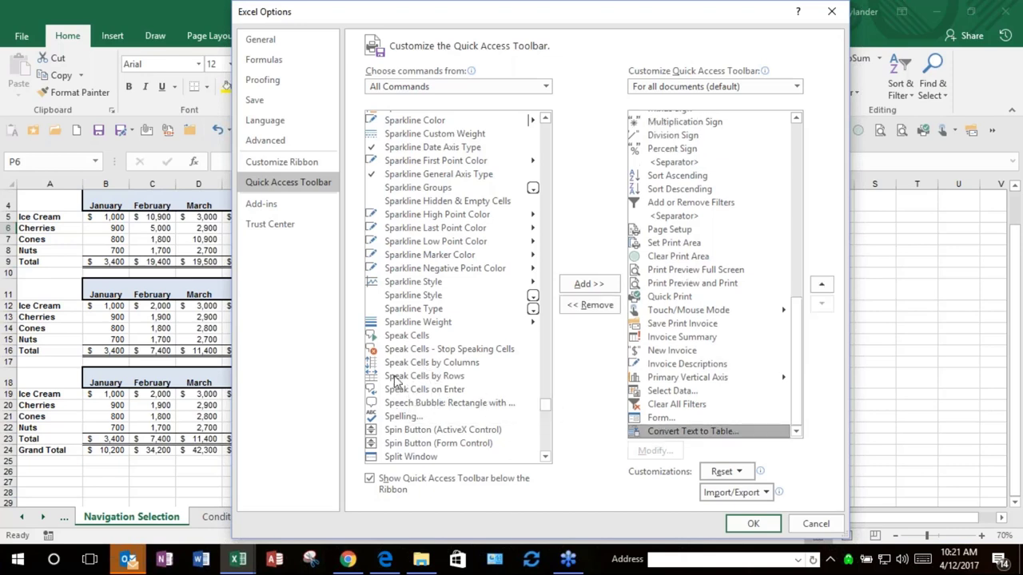
double_click(418, 392)
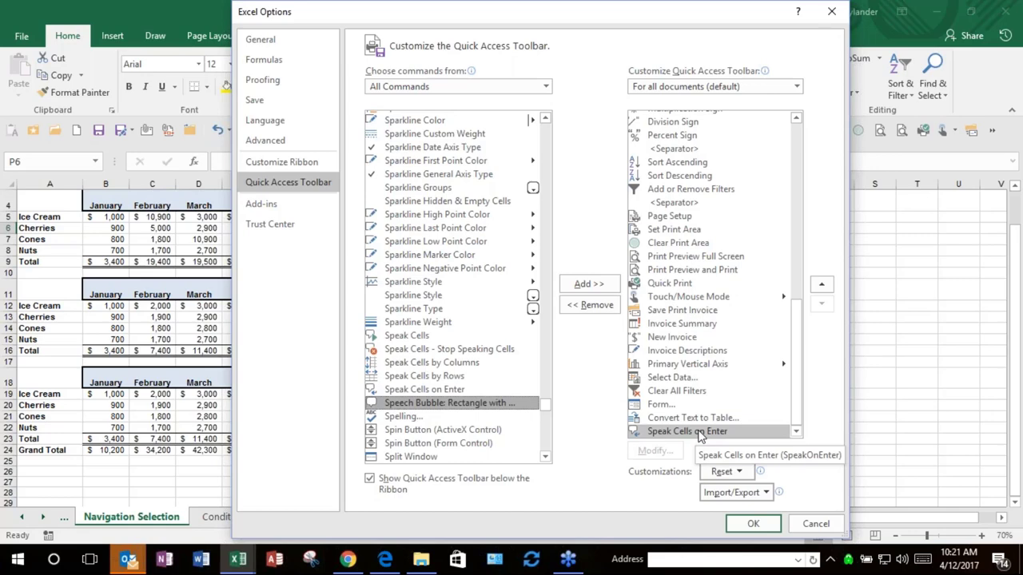
click(822, 286)
click(823, 286)
click(822, 286)
click(822, 286)
click(822, 286)
click(822, 286)
click(823, 286)
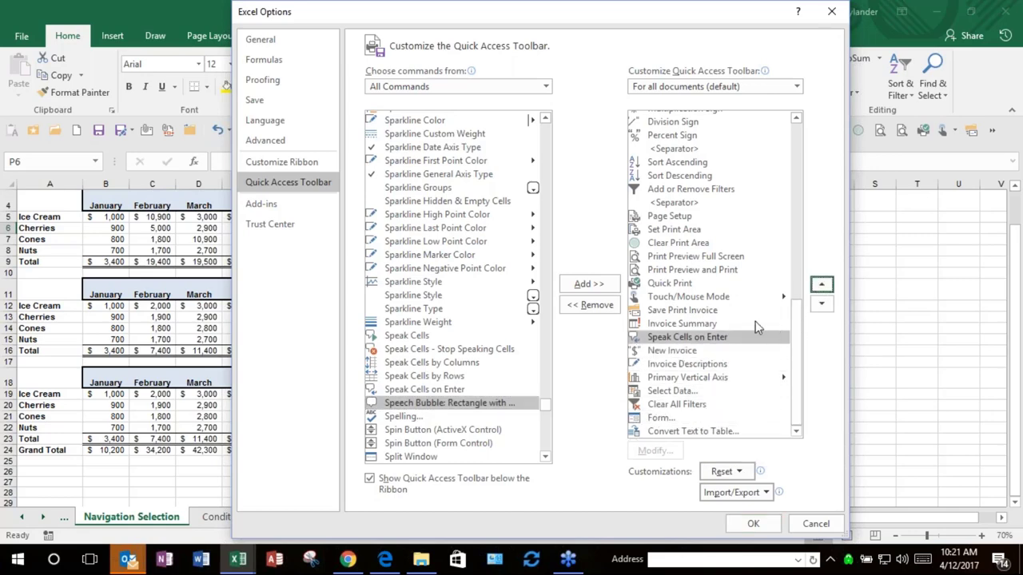
Step: Add Speak Cells on Enter right after Select Visible Cells and apply with OK
click(700, 342)
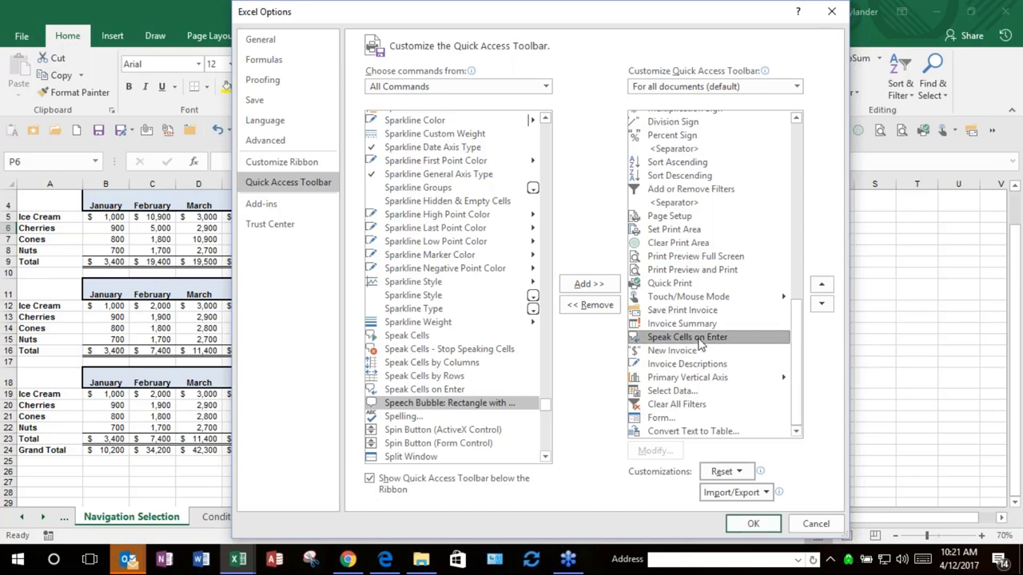
scroll(700, 342, up, 5)
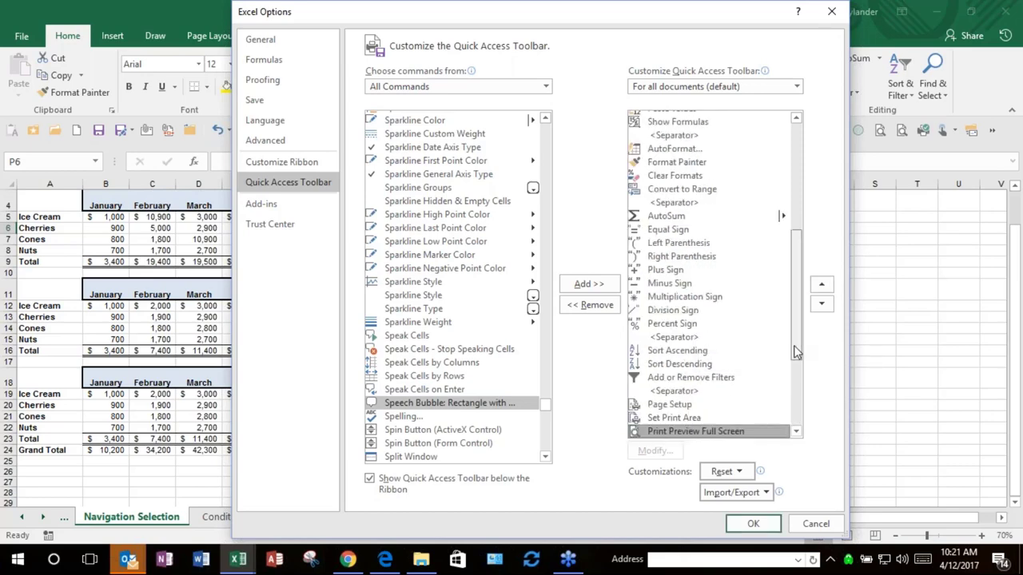
drag(797, 352, 798, 246)
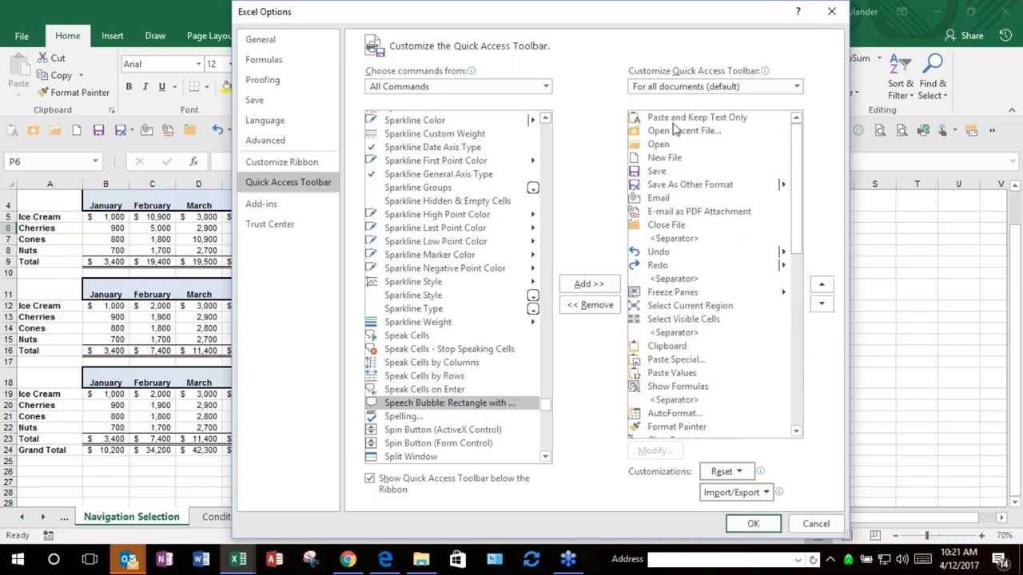
click(674, 321)
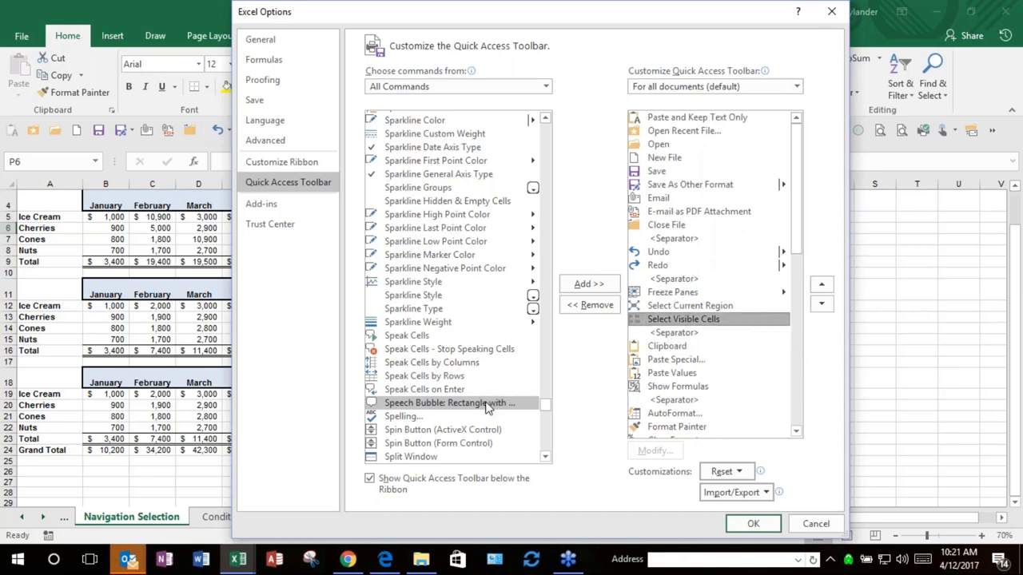
click(432, 391)
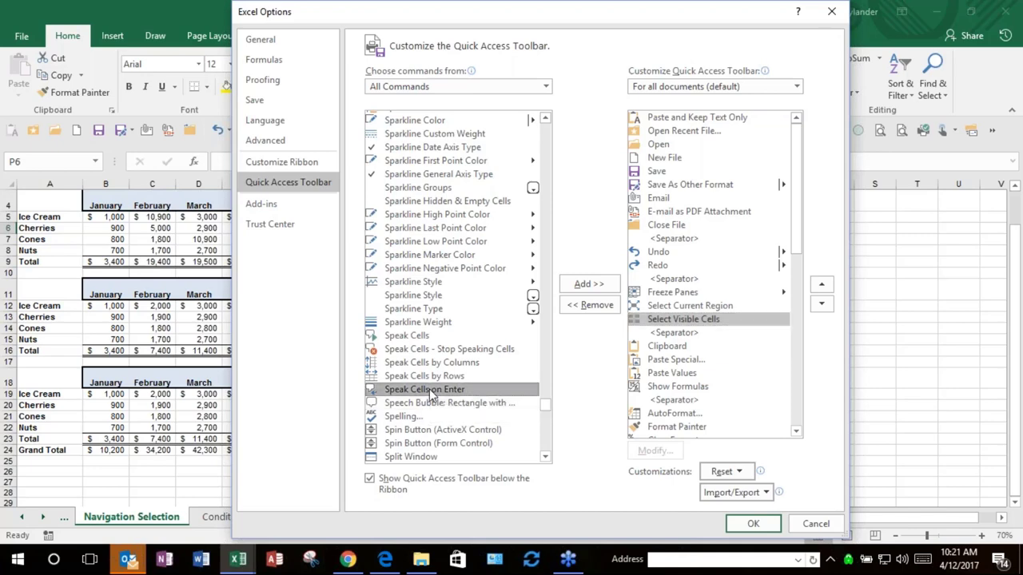
double_click(432, 396)
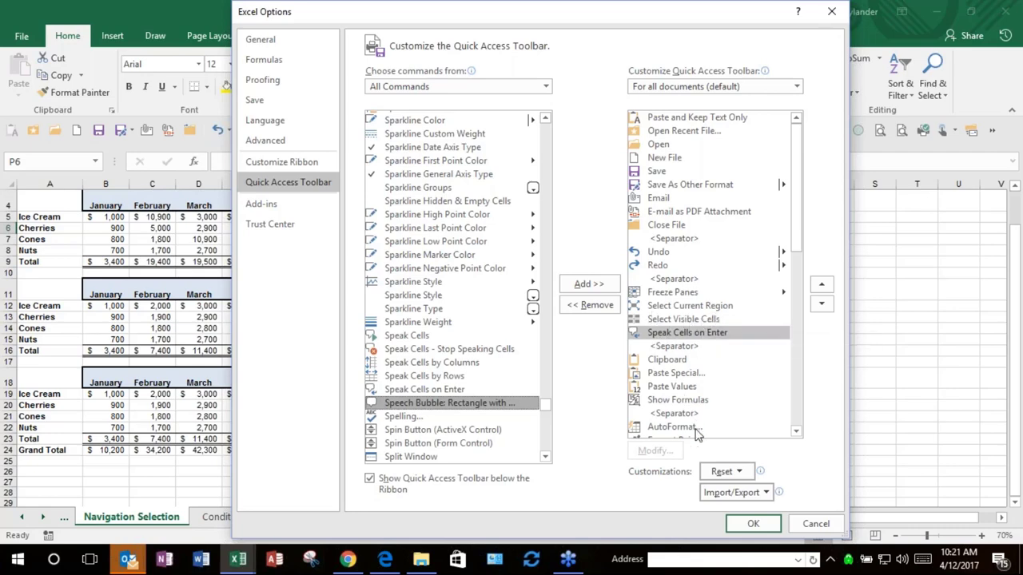
click(737, 524)
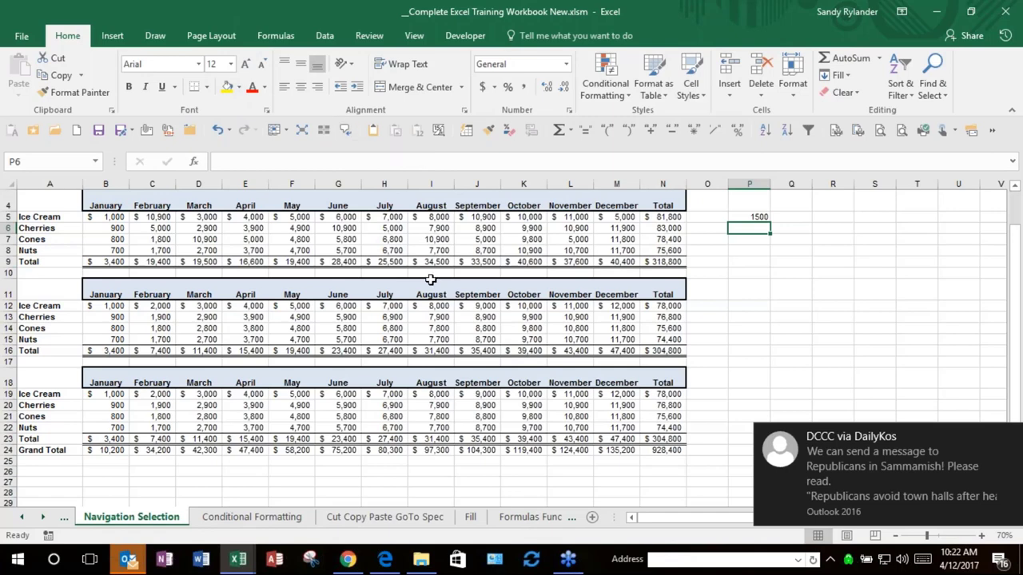
Step: Type test entries down column P: 2200, 200, 600, 500, a name, and 6700
key(XF86AudioRaiseVolume)
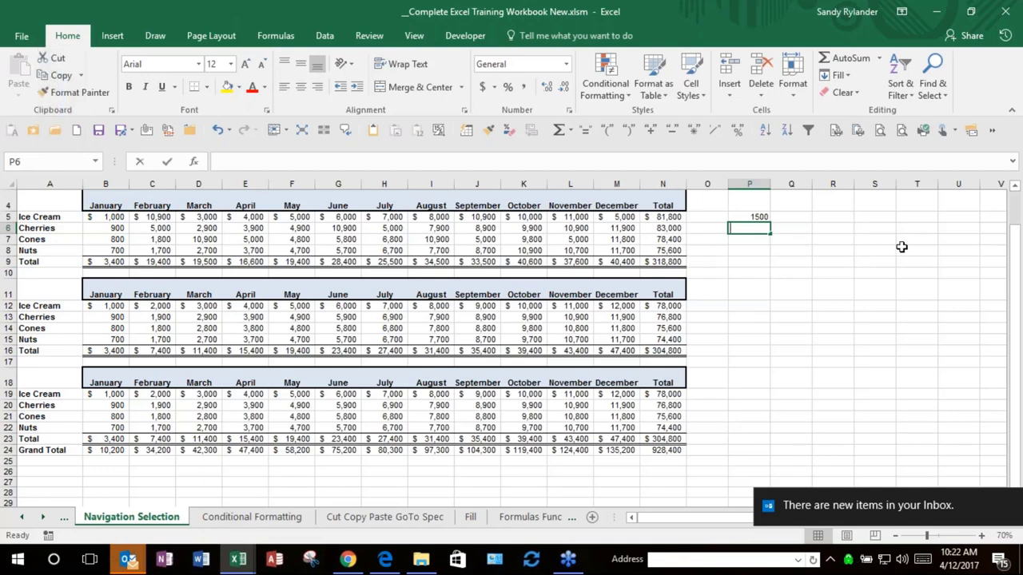
text(2200)
key(Return)
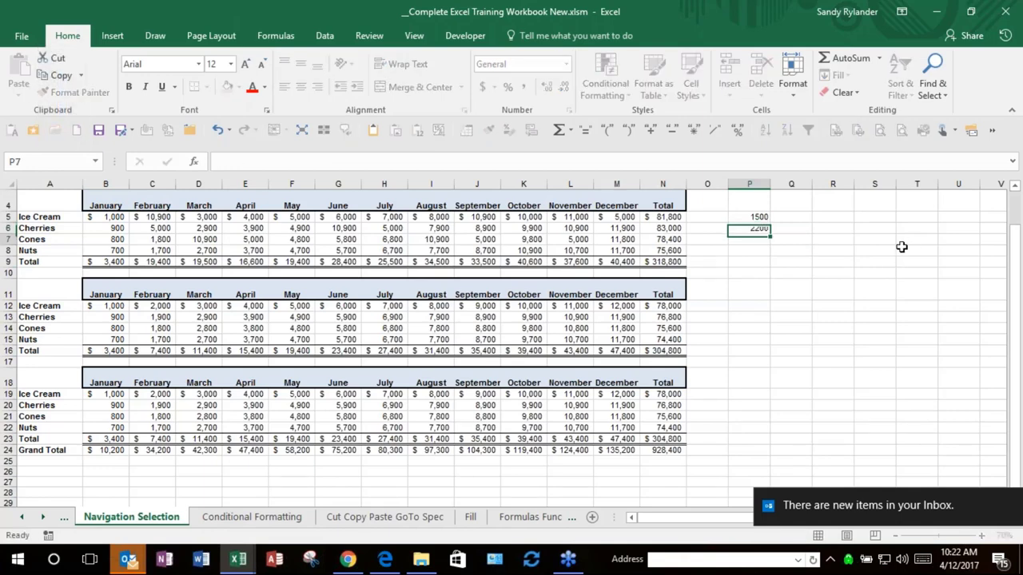
text(200)
key(Return)
text(600)
key(Return)
text(Sandy)
key(Return)
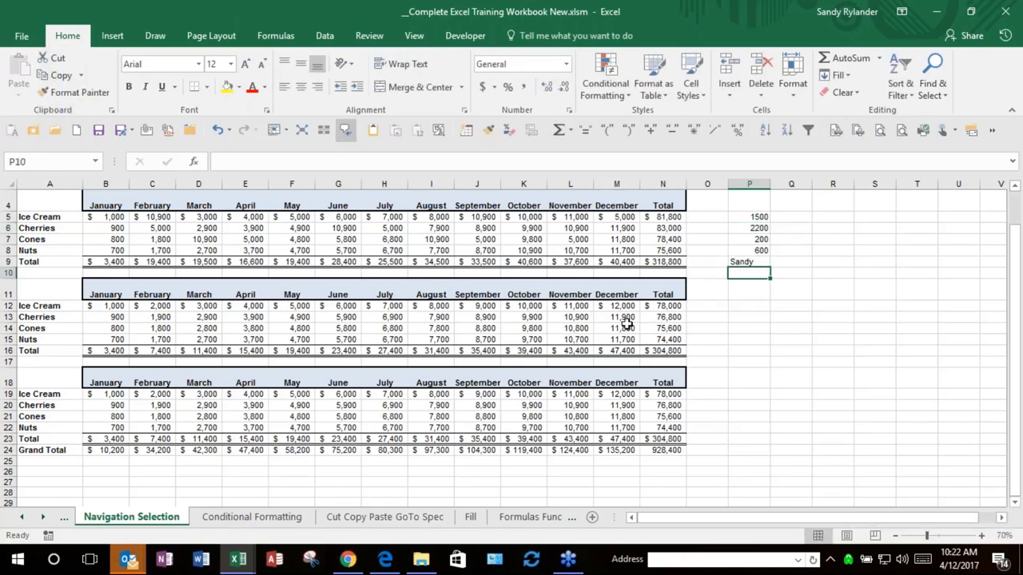
text(500)
key(Return)
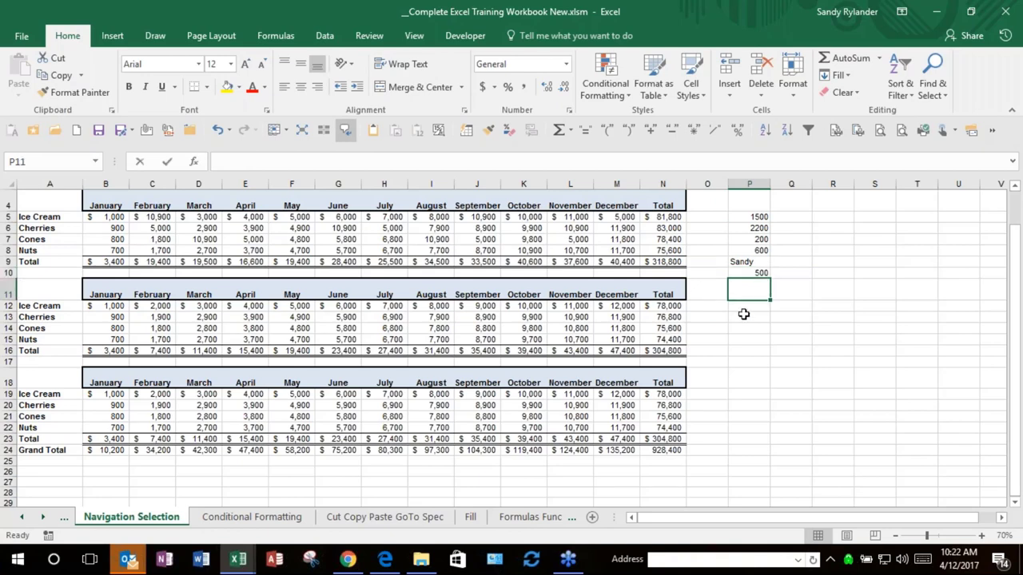
text(Sandy)
key(Return)
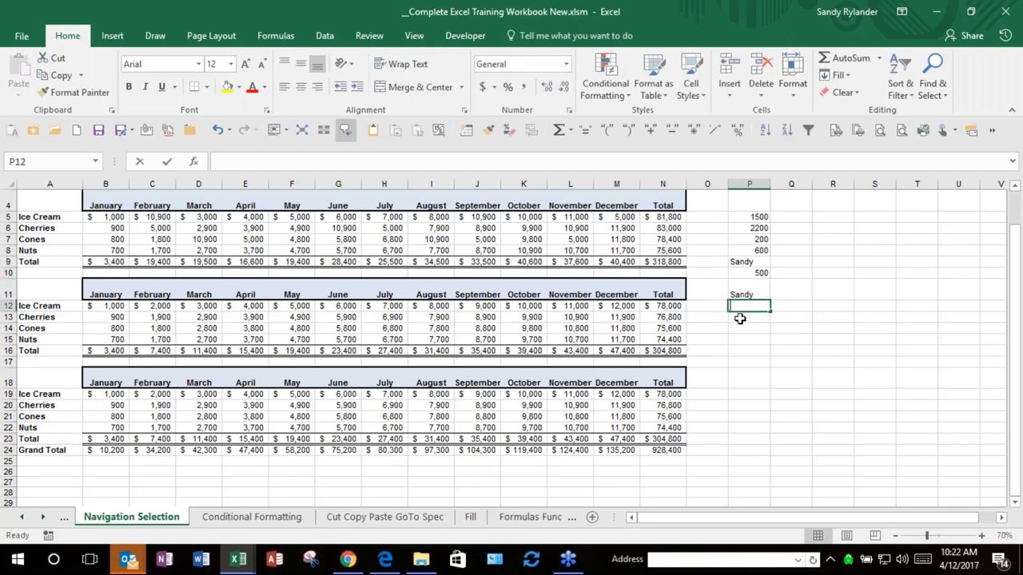
text(6700)
key(Return)
Step: Clear the test entries in P5:P12
click(741, 298)
click(747, 219)
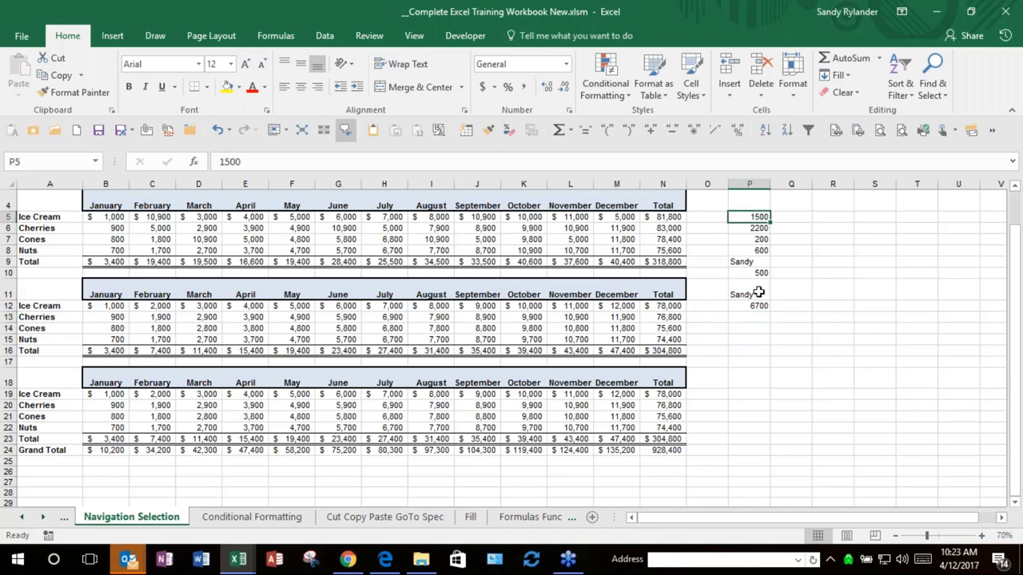
drag(758, 294, 759, 306)
key(Delete)
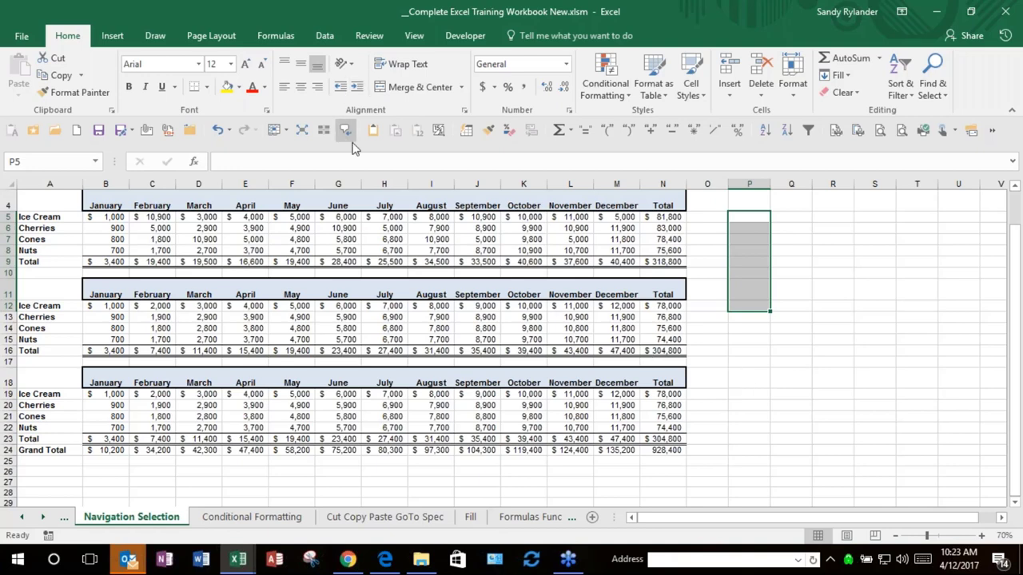
click(831, 286)
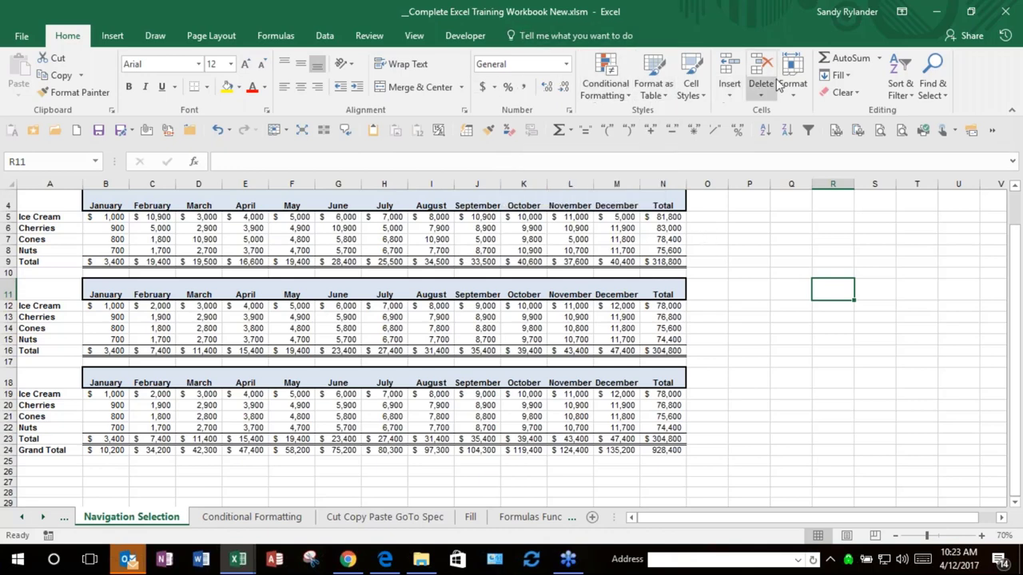
click(128, 36)
click(155, 36)
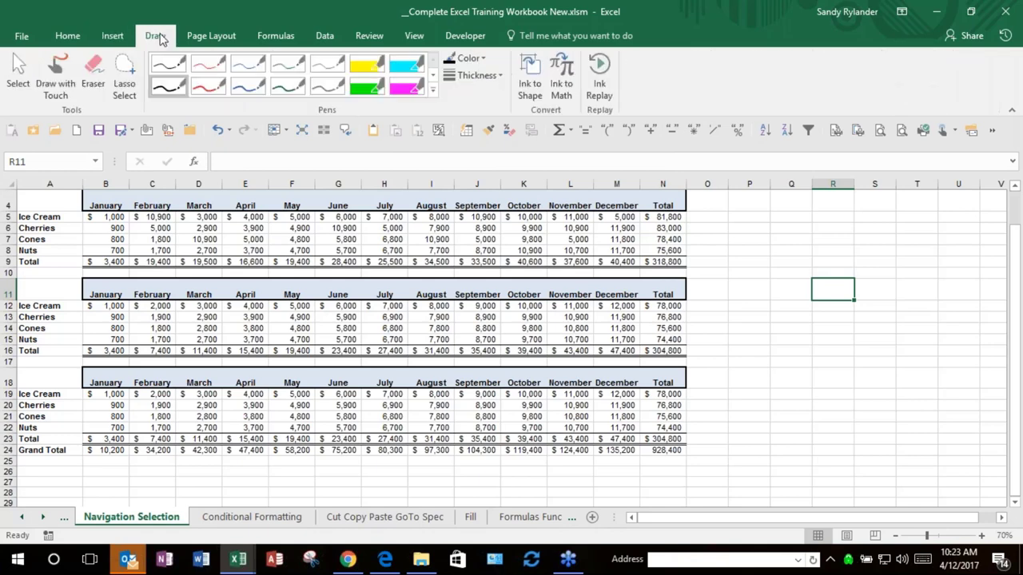
click(207, 37)
click(67, 36)
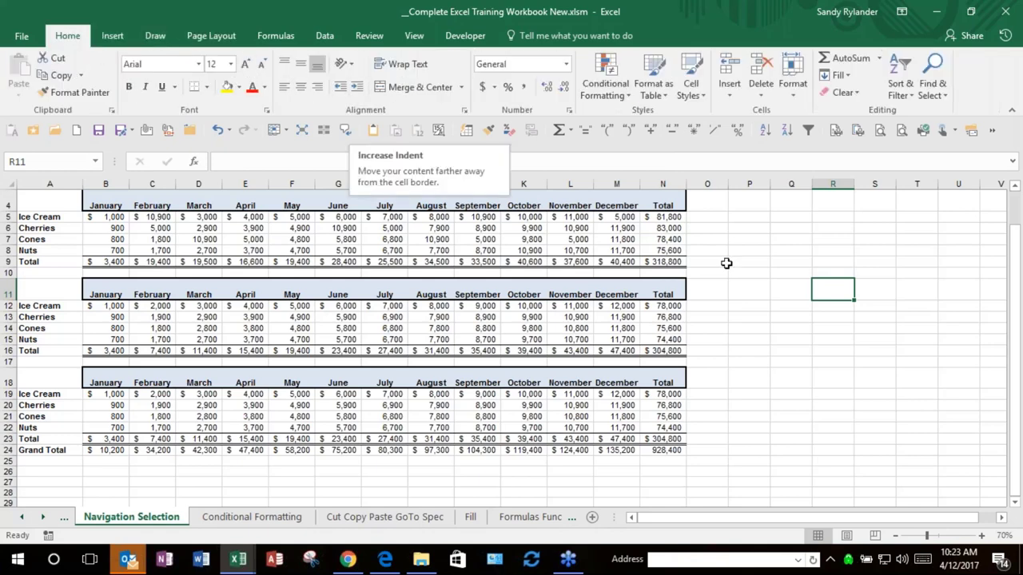
click(719, 221)
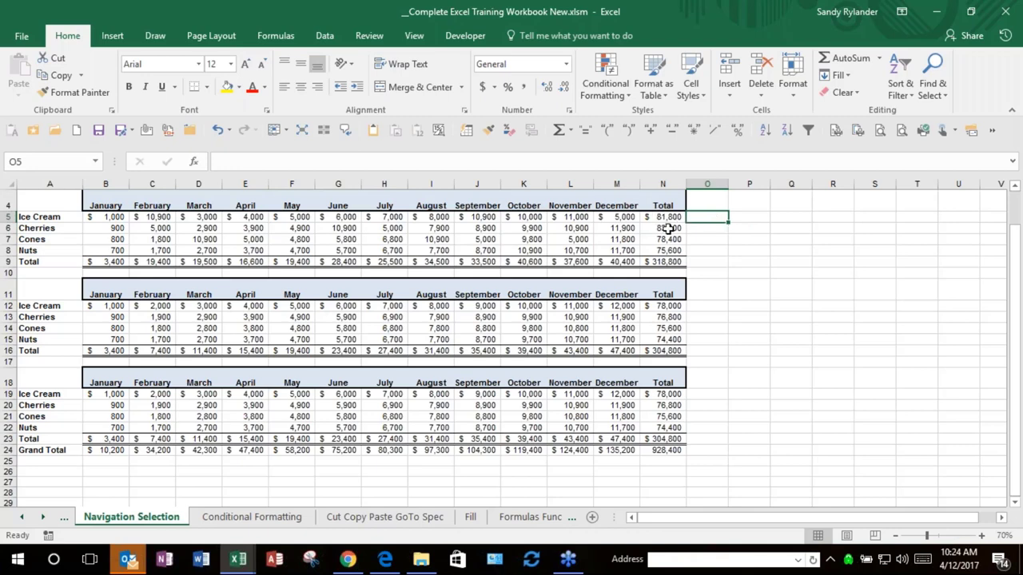
click(611, 219)
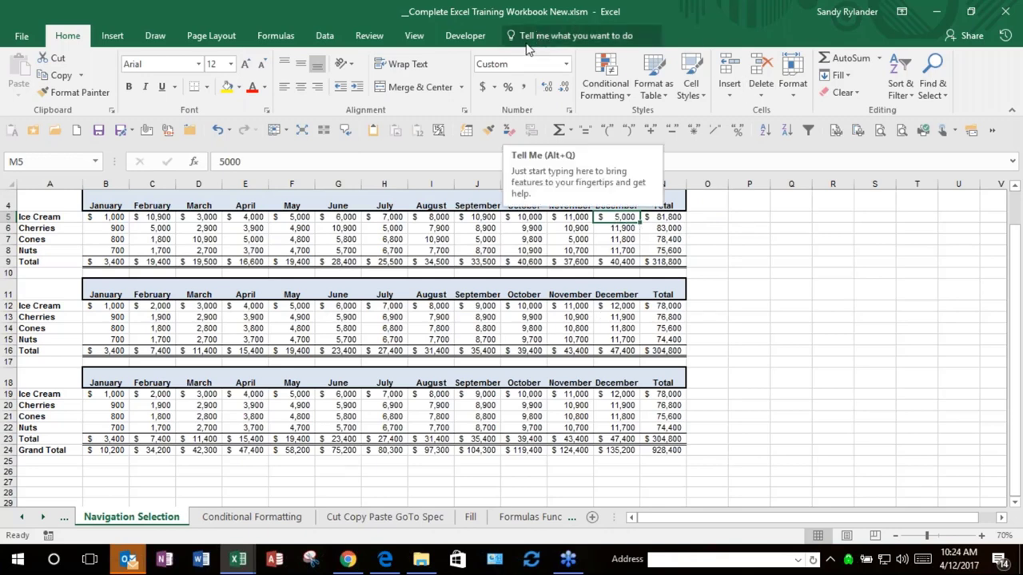
Step: Search Tell Me for 'comment' and insert a comment on cell M5
click(560, 34)
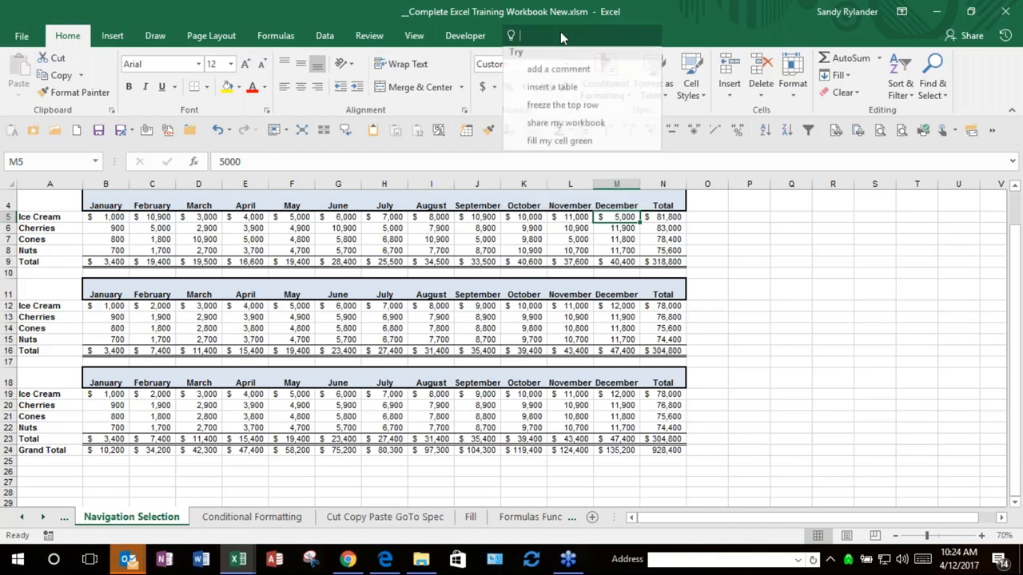
text(com)
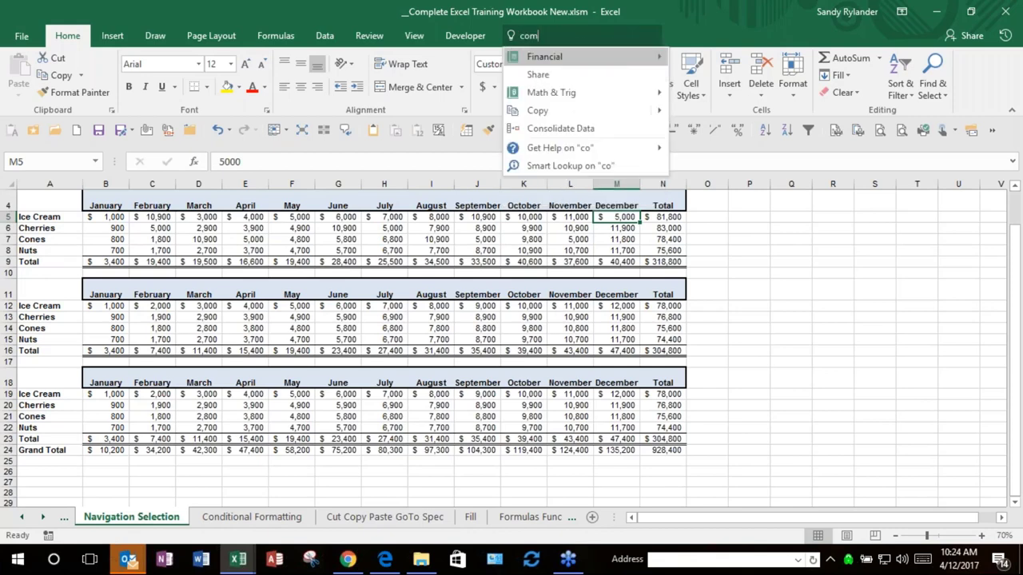
text(ment)
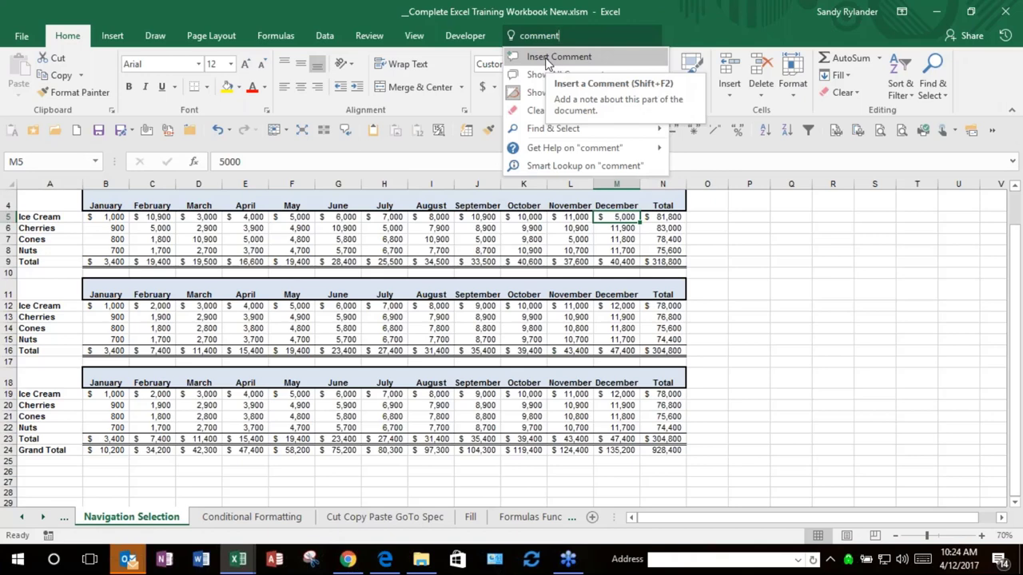
click(548, 58)
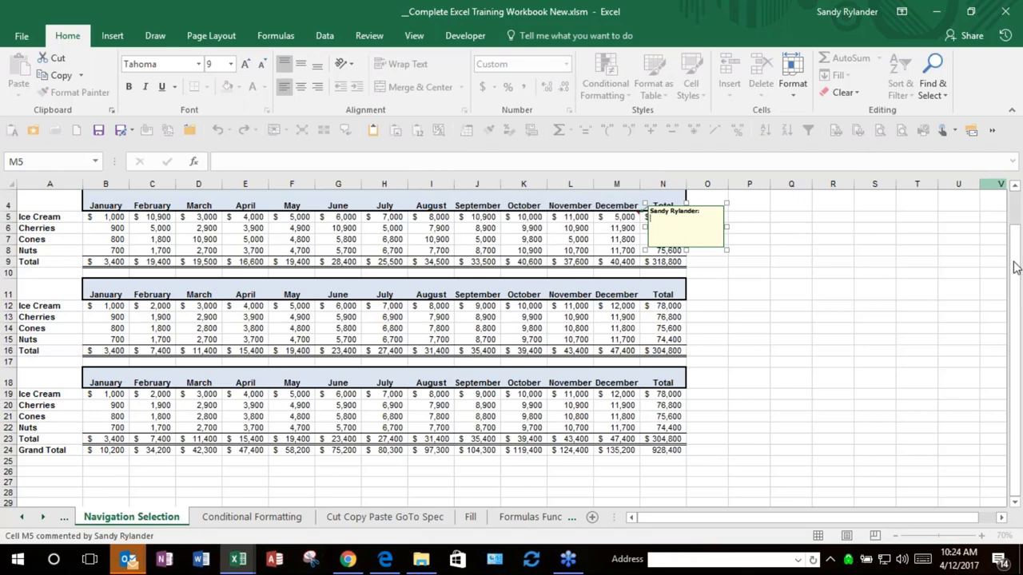
Step: Leave the empty M5 comment and reopen the Tell Me search box
click(744, 241)
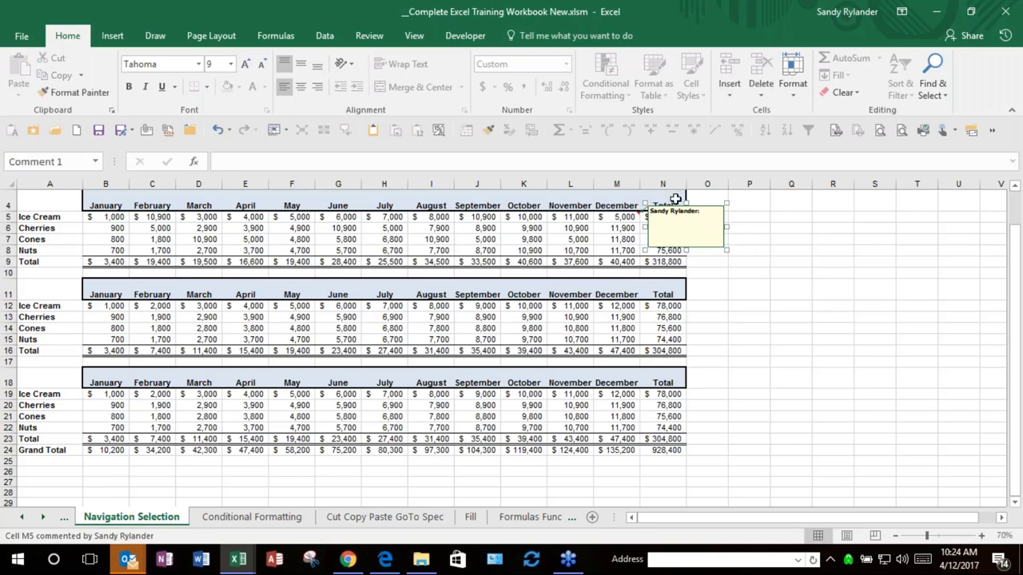
click(552, 36)
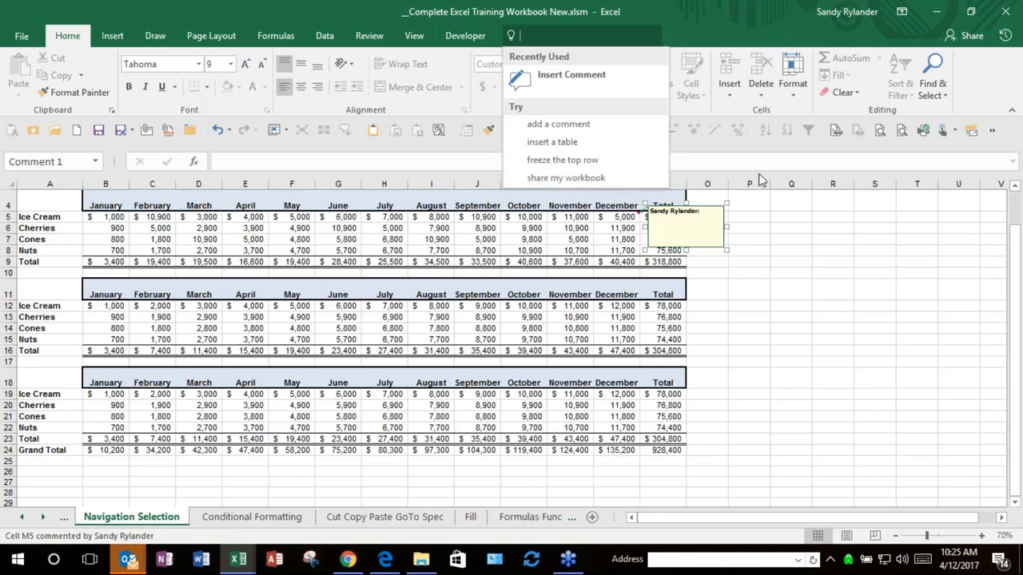
Step: Search for 'sum' and run Smart Lookup on it
text(sum)
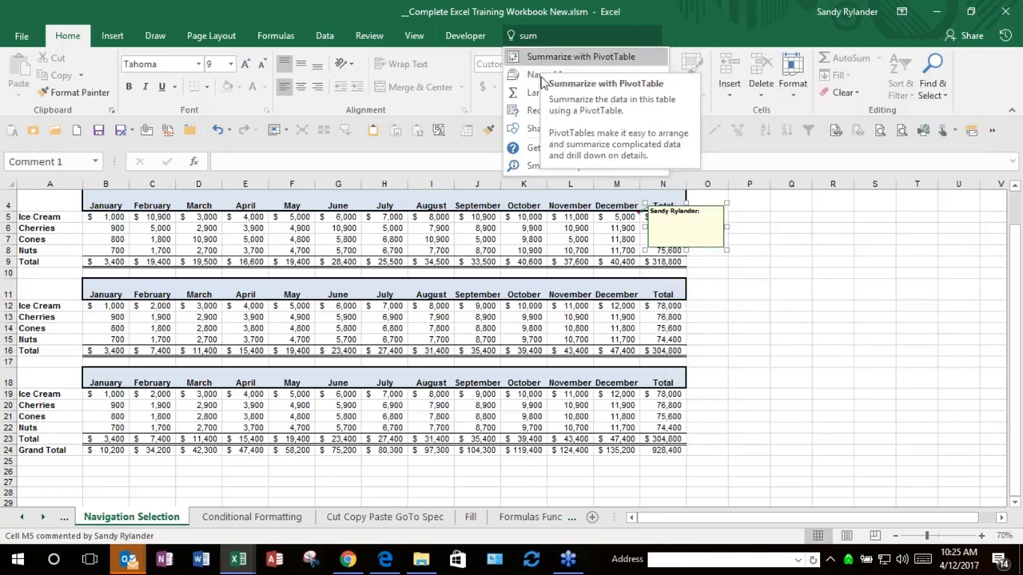
mouse_move(536, 154)
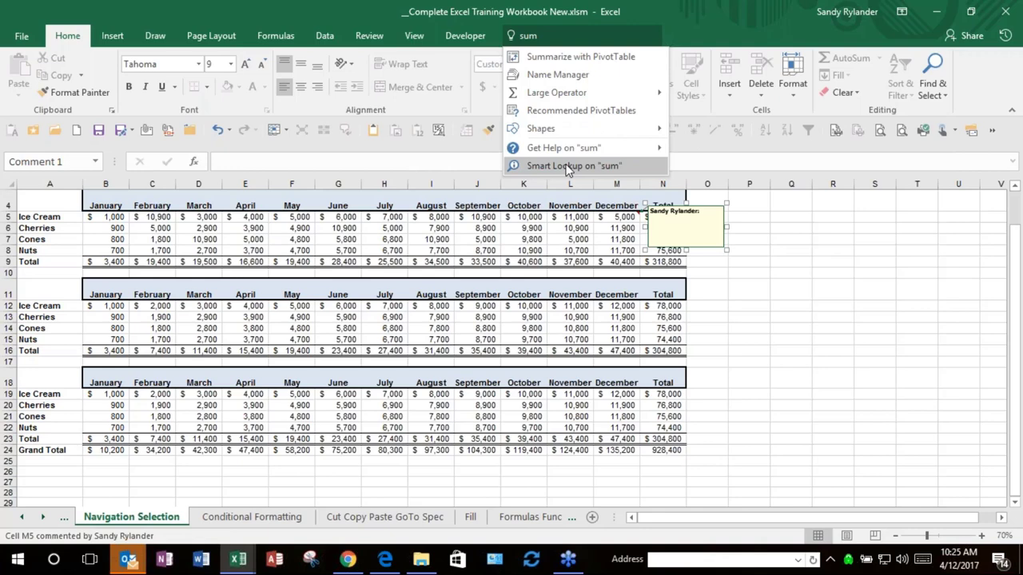
click(567, 166)
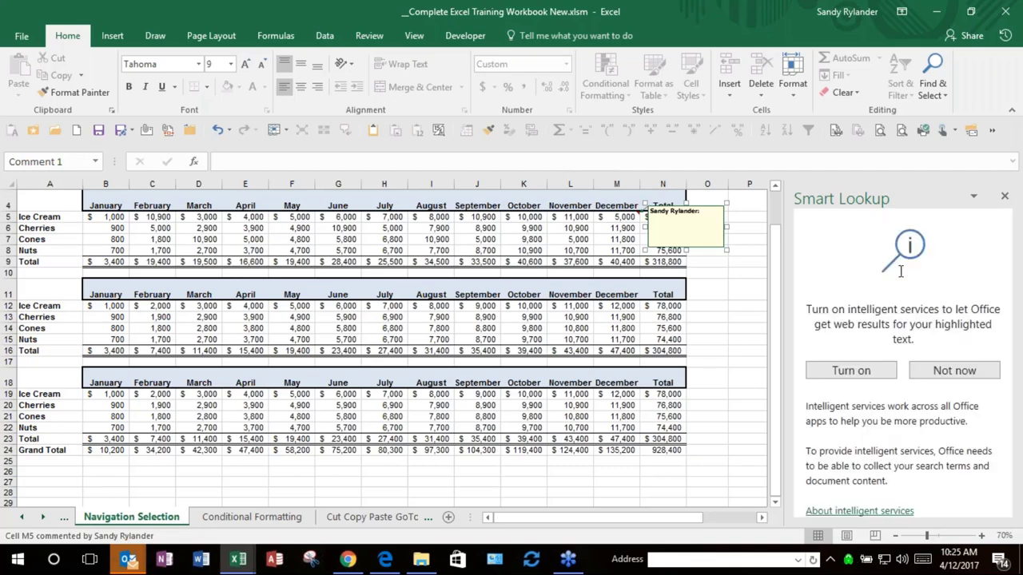
Step: Scroll through the Smart Lookup results for 'sum', then close the pane
scroll(383, 344, down, 2)
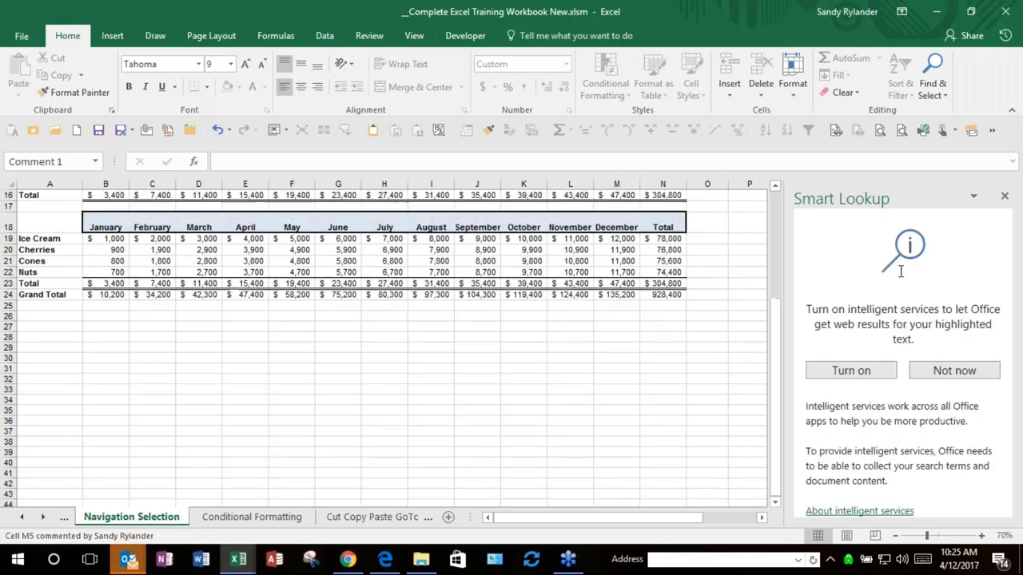
scroll(384, 344, up, 3)
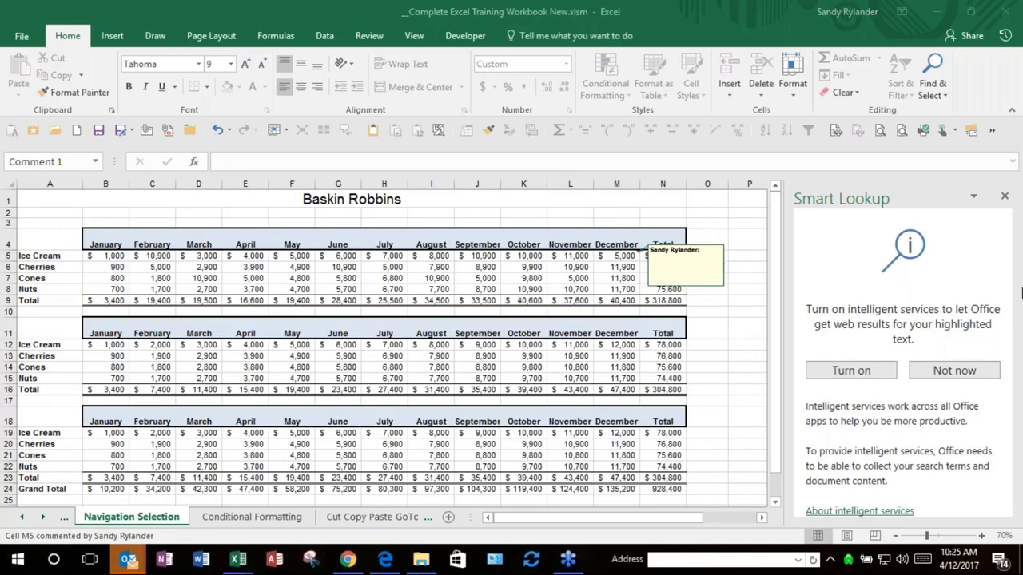
click(1005, 197)
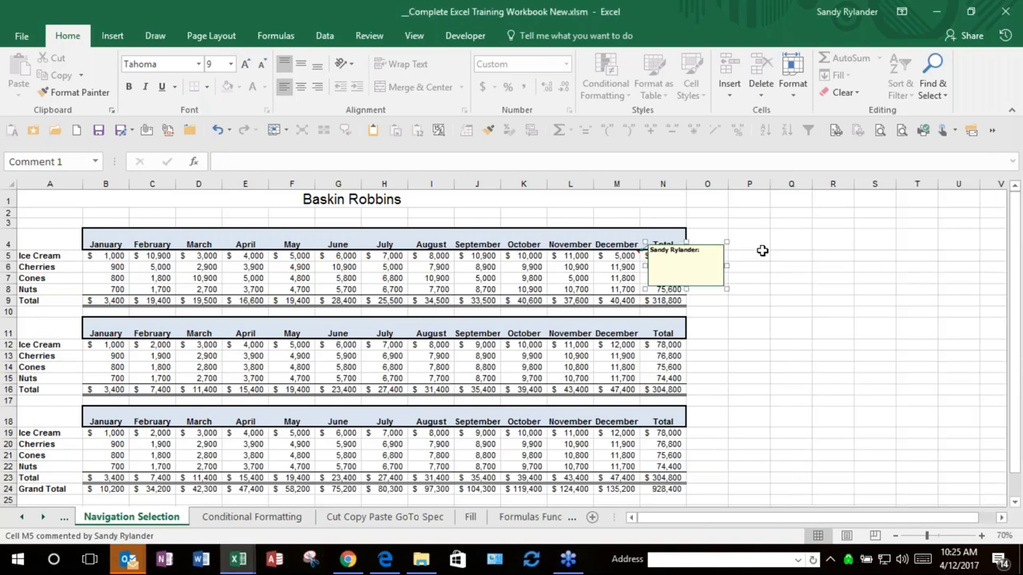
Step: Leave the comment via cell R10, then edit G5's June Ice Cream value 6000 in the formula bar
click(813, 313)
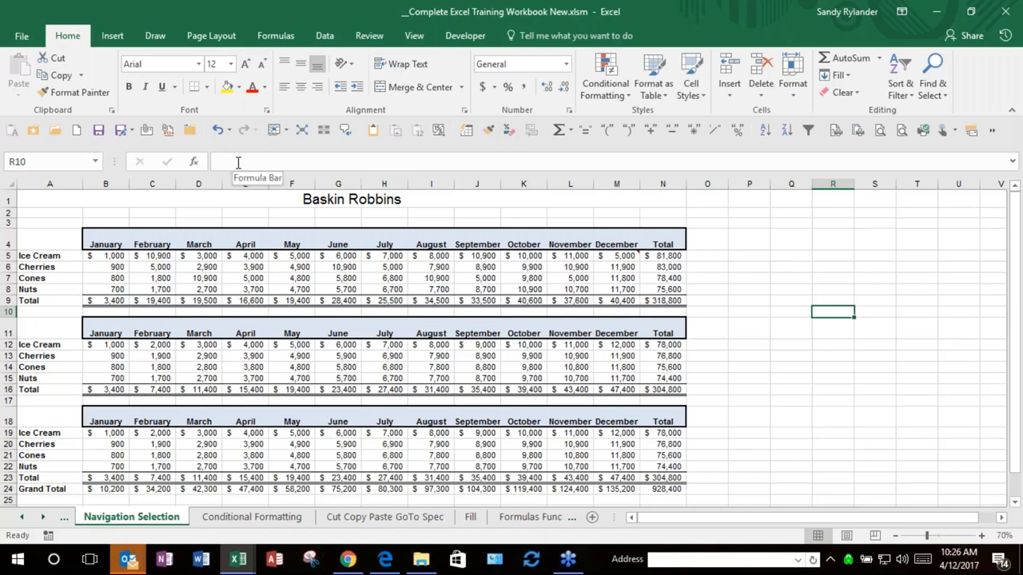
click(238, 162)
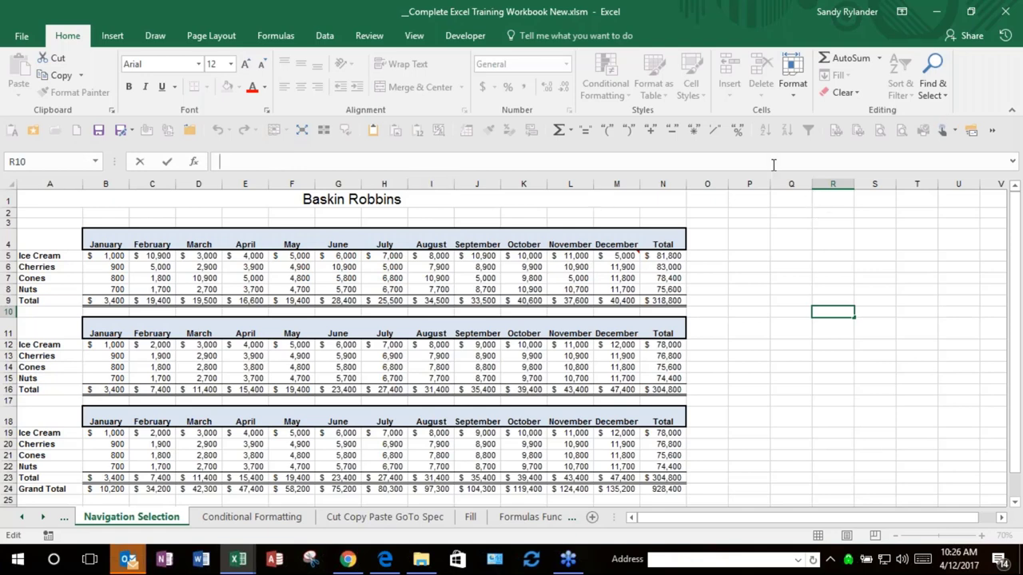
click(340, 255)
click(286, 162)
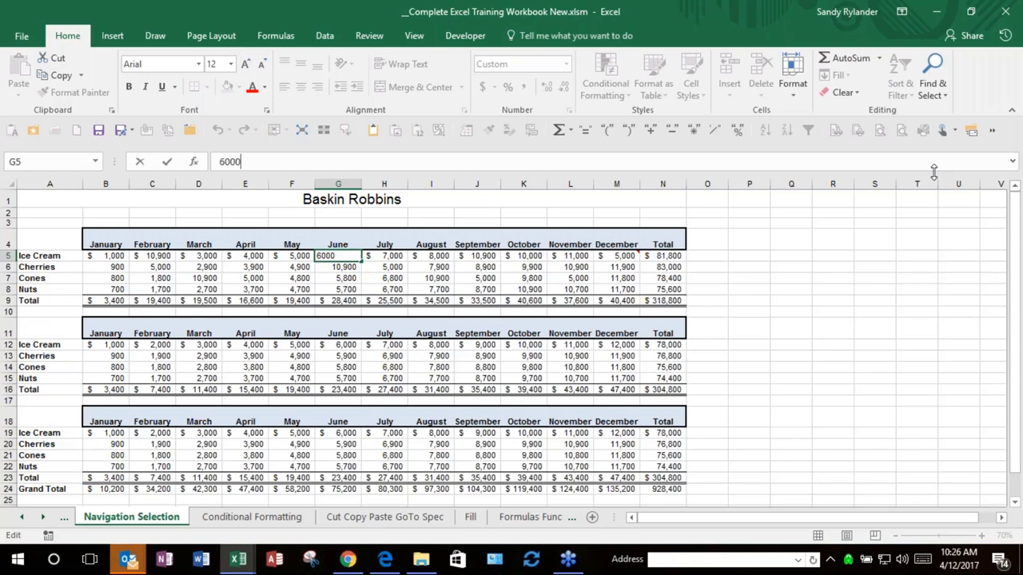
double_click(933, 168)
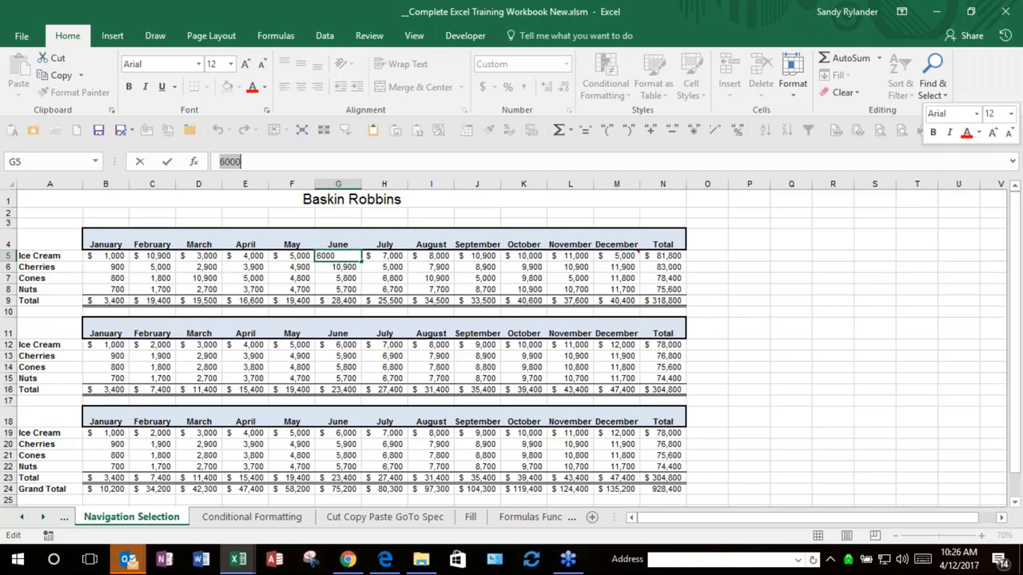
click(935, 167)
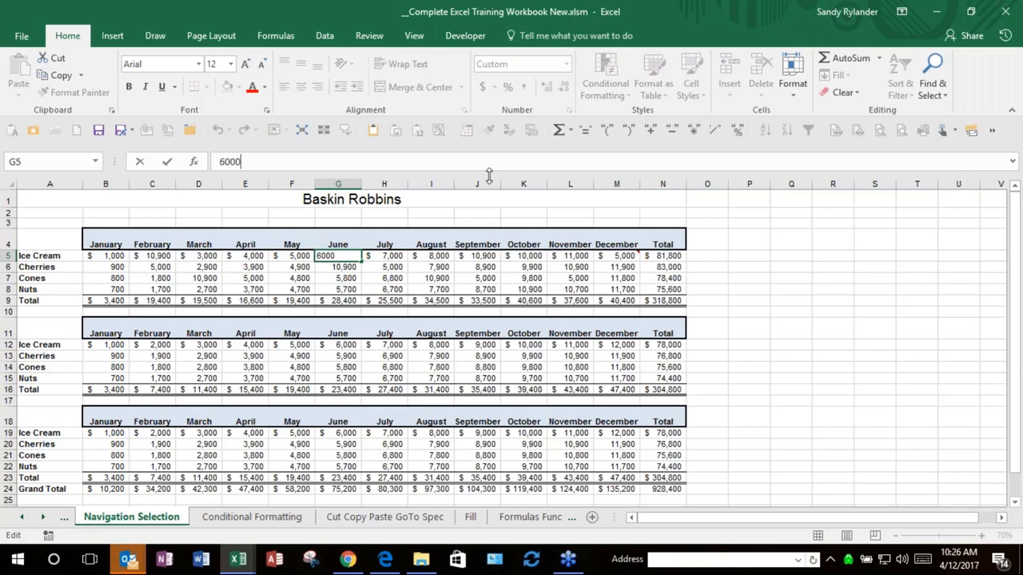
drag(489, 175, 485, 254)
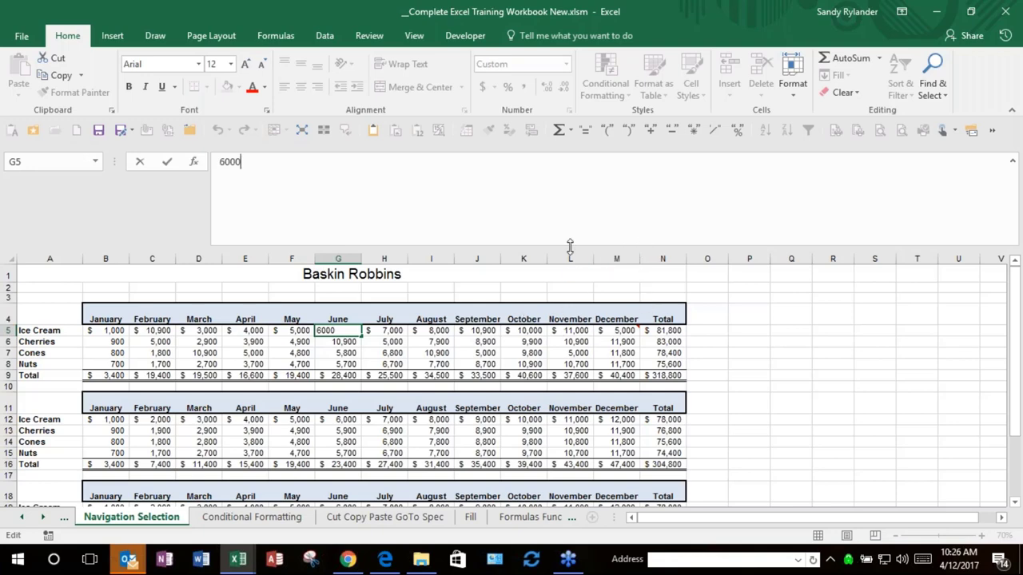
drag(569, 244, 557, 180)
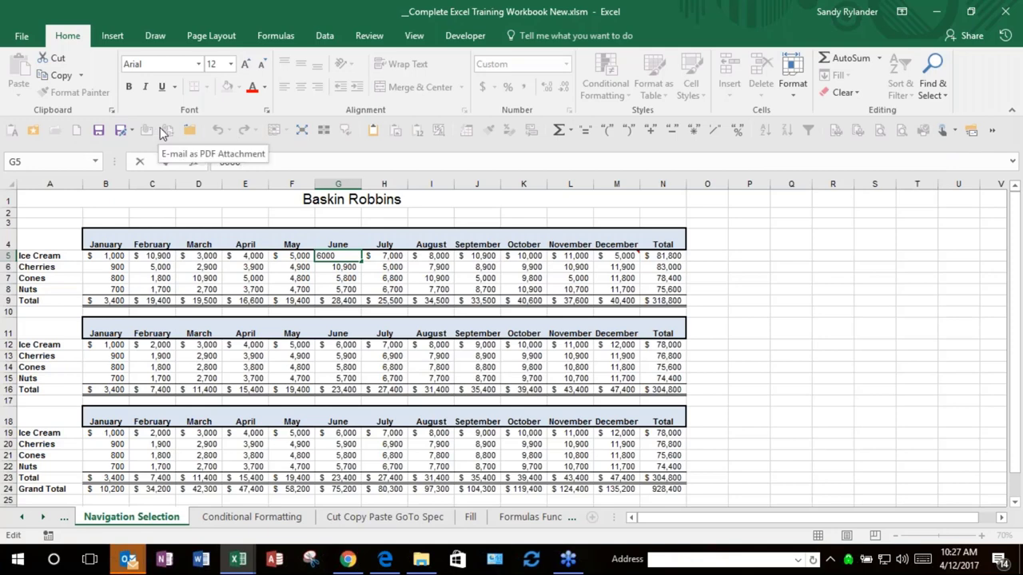
Step: Remove Bold from the Quick Access Toolbar via its hidden-commands overflow
right_click(129, 90)
key(Escape)
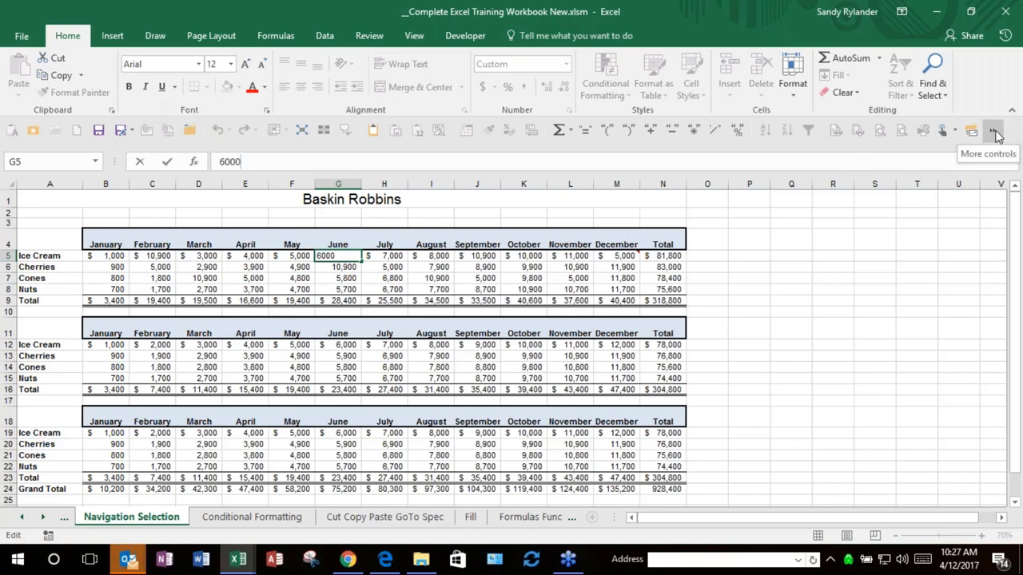
click(995, 136)
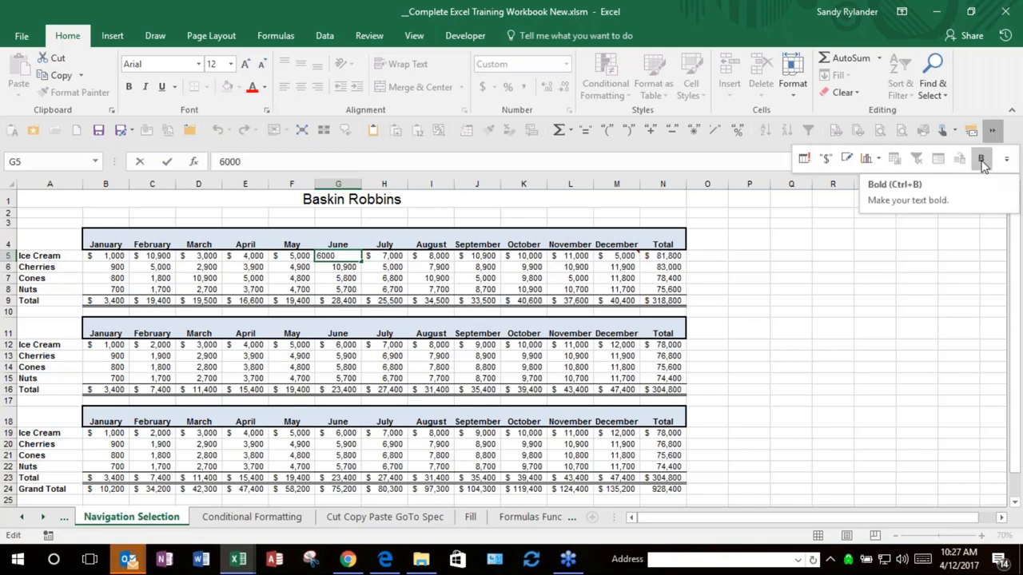
right_click(982, 162)
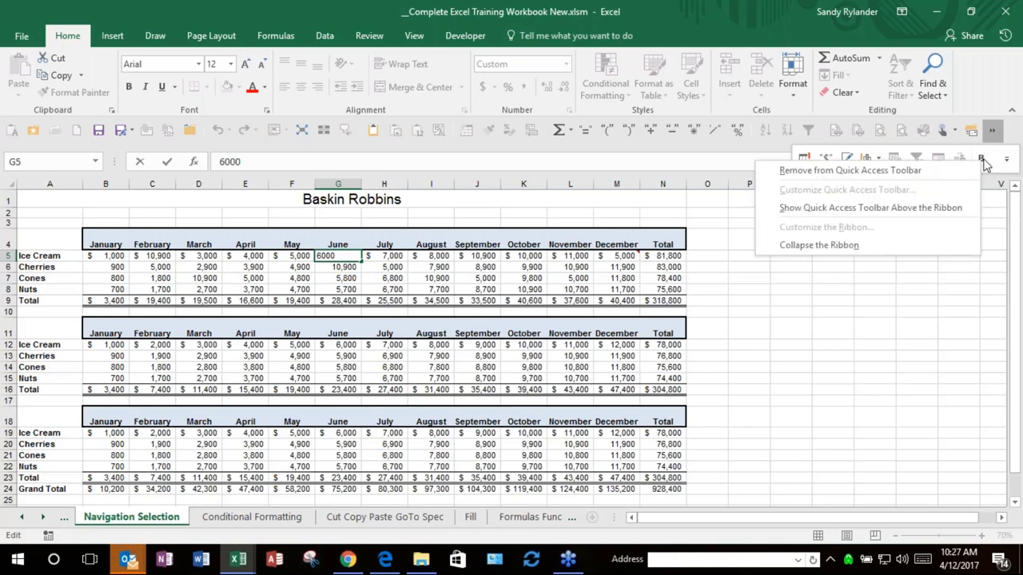
click(909, 170)
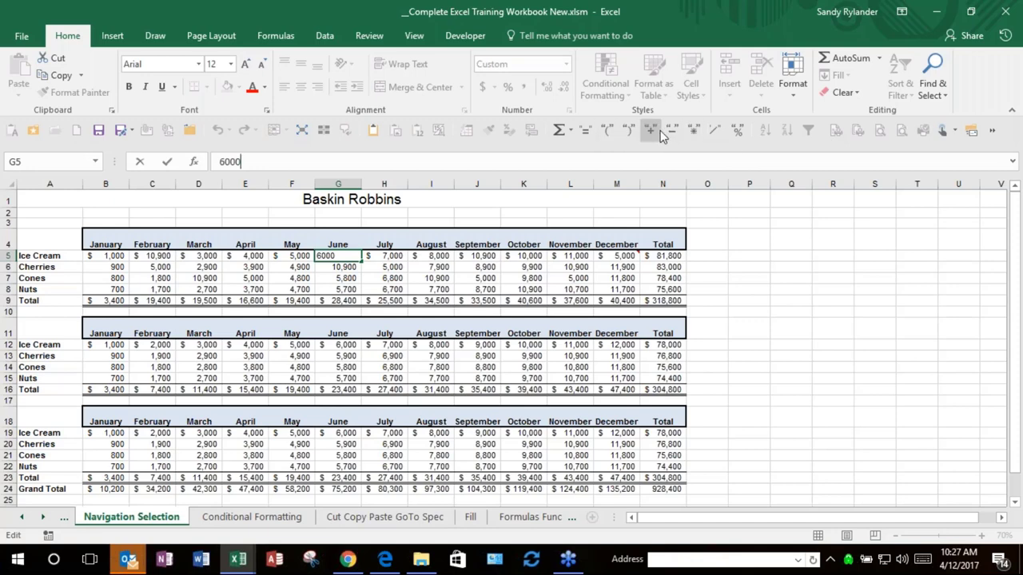
Step: Inspect other Quick Access Toolbar commands and the customize list without making changes
right_click(715, 129)
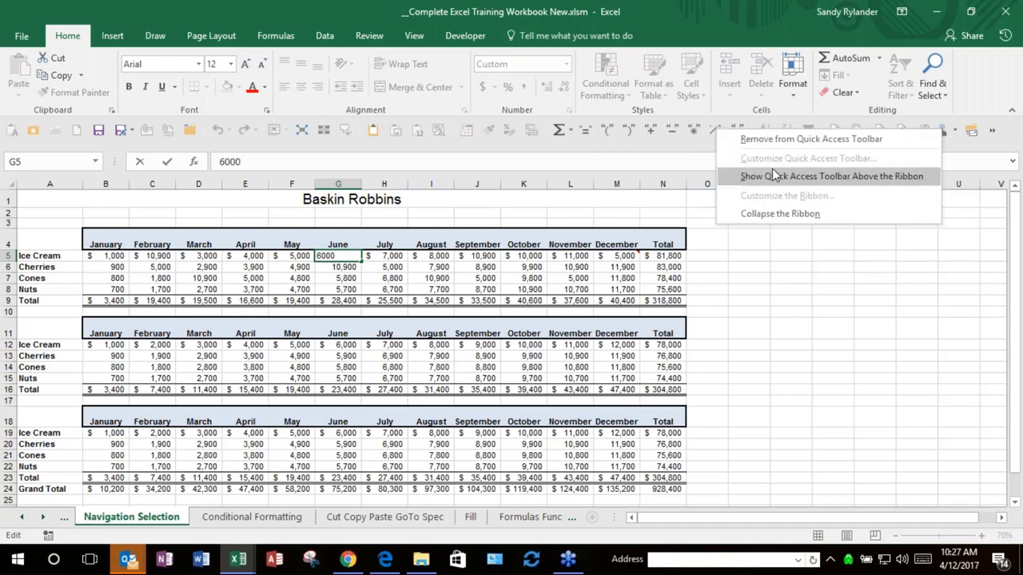
right_click(652, 143)
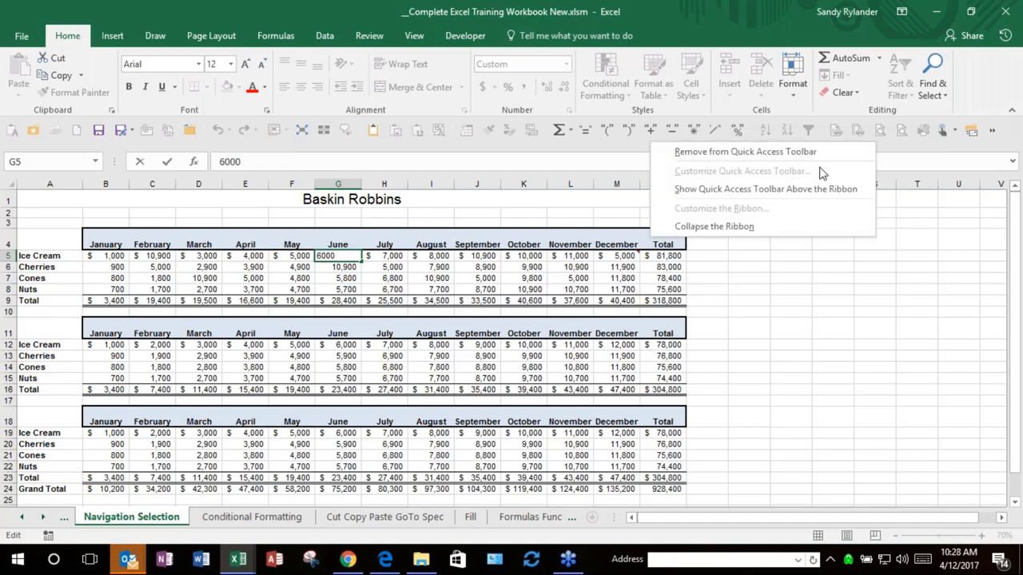
key(Escape)
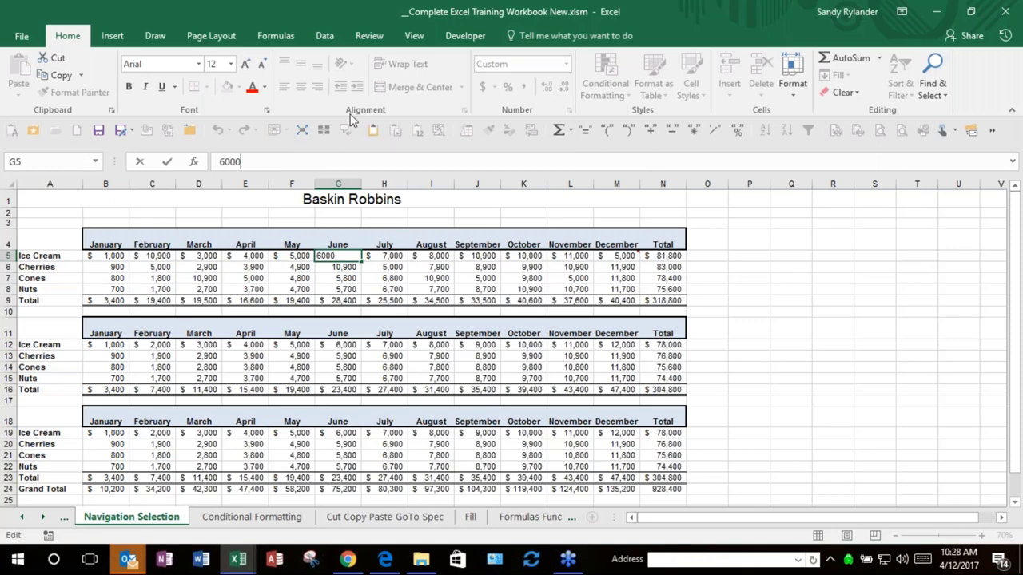
right_click(352, 131)
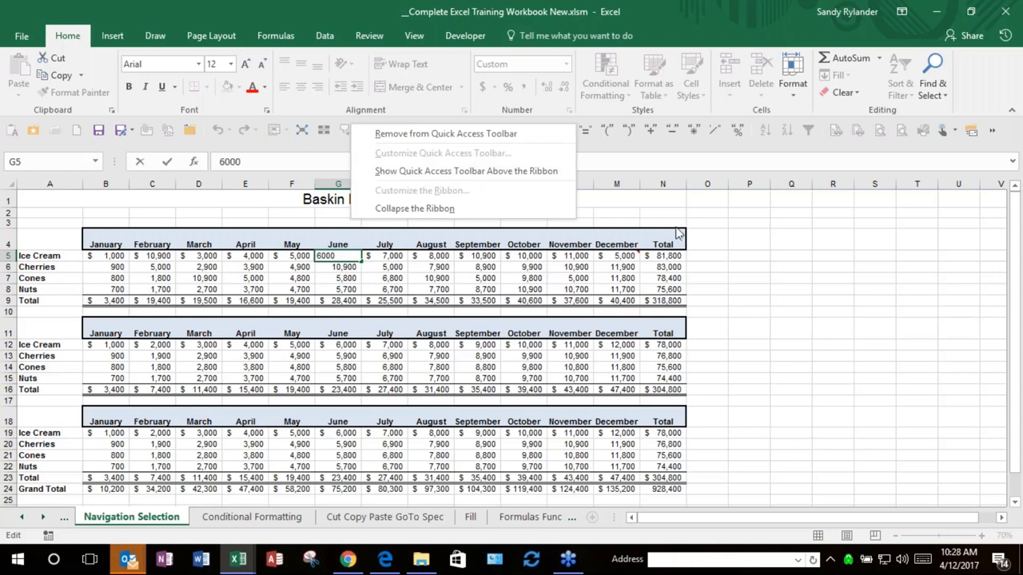
click(992, 131)
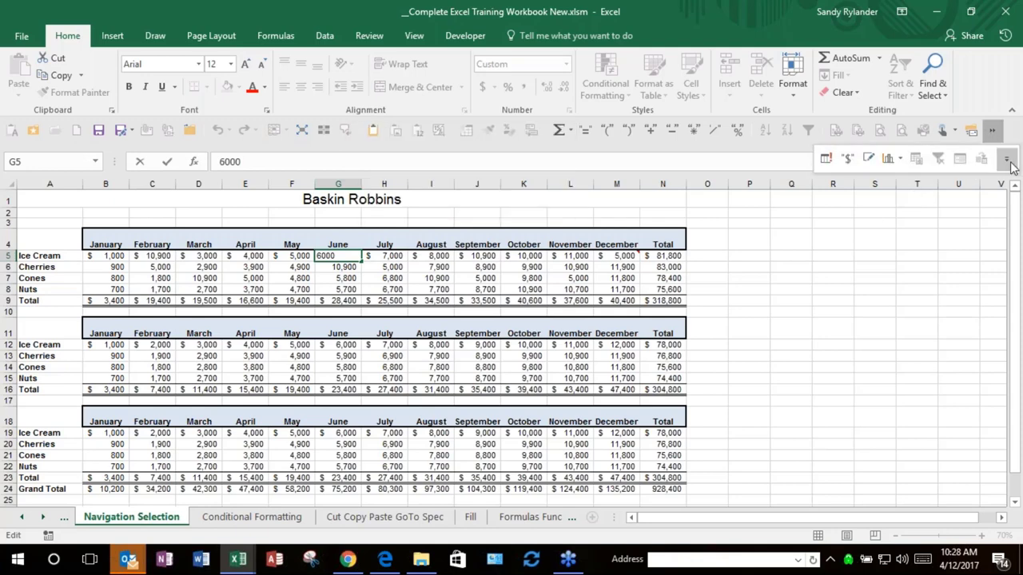
click(1007, 160)
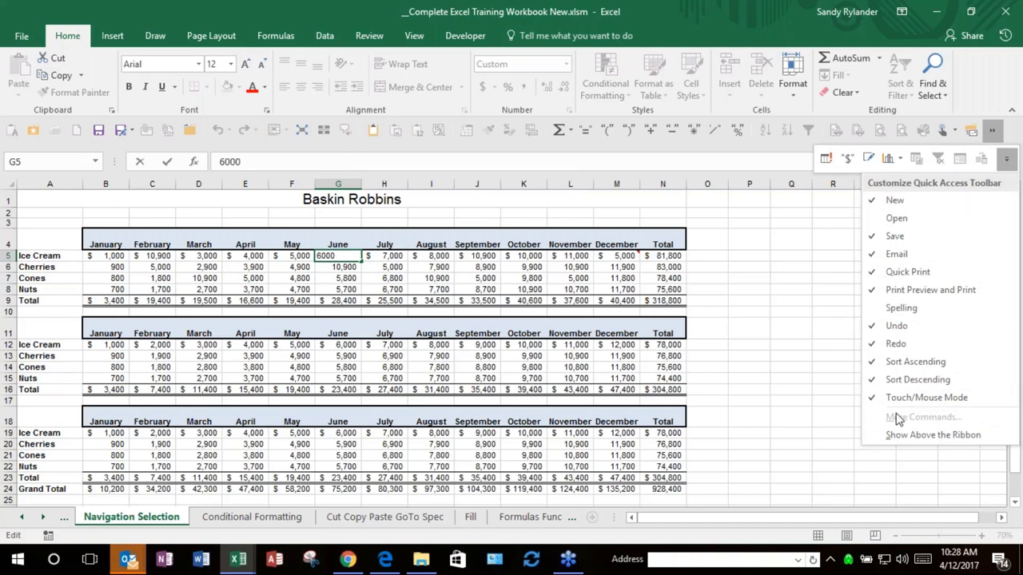
key(Escape)
key(Escape)
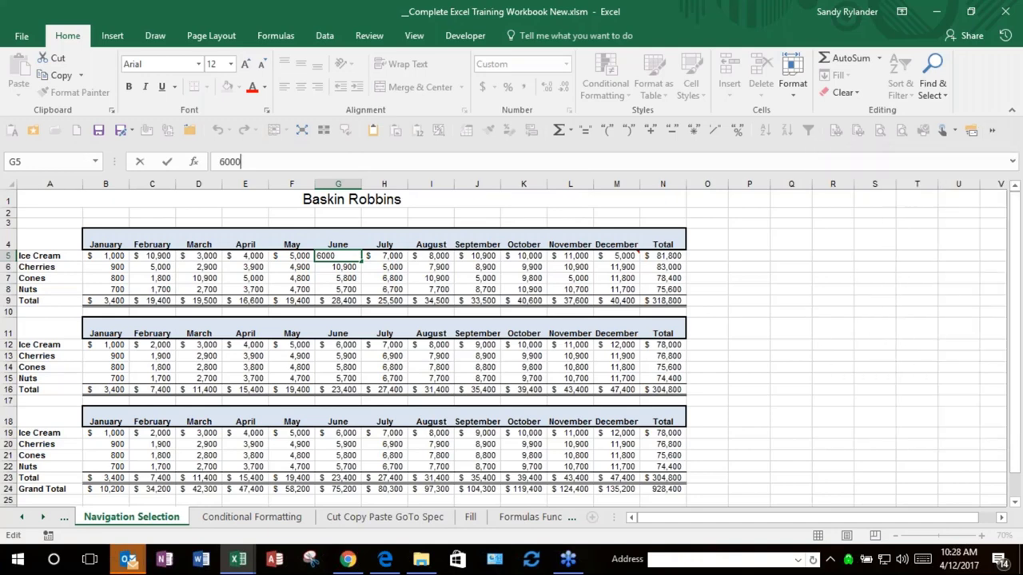
Step: Check options for two more toolbar commands, including the minus sign, and dismiss them unchanged
right_click(147, 130)
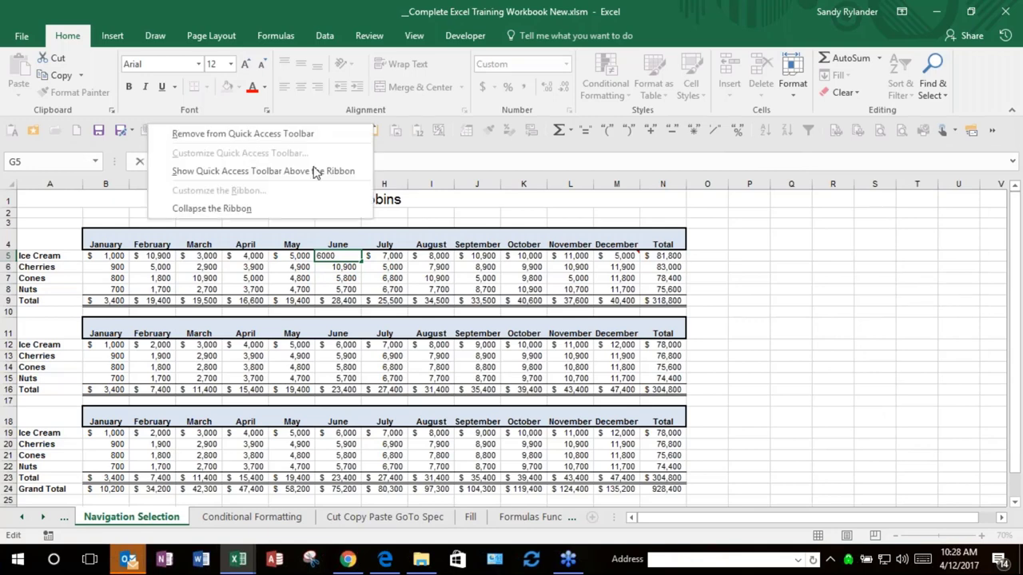
click(810, 301)
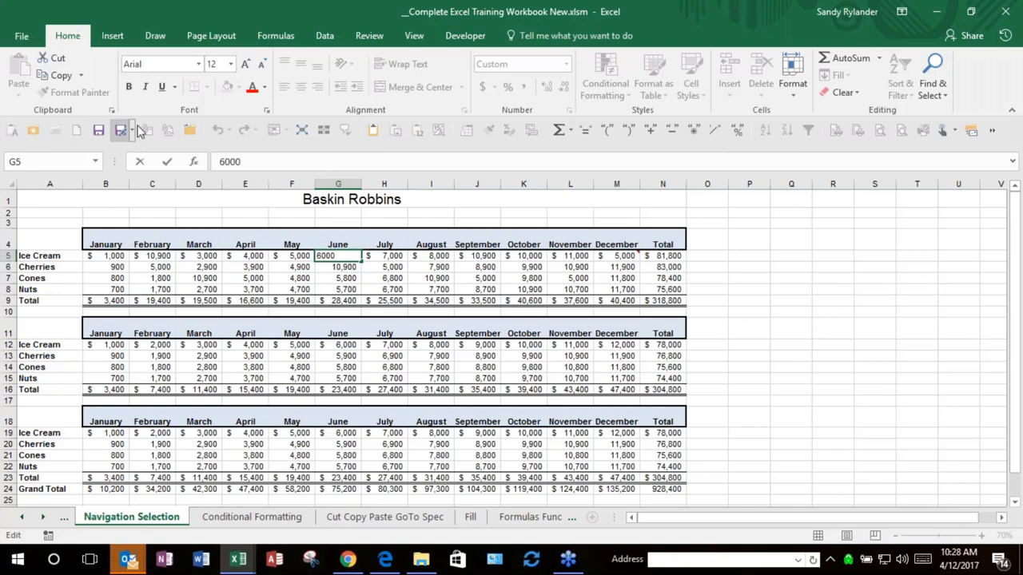
right_click(671, 130)
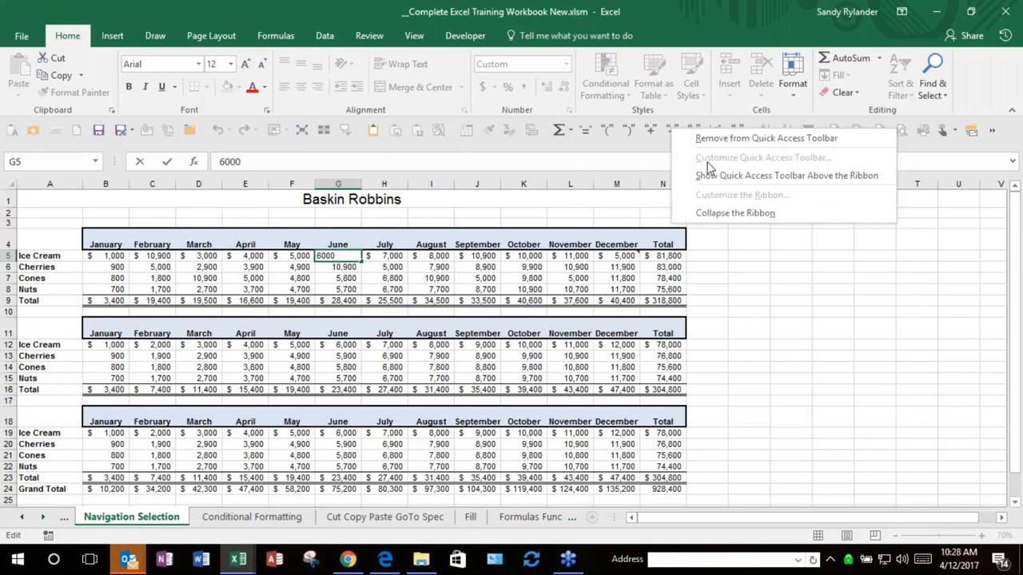
key(Escape)
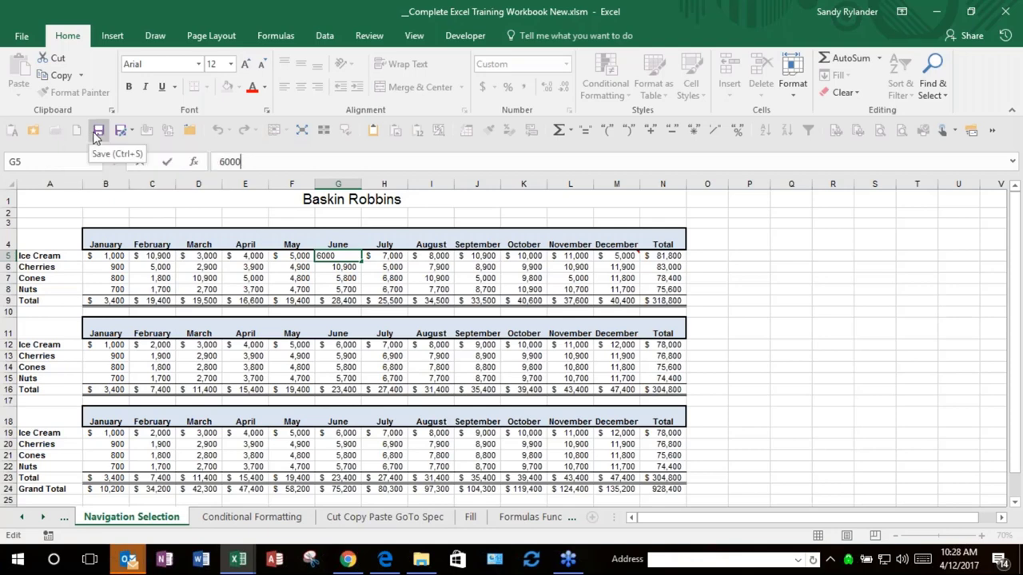
Step: Commit G5 as $ 6,000 via the File page, then list the Save As file formats
click(22, 37)
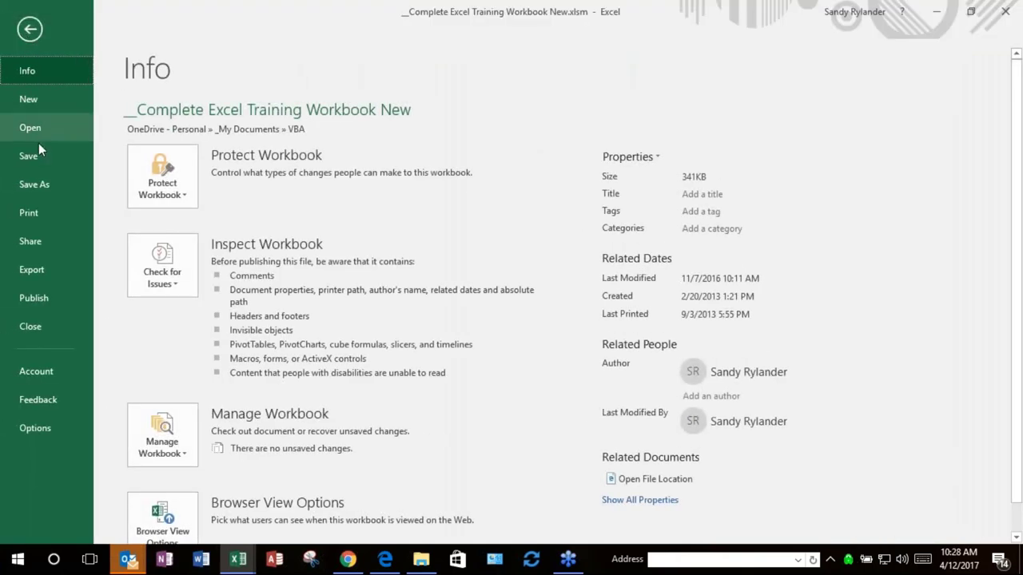
click(35, 30)
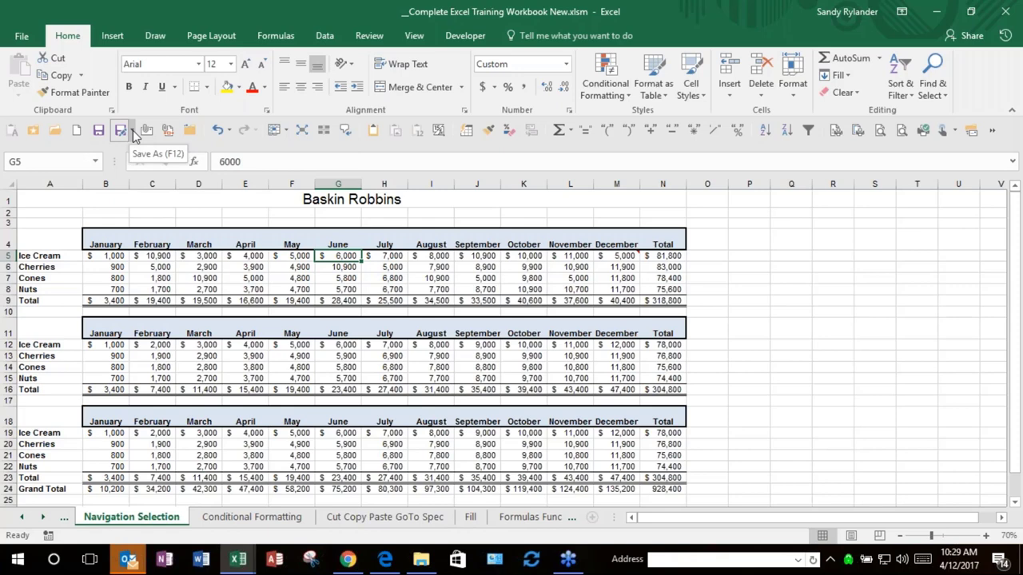
click(133, 132)
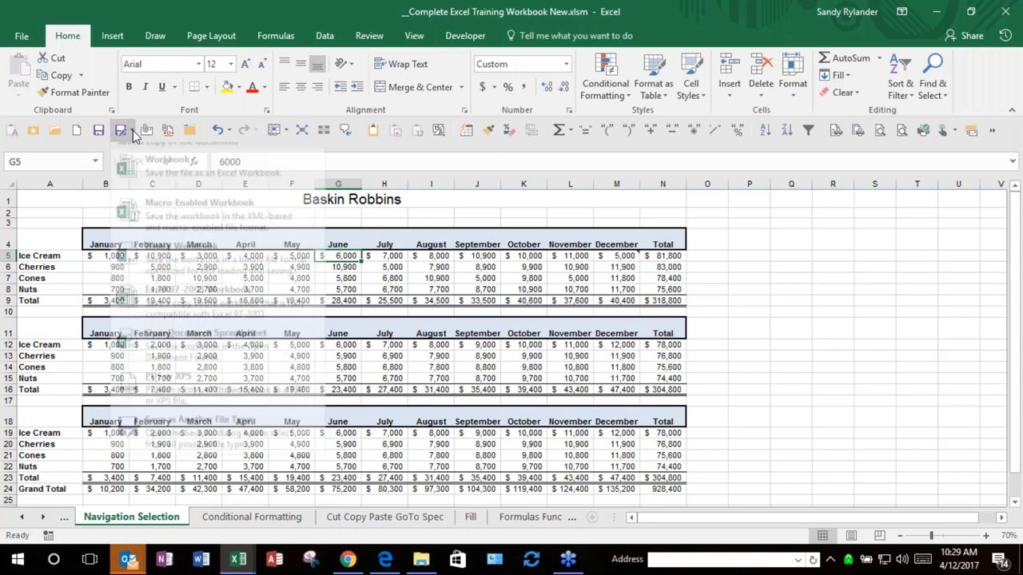
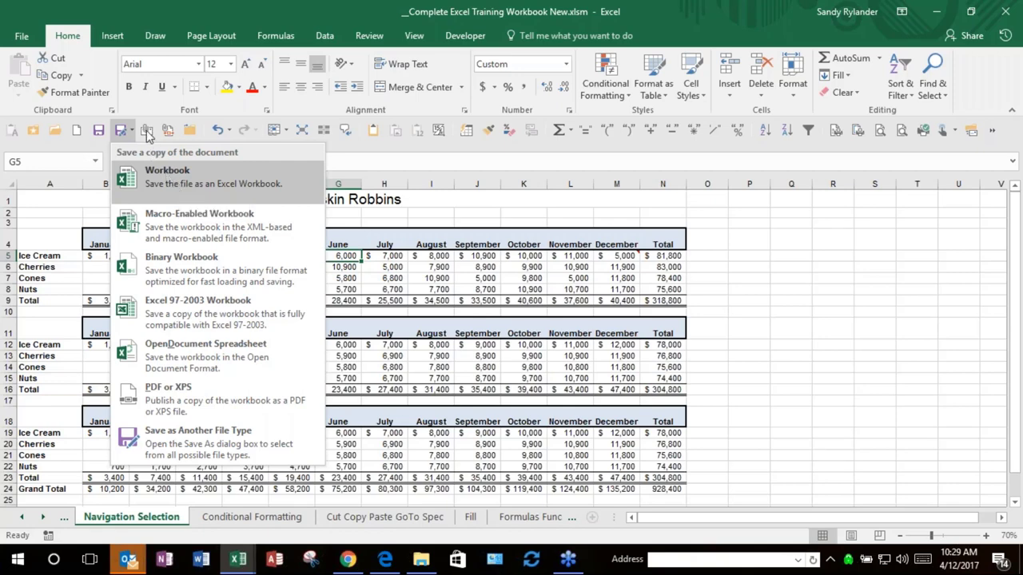
Step: Dismiss the save-a-copy menu and e-mail the training workbook as an attachment
click(765, 264)
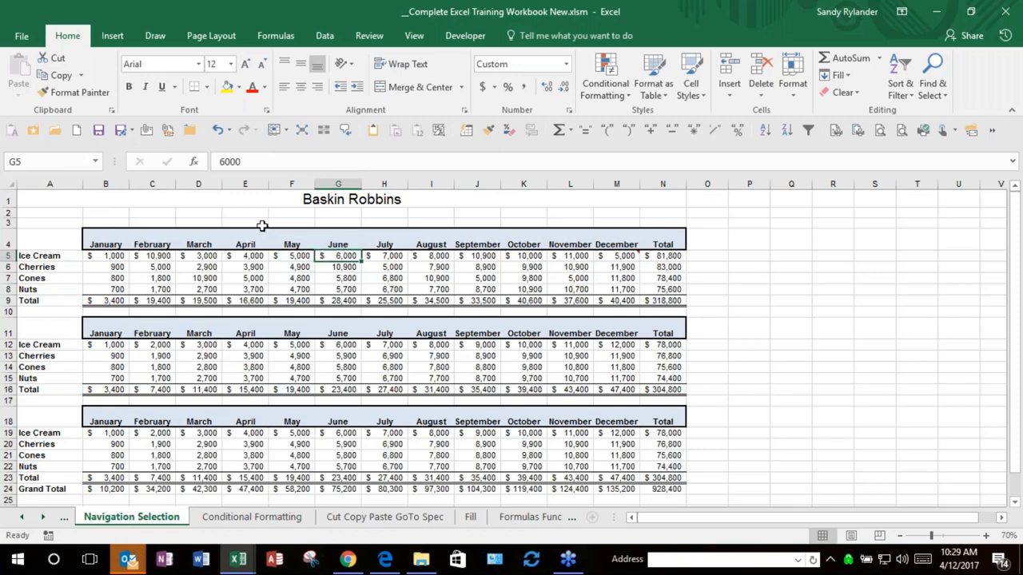
click(148, 130)
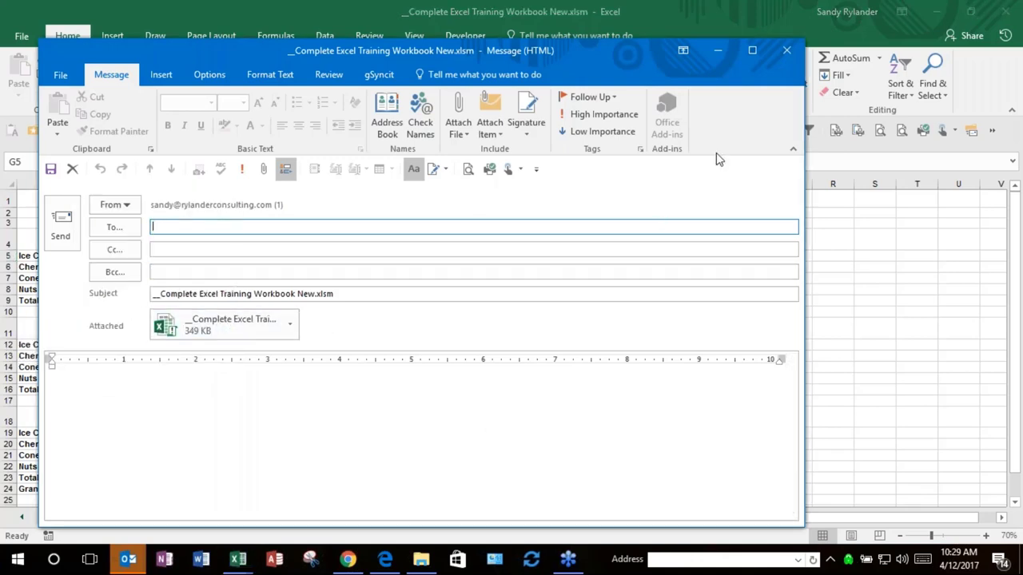
Step: Close the Outlook message with the attached workbook without sending it
click(780, 59)
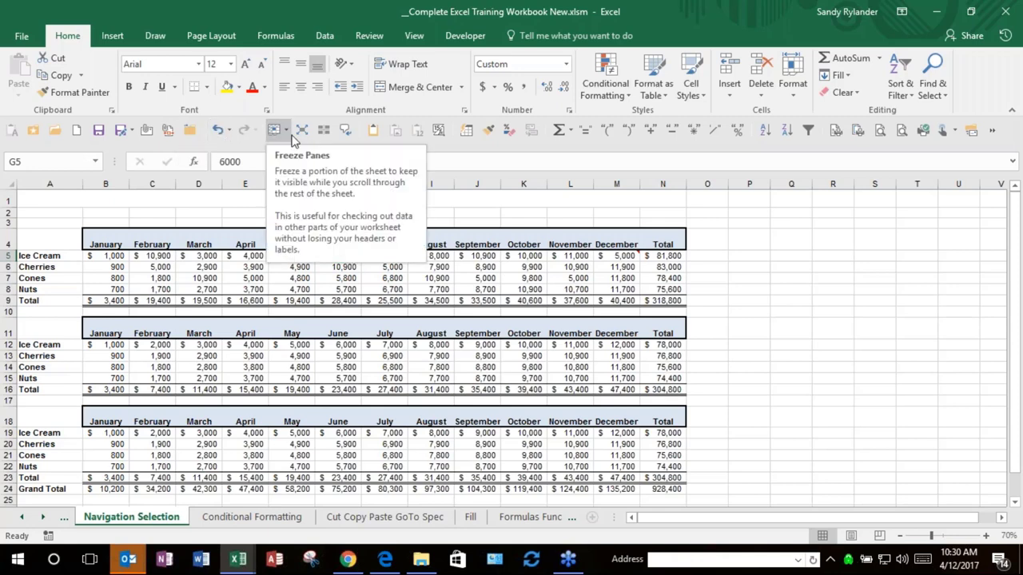
Step: Switch to the Sort Freeze Panes sheet through the sheet-list Activate dialog
click(818, 354)
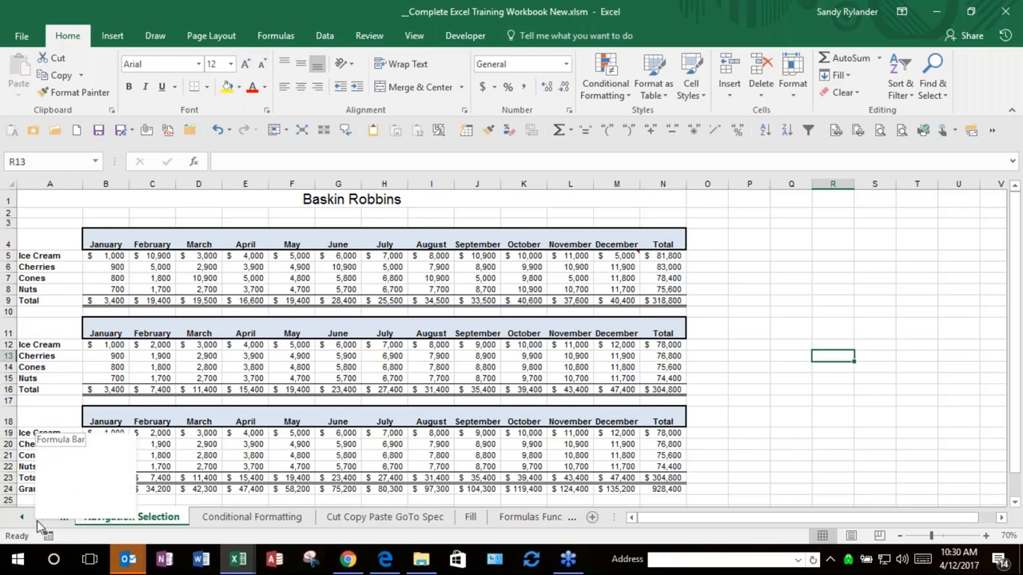
right_click(36, 520)
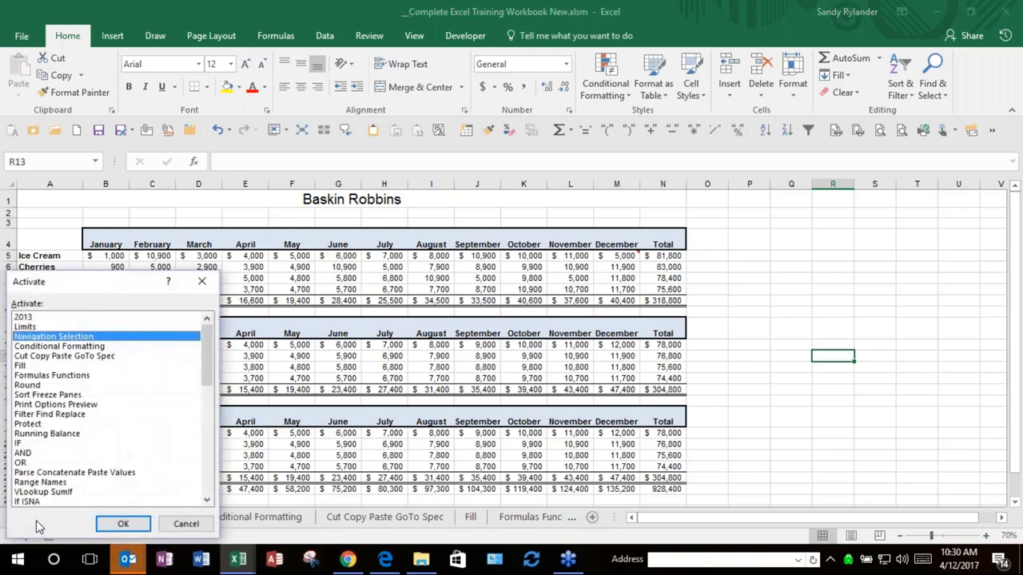
click(45, 395)
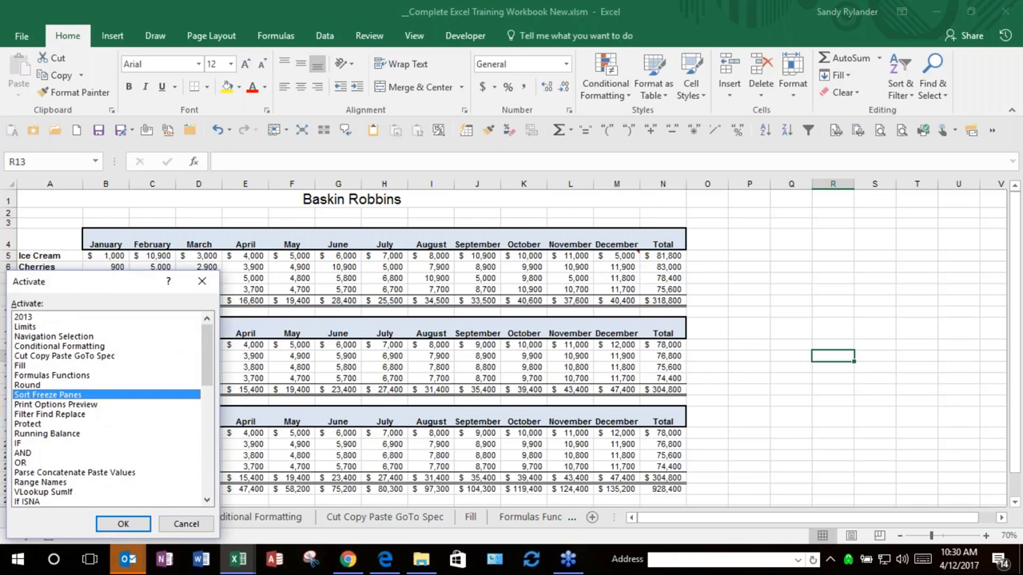
key(Return)
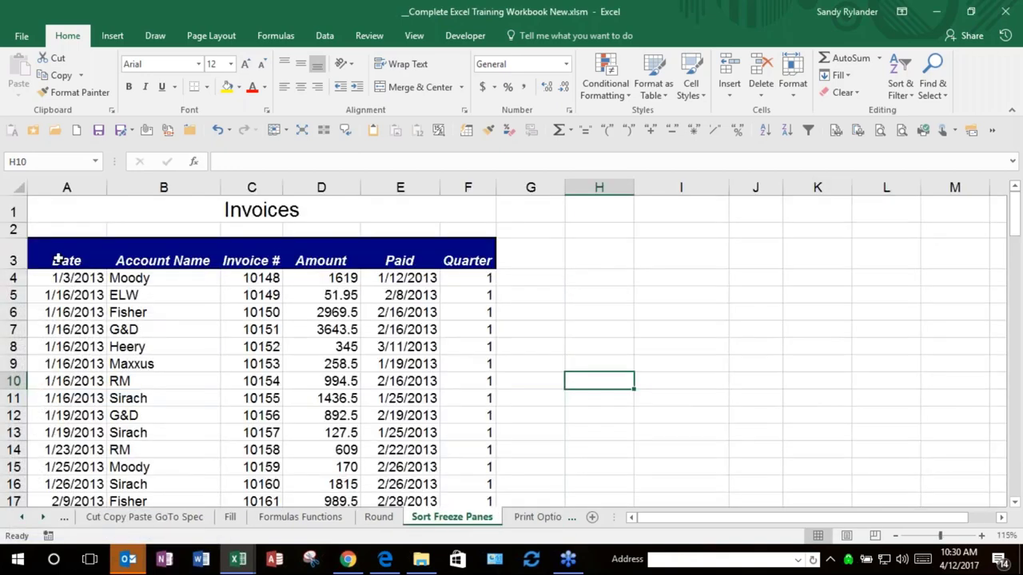
Step: Scroll through the Invoices table, selecting the Quarter heading and the 303.5 amount in D18
click(456, 257)
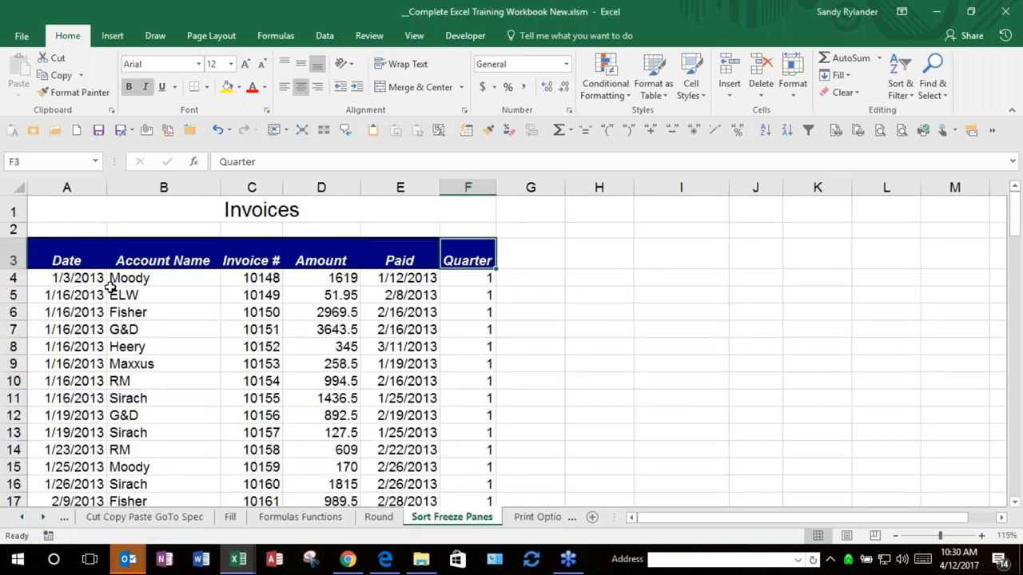
scroll(415, 366, down, 1)
scroll(416, 366, down, 6)
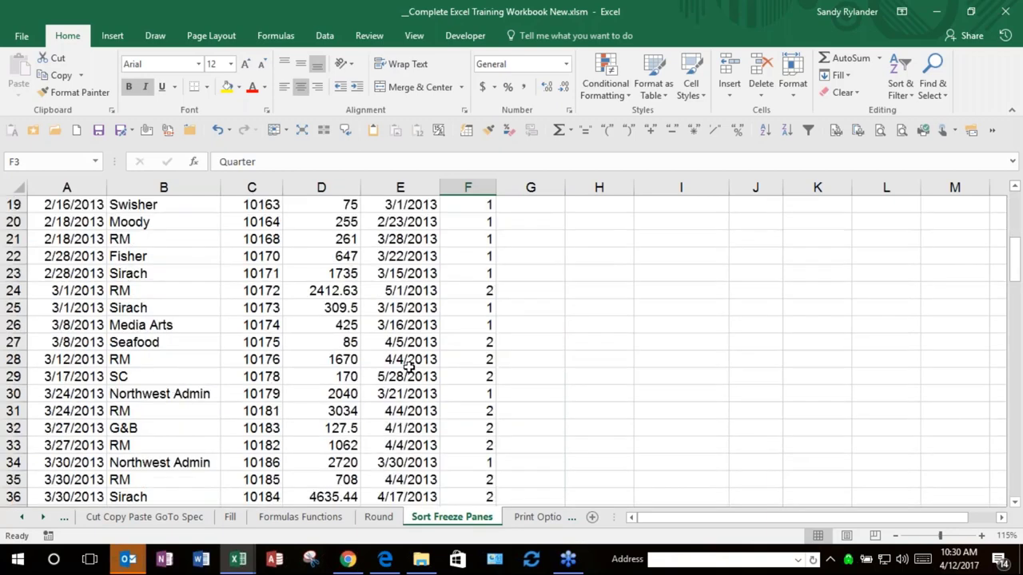
scroll(411, 365, down, 15)
scroll(408, 366, up, 18)
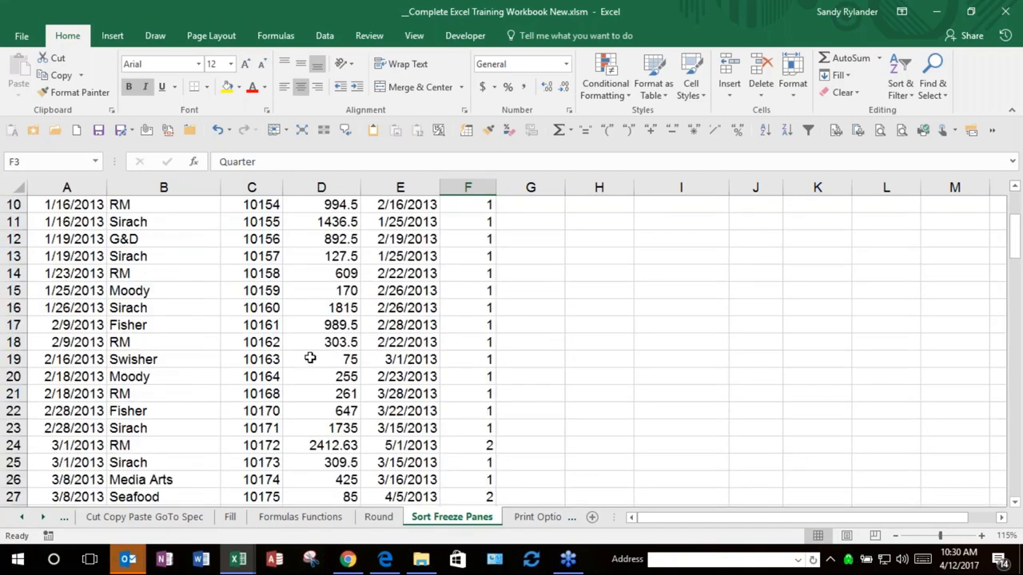
click(314, 341)
scroll(315, 342, up, 3)
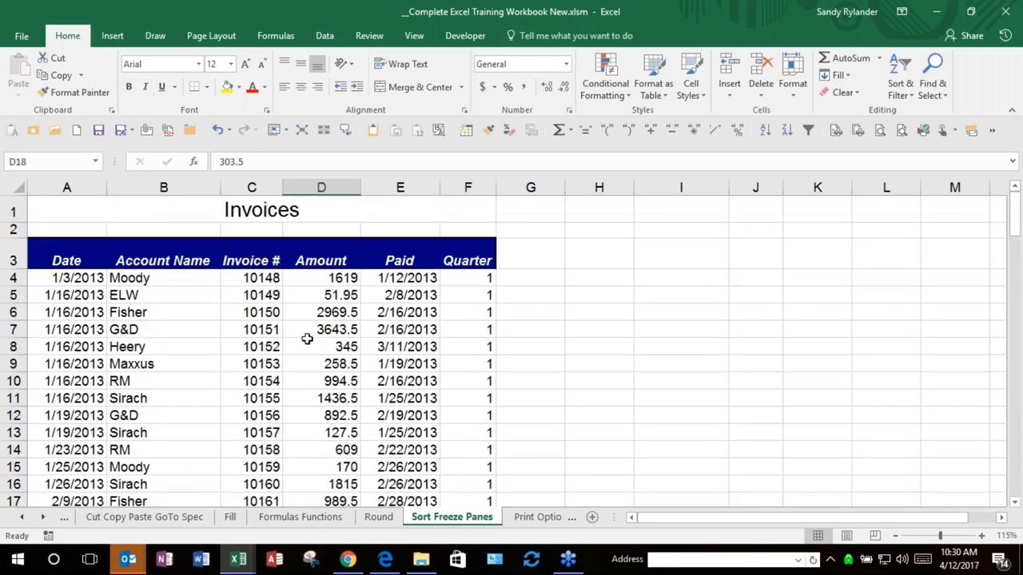
Step: Test editing the Date heading in A3 and the first invoice date in A4, leaving both unchanged
double_click(61, 260)
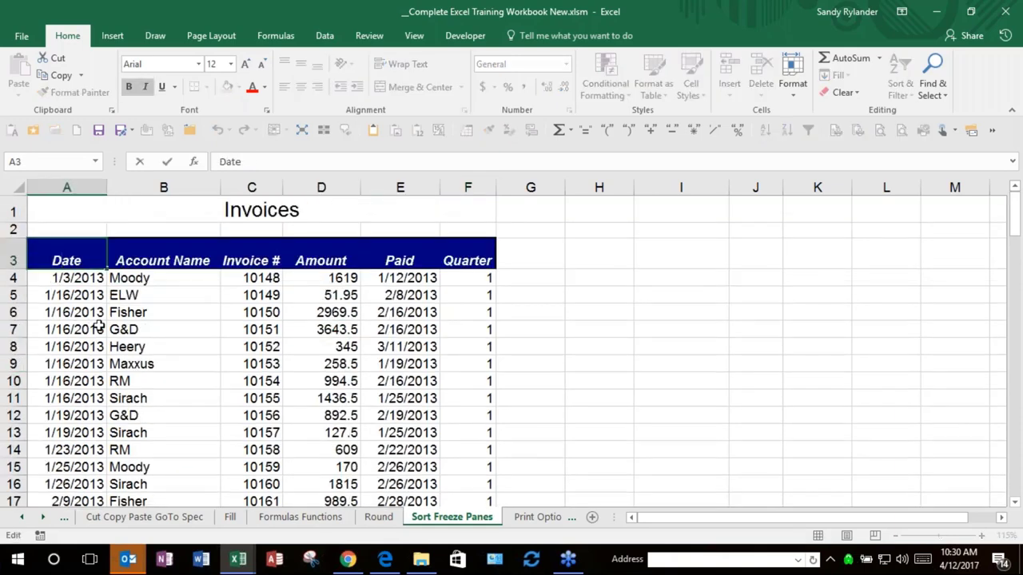
key(Escape)
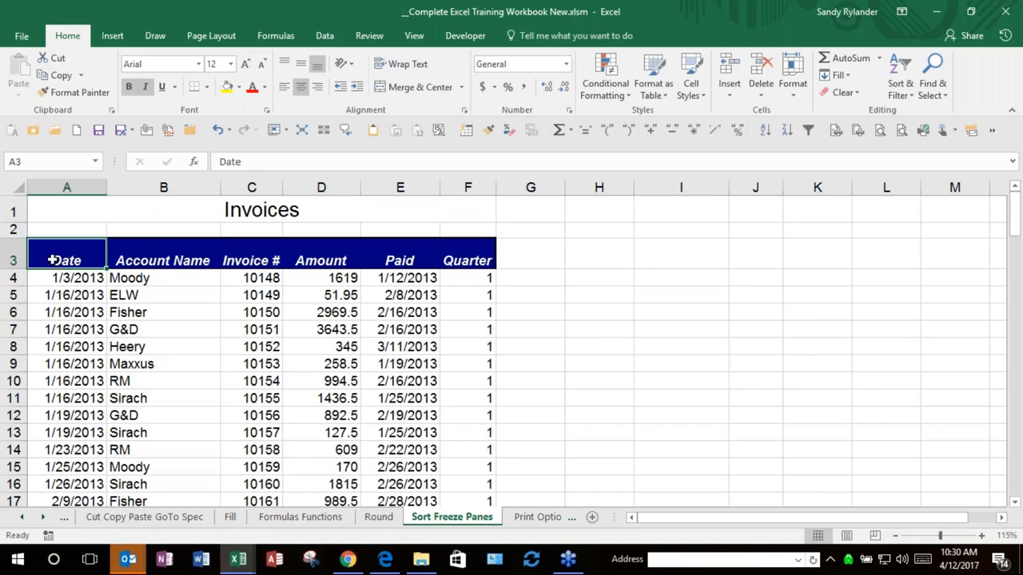
click(61, 277)
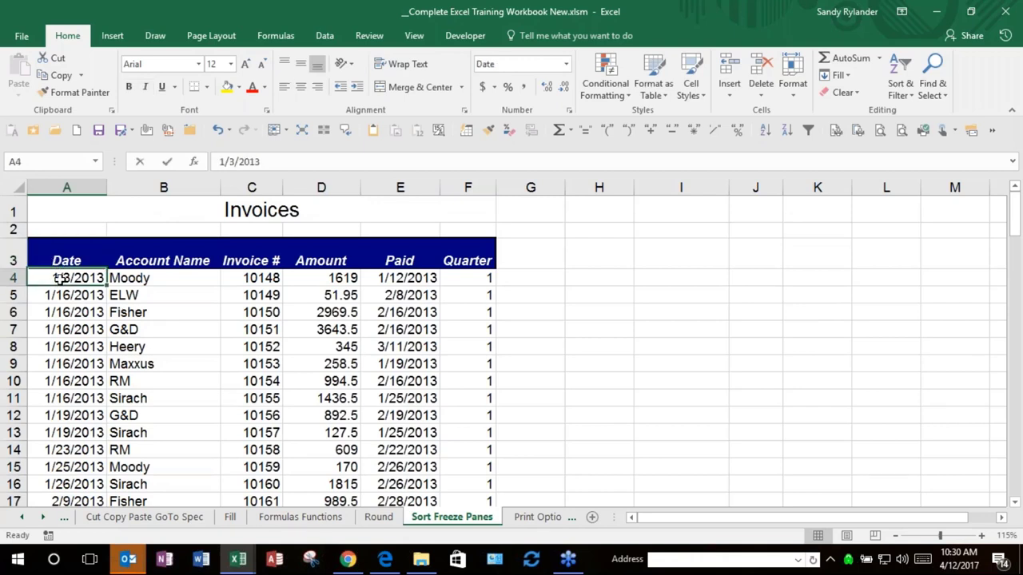
double_click(61, 277)
key(Escape)
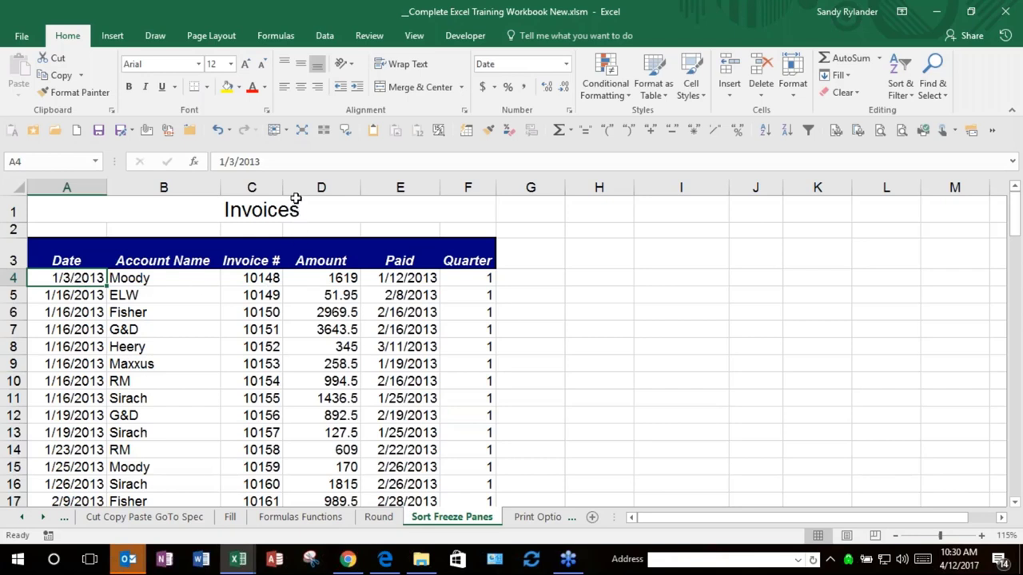
Step: Freeze rows 1–3 above A4 and scroll the invoice list to check them
click(287, 136)
click(336, 164)
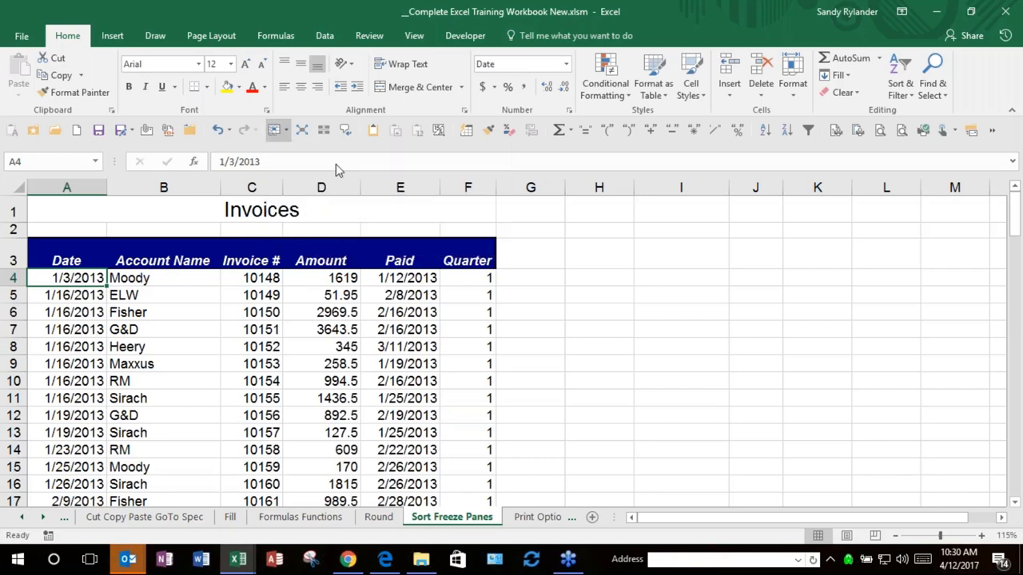
scroll(283, 405, down, 1)
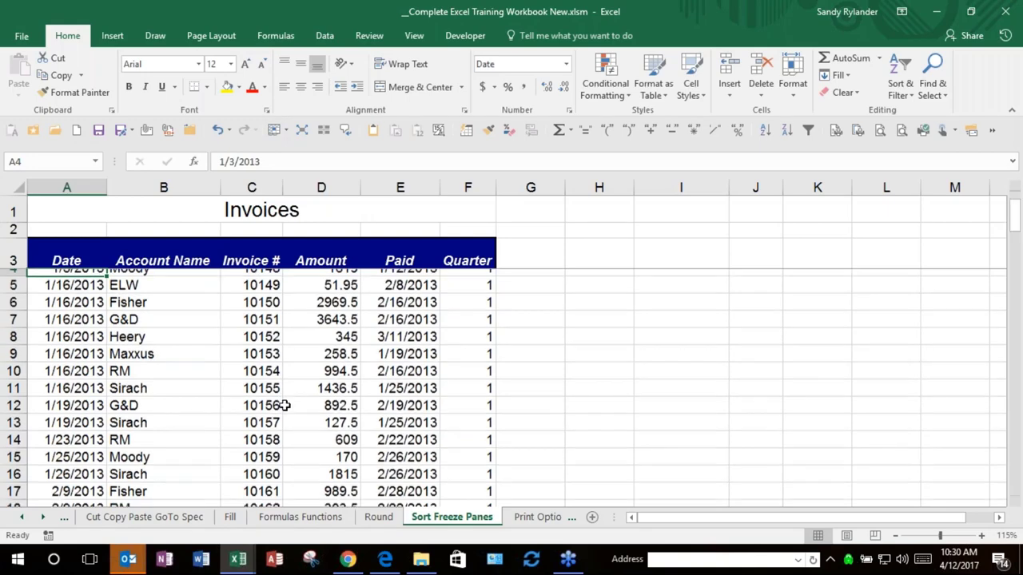
scroll(284, 406, down, 9)
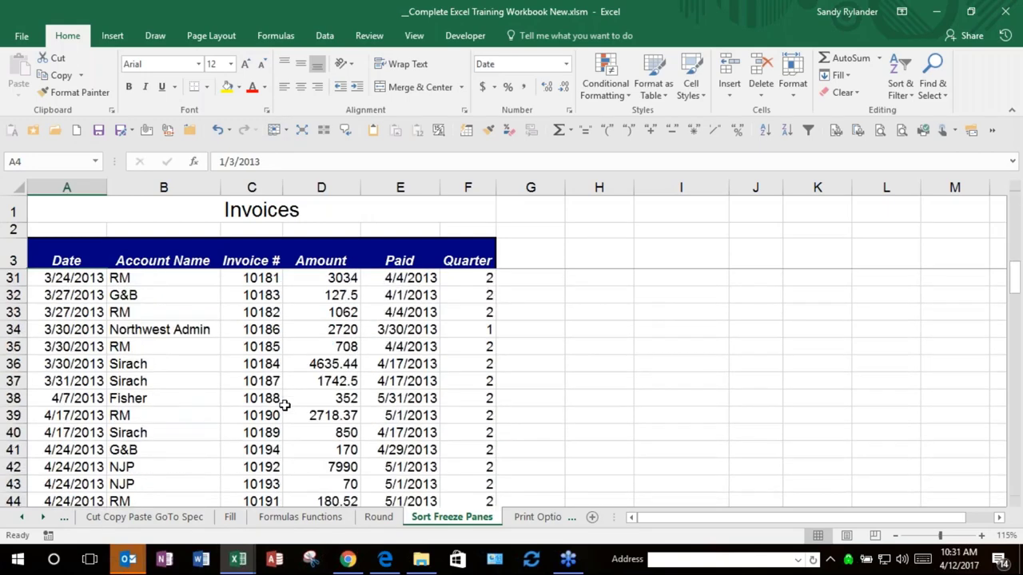
scroll(284, 399, up, 1)
scroll(284, 397, down, 5)
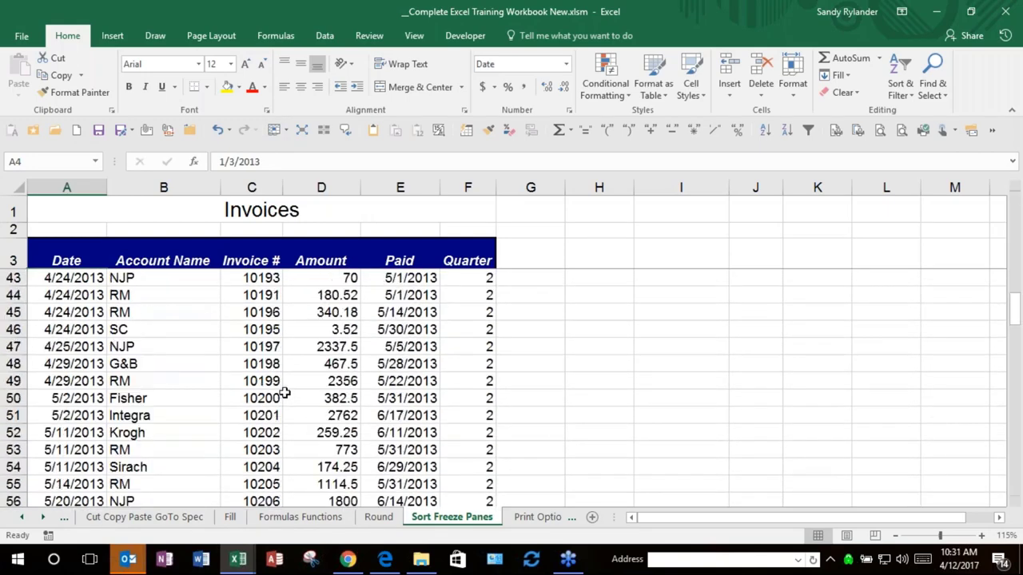
scroll(284, 393, up, 13)
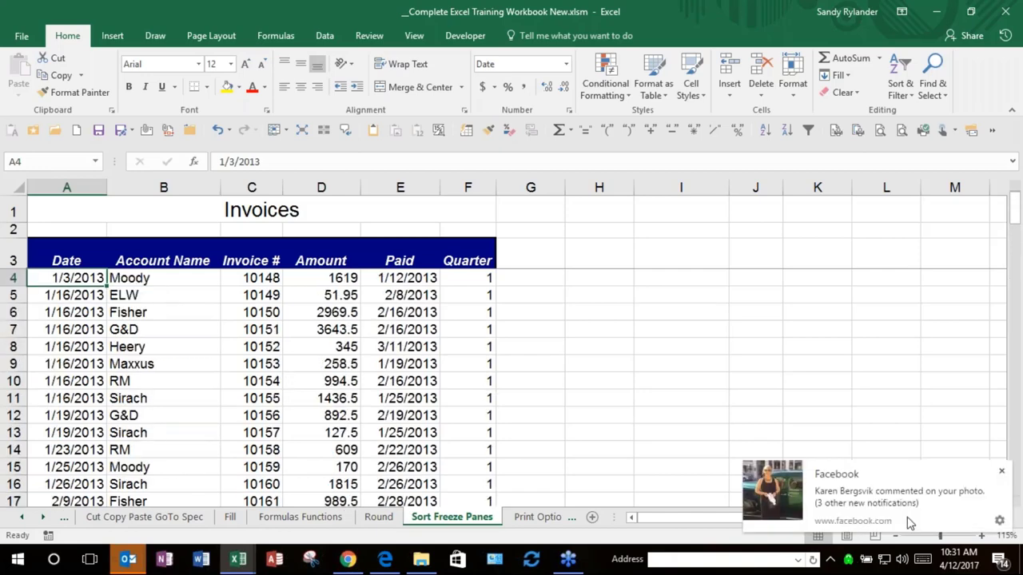
Step: Dismiss the notification, scroll sideways, and move to the first invoice number in C4
click(1001, 471)
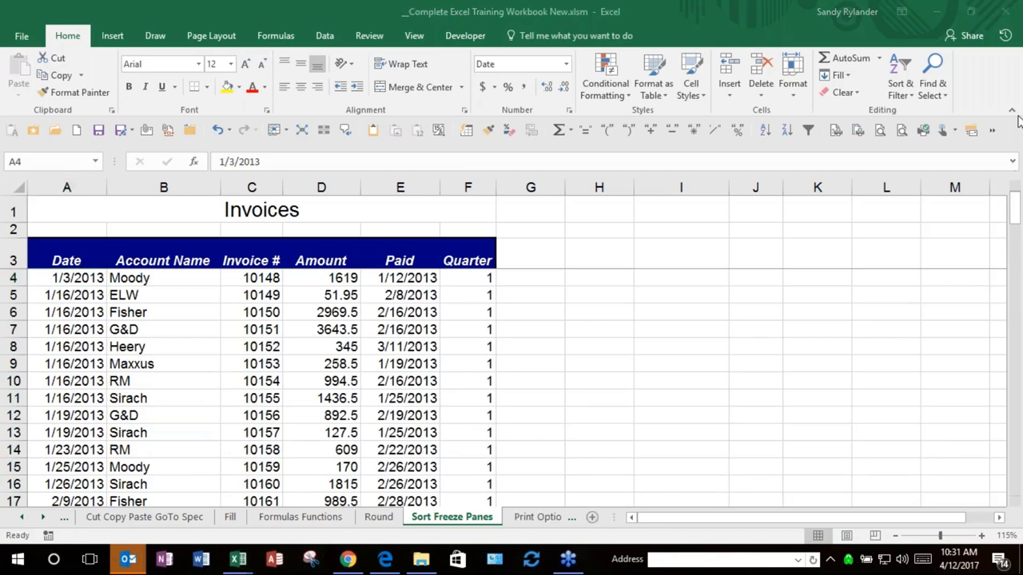
click(1000, 518)
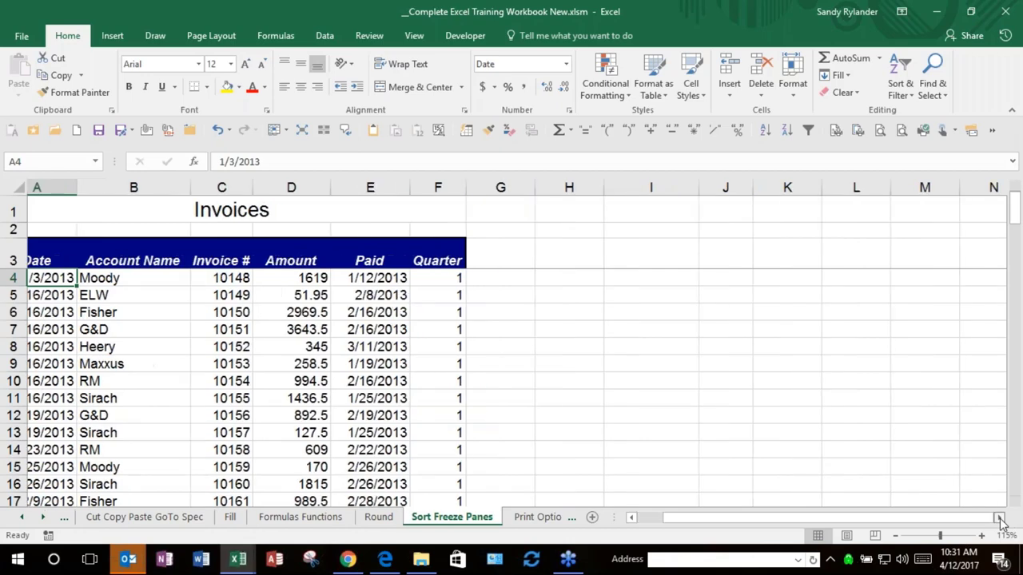
click(999, 519)
click(999, 519)
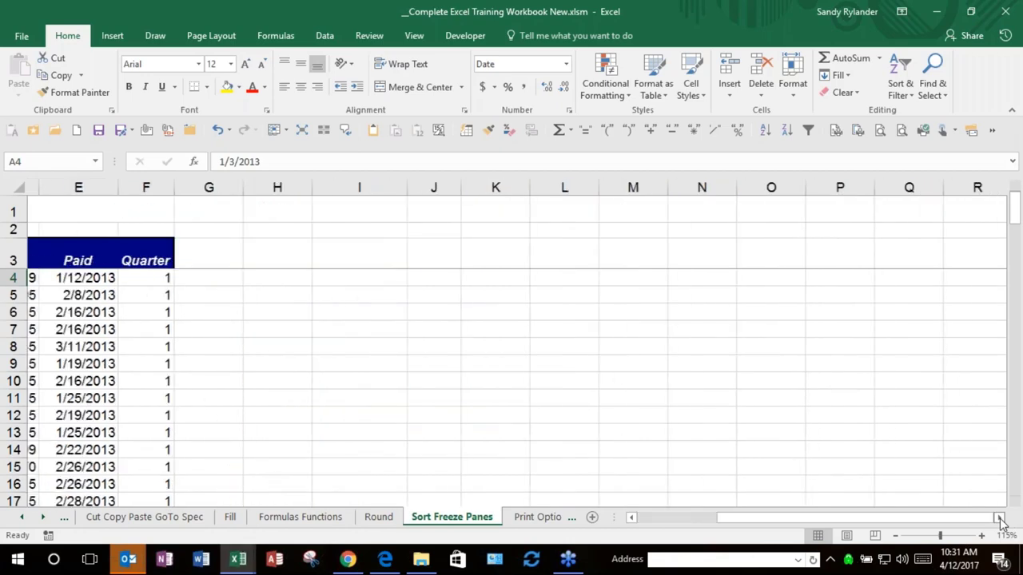
drag(879, 519, 713, 520)
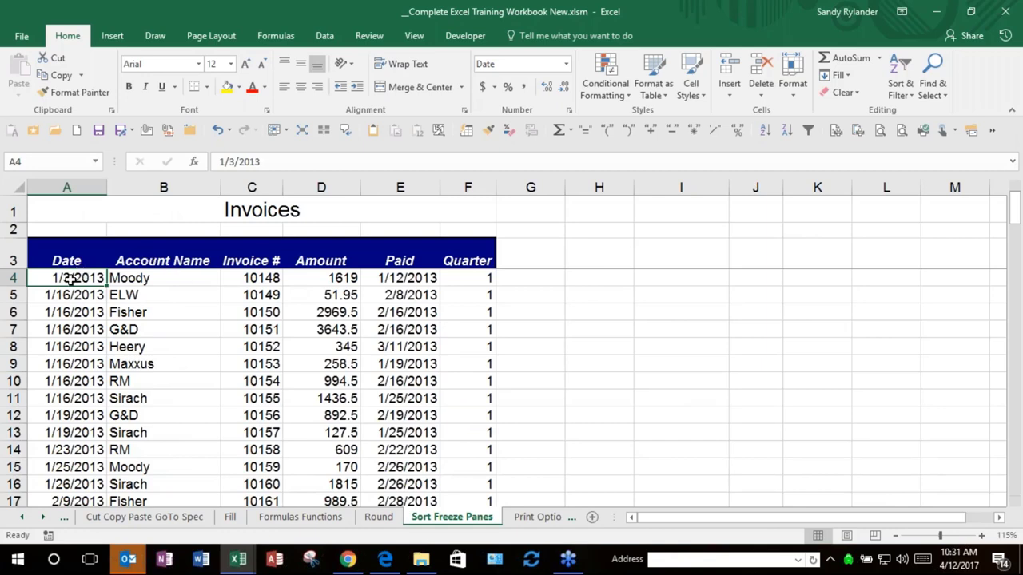
key(Tab)
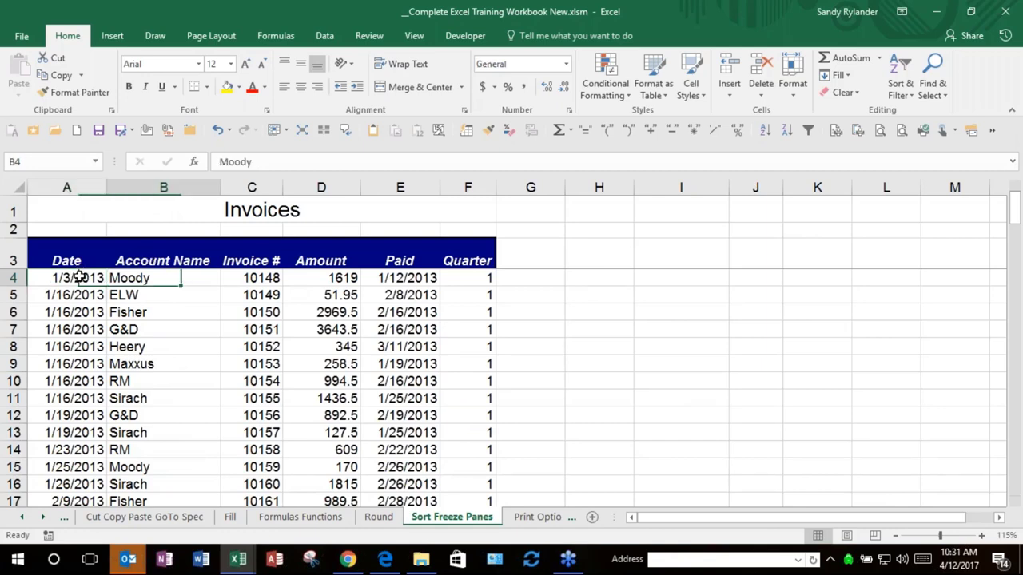
key(Tab)
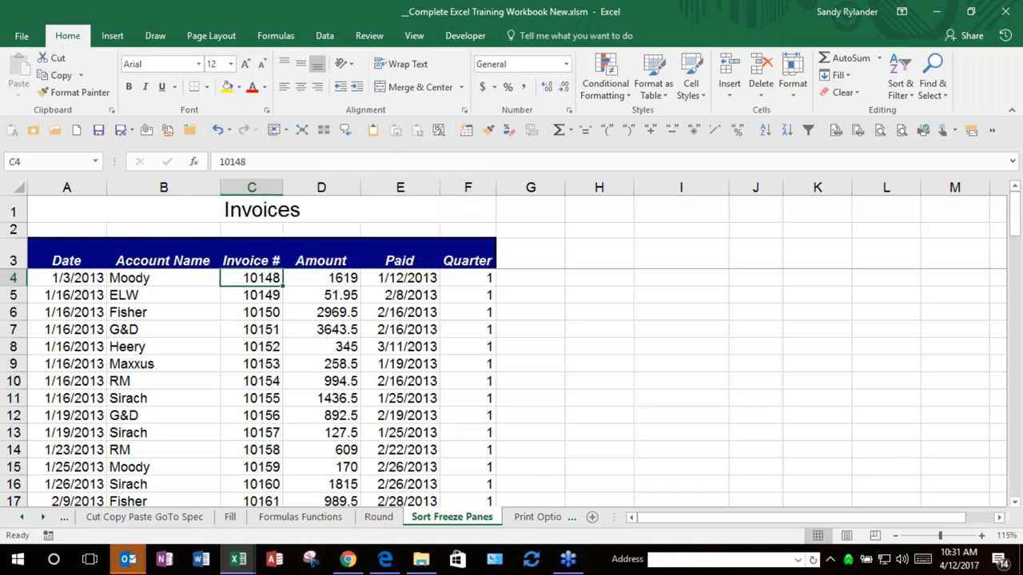
Step: Freeze rows 1–3 and columns A–B at C4, then scroll to test it
click(276, 129)
click(296, 164)
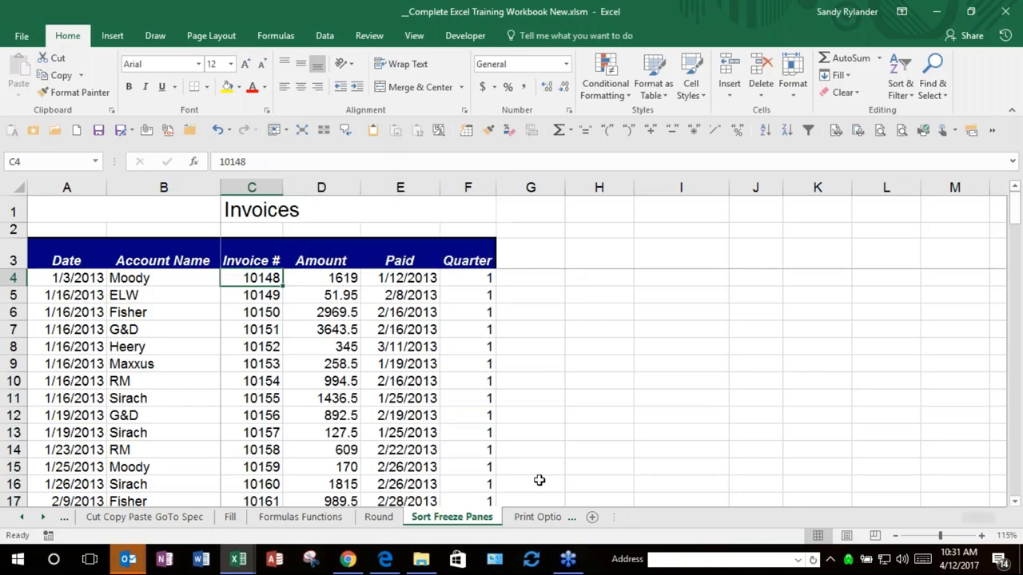
scroll(594, 407, down, 1)
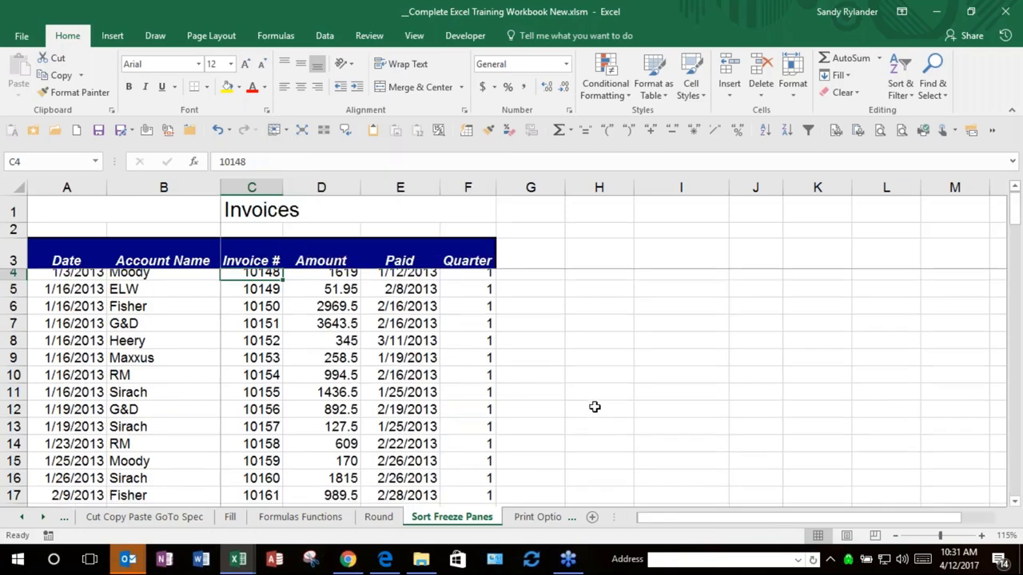
scroll(596, 408, down, 16)
scroll(607, 411, up, 5)
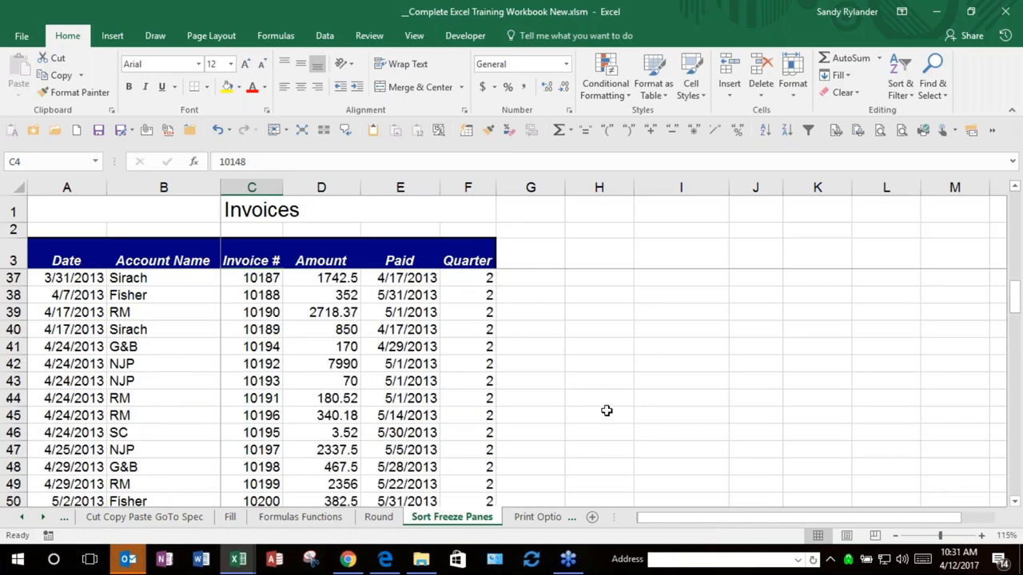
scroll(608, 407, up, 11)
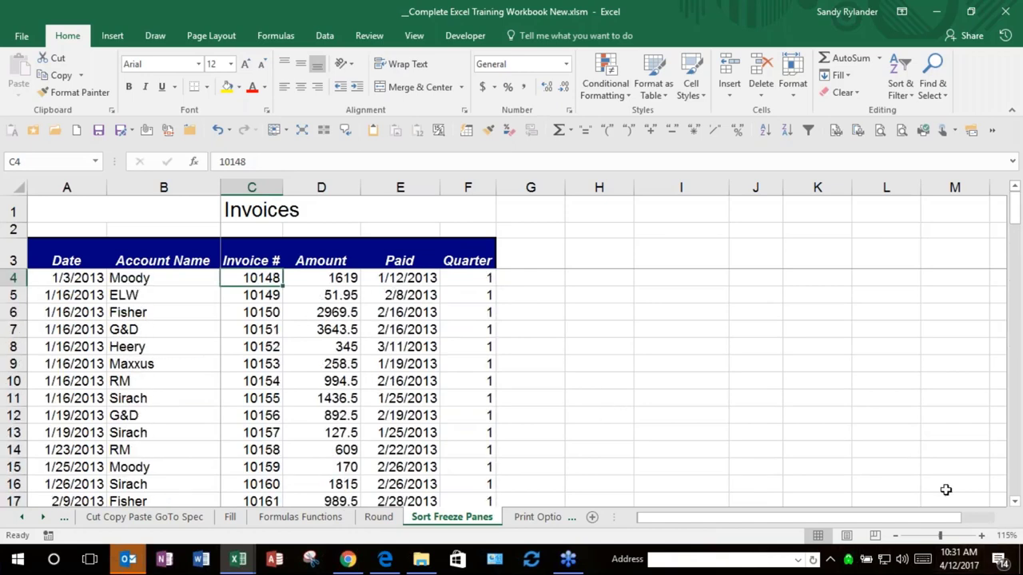
Step: Arrow along row 14 past the frozen columns, then unfreeze all panes
click(634, 456)
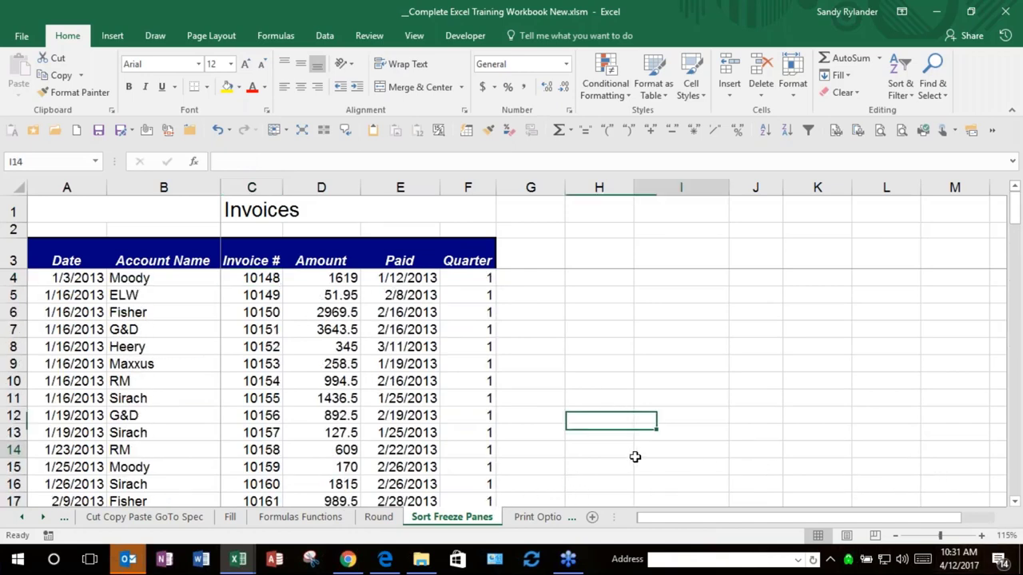
key(Right)
key(Right)
key(Right)
key(Right)
key(Right)
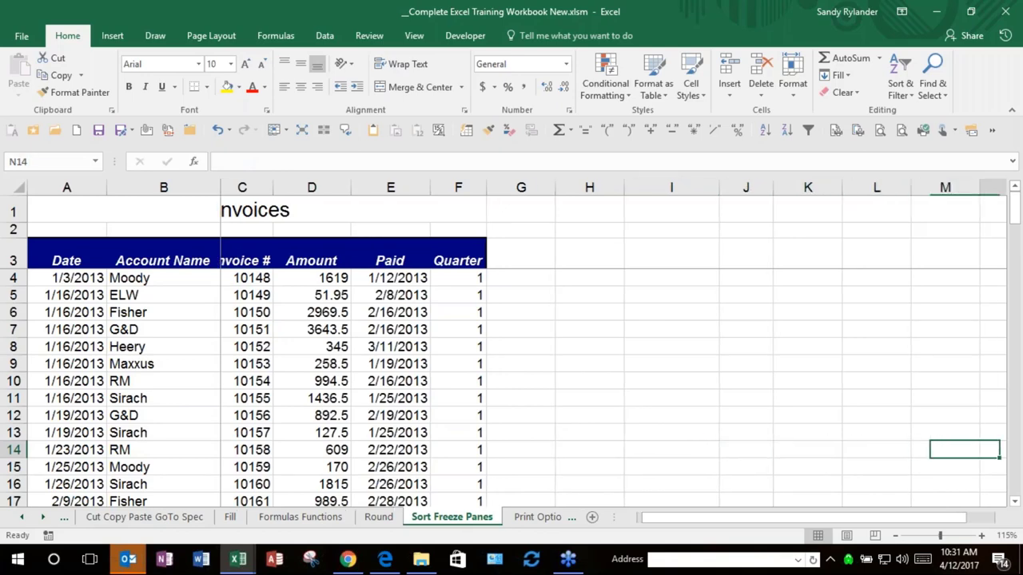
key(Right)
key(Right)
key(Right)
key(Left)
key(Left)
key(Left)
key(Left)
key(Left)
key(Left)
key(Left)
key(Left)
key(Left)
key(Left)
key(Left)
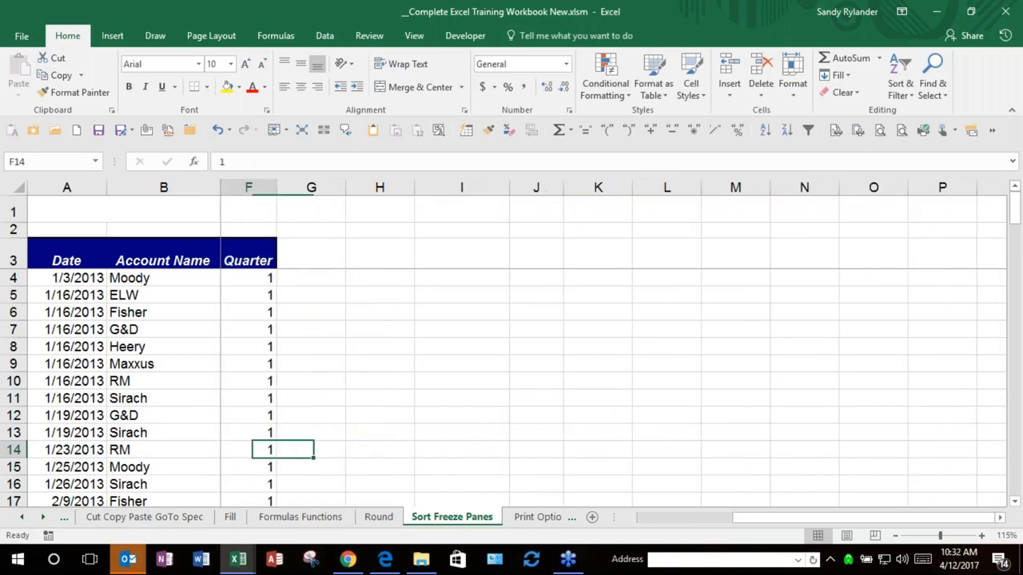
key(Left)
key(Left)
key(Left)
key(Left)
key(Left)
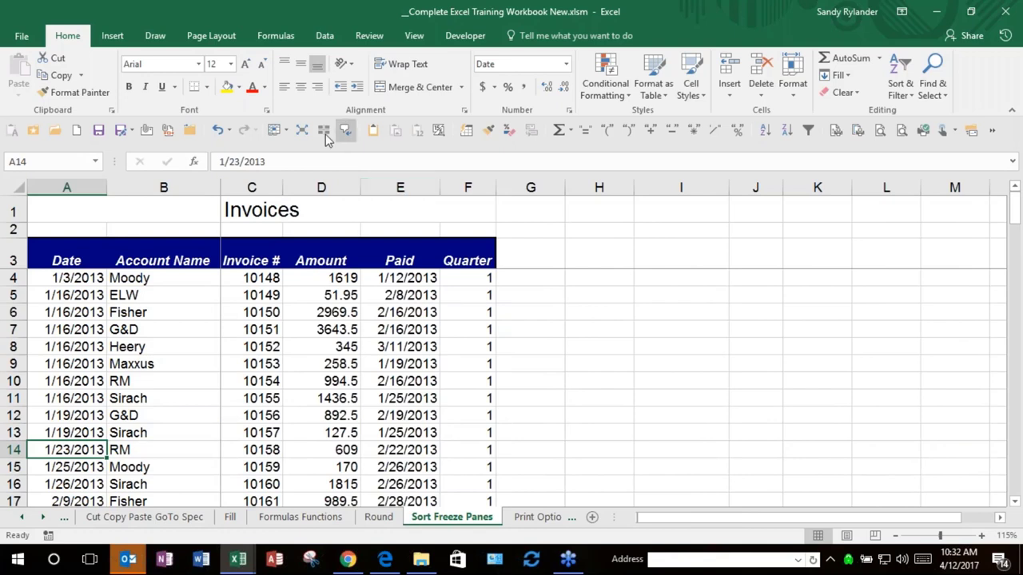
click(276, 130)
click(315, 150)
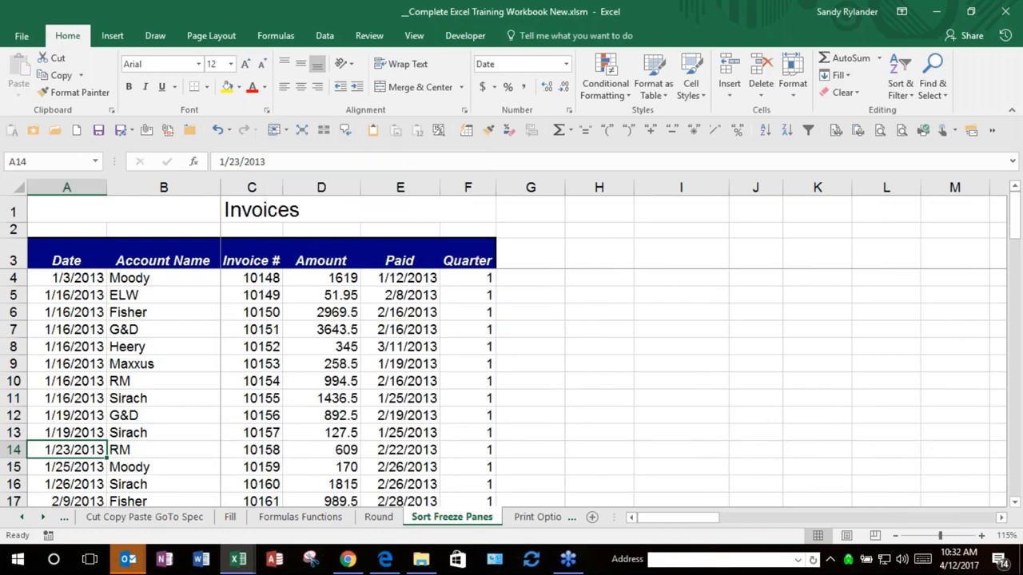
Step: Go to the Navigation Selection sheet and select the first table's current region
click(22, 519)
click(205, 523)
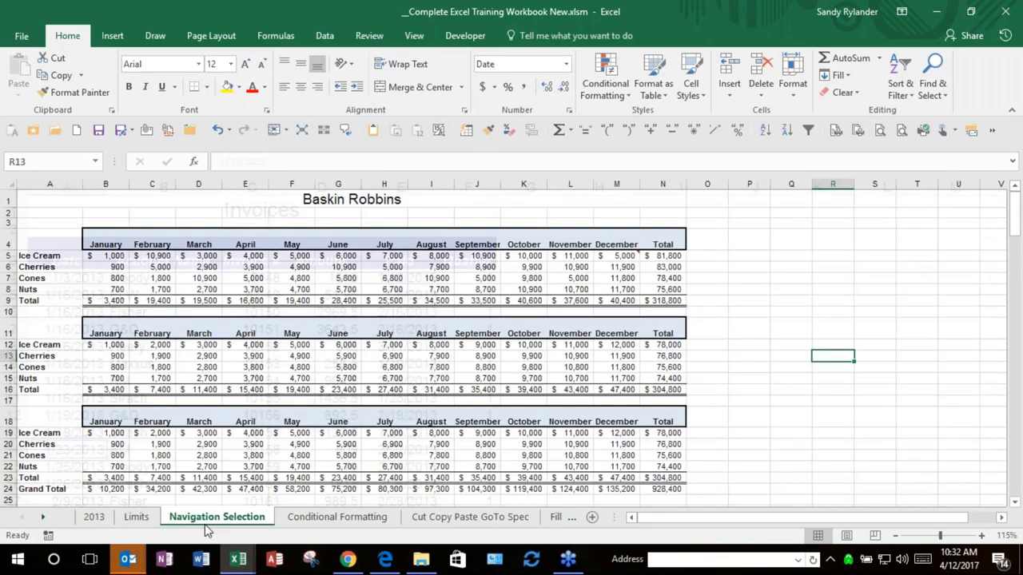
click(194, 270)
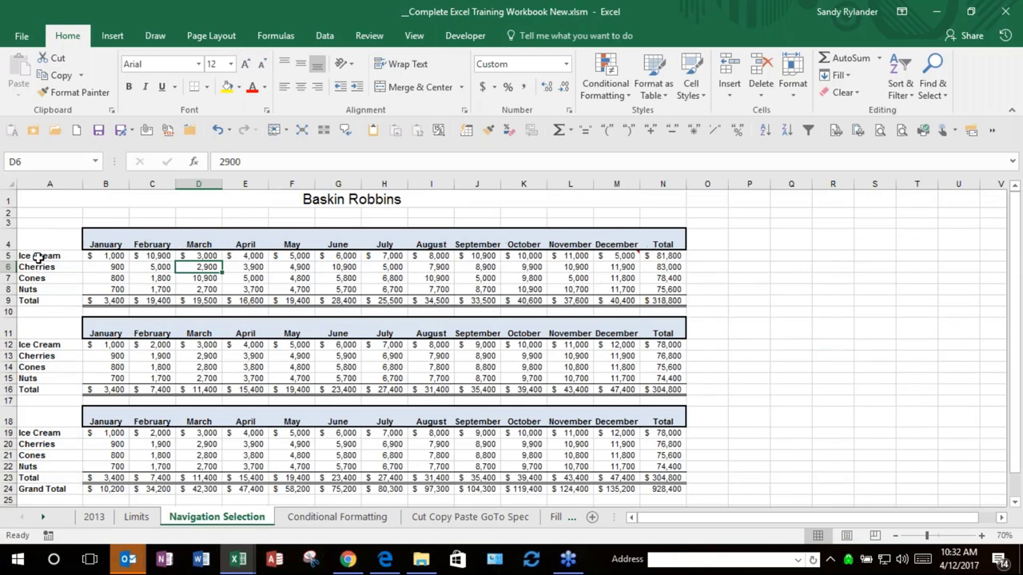
click(302, 136)
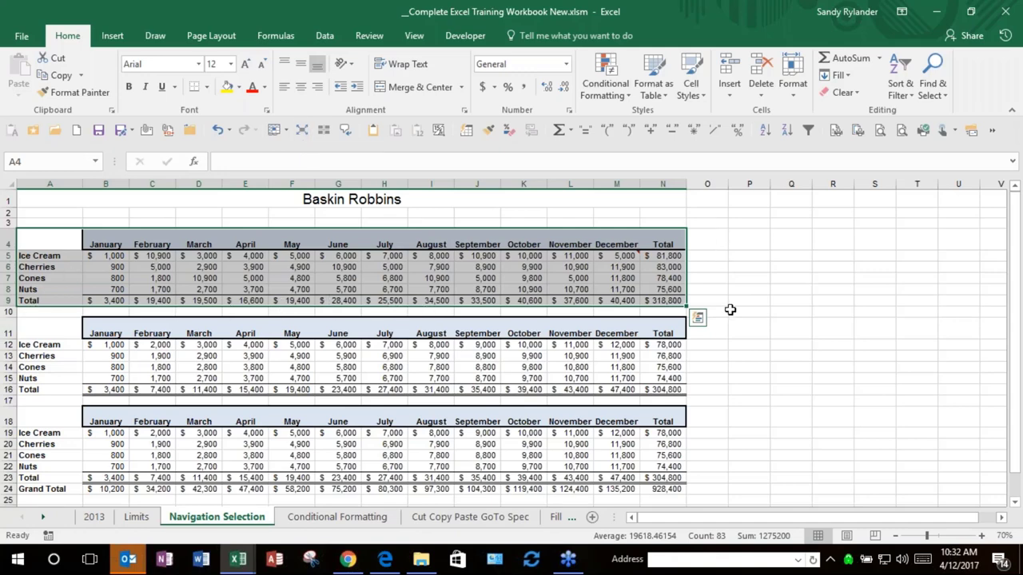
Step: Select the second and third Baskin Robbins tables from A11 to N24
click(386, 345)
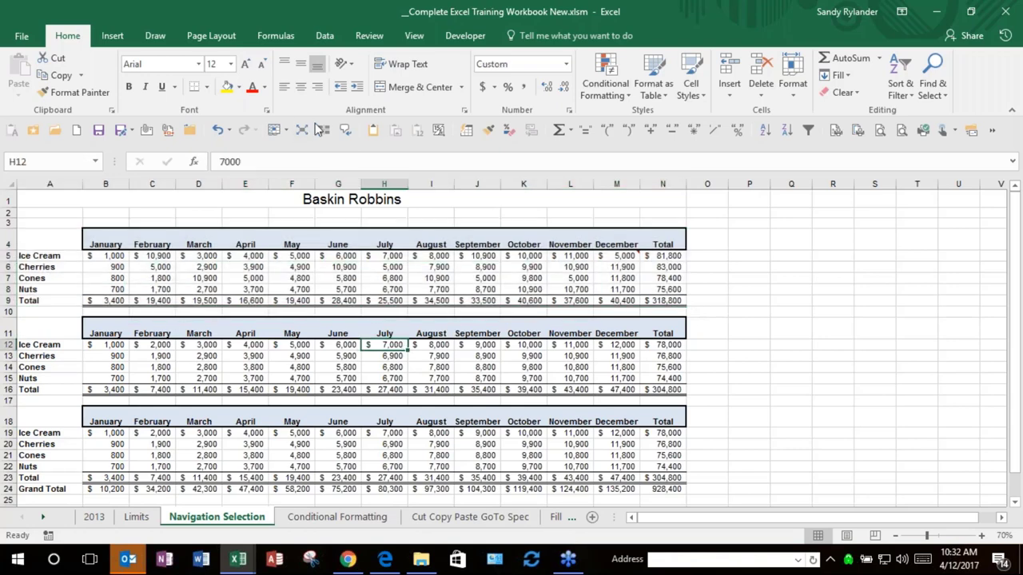
click(748, 309)
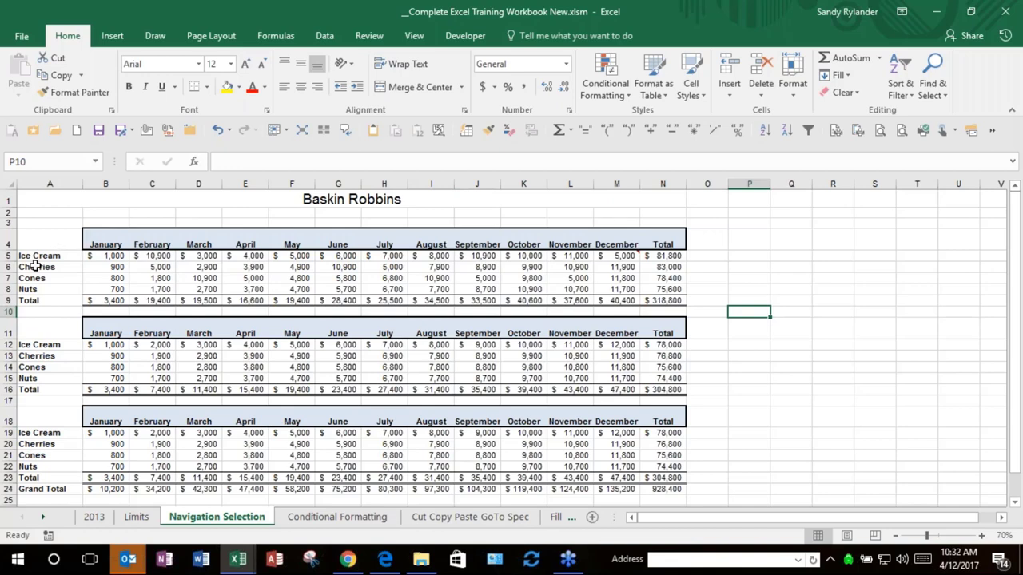
click(31, 324)
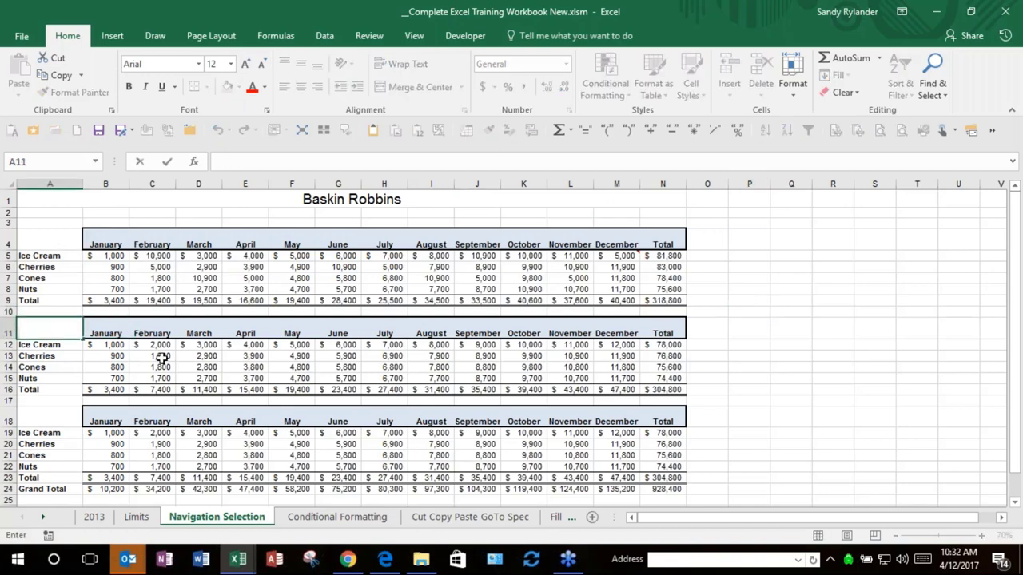
key(Escape)
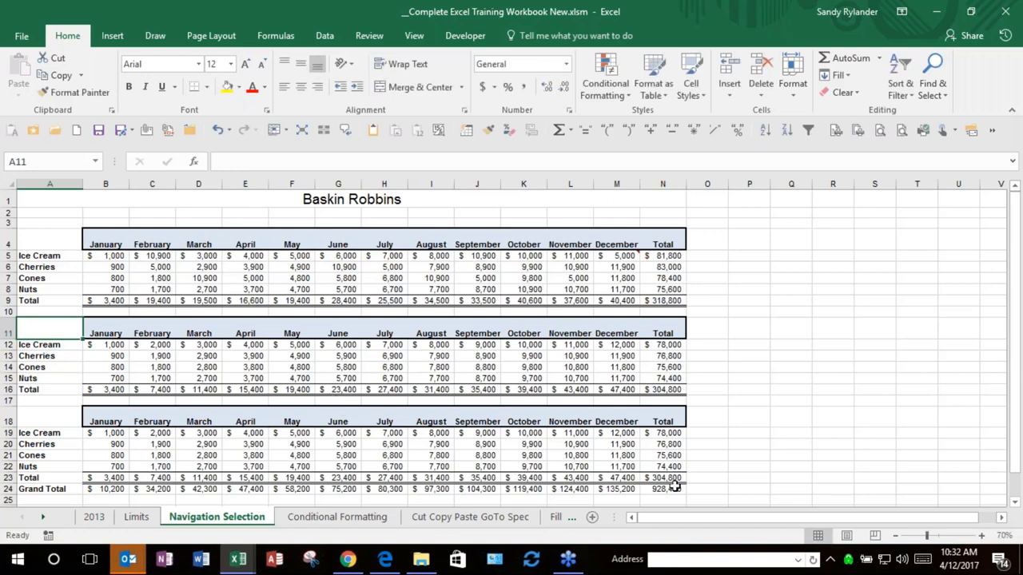
shift+click(668, 493)
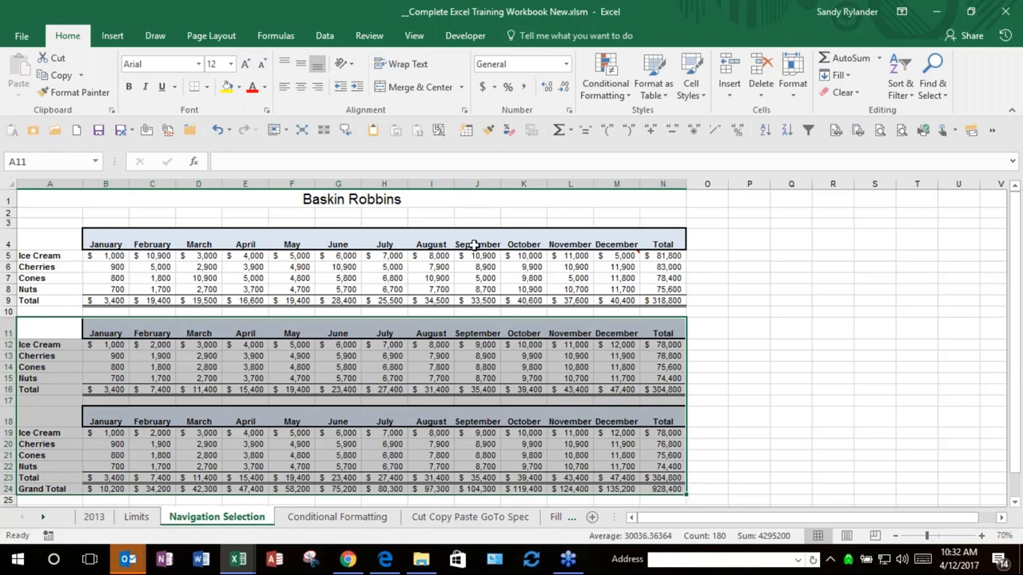
Step: Use Clear Formats on A11:N24 to leave plain values, then select cell A4
click(853, 93)
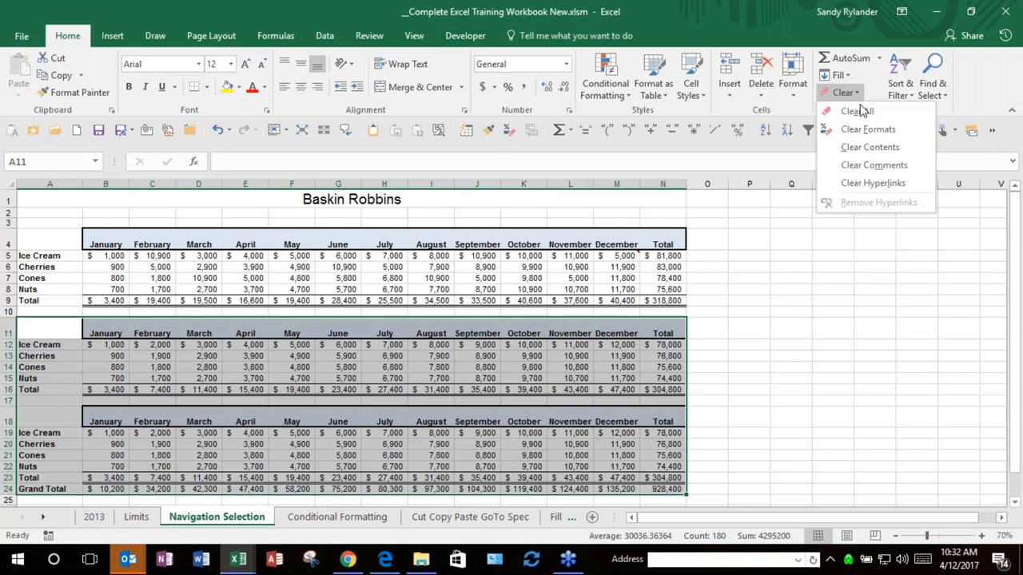
click(867, 129)
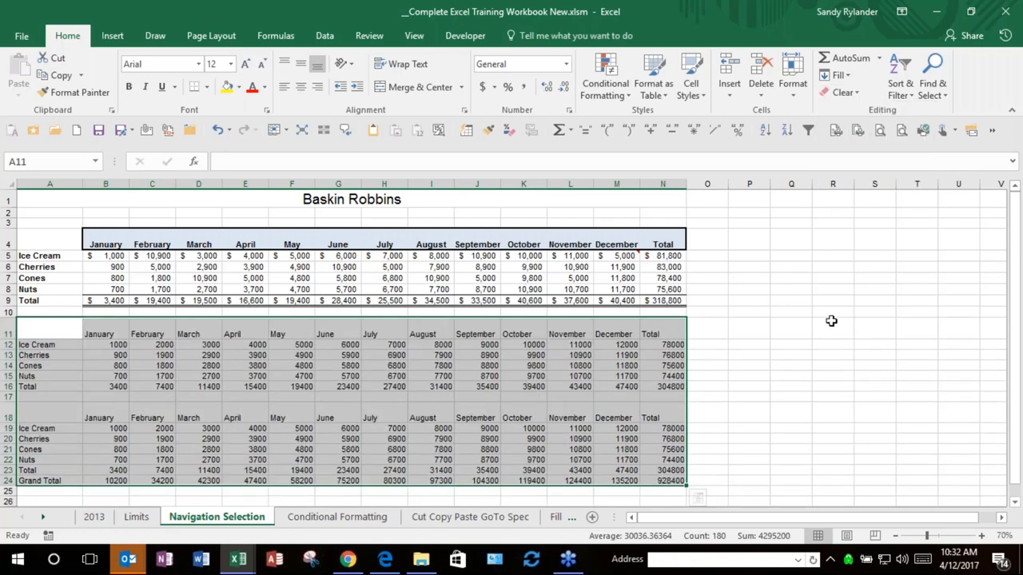
click(49, 242)
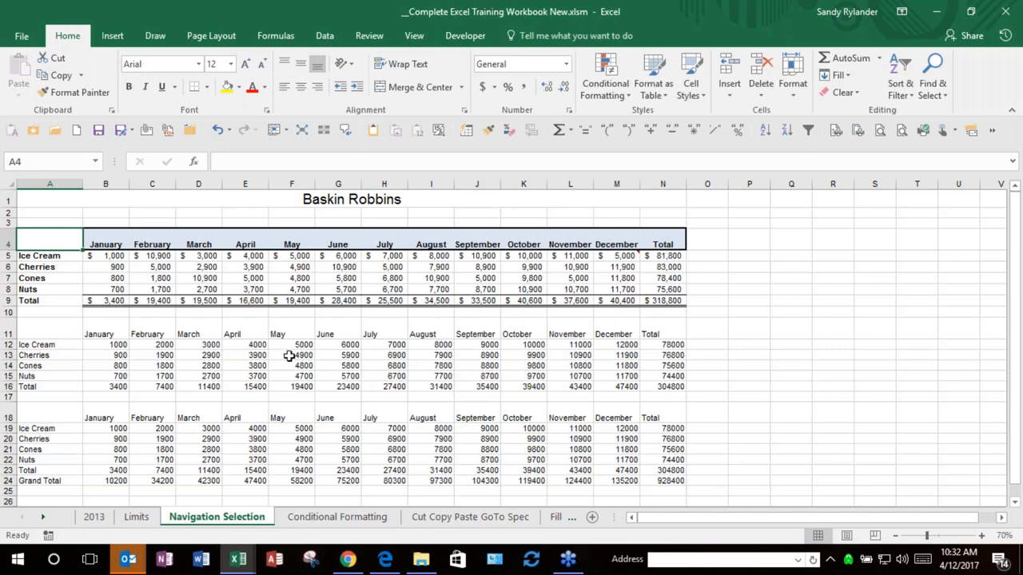
Step: Try Format Painter from the first table onto the second, then undo it
click(324, 275)
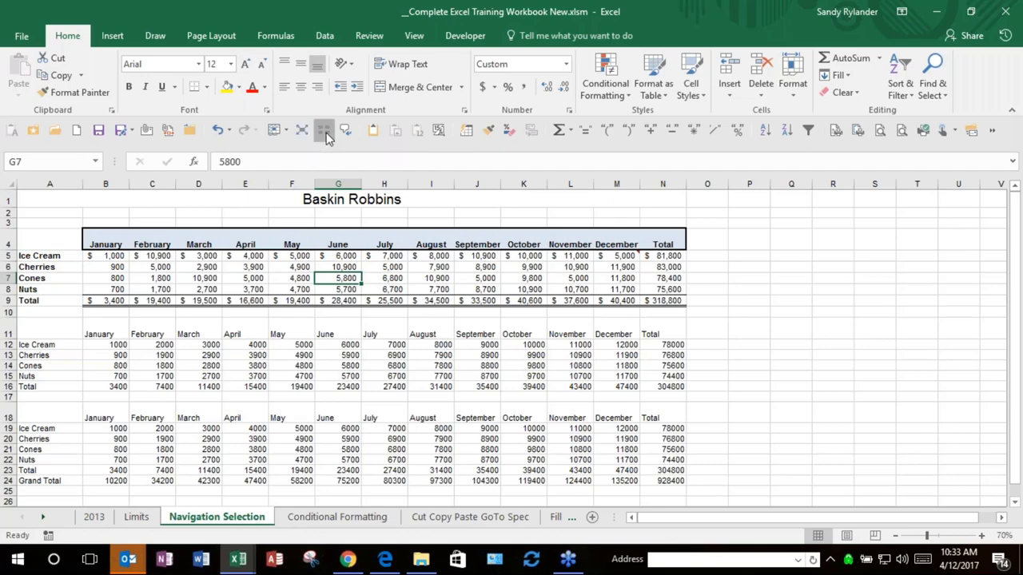
click(305, 127)
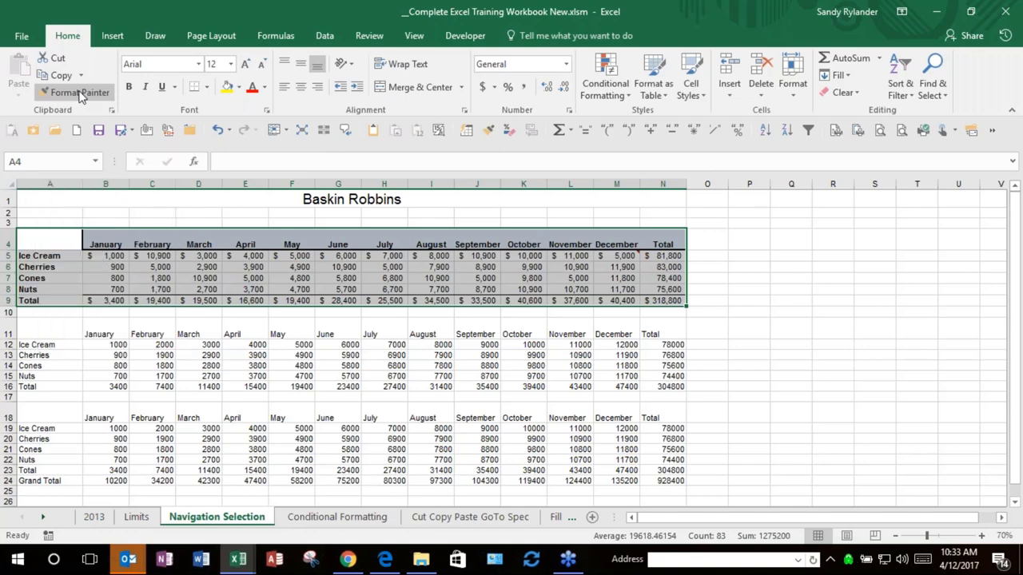
click(79, 94)
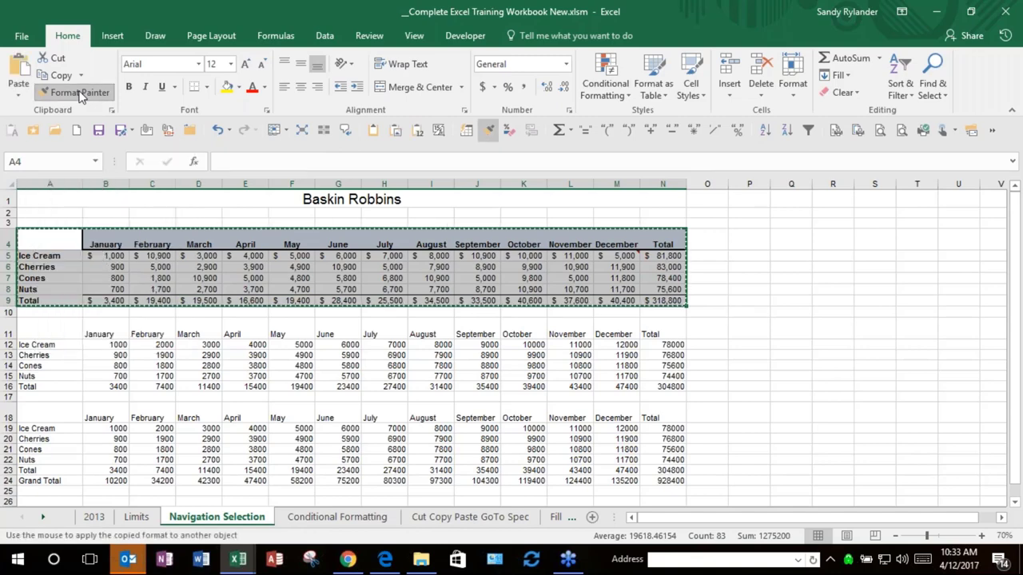
click(44, 329)
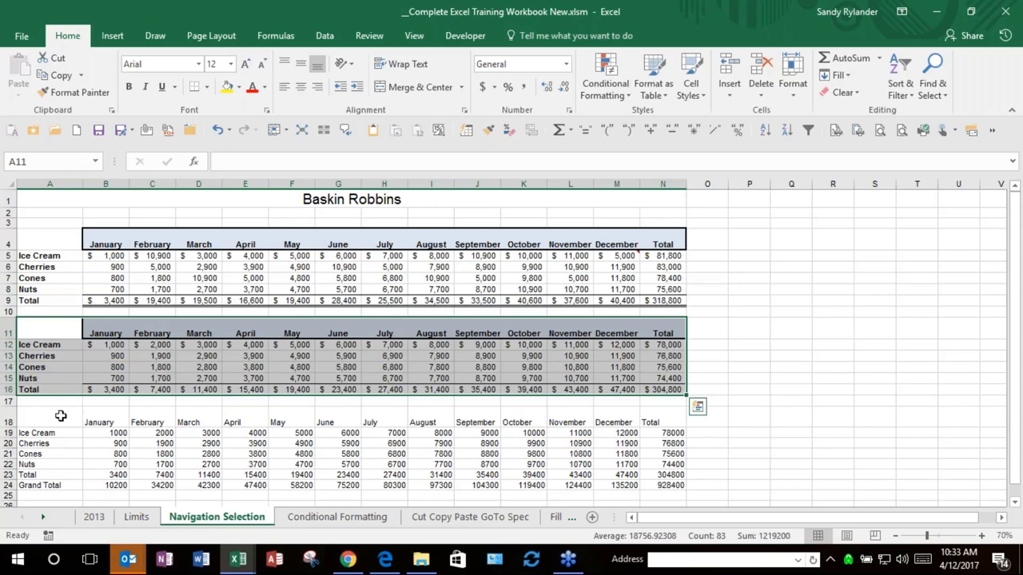
key(ctrl+z)
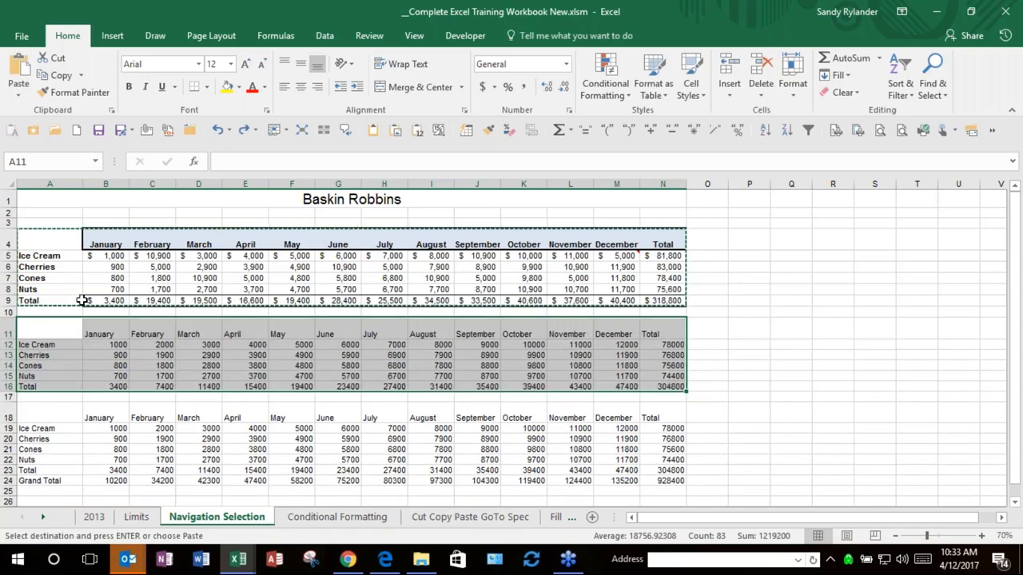
click(70, 93)
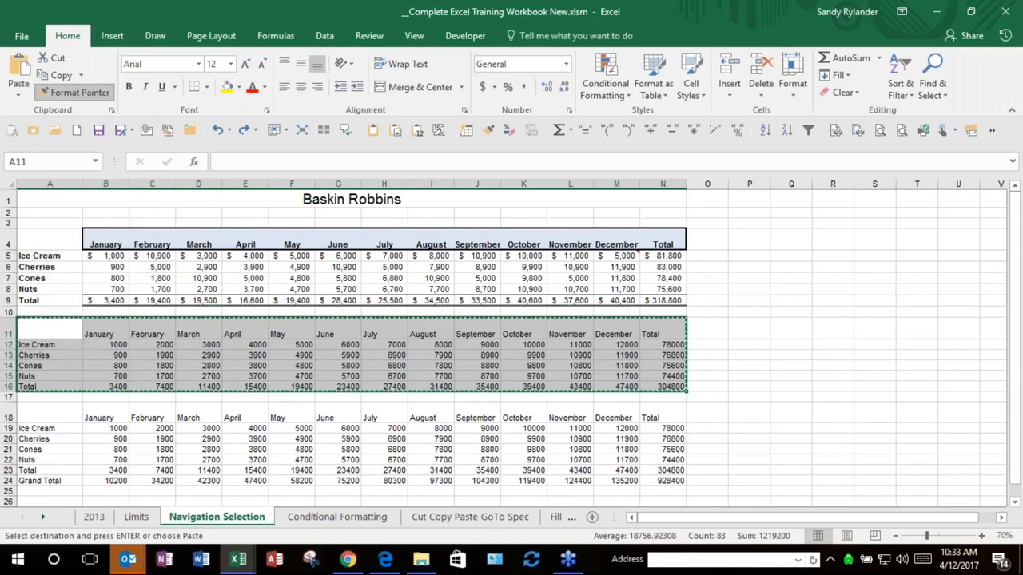
click(46, 324)
Step: Paint A4:N9's formatting onto A11:N16 and A18:N23 with a locked Format Painter
click(62, 236)
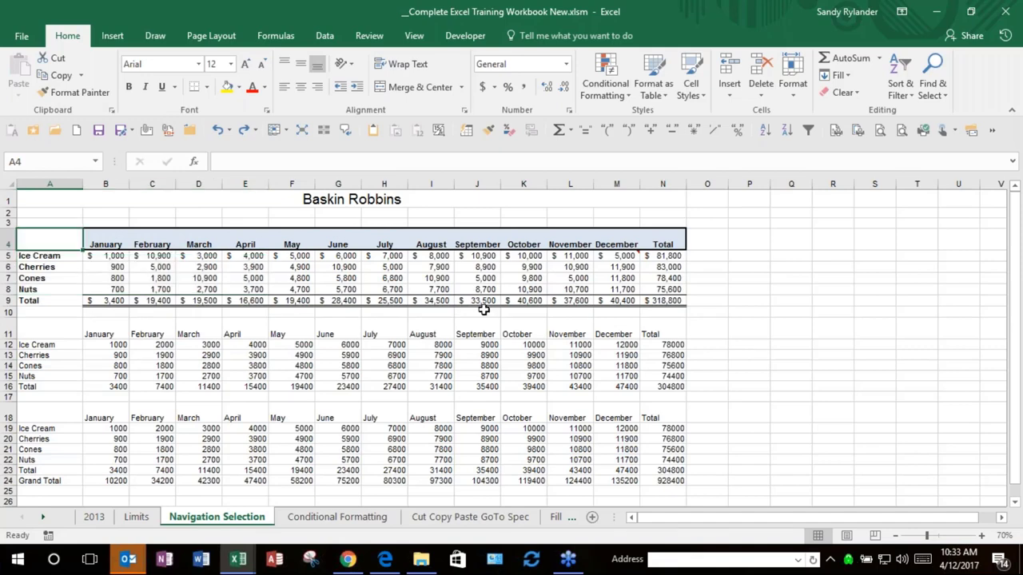
drag(667, 299, 667, 300)
click(70, 93)
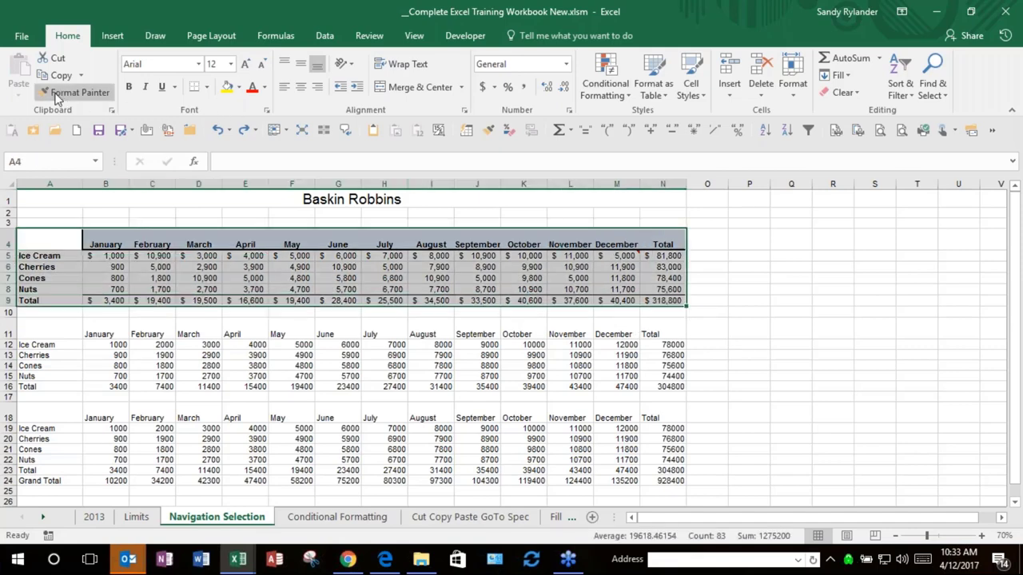
click(49, 327)
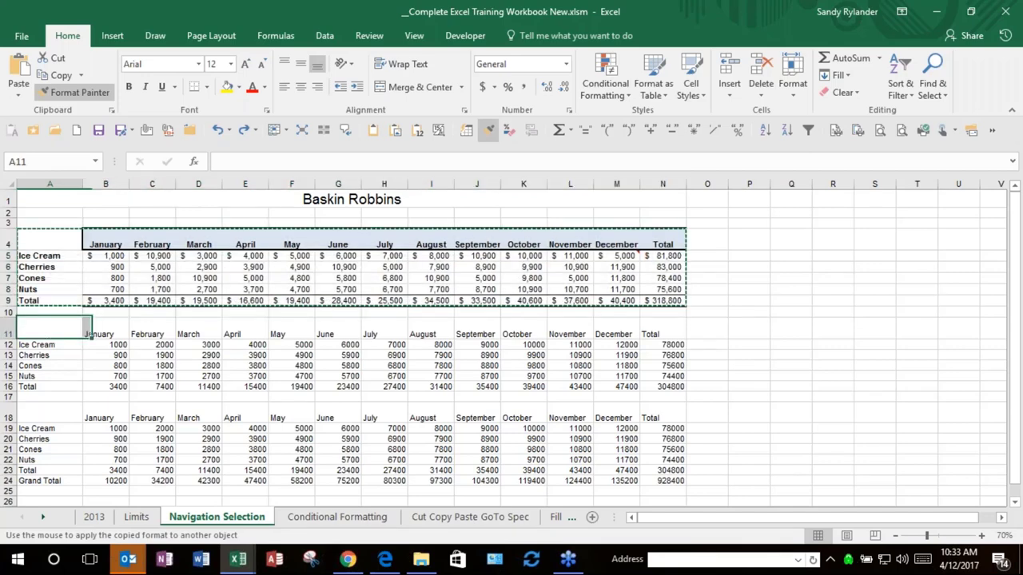
click(58, 411)
drag(58, 412, 662, 477)
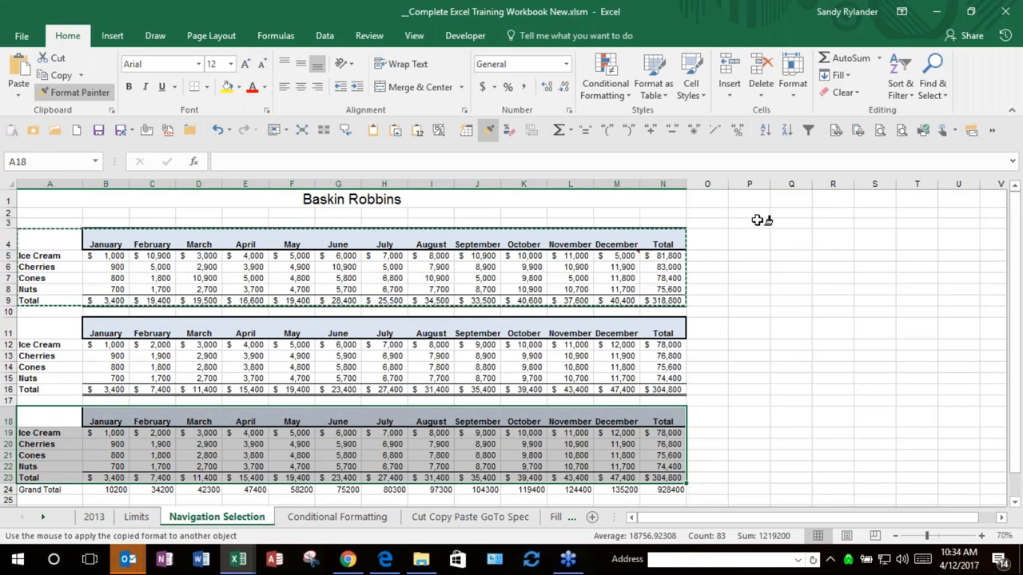
click(91, 94)
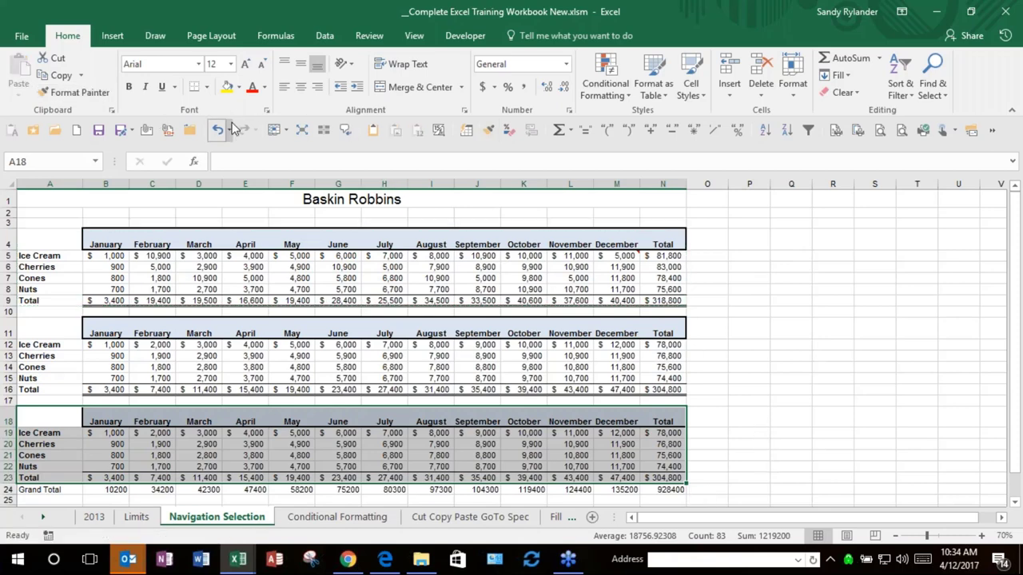
Step: Select the first and second table regions with Ctrl+A and open the Clipboard pane
click(210, 281)
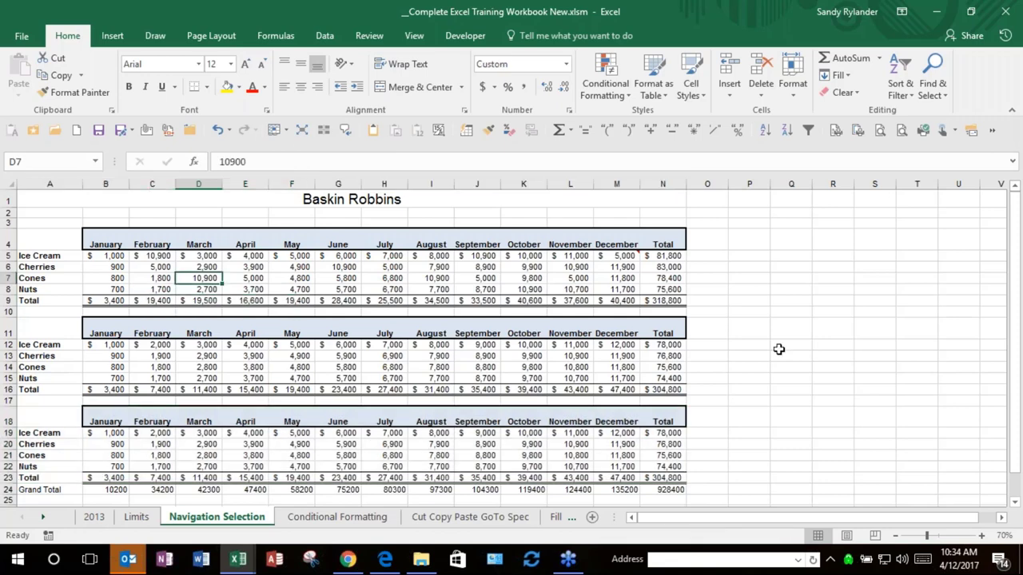
key(ctrl+a)
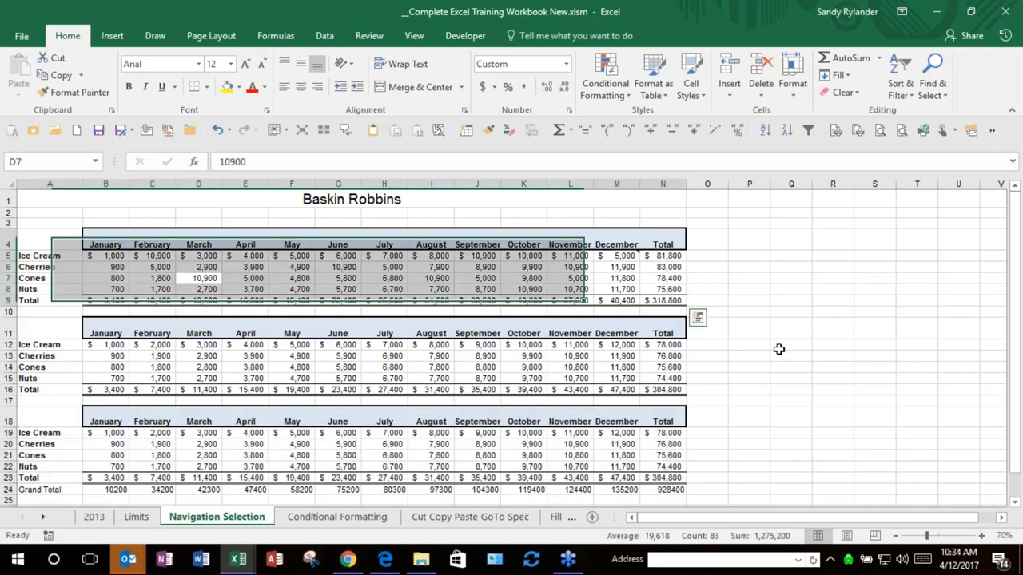
click(422, 355)
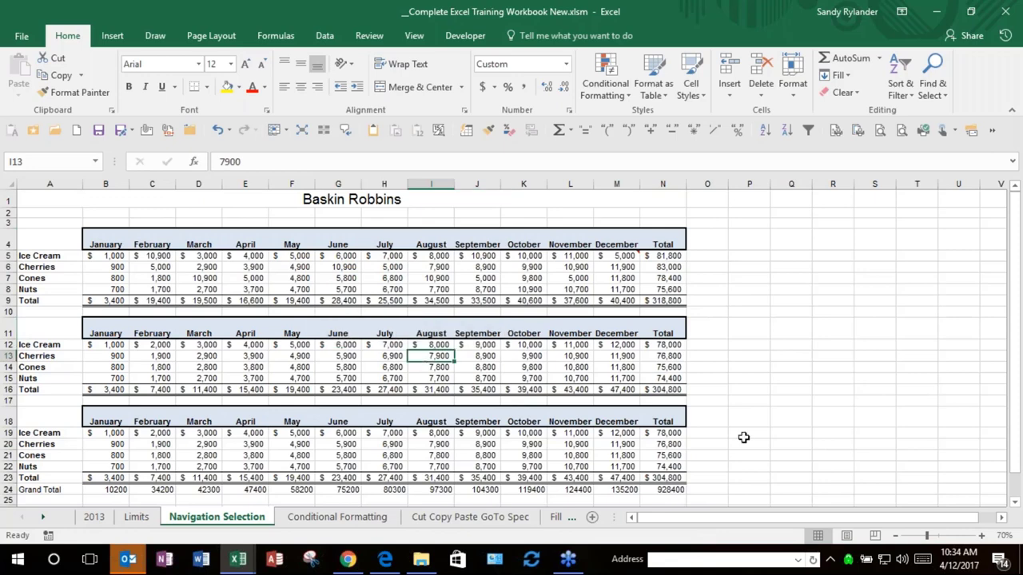
key(ctrl+a)
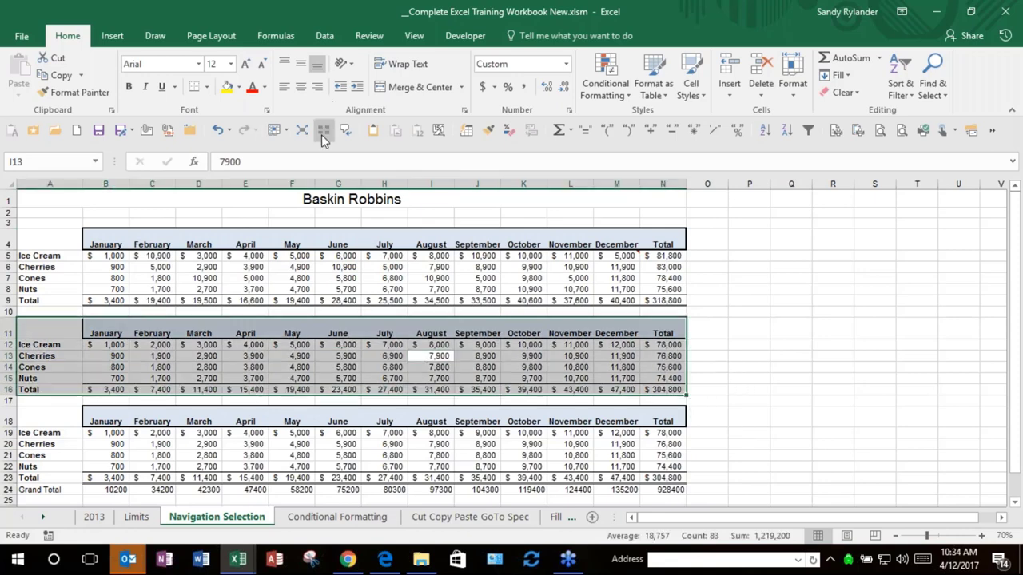
click(372, 132)
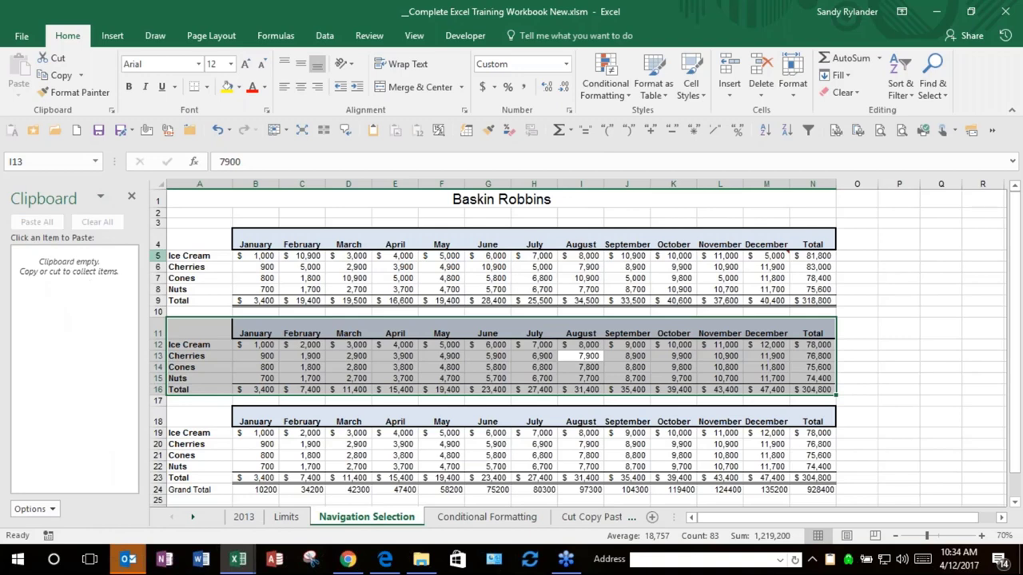
drag(196, 240, 304, 267)
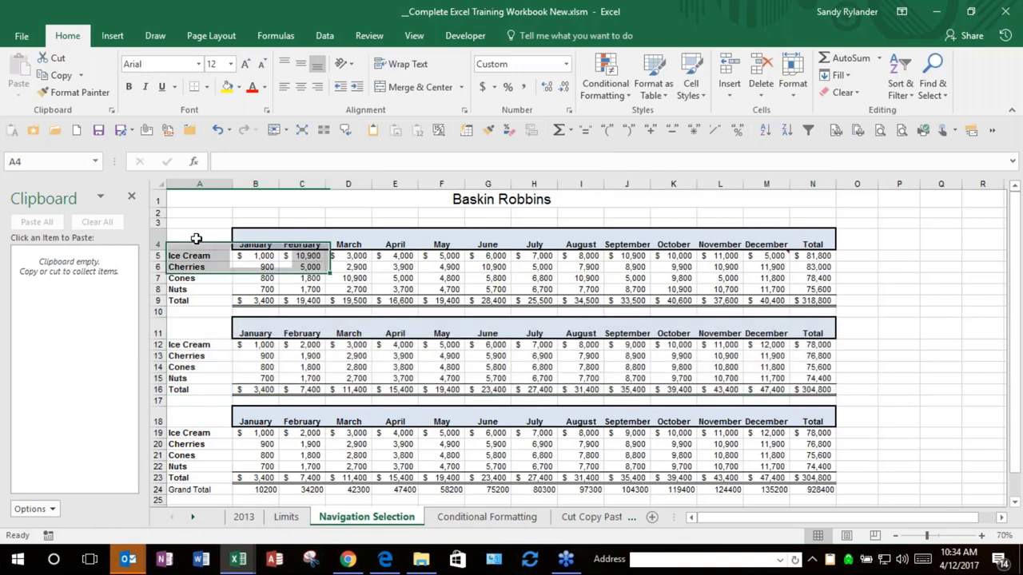
click(195, 241)
drag(506, 276, 342, 255)
key(Left)
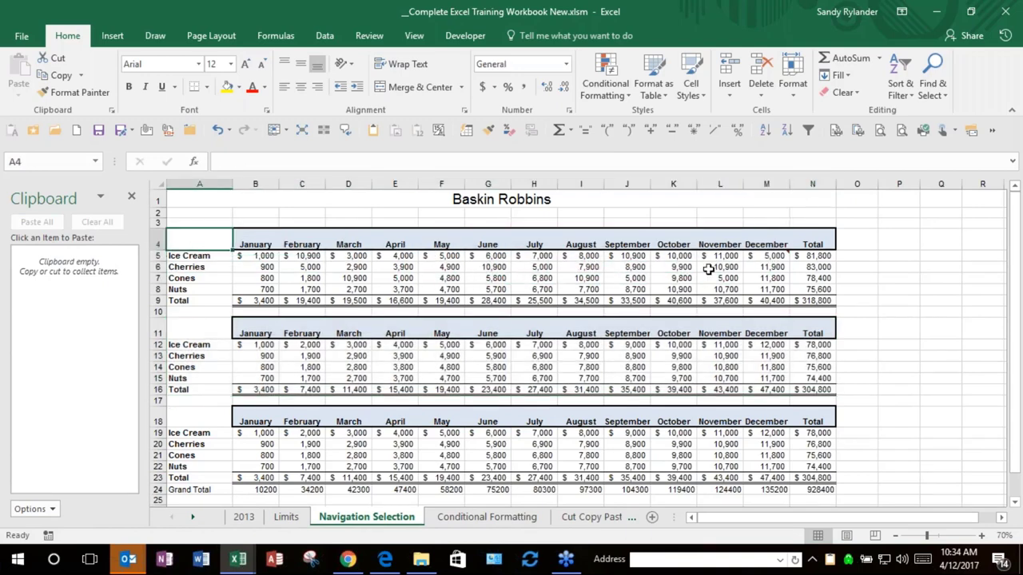
Step: Copy the month header row A4:N4, then the Cherries and Cones rows
shift+click(810, 237)
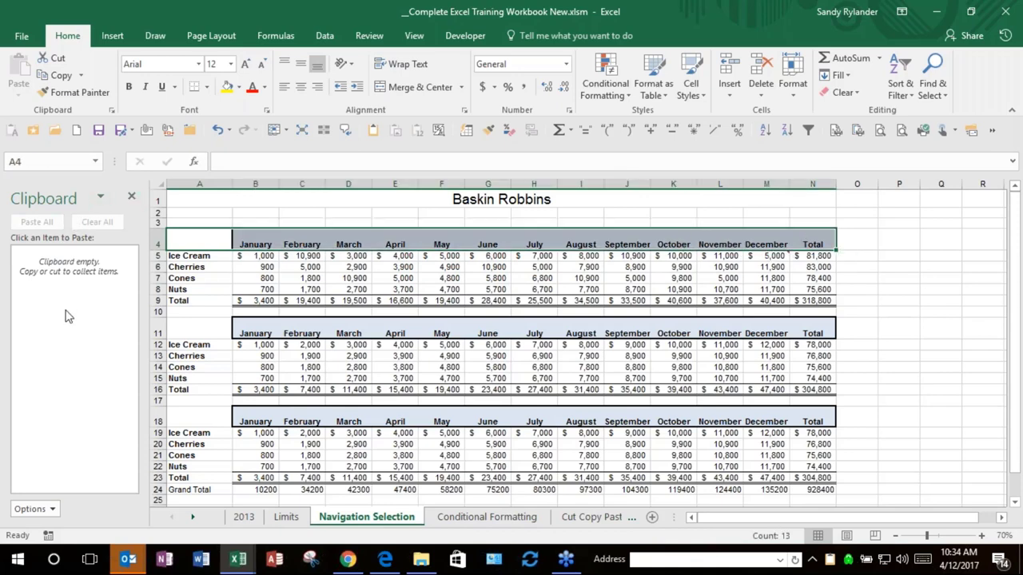
key(ctrl+c)
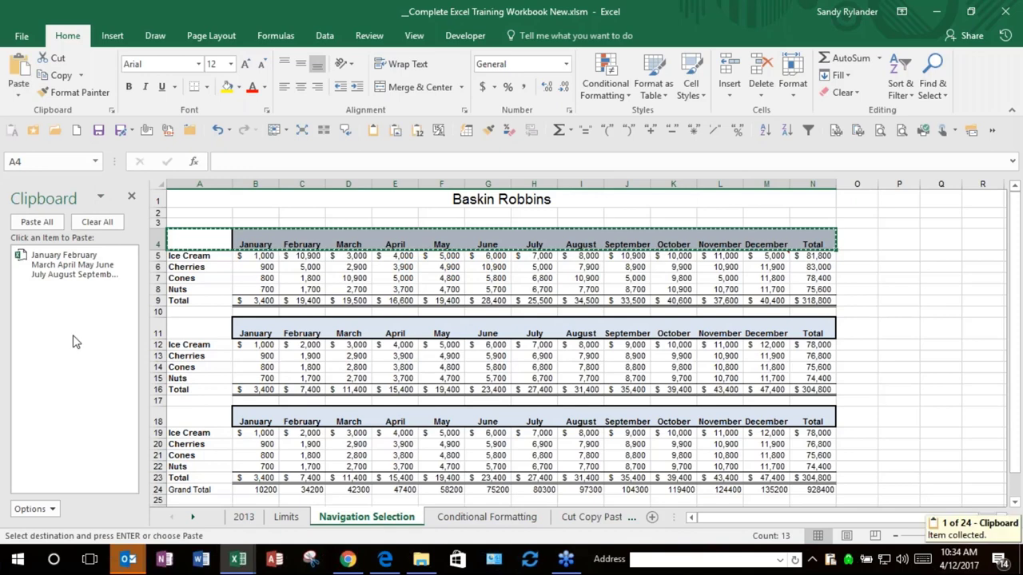
click(185, 266)
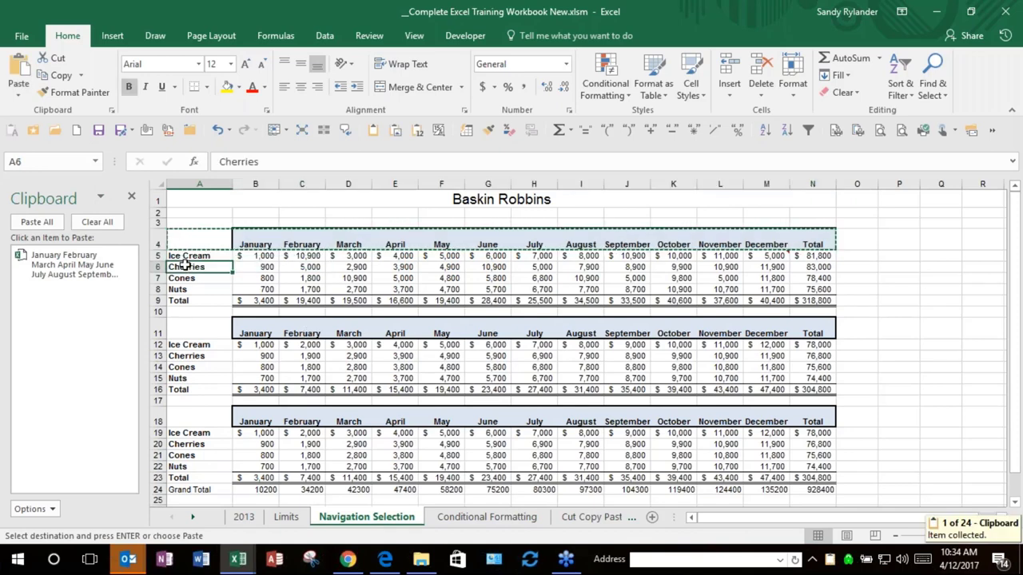
shift+click(812, 278)
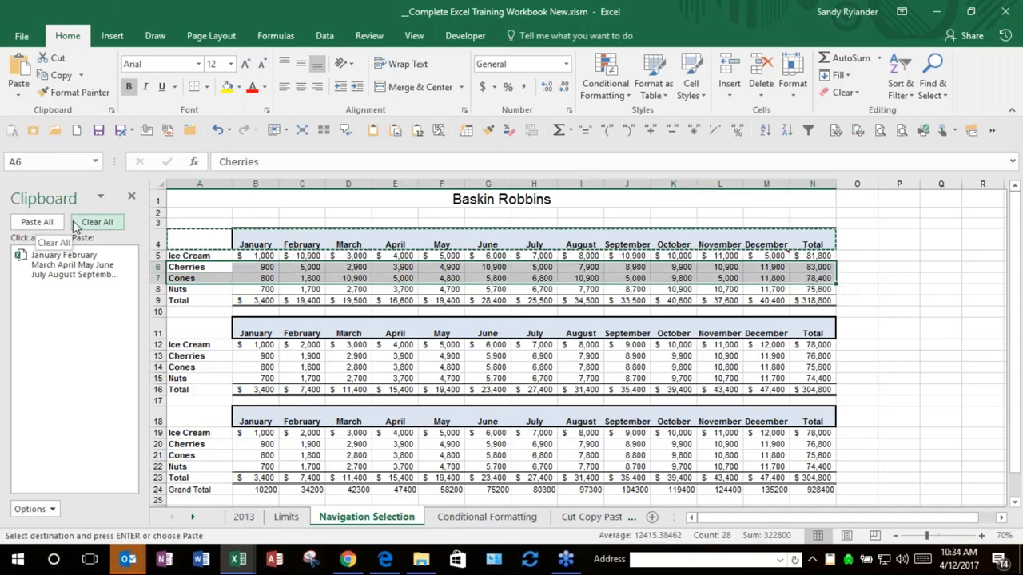
key(ctrl+c)
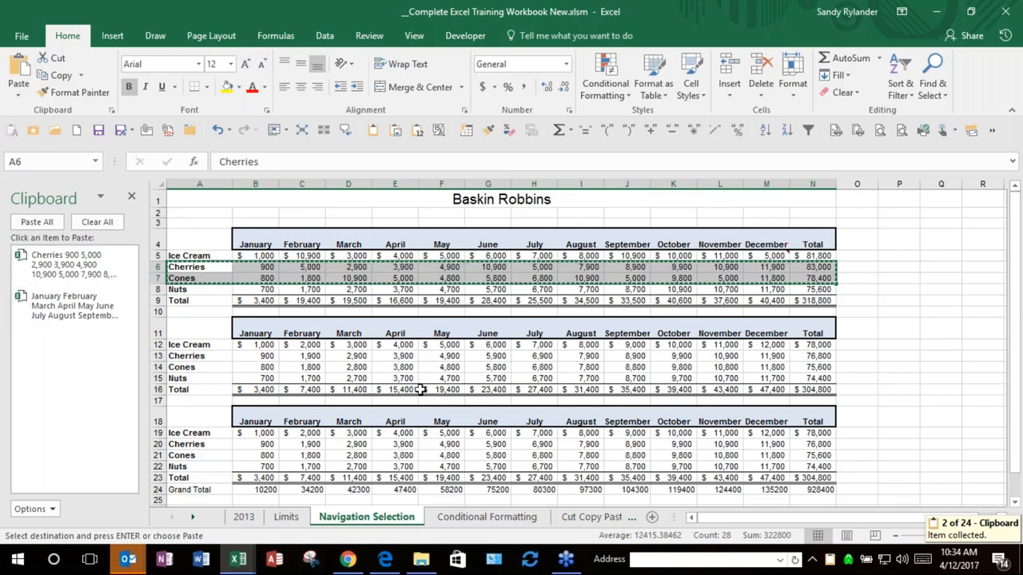
Step: Paste the month header into A34 and the Cherries and Cones rows into A35 from the Clipboard
scroll(421, 386, down, 2)
scroll(422, 386, down, 3)
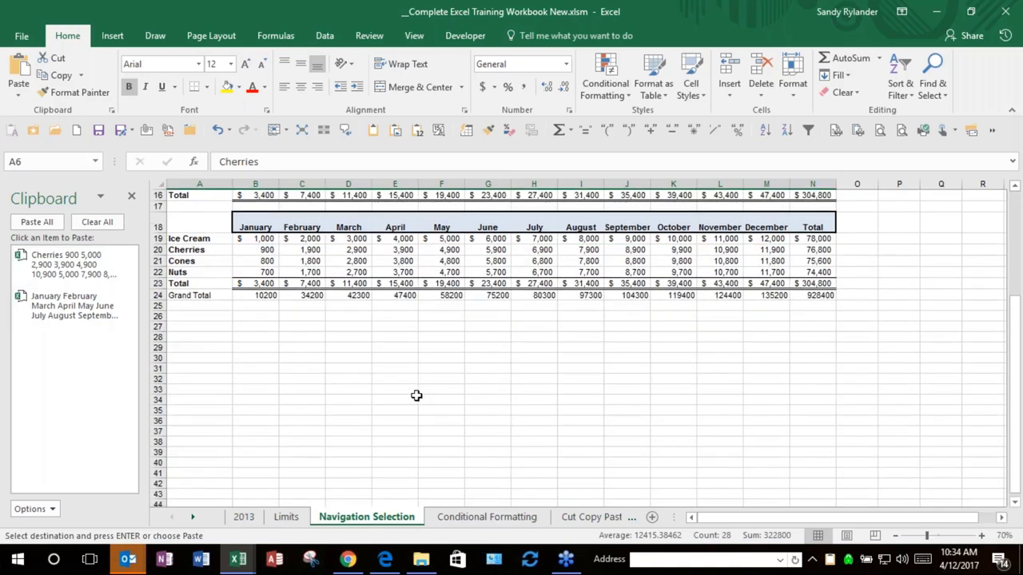
click(198, 400)
click(70, 301)
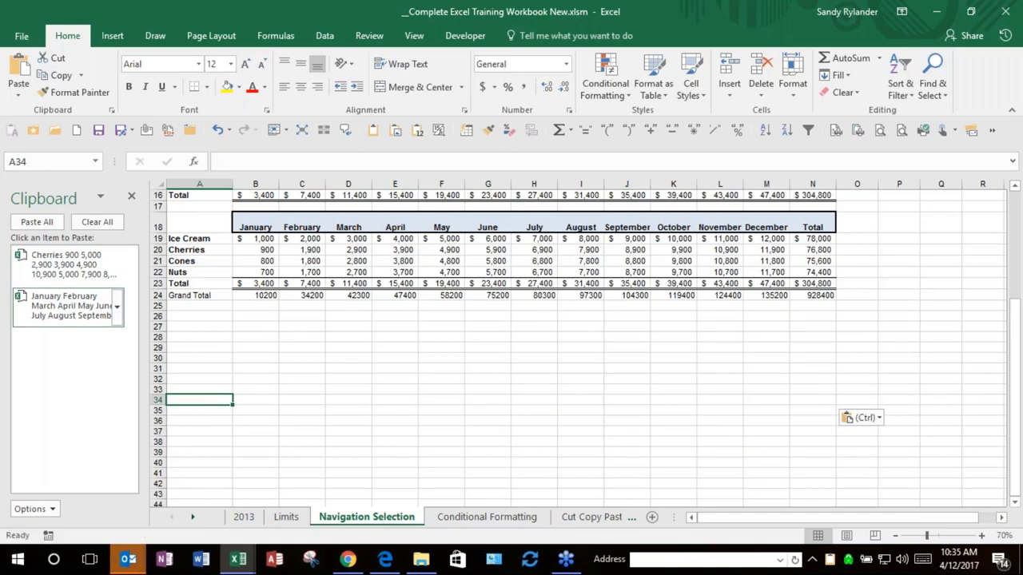
click(192, 414)
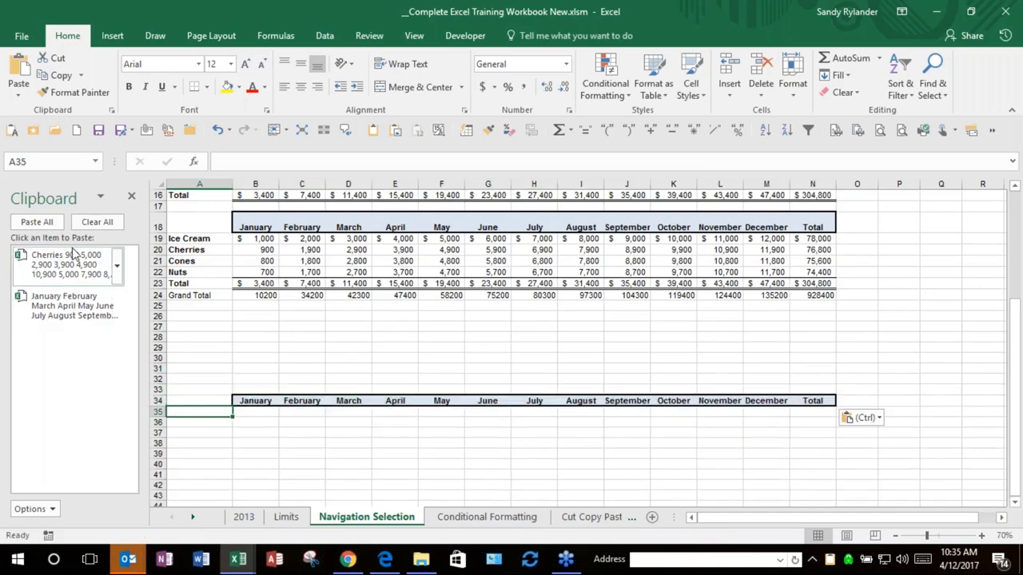
click(71, 272)
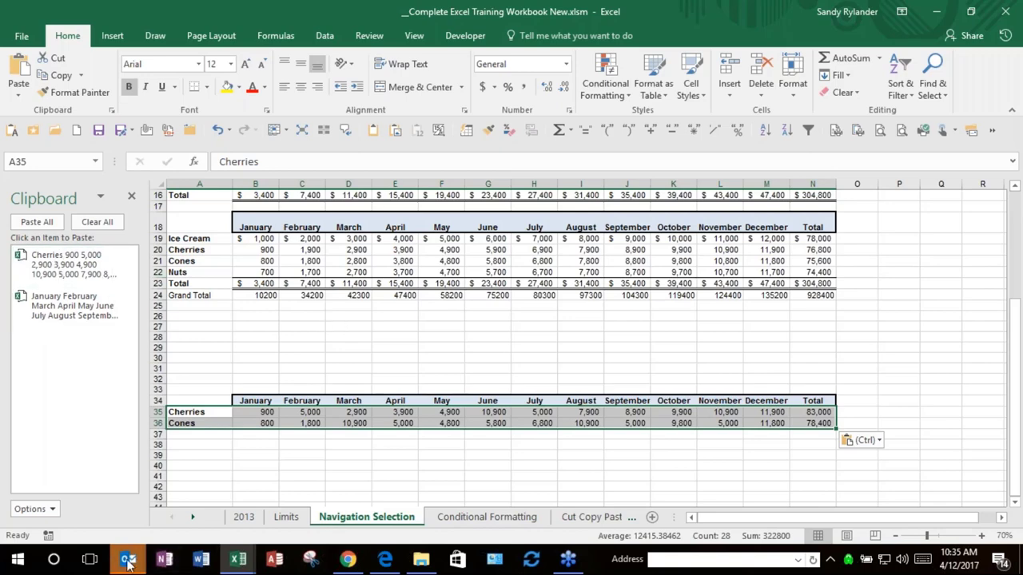
mouse_move(128, 559)
click(109, 491)
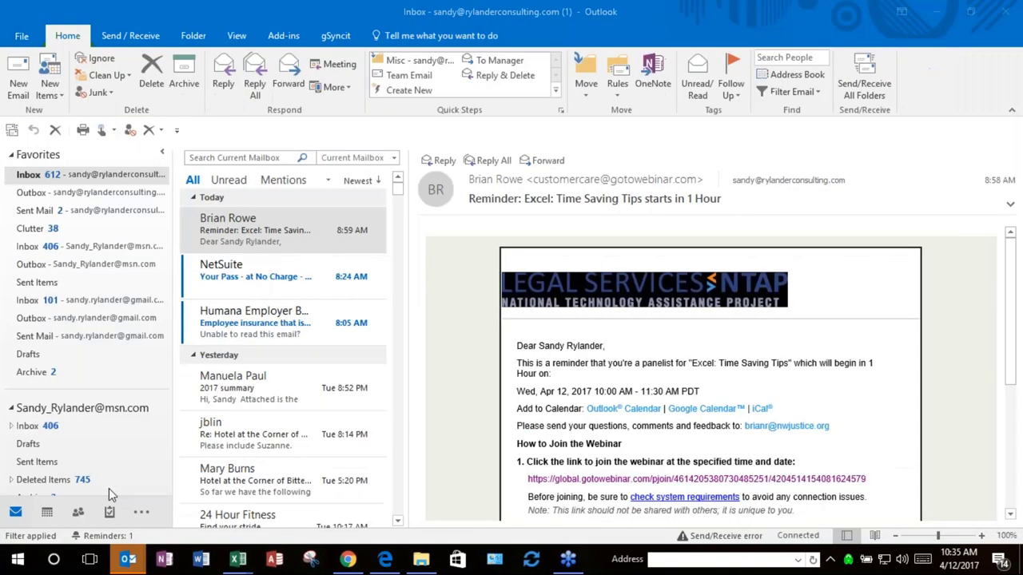
click(18, 83)
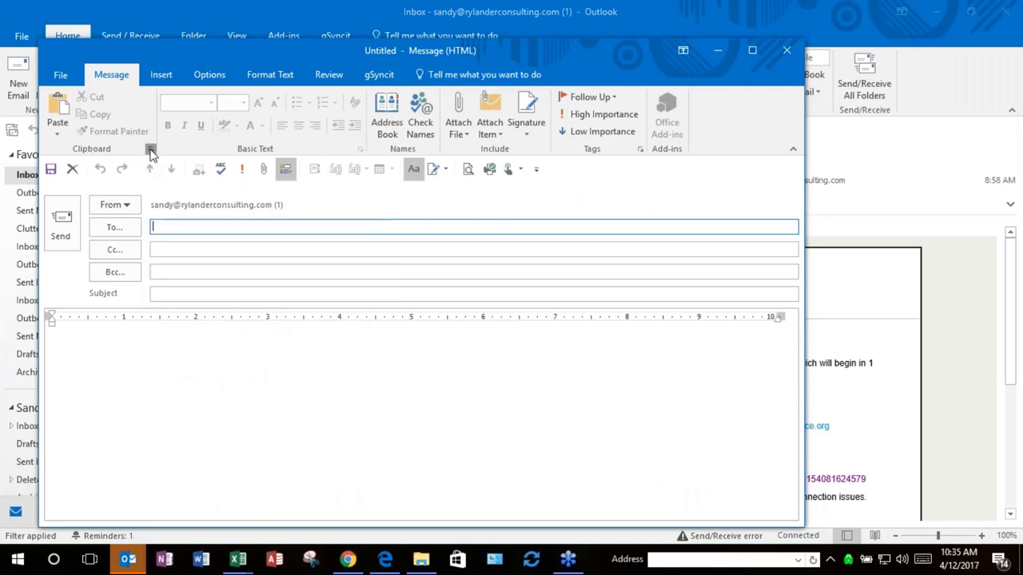
click(151, 150)
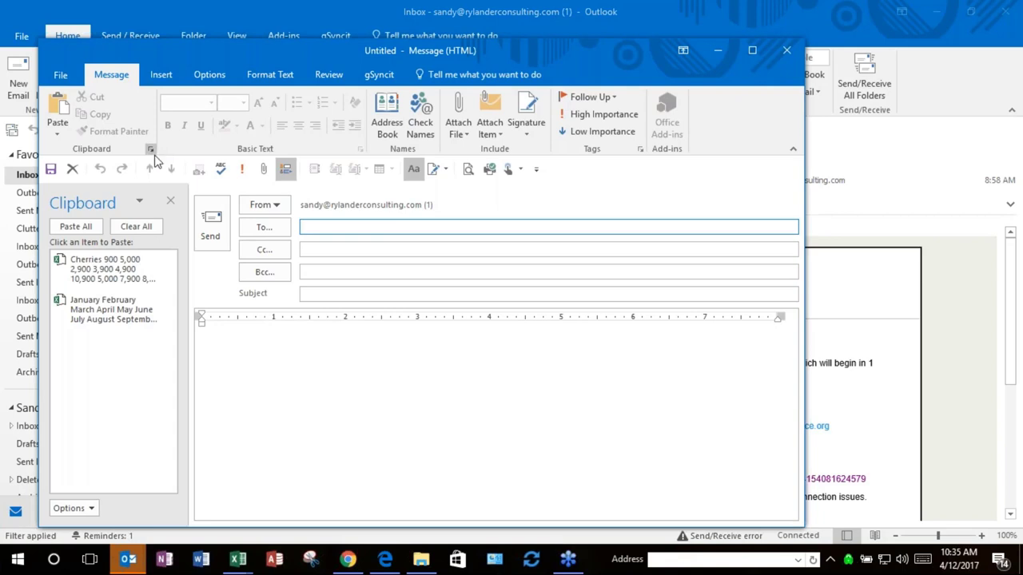
click(247, 354)
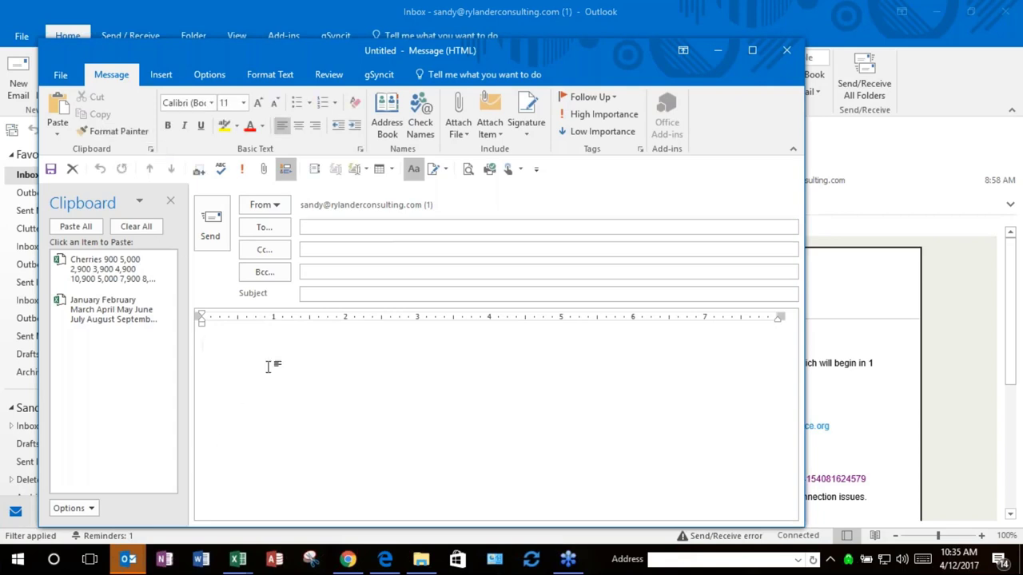
click(143, 319)
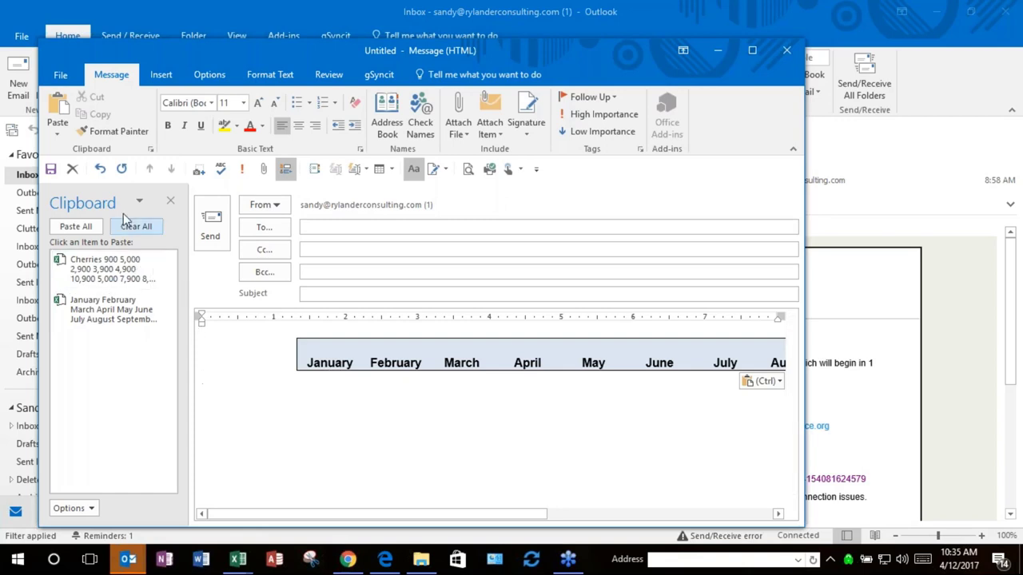
click(118, 266)
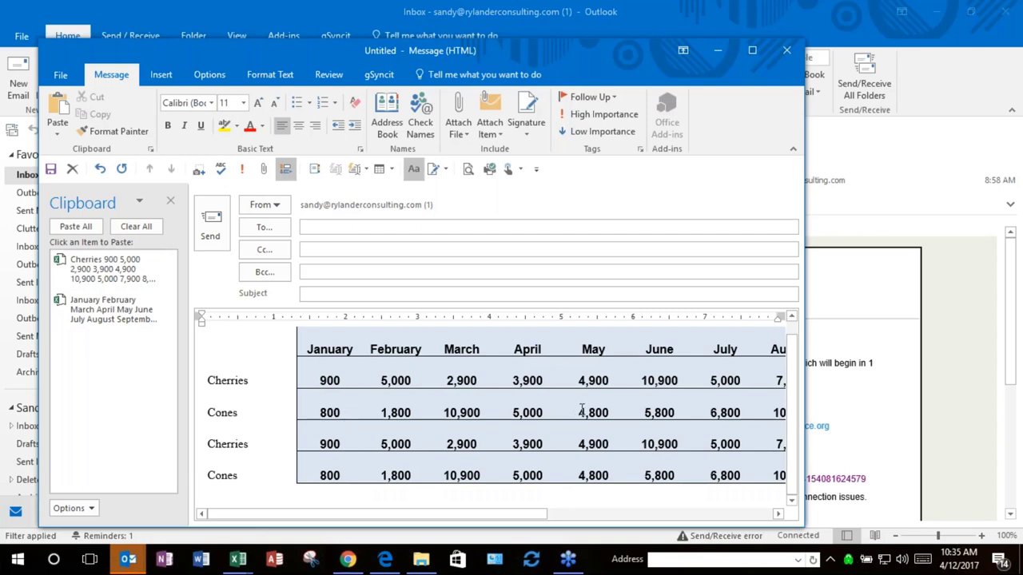
click(787, 50)
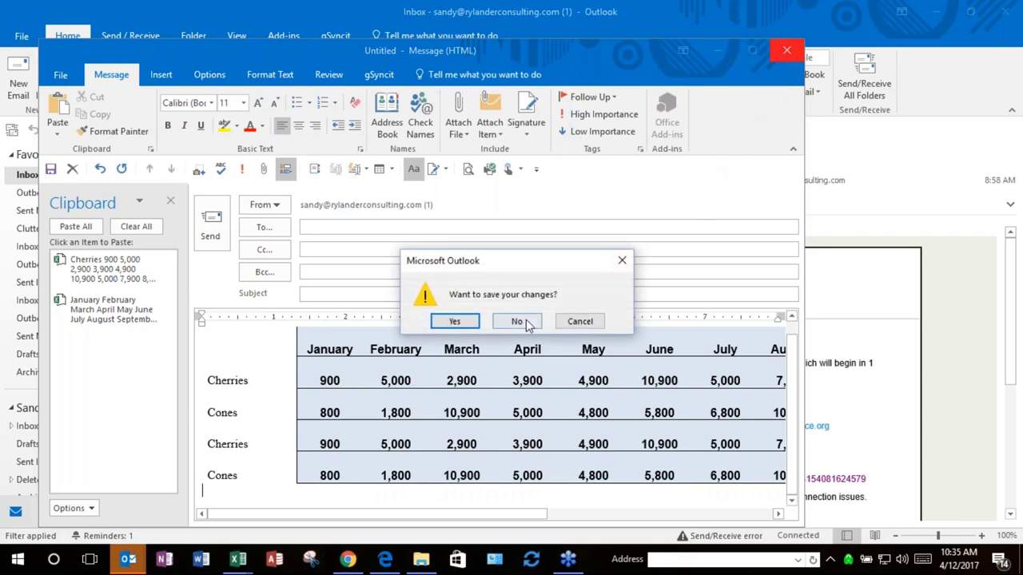
click(516, 319)
key(alt+Tab)
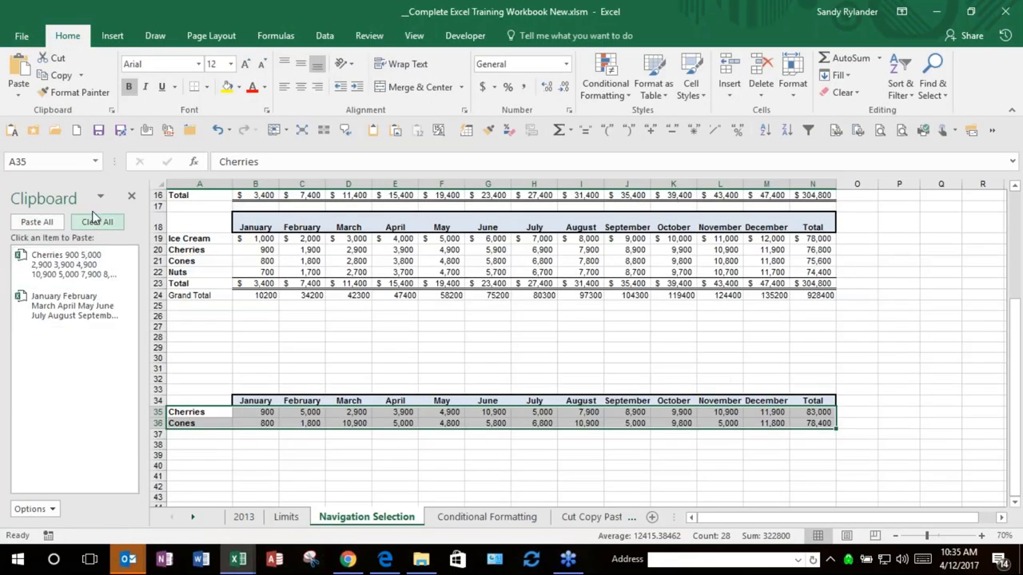
Step: Close the Clipboard pane, scroll back to the top, and select cell P5
click(131, 198)
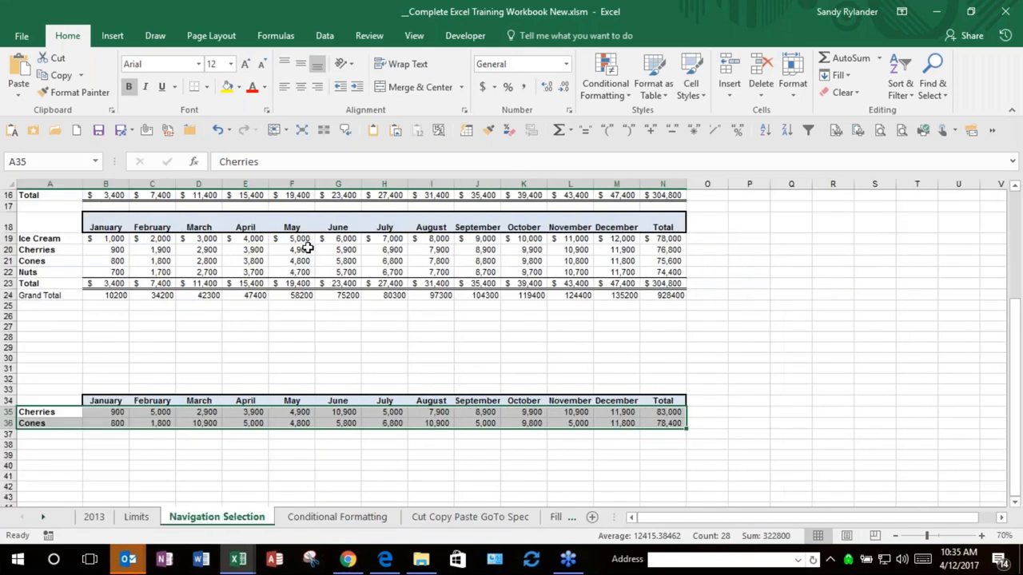
scroll(277, 267, up, 4)
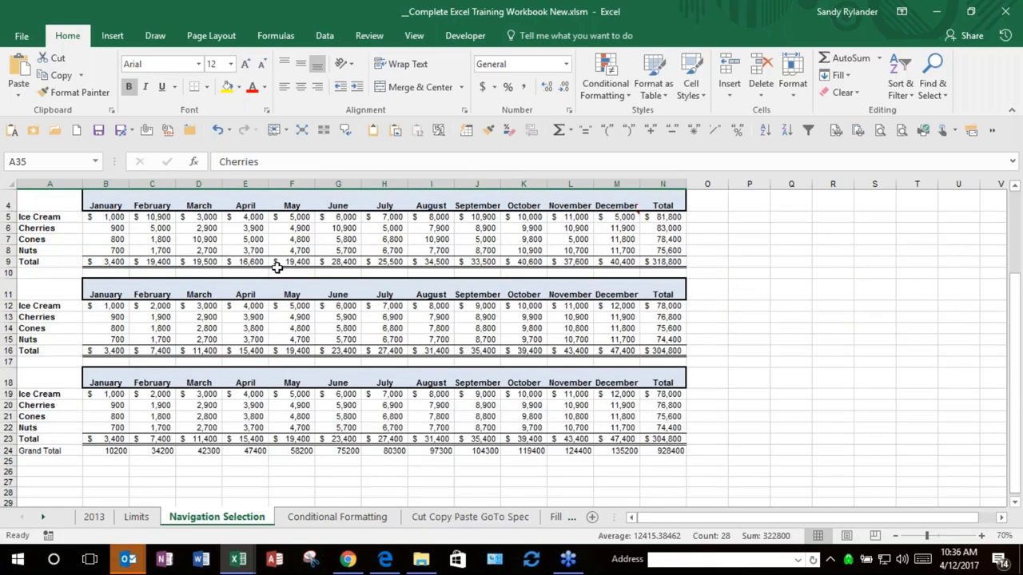
scroll(276, 267, up, 1)
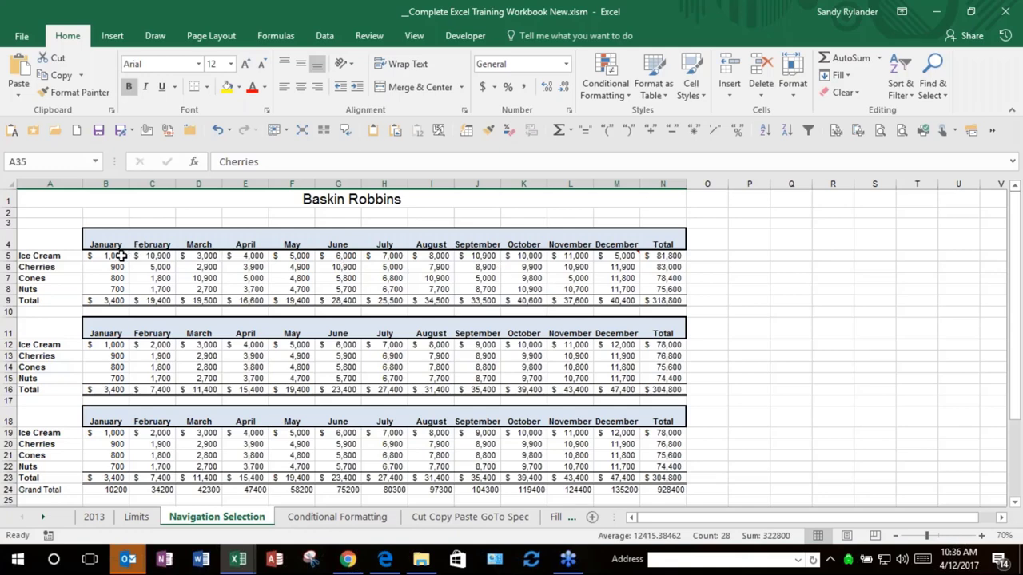
click(740, 255)
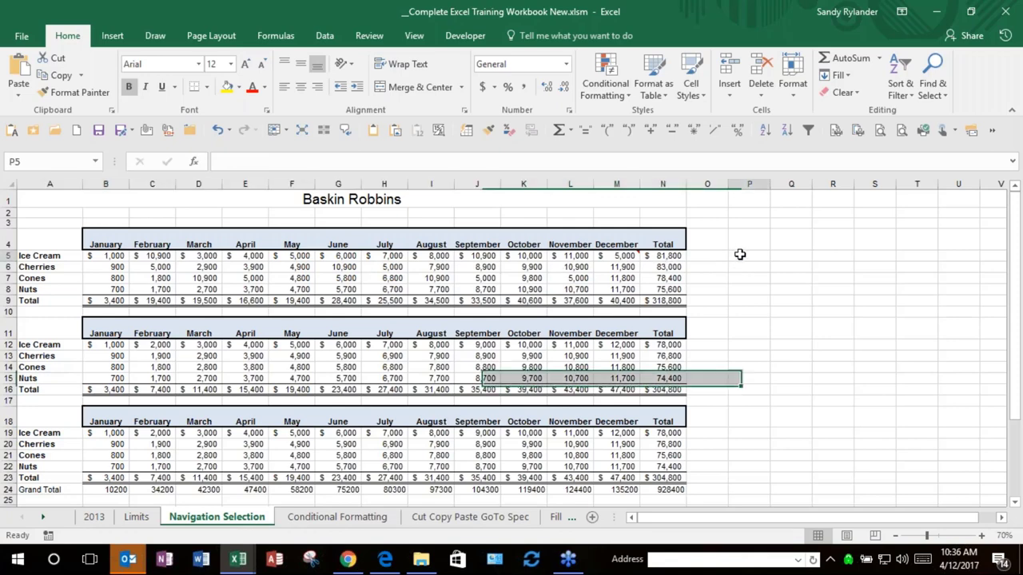
Step: Enter the value 2 in cell P5 and copy it to the clipboard
text(2)
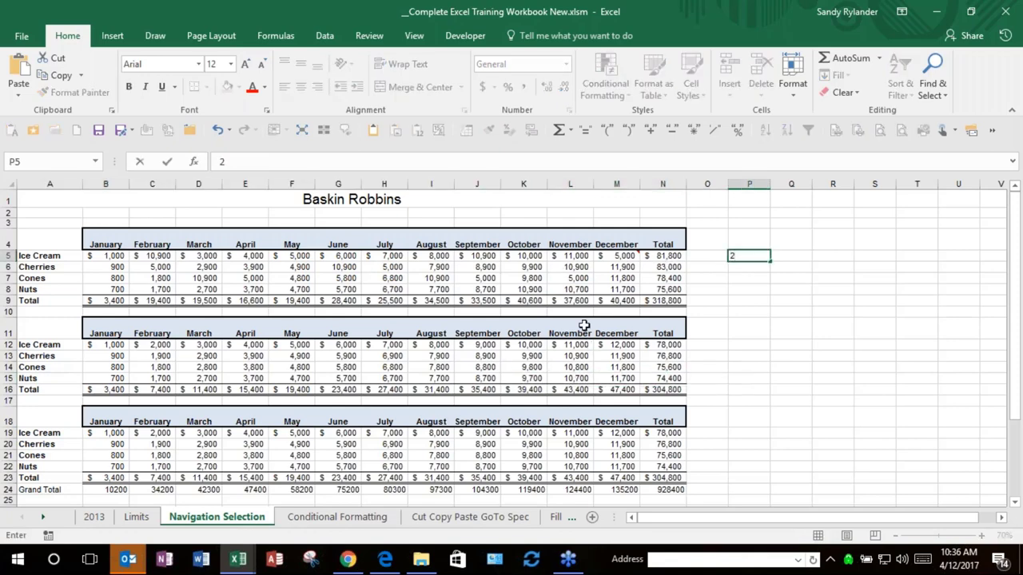
key(Return)
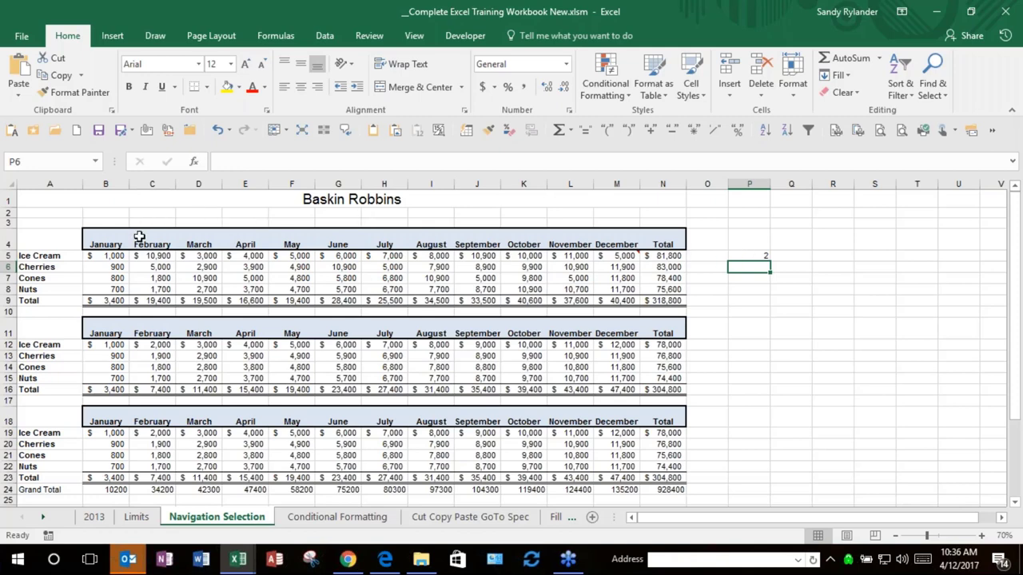
click(763, 256)
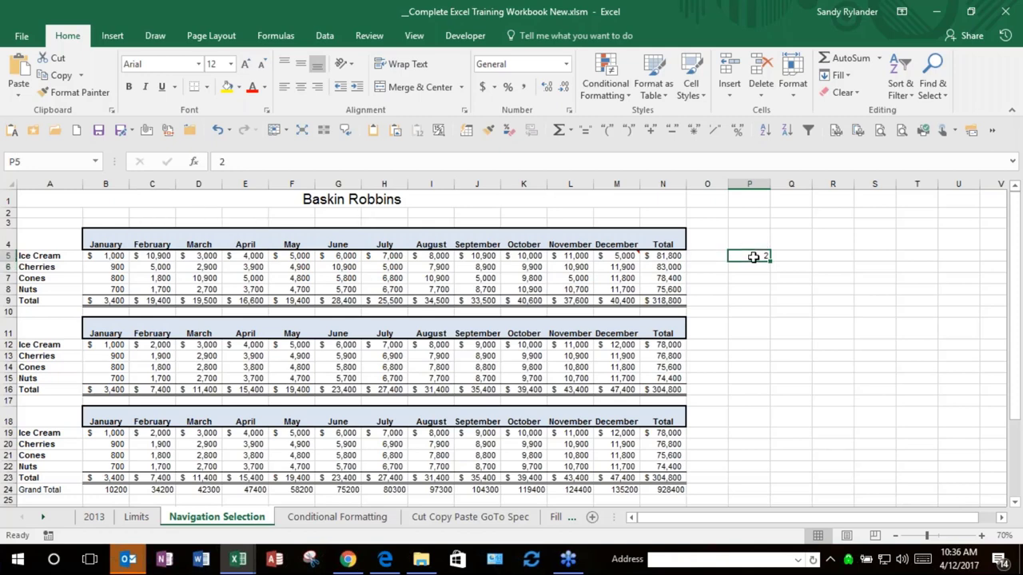
text(=)
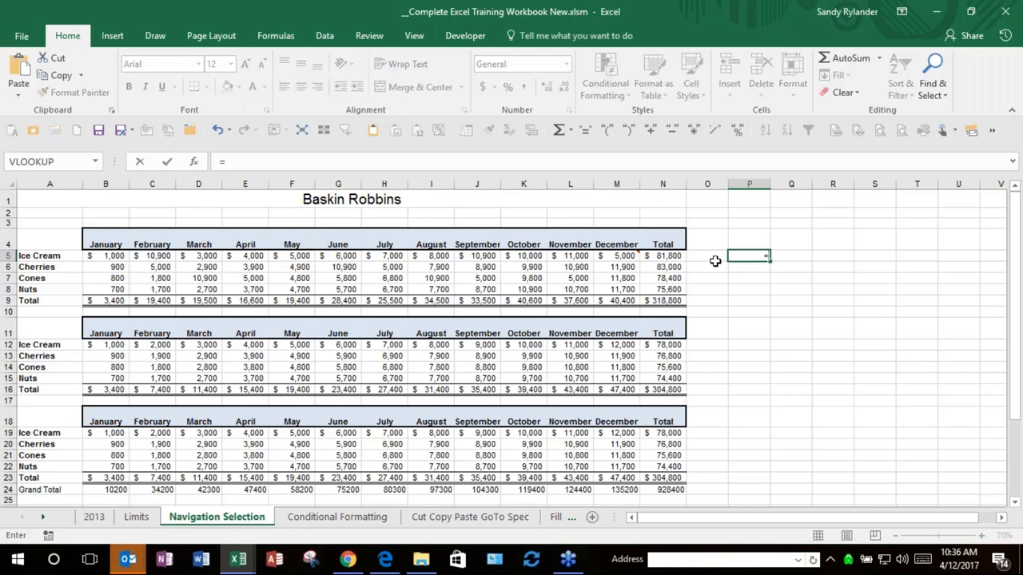
key(Escape)
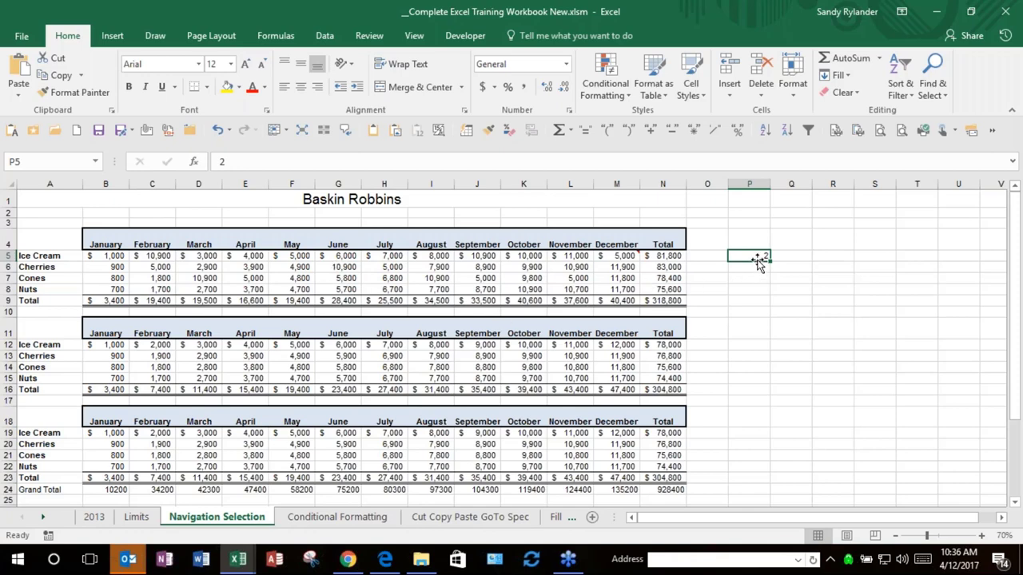
key(ctrl+c)
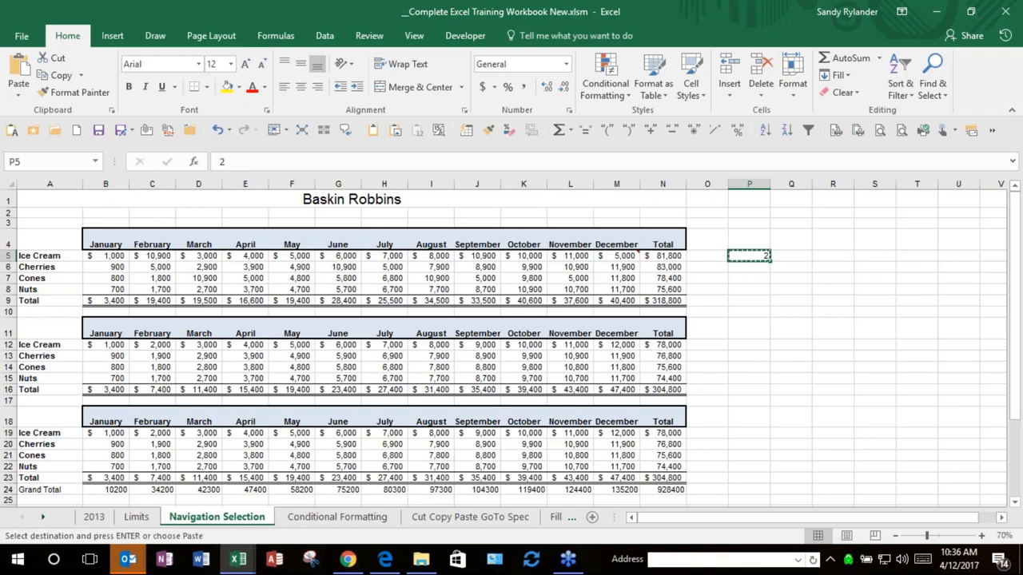
Step: Paste Special with Multiply onto B5:M8 so each monthly sales figure is multiplied by 2
click(102, 256)
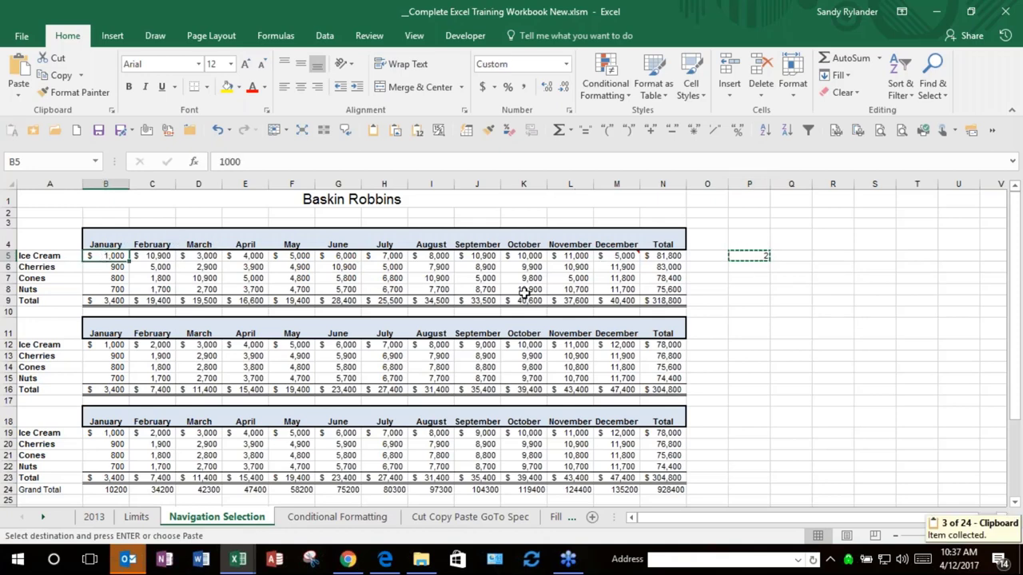
shift+click(620, 288)
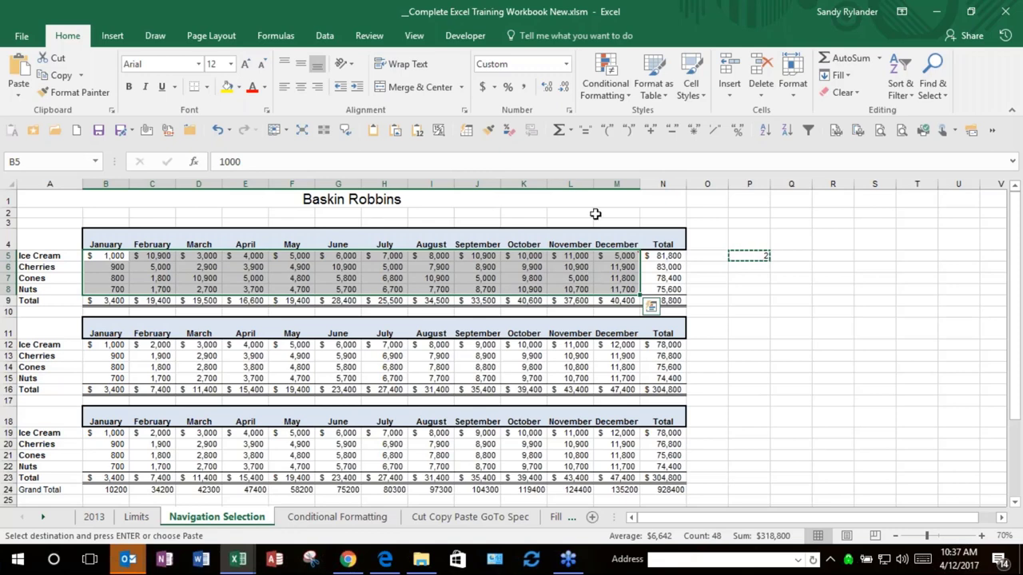
click(397, 132)
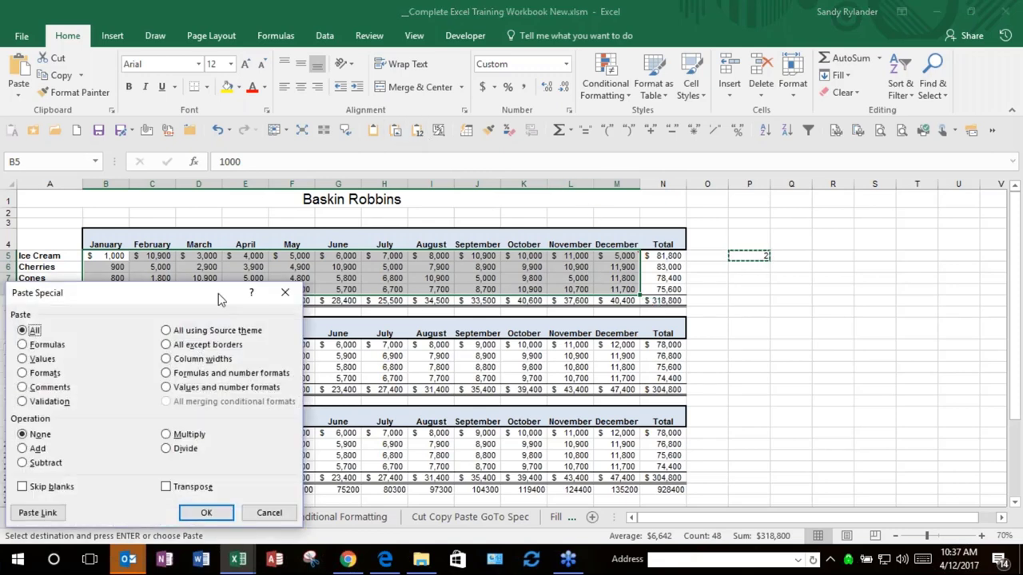
drag(219, 294, 402, 169)
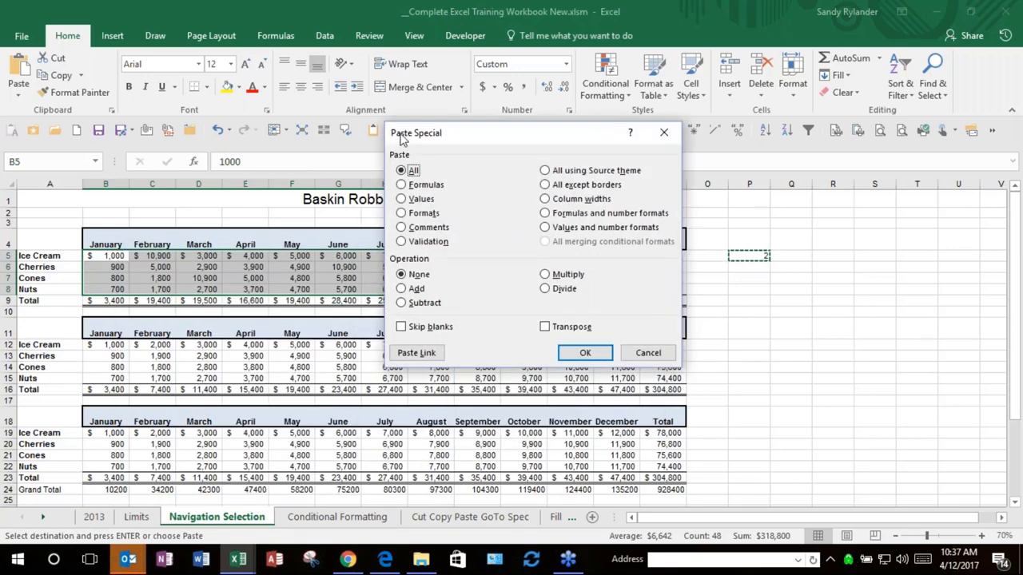
click(545, 274)
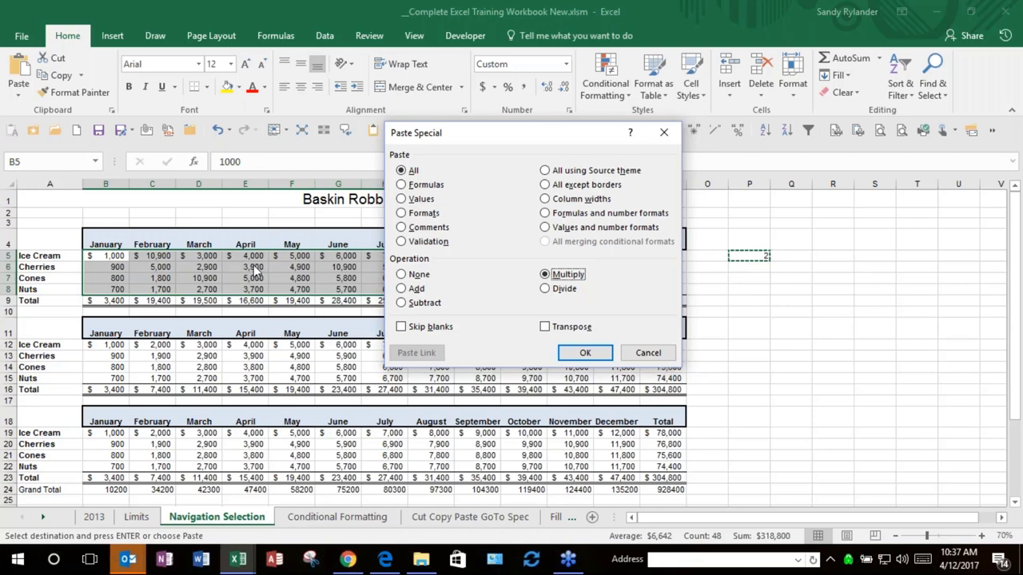
click(598, 354)
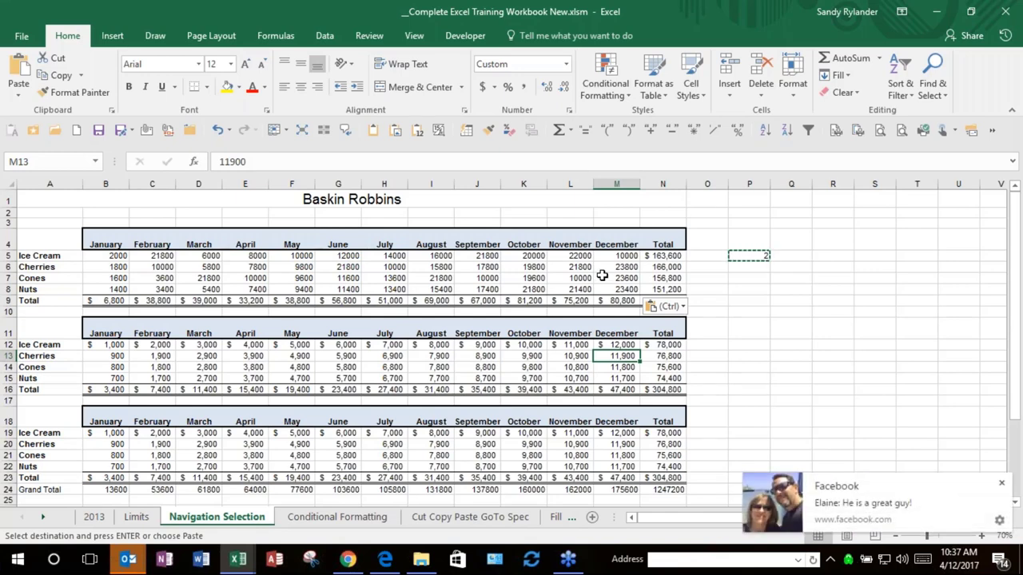
click(1001, 483)
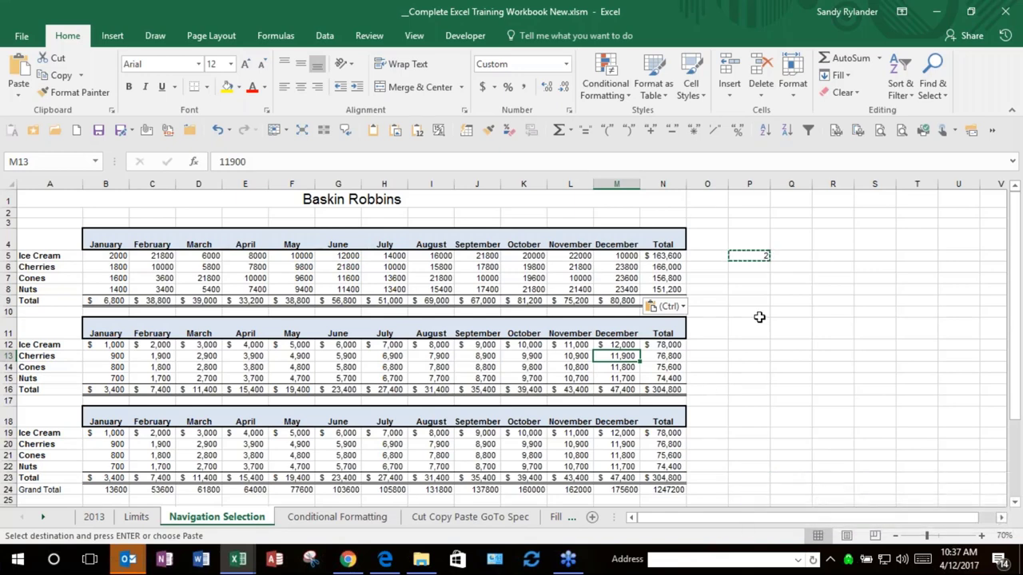
Step: Undo the doubling and stray deletions so Ice Cream totals $81,800 again, and clear P5
key(Delete)
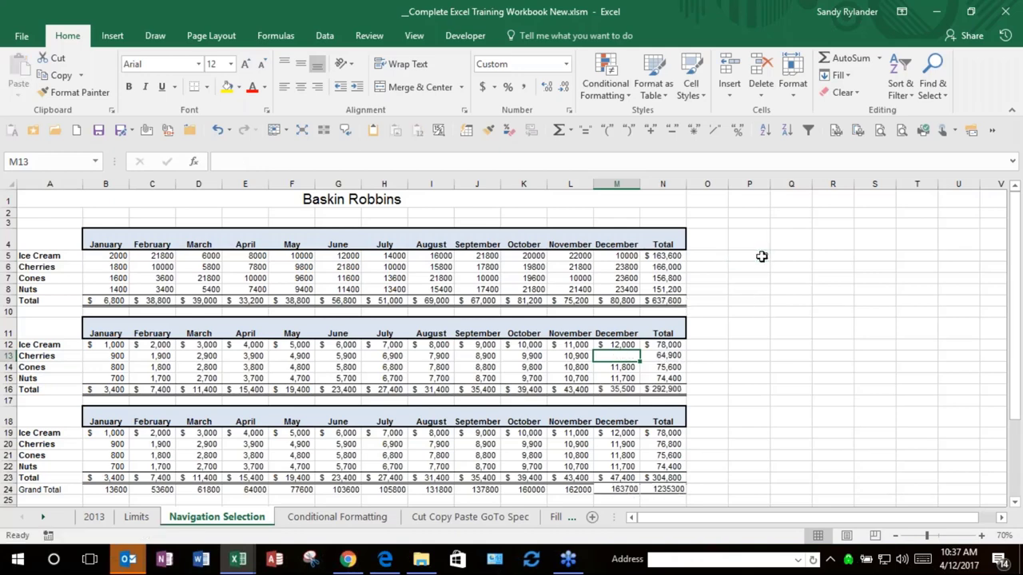
key(ctrl+z)
click(756, 254)
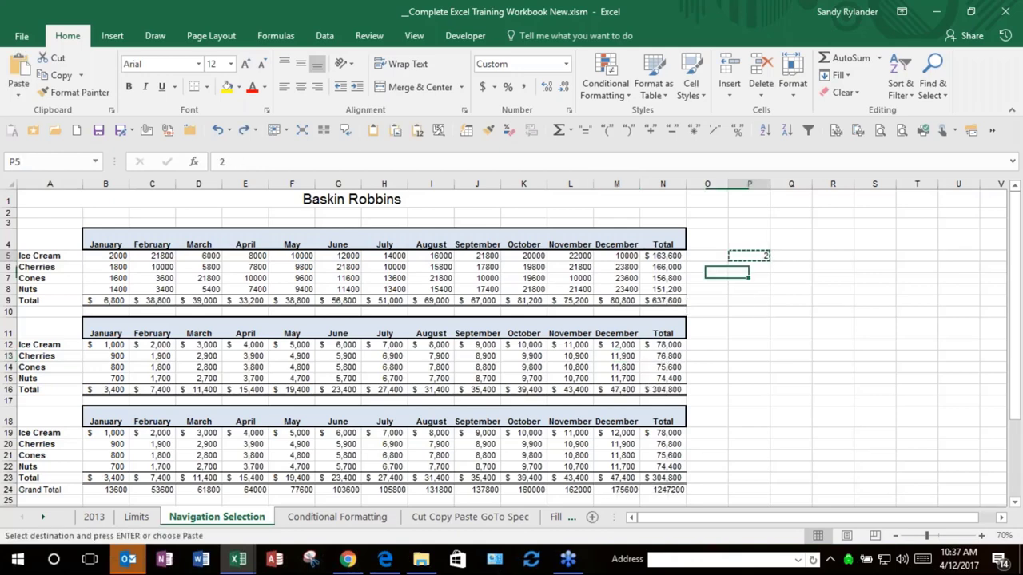
key(Escape)
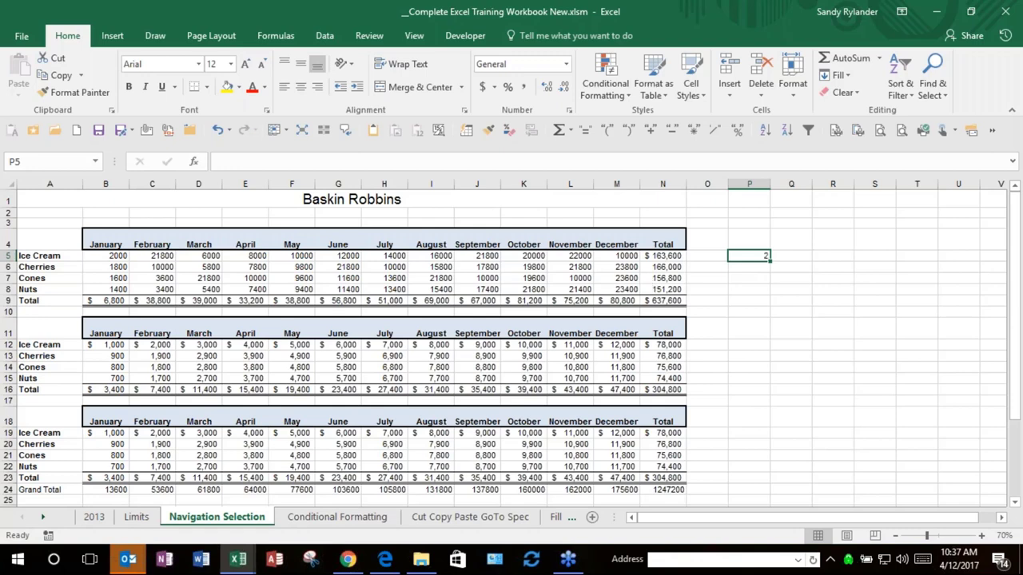
key(ctrl+c)
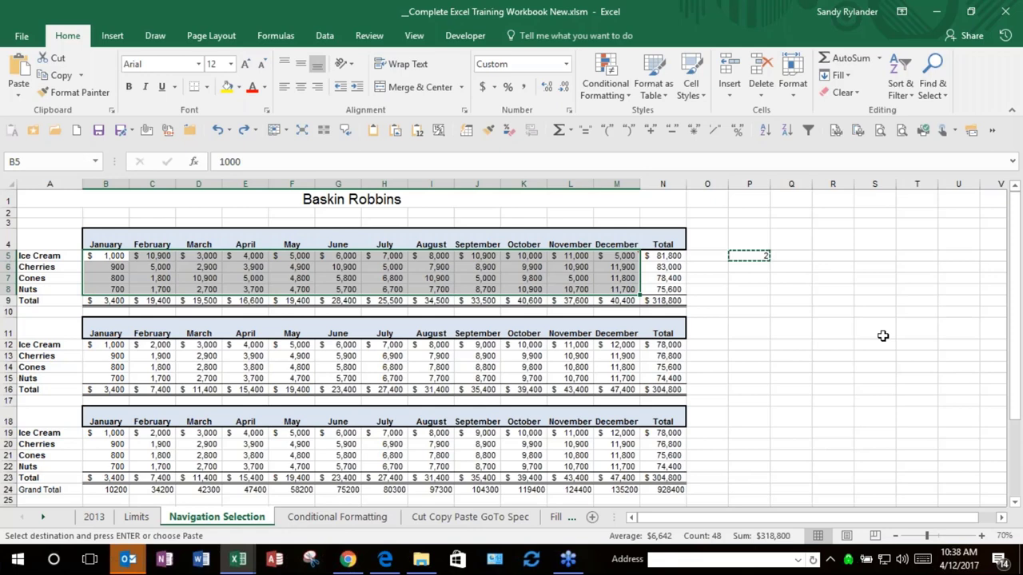
key(Delete)
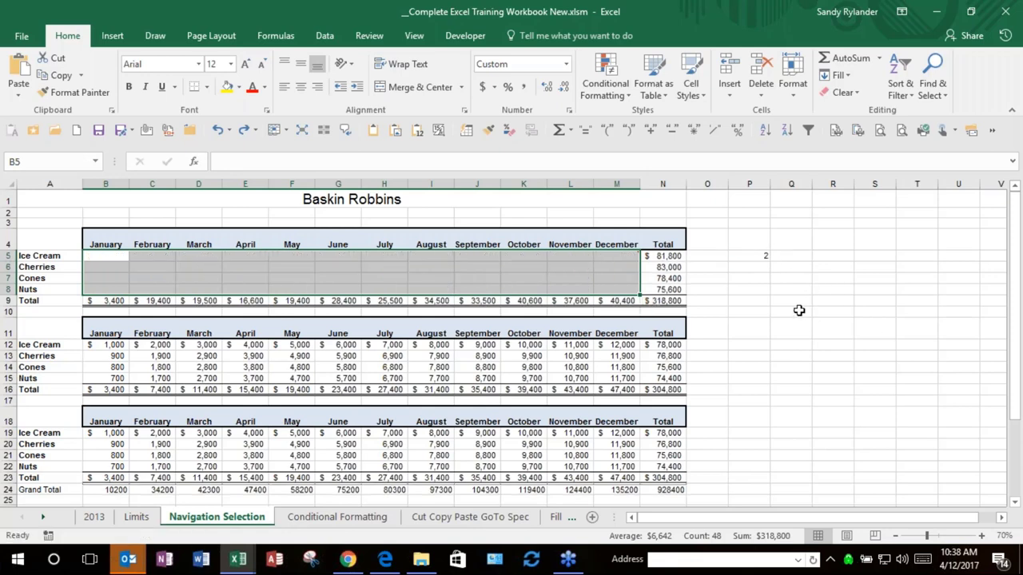
key(ctrl+z)
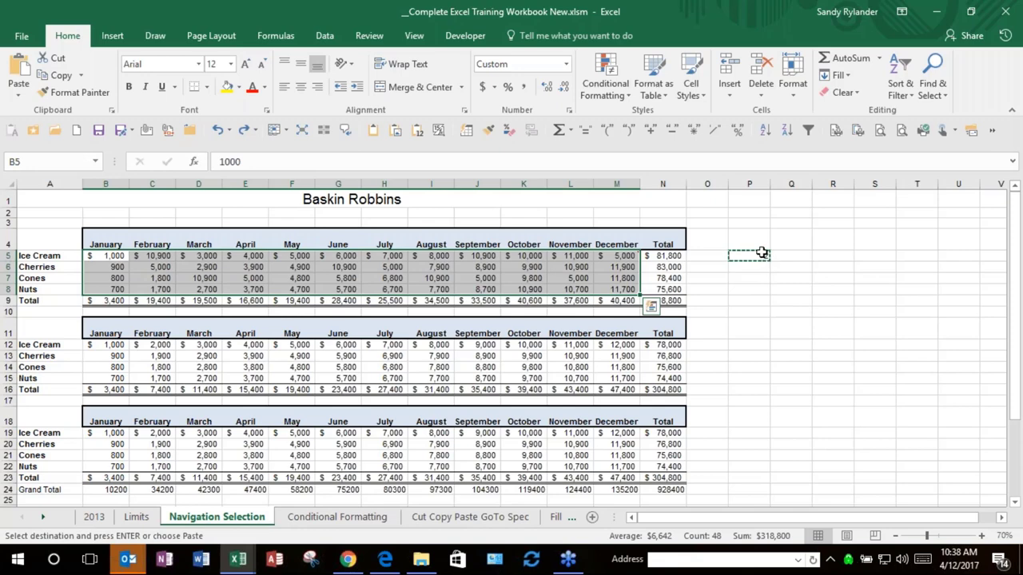
click(762, 253)
key(Escape)
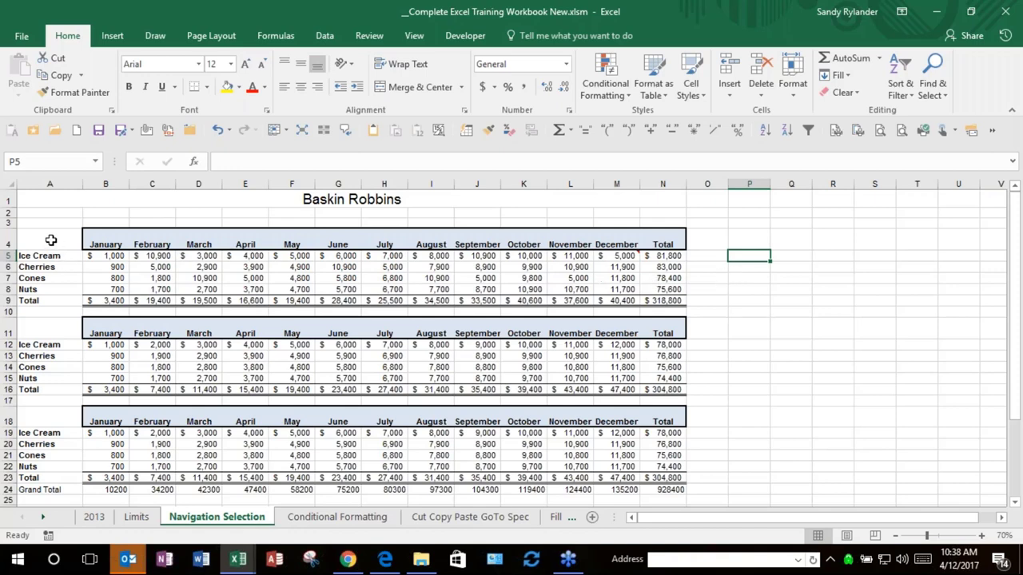
click(251, 257)
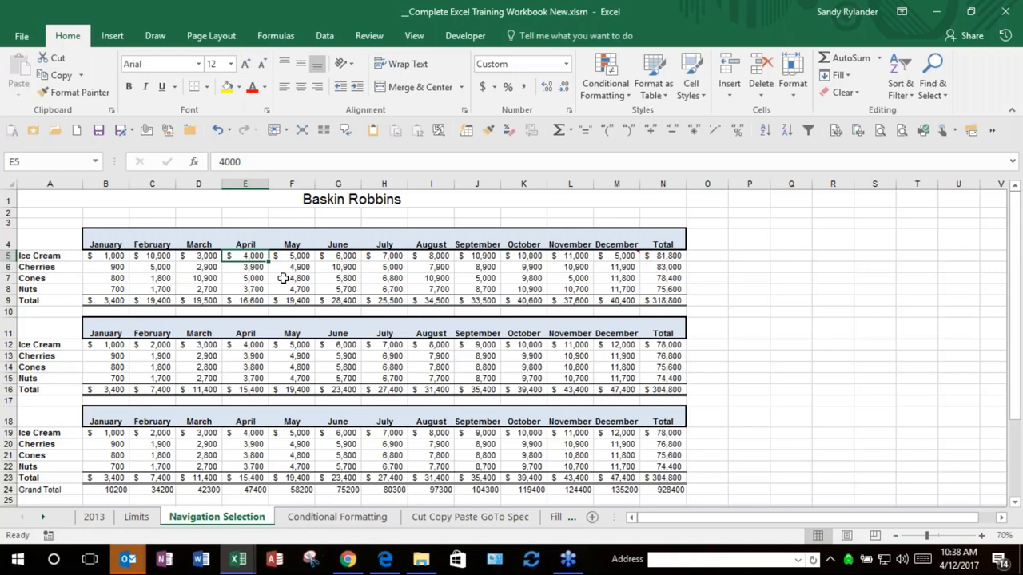
Step: Copy A4:N9, paste it transposed at P4, then undo that transposed paste
click(301, 130)
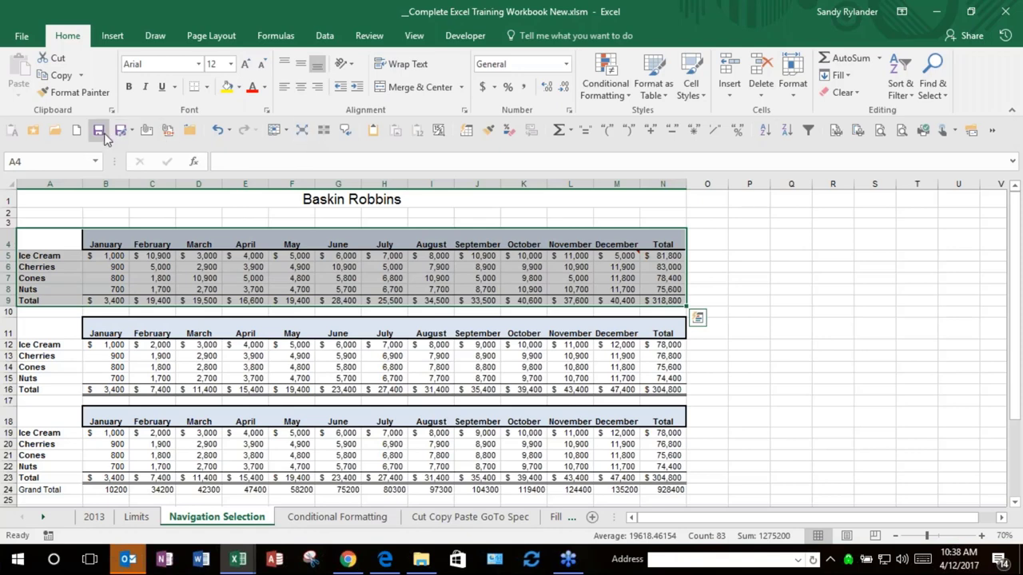
key(ctrl+c)
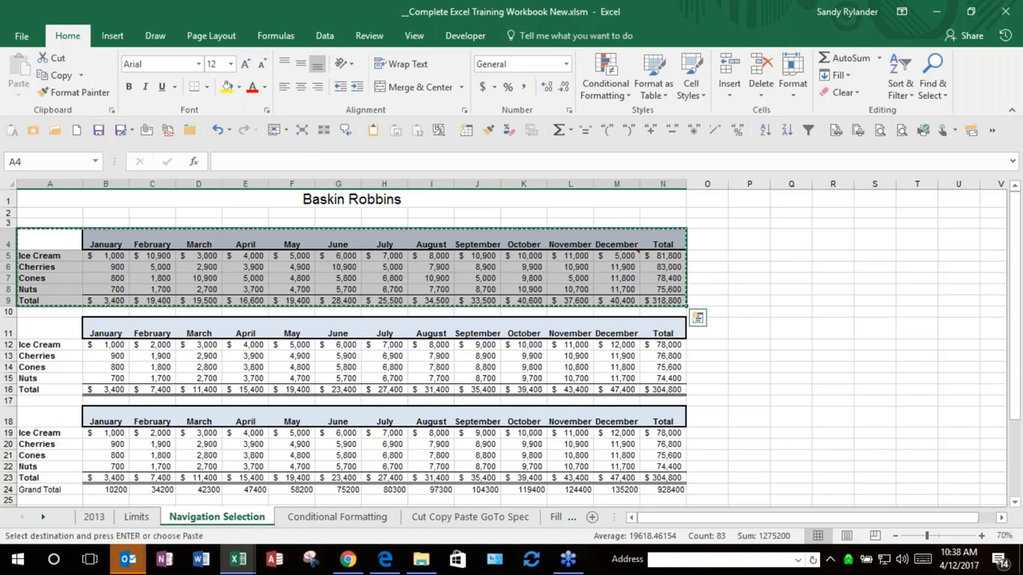
click(757, 241)
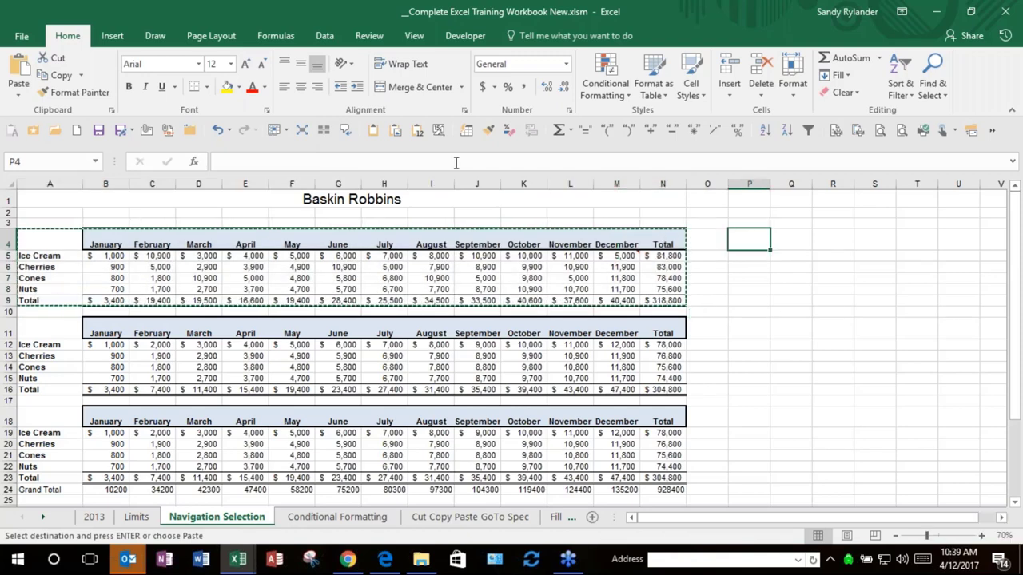
click(397, 131)
click(546, 327)
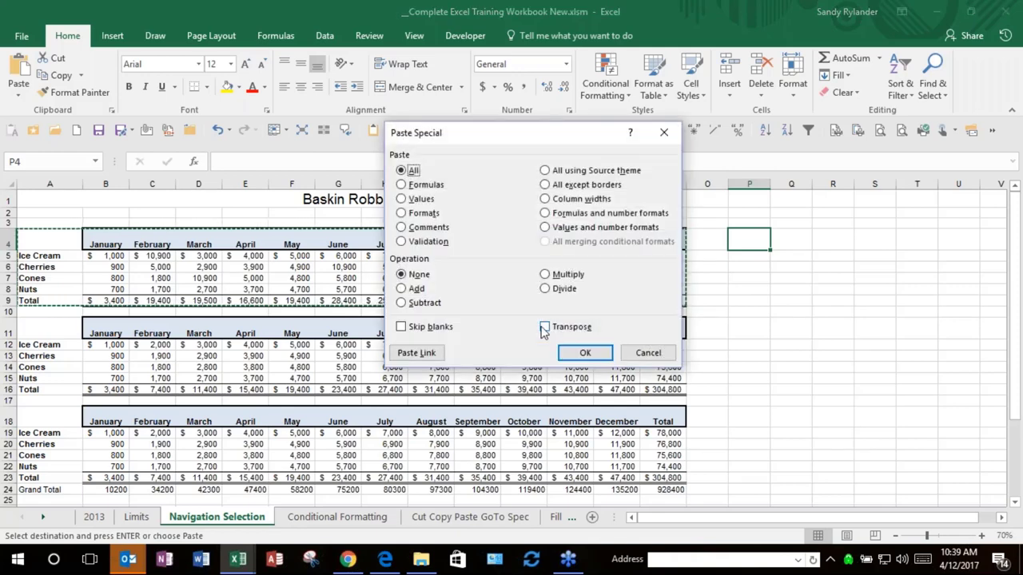
click(585, 353)
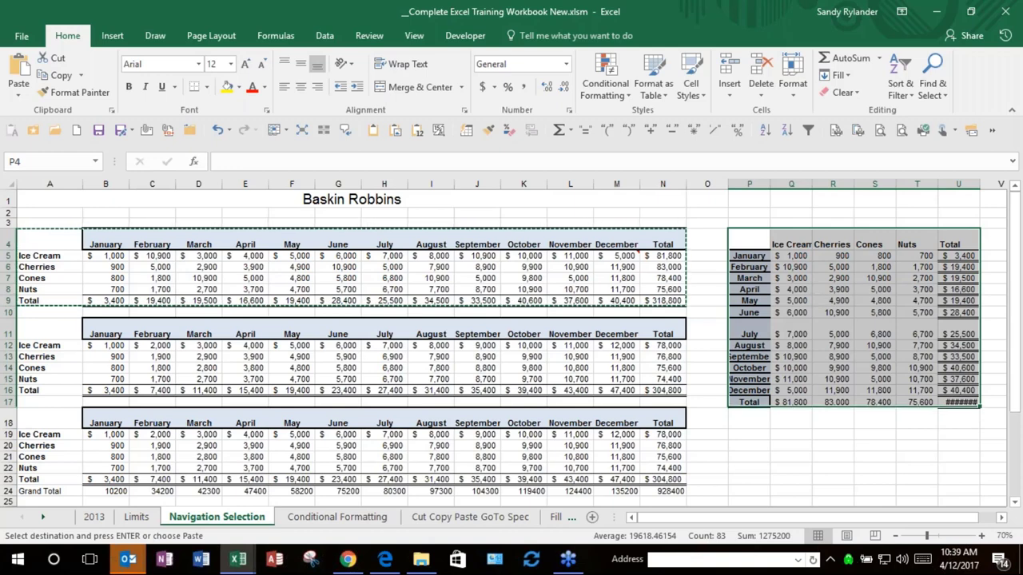
key(ctrl+z)
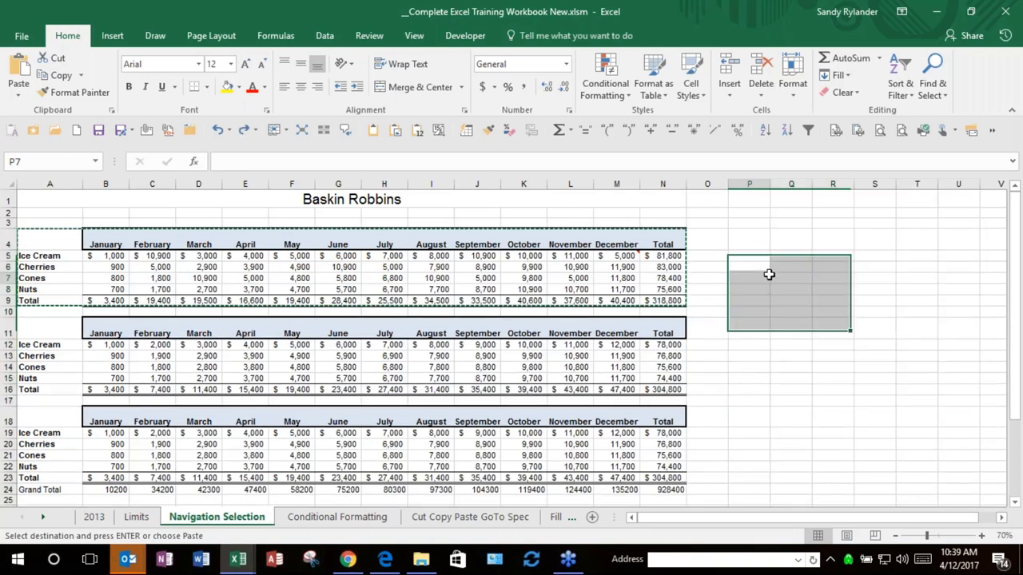
Step: Copy the Total row B9:N9 and paste it at C10 on a new Sheet2
click(751, 276)
key(Escape)
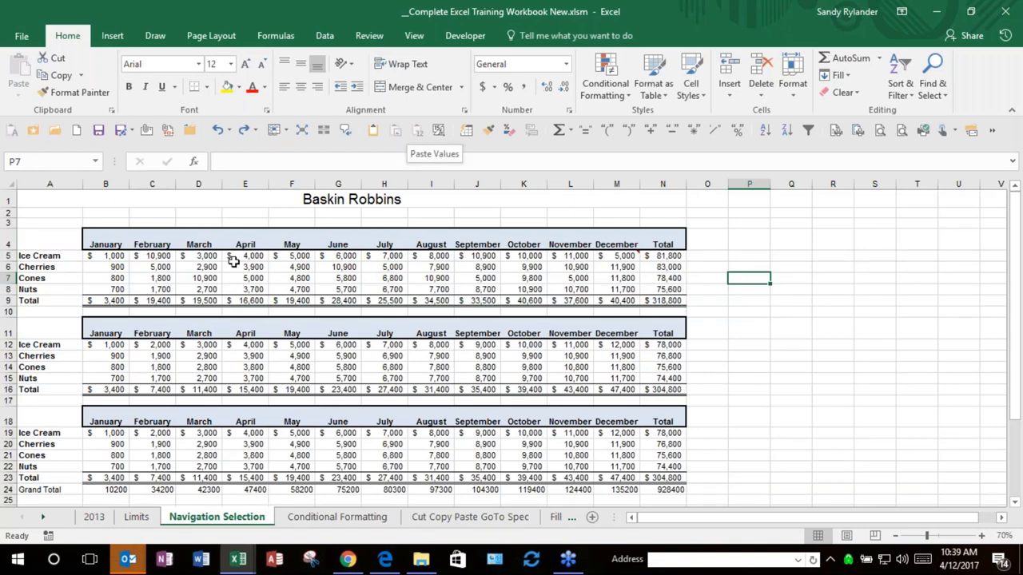
click(109, 301)
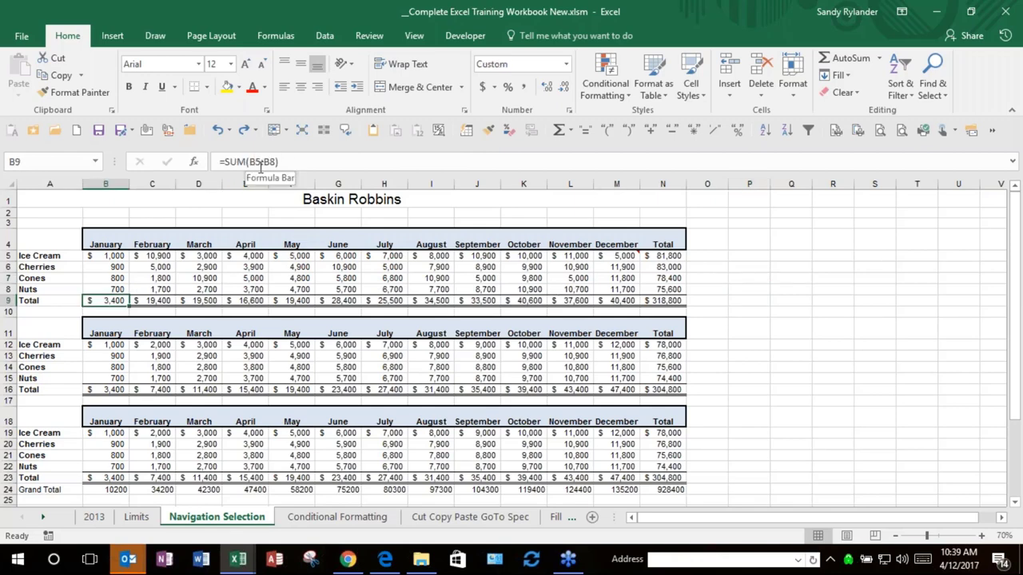
shift+click(660, 301)
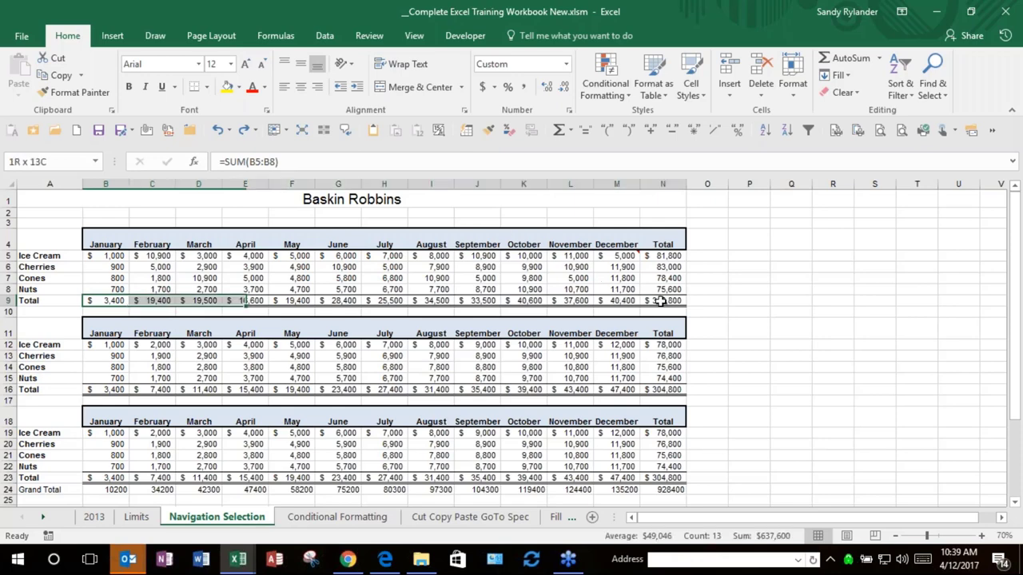
key(ctrl+c)
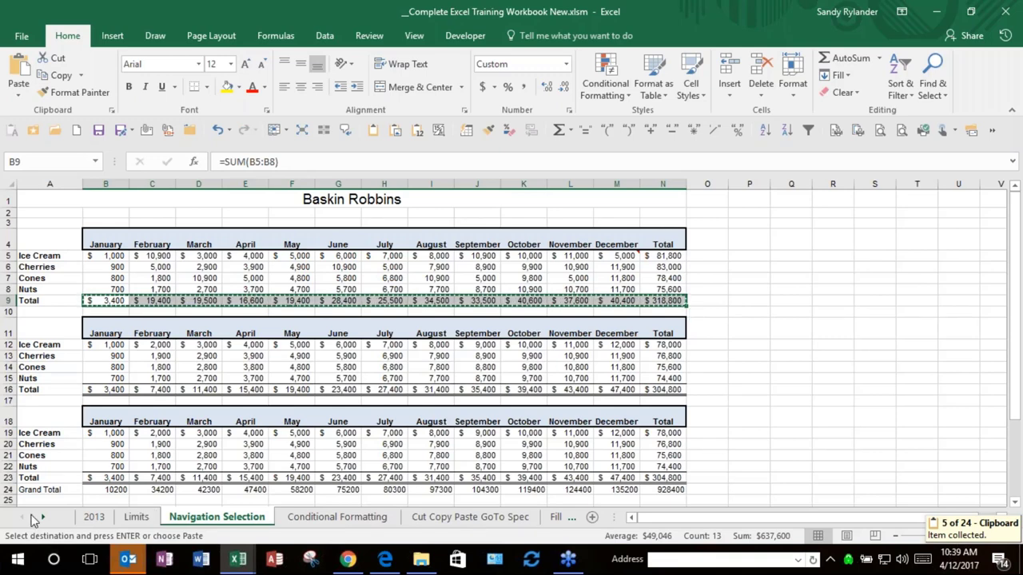
click(592, 517)
click(592, 517)
click(174, 336)
key(ctrl+v)
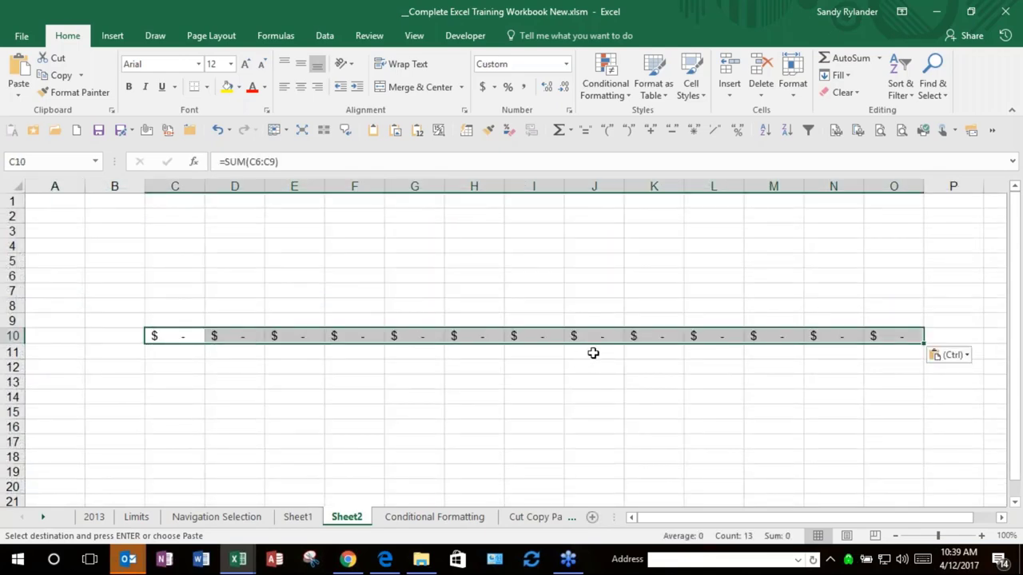
Step: Undo the Sheet2 paste and go back to the Navigation Selection sheet
key(ctrl+z)
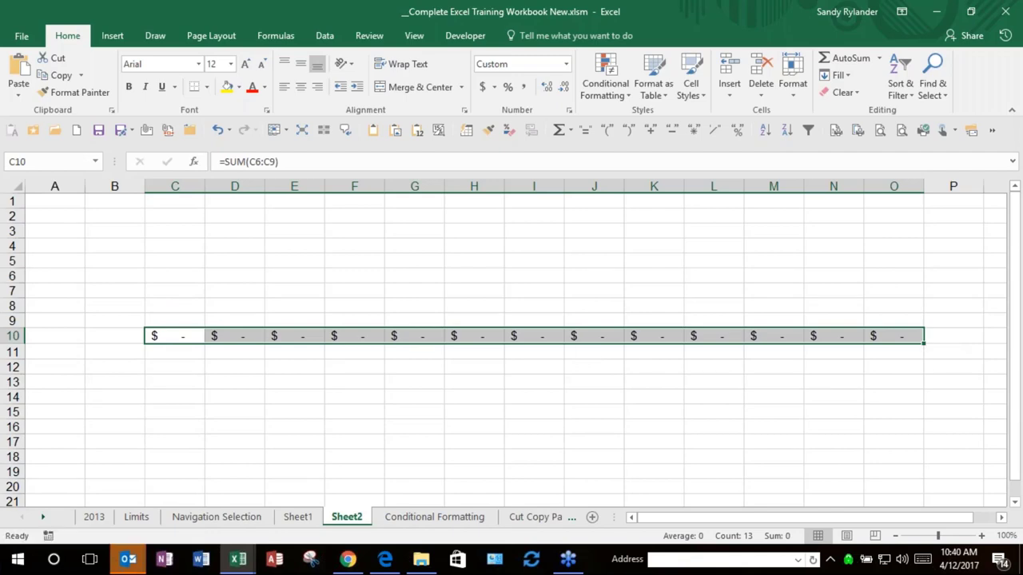
key(alt+Tab)
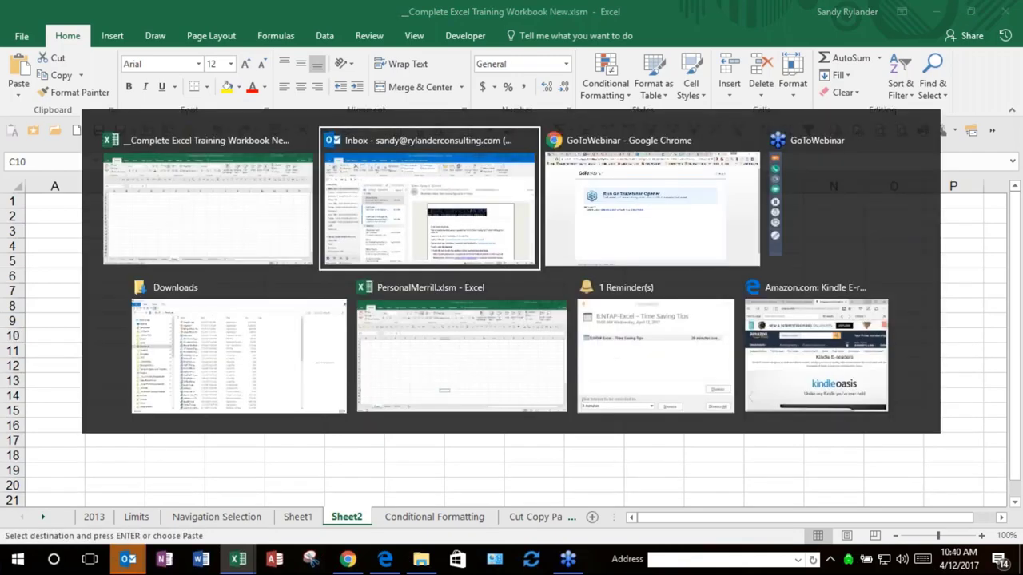
key(alt+Tab)
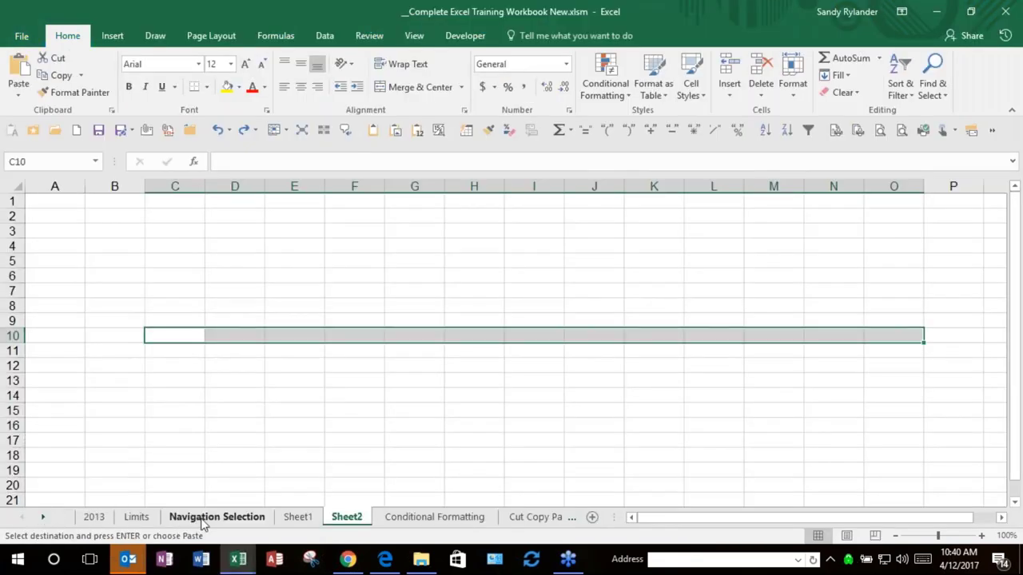
click(204, 520)
key(ctrl+v)
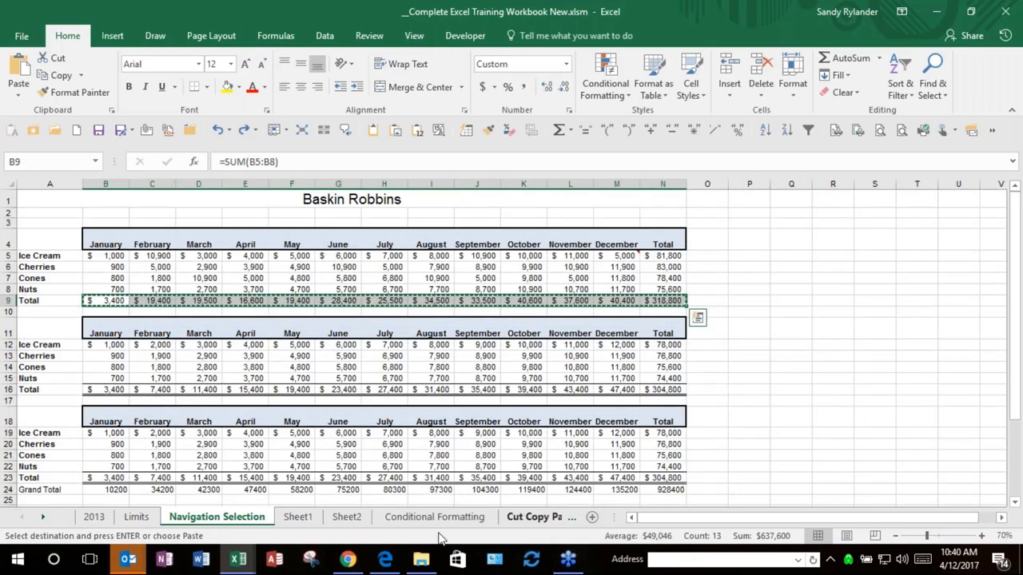
click(44, 518)
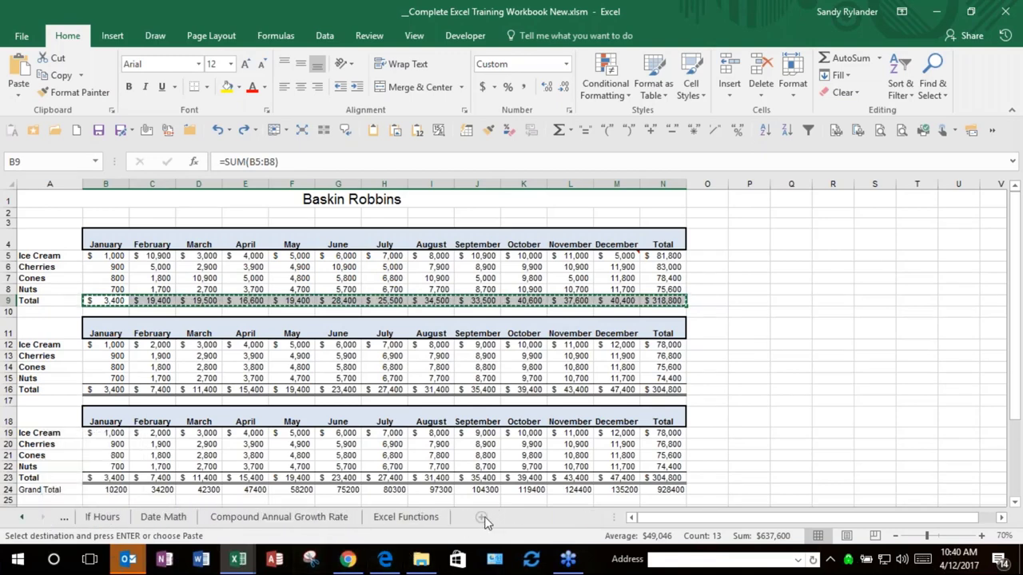
click(482, 519)
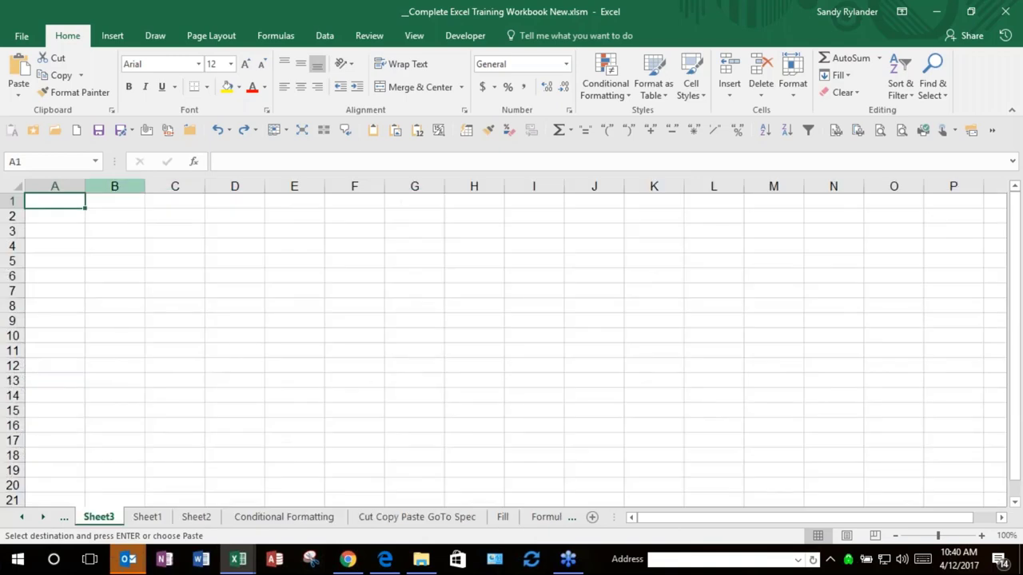
click(103, 240)
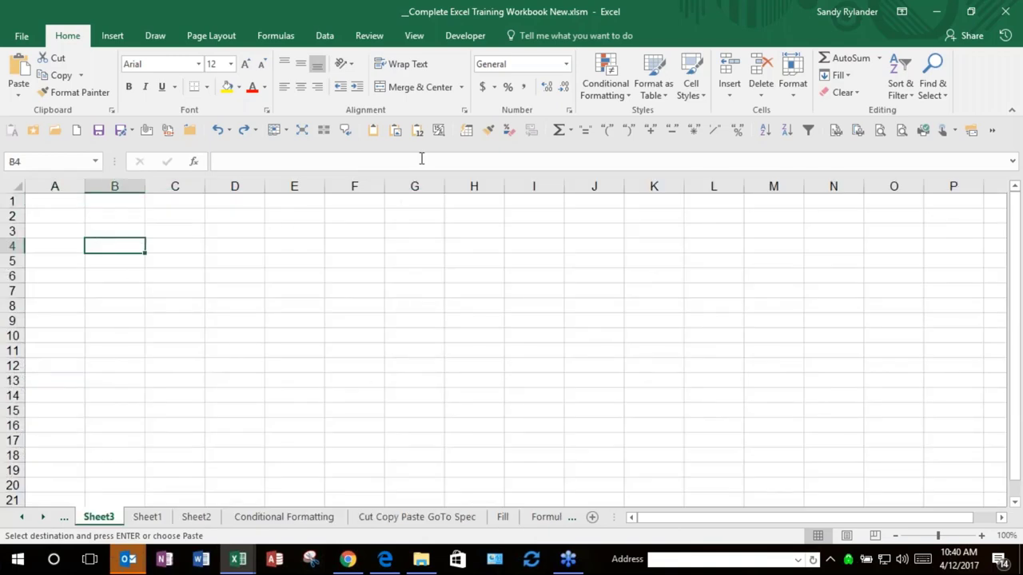
click(417, 130)
click(138, 246)
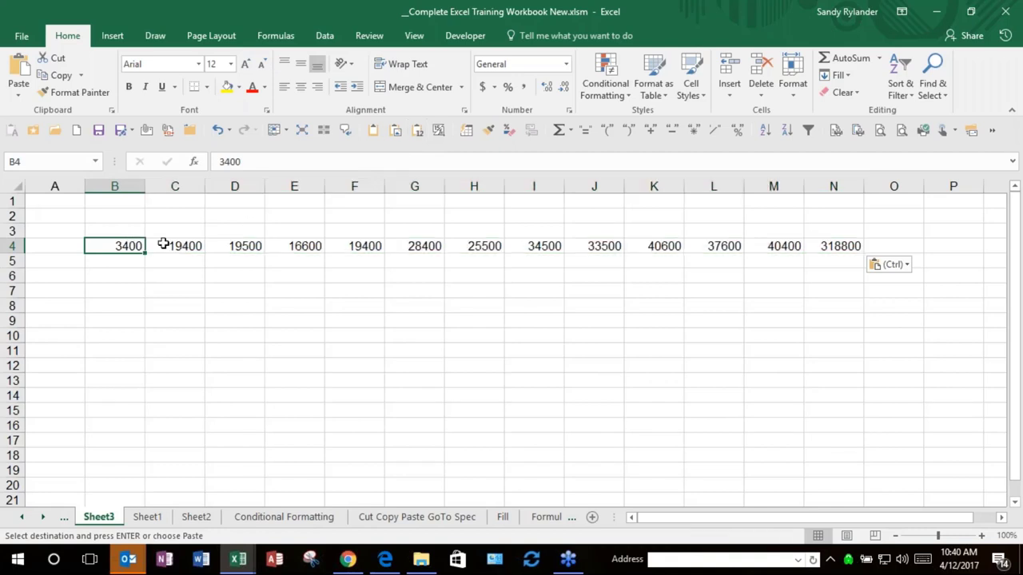
click(166, 243)
click(240, 250)
click(299, 247)
click(382, 249)
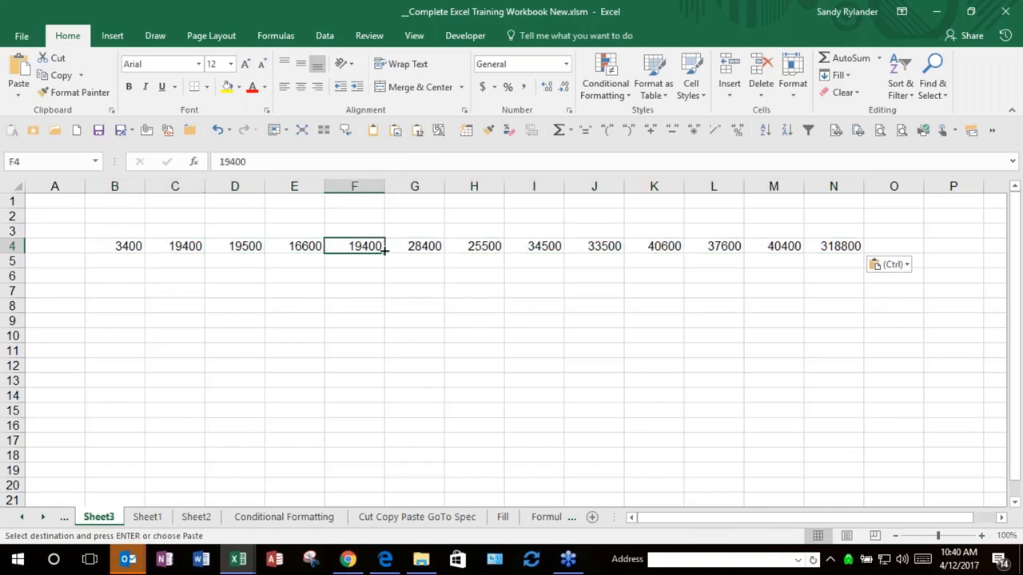
click(425, 249)
click(476, 251)
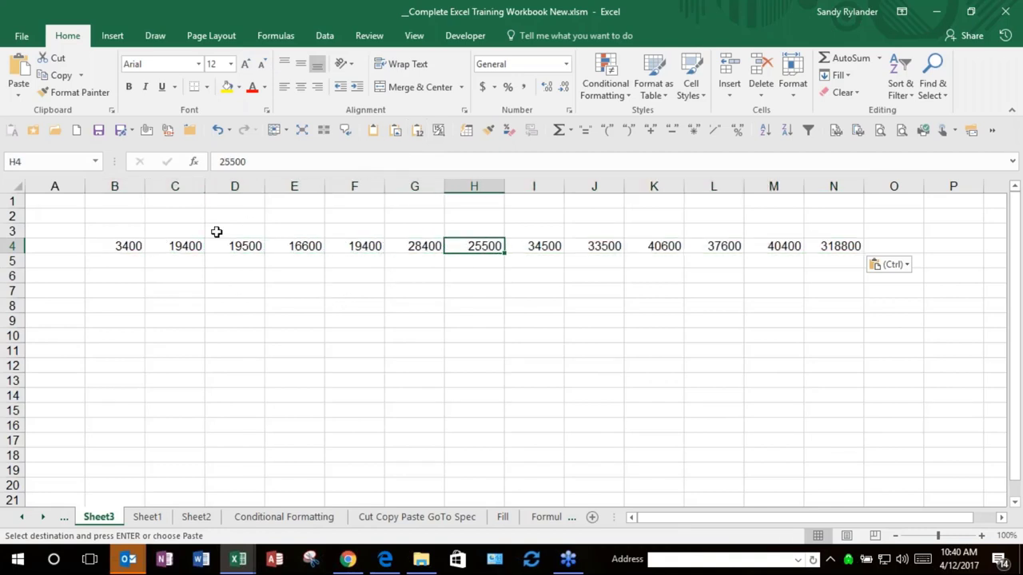
click(97, 215)
drag(126, 247, 857, 373)
key(Delete)
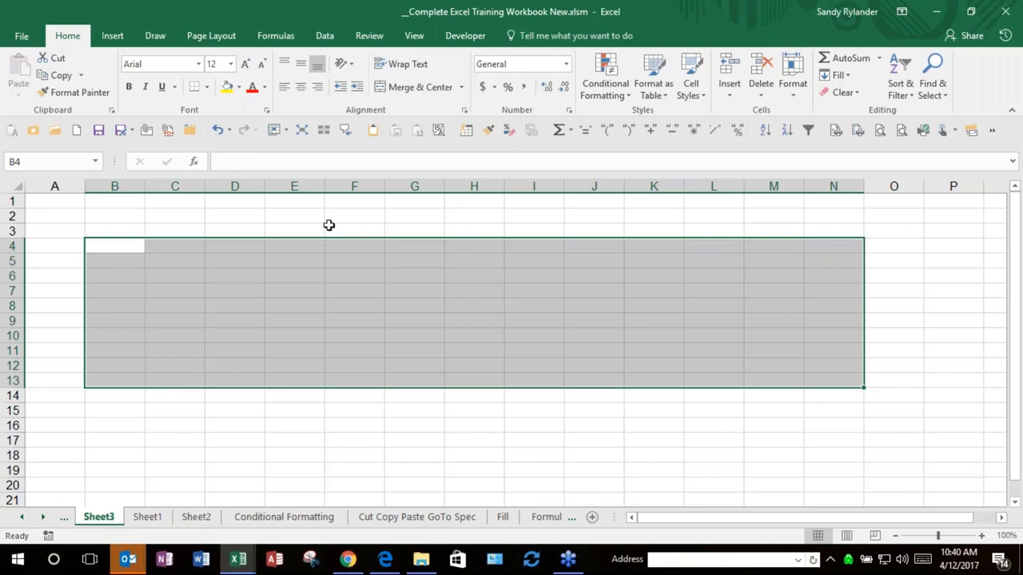
key(alt+Tab)
click(243, 260)
key(alt+Tab)
Step: Return to Navigation Selection and step along the row 9 SUM totals from B9 to L9
click(24, 521)
click(24, 521)
click(24, 521)
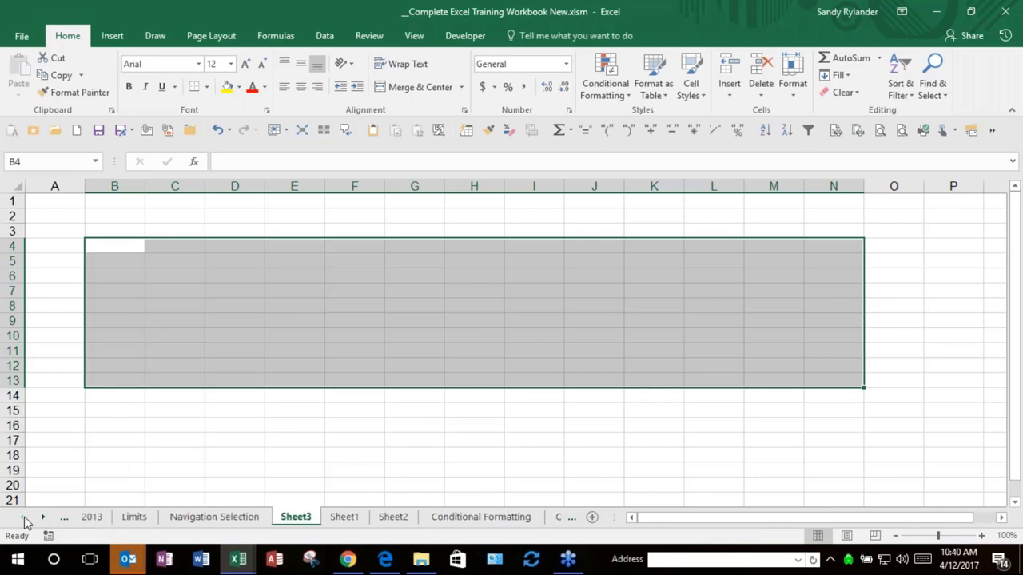
click(209, 519)
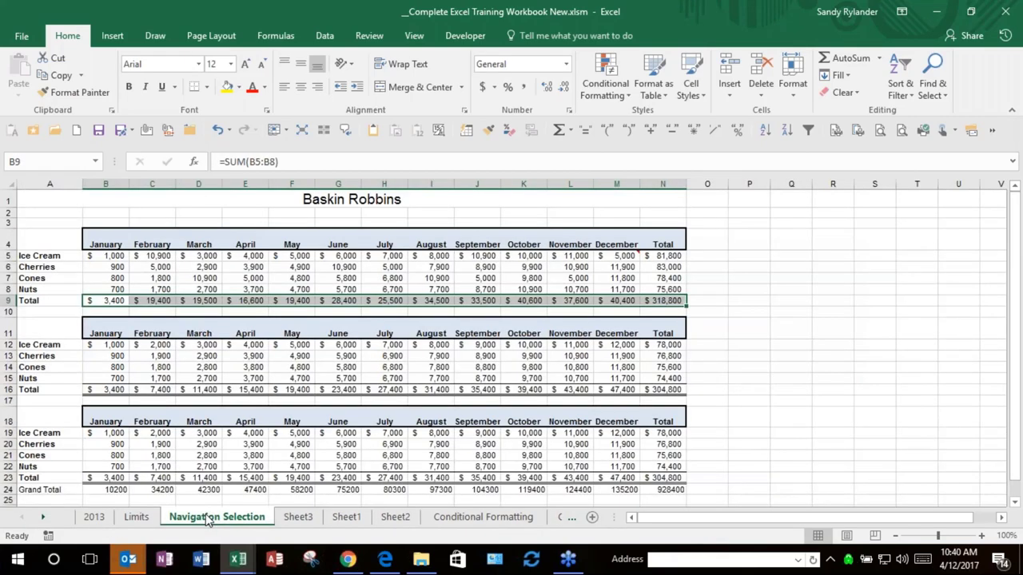
click(254, 266)
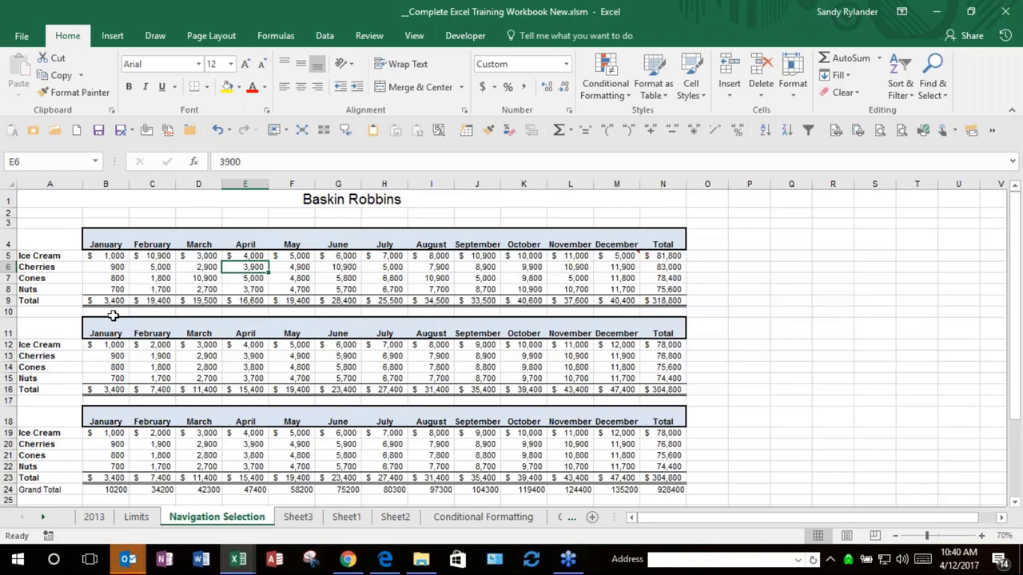
click(114, 300)
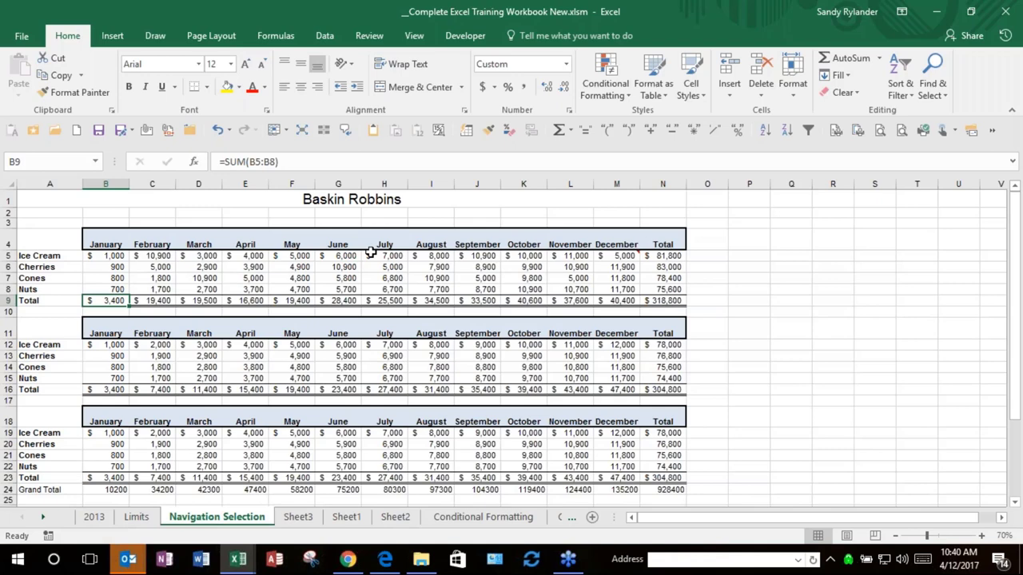
key(Right)
key(Right)
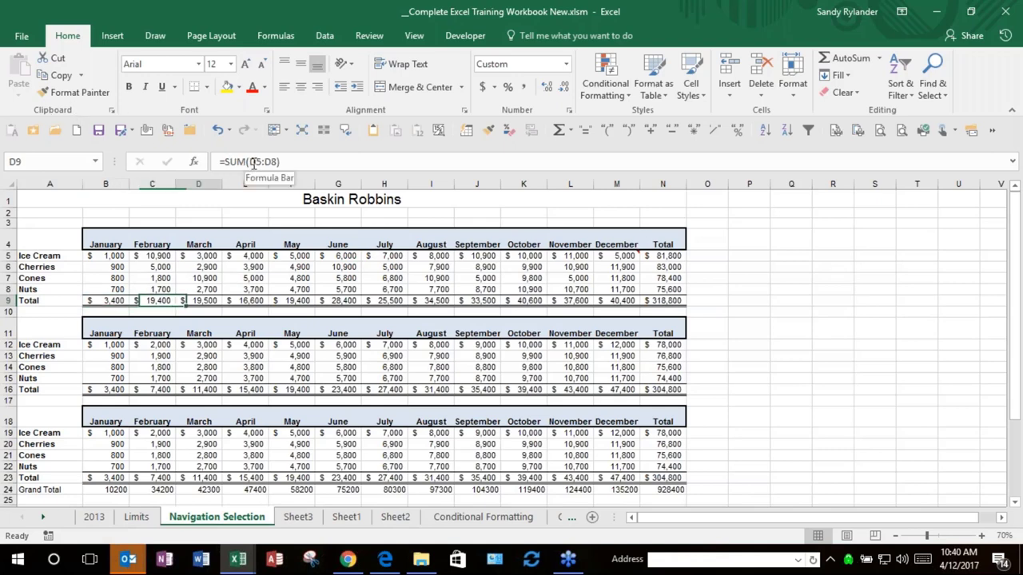
key(Right)
key(Right)
key(Right)
key(Right)
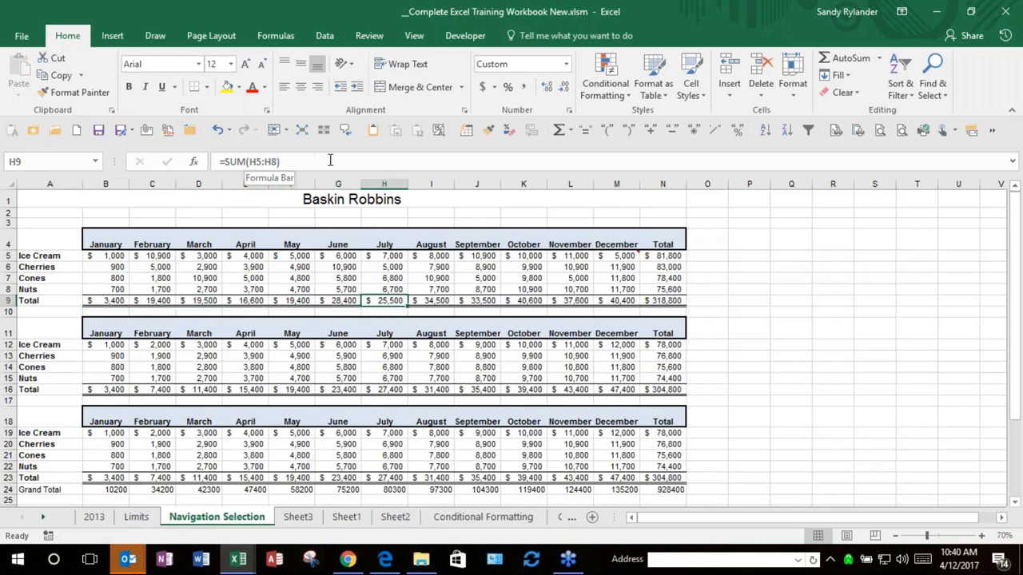
key(Right)
key(Right)
key(Right)
key(Right)
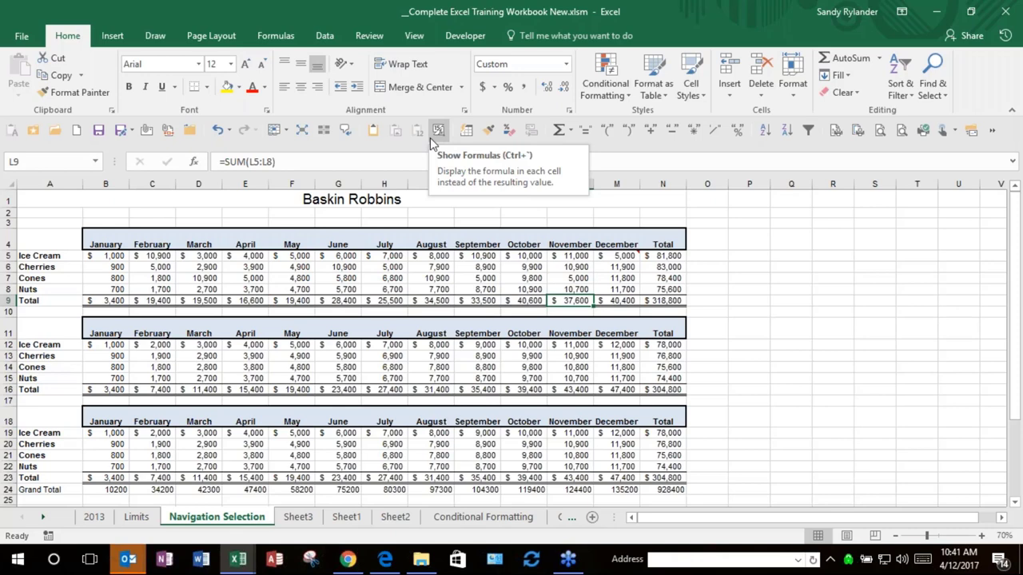
Step: Give C6 General format so it reads 5000, and briefly show formulas to inspect H9
click(161, 266)
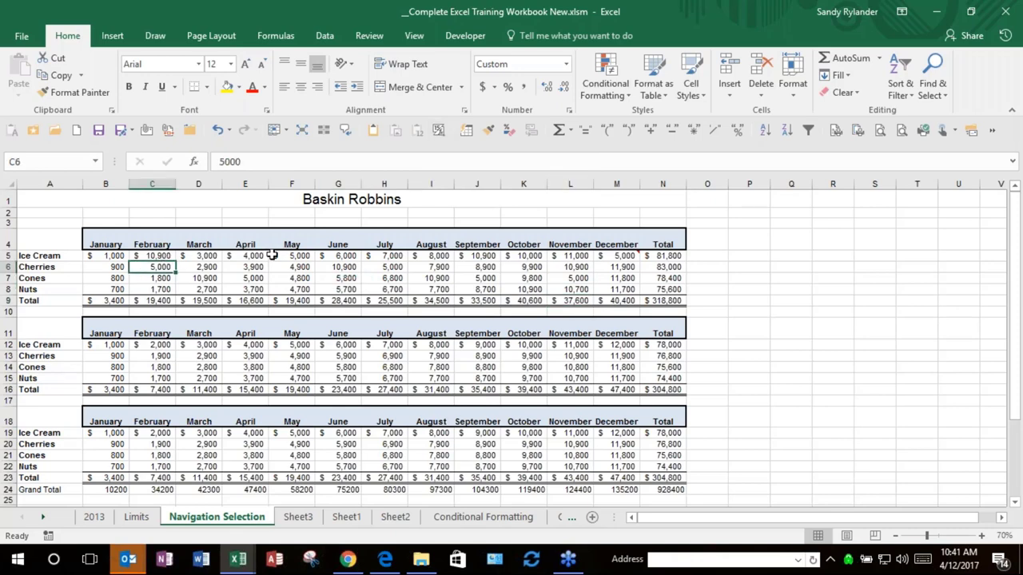
key(ctrl+shift+asciitilde)
click(440, 132)
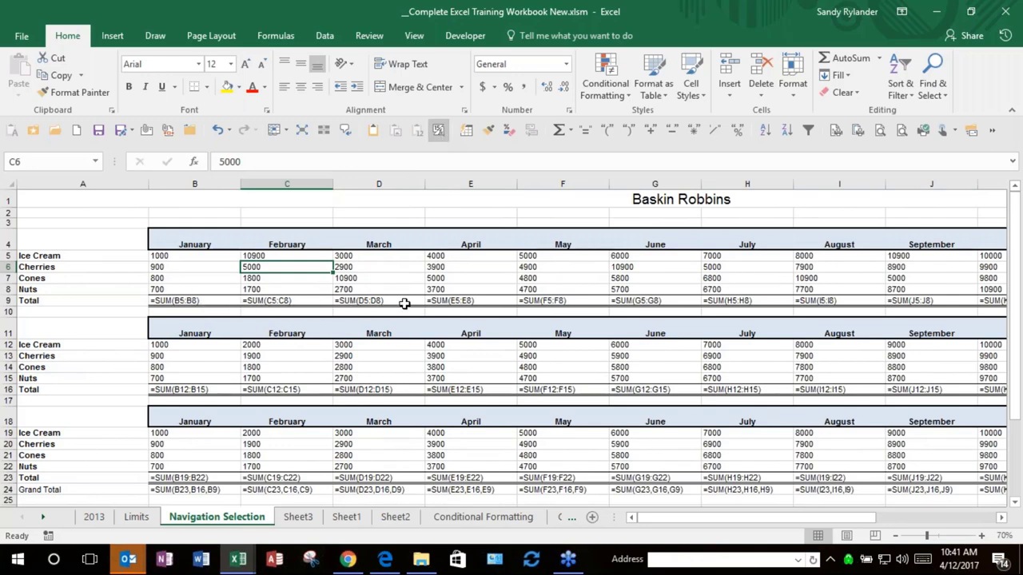
click(737, 301)
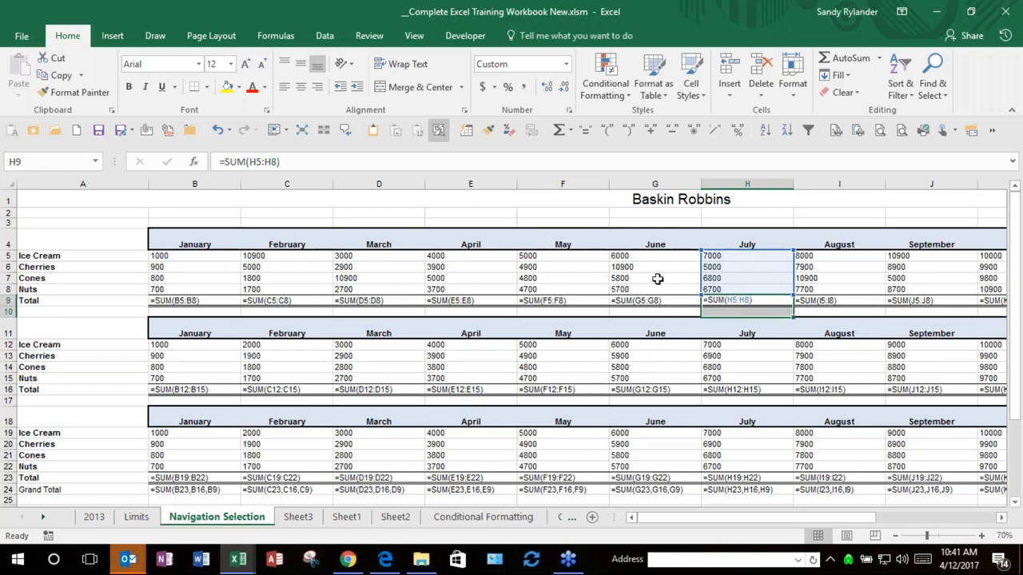
click(438, 130)
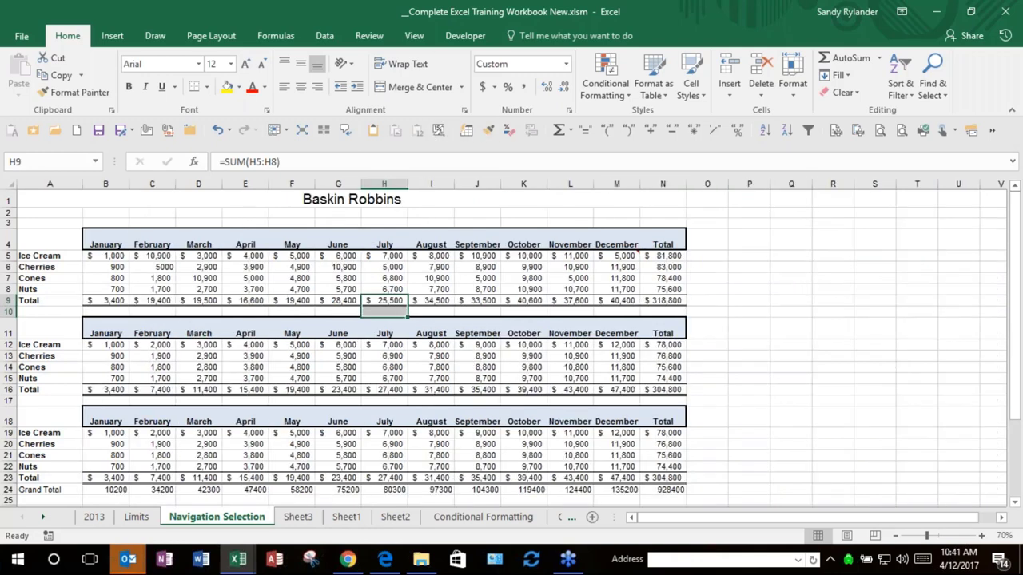
click(254, 300)
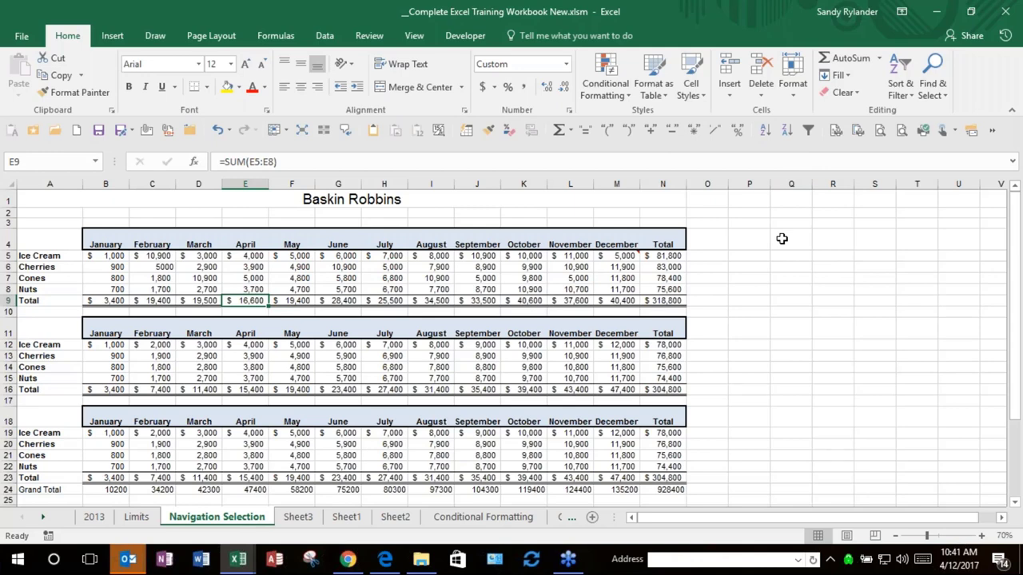
Step: In Page Layout view, type NTAP into the centre page header
click(823, 312)
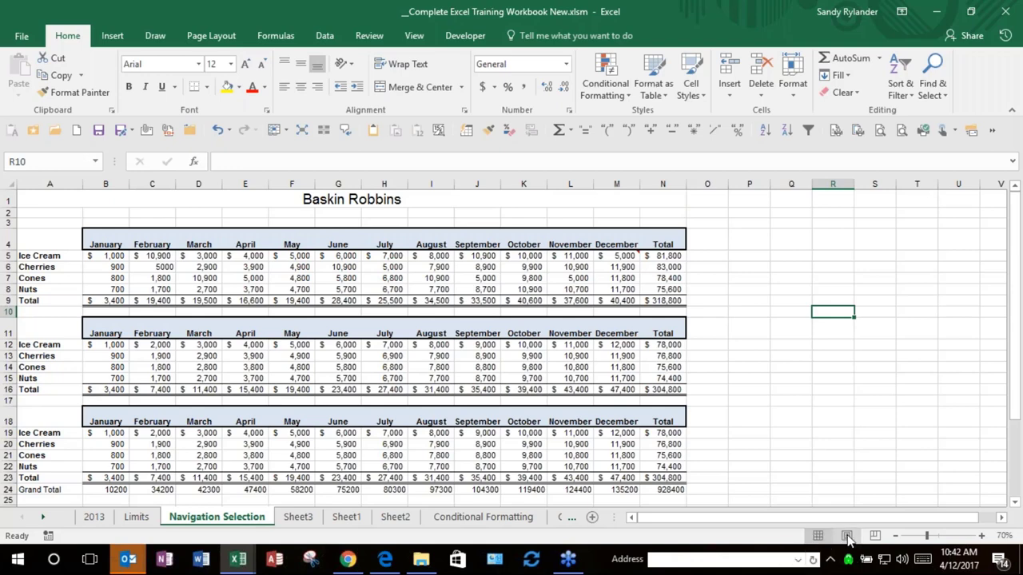
click(848, 537)
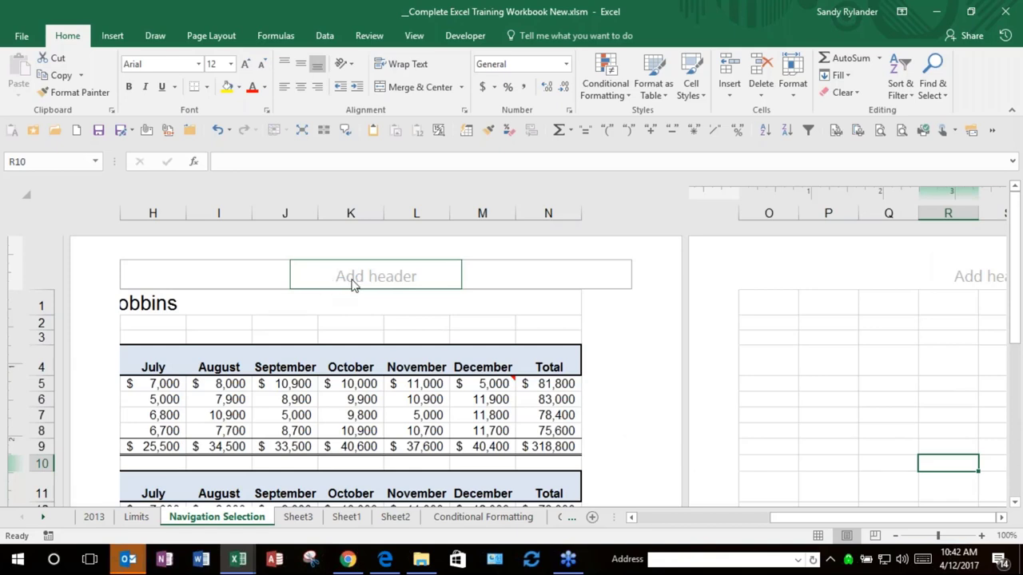
click(354, 286)
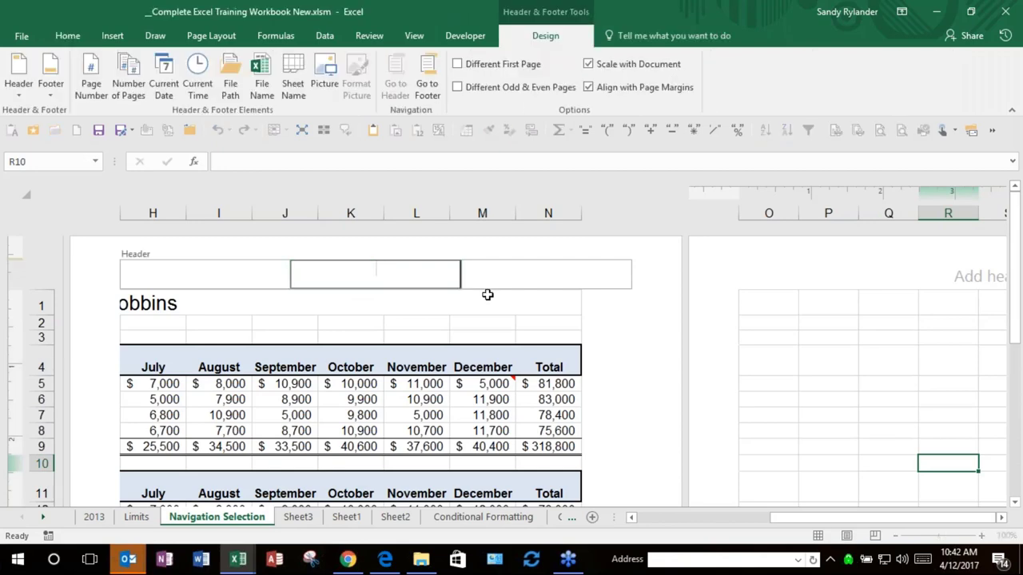
text(NJp)
key(BackSpace)
text(P)
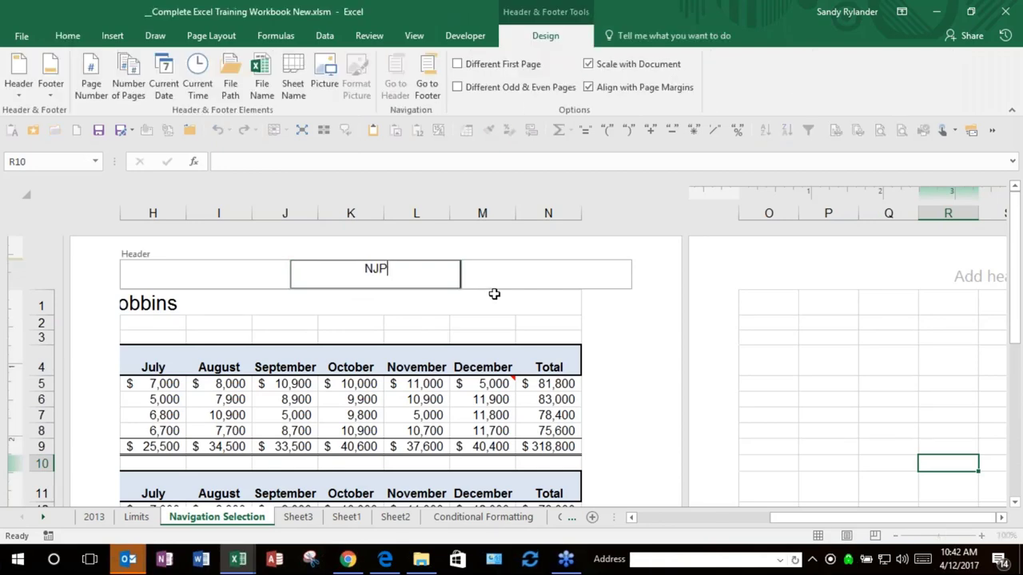
key(BackSpace)
key(BackSpace)
text(TAP)
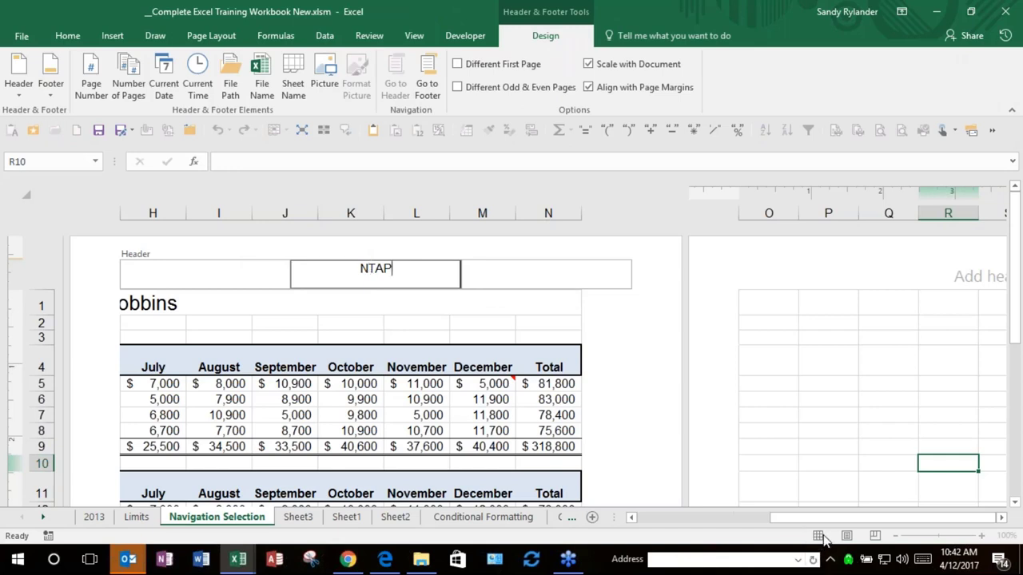
click(473, 321)
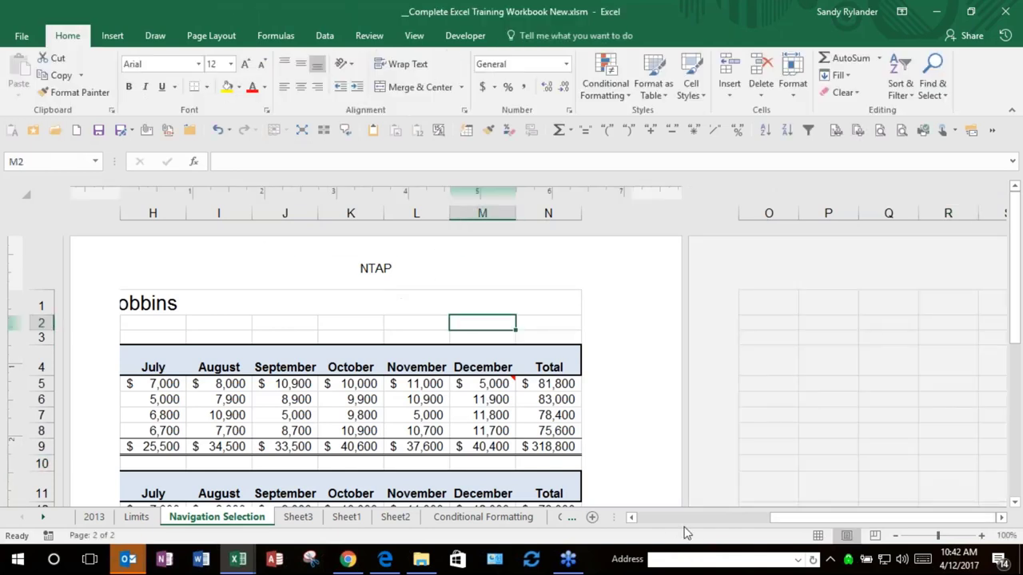
Step: Switch back to Normal view, now showing page breaks after columns G and N, and select cells B4, F7 and R11
click(817, 537)
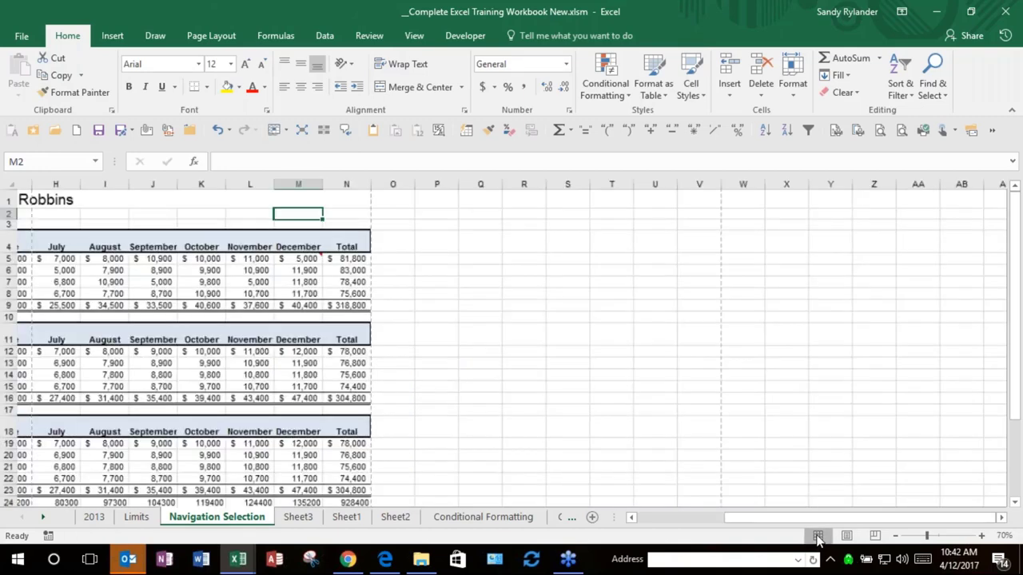
drag(714, 519, 631, 517)
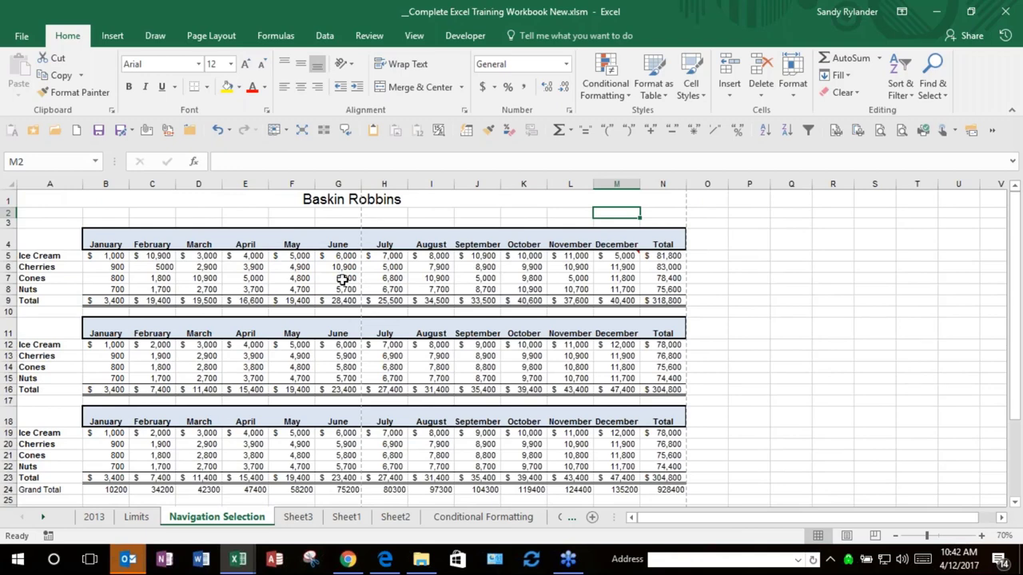
click(93, 242)
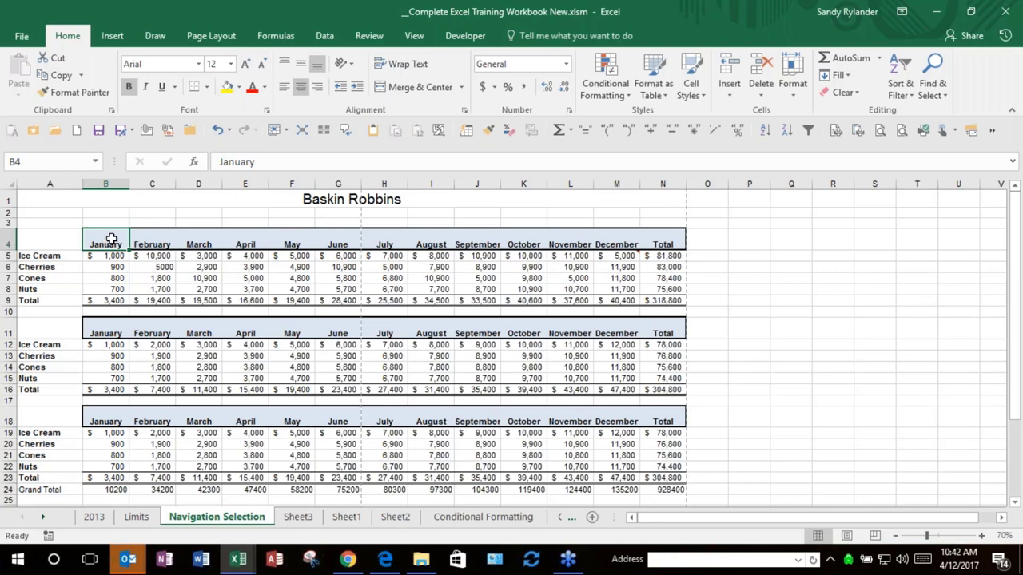
click(285, 282)
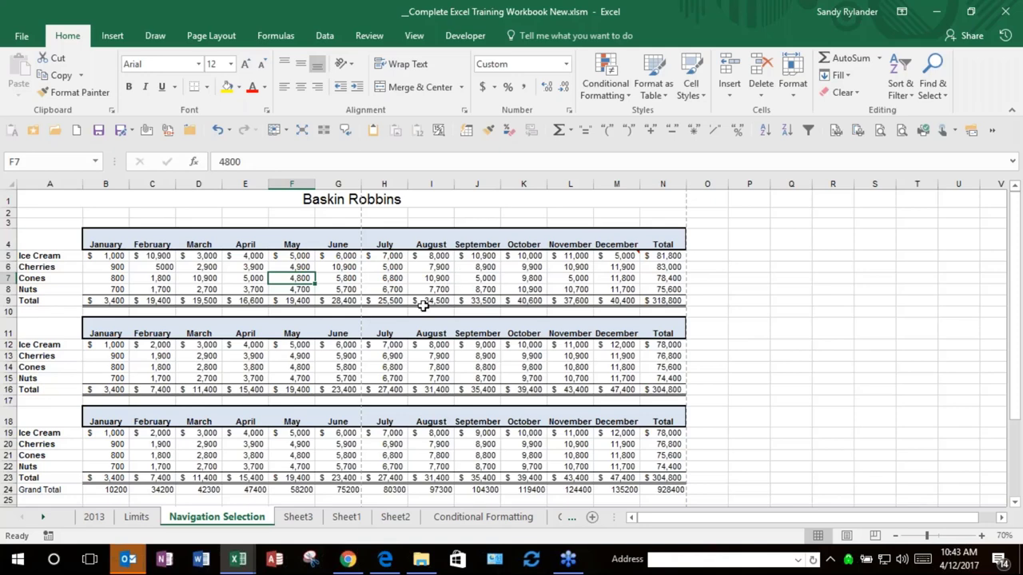
mouse_move(116, 566)
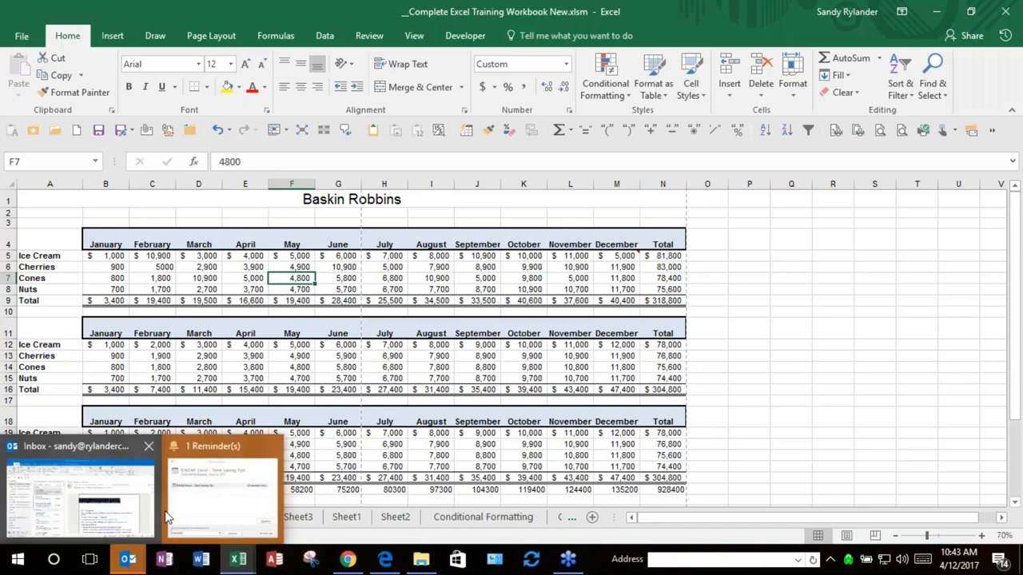
click(823, 328)
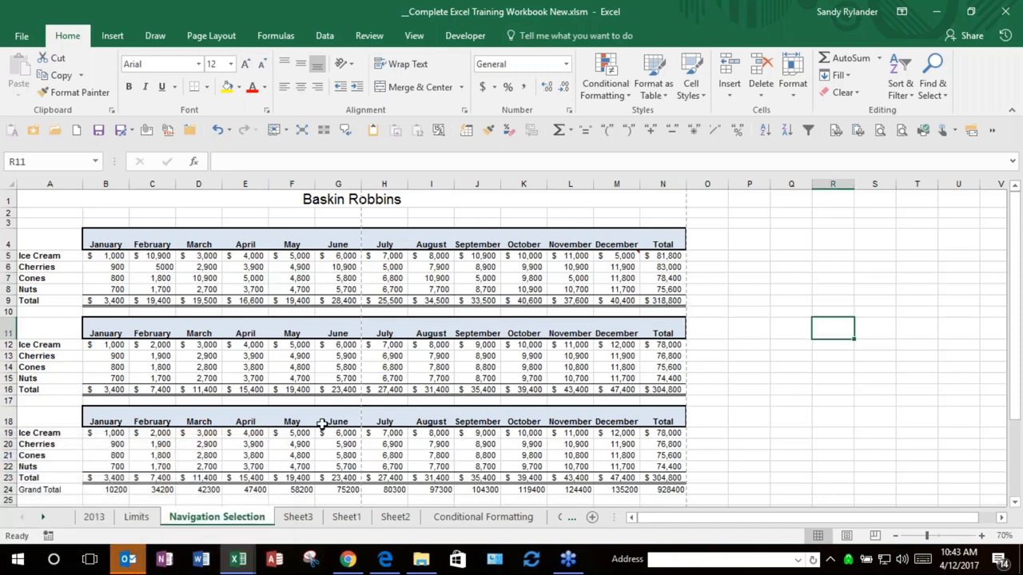
Step: Start a new Outlook email and switch between it and the Excel training workbook
mouse_move(128, 566)
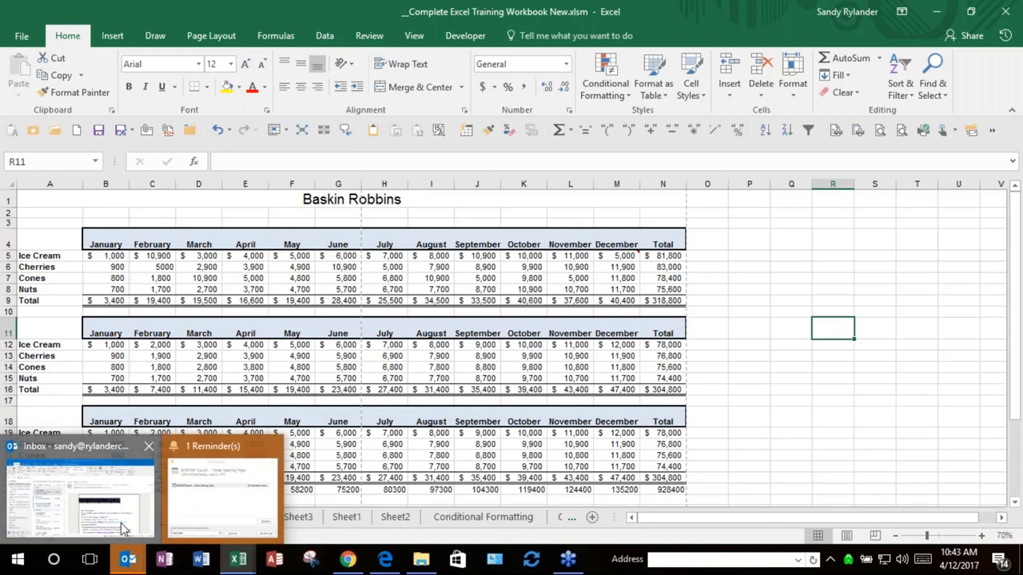
click(121, 522)
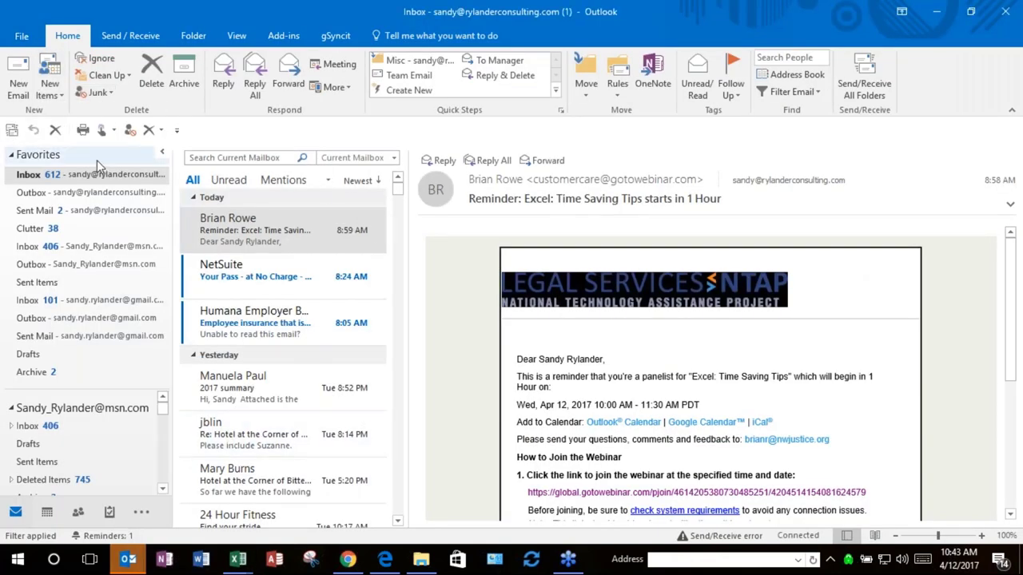
click(18, 86)
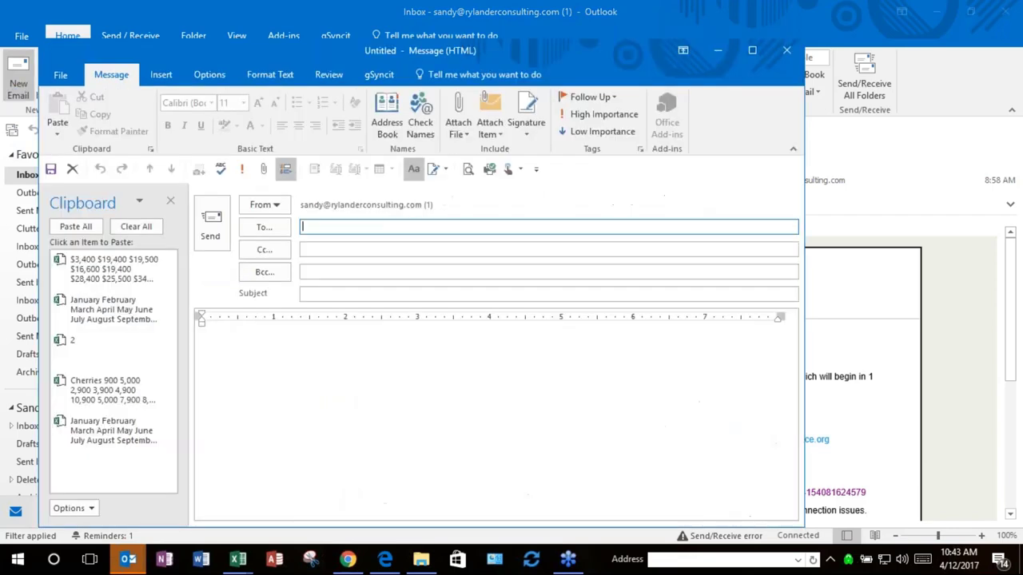
click(249, 394)
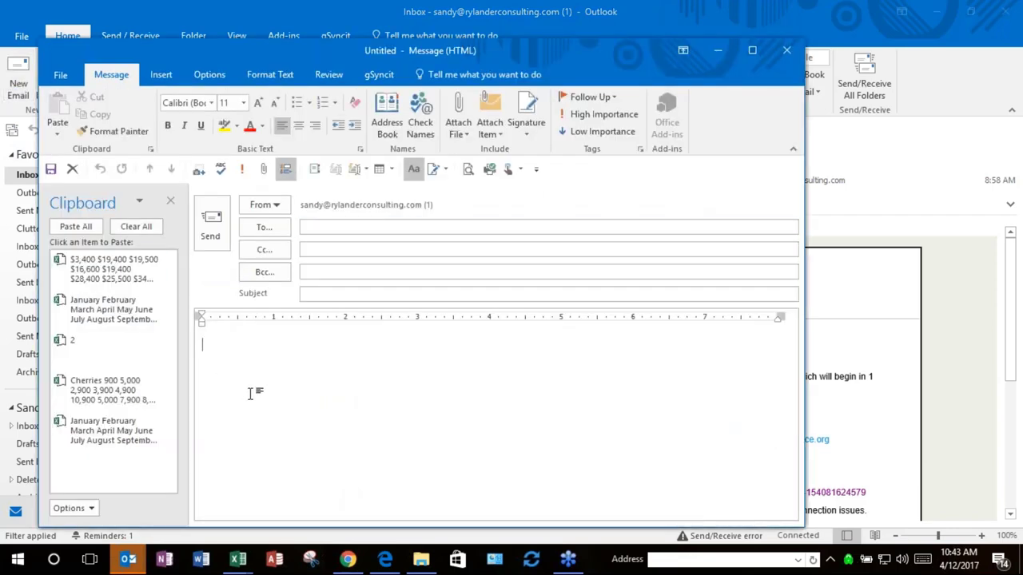
key(alt+Tab)
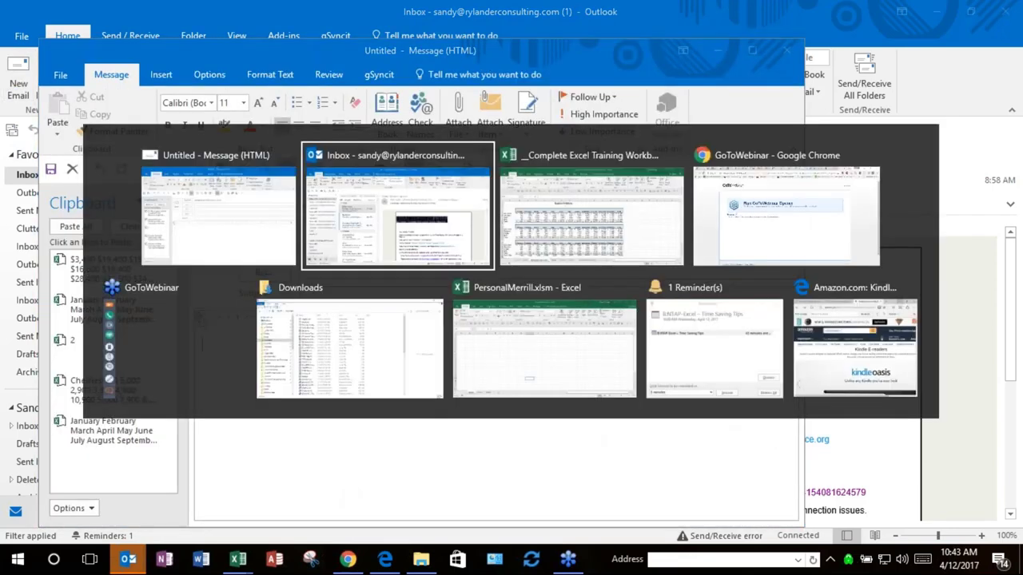
key(Tab)
key(alt+Tab)
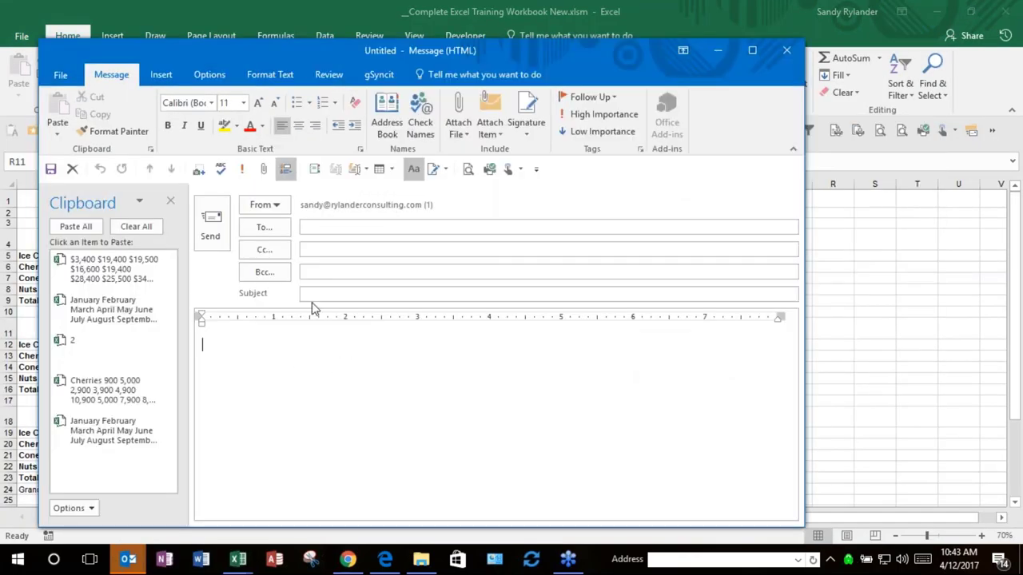
Step: Screen-clip the first sales table into the message, then discard the draft without saving
click(161, 74)
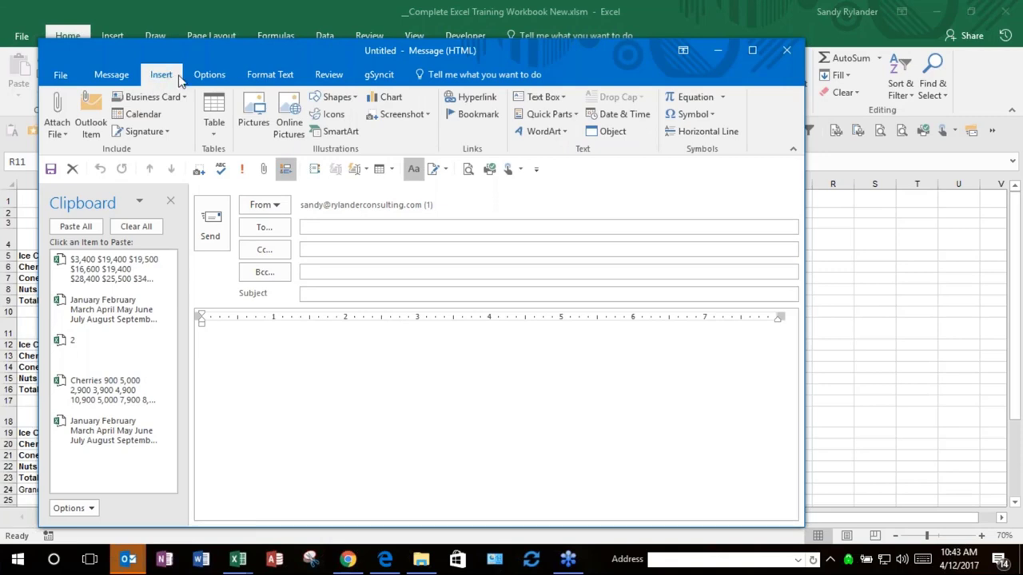
click(410, 117)
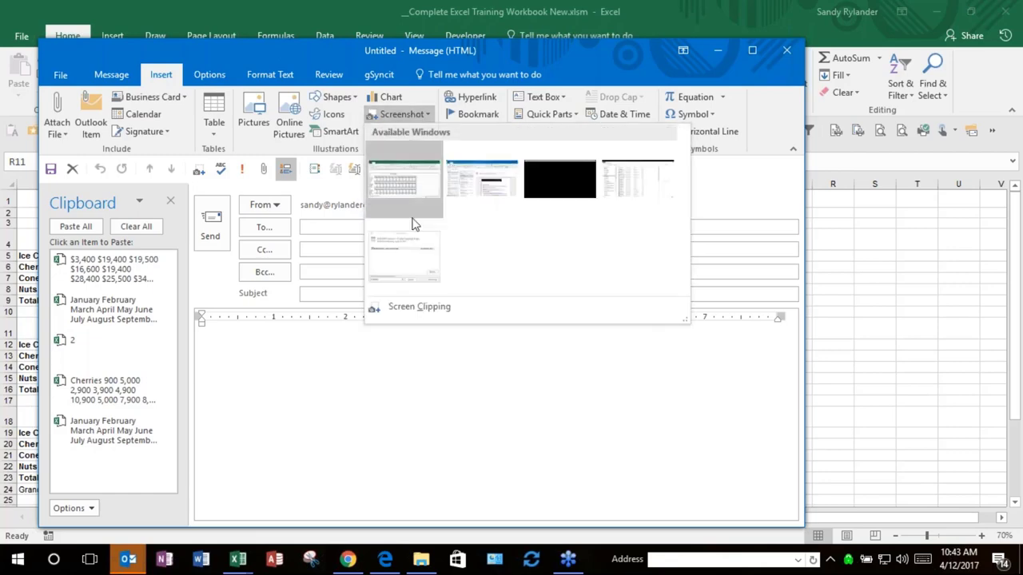
click(416, 308)
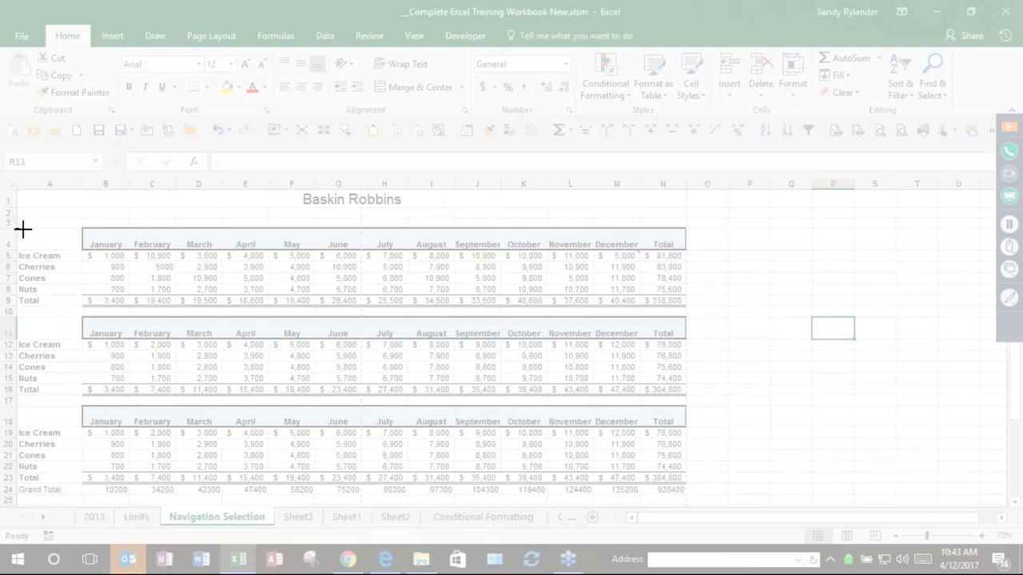
drag(17, 227, 686, 306)
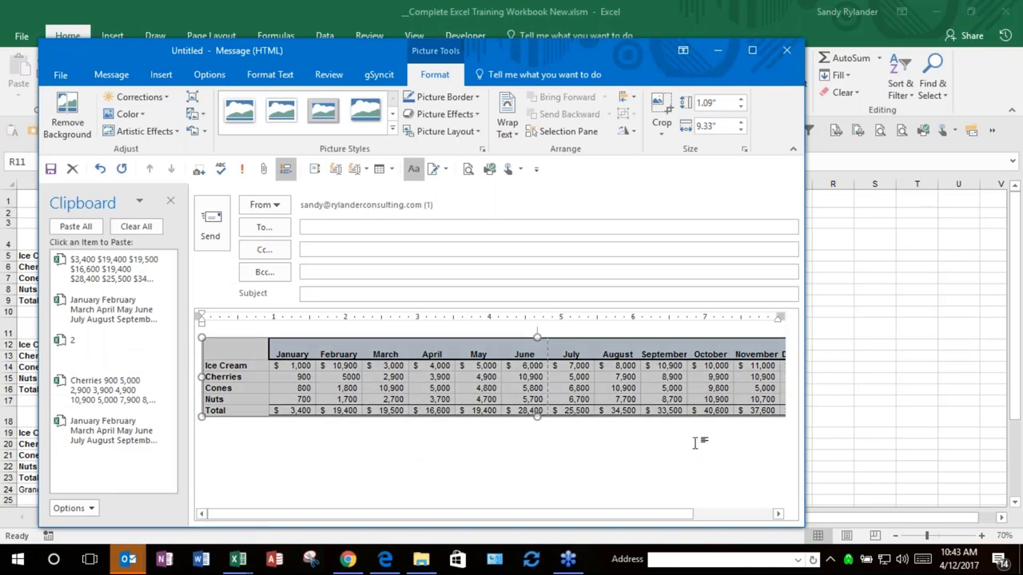
click(787, 50)
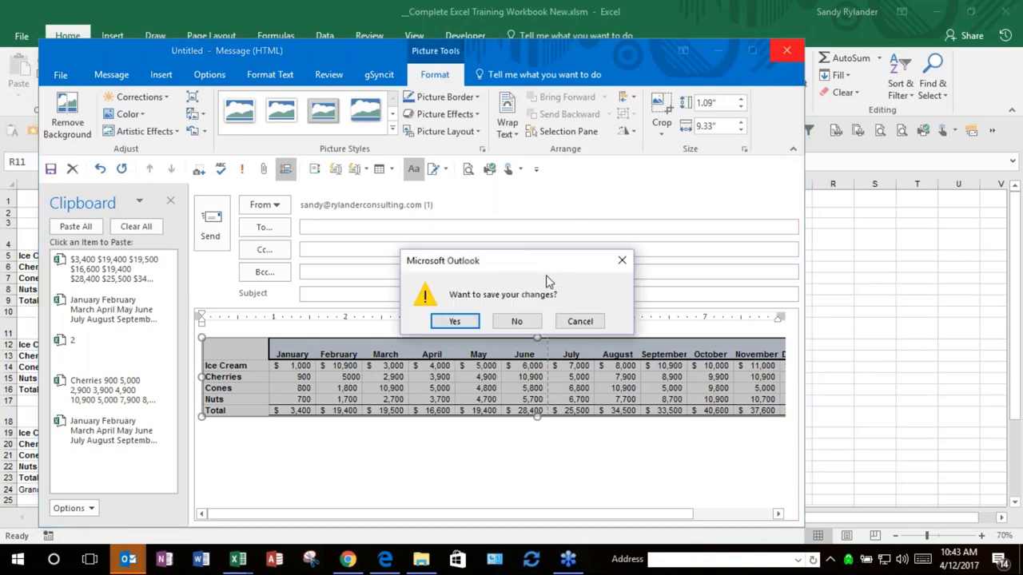
click(516, 320)
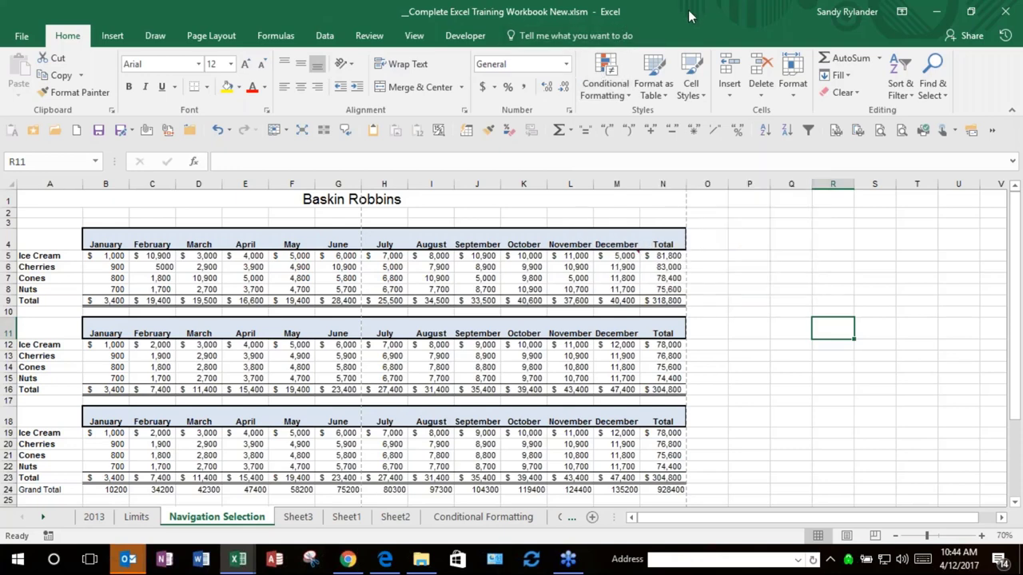
Step: Open Baskin Robbins.xls from the __Excel Training Spreadsheets folder
click(58, 137)
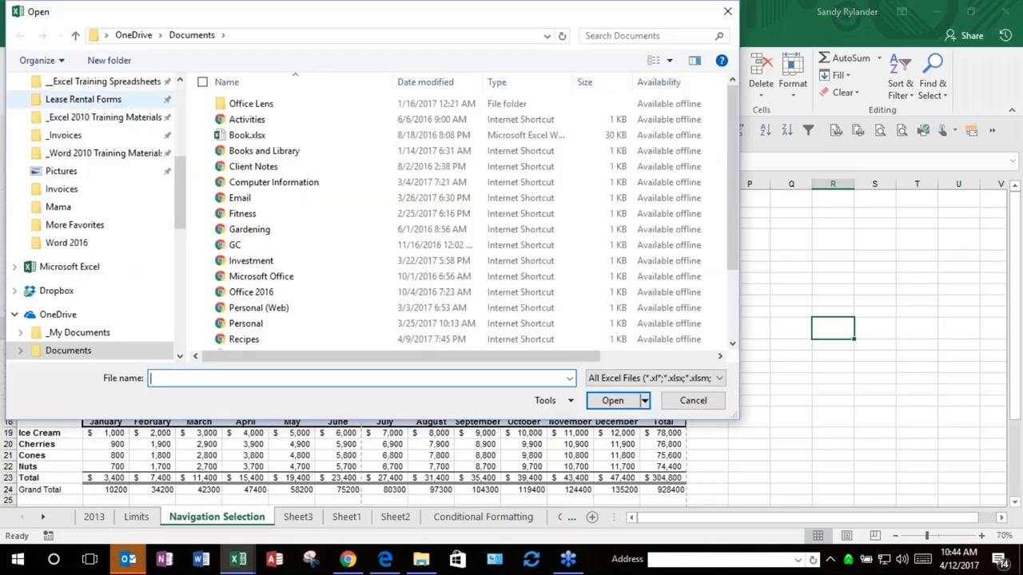
click(152, 82)
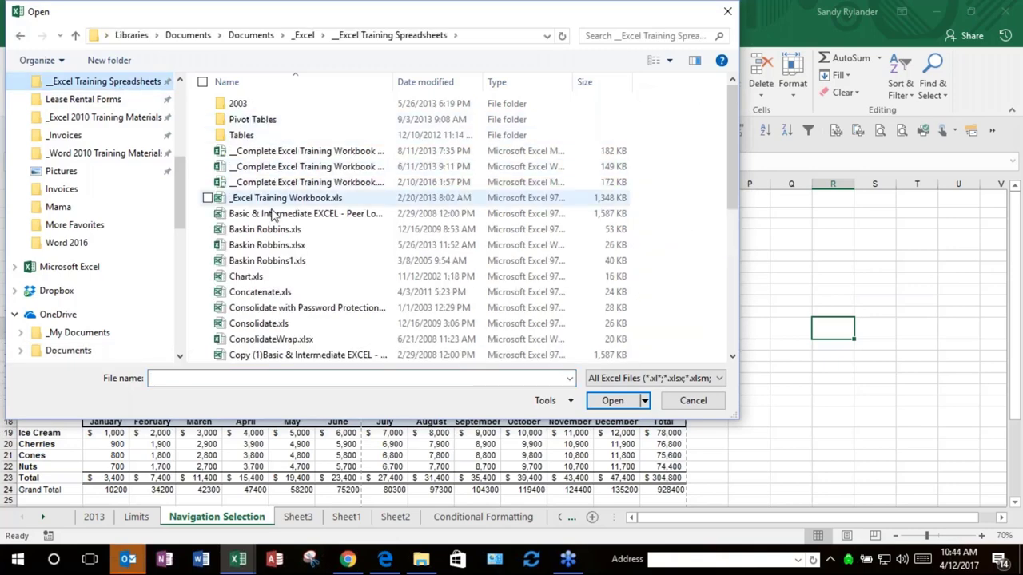
click(269, 233)
double_click(267, 231)
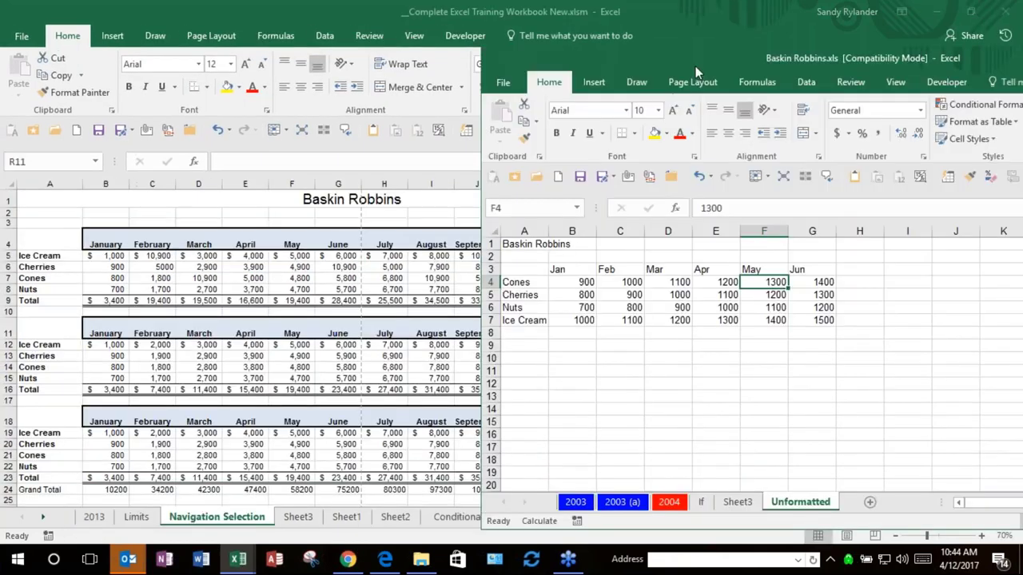
Step: Snap Baskin Robbins to the right half, then maximize the training workbook and select D6
drag(695, 71, 893, 89)
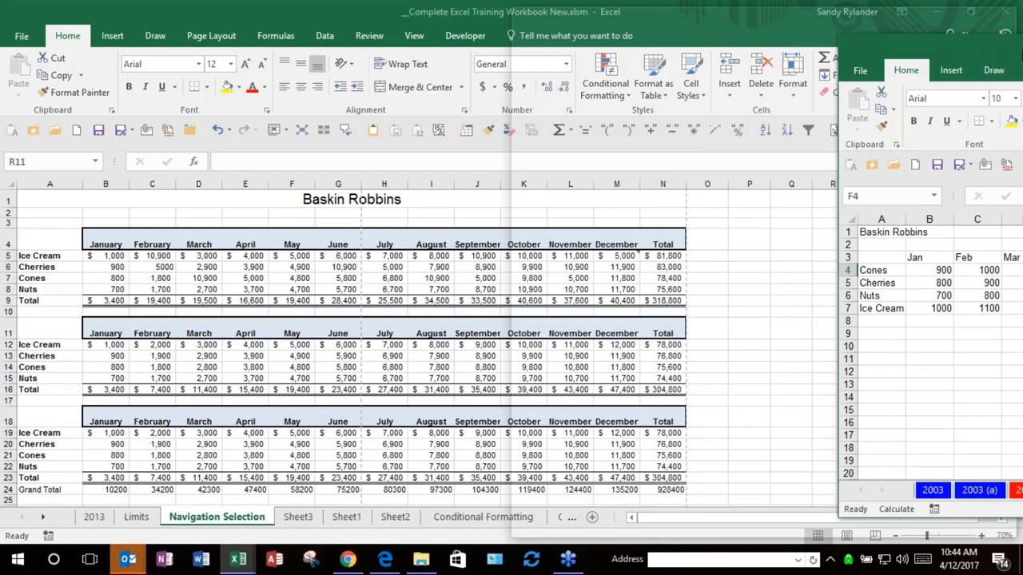
key(super+Right)
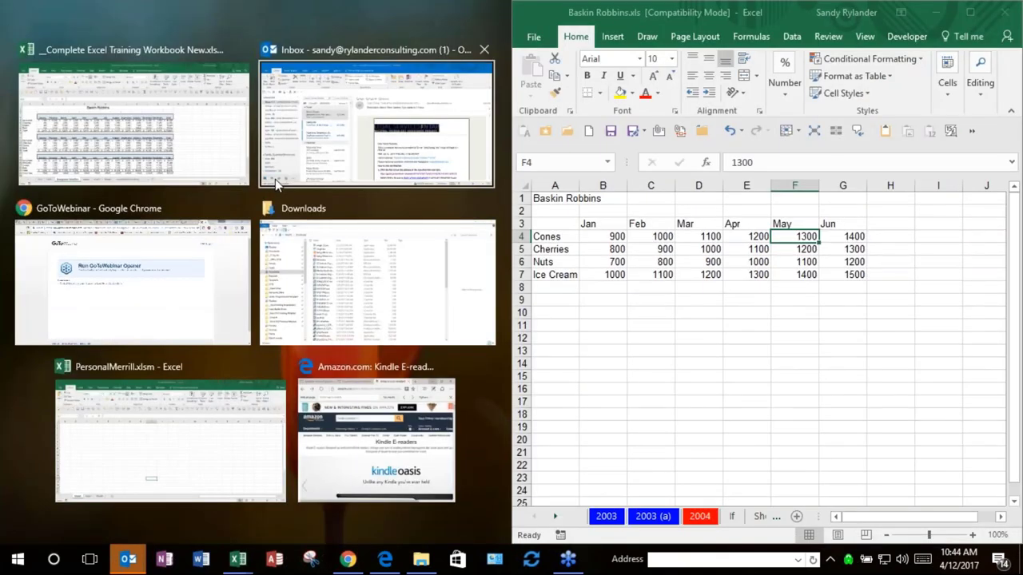
key(Escape)
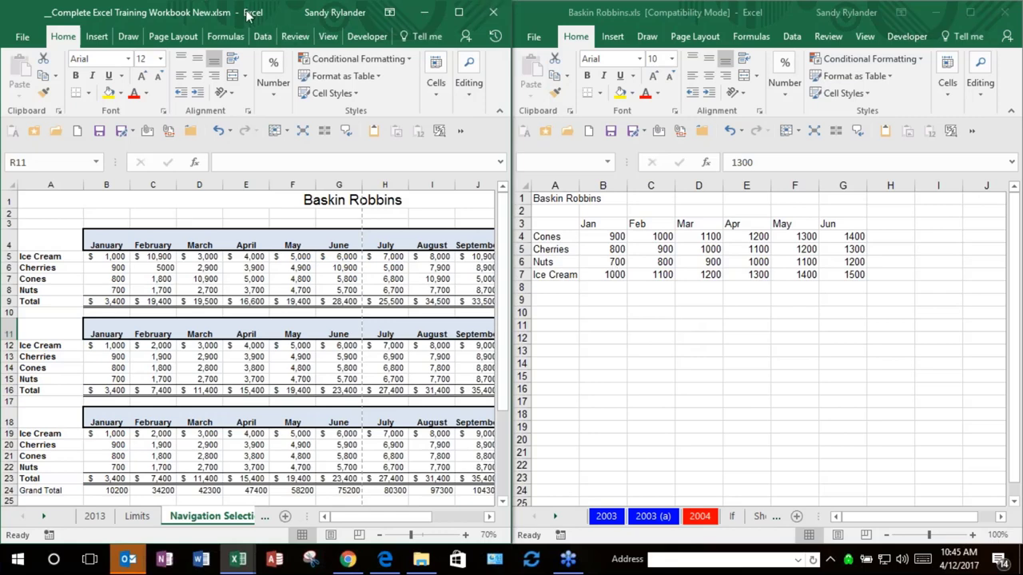
drag(249, 14, 247, 16)
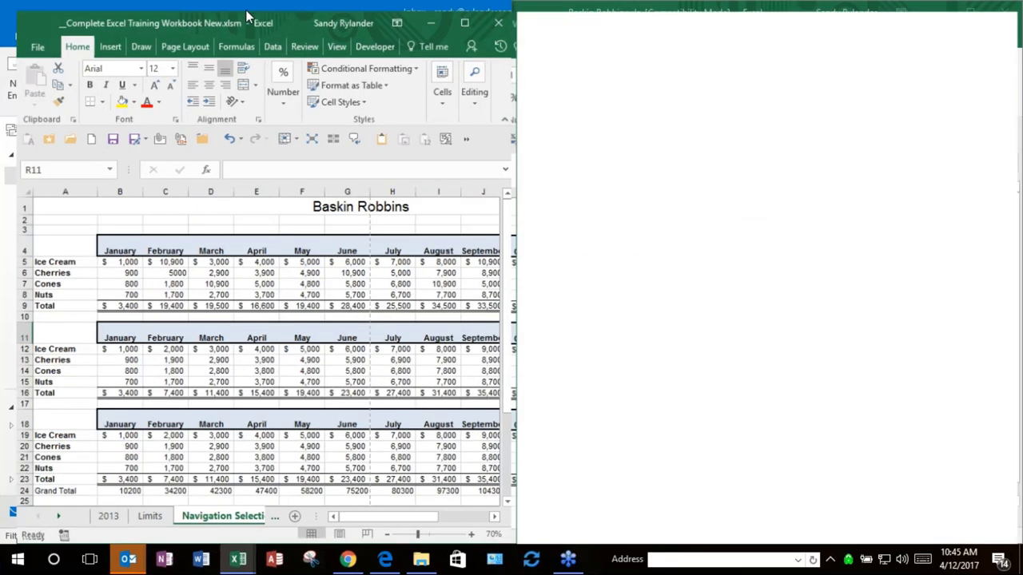
double_click(246, 9)
click(199, 266)
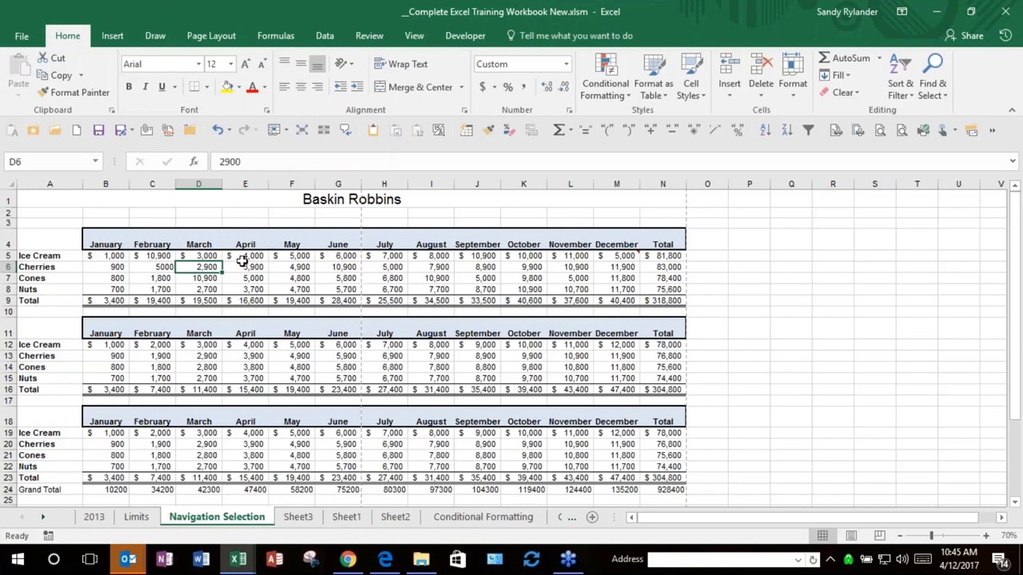
click(105, 239)
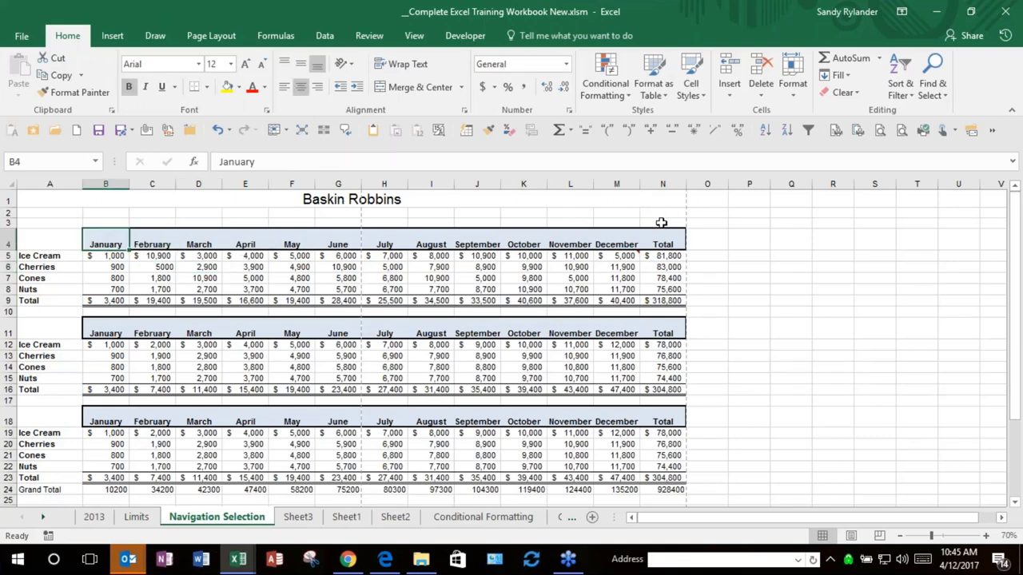
click(111, 267)
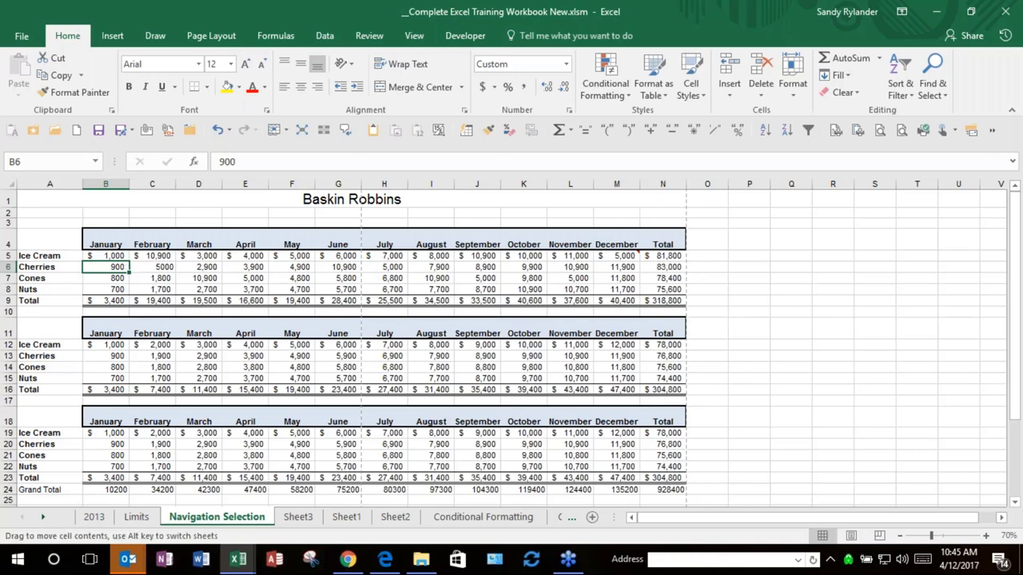
double_click(129, 268)
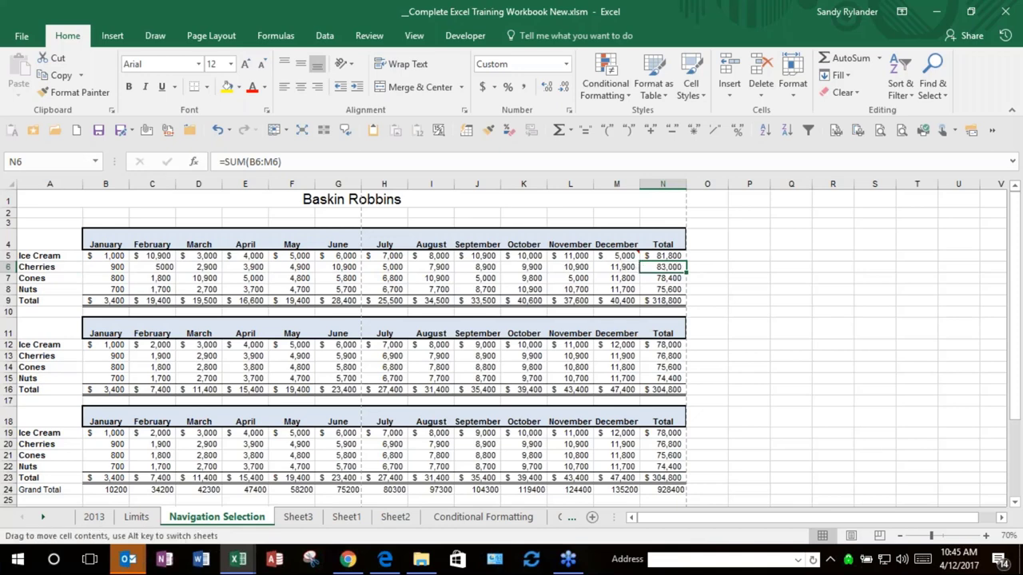
double_click(640, 268)
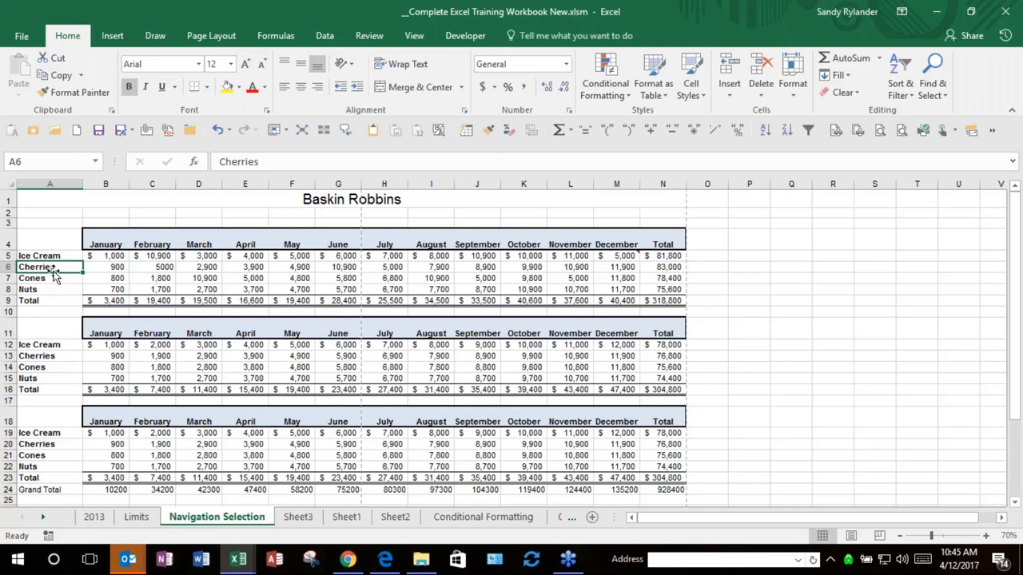
double_click(53, 272)
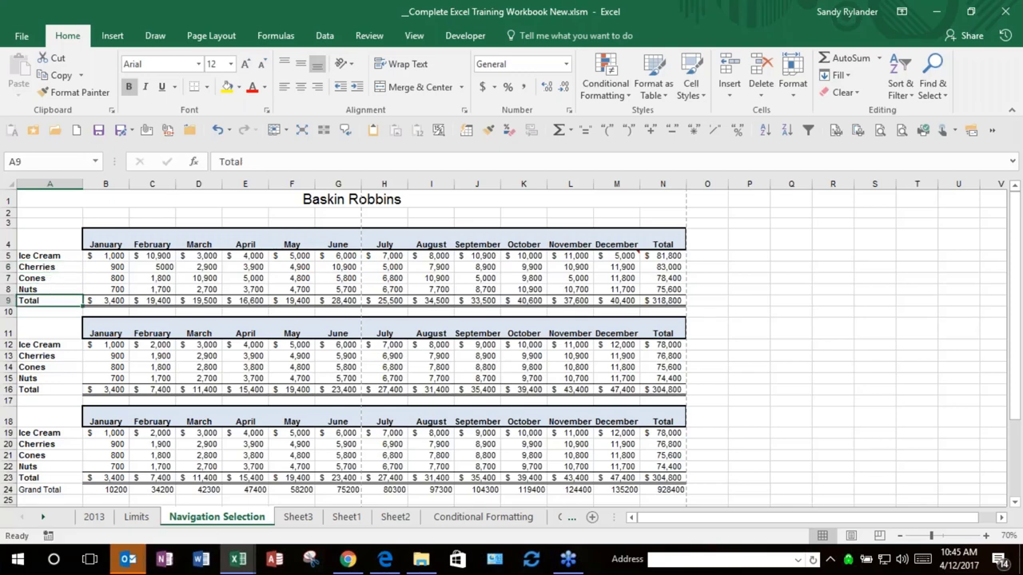
double_click(51, 295)
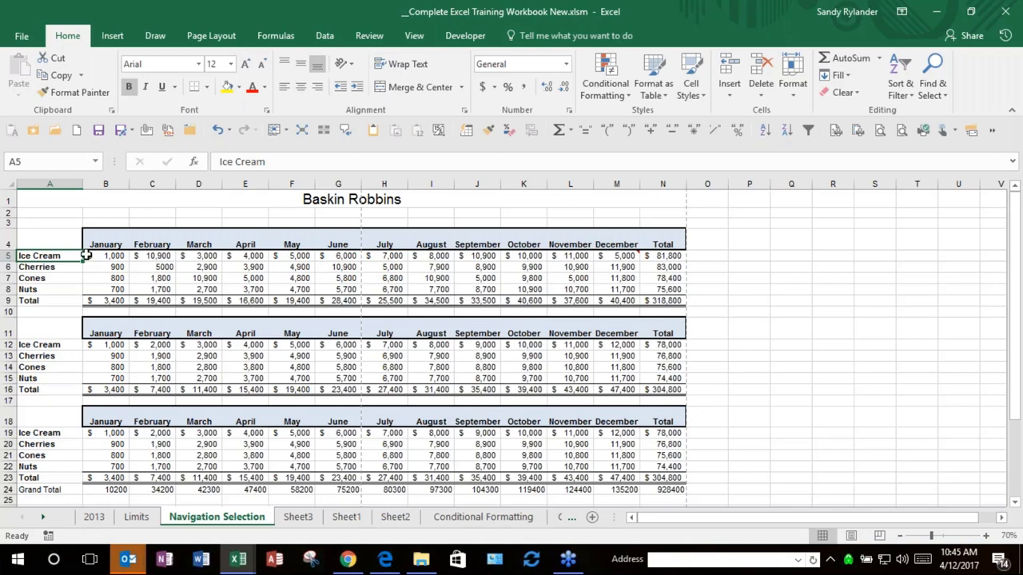
click(83, 256)
drag(83, 256, 351, 257)
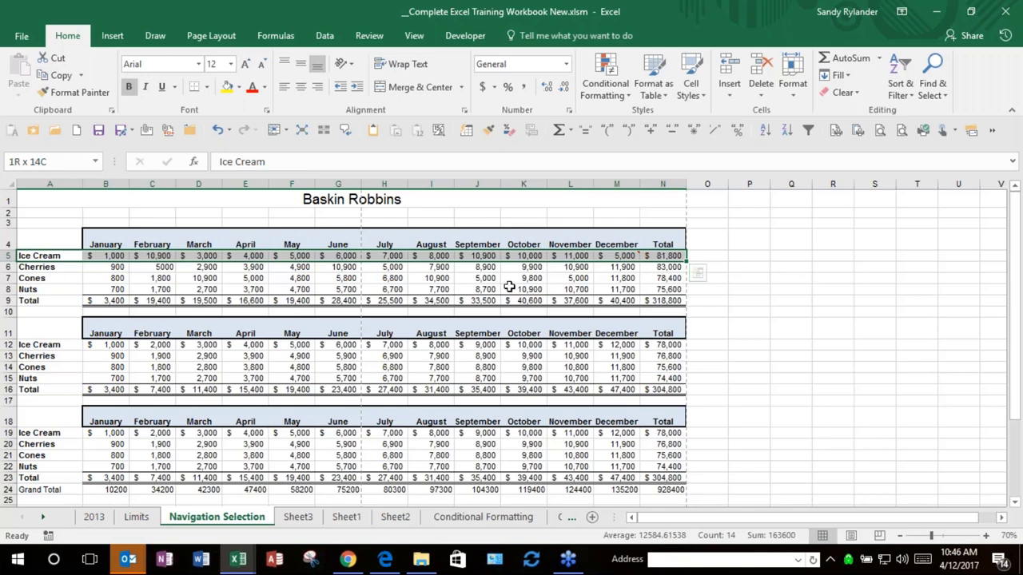
drag(472, 261, 770, 274)
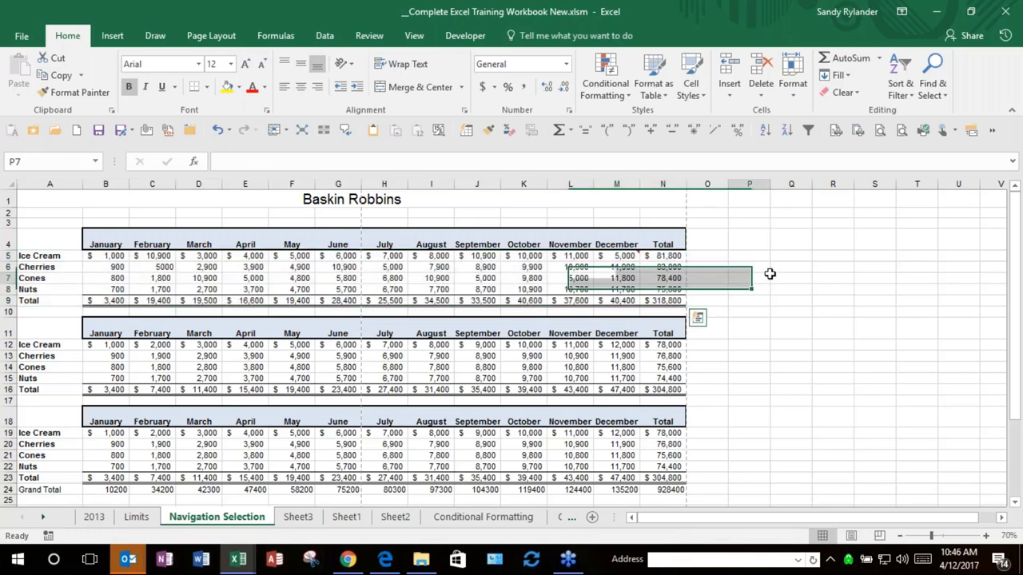
key(Escape)
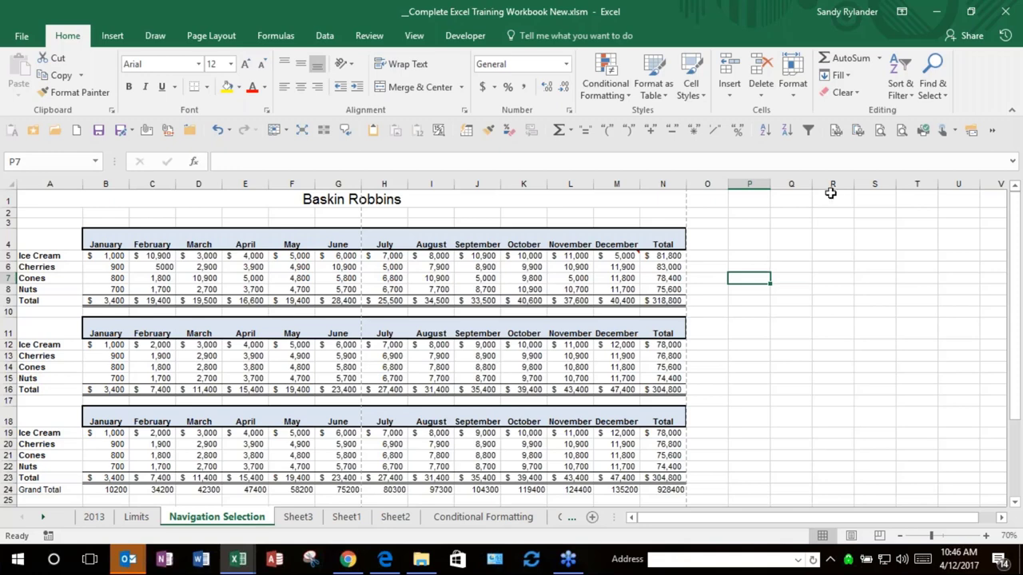
click(828, 345)
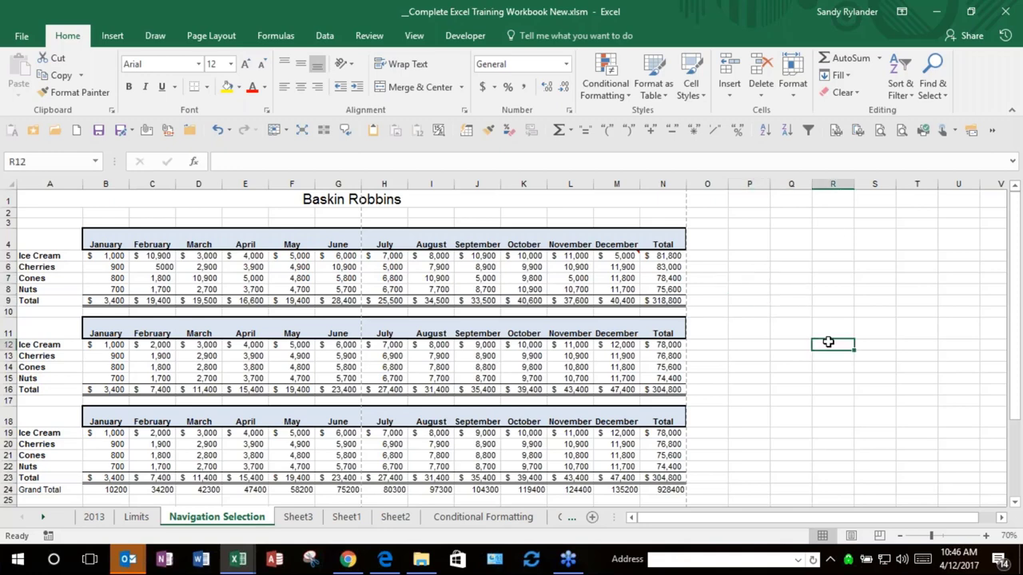
Step: Enter January in cell B42 below the tables
scroll(773, 298, down, 1)
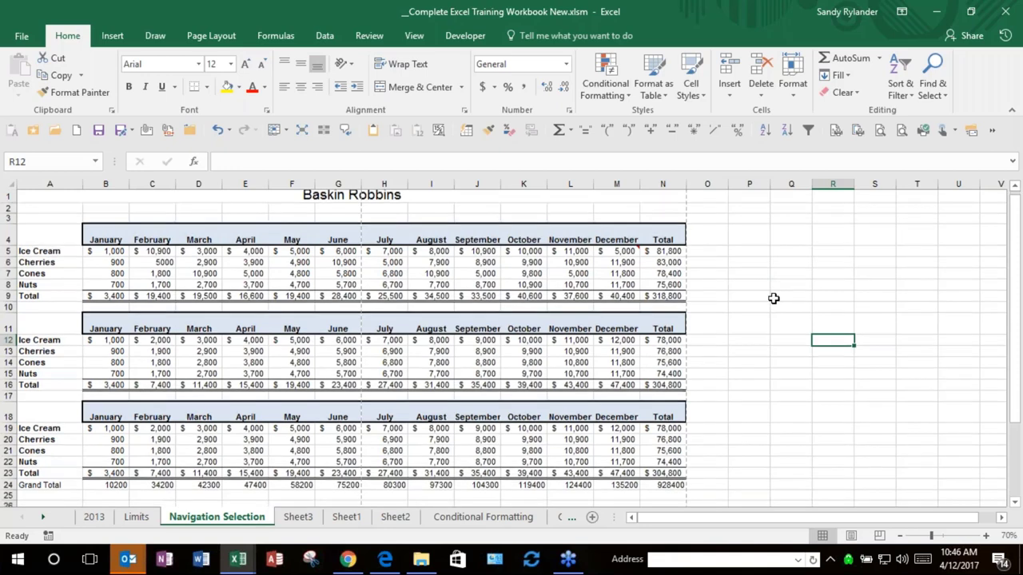
scroll(773, 298, down, 12)
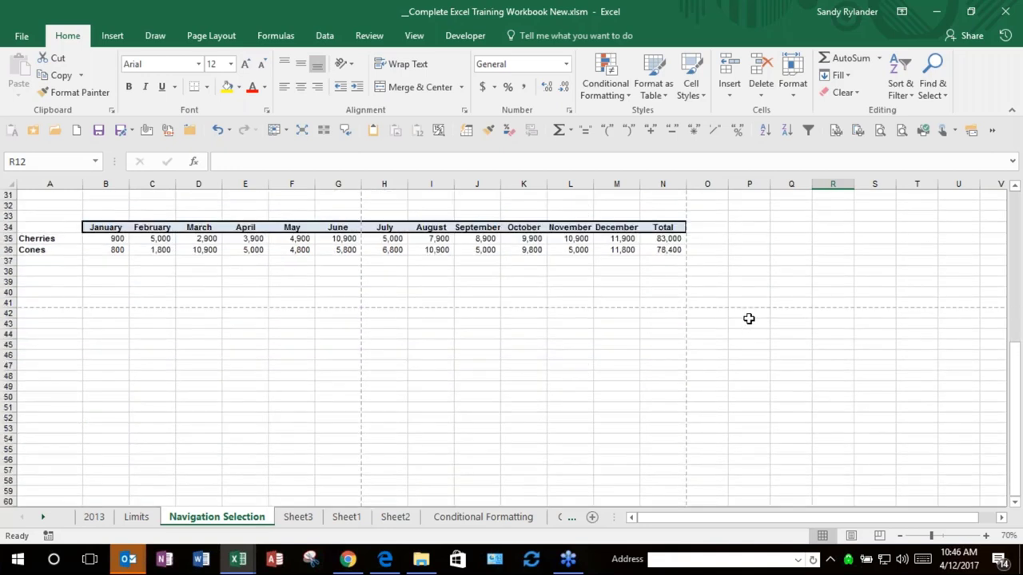
scroll(144, 323, up, 5)
click(106, 410)
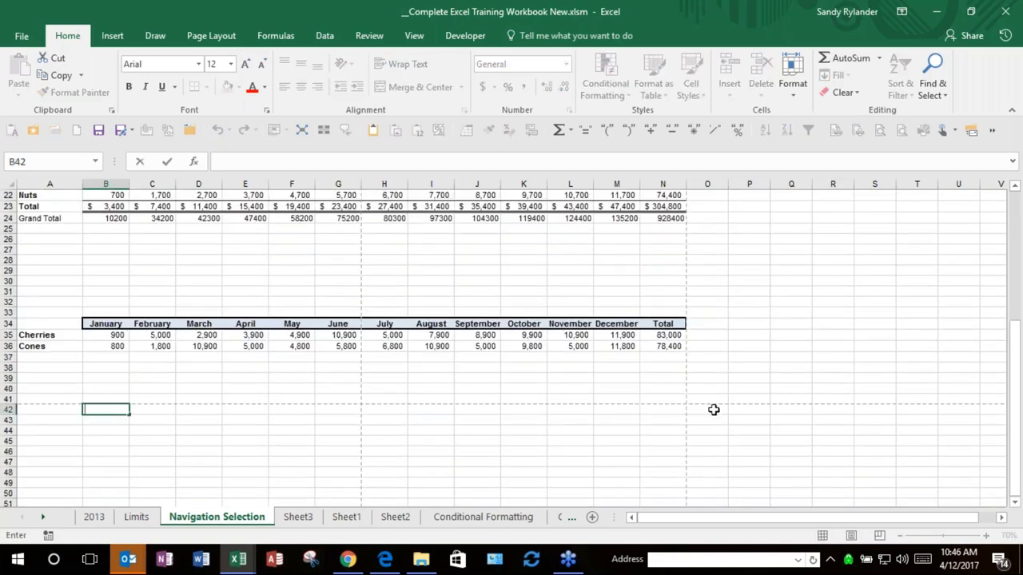
text(January)
key(Return)
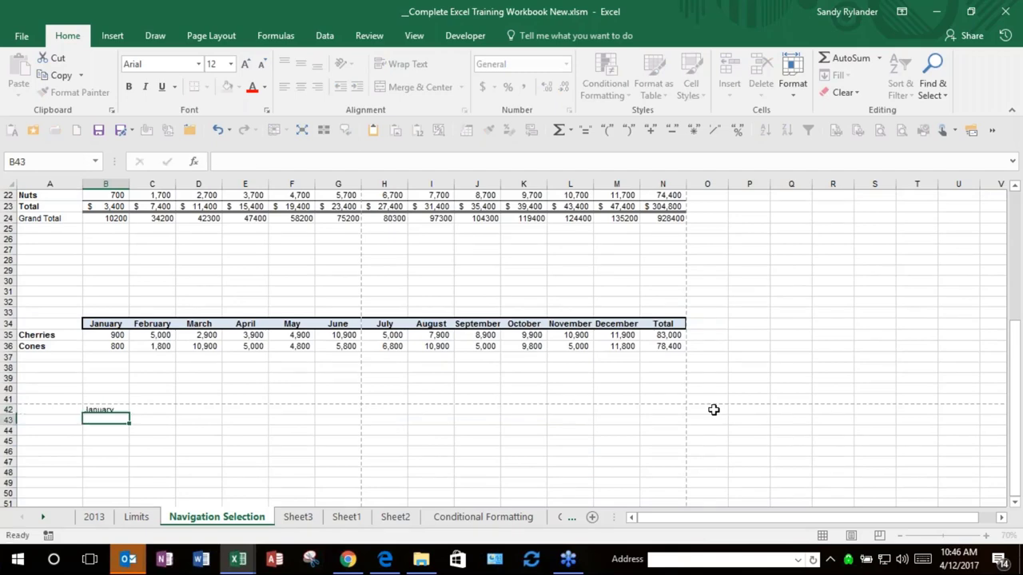
Step: Autofill the months from January across row 42 through December in M42
click(102, 410)
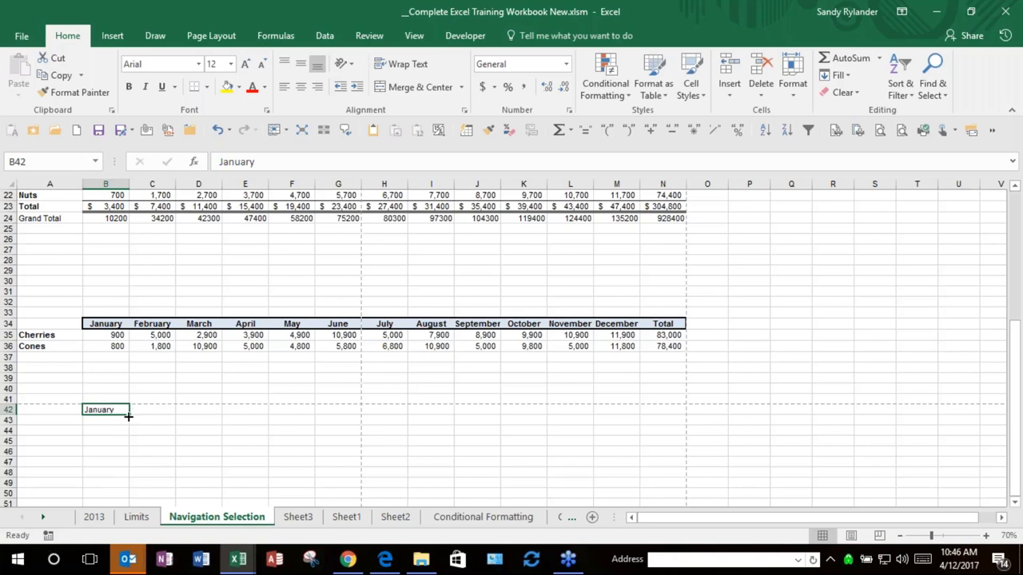
drag(127, 415, 636, 406)
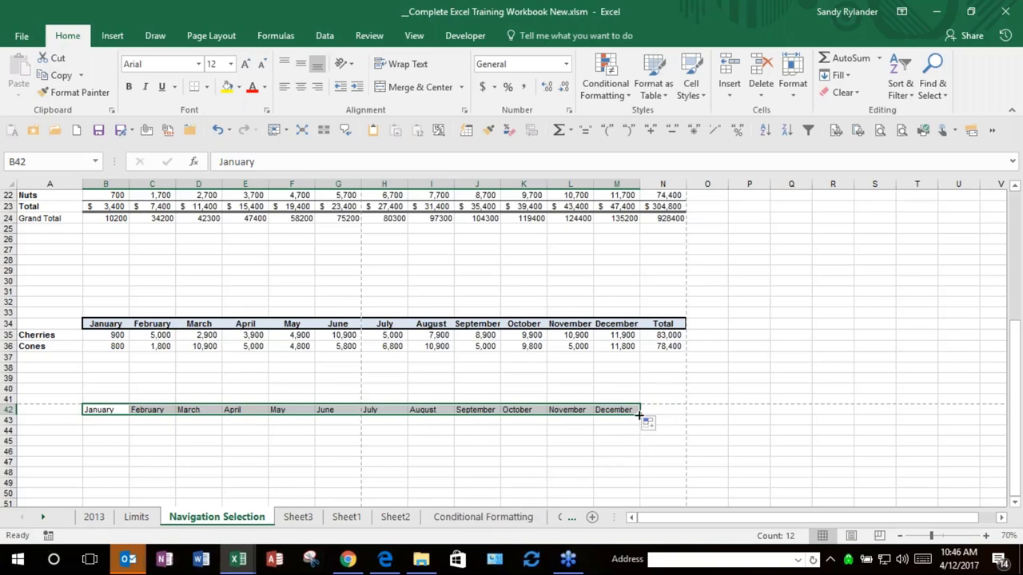
drag(637, 411, 400, 410)
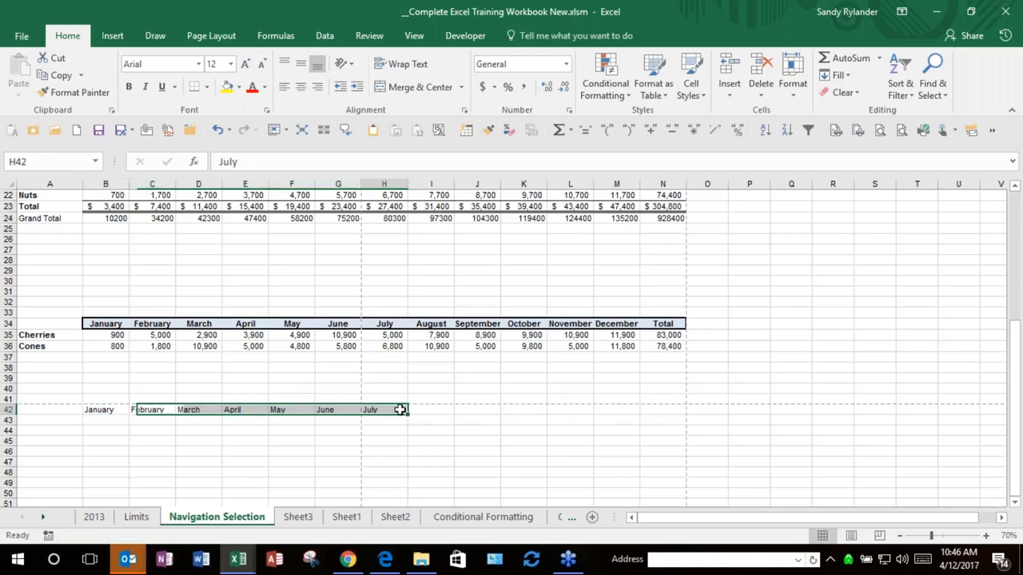
click(400, 410)
click(486, 466)
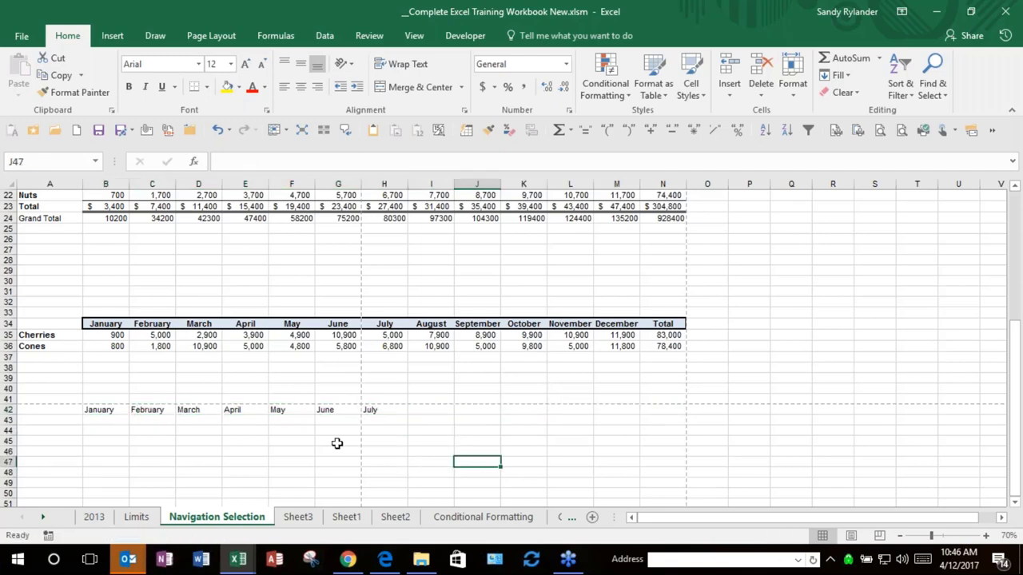
click(335, 444)
click(109, 409)
drag(128, 415, 644, 417)
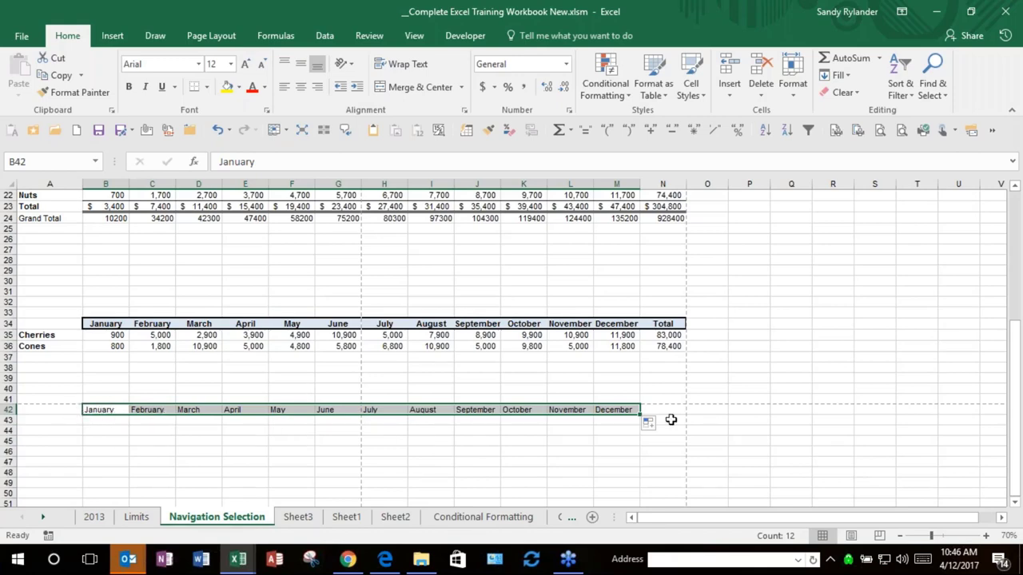
scroll(351, 482, down, 1)
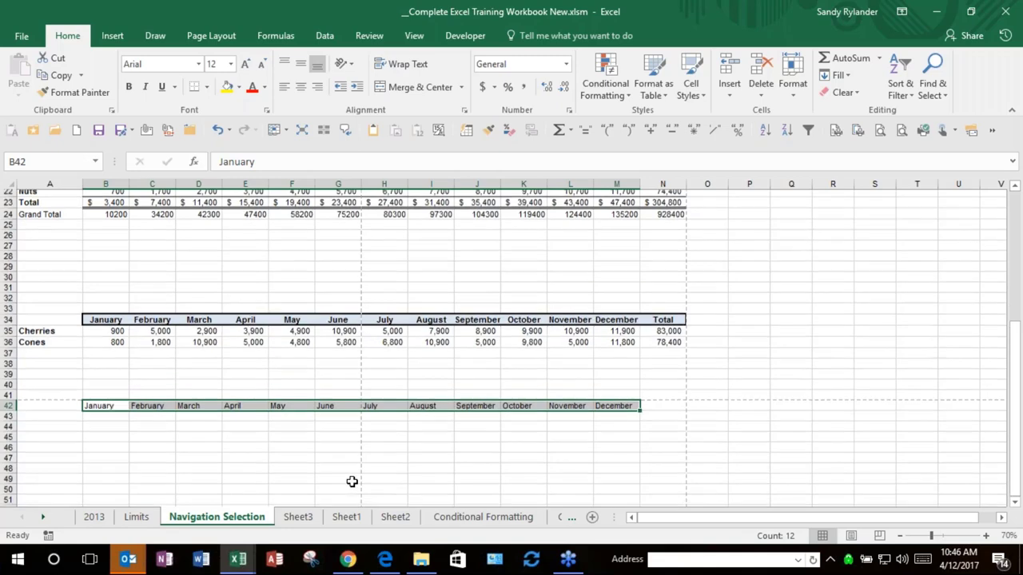
scroll(351, 482, down, 1)
scroll(119, 413, down, 1)
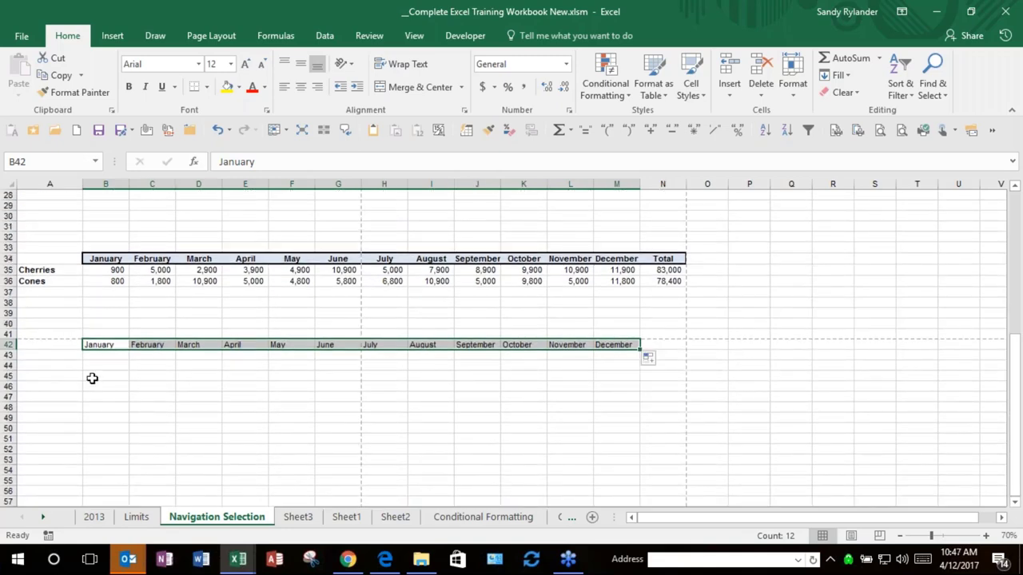
Step: Type Seattle, Bellevue, Issaquah and Bellingham into B46:E46, then reselect B46
click(101, 386)
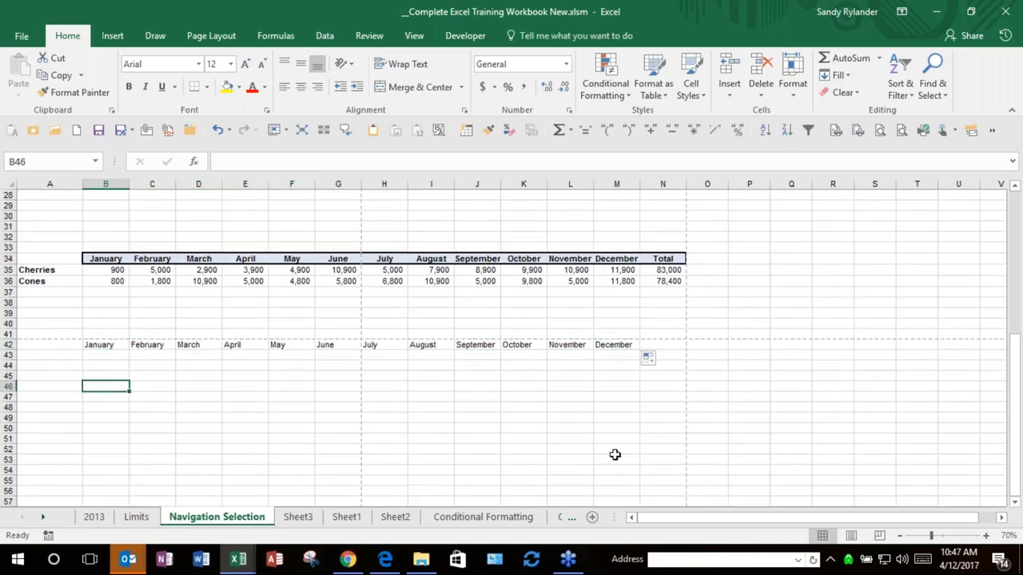
key(F2)
text(Seattle)
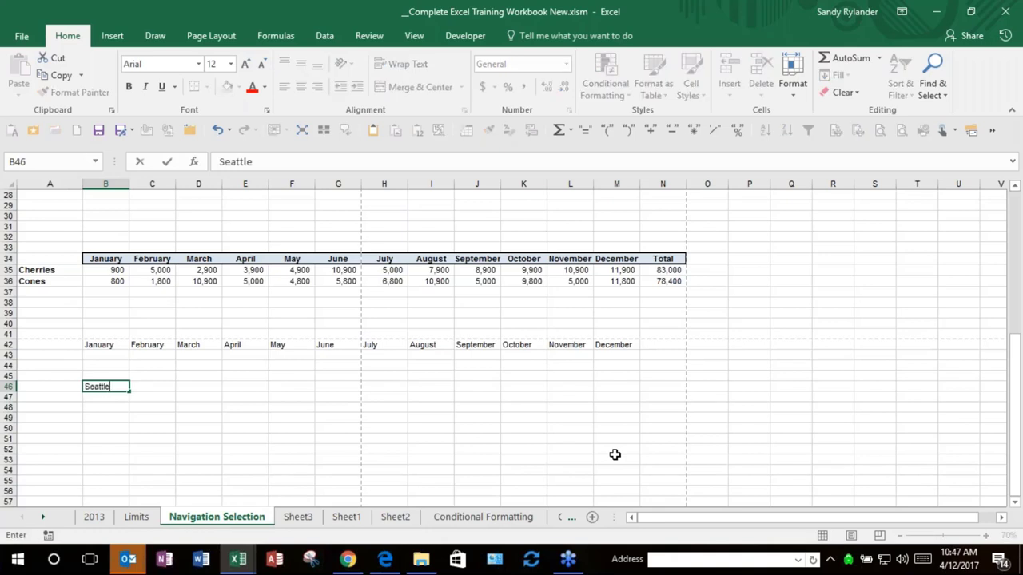
key(Tab)
text(Bellevue)
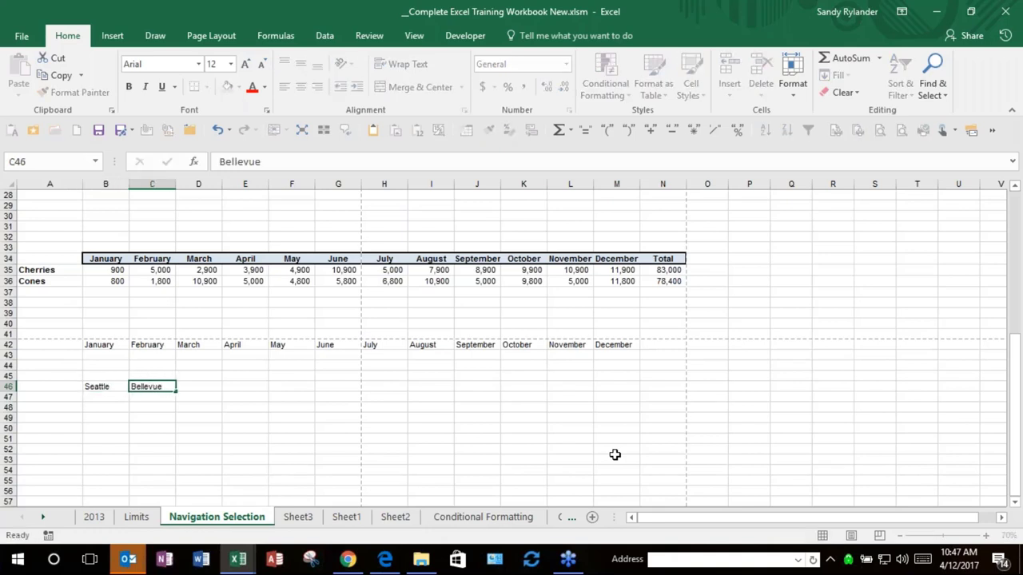
key(Tab)
text(I)
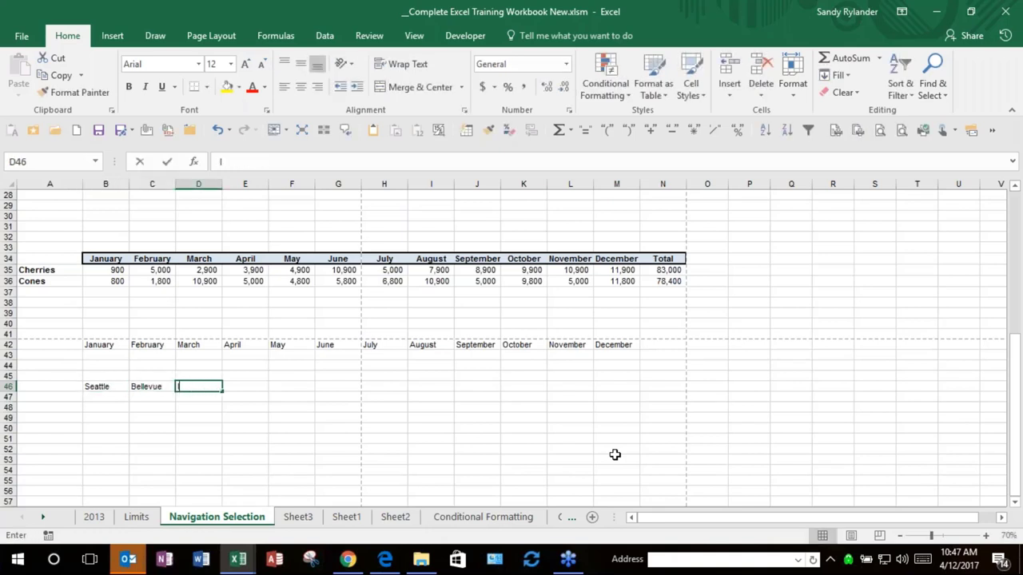
text(ssaq)
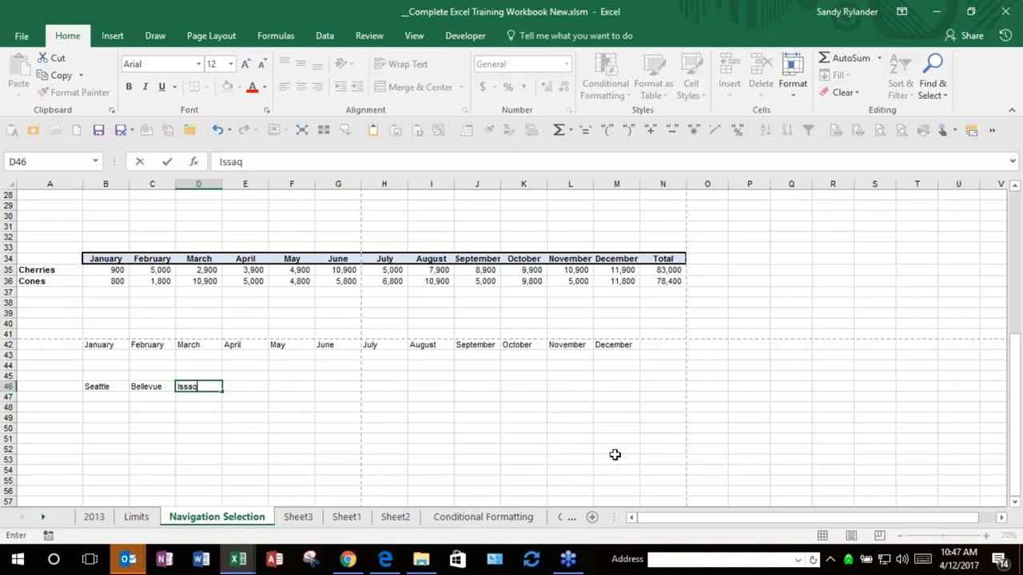
text(uah)
key(Tab)
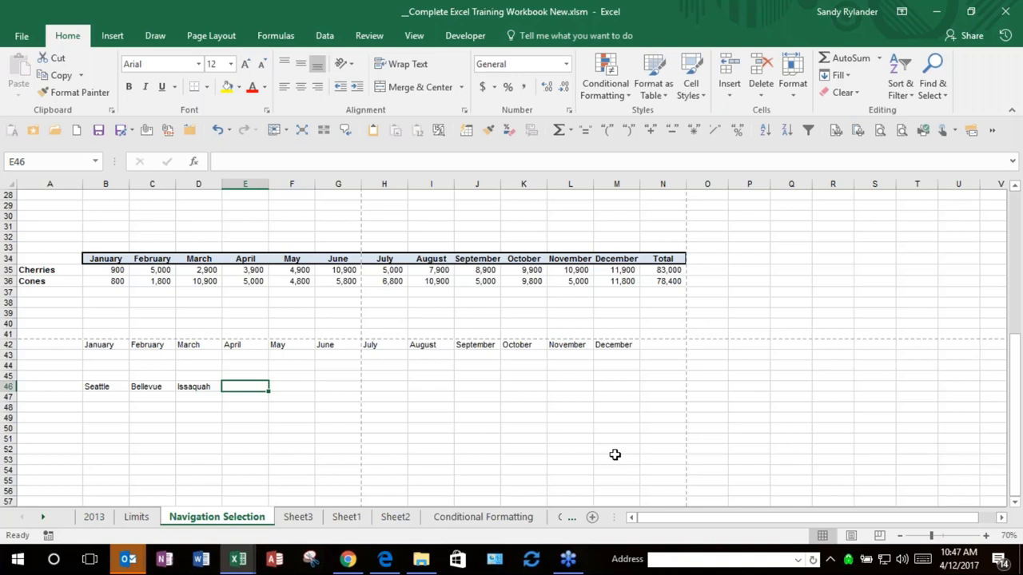
text(Bell)
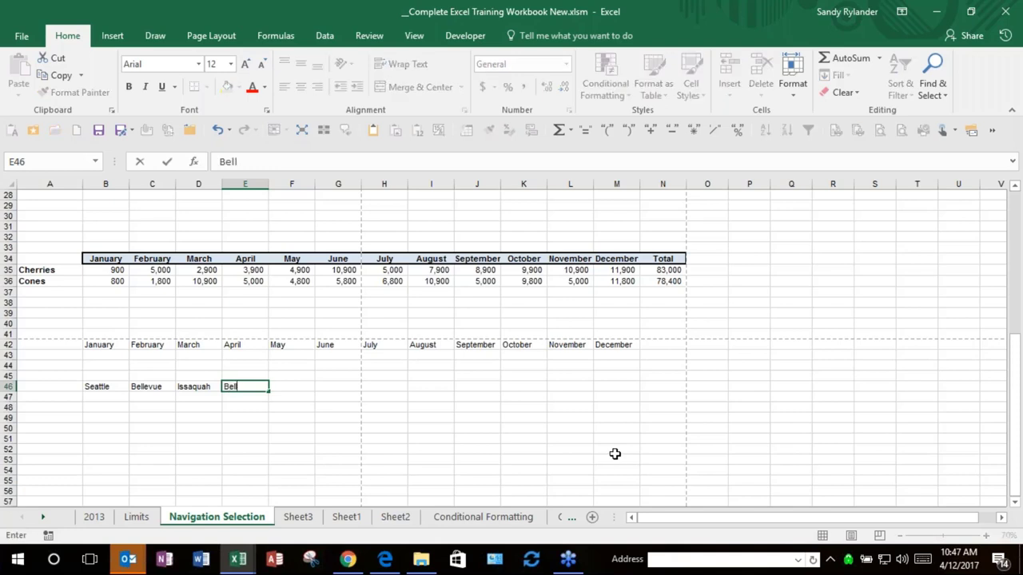
text(ingham)
key(Return)
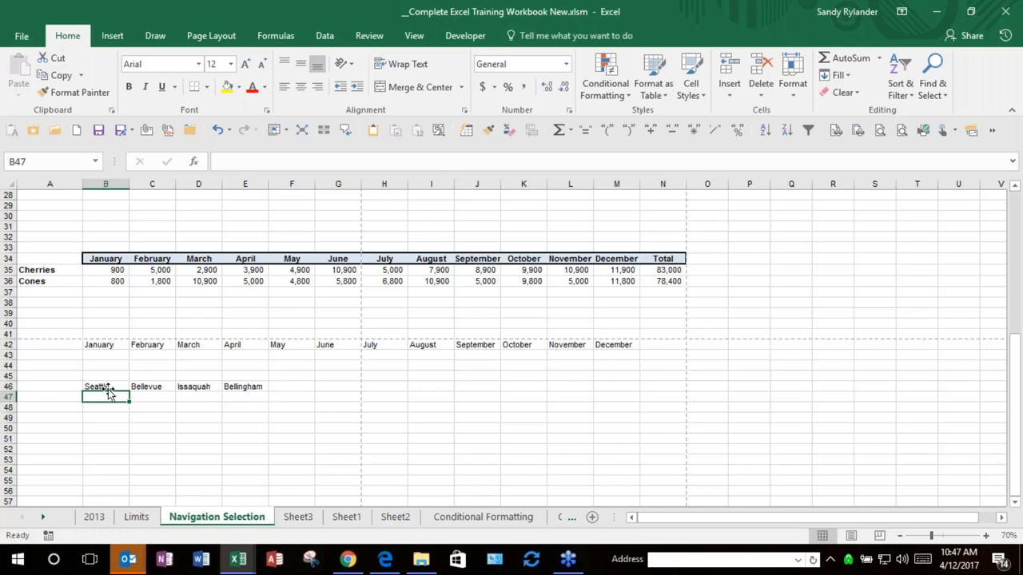
click(105, 387)
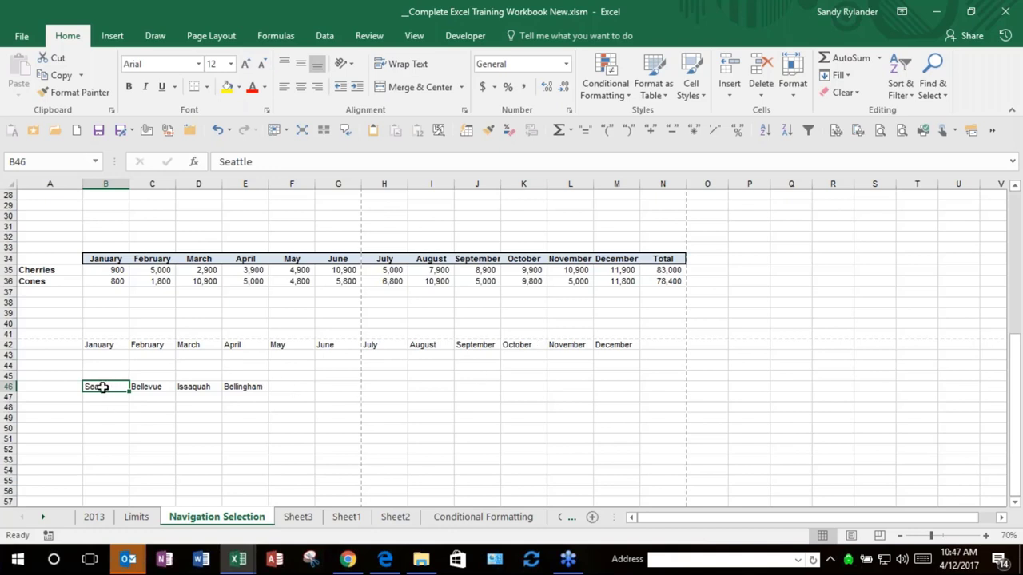
Step: Select B46:E46 and open Edit Custom Lists from the Advanced page of Excel Options
drag(102, 387, 240, 387)
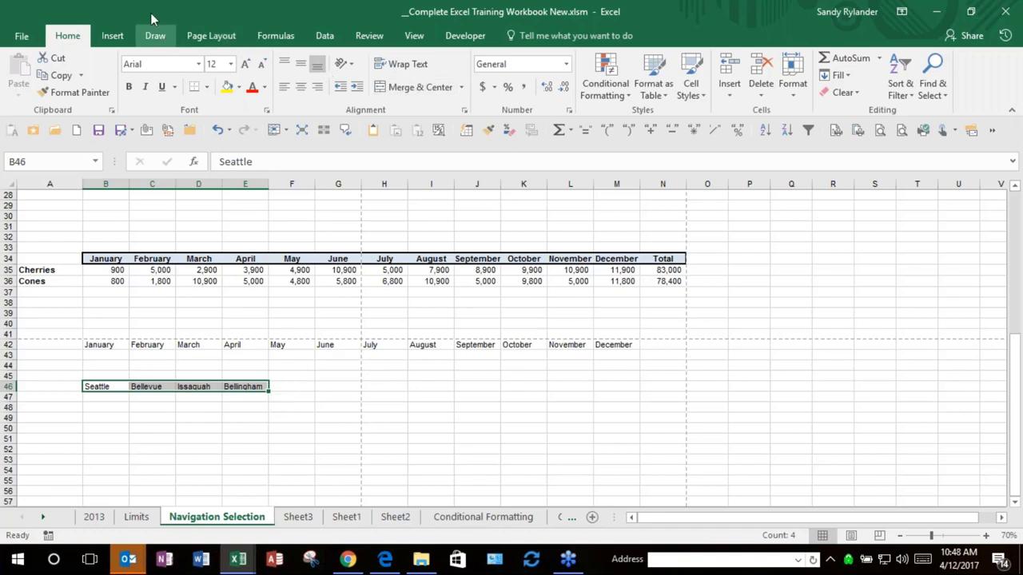
click(22, 39)
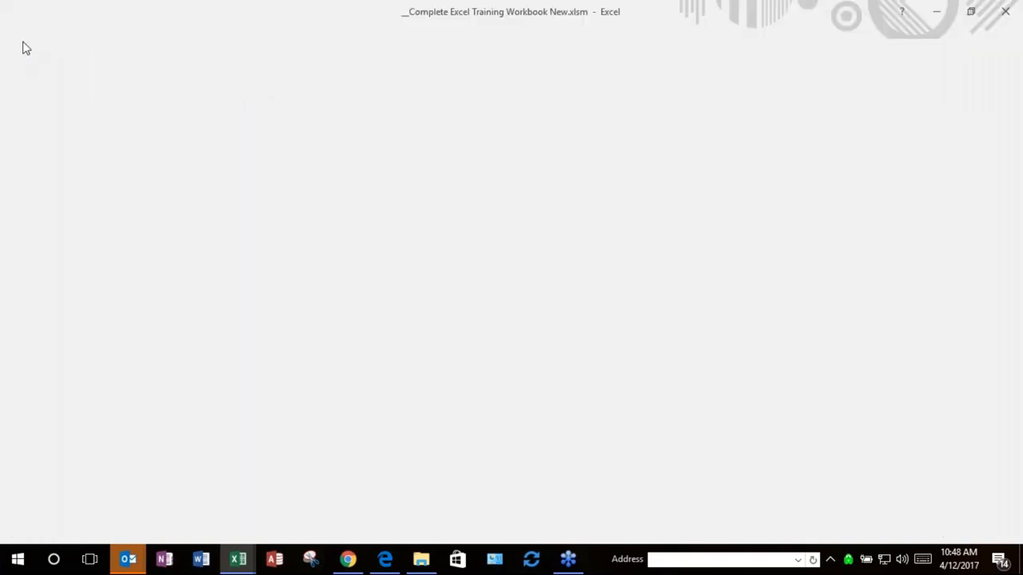
click(22, 40)
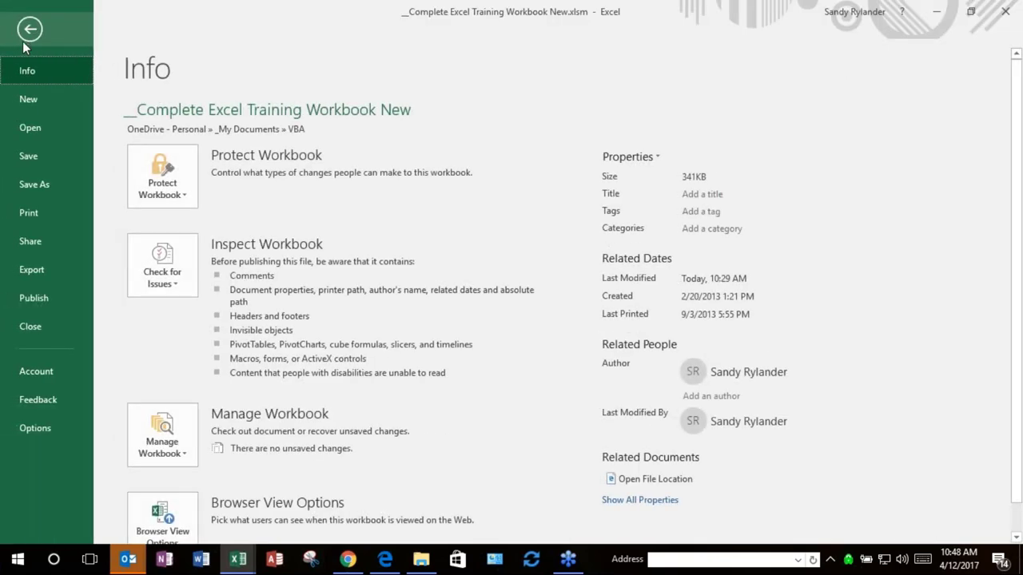
click(37, 426)
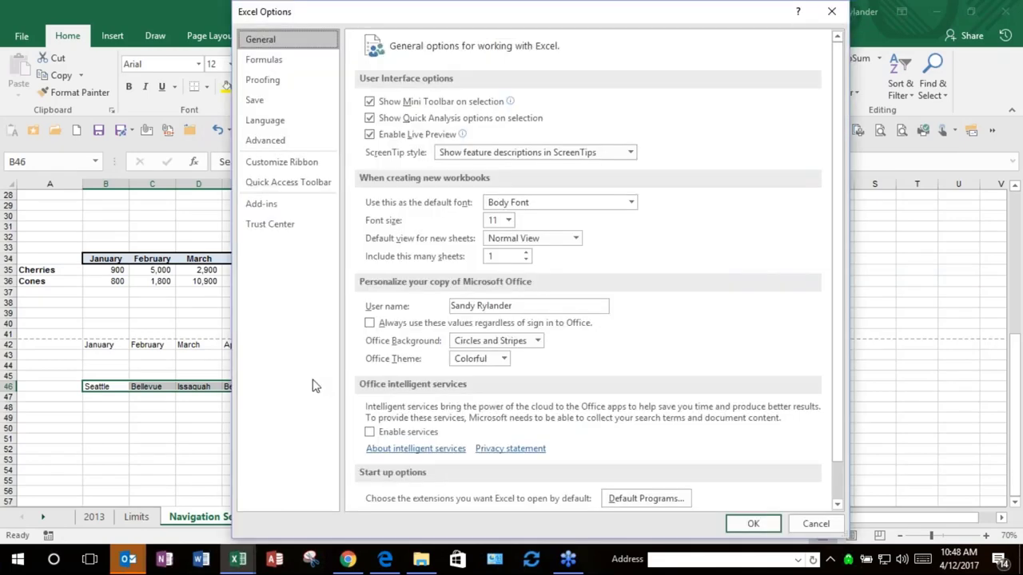
click(272, 140)
scroll(587, 228, down, 3)
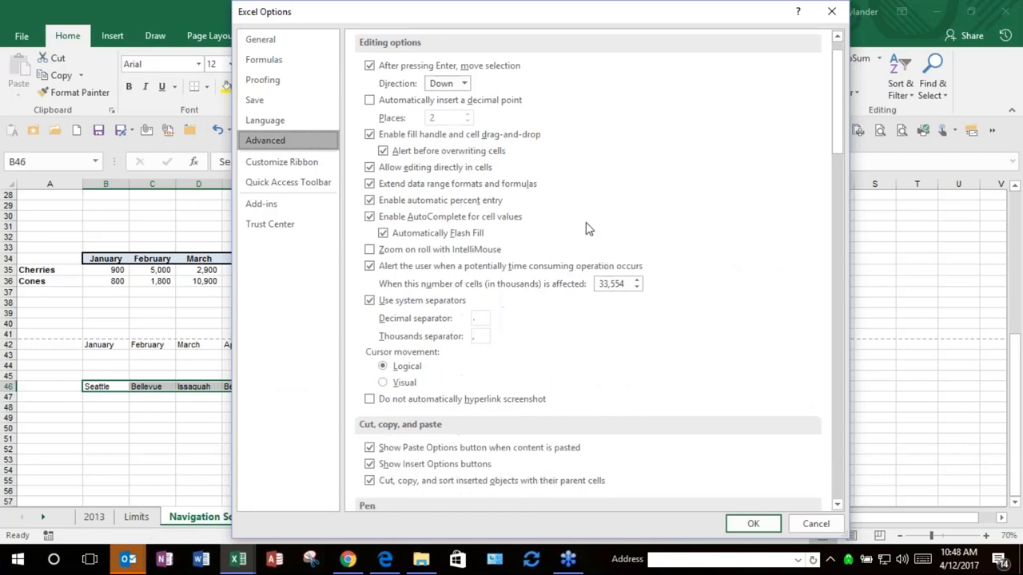
scroll(586, 230, down, 16)
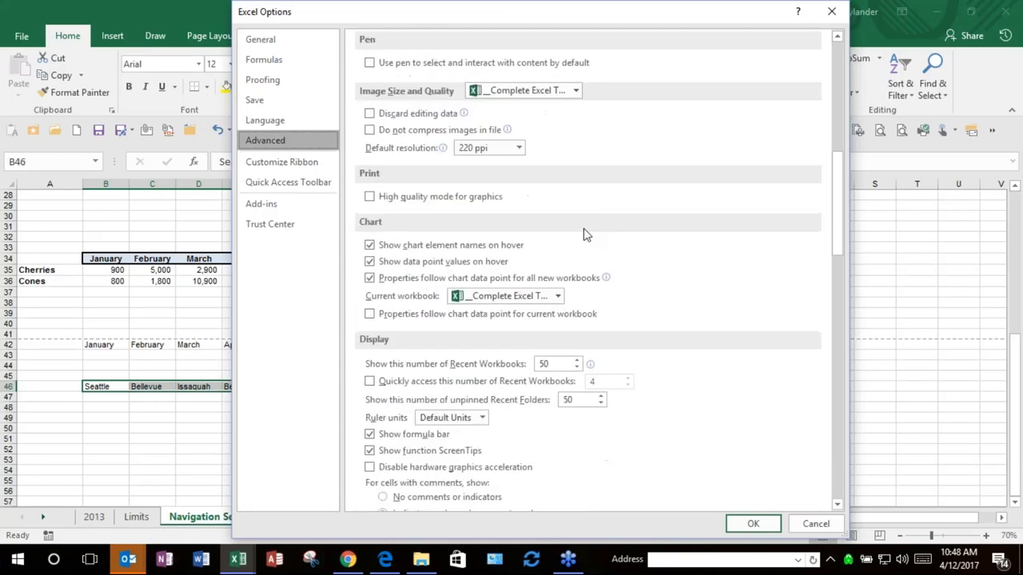
scroll(587, 234, down, 15)
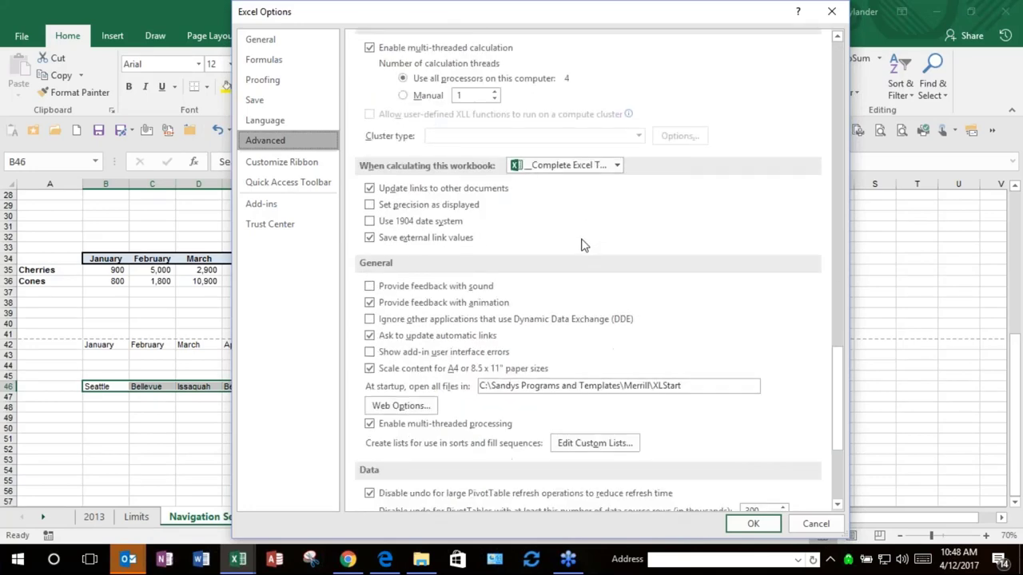
scroll(583, 245, down, 1)
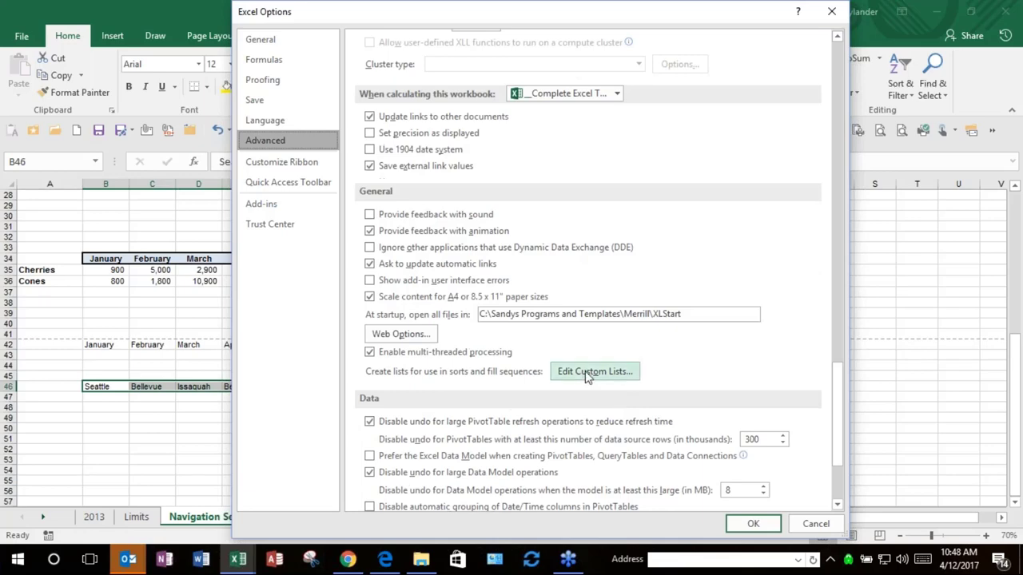
click(591, 372)
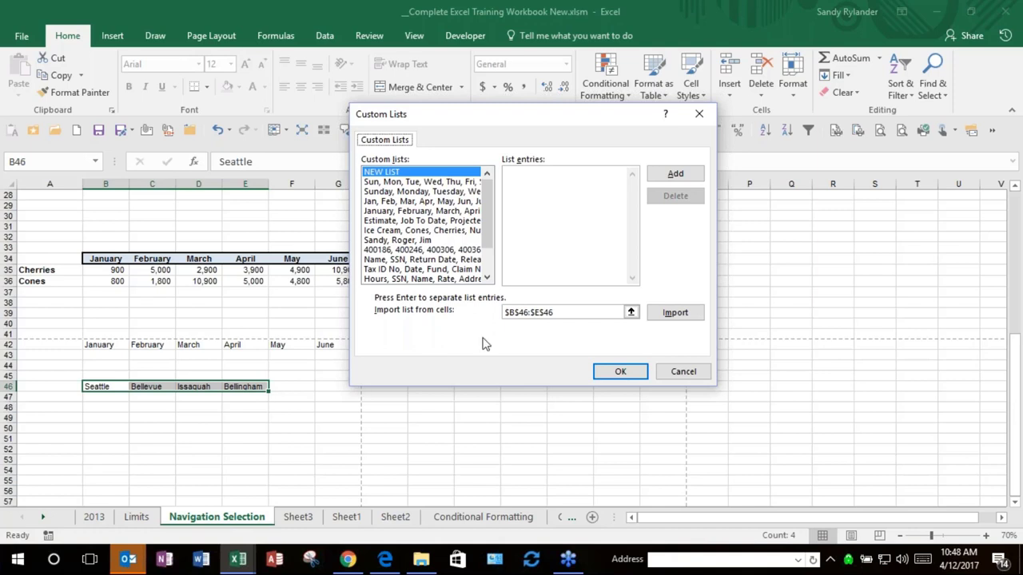
Step: Import the B46:E46 cities as a new list, then clear the import range box
click(675, 316)
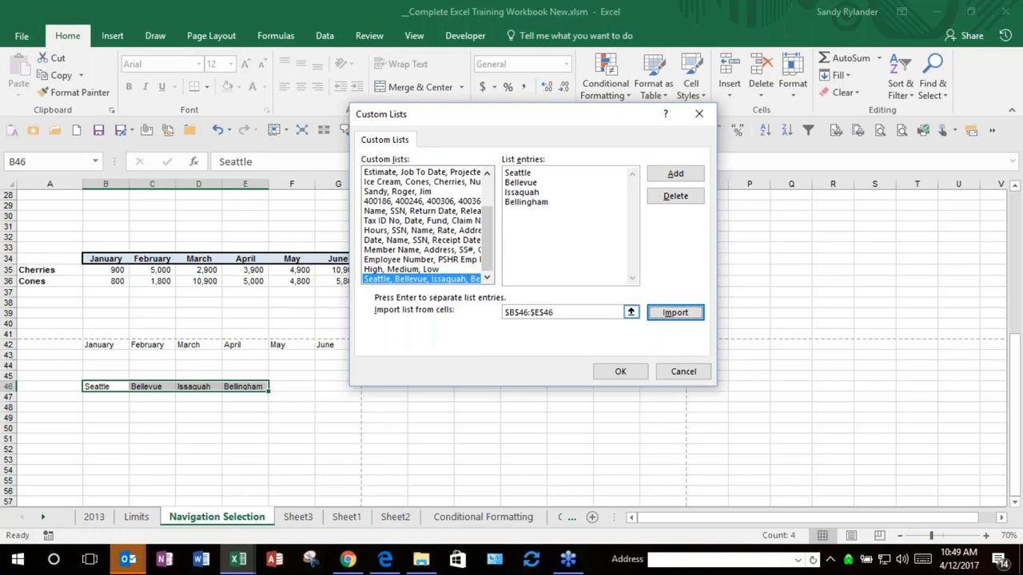
drag(591, 313, 484, 312)
key(Delete)
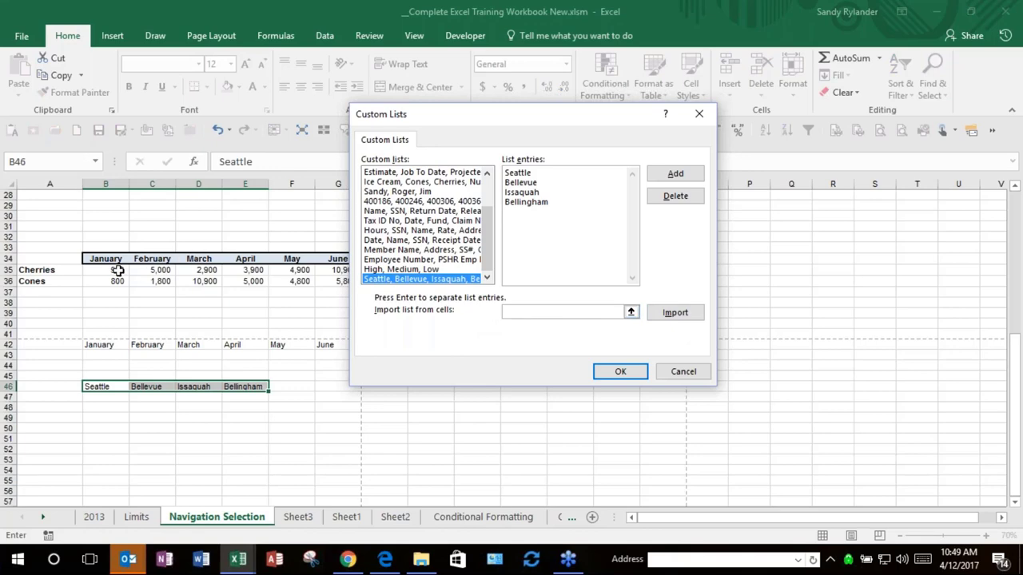
drag(114, 270, 276, 276)
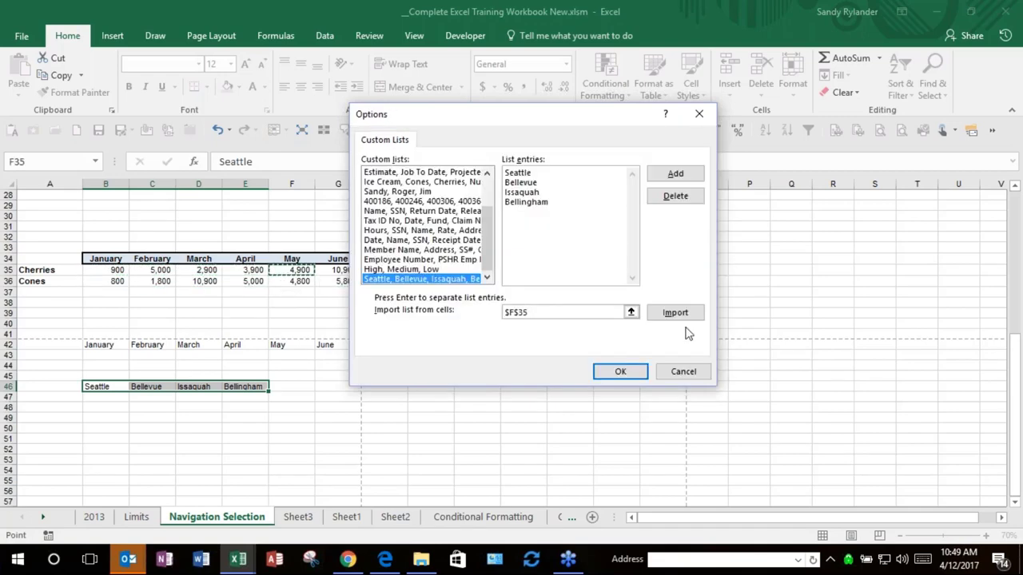
click(584, 312)
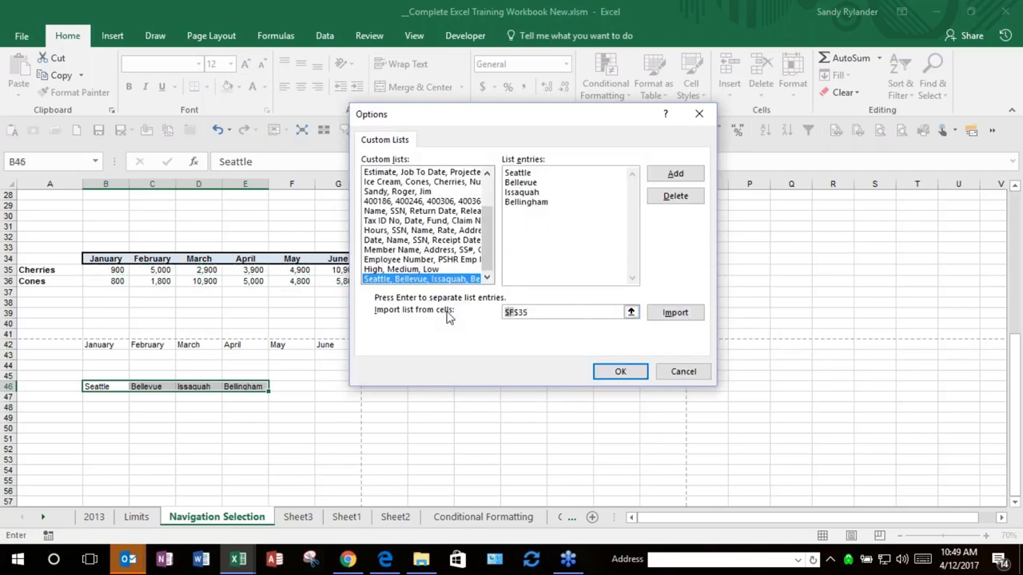
drag(505, 312, 530, 312)
key(BackSpace)
click(674, 175)
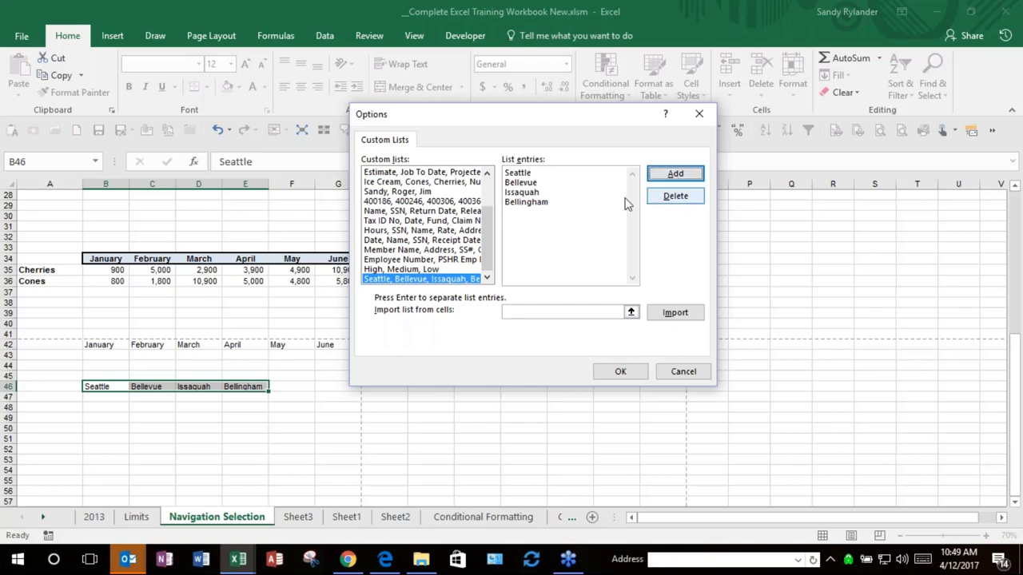
click(485, 276)
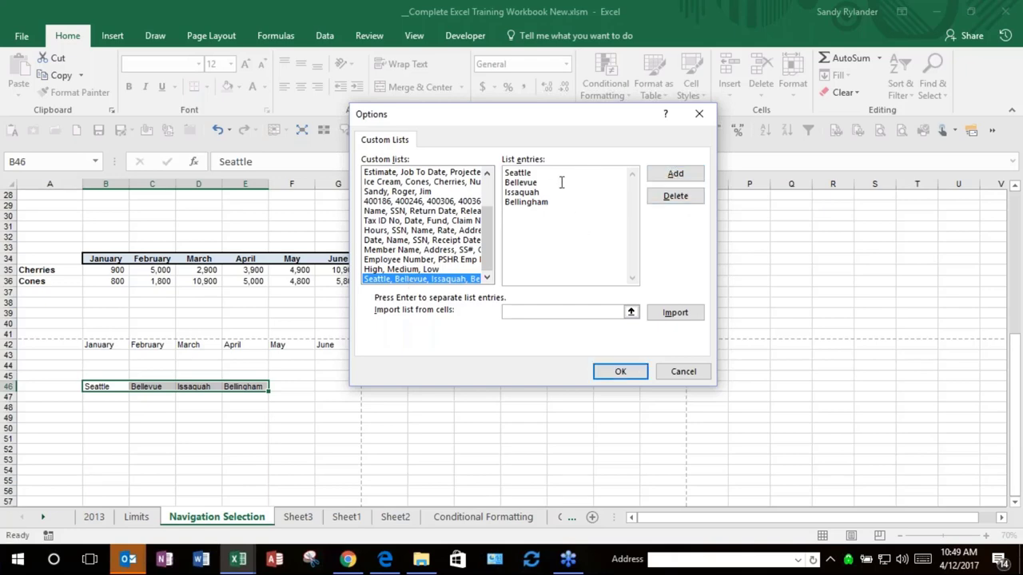
Step: Create a practice custom list of Pleadings, Work, Play
key(Delete)
text(leadin)
text(Work)
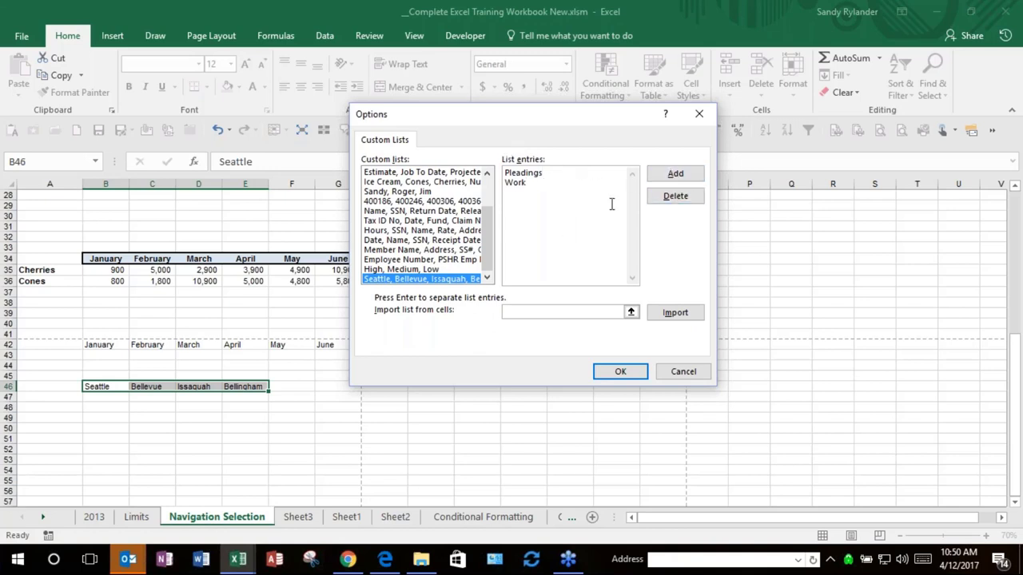
click(677, 175)
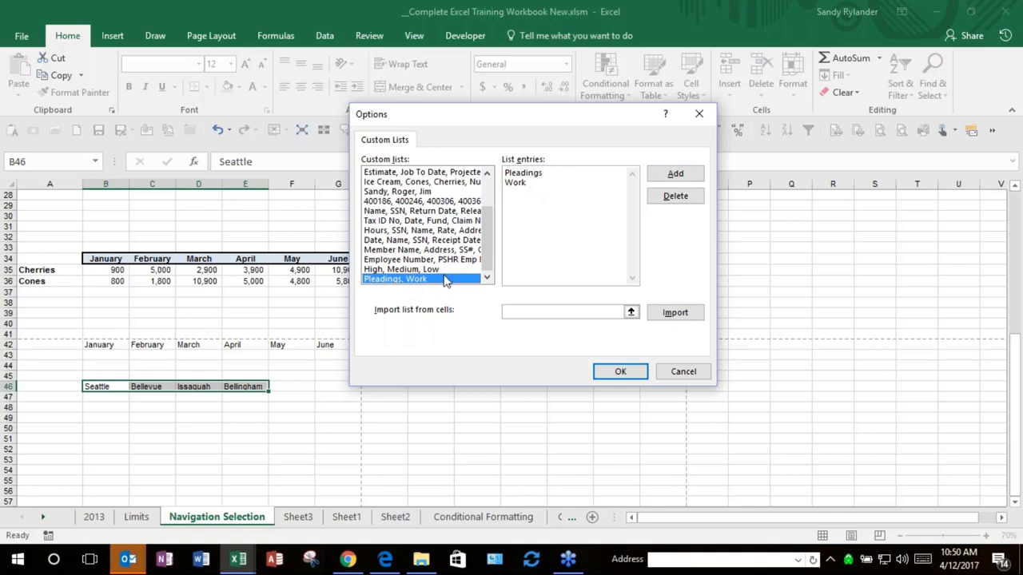
click(542, 236)
click(676, 175)
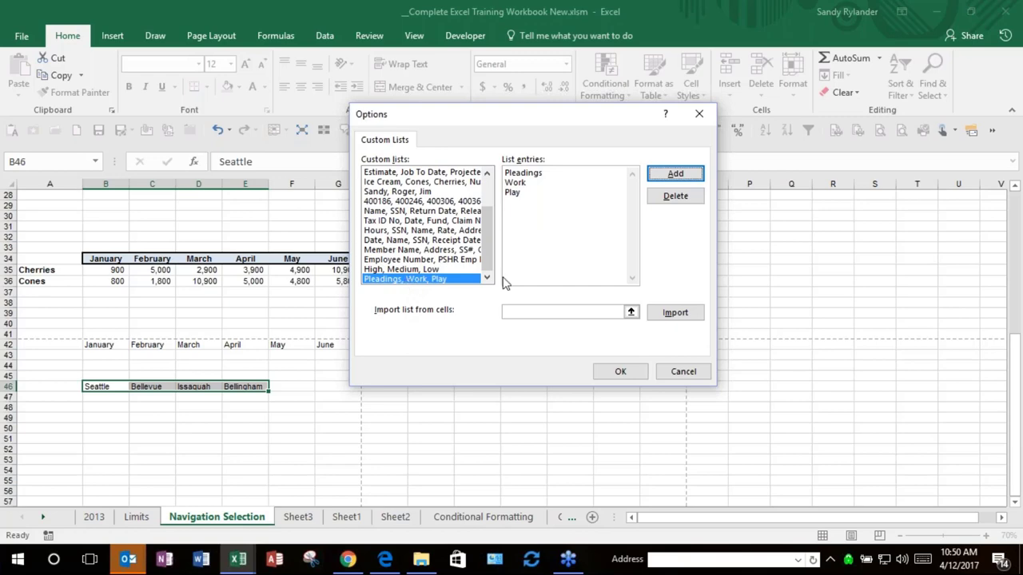
Step: Permanently delete the Pleadings list and close Custom Lists and Excel Options with OK
click(687, 206)
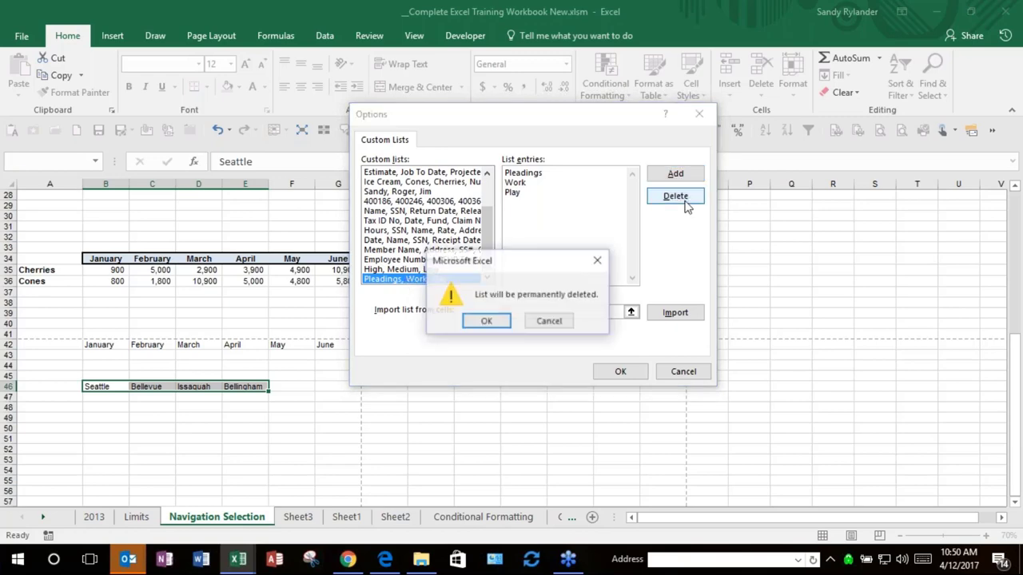
click(485, 321)
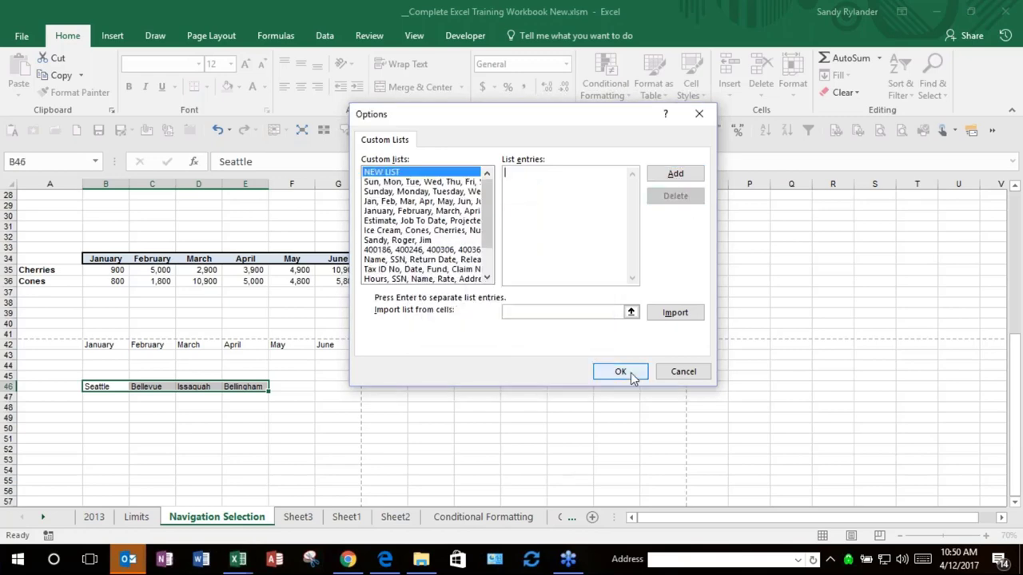
click(621, 373)
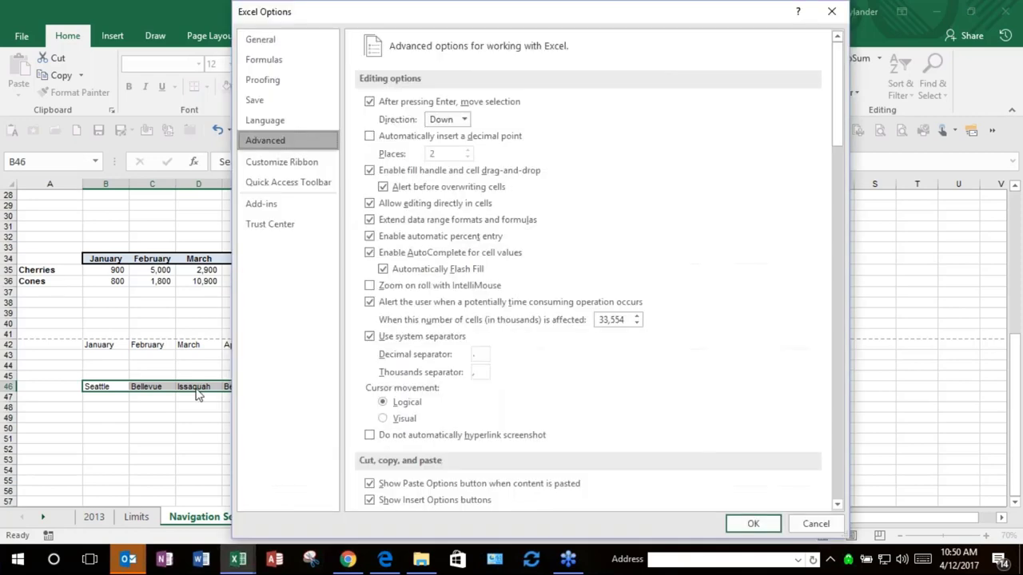
click(753, 524)
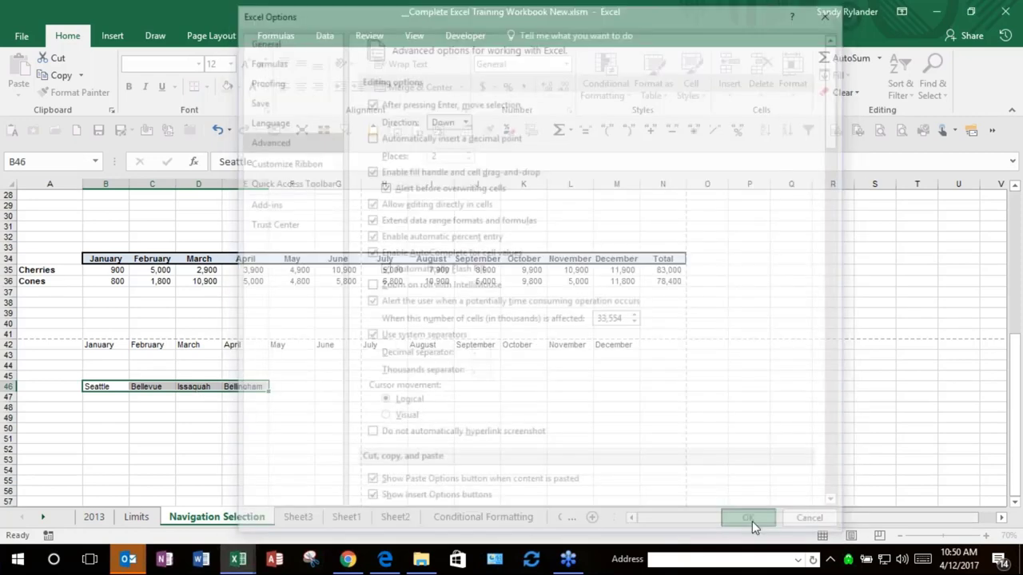
Step: Enter Seattle in K49 and fill it across to N49
key(BackSpace)
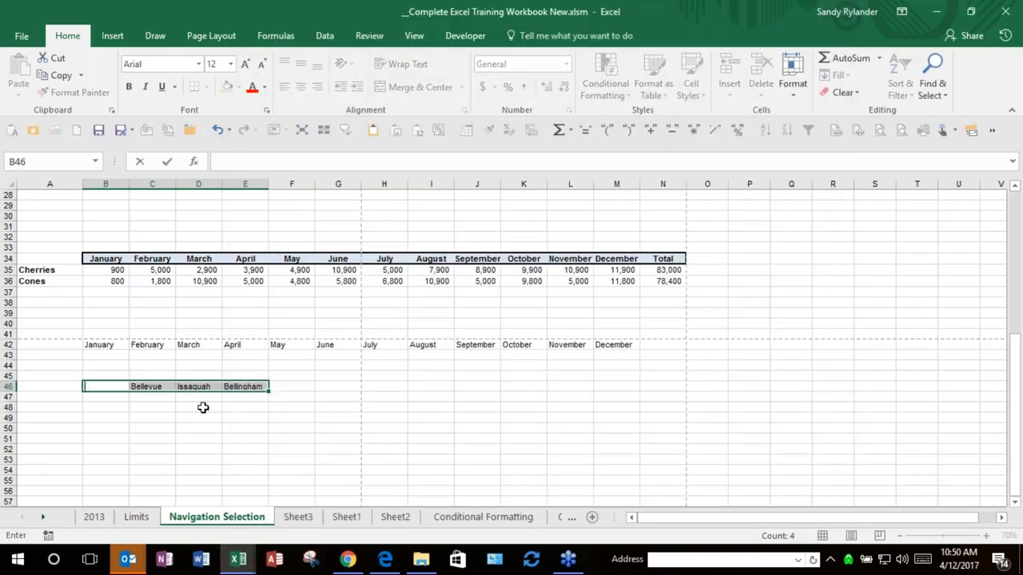
key(Escape)
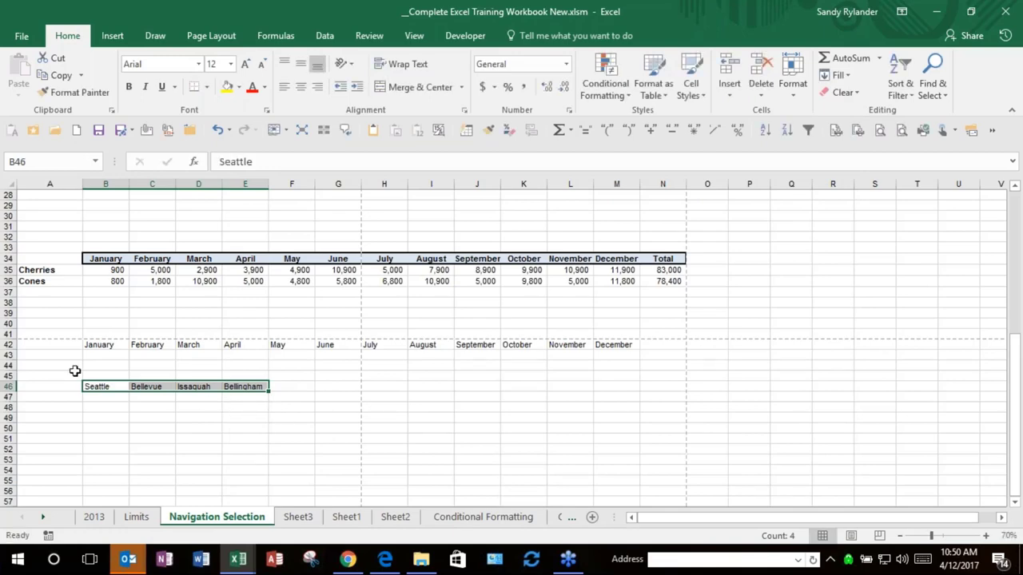
drag(75, 370, 209, 382)
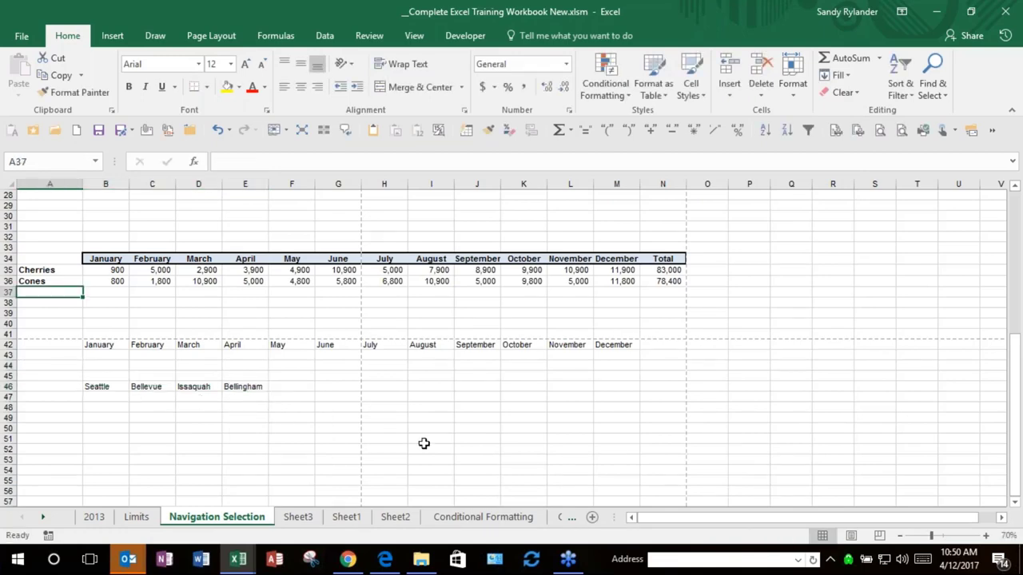
click(520, 416)
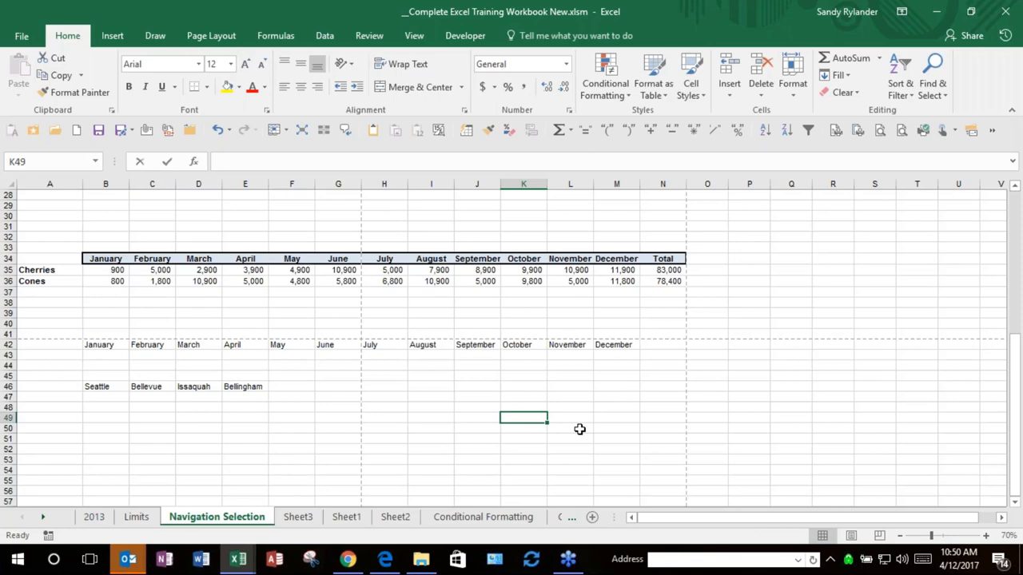
text(SEat)
key(BackSpace)
key(BackSpace)
text(eat)
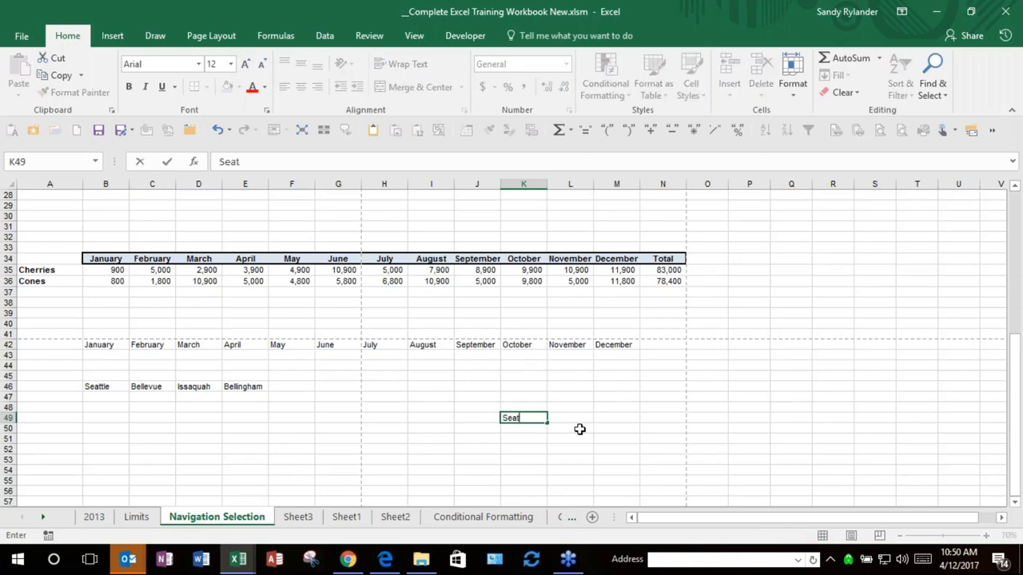
text(tle)
key(ctrl+Return)
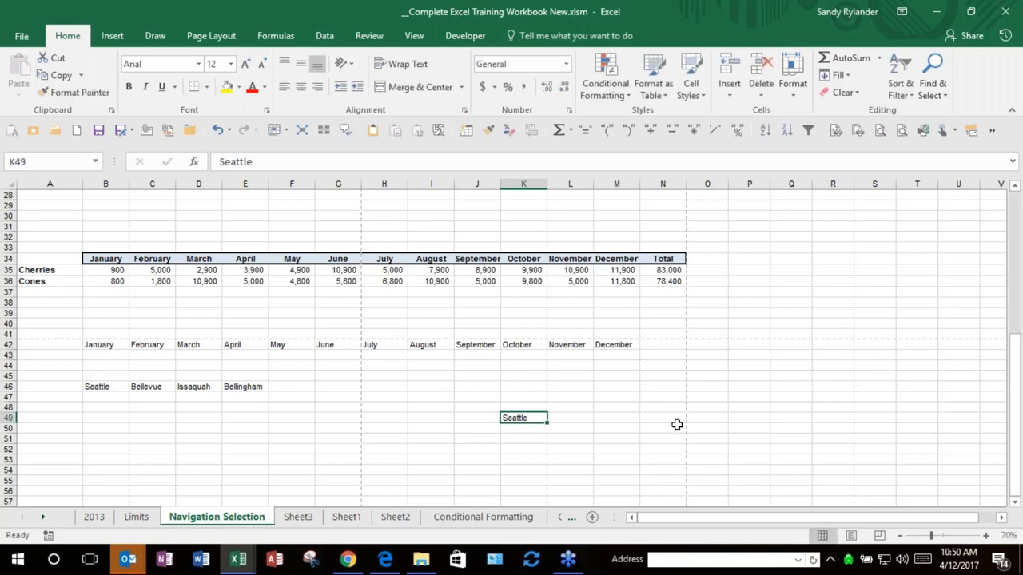
drag(548, 421, 673, 427)
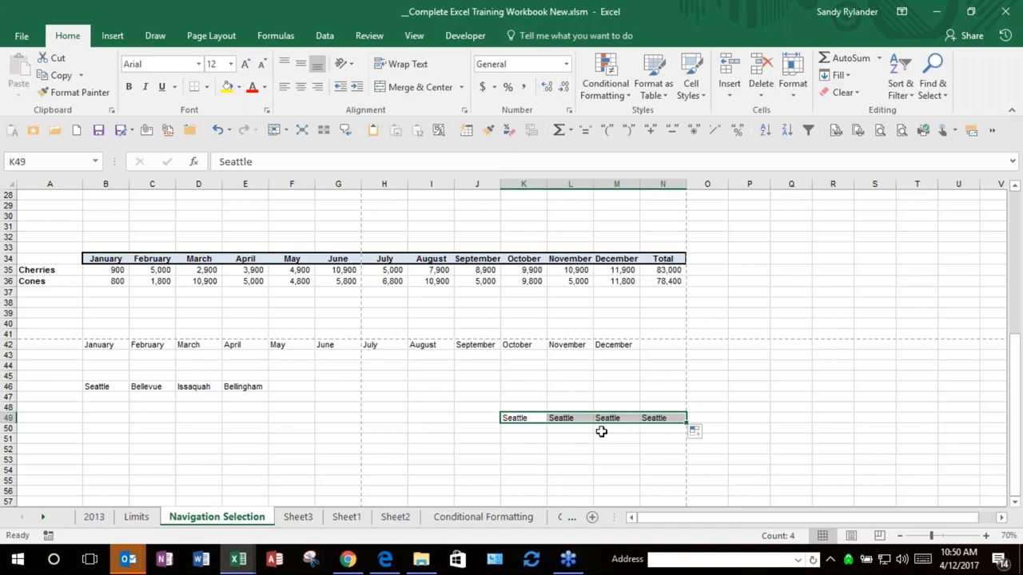
Step: Fill Seattle from B46 down to B50, then select the cities in B46:E46
click(277, 344)
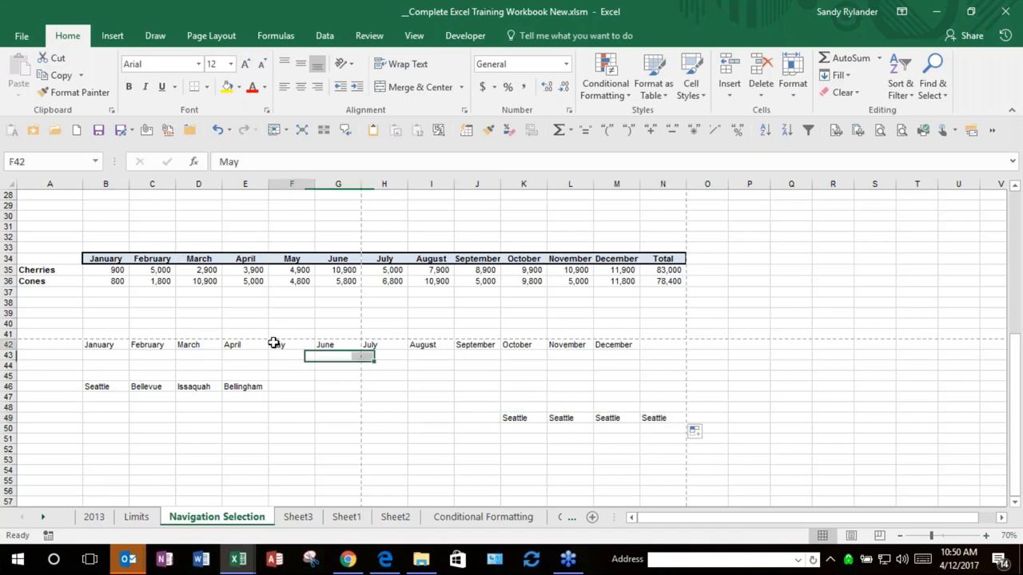
click(98, 386)
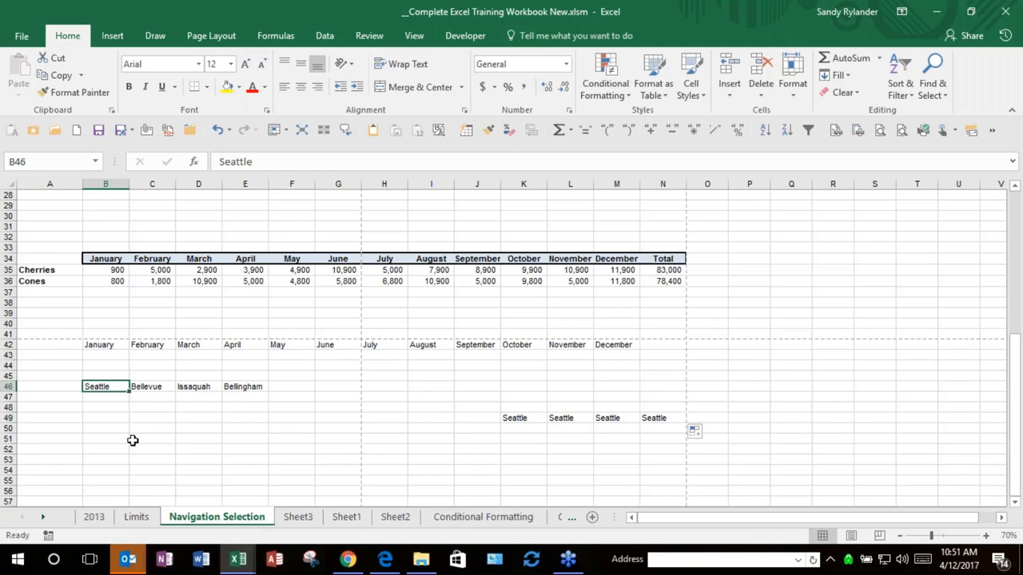
click(140, 397)
click(144, 387)
click(102, 377)
drag(130, 392, 128, 432)
click(230, 418)
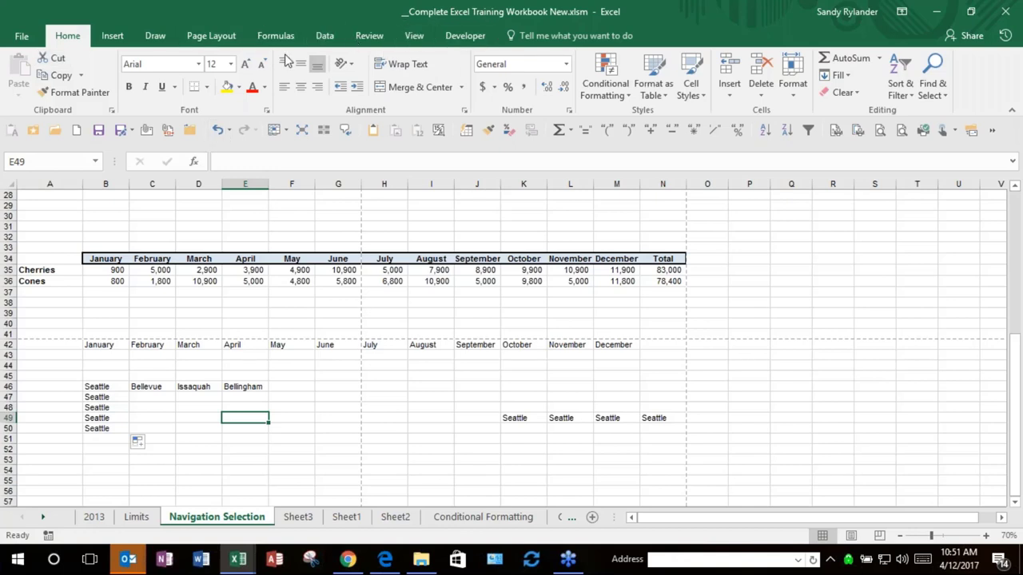
click(102, 388)
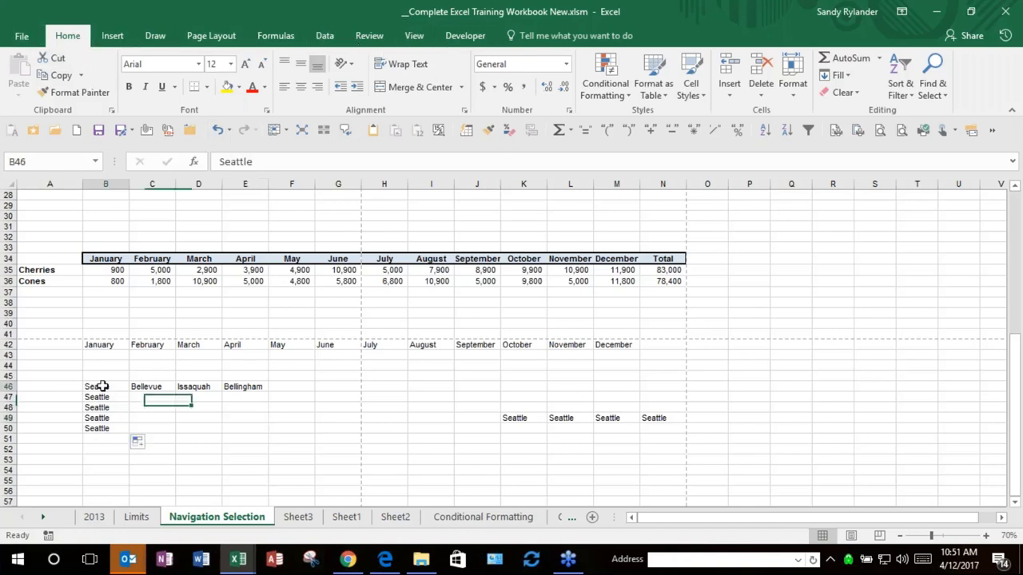
click(213, 394)
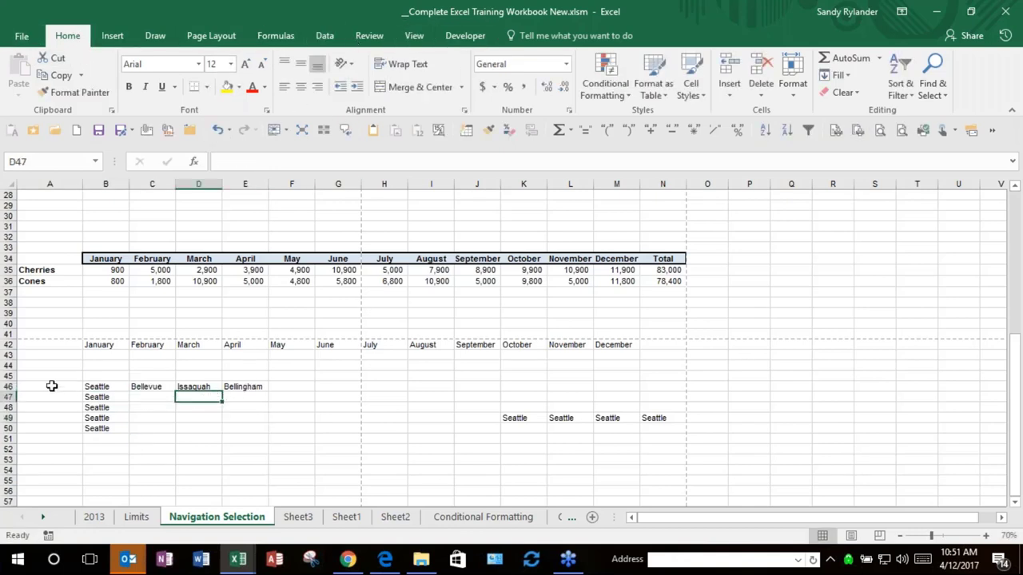
drag(104, 387, 247, 388)
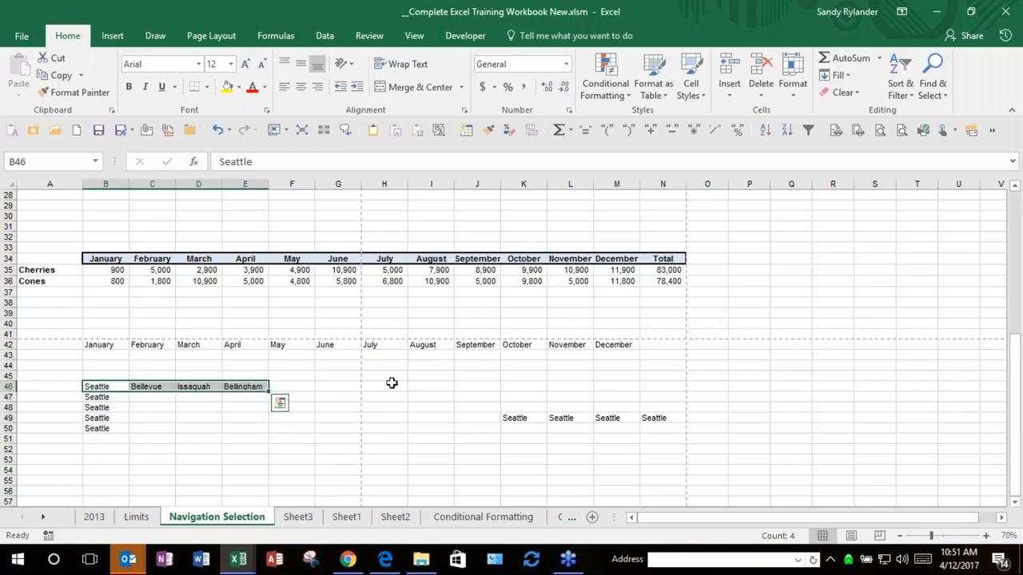
Step: Open Edit Custom Lists from the Advanced page of Excel Options
click(20, 36)
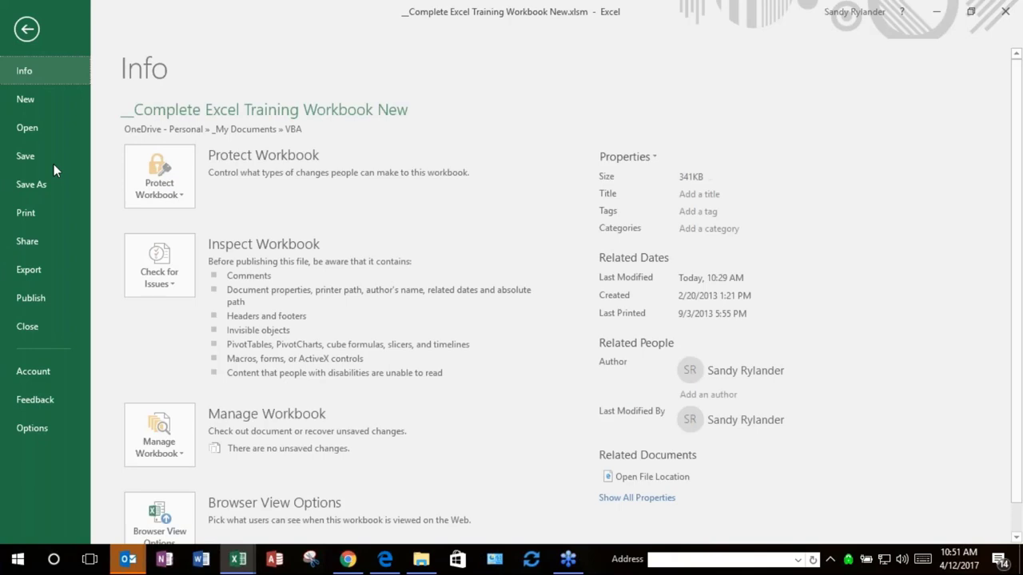
click(44, 430)
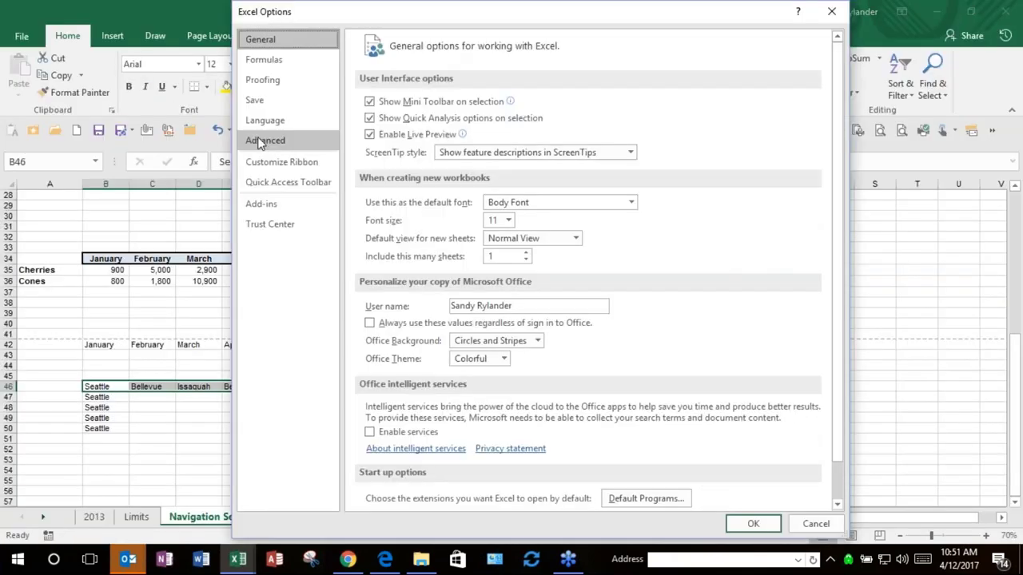
click(264, 140)
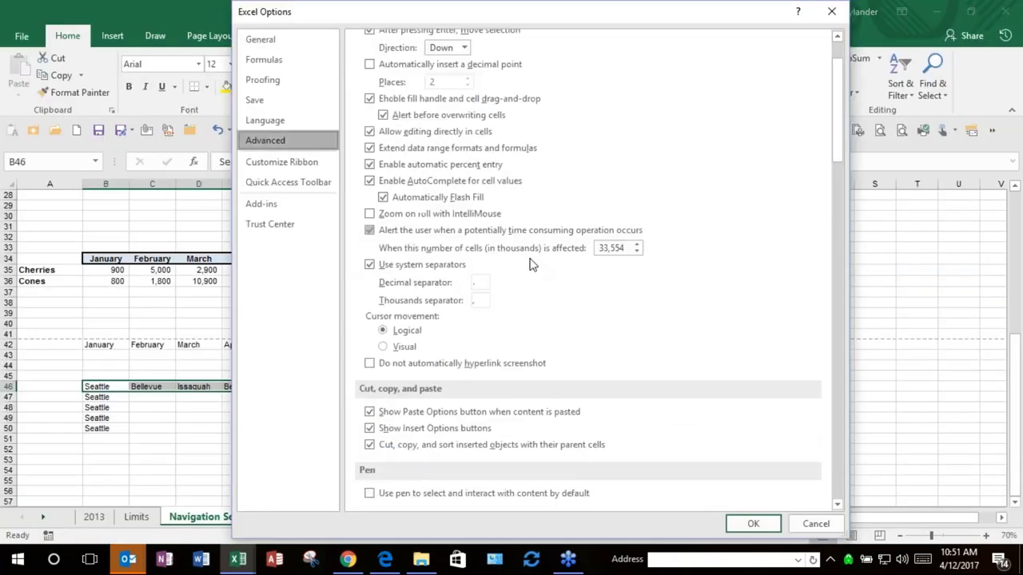
scroll(533, 265, down, 15)
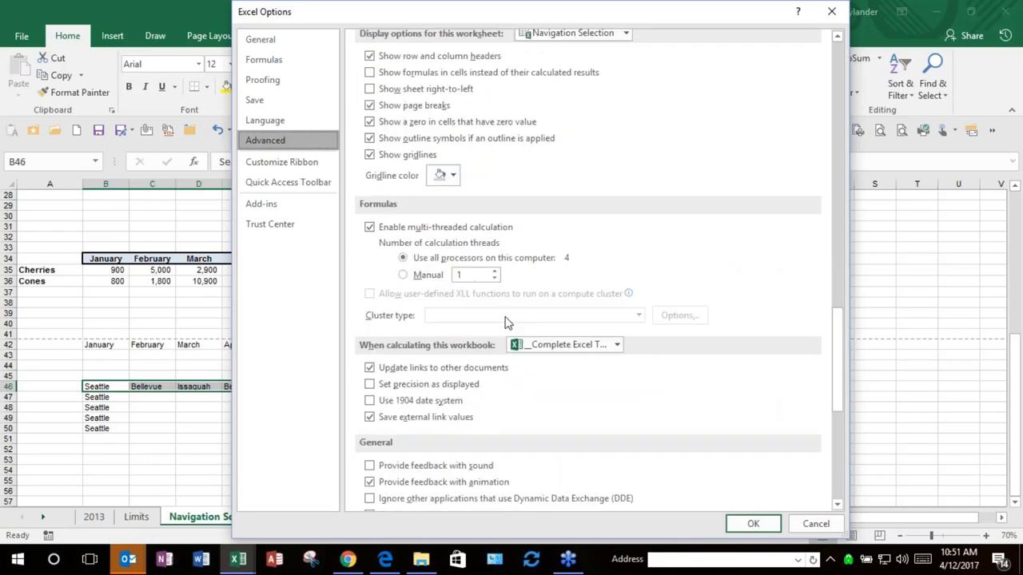
scroll(506, 322, down, 10)
click(594, 224)
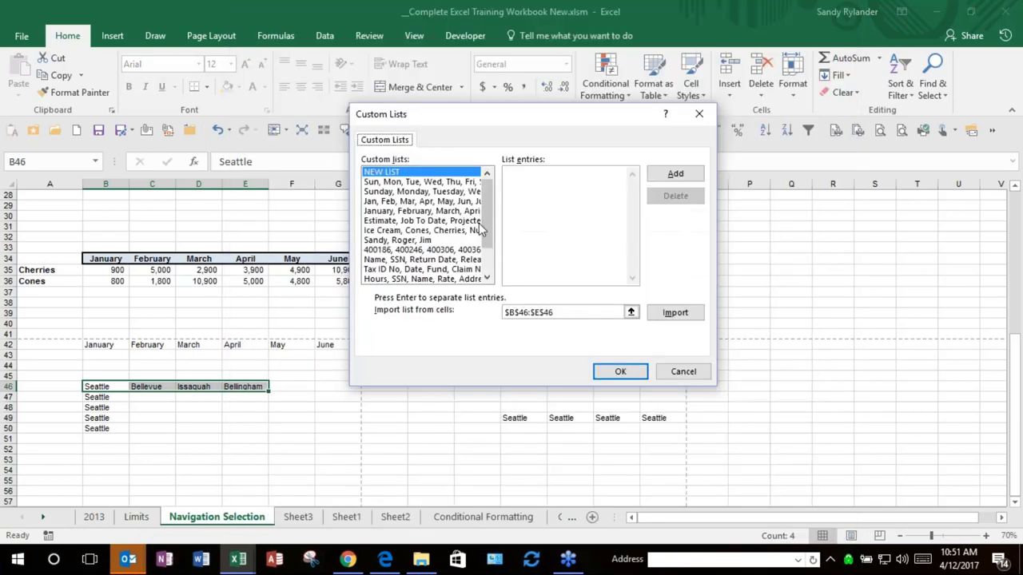
Step: Import the $B$46:$E$46 cities as a custom list and confirm both dialogs with OK
scroll(480, 229, down, 2)
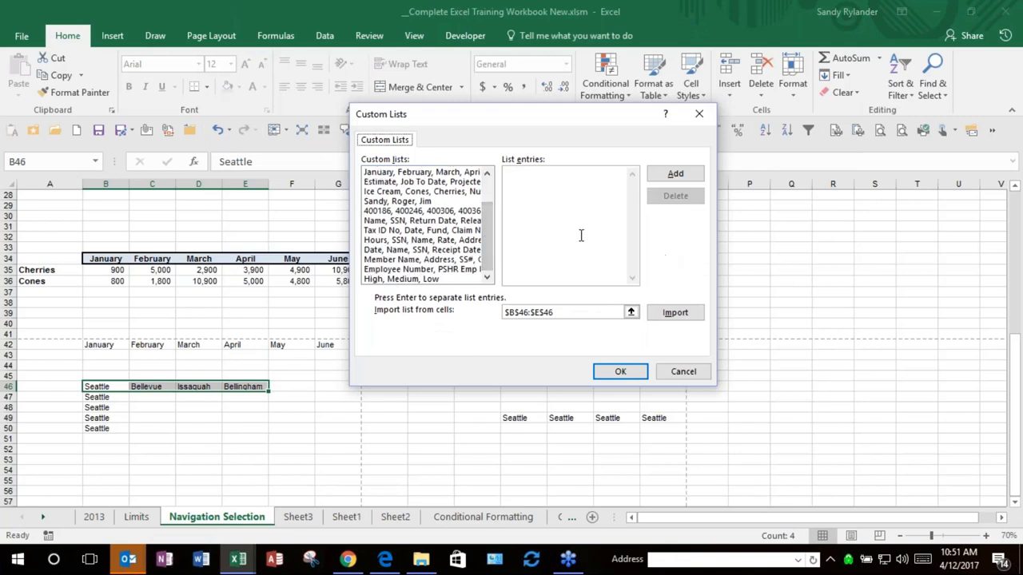
click(670, 314)
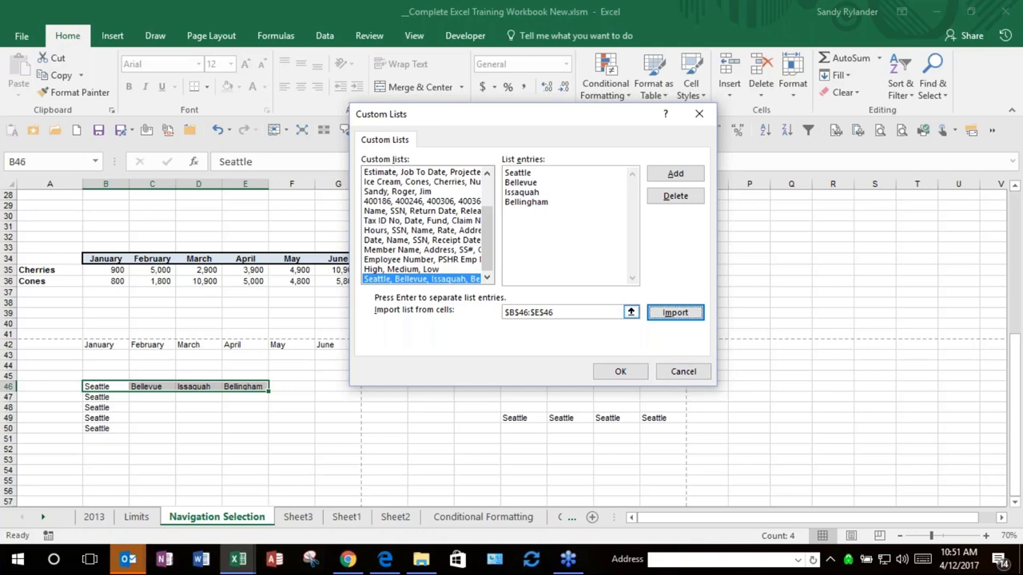
click(621, 373)
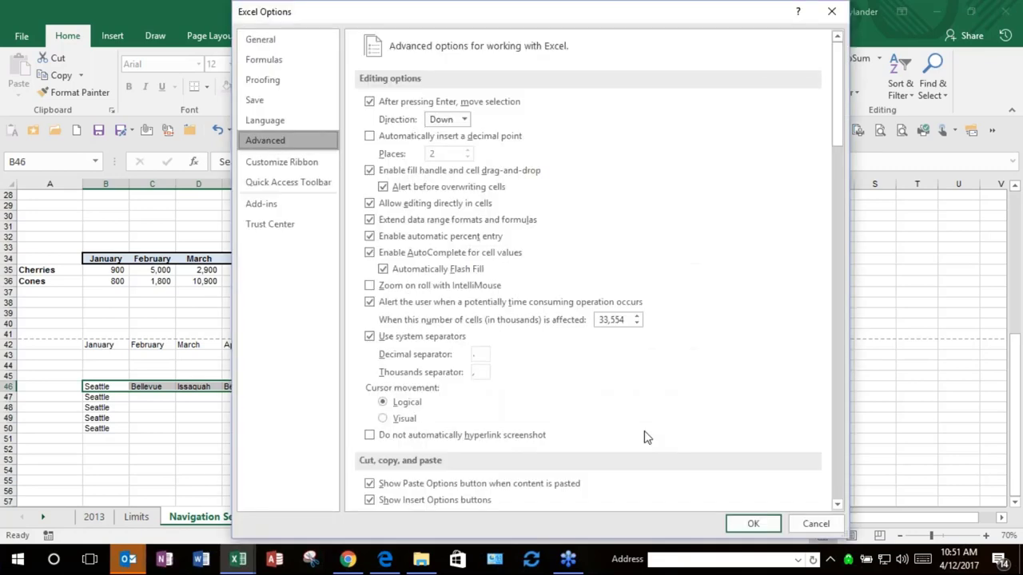
click(736, 520)
click(297, 437)
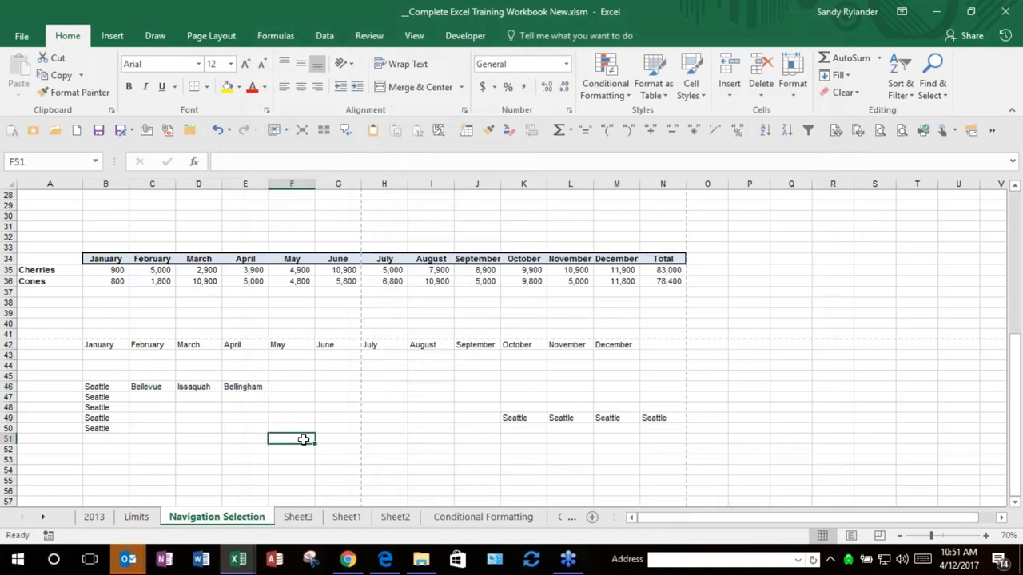
Step: Autofill the city sequence from B50 across to J50 and move that row to row 51
double_click(97, 387)
click(170, 424)
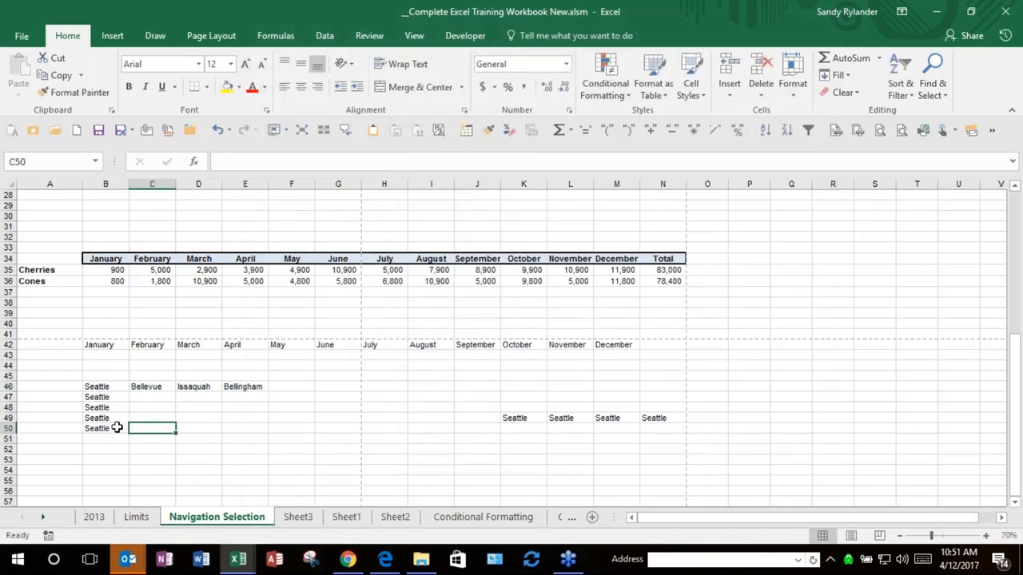
click(117, 428)
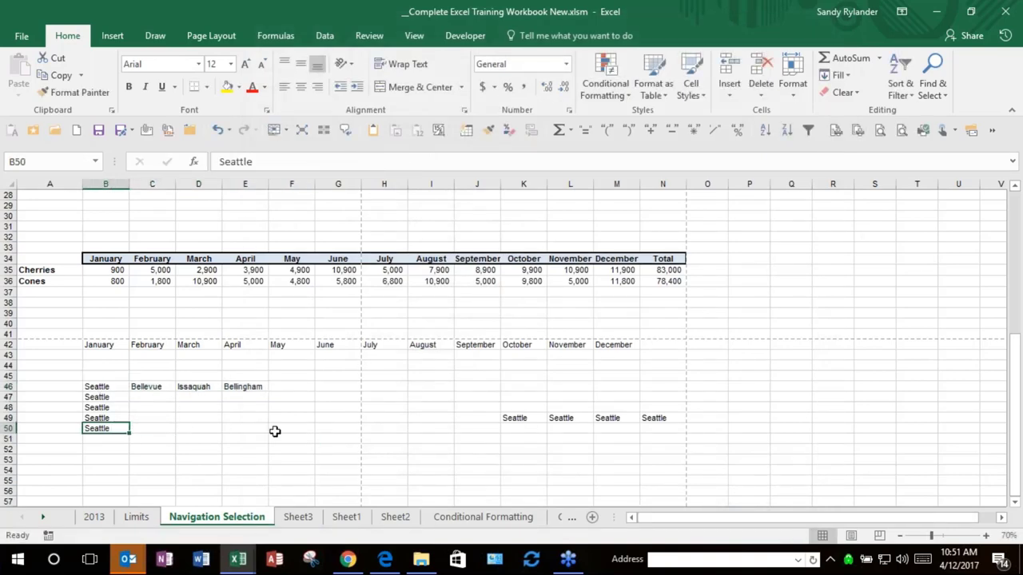
drag(128, 430, 495, 429)
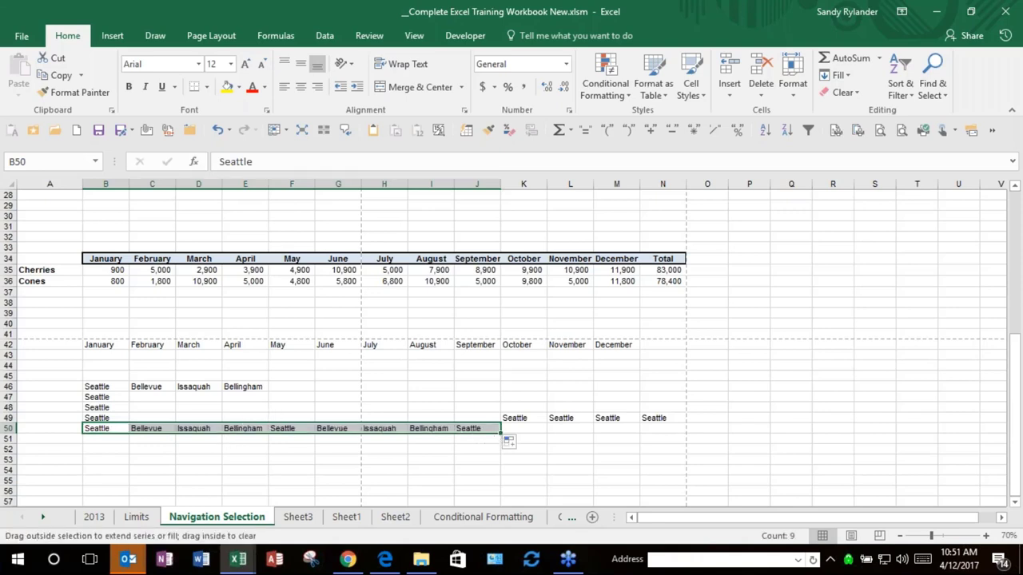
mouse_move(468, 434)
mouse_down()
mouse_move(362, 430)
mouse_move(473, 444)
mouse_up()
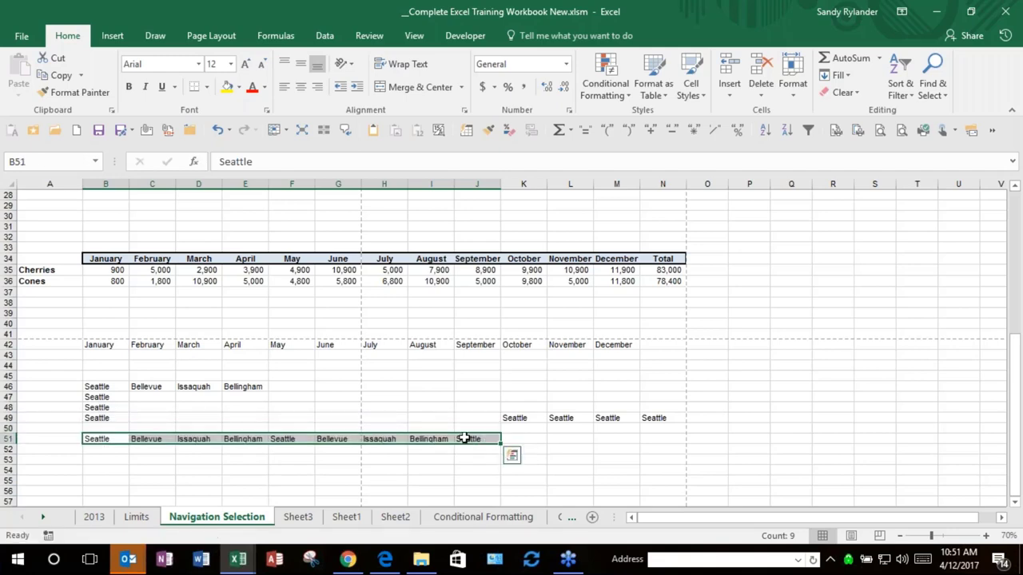
drag(464, 439, 128, 441)
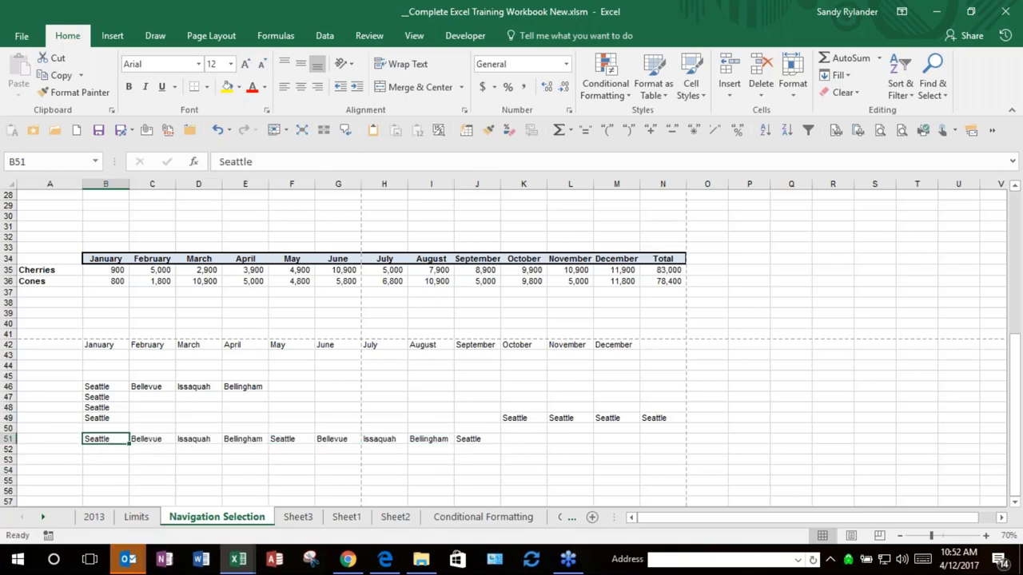
click(128, 441)
click(128, 441)
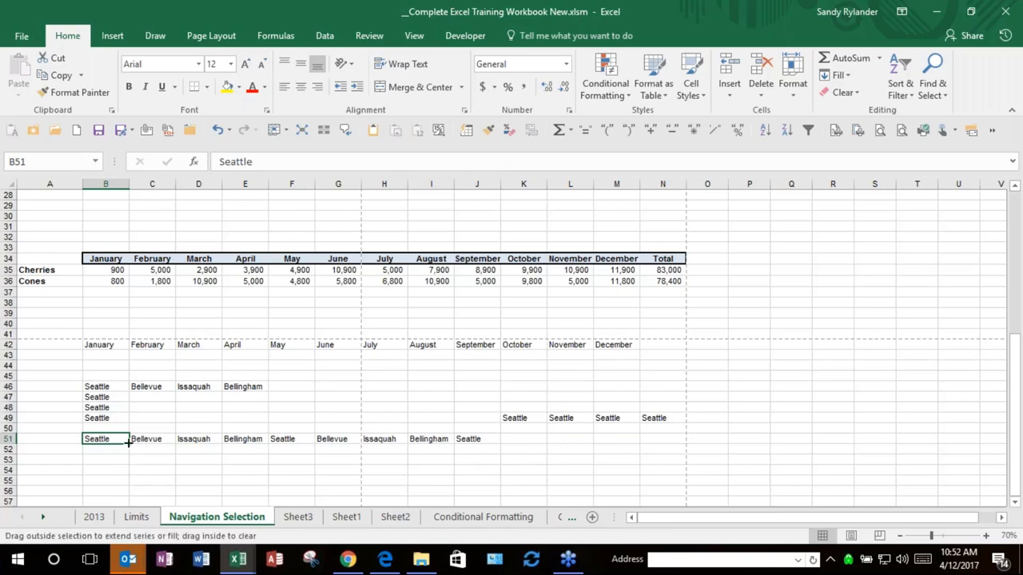
click(417, 385)
Step: Autofill the cities from B51 down to B58, then clear C51:J51
scroll(429, 425, down, 6)
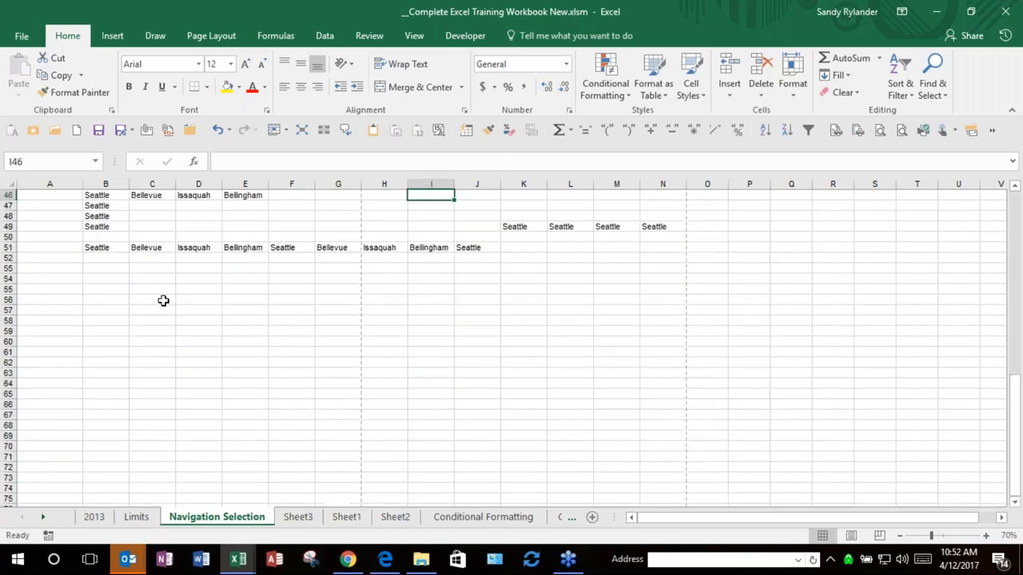
click(126, 248)
drag(129, 252, 133, 324)
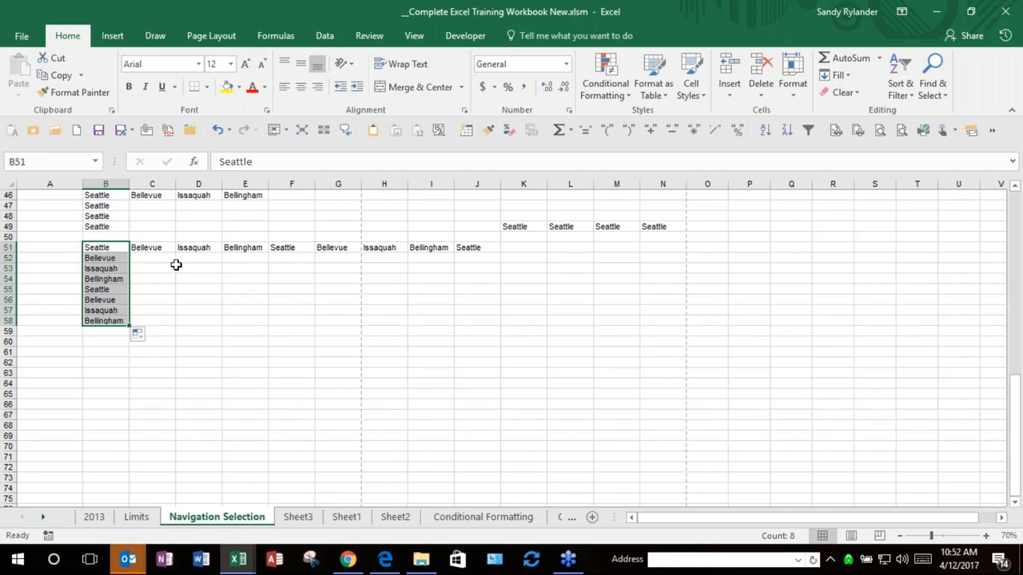
drag(141, 249, 233, 252)
drag(388, 237, 472, 248)
click(155, 245)
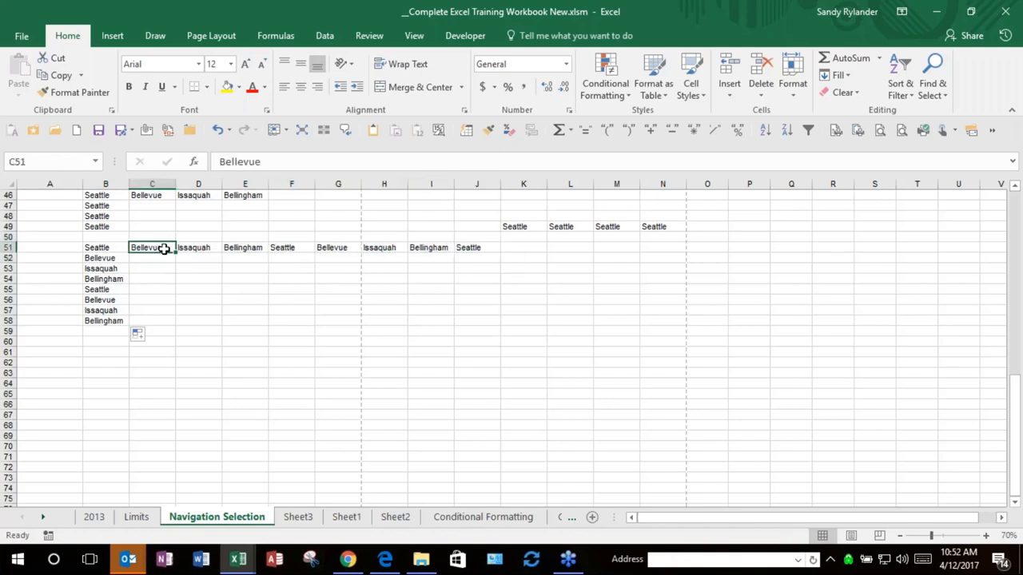
shift+click(476, 250)
key(Delete)
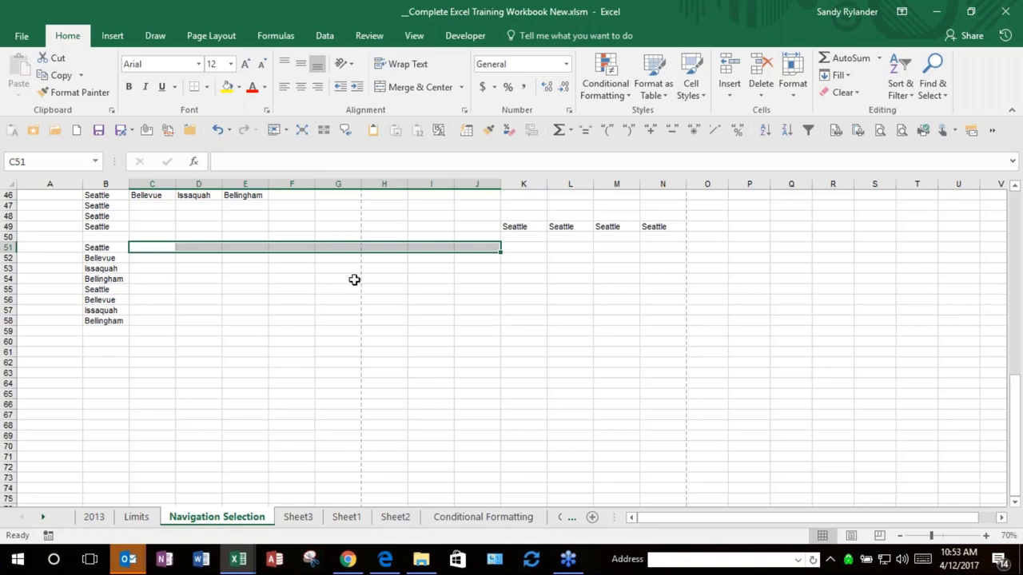
Step: Select the city list from B51 and bring up the Custom Sort dialog
click(98, 247)
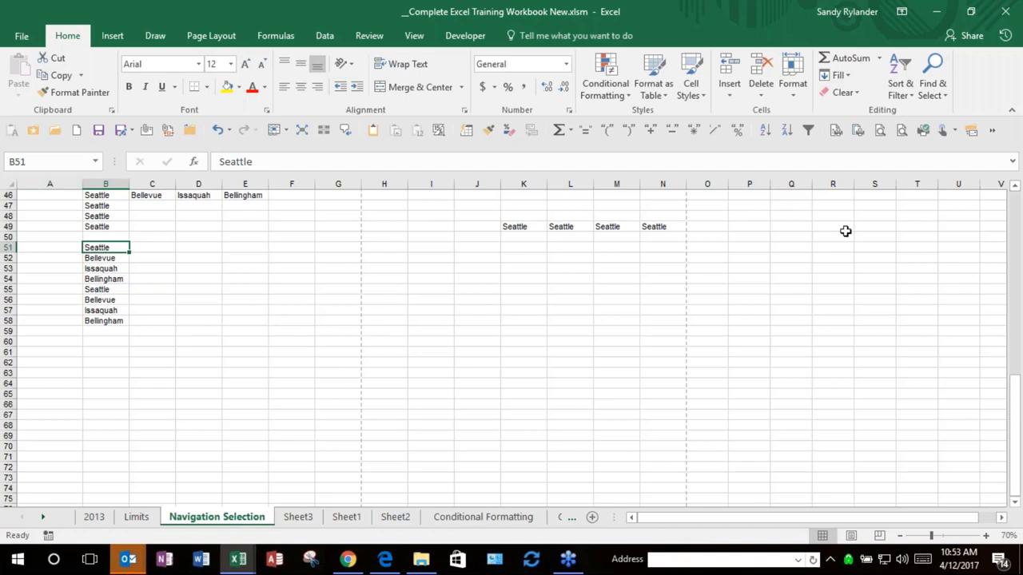
click(909, 95)
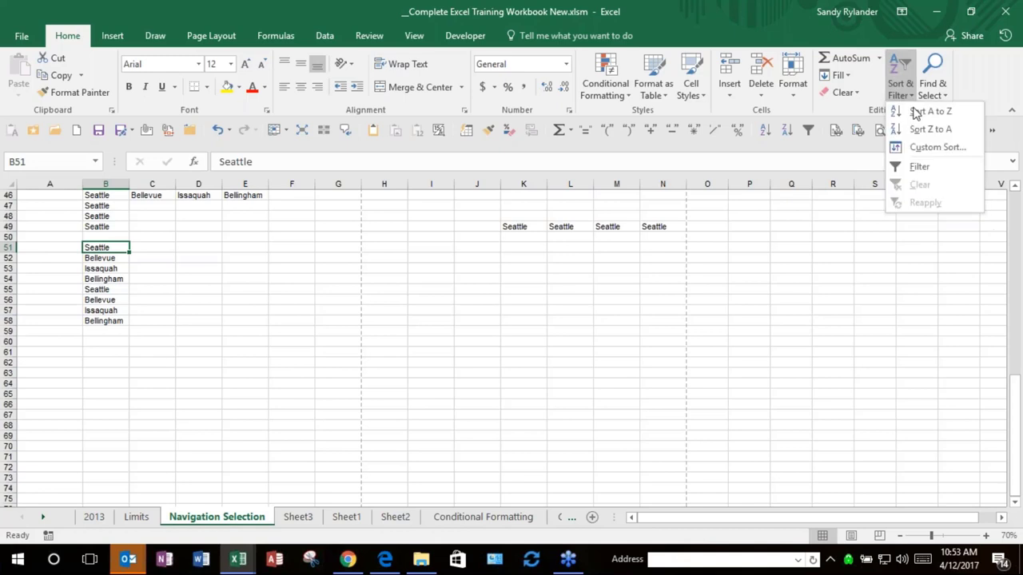
click(927, 148)
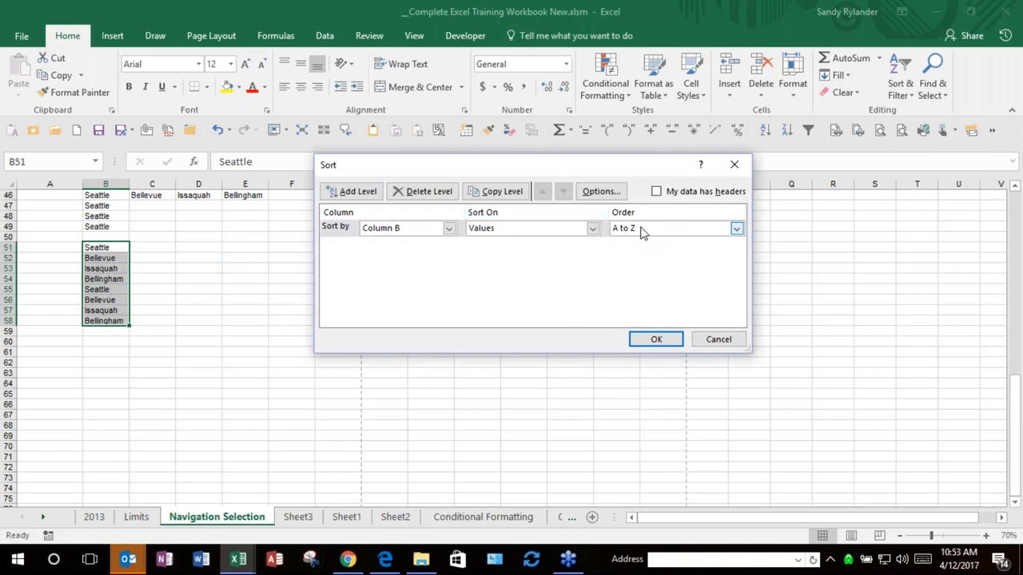
click(600, 193)
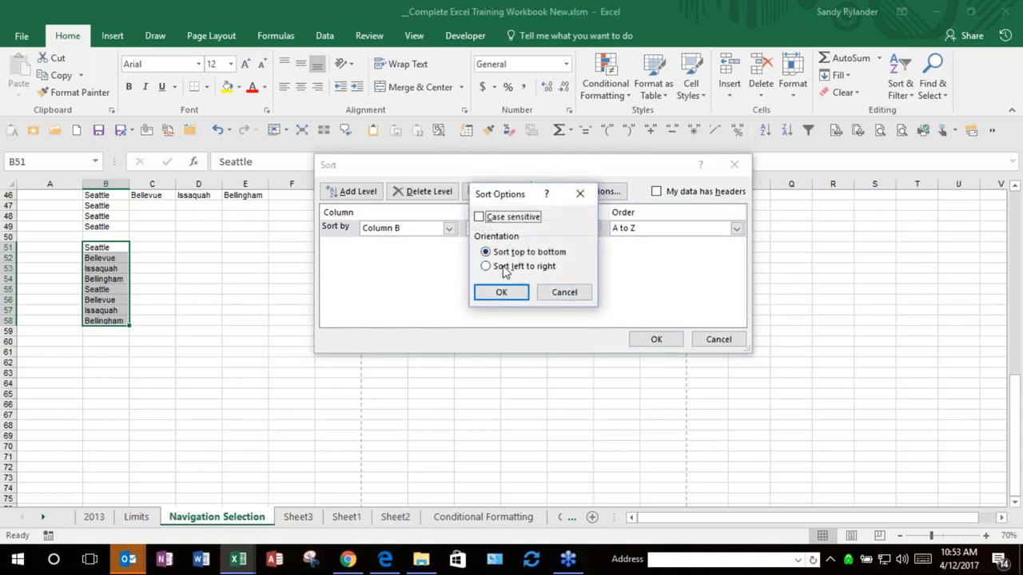
click(569, 293)
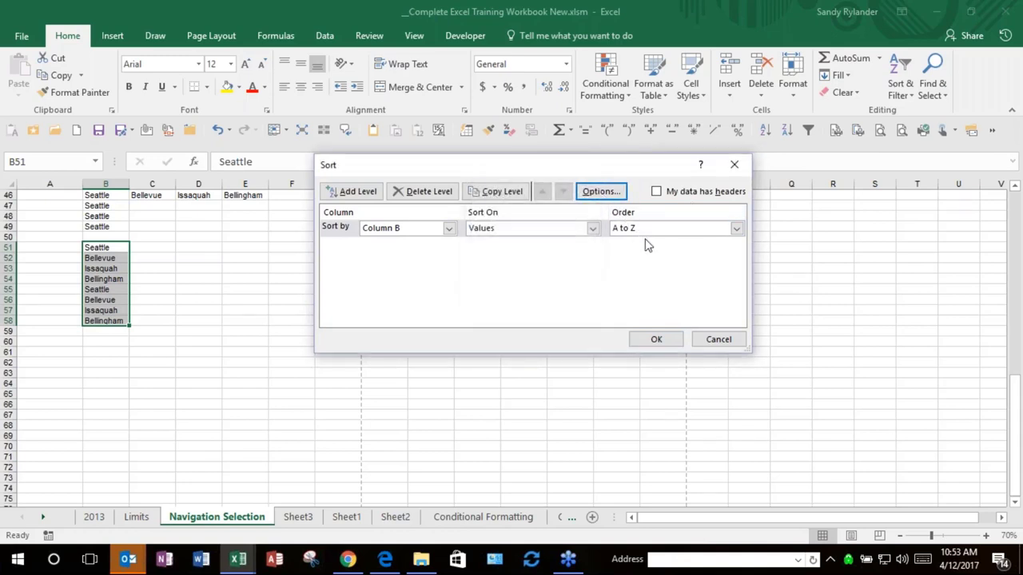
Step: Sort by the custom list Seattle, Bellevue, Issaquah, Bellingham and apply it
click(658, 231)
click(659, 232)
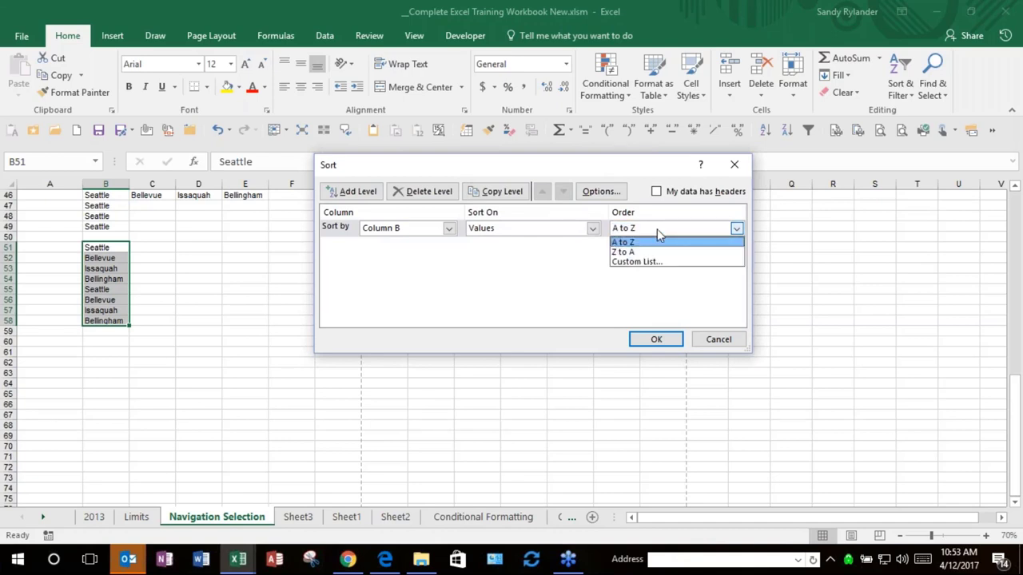
click(629, 264)
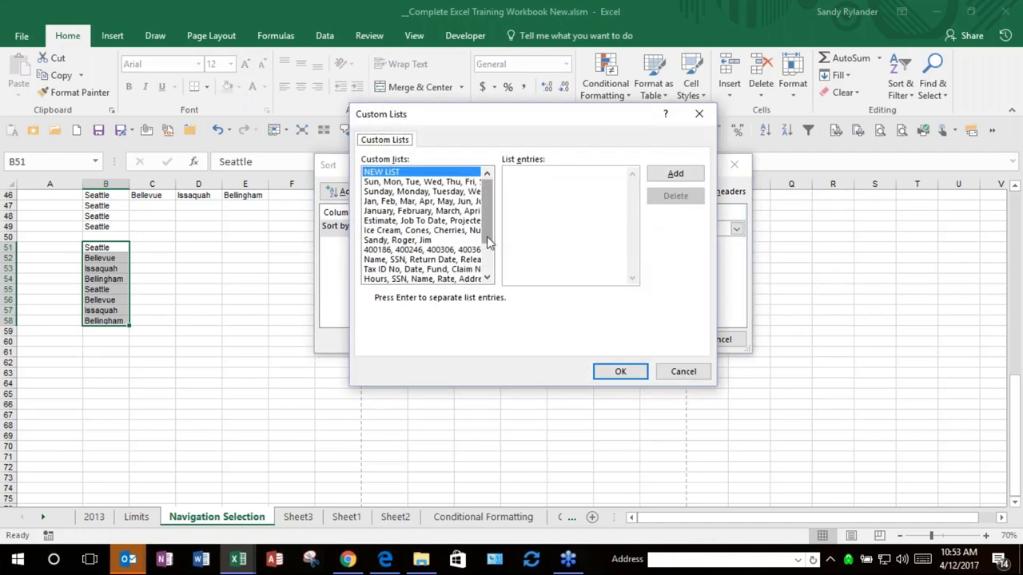
drag(486, 209, 484, 289)
click(402, 280)
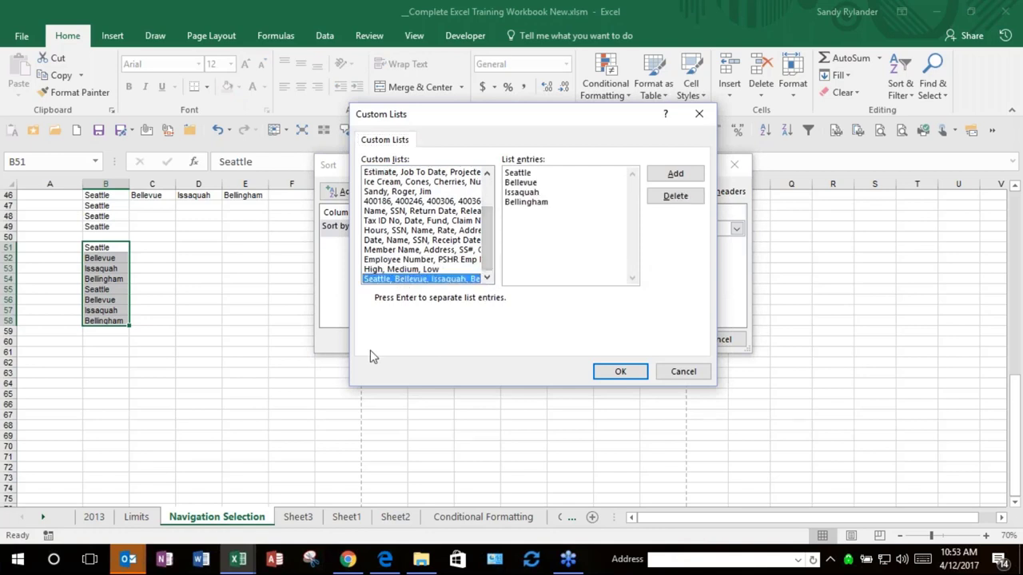
click(610, 374)
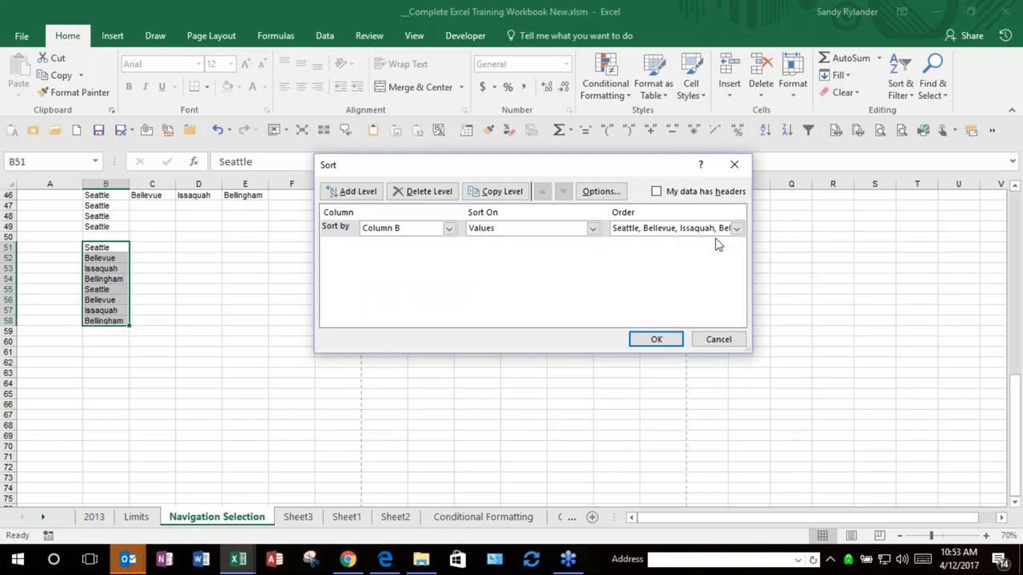
click(656, 340)
click(100, 248)
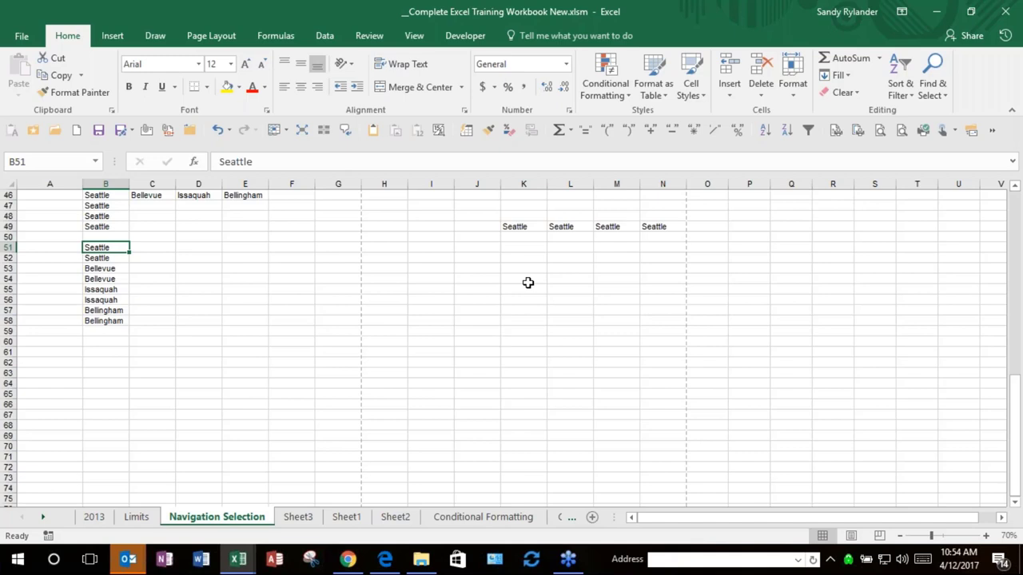
Step: Return to the top of the Navigation Selection sheet and select the Nuts row A8:N8
click(137, 518)
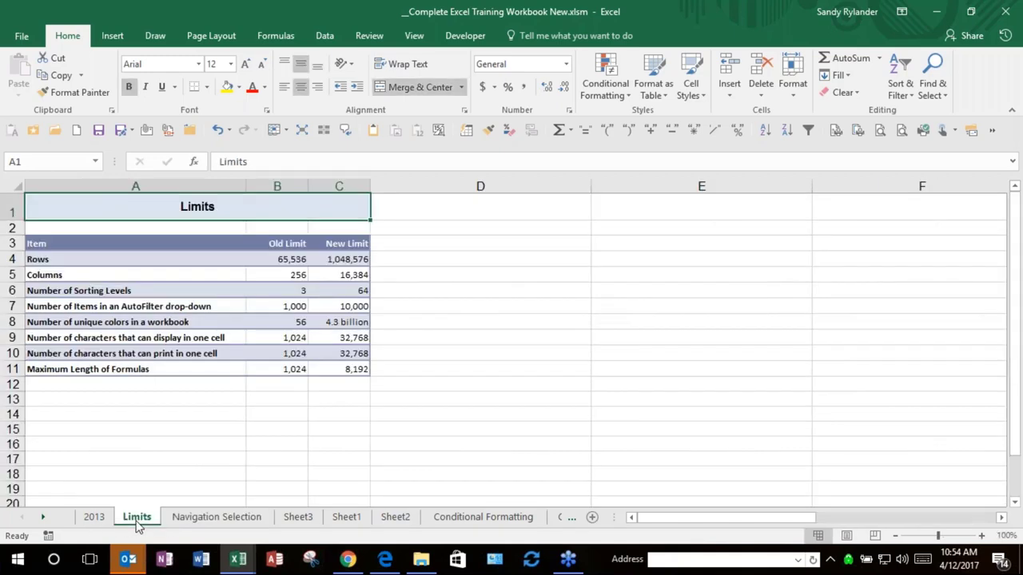
click(258, 520)
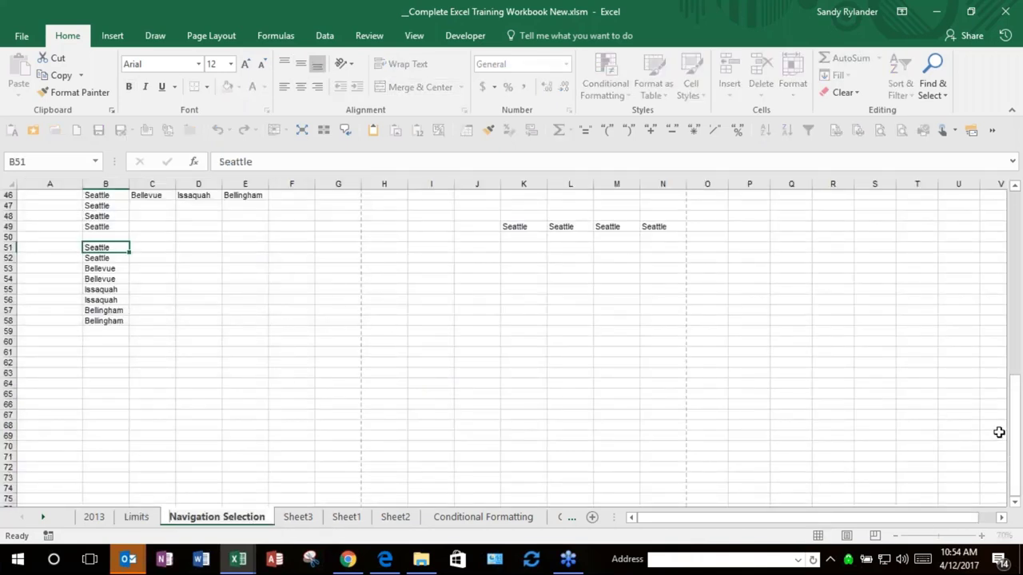
drag(1018, 447, 1020, 264)
key(ctrl+Home)
key(F2)
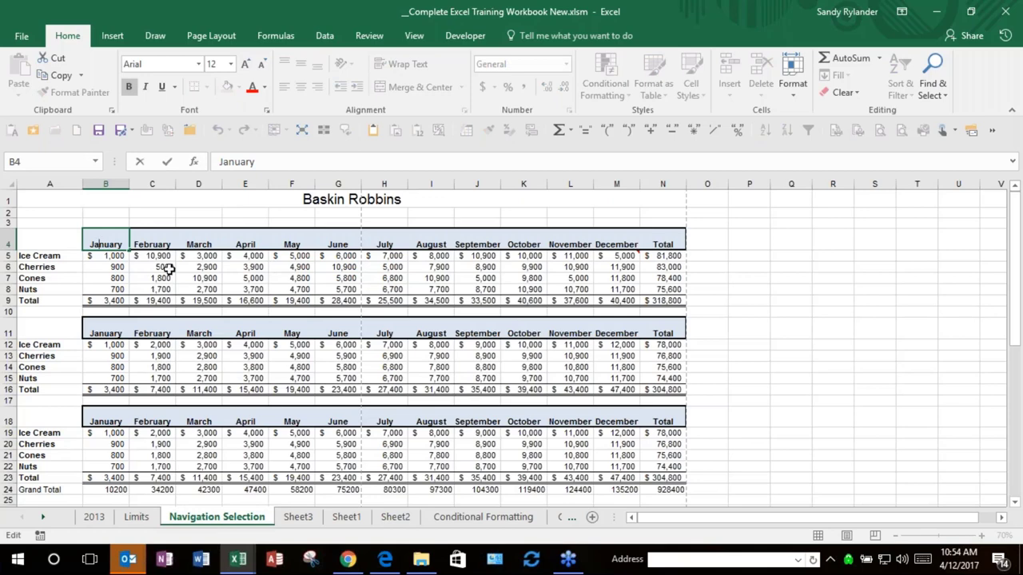
drag(32, 289, 103, 280)
click(30, 289)
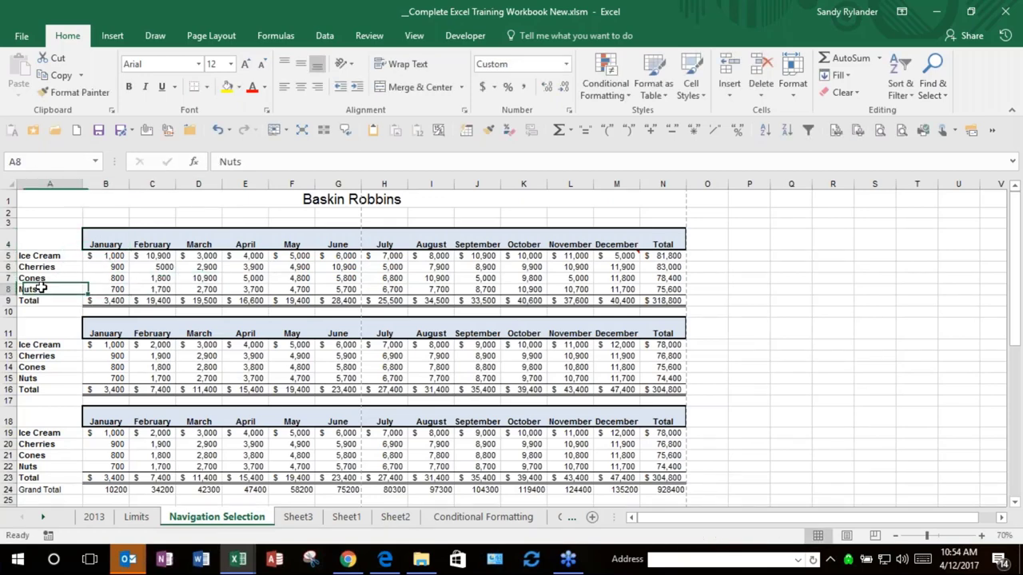
shift+click(667, 290)
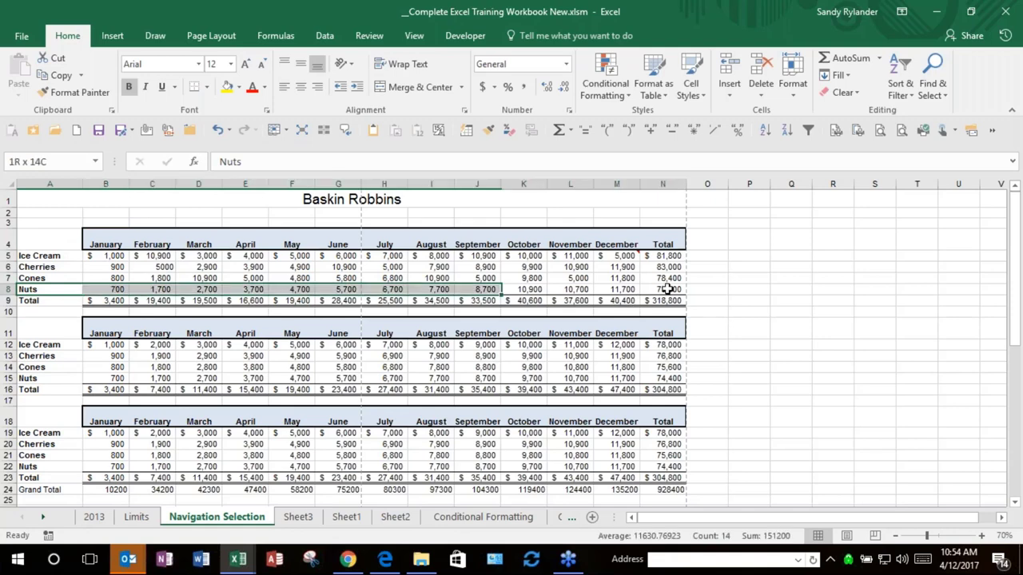
drag(668, 289, 668, 290)
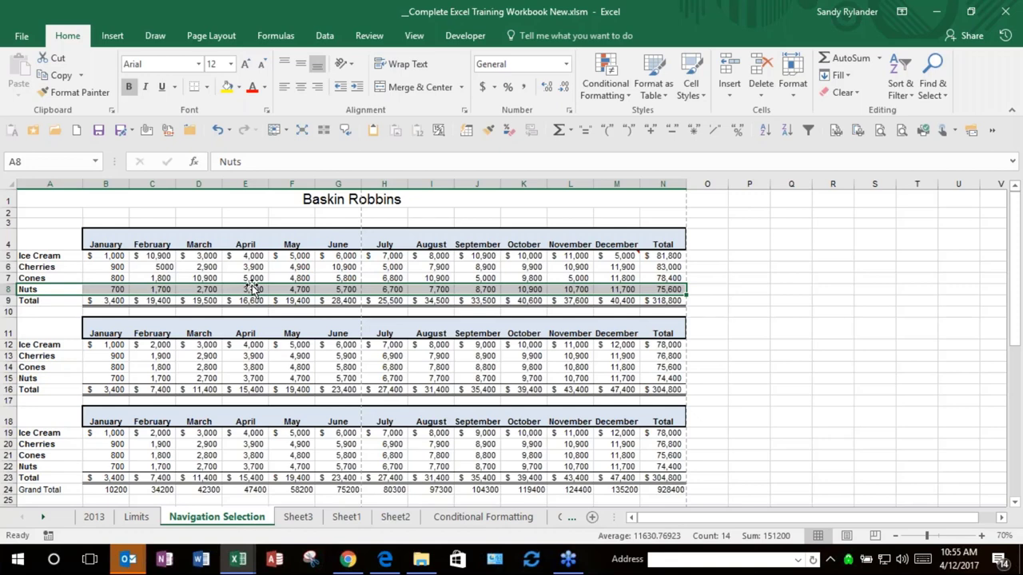
Step: Shift-drag the Nuts row up so it sits between Cherries and Cones
mouse_move(252, 288)
mouse_down()
mouse_move(252, 264)
mouse_move(253, 289)
mouse_up()
double_click(49, 291)
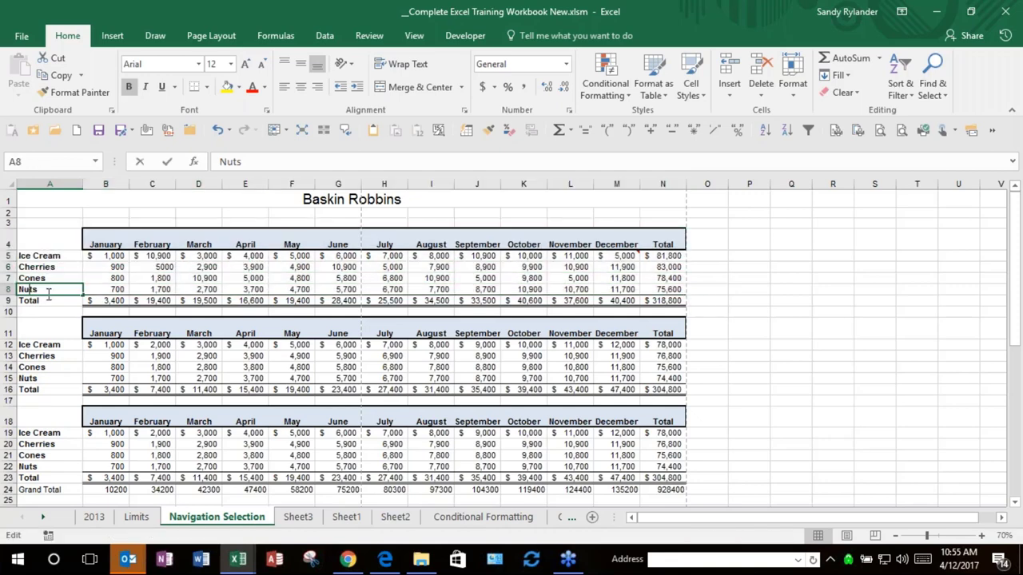
shift+click(665, 292)
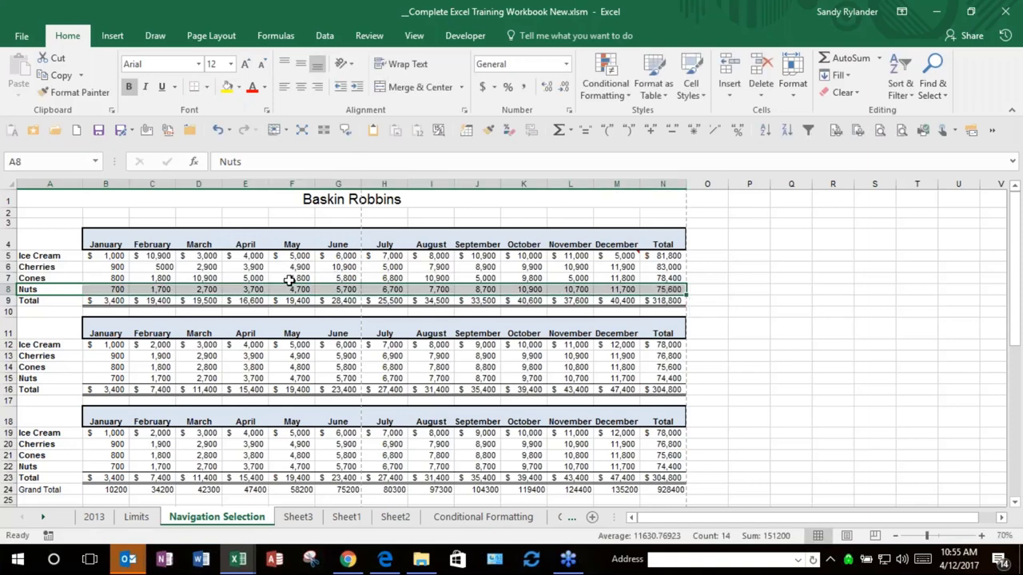
drag(292, 286, 296, 269)
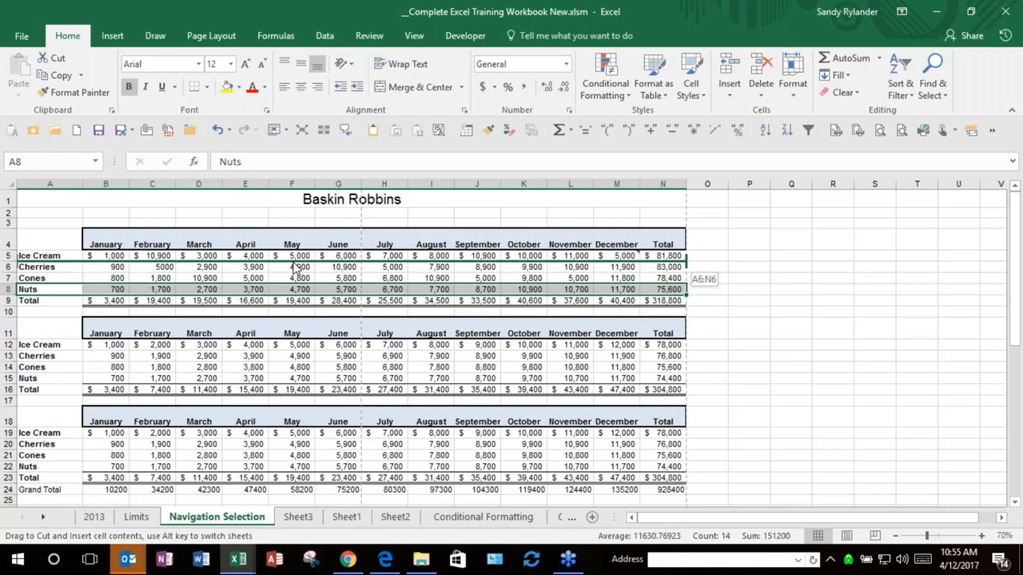
drag(295, 269, 295, 268)
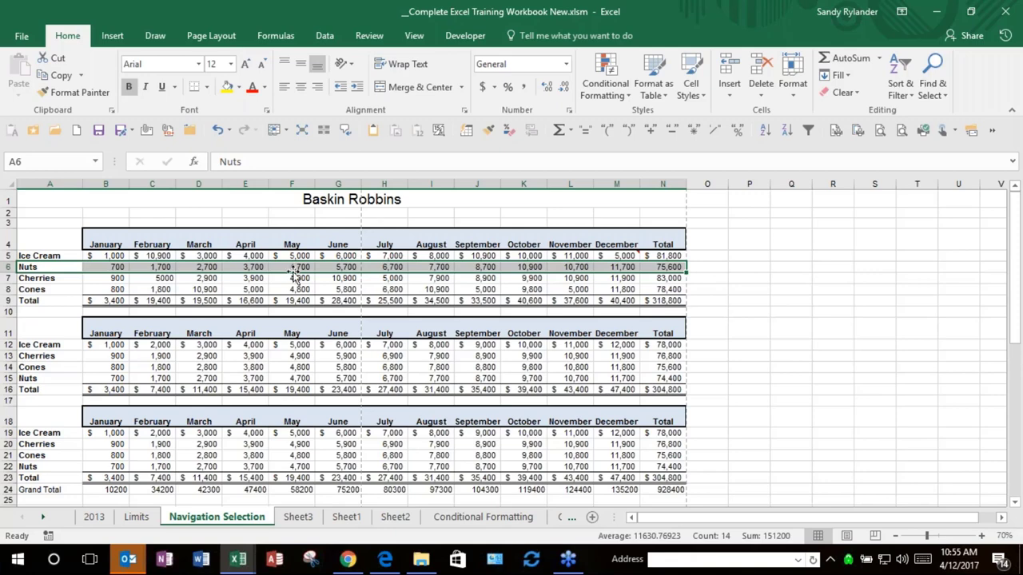
mouse_move(294, 276)
mouse_down()
mouse_move(297, 297)
mouse_move(298, 284)
mouse_up()
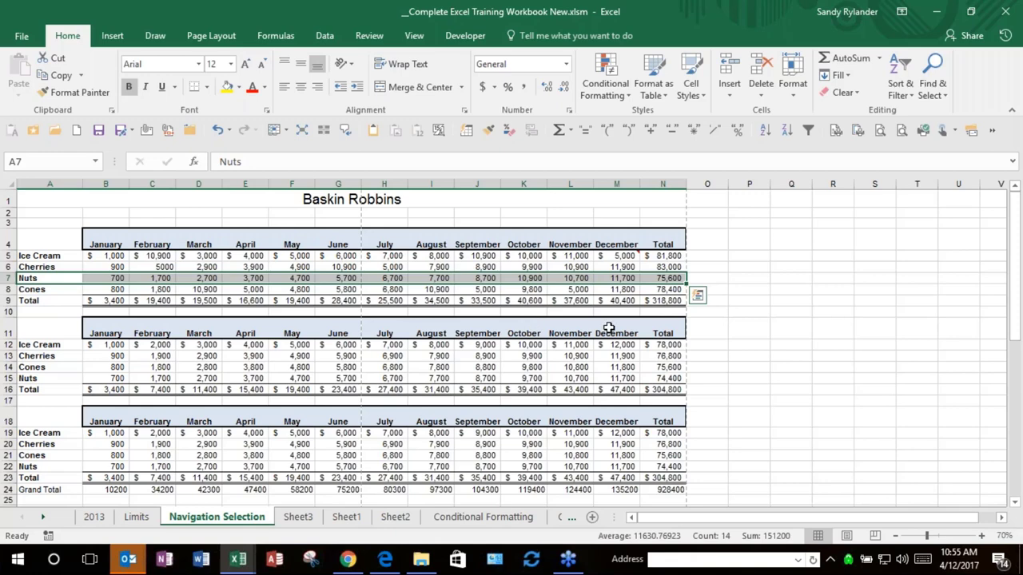
Step: Scroll down and select the third Baskin Robbins table A18:N23
scroll(701, 344, down, 1)
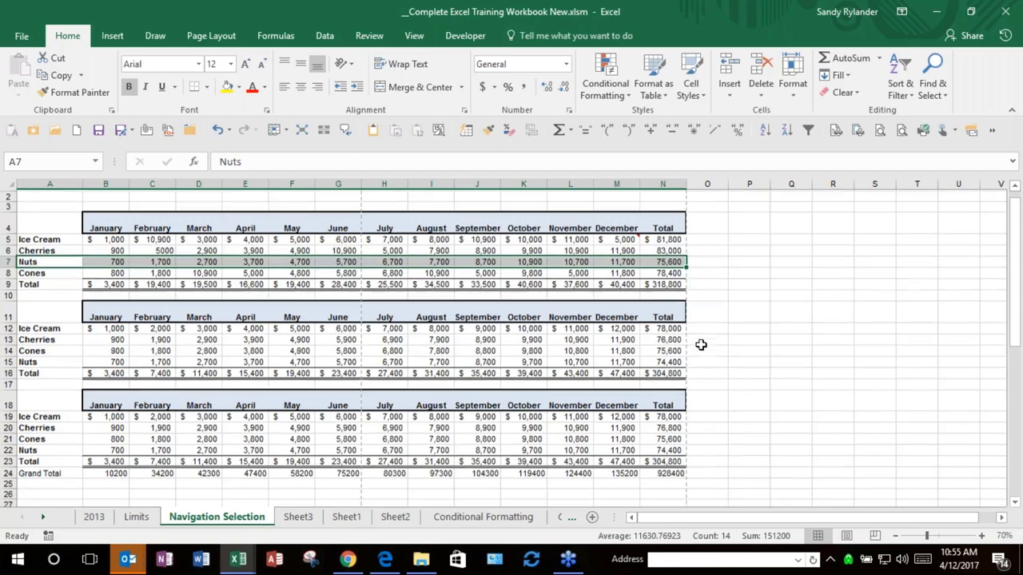
scroll(701, 344, down, 2)
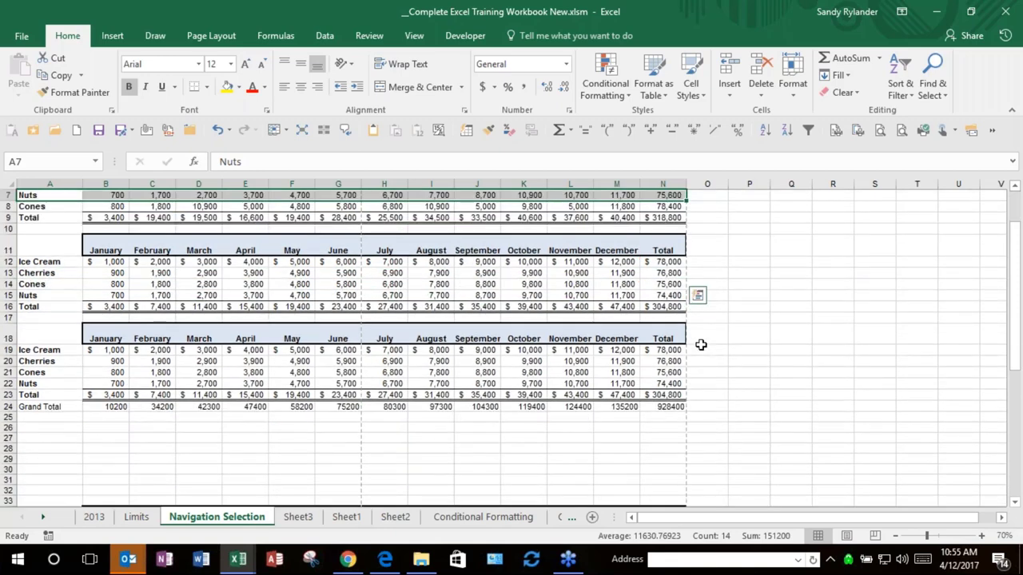
scroll(701, 344, down, 1)
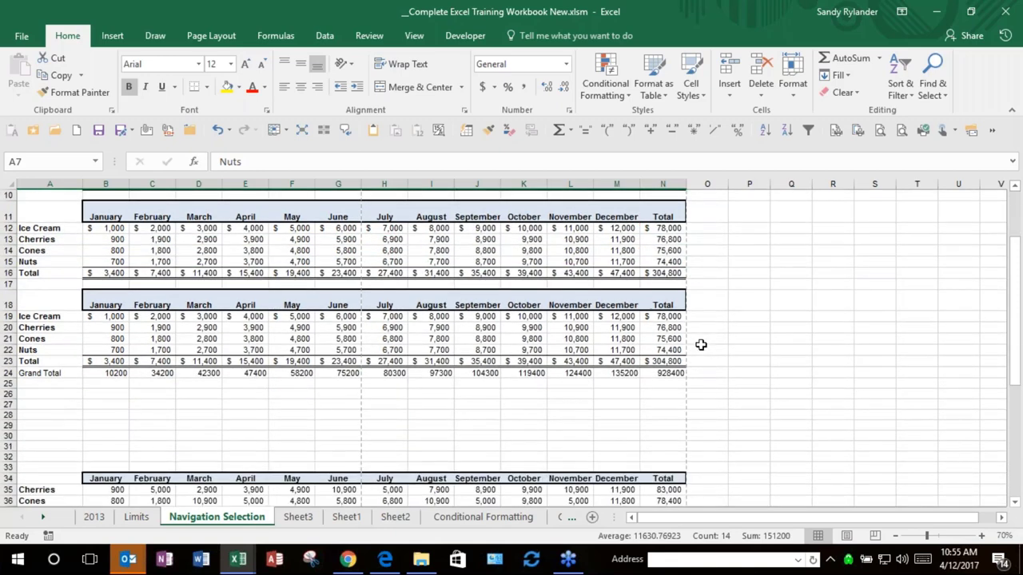
drag(43, 304, 662, 361)
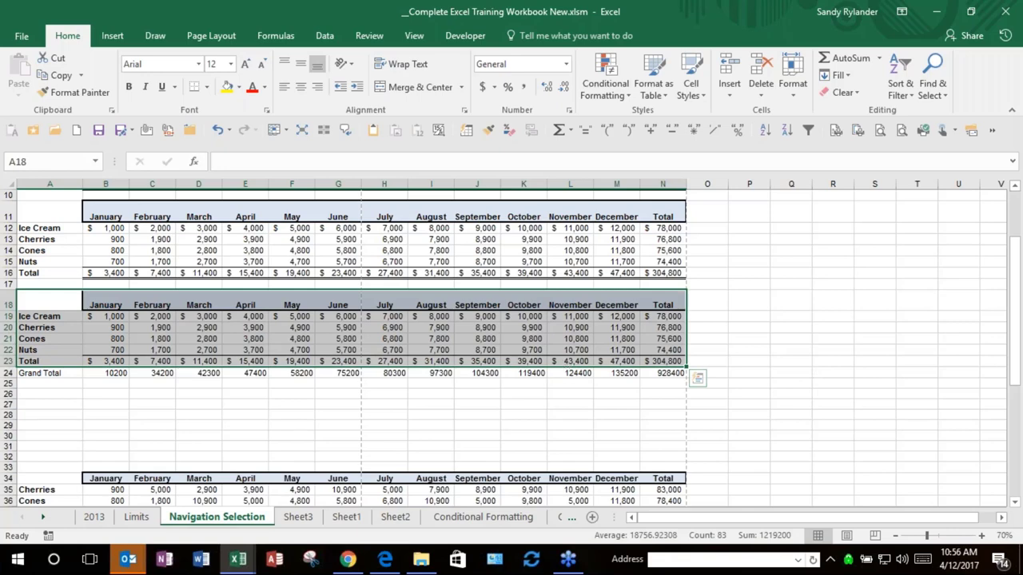
drag(569, 361, 567, 398)
drag(36, 350, 478, 305)
drag(564, 388, 660, 361)
Step: Copy the sales table to start at P17, then create a blank workbook, Book1
drag(516, 377, 530, 446)
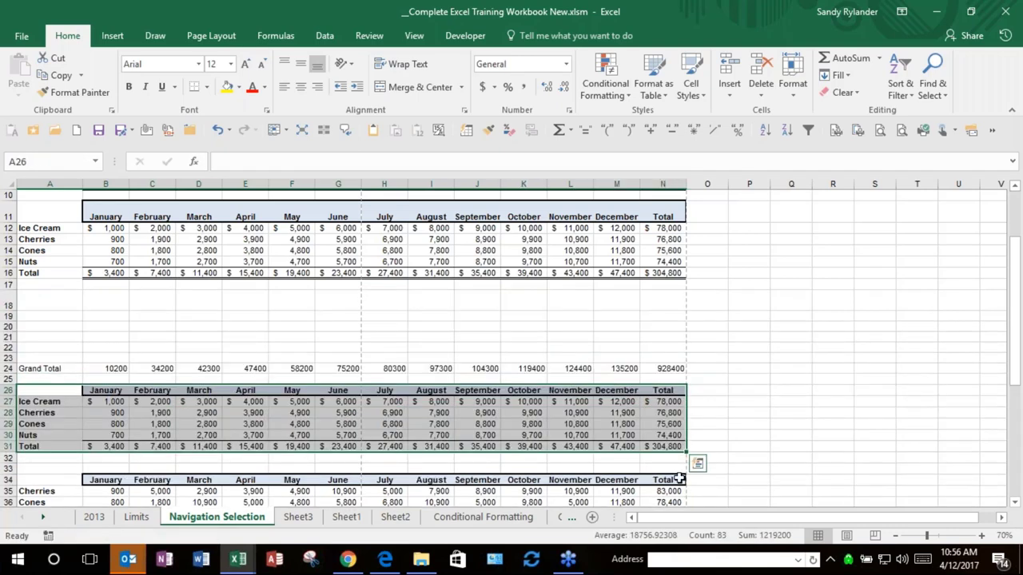
click(1003, 518)
click(1004, 518)
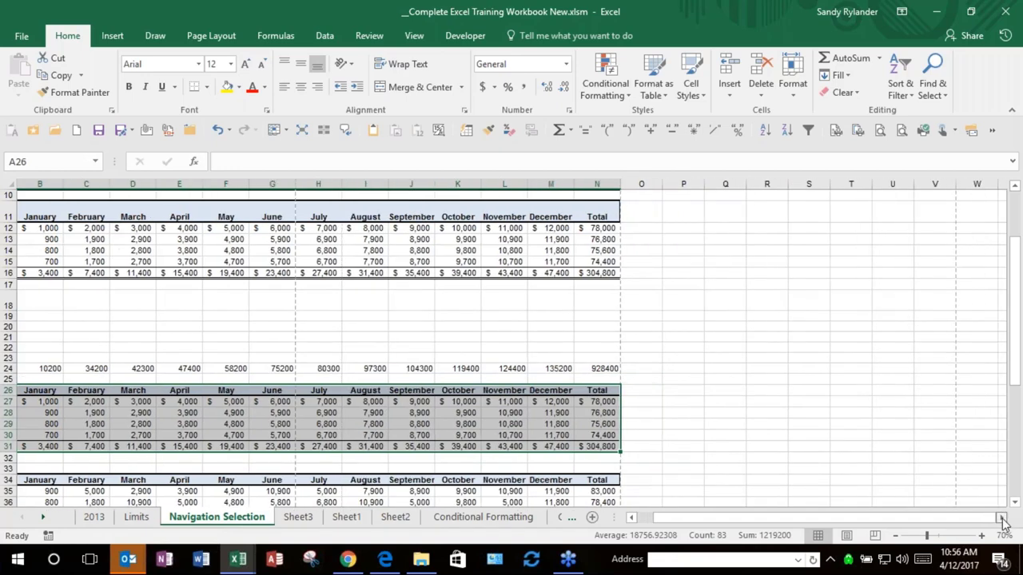
click(1004, 518)
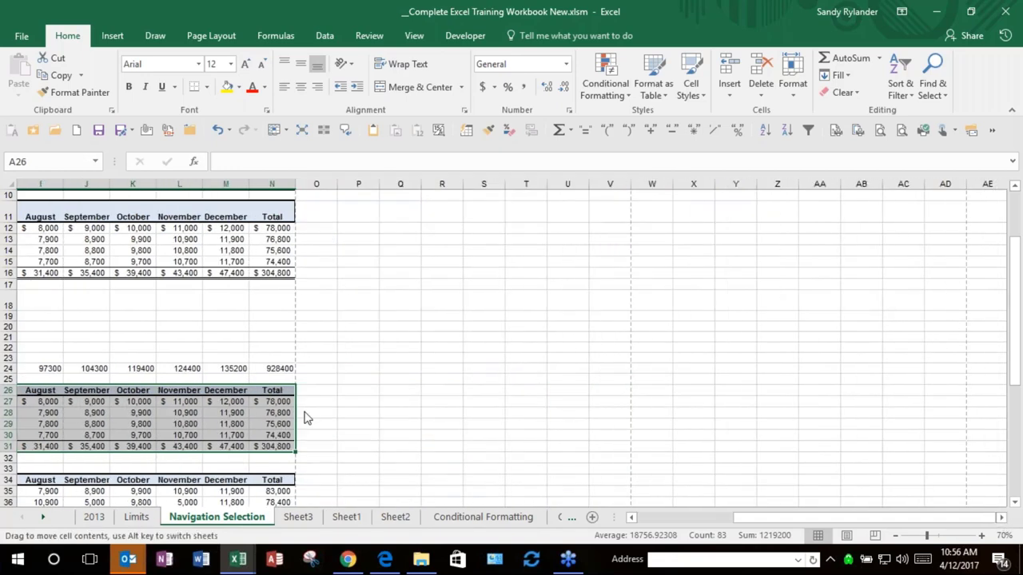
drag(295, 416, 917, 314)
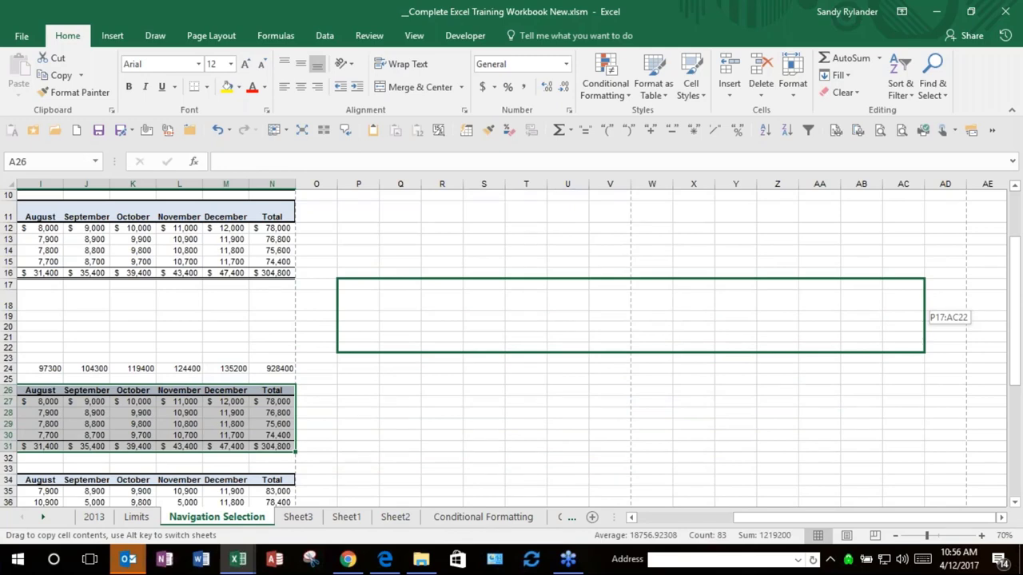
drag(631, 352, 632, 351)
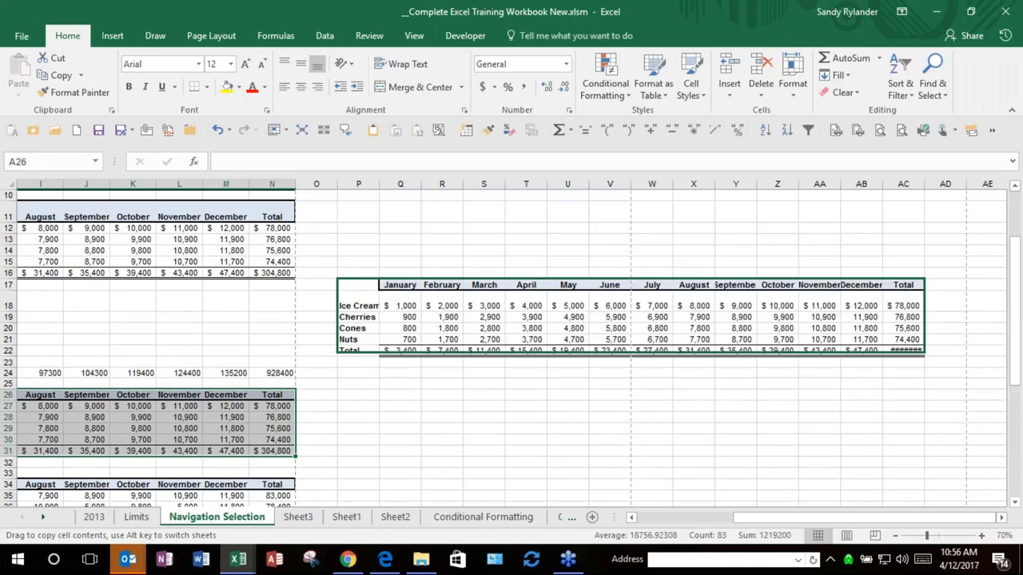
key(ctrl+q)
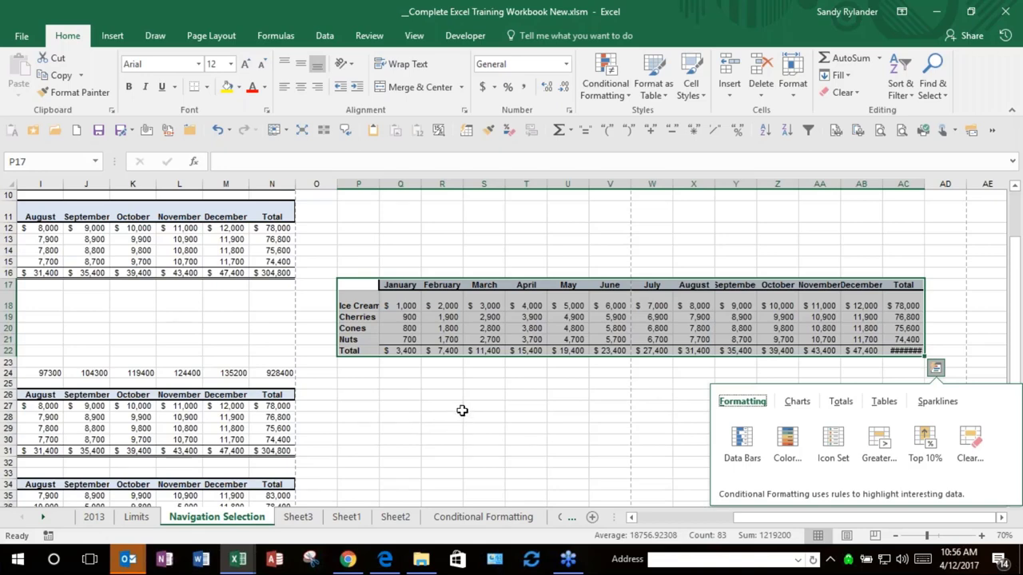
click(636, 404)
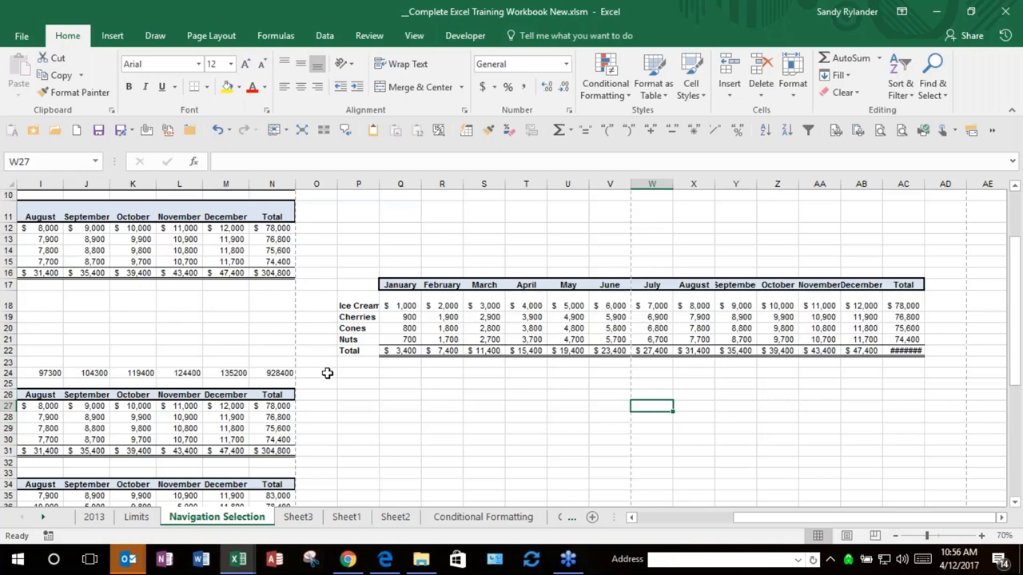
click(76, 133)
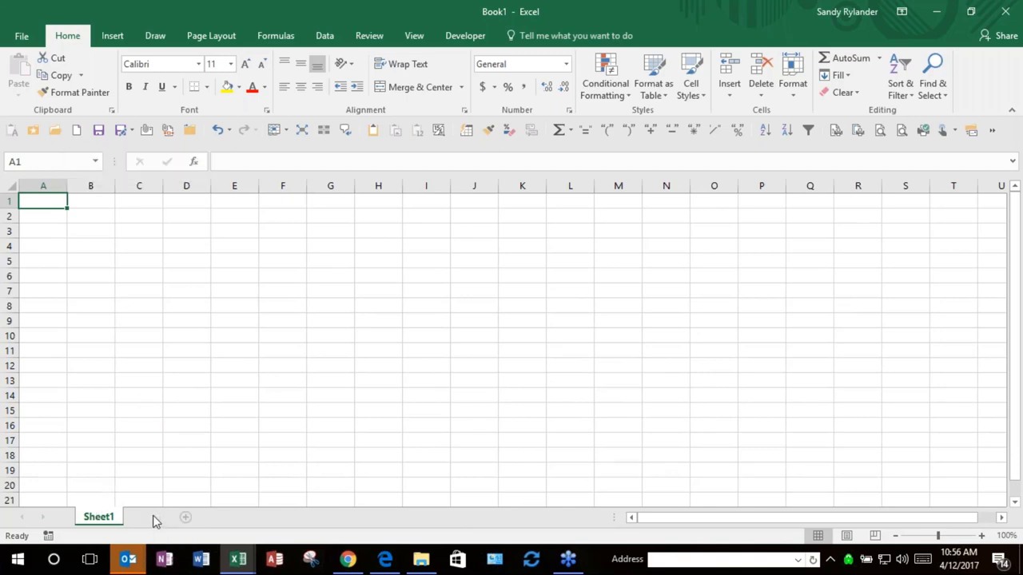
Step: Add three more sheets so the workbook has four
click(154, 517)
double_click(153, 517)
click(202, 517)
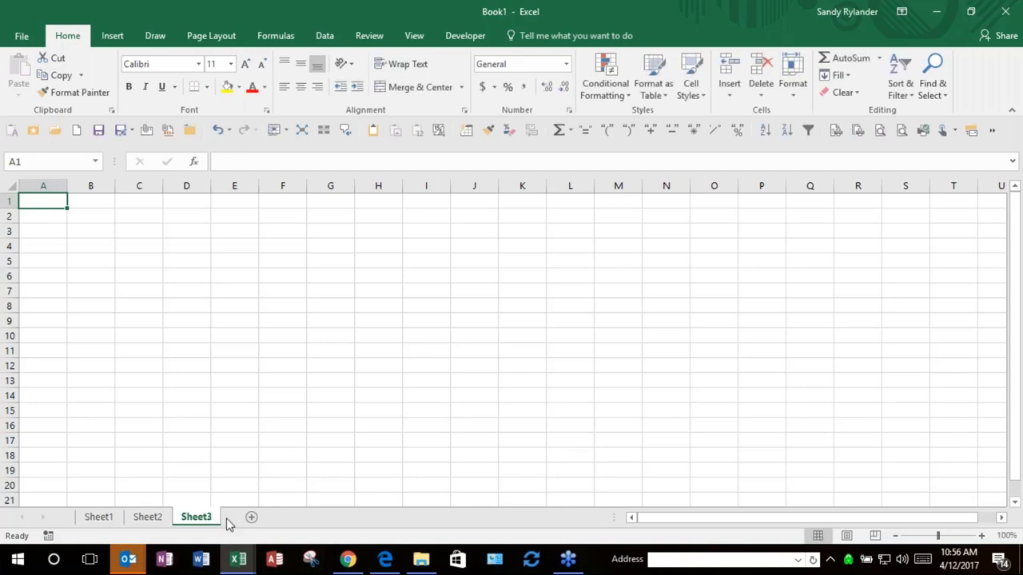
click(252, 518)
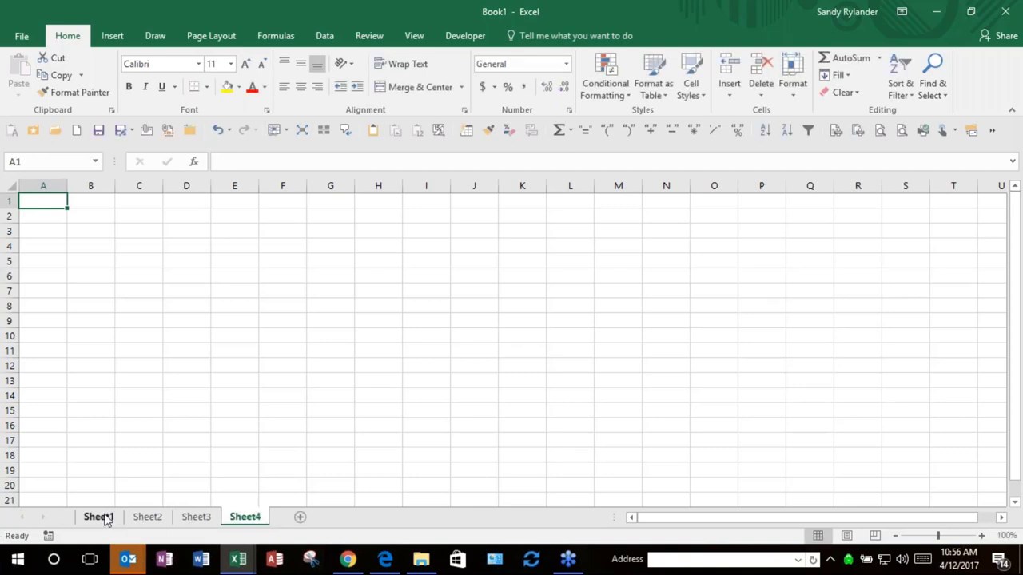
Step: Rename the four sheet tabs Jan, Feb, Mar and Apr
double_click(98, 517)
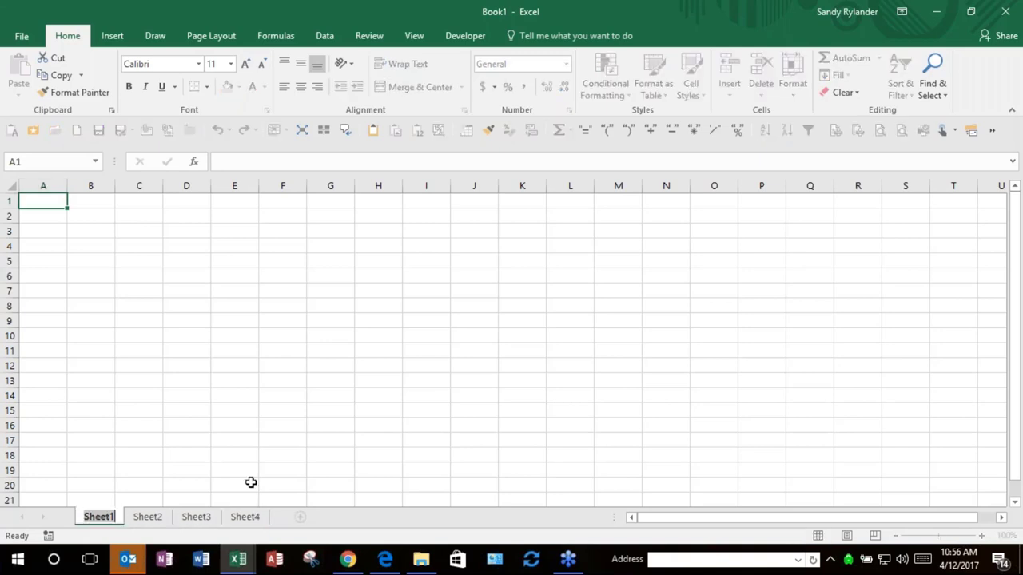
text(Jan)
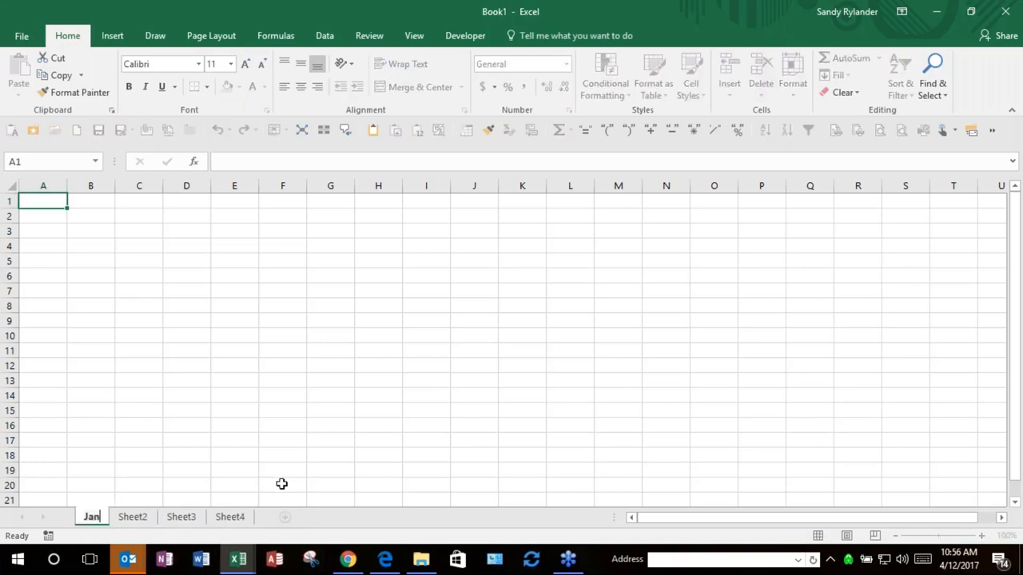
key(Return)
click(130, 517)
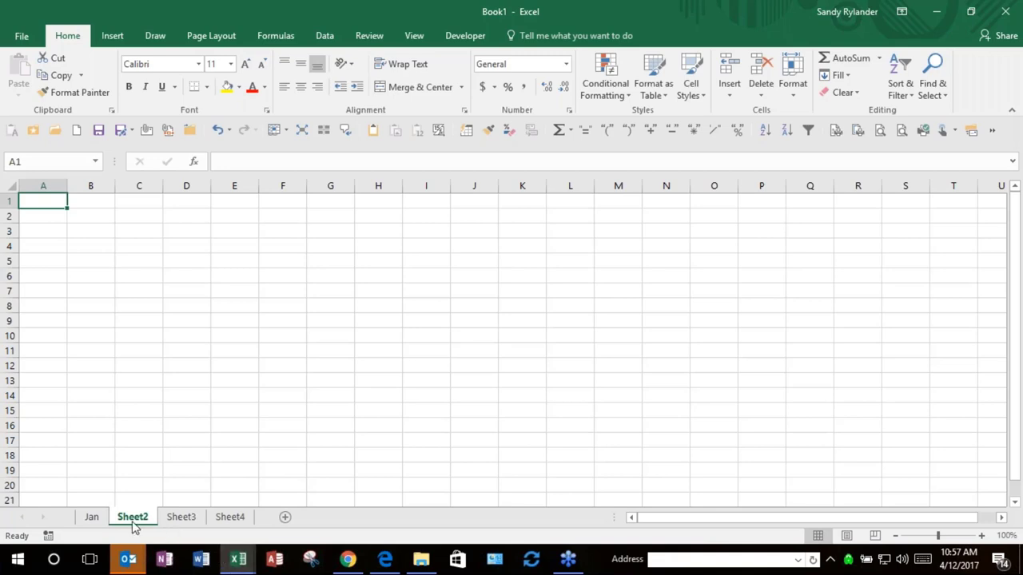
double_click(133, 517)
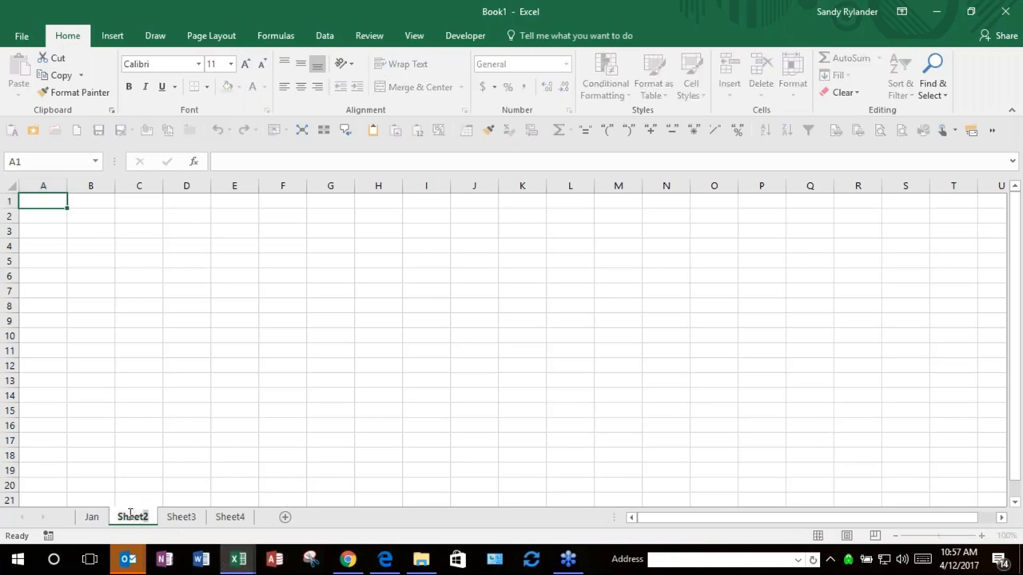
text(Feb)
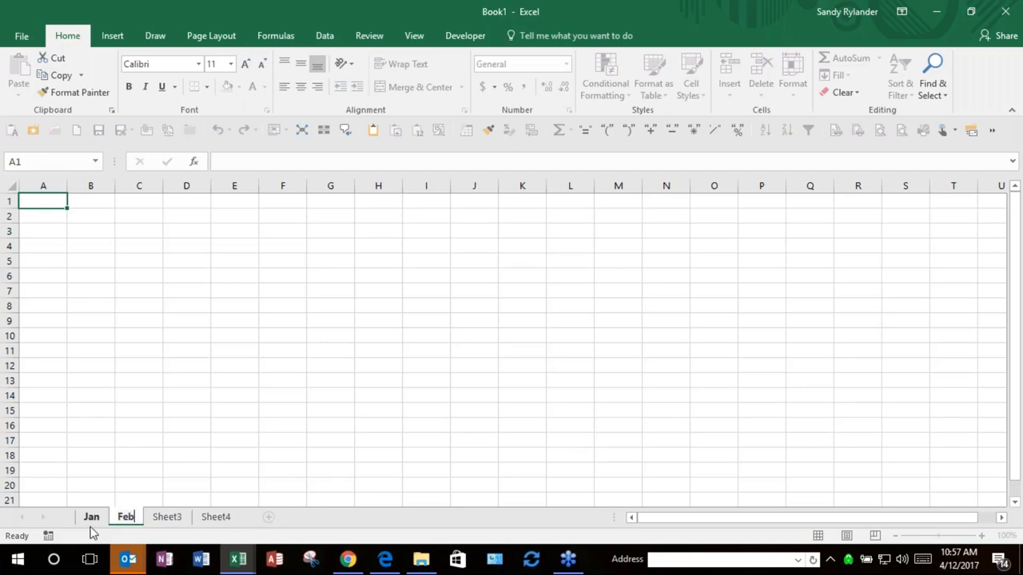
click(167, 517)
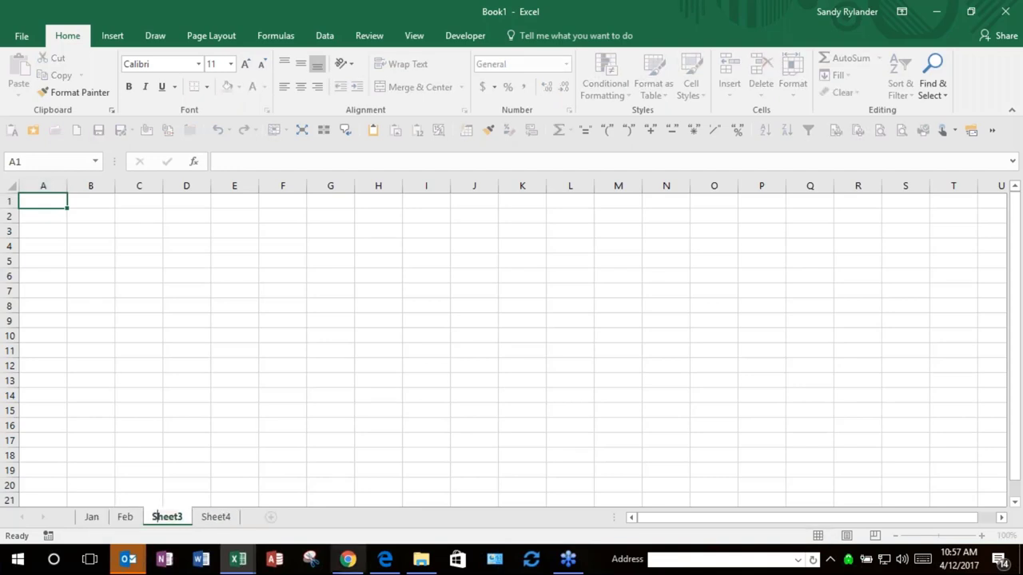
mouse_move(347, 559)
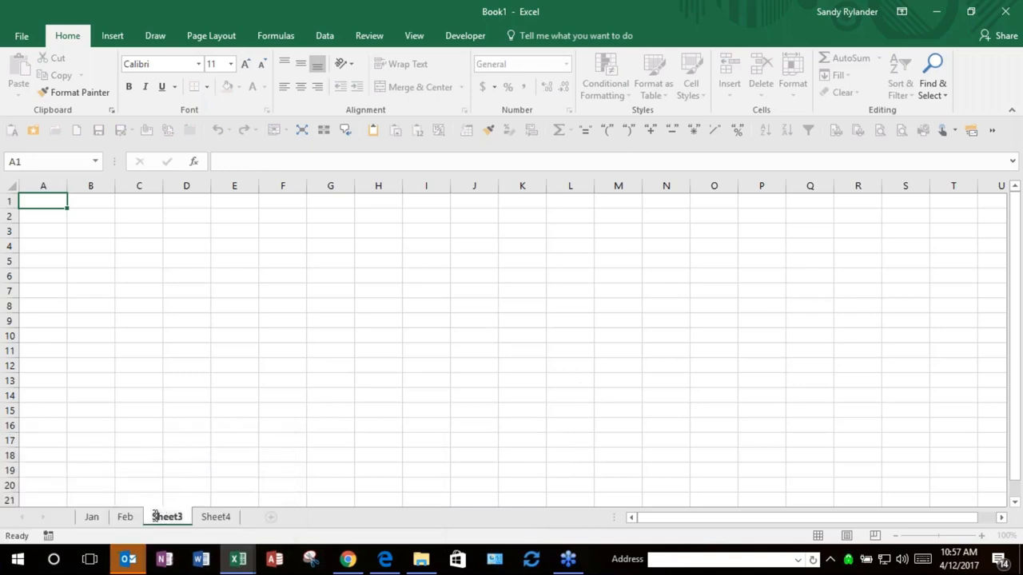
double_click(188, 518)
text(Mar)
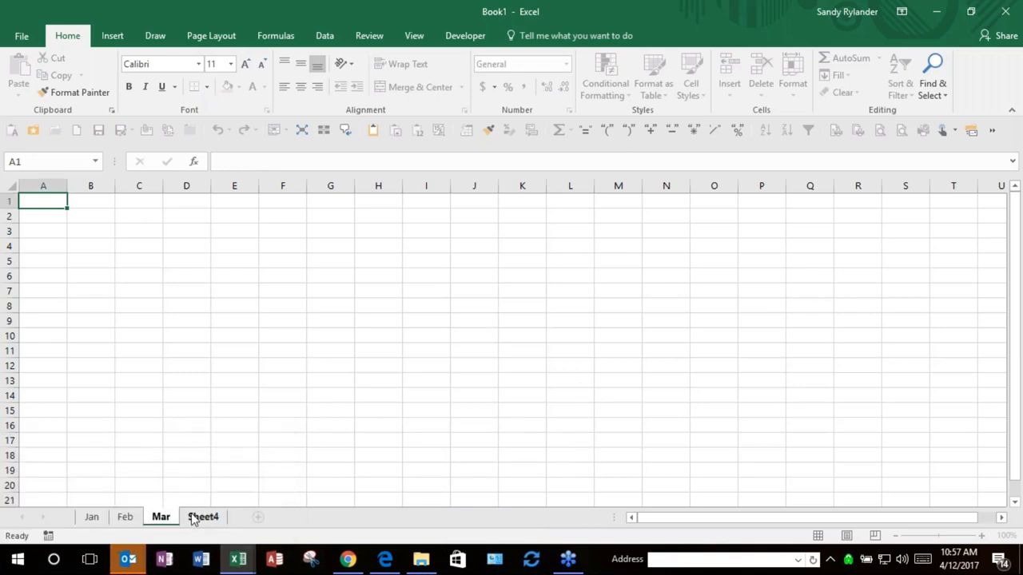
double_click(201, 517)
text(Apr)
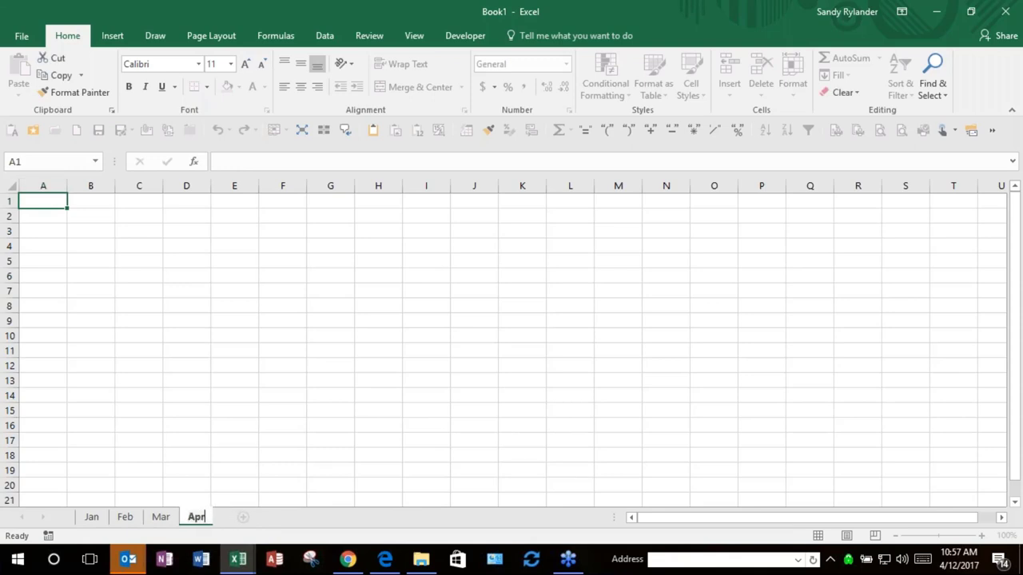
key(Return)
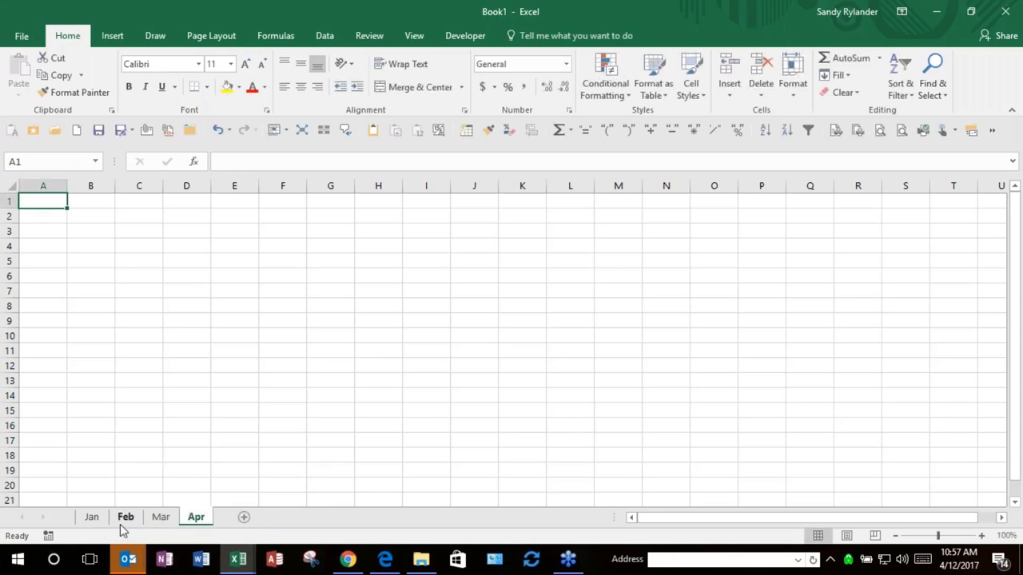
Step: Group Jan through Apr and fill the months January to June across B1:G1
click(91, 519)
click(82, 206)
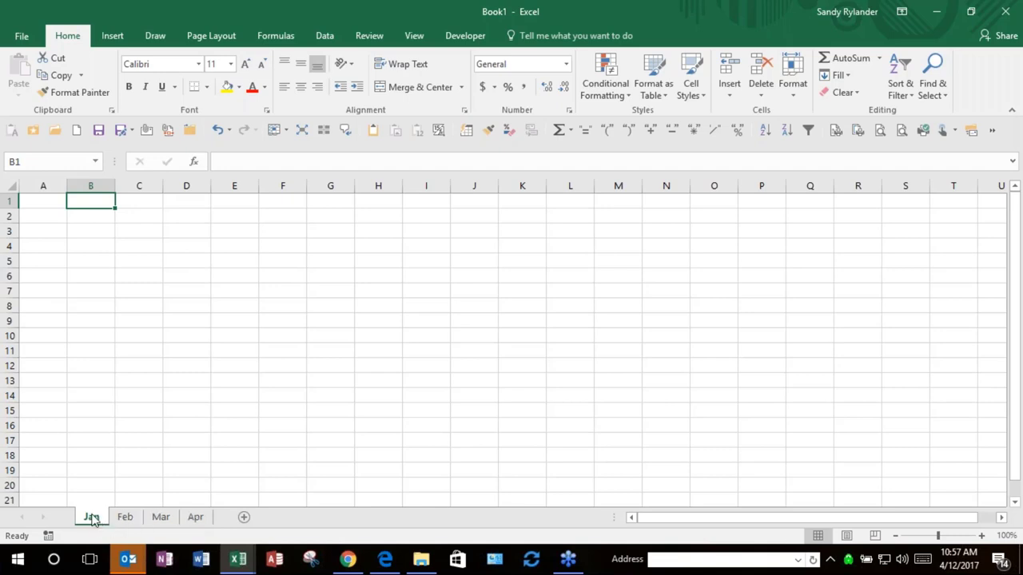
shift+click(196, 518)
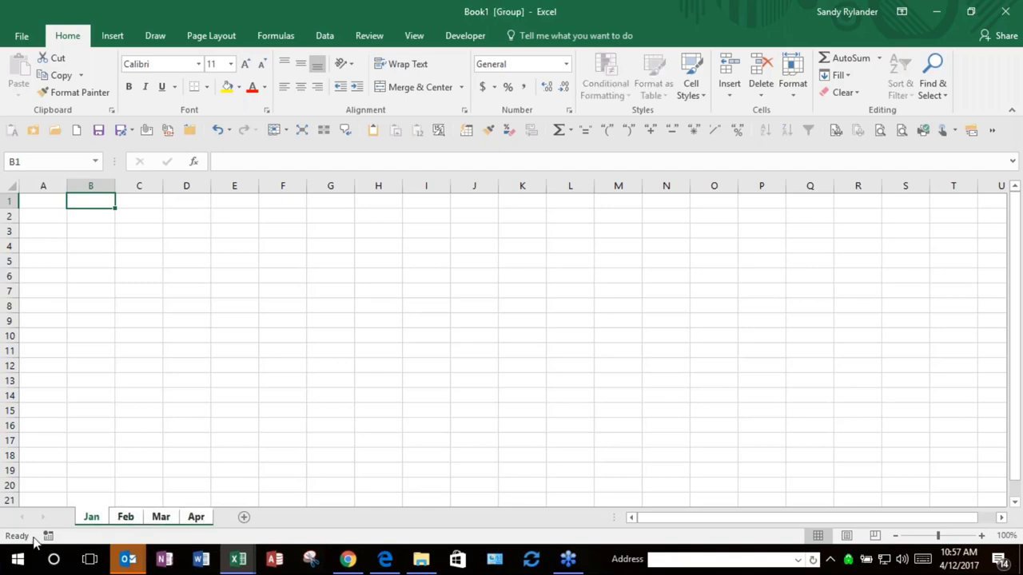
key(F2)
text(Man)
key(BackSpace)
key(BackSpace)
key(BackSpace)
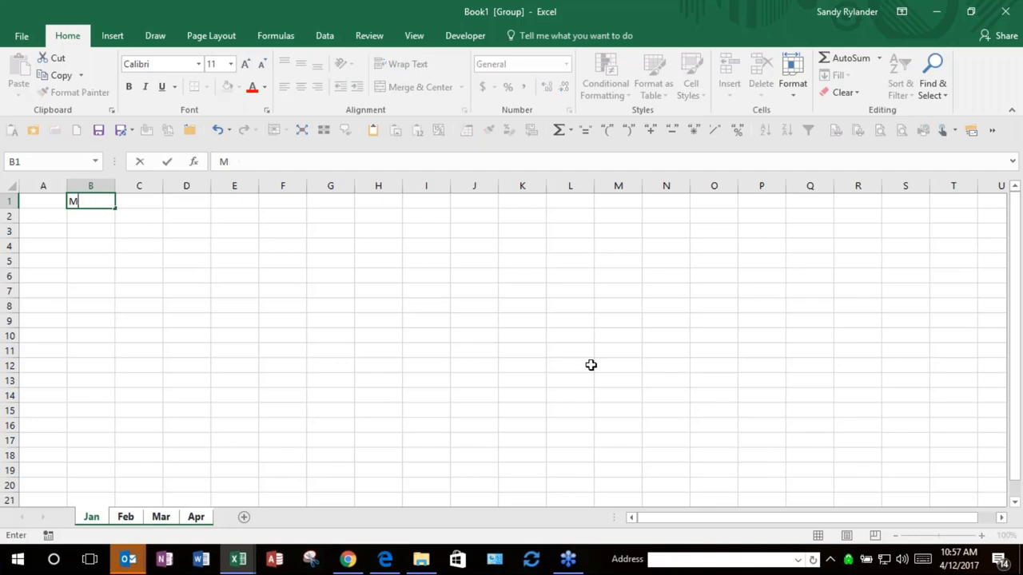
text(N)
key(BackSpace)
text(January)
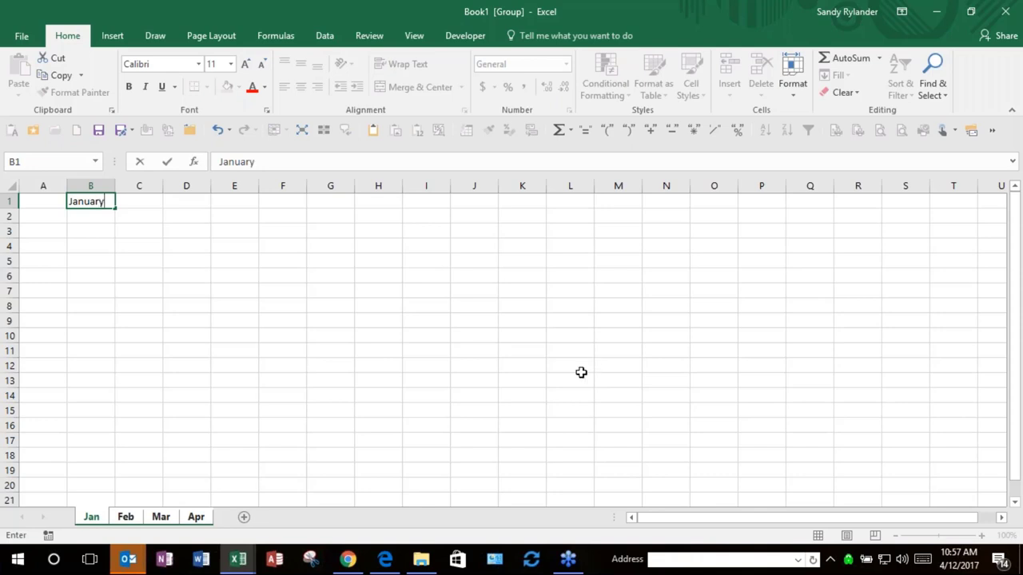
key(Return)
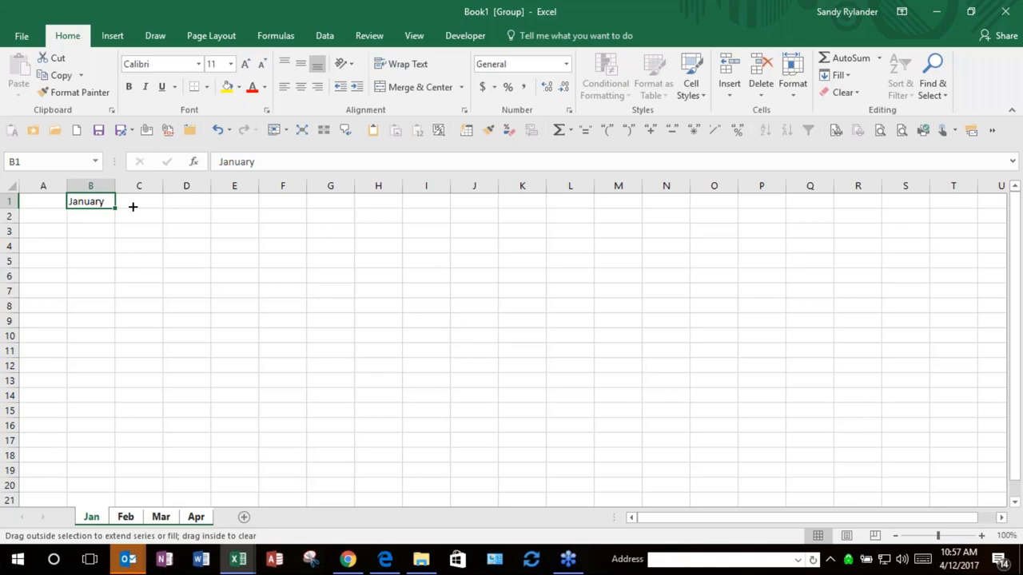
drag(132, 207, 344, 205)
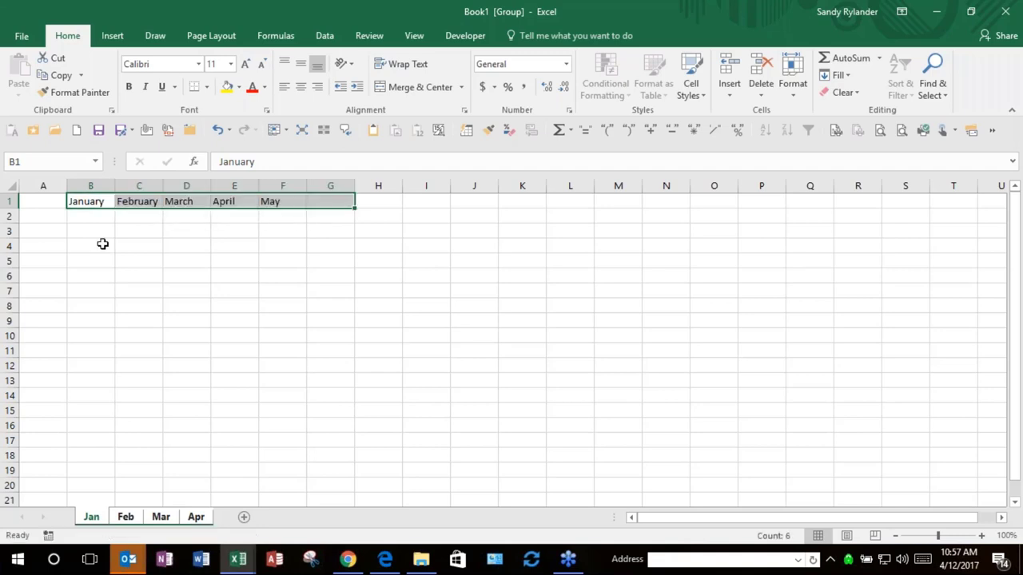
Step: Enter Seattle in A2 and fill Seattle, Bellevue, Issaquah, Bellingham down to A5
click(46, 220)
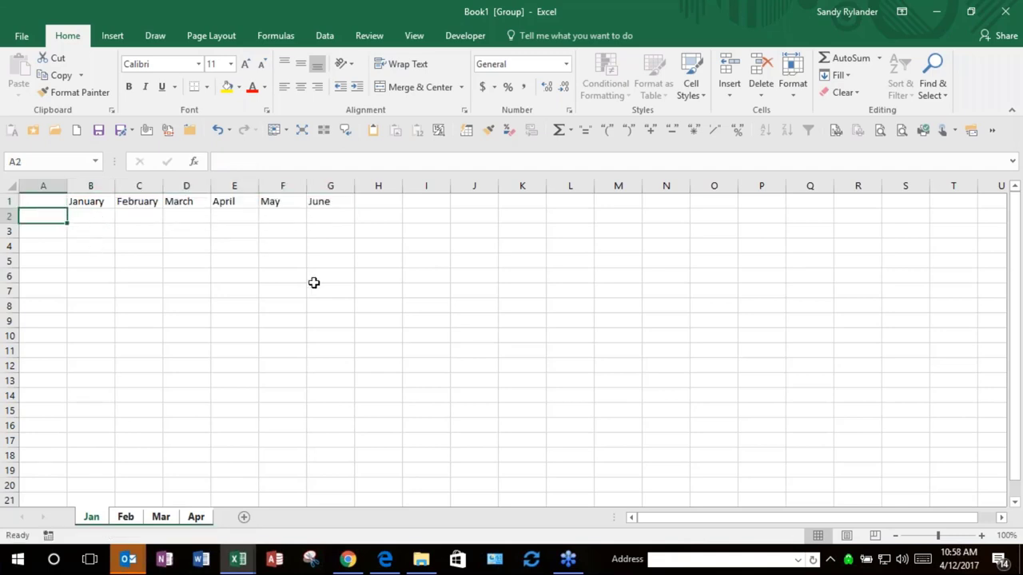
text(Seattle)
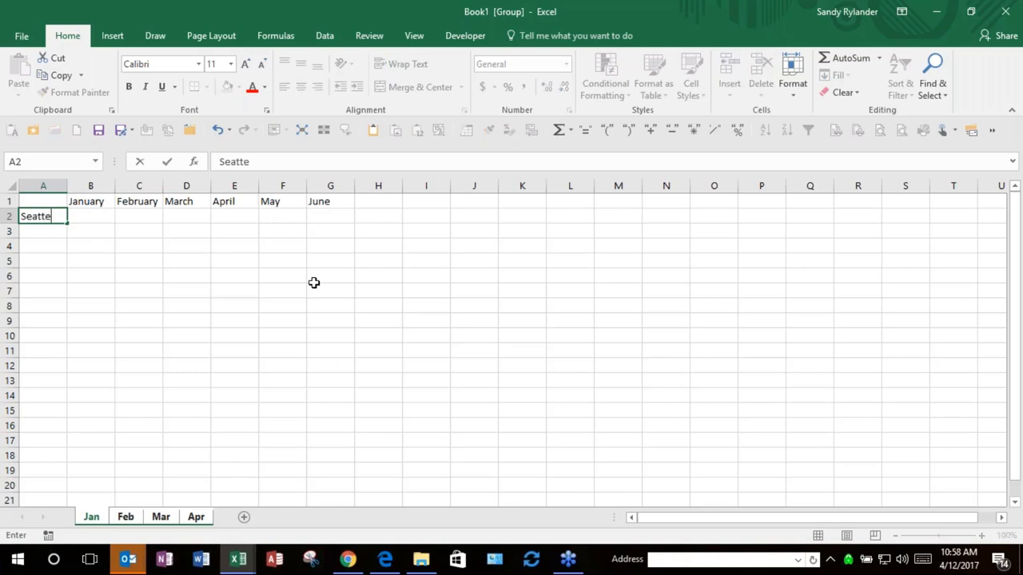
key(BackSpace)
text(e)
key(Return)
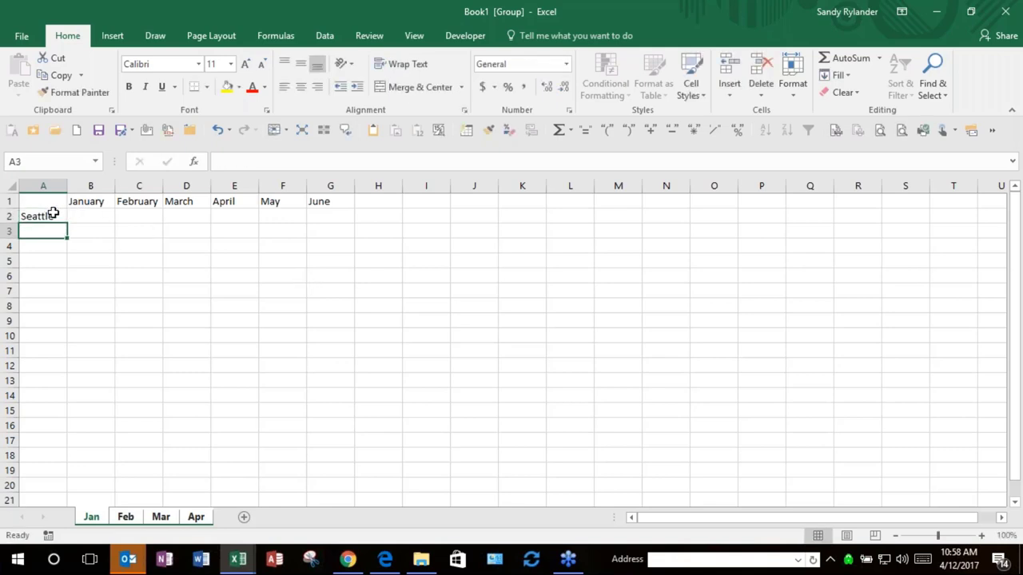
click(48, 215)
drag(67, 223, 67, 264)
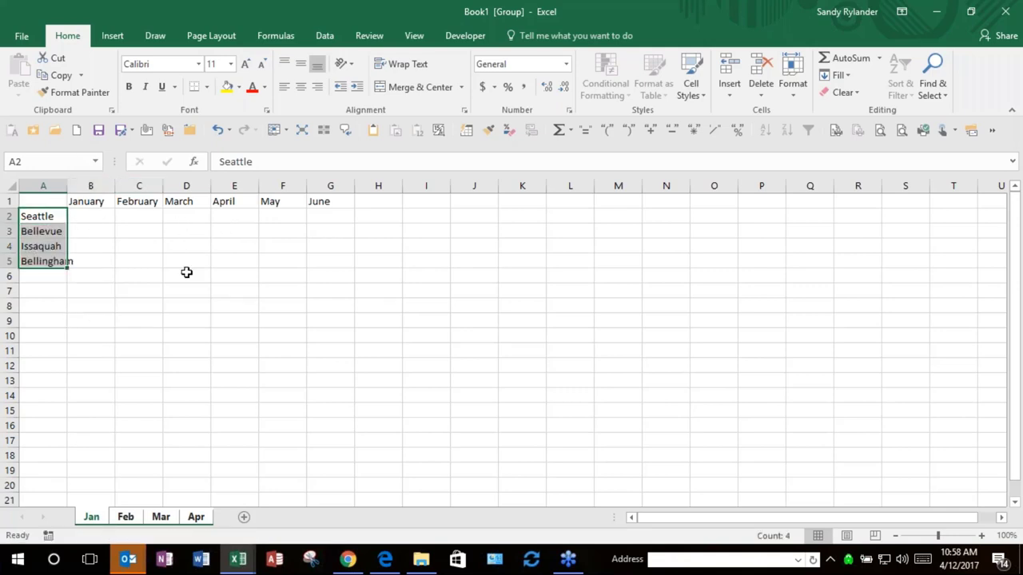
click(130, 520)
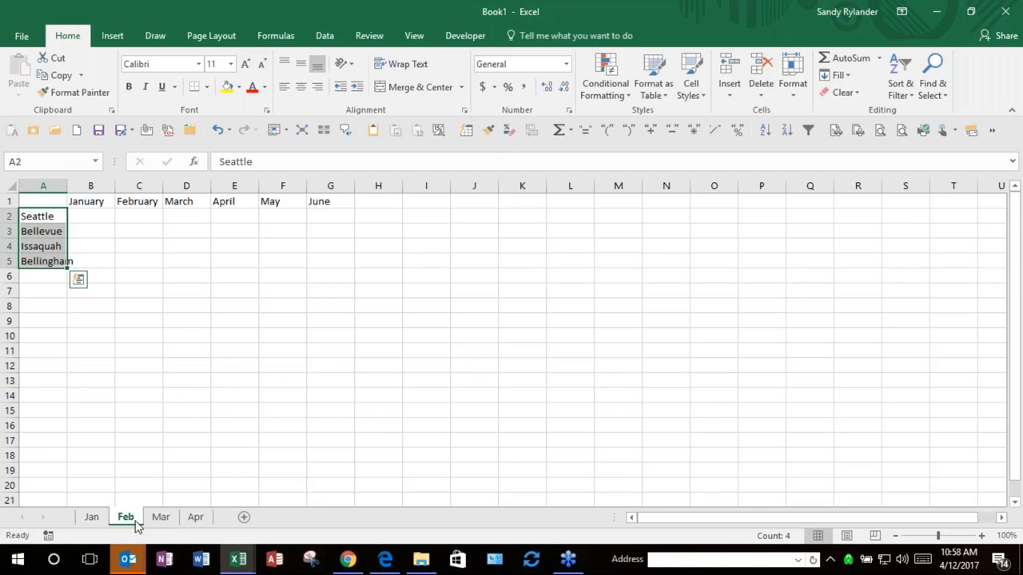
Step: Check the Mar, Apr and Jan sheets, then regroup Jan through Apr
click(158, 518)
click(195, 518)
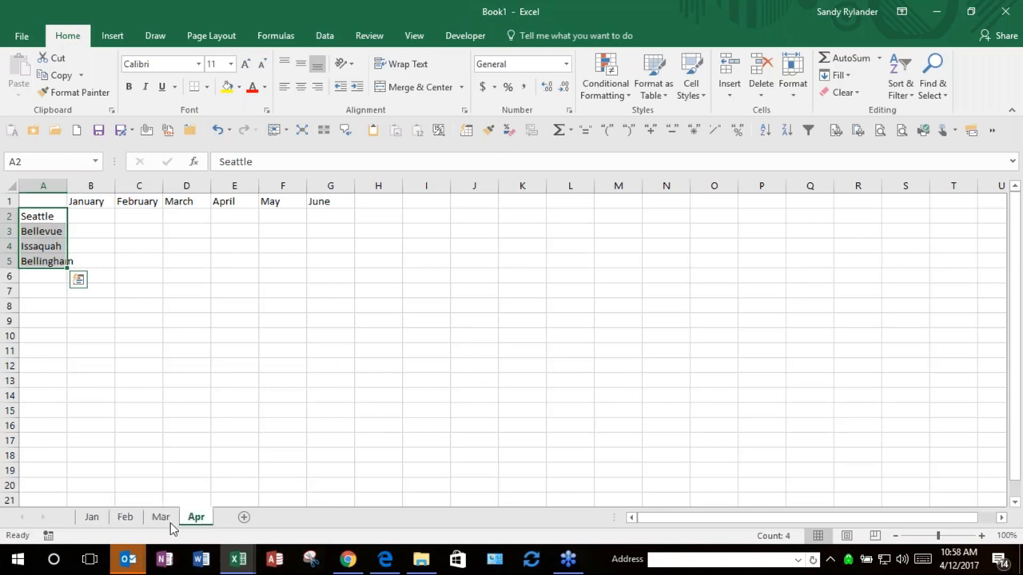
click(94, 520)
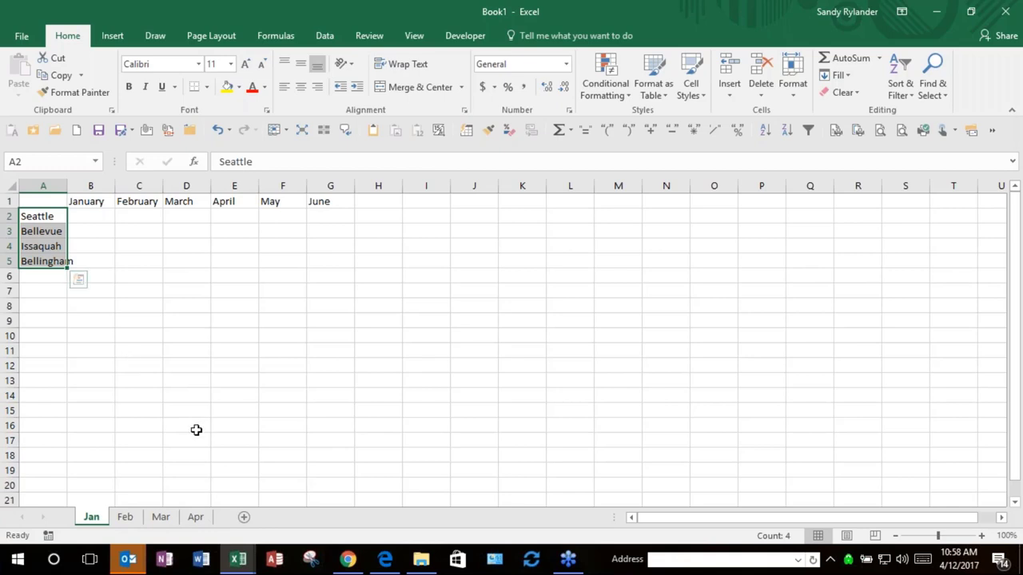
shift+click(196, 517)
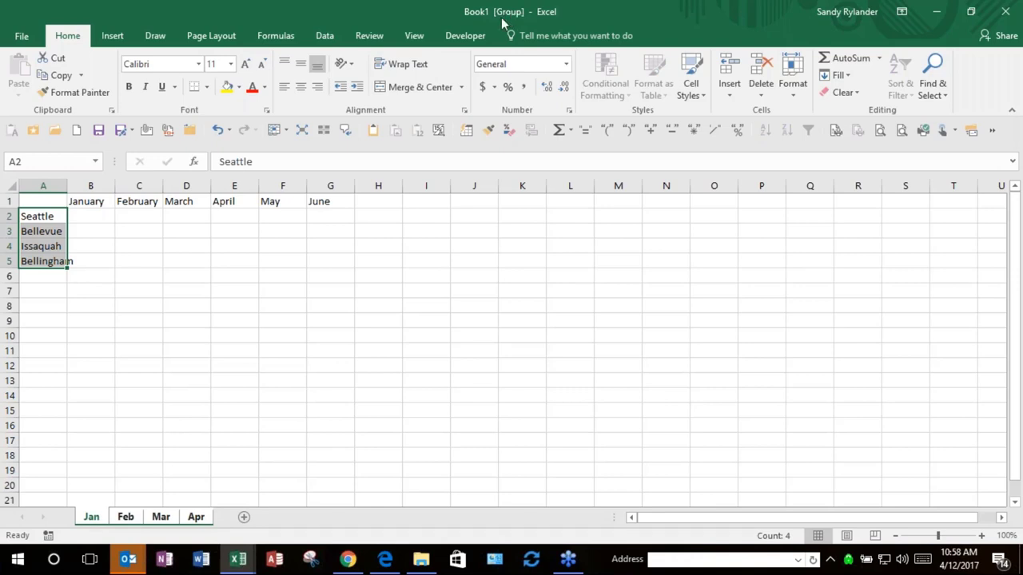
Step: Enter Total into both A6 and H1 at once with Ctrl+Enter
click(82, 278)
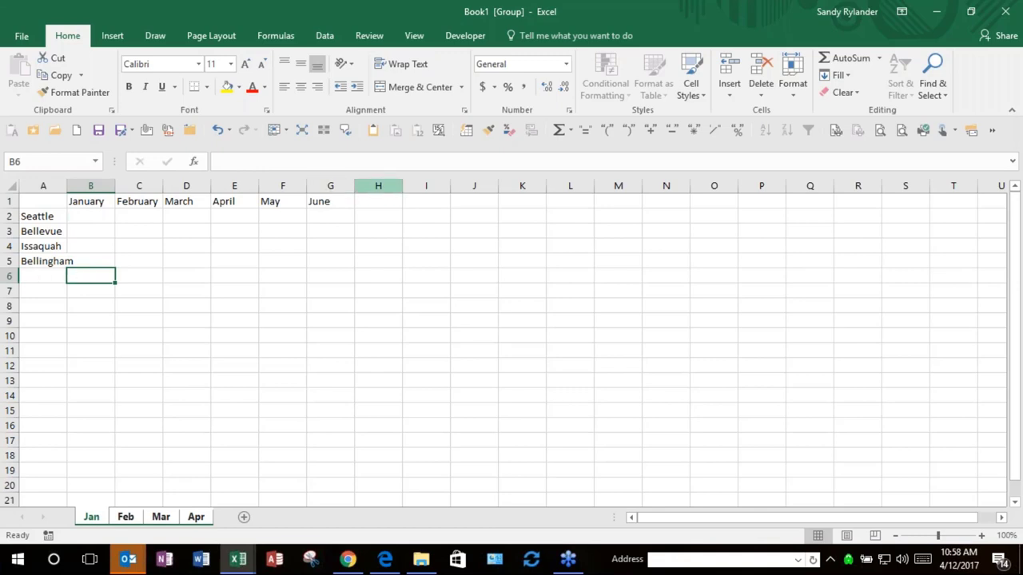
click(47, 272)
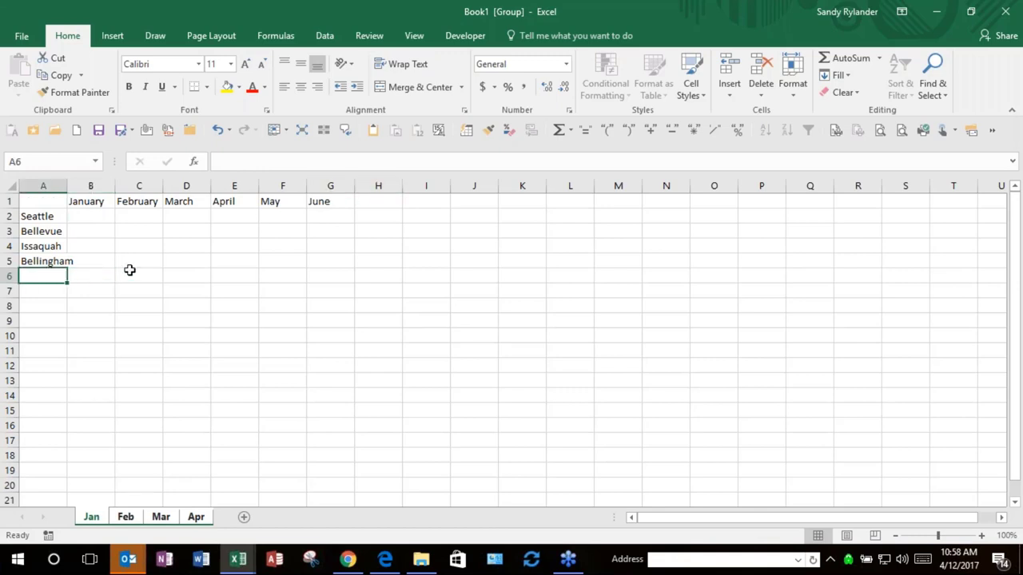
ctrl+click(366, 205)
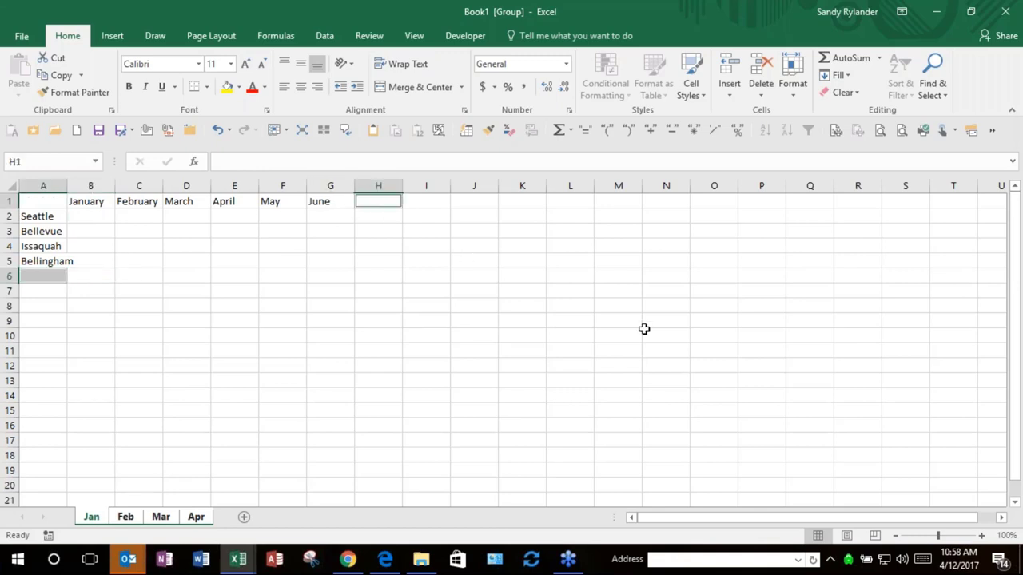
key(F2)
text(Total)
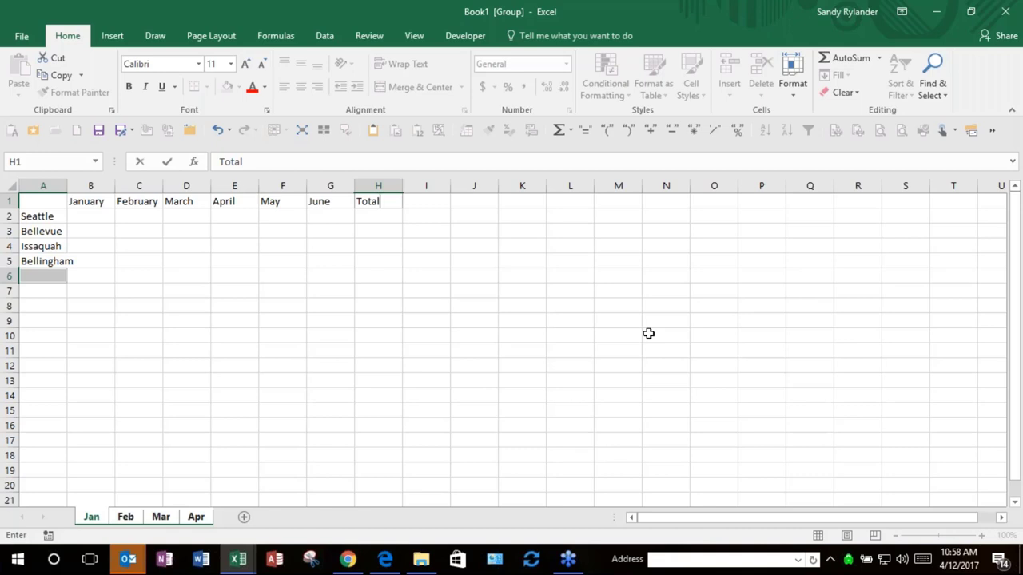
key(ctrl+Return)
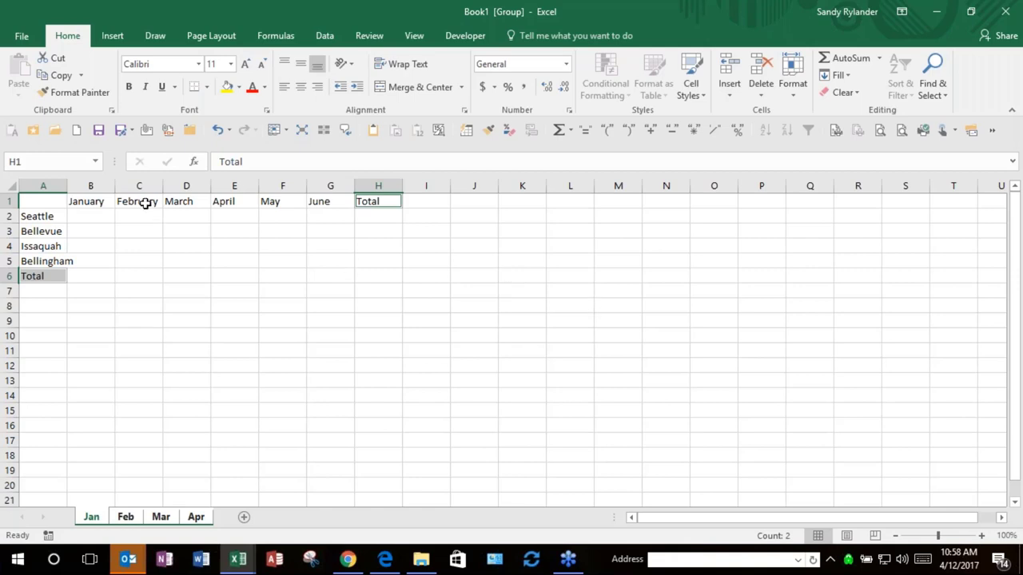
Step: Bold the month headings B1:H1 and the city names A2:A6
drag(94, 199, 375, 199)
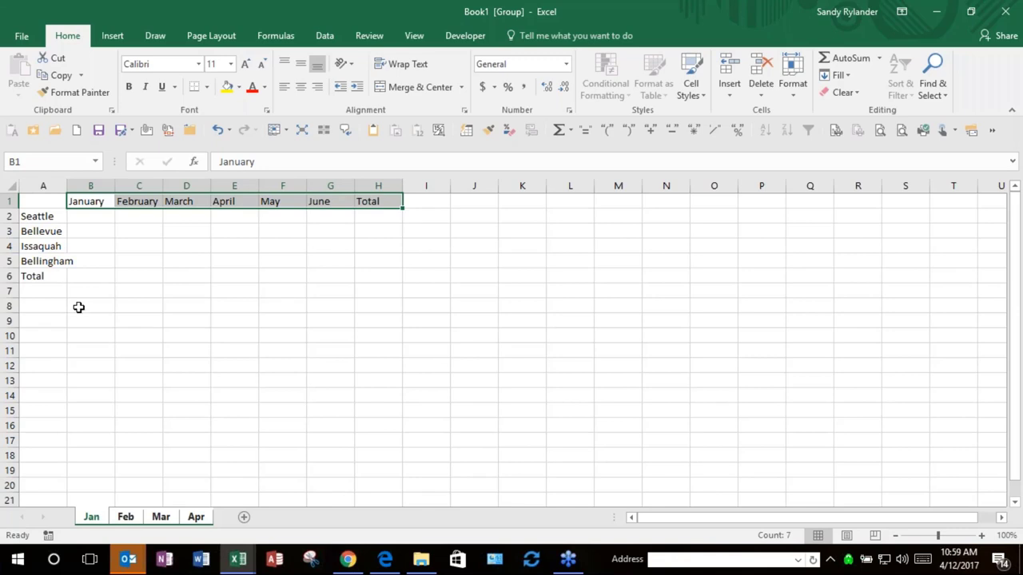
ctrl+click(47, 220)
drag(46, 224, 42, 276)
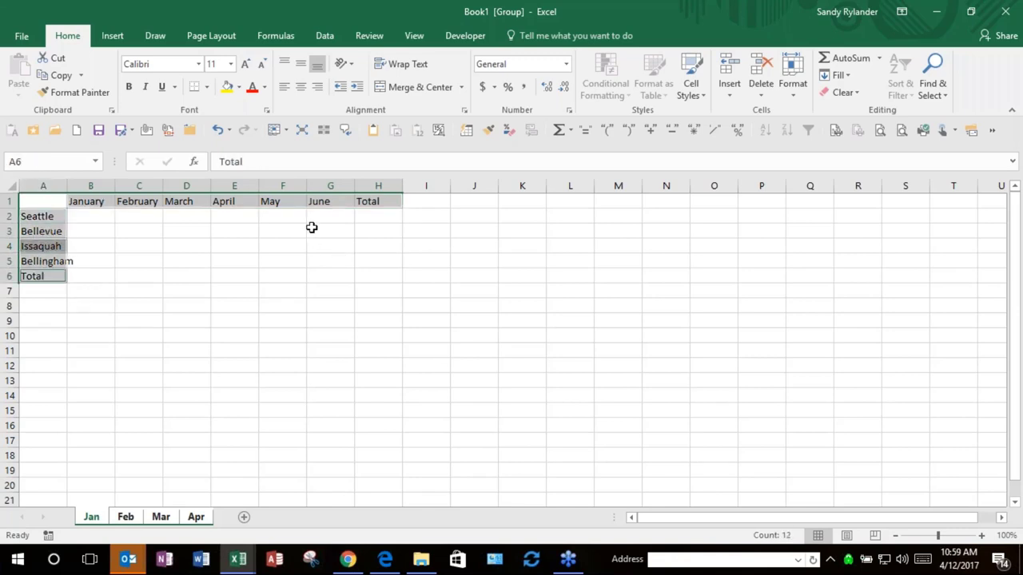
click(129, 86)
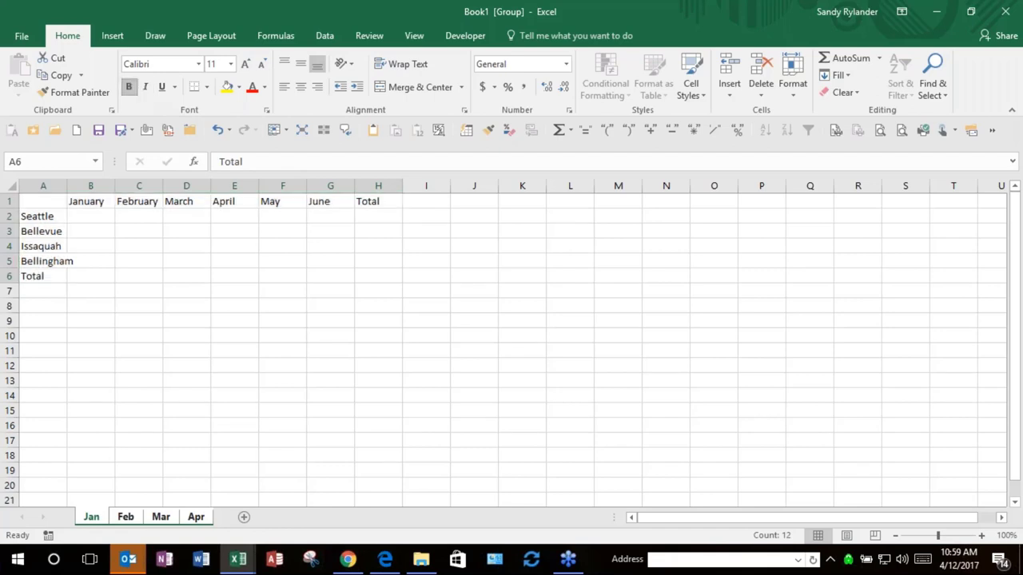
click(91, 217)
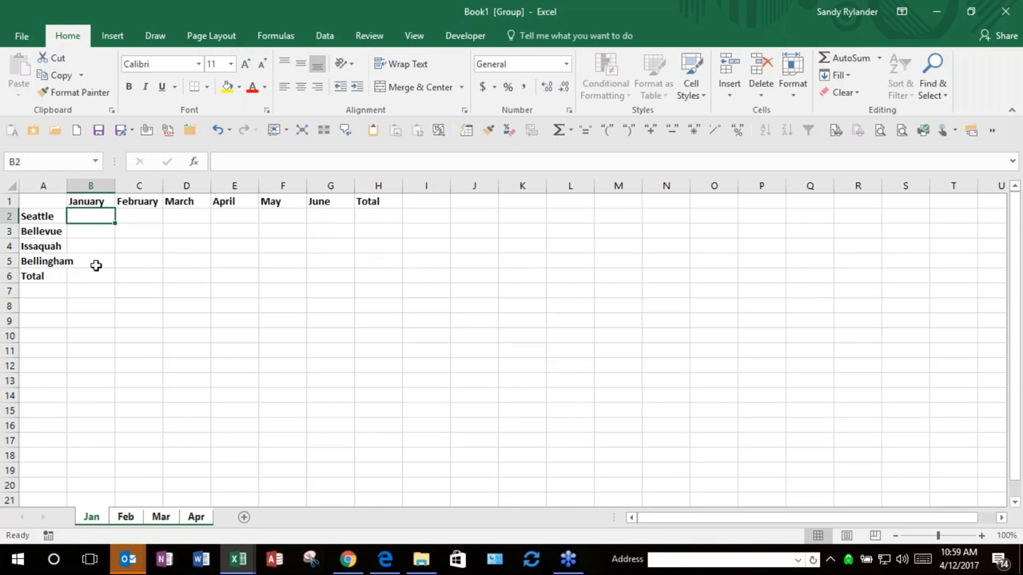
Step: Autofit column A to fit Bellingham, cancel a stray cell move, and select B2:G5
double_click(64, 187)
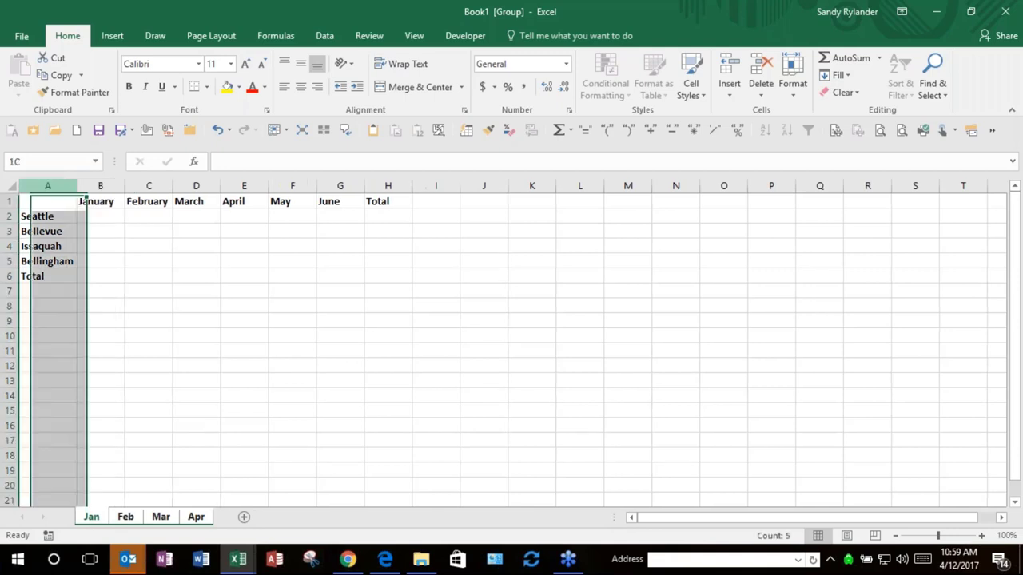
click(94, 278)
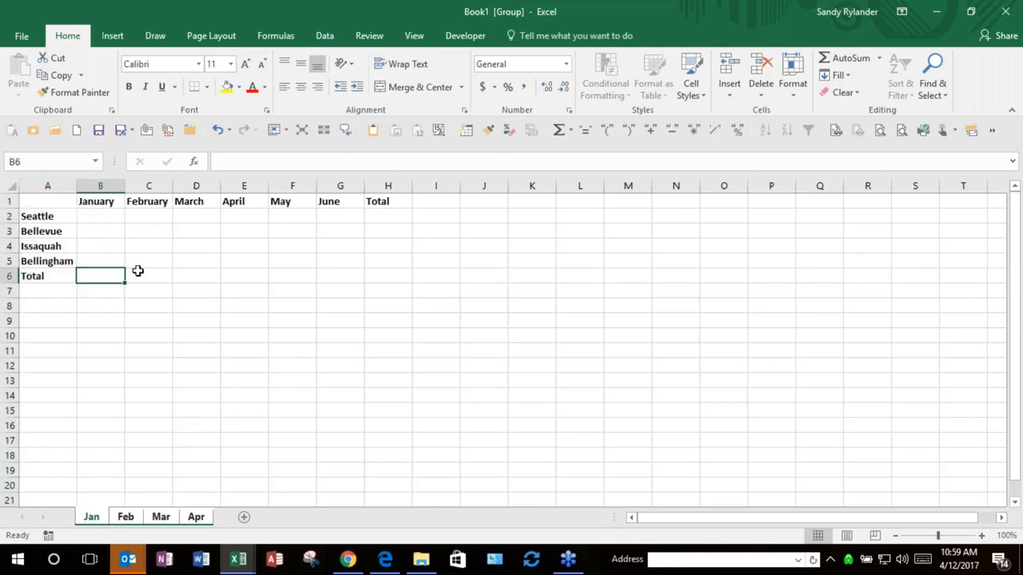
drag(103, 218, 229, 255)
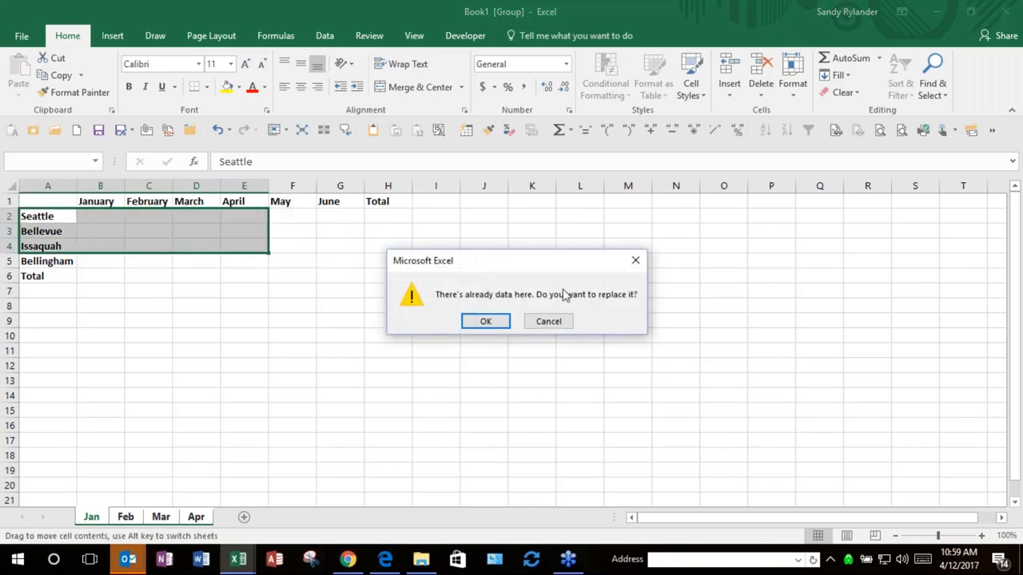
click(549, 321)
click(549, 321)
click(96, 218)
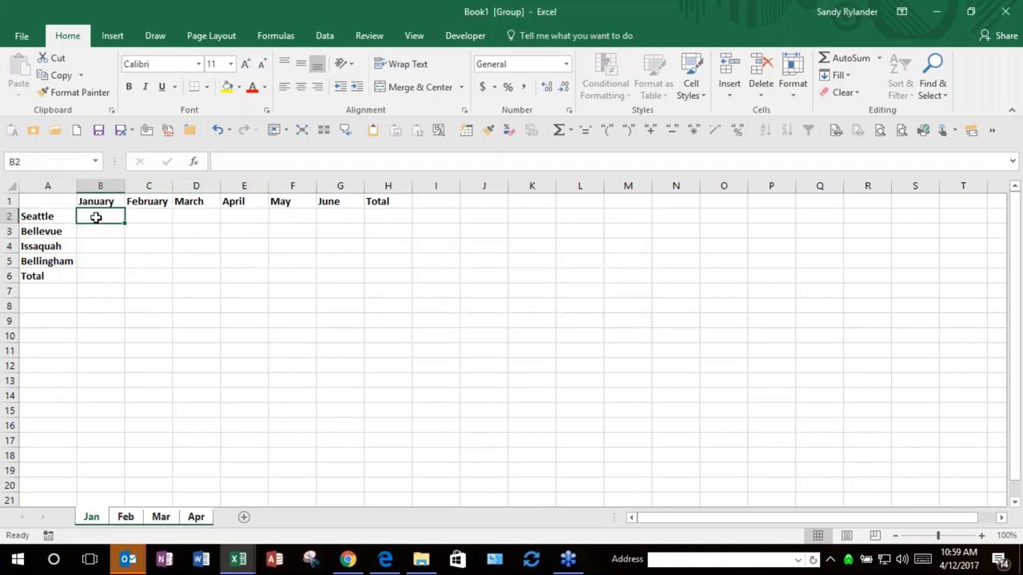
shift+click(334, 263)
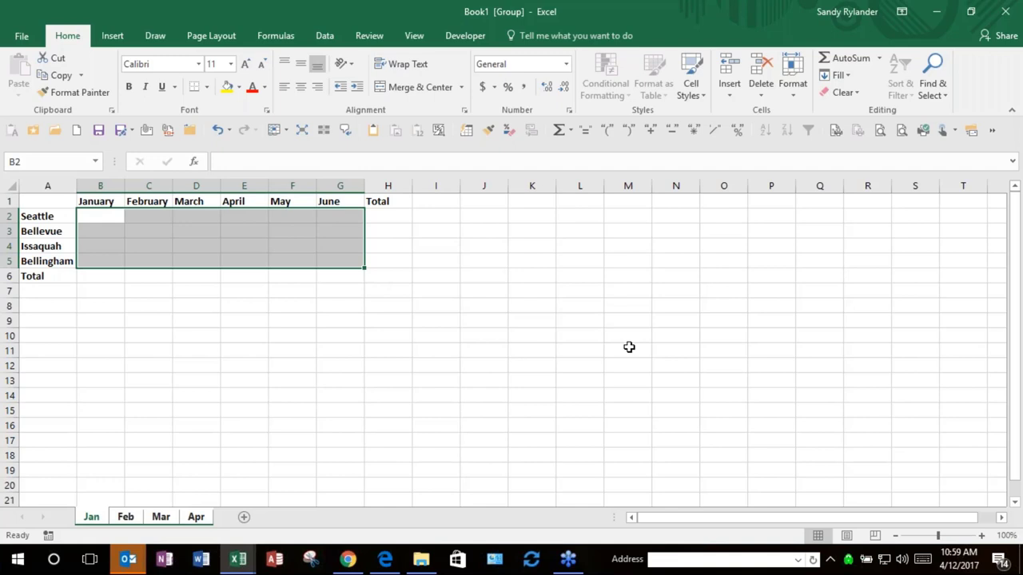
Step: Use temporary 500 values in B2:G5 to AutoSum totals into row 6 and column H, then clear them
text(500)
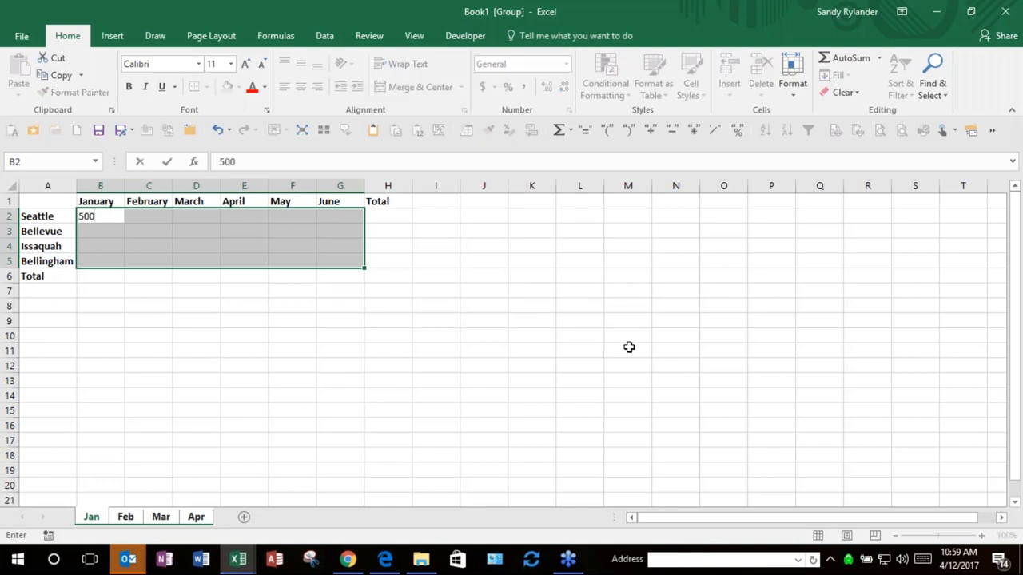
key(ctrl+Return)
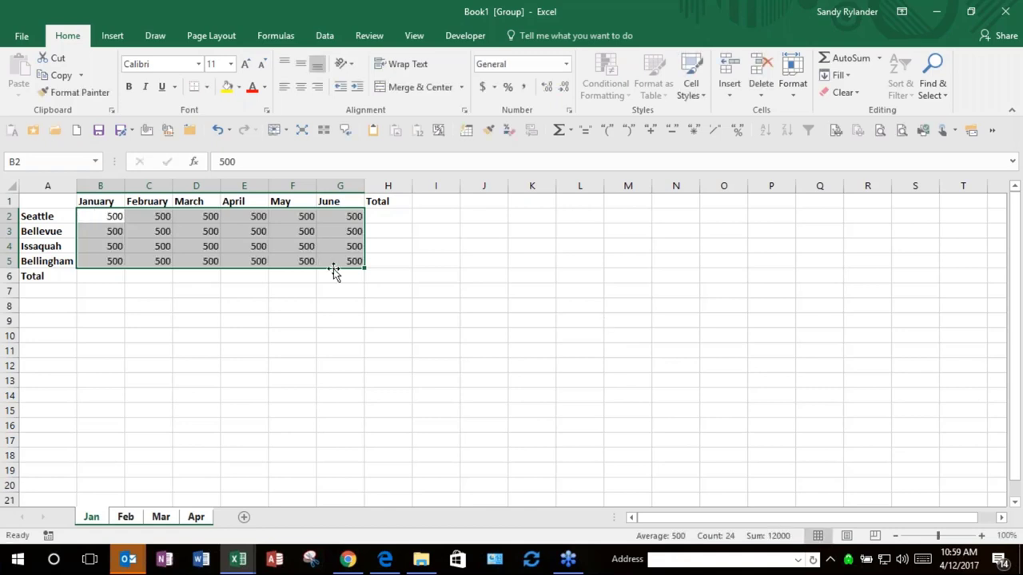
shift+click(387, 275)
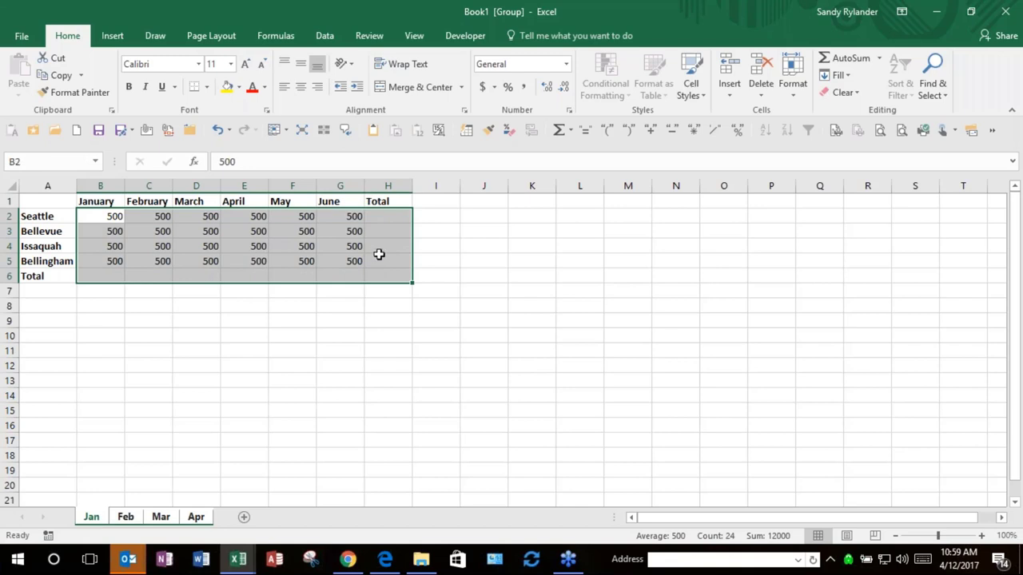
click(558, 133)
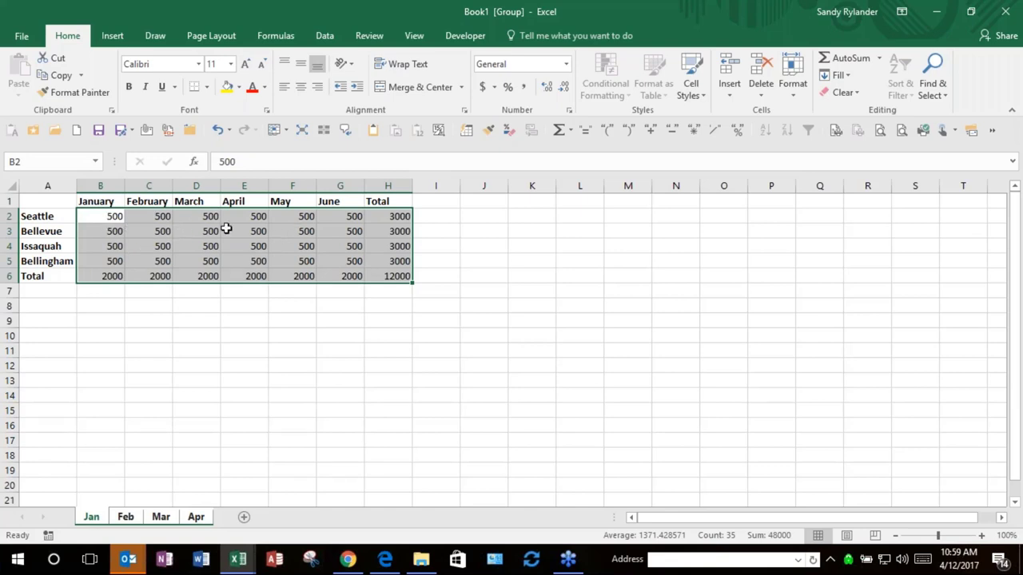
shift+click(353, 260)
key(Delete)
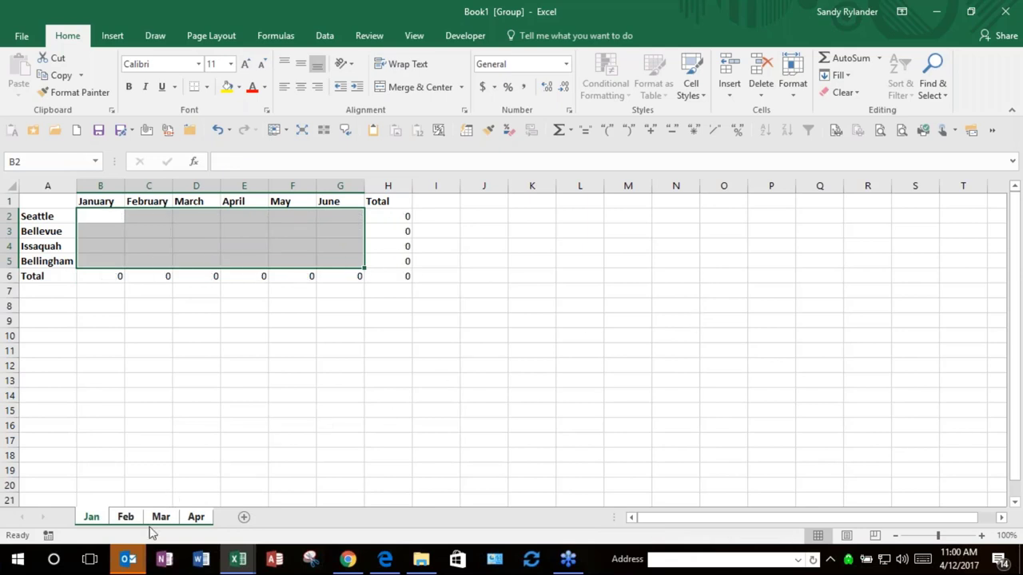
Step: Ungroup the sheets, review Feb, Mar and Apr, and select the Apr table from A1
click(126, 517)
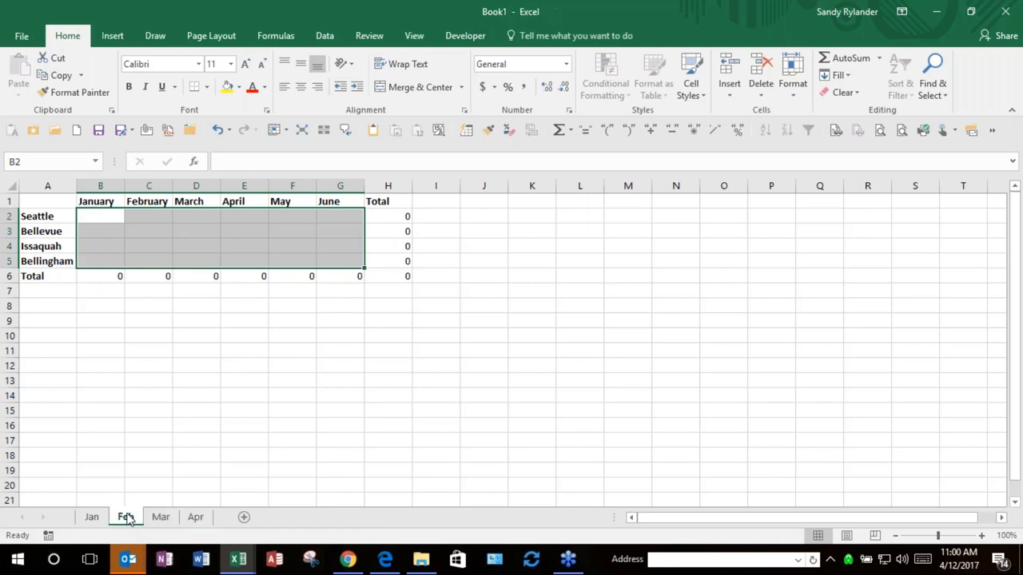
click(160, 517)
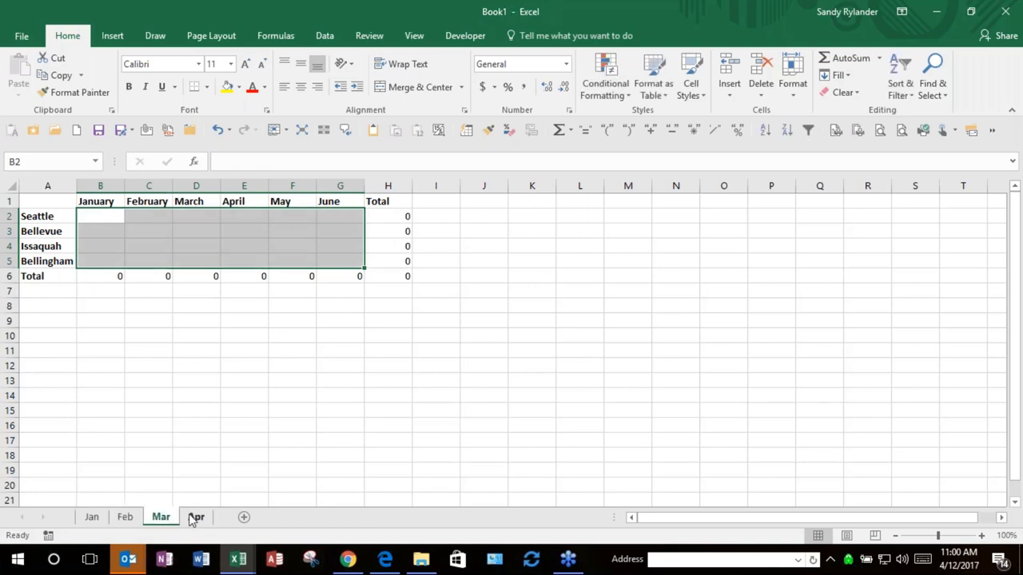
click(196, 517)
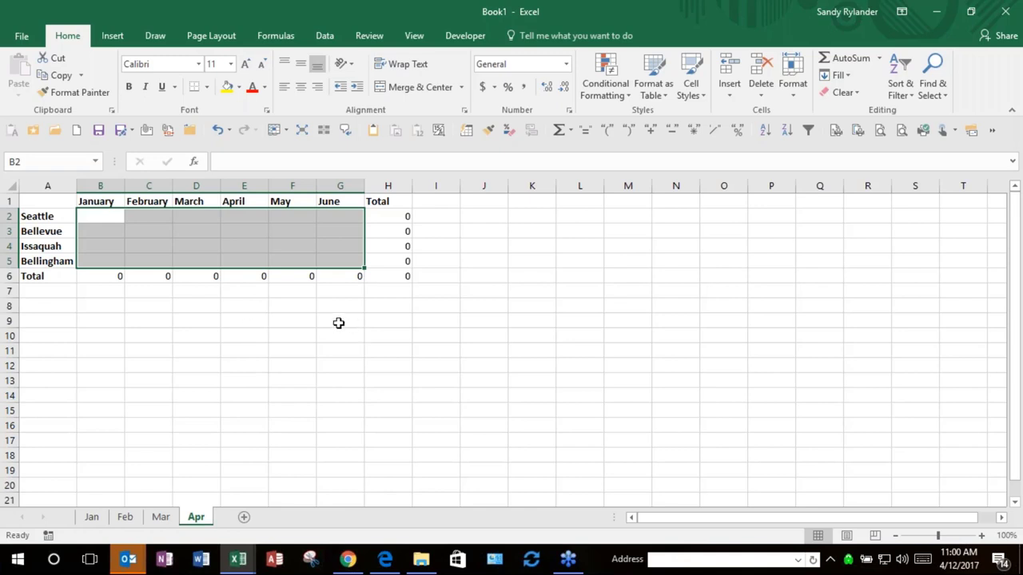
click(109, 219)
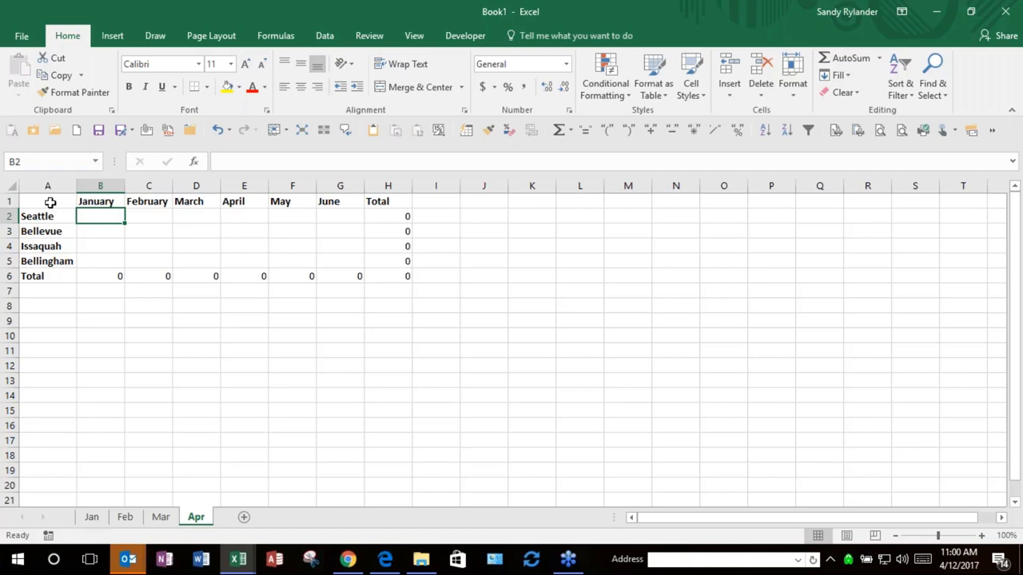
drag(50, 201, 404, 278)
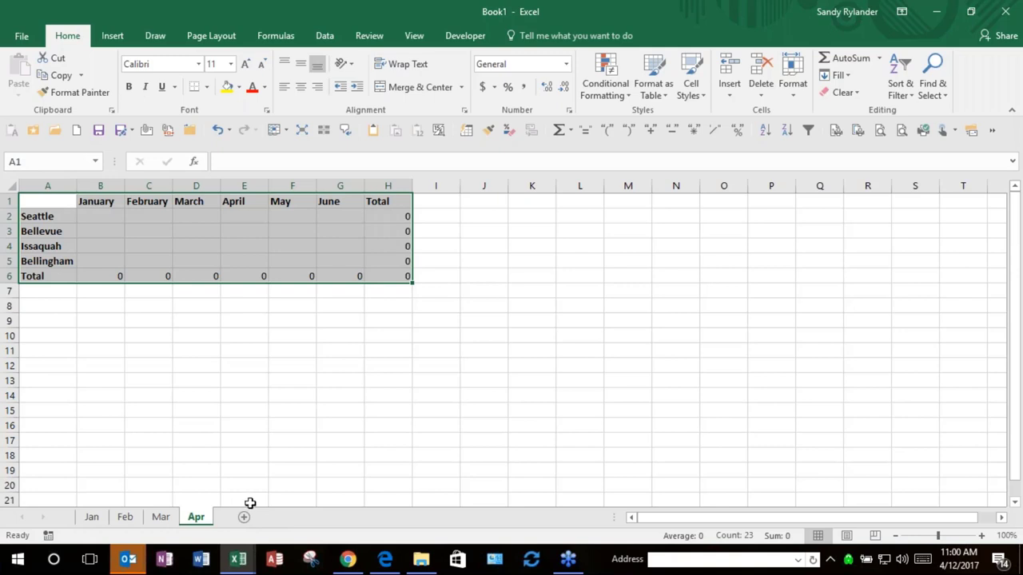
key(ctrl+v)
mouse_move(238, 566)
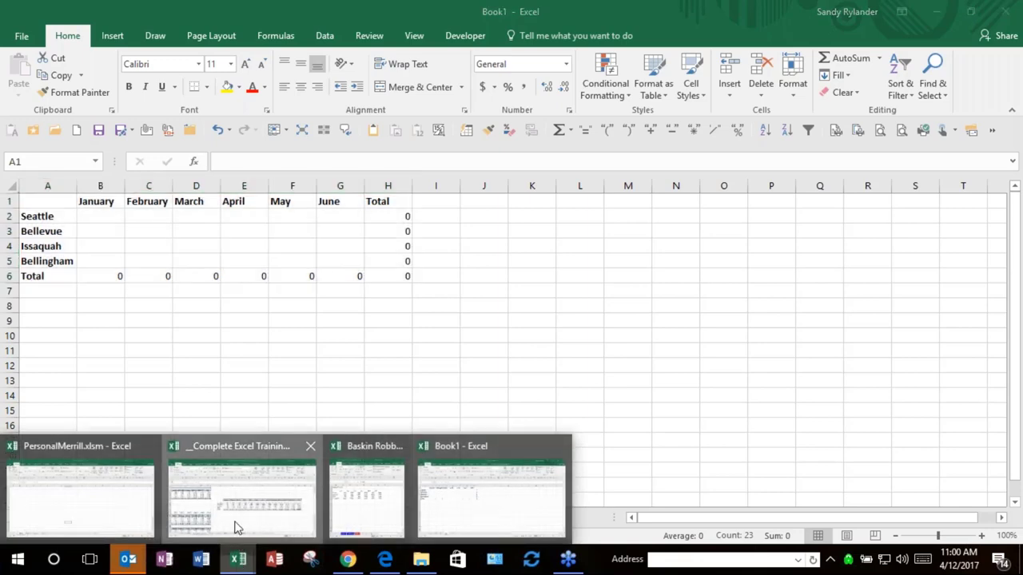
Step: Switch to the training workbook and copy the first Baskin Robbins table A4:N9
click(238, 527)
scroll(250, 389, up, 4)
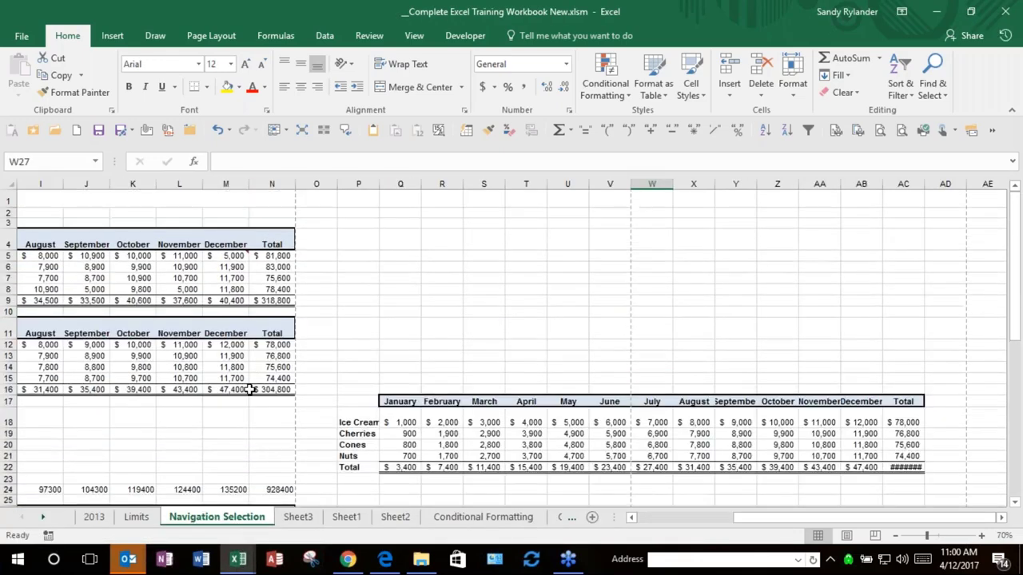
key(ctrl+Home)
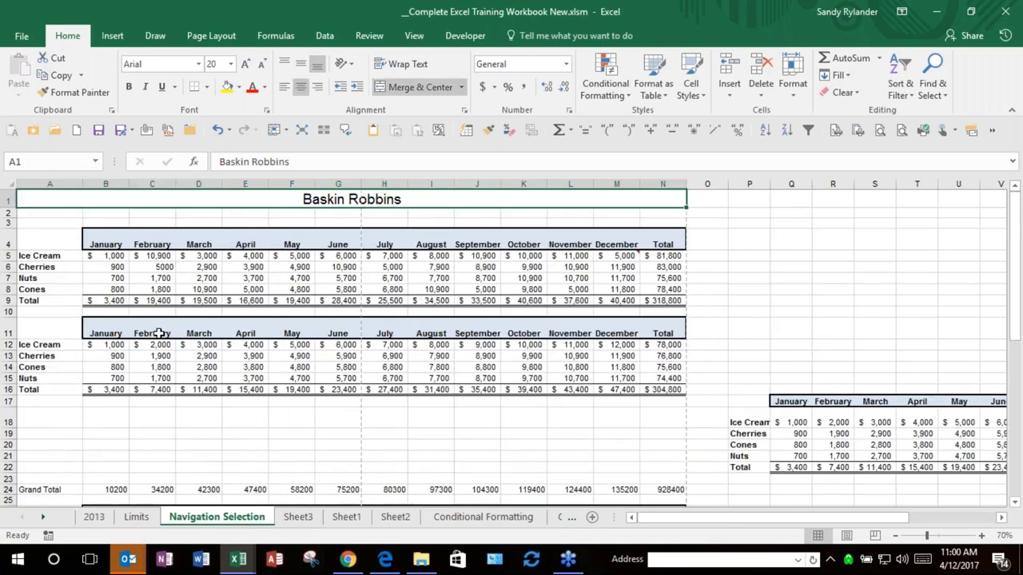
click(106, 244)
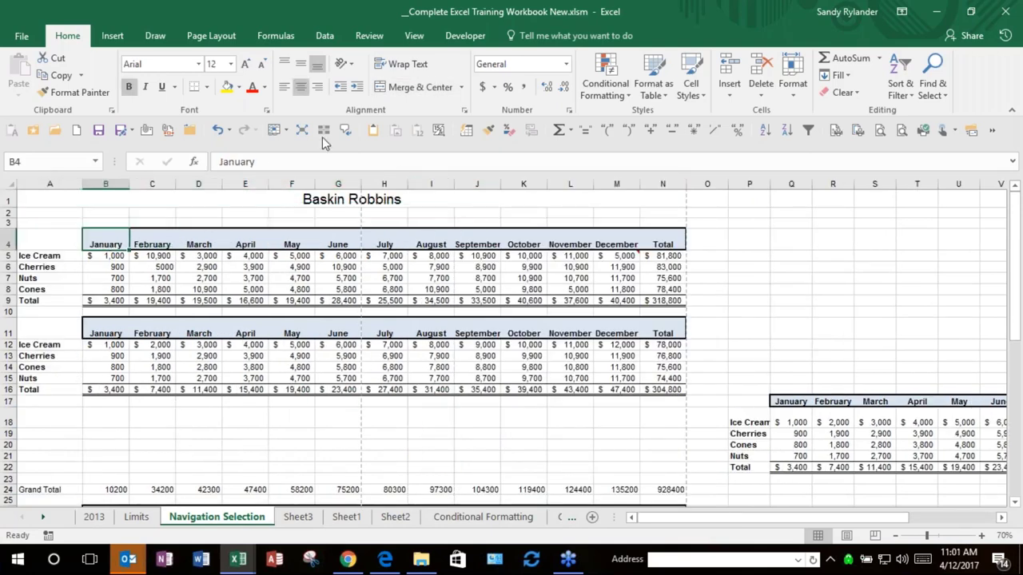
click(302, 132)
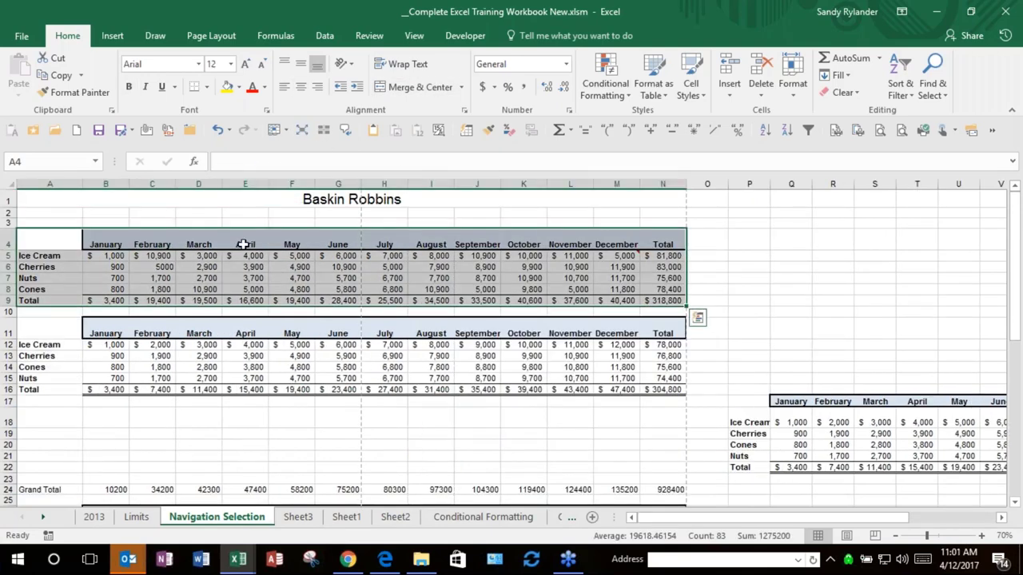
key(ctrl+c)
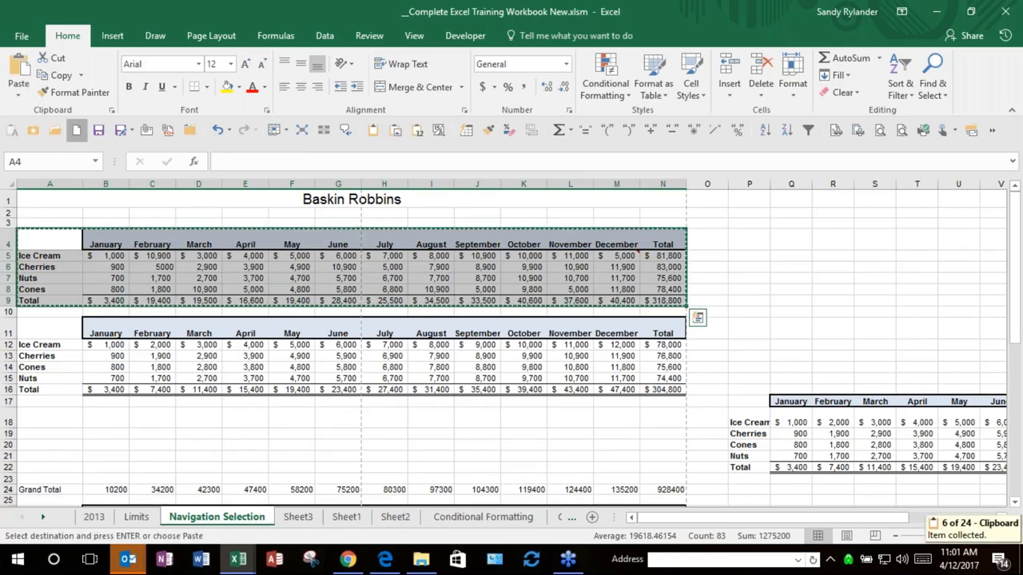
click(53, 131)
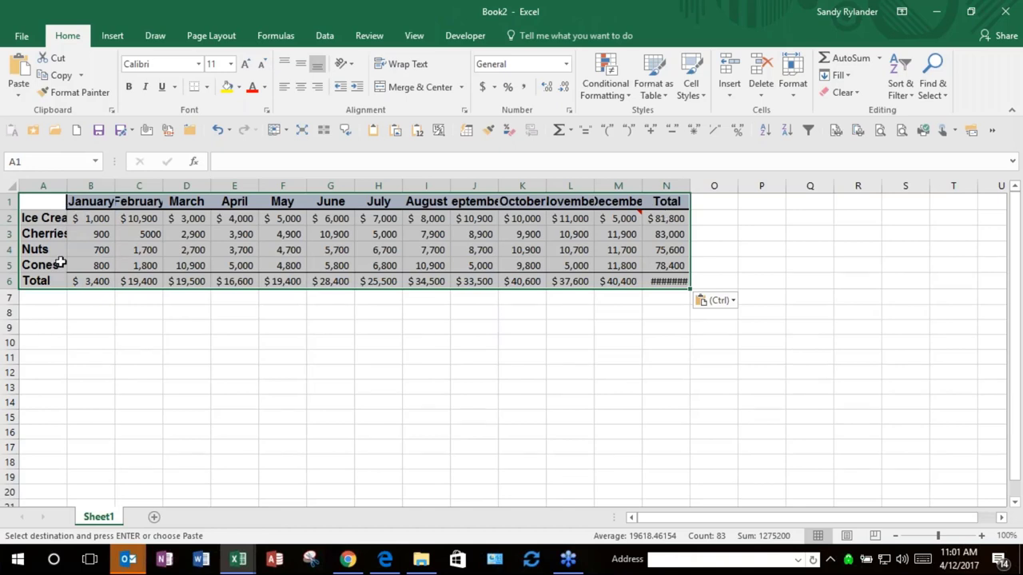
Step: Apply Keep Source Column Widths to the pasted Baskin Robbins table, then close Book2
click(734, 302)
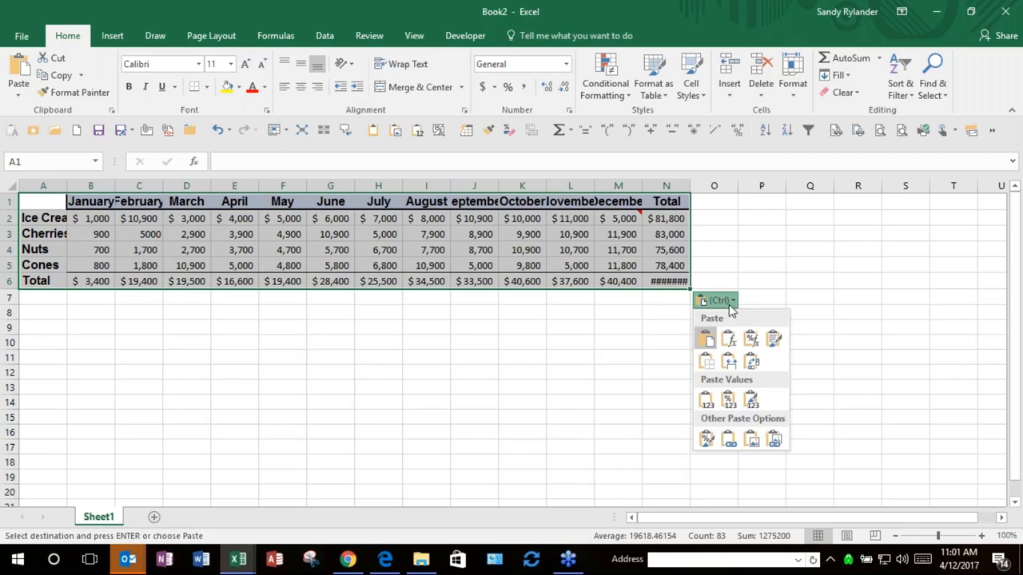
click(729, 363)
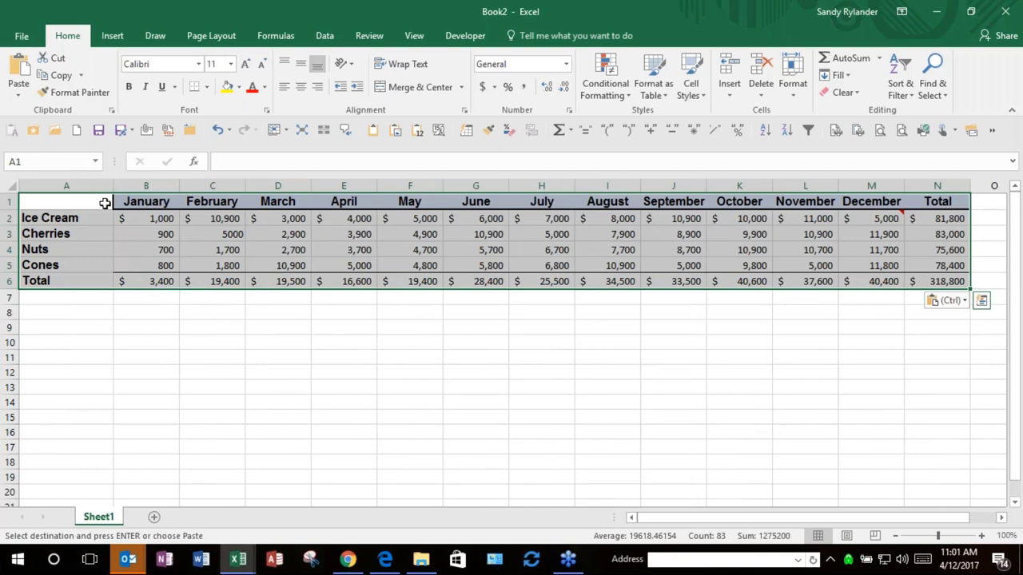
click(1005, 11)
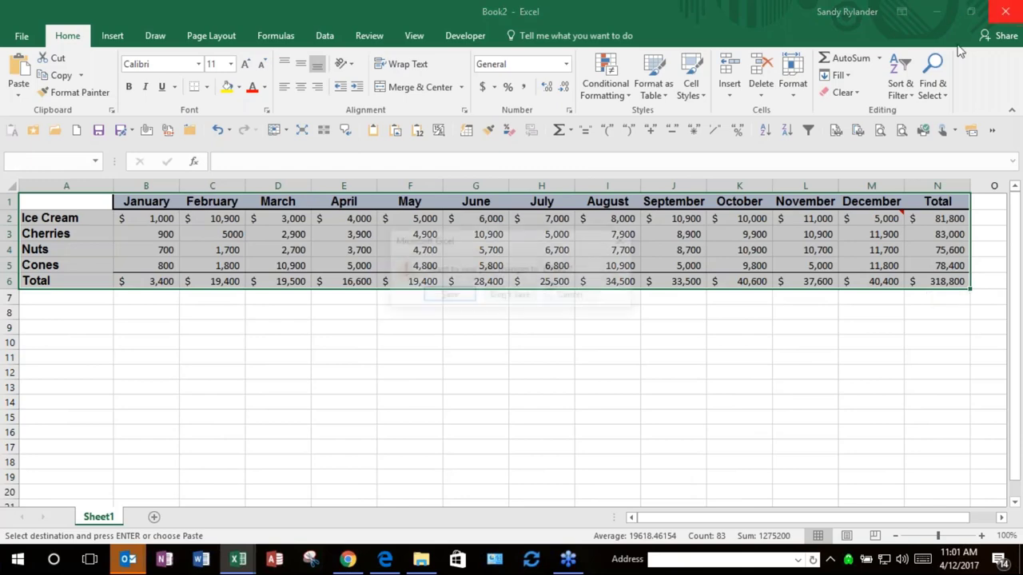
Step: Discard Book2 without saving and return to Book1's Apr sheet
click(509, 295)
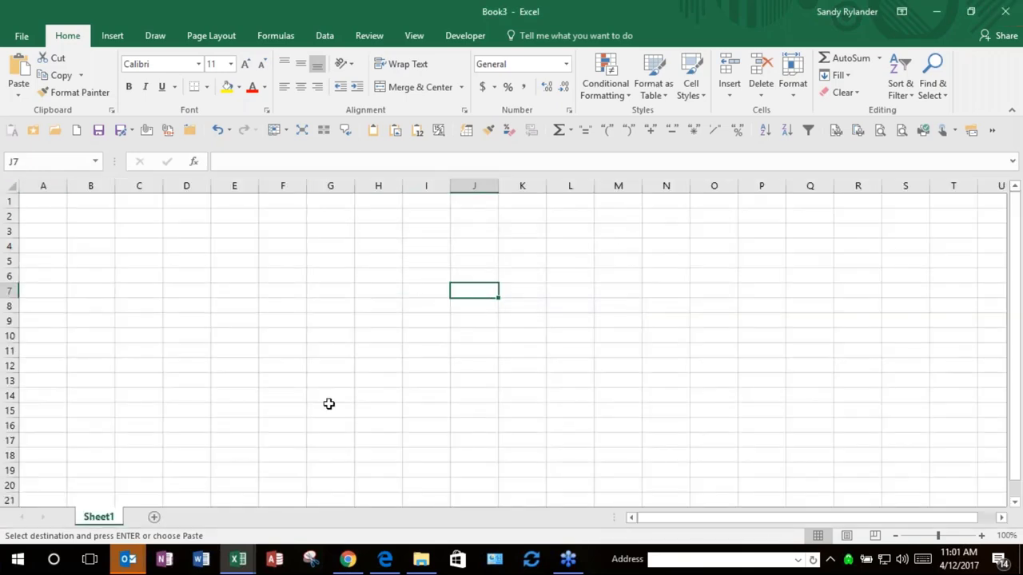
key(alt+Tab)
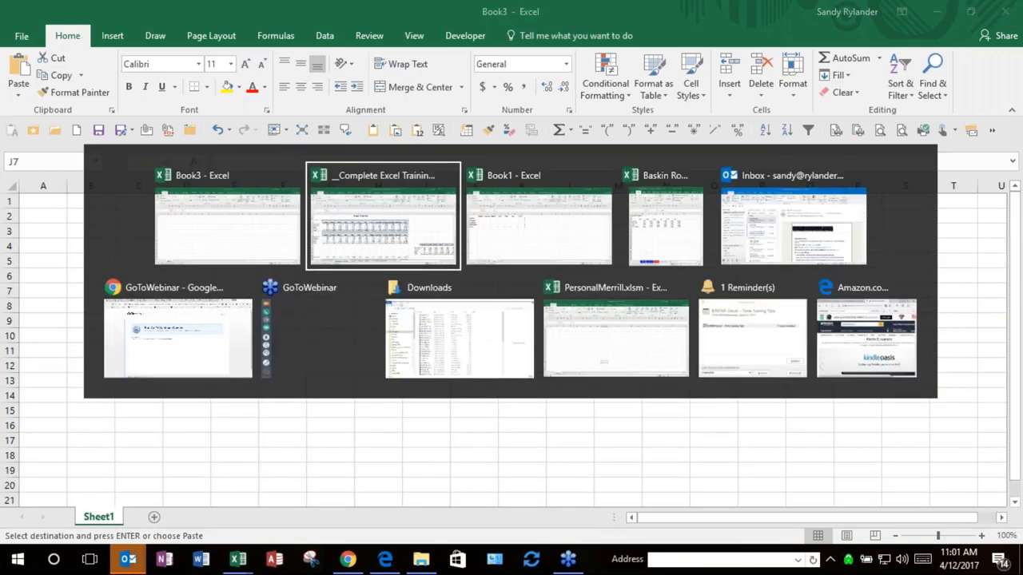
key(alt+Tab)
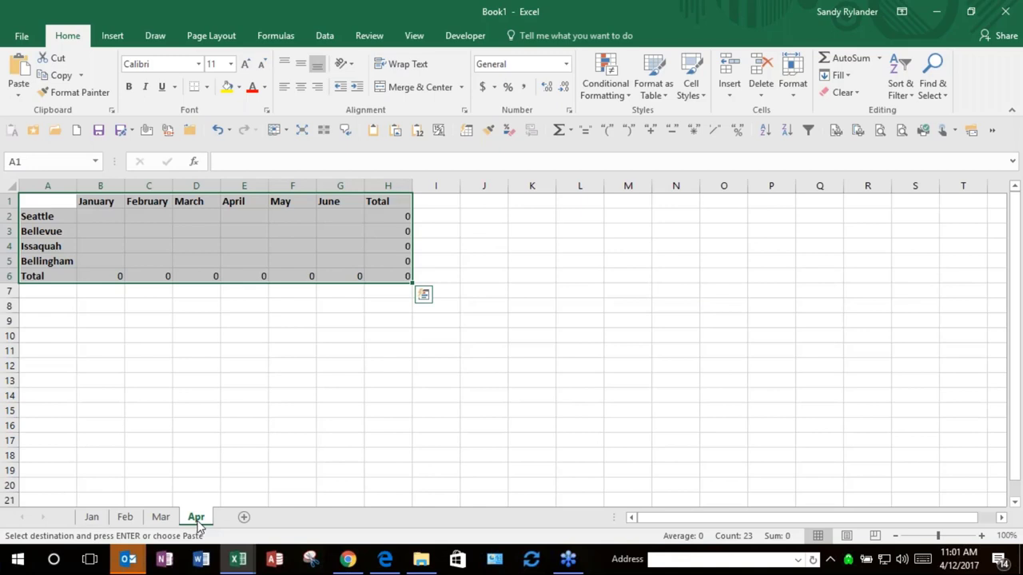
Step: Duplicate the Apr sheet by Ctrl-dragging its tab, creating Apr (2) right after it
click(200, 522)
right_click(199, 522)
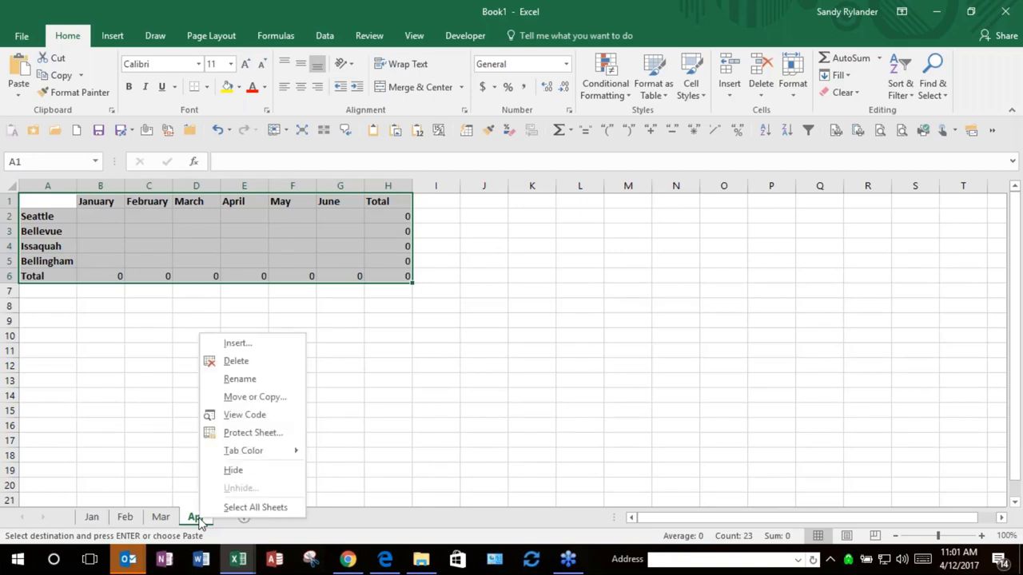
click(256, 397)
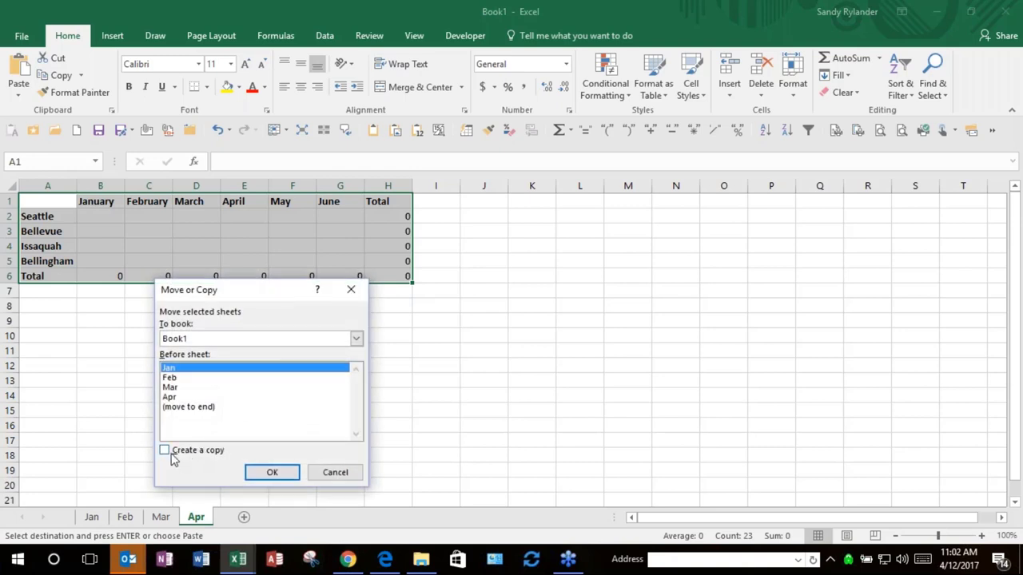
click(171, 453)
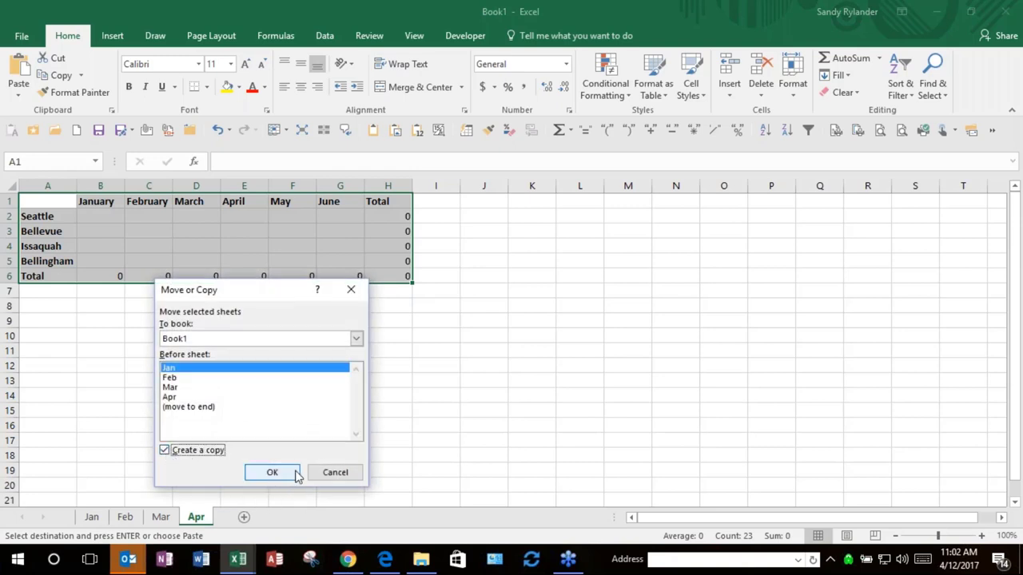
click(354, 475)
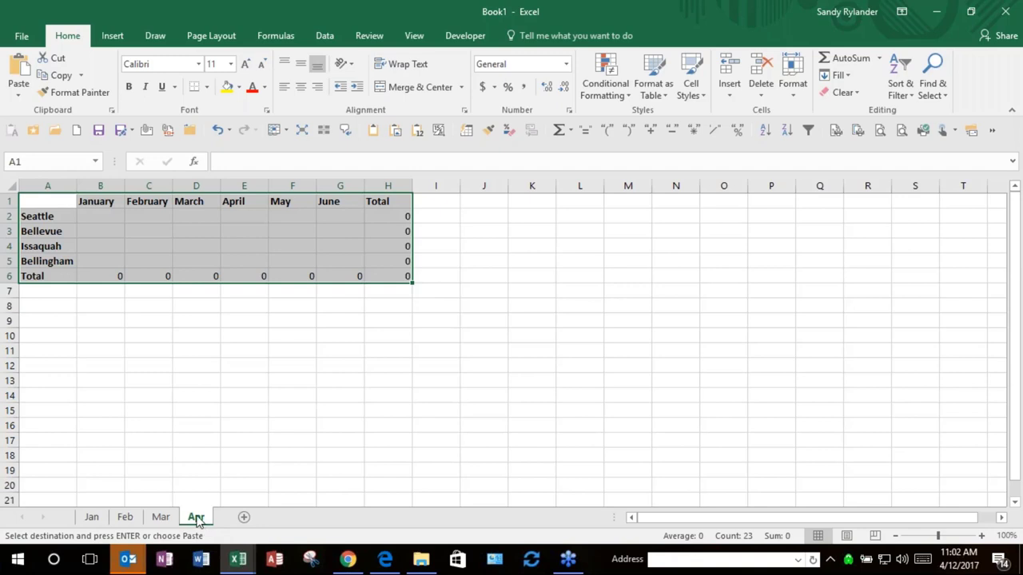
drag(197, 518, 222, 520)
drag(222, 518, 222, 518)
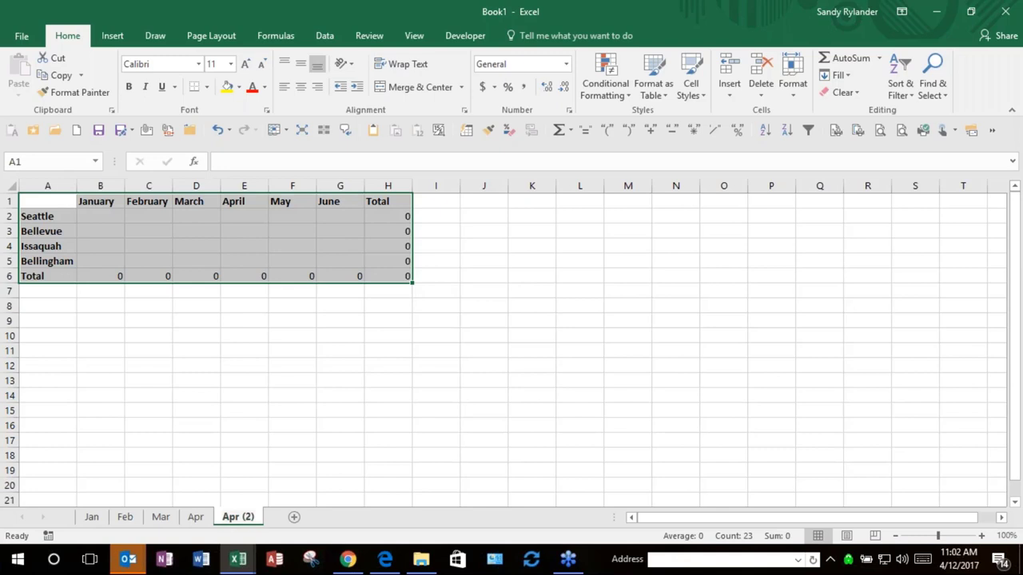
Step: Rename the Apr (2) sheet to '1 Qtr' and dismiss the leftover paste tag
key(alt+h)
key(o)
key(r)
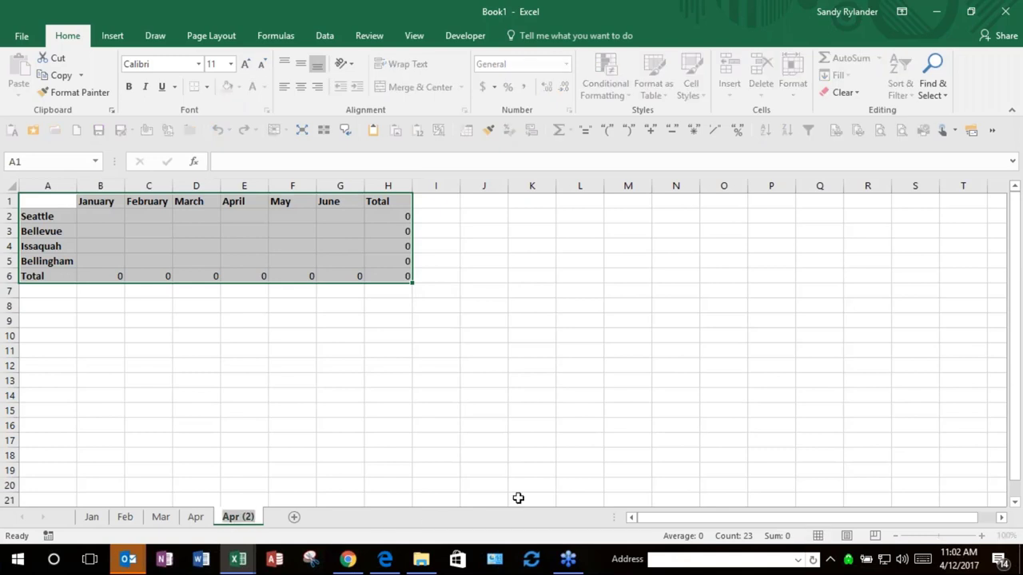
text(1)
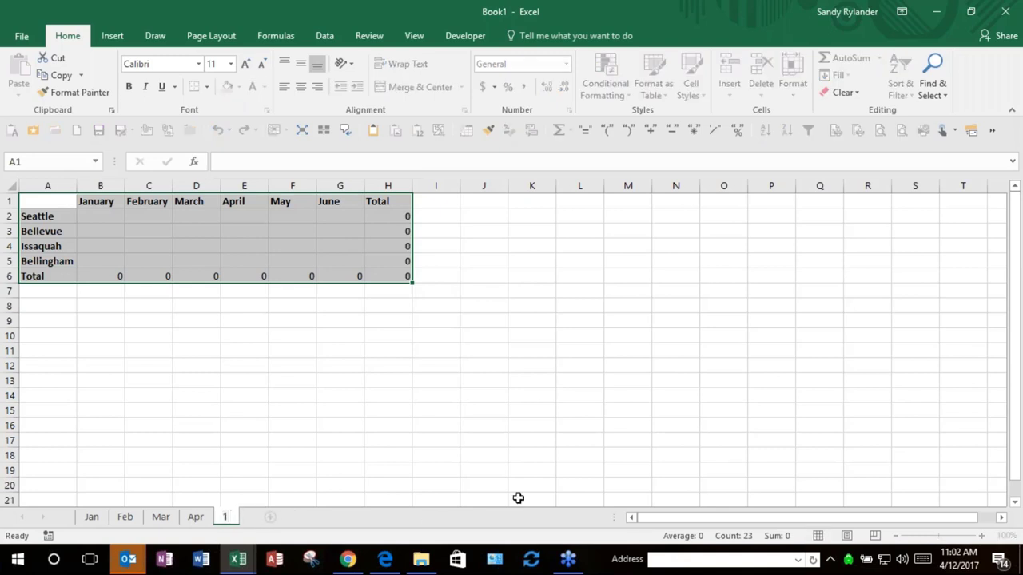
text( Qtr)
key(Return)
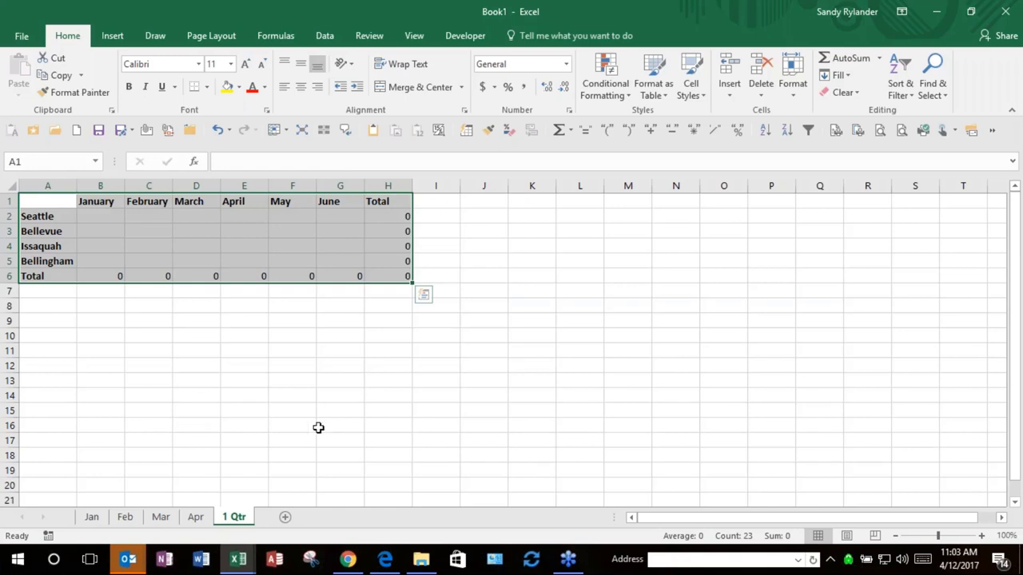
key(Escape)
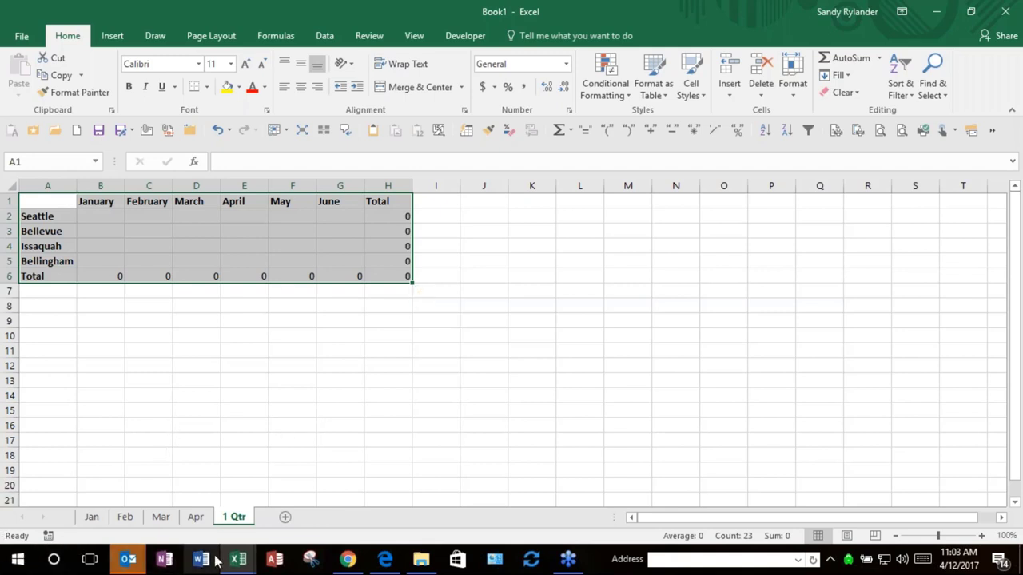
Step: In the training workbook, pick Parse Concatenate Paste Values from the sheet list and select F13
mouse_move(248, 567)
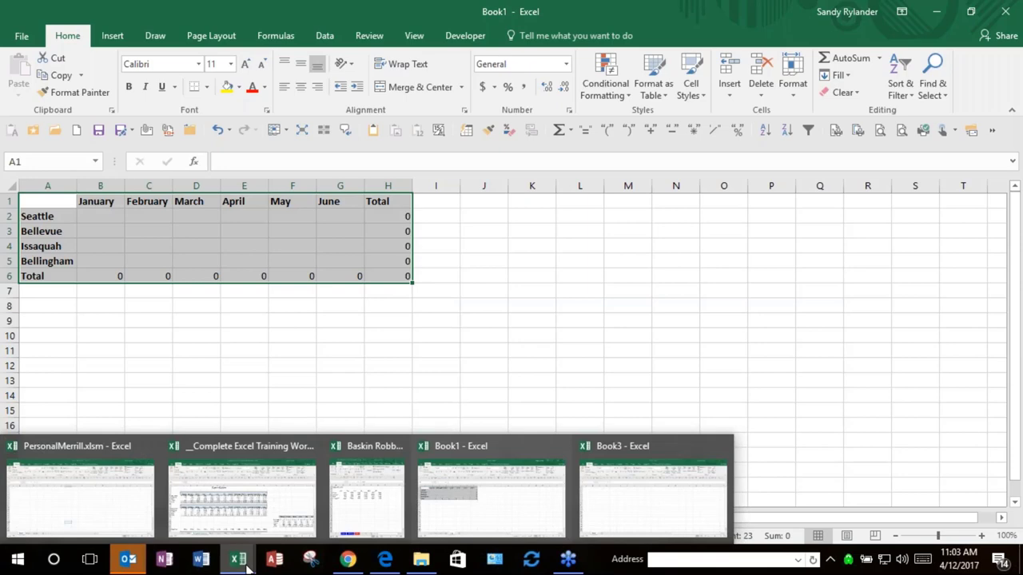
click(231, 500)
right_click(33, 521)
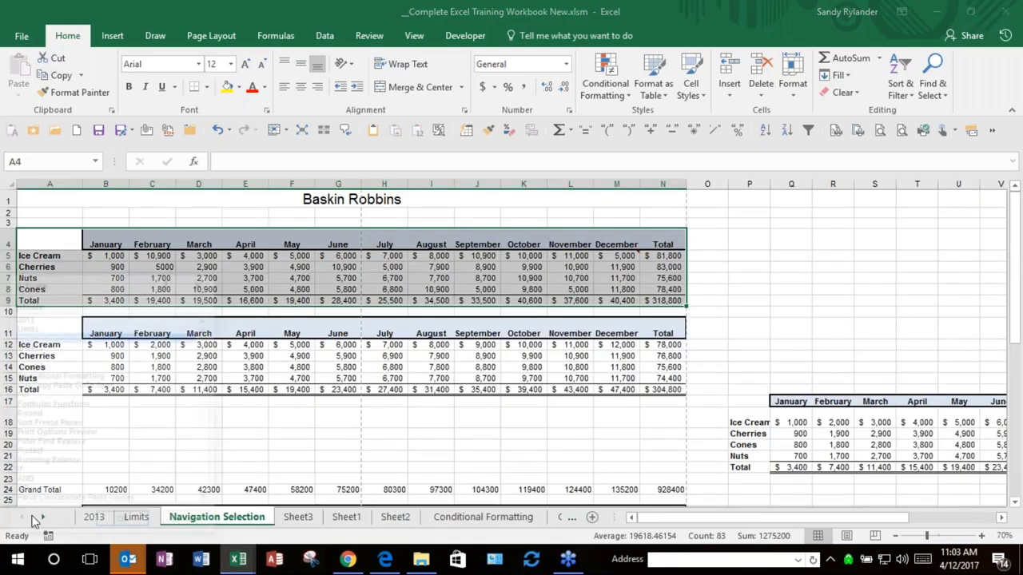
drag(206, 378, 201, 411)
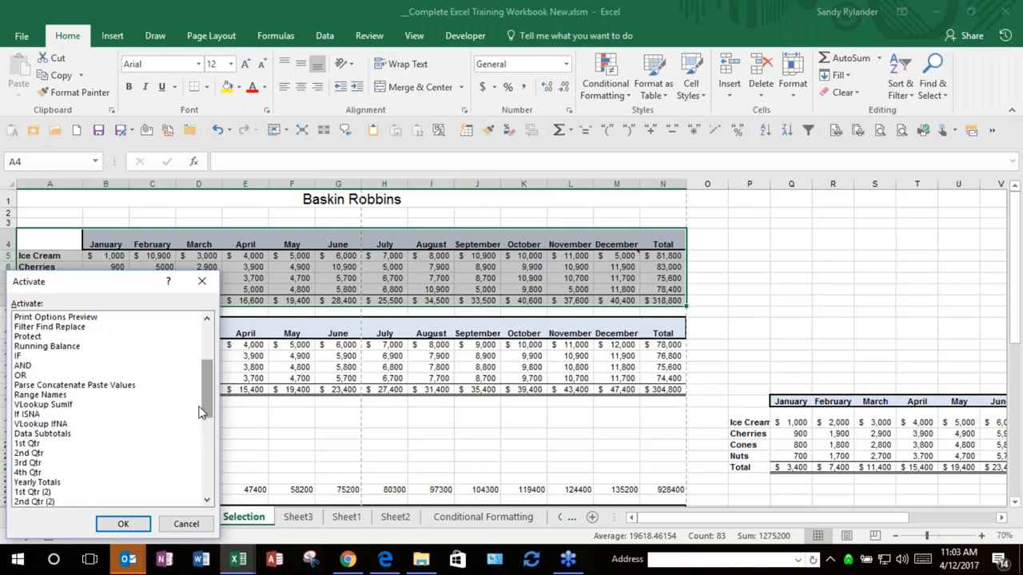
click(80, 386)
click(116, 527)
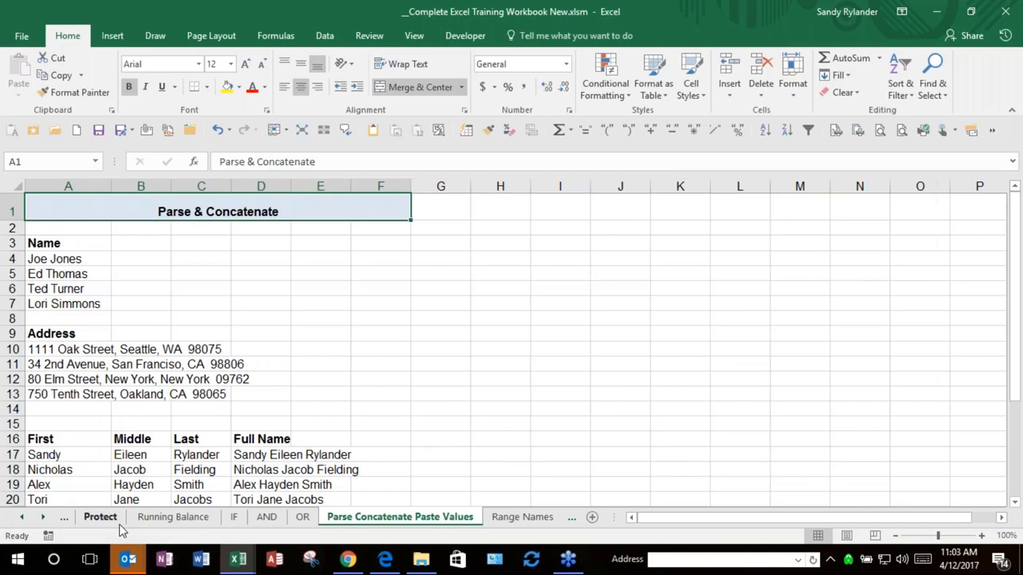
click(357, 397)
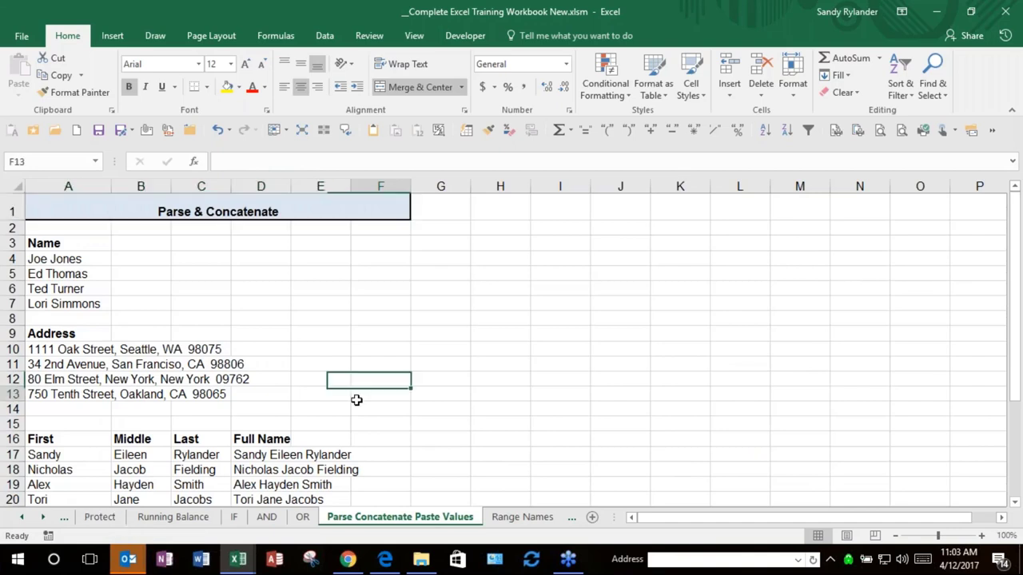
Step: Check cell B4 without changing it and scroll through the name lists
double_click(139, 255)
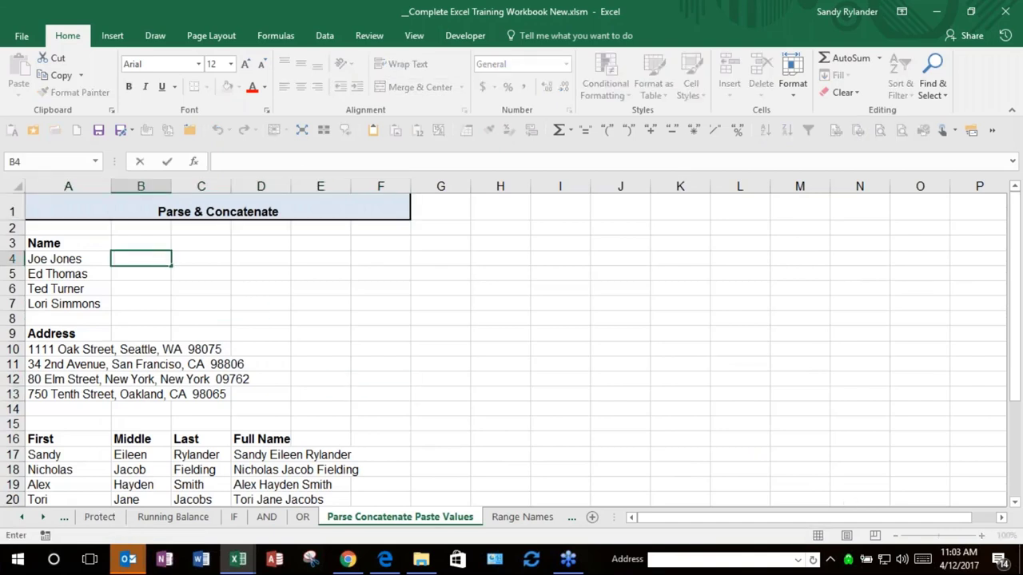
key(Escape)
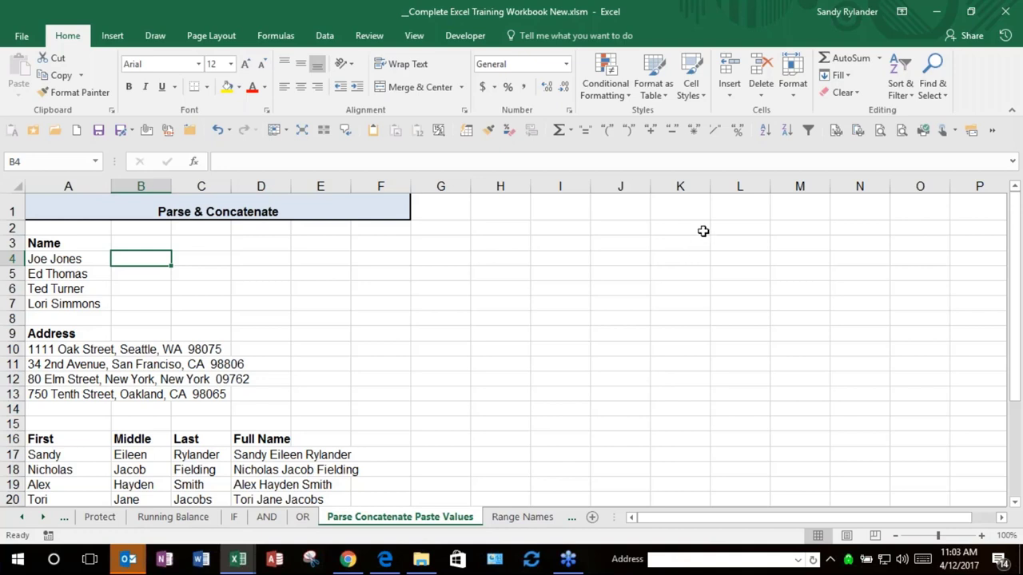
scroll(334, 293, down, 3)
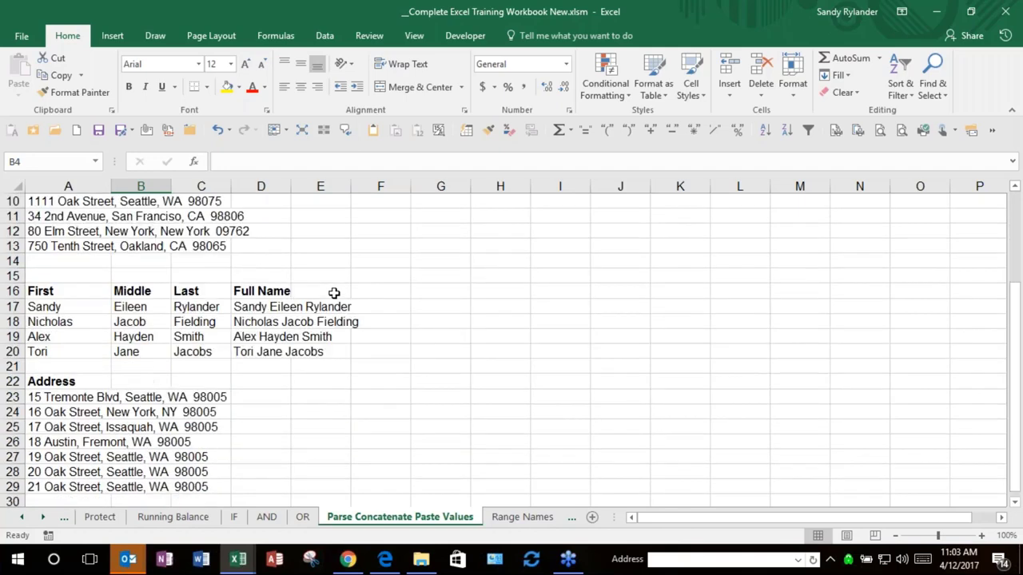
scroll(347, 260, up, 3)
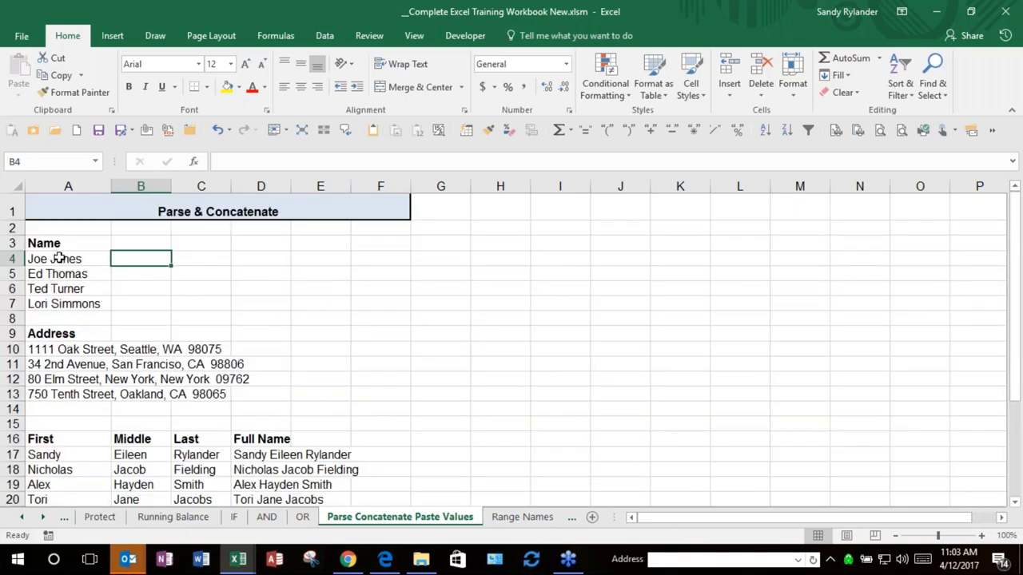
scroll(395, 325, down, 1)
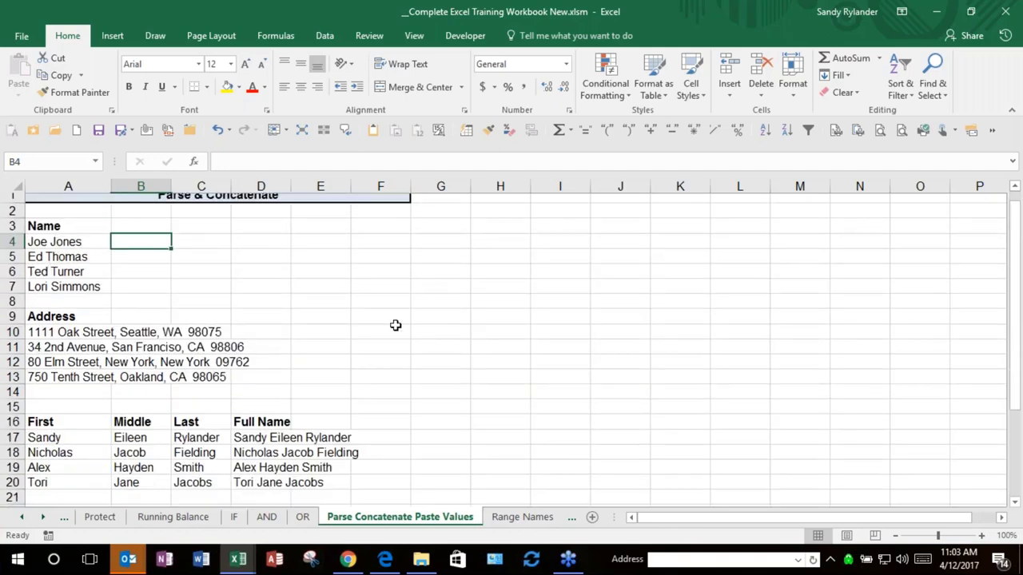
scroll(392, 324, down, 7)
scroll(351, 324, up, 4)
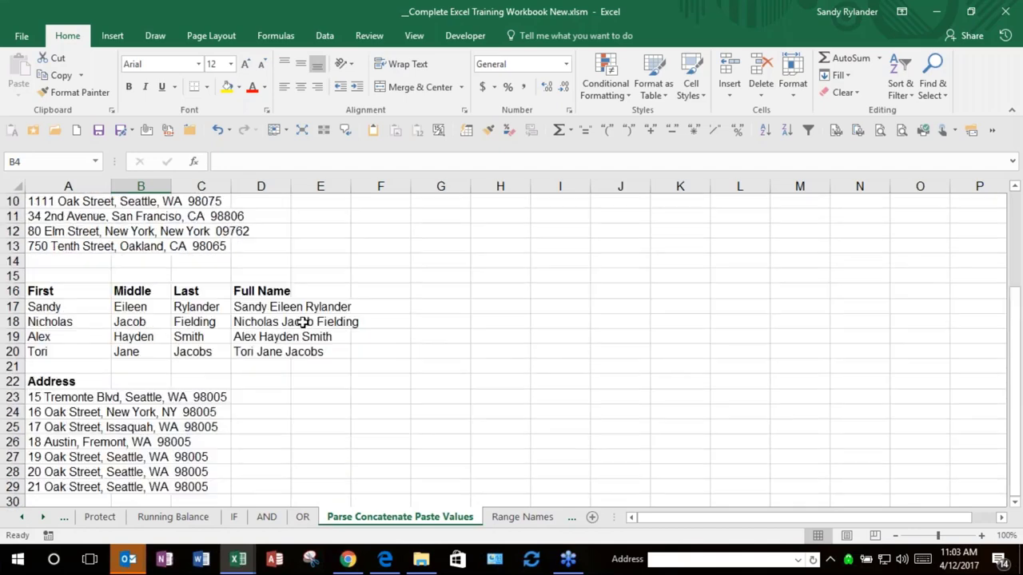
Step: Delete the full name in D20, inspecting the CONCATENATE formula in D17 along the way
click(263, 290)
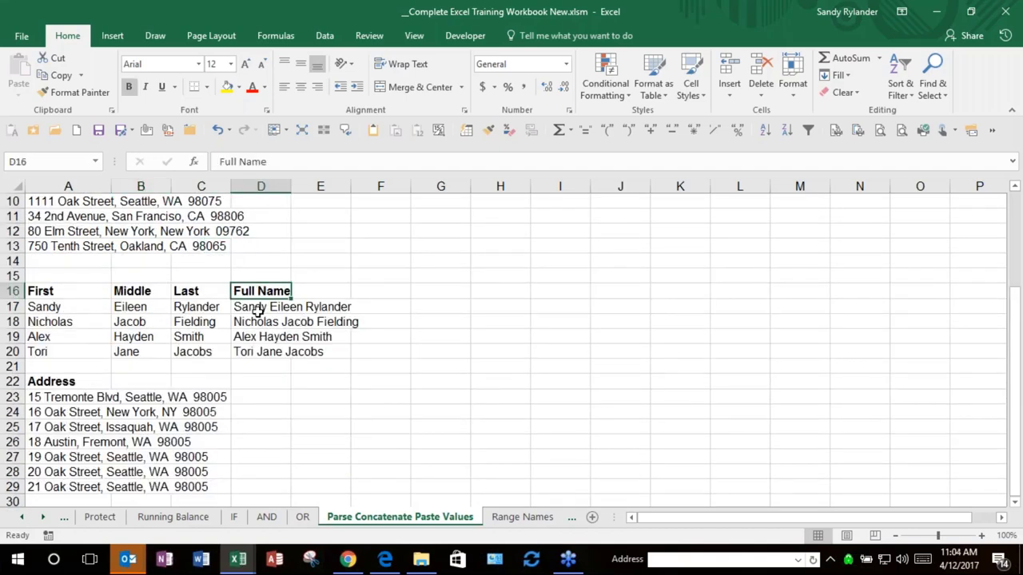
click(258, 307)
key(Down)
key(Down)
key(Down)
key(Delete)
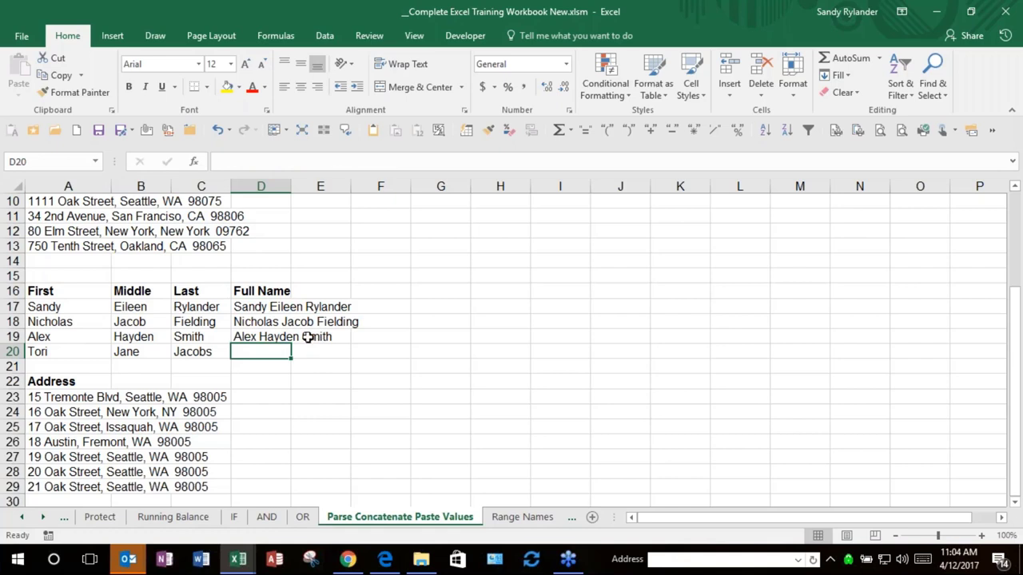
click(248, 309)
Step: Clear the full names in D17:D19 and start editing D17
drag(249, 308, 257, 338)
key(Delete)
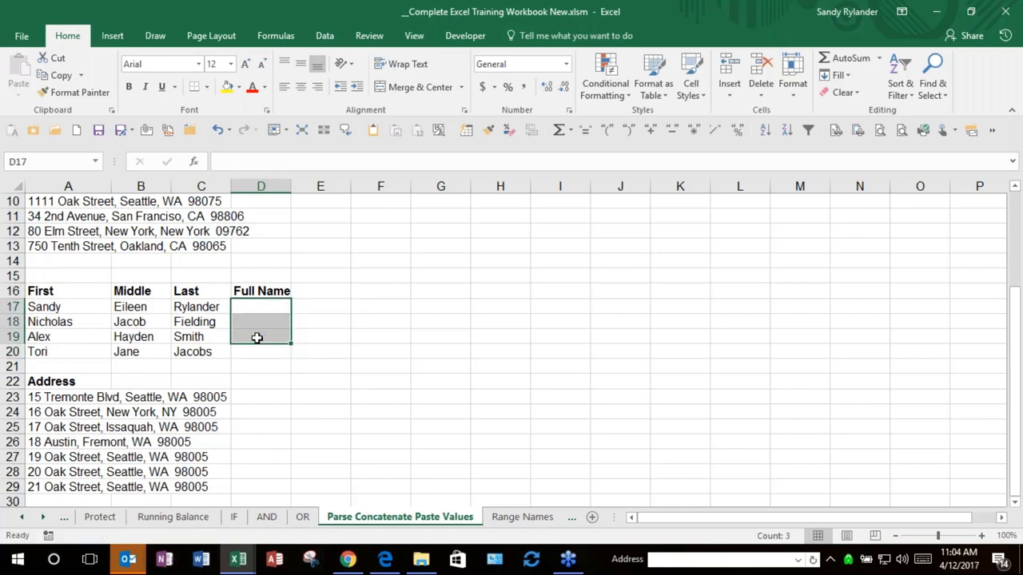
key(Up)
key(Down)
key(F2)
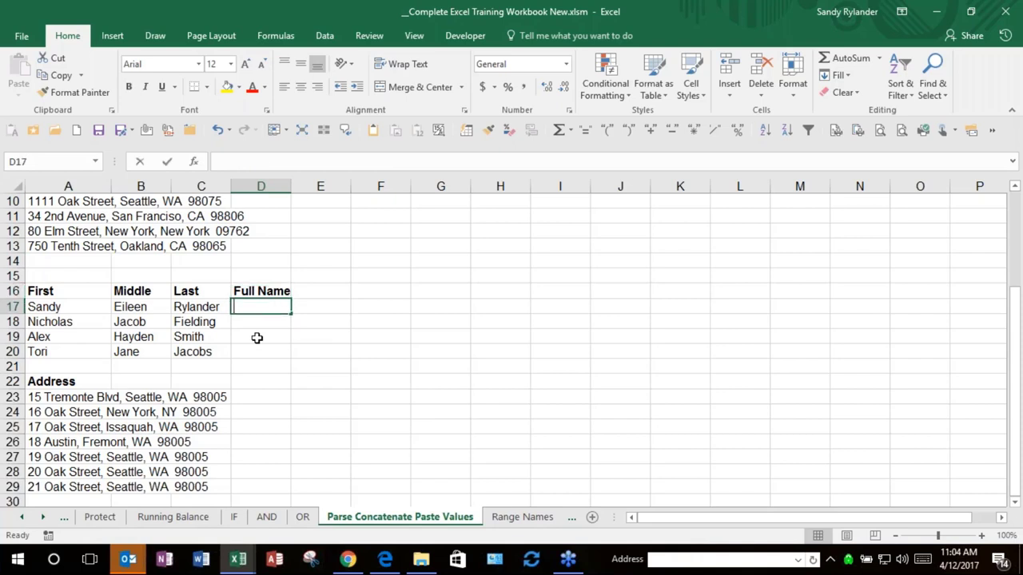
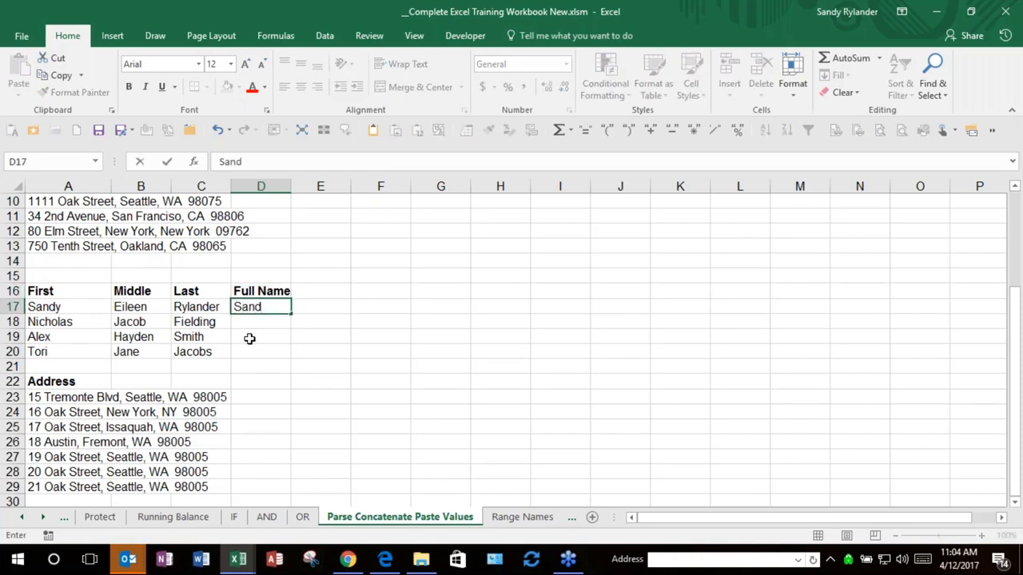
Step: Type the first two full names in D17 and D18, then accept Flash Fill for D19:D20
key(Return)
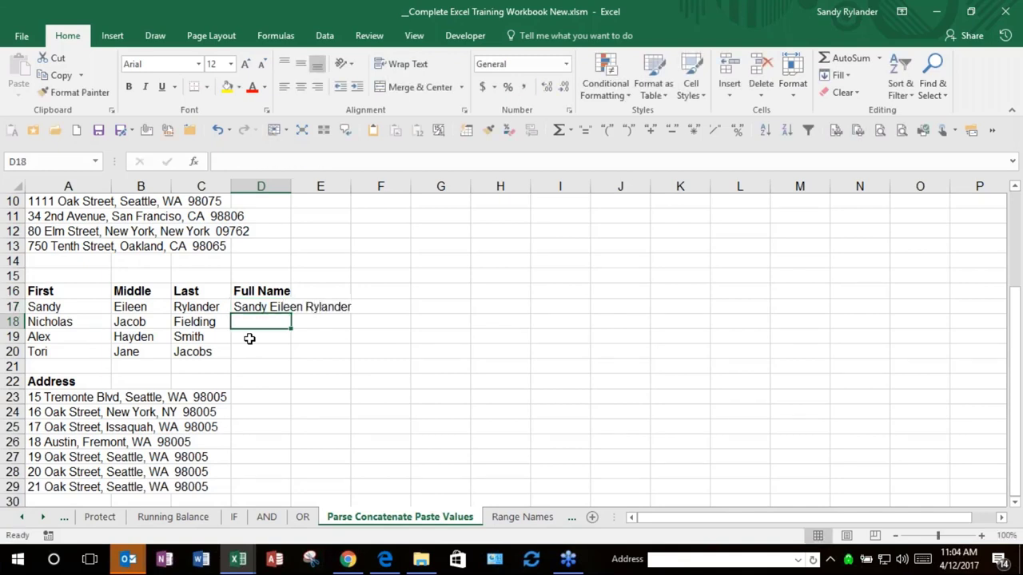
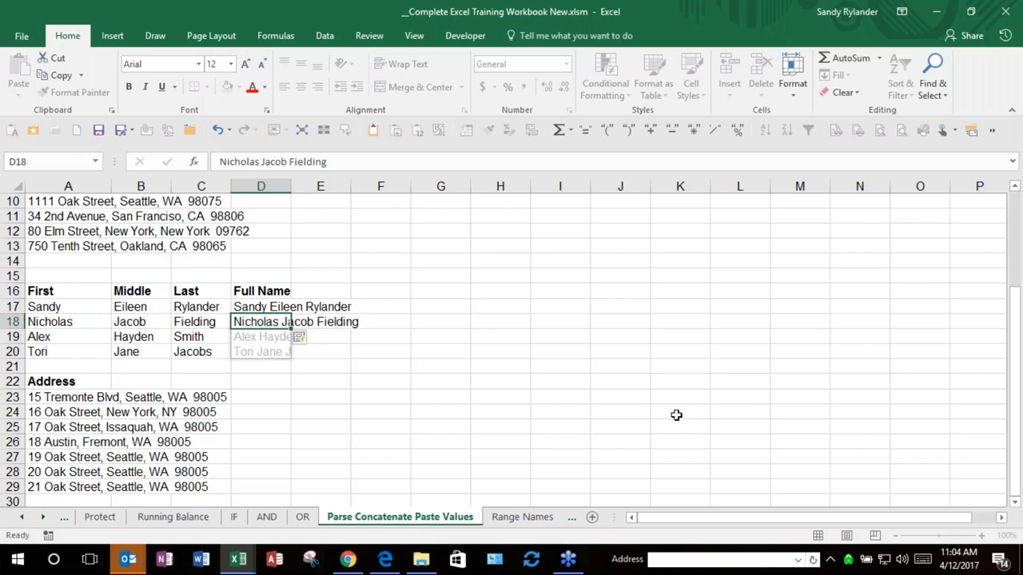
key(Return)
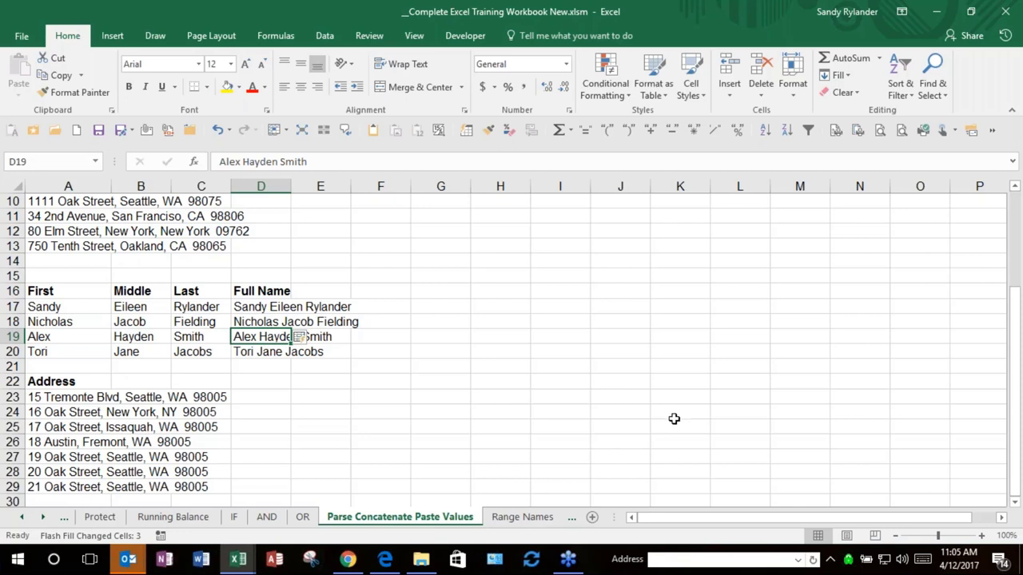
Step: Scroll the sheet tabs back and open the Navigation Selection sheet
click(444, 367)
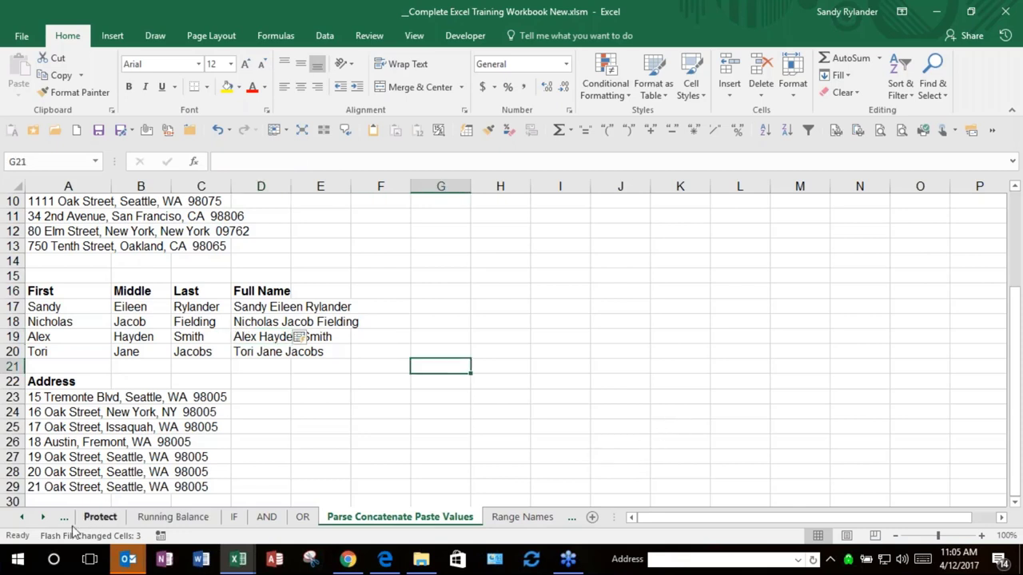
click(24, 517)
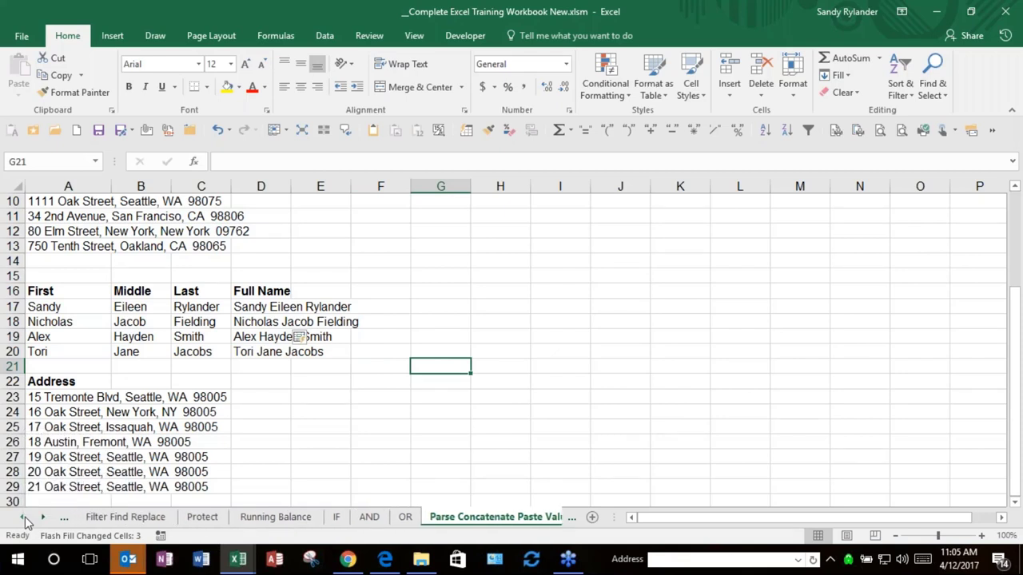
click(23, 518)
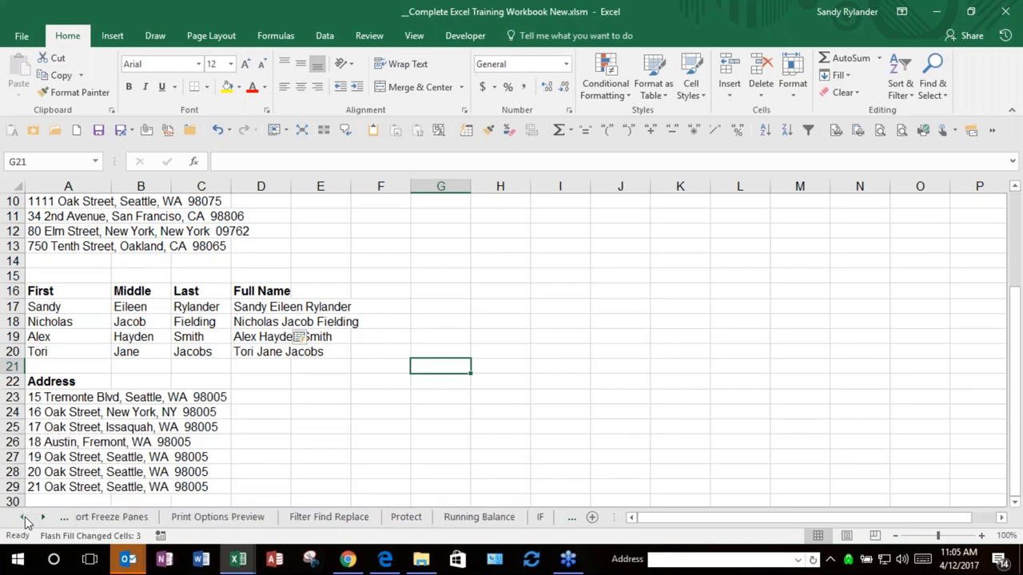
click(25, 519)
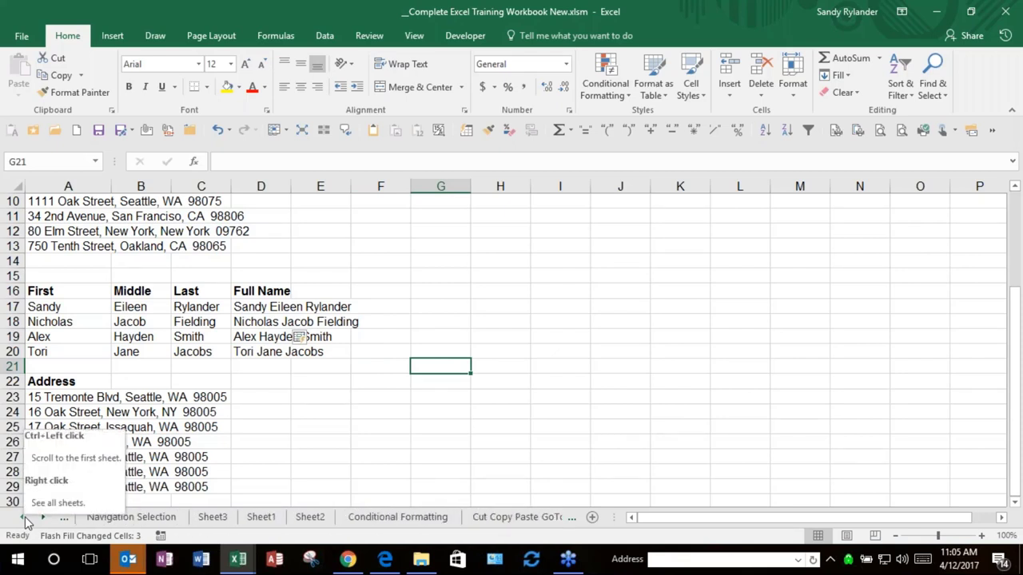
click(120, 517)
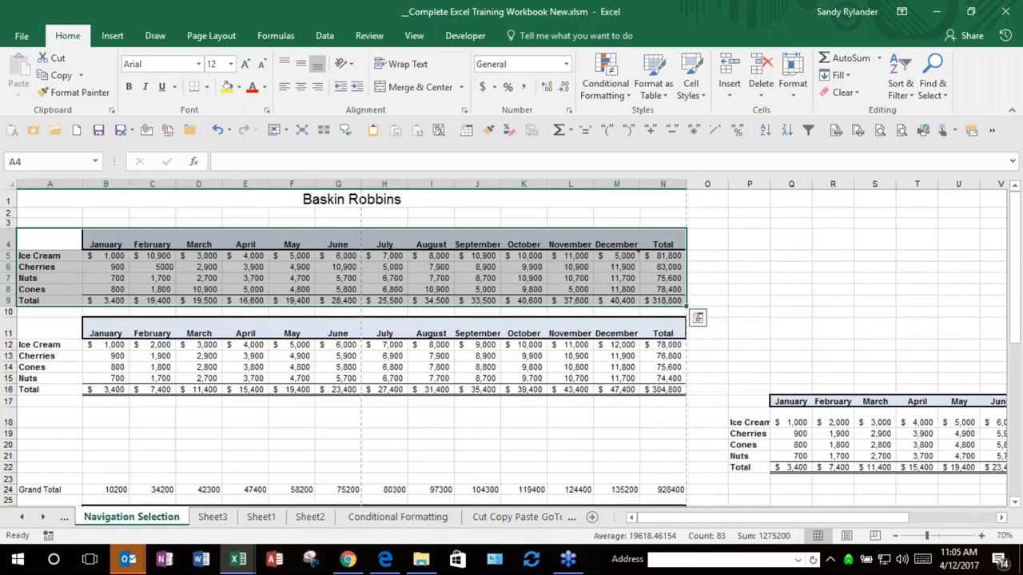
Step: Select E5, open Go To (F5) and its Special options, then cancel
click(246, 256)
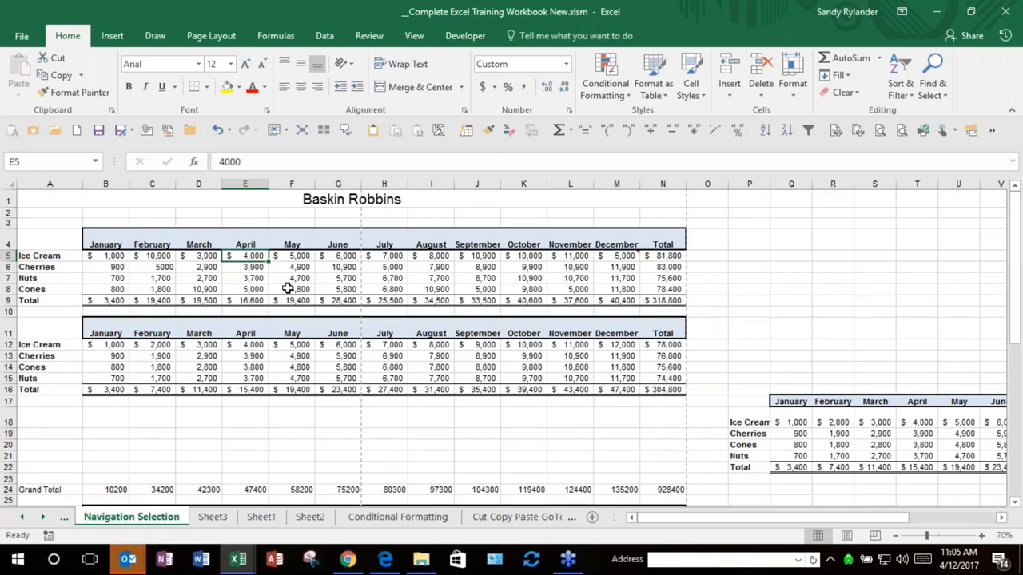
key(F5)
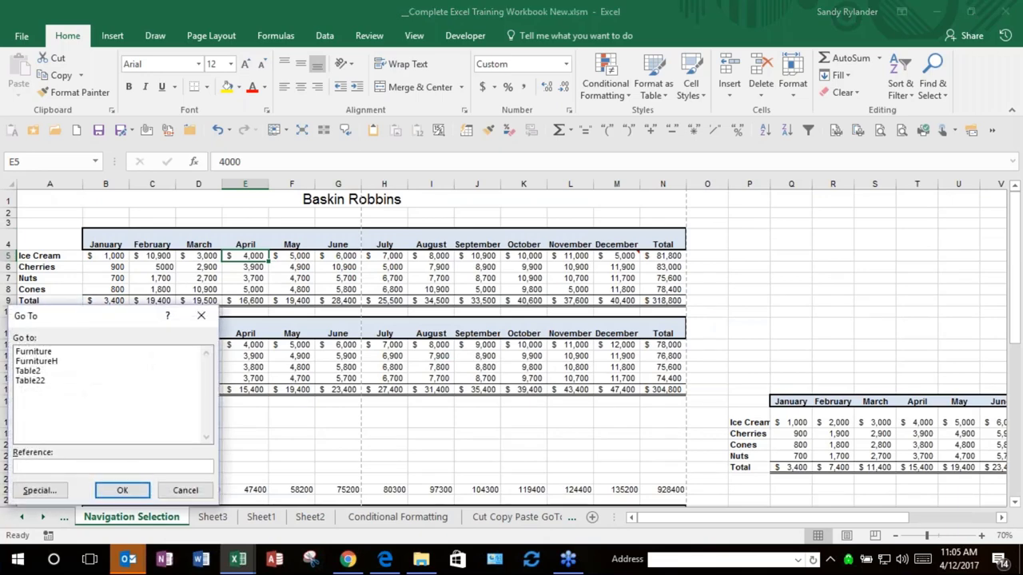
drag(105, 324, 700, 130)
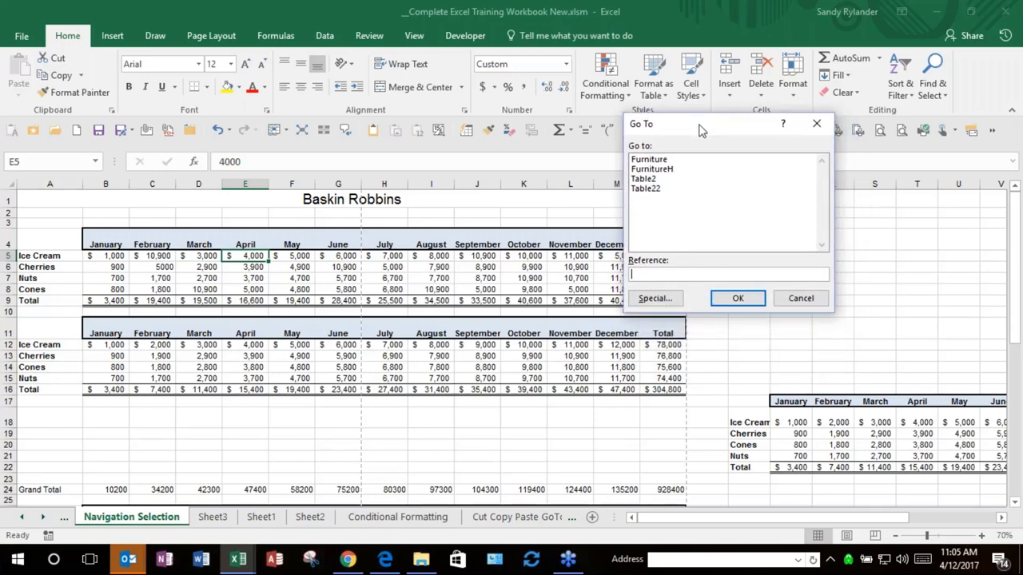
click(654, 298)
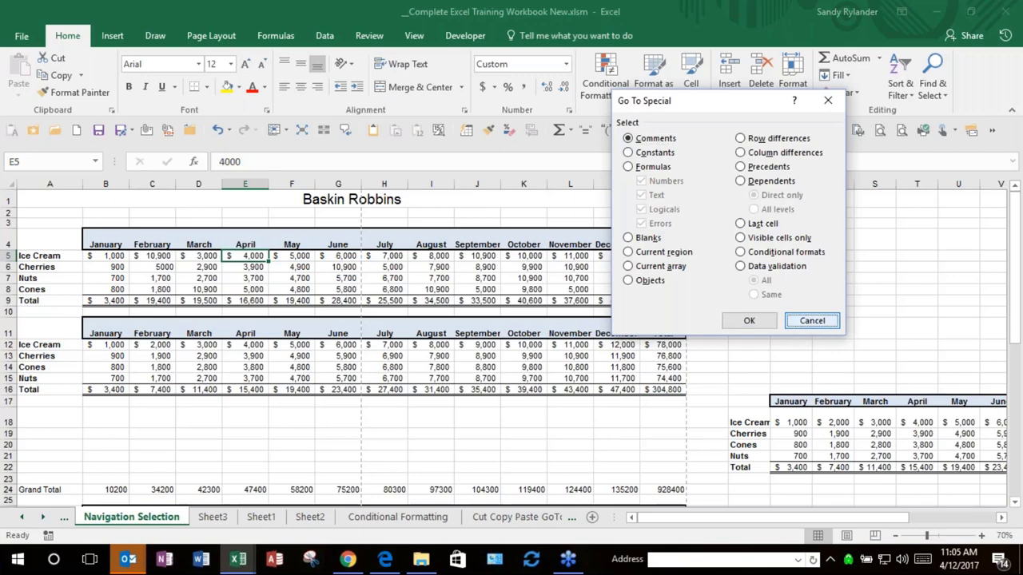
click(811, 319)
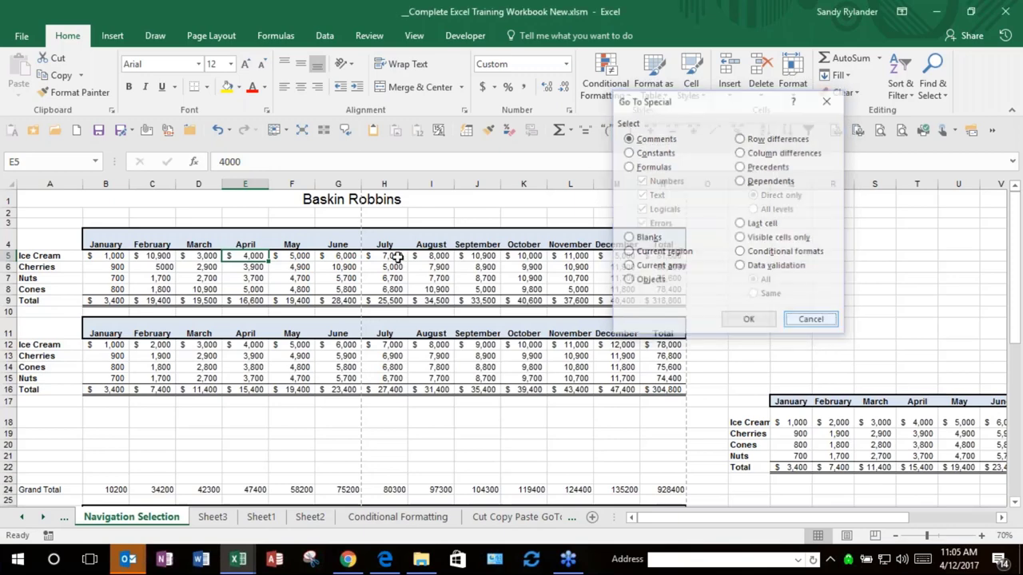
Step: Select every formula cell on the sheet with Go To Special > Formulas
click(288, 263)
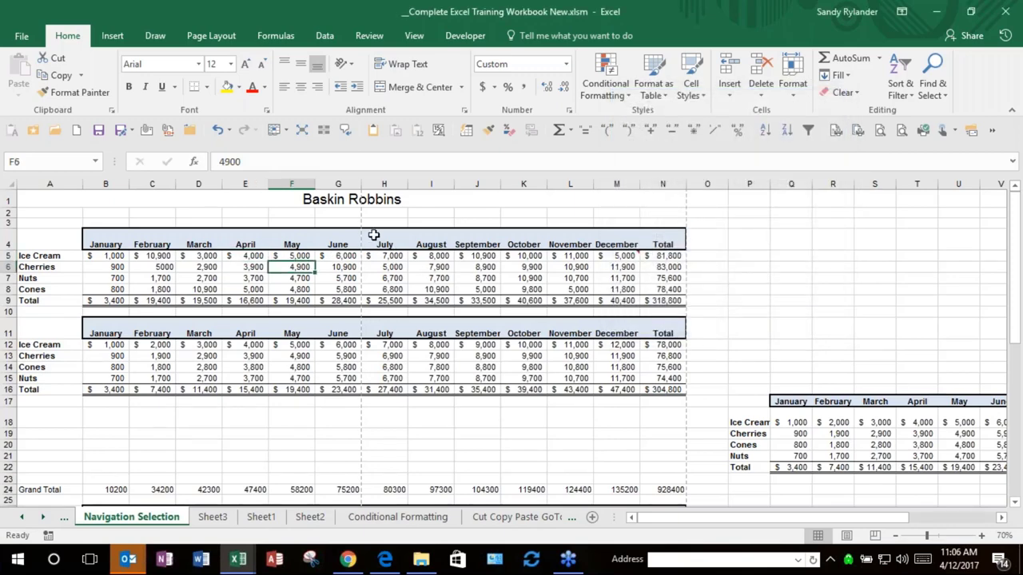
key(F5)
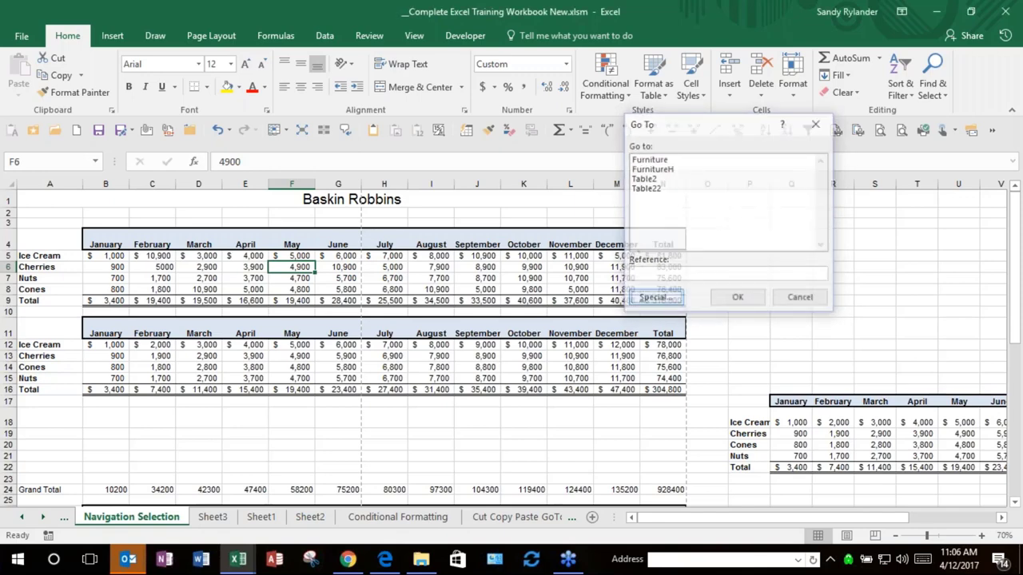
click(655, 298)
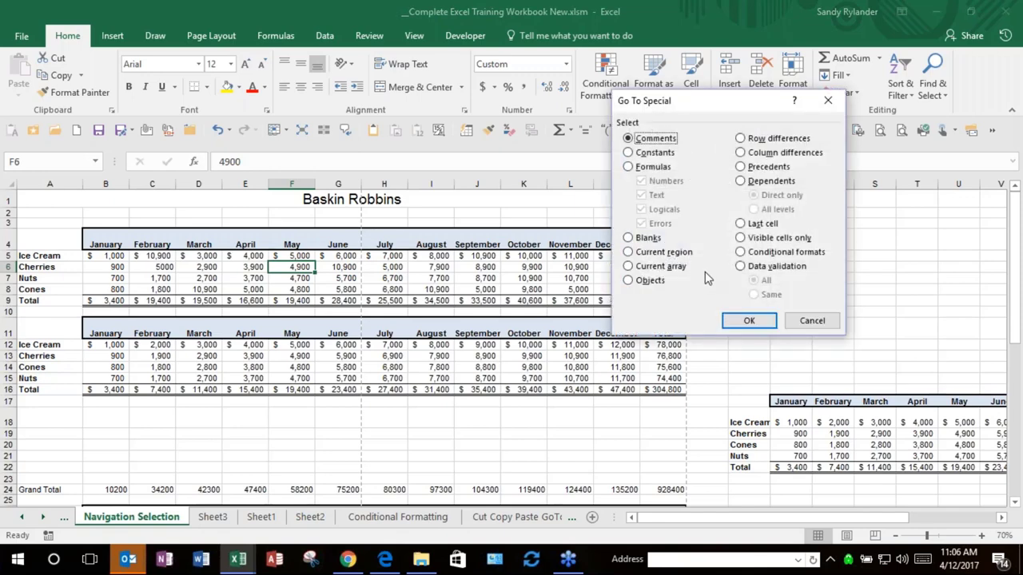
click(629, 167)
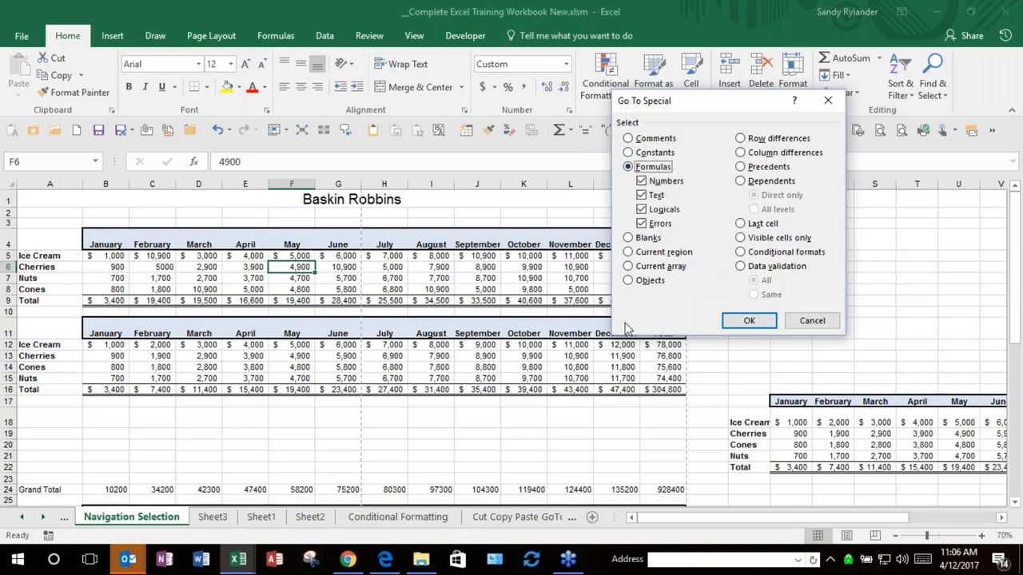
click(749, 322)
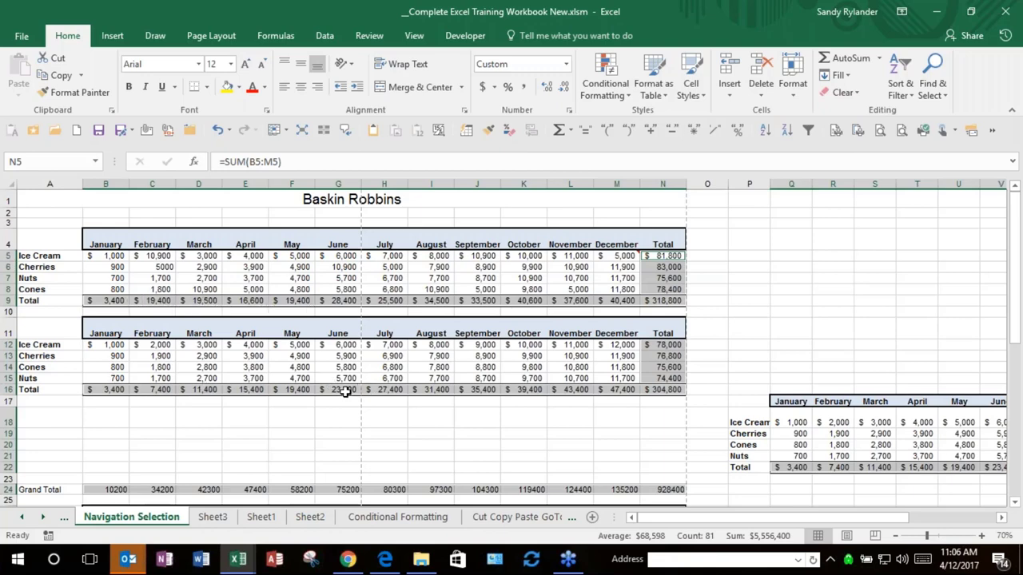
Step: Convert the June total formula in G16 into its fixed value 23400 using F2 and F9
click(344, 392)
key(F2)
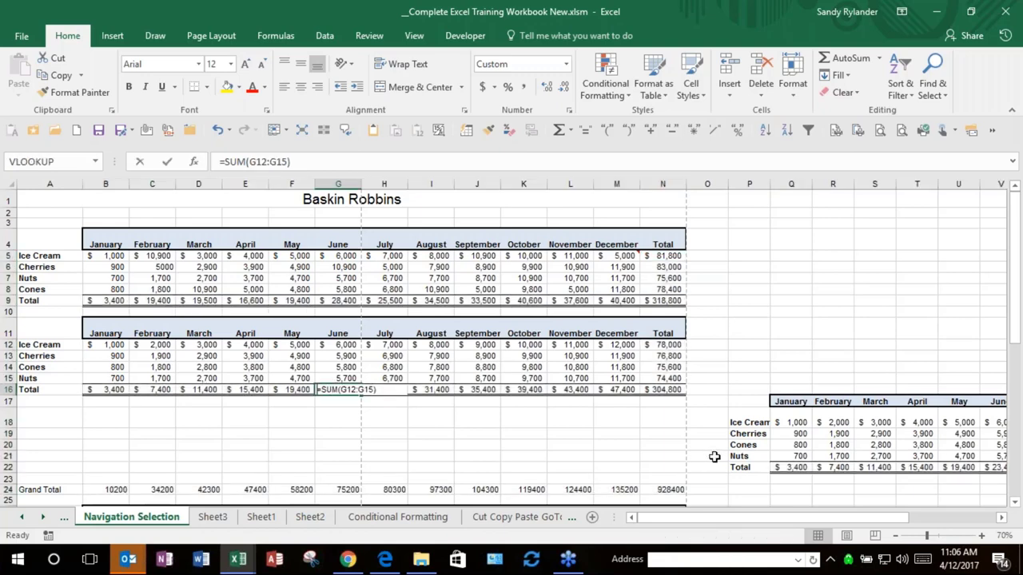
key(F9)
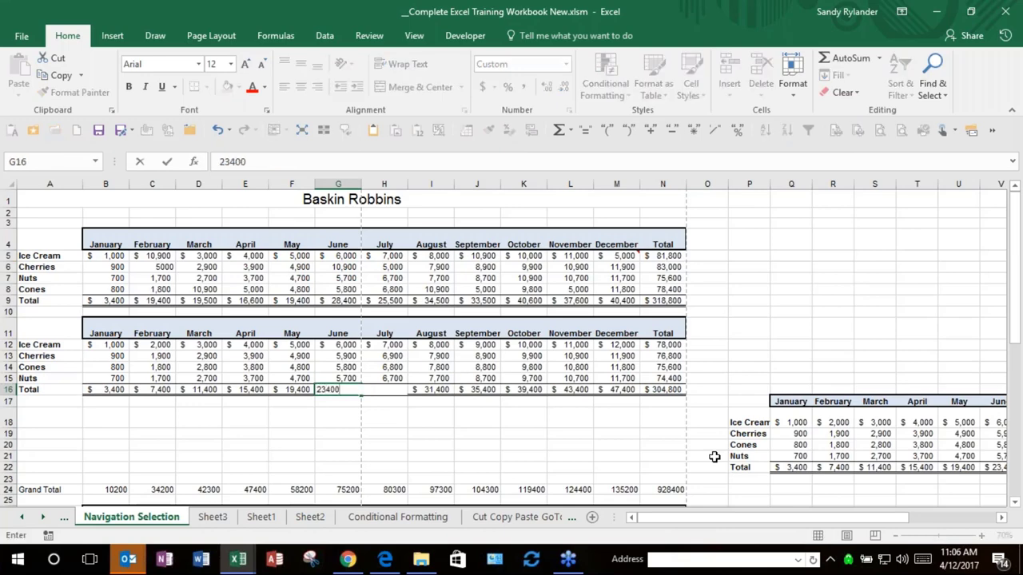
key(Return)
Step: Reselect the remaining formula cells via Ctrl+G > Special > Formulas, then reopen and cancel Special
click(137, 243)
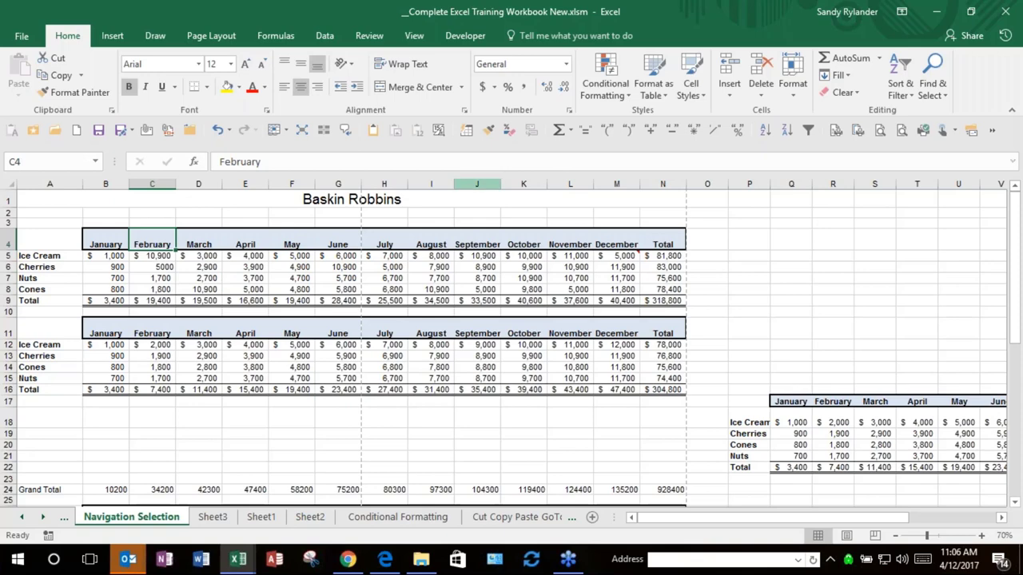
key(ctrl+g)
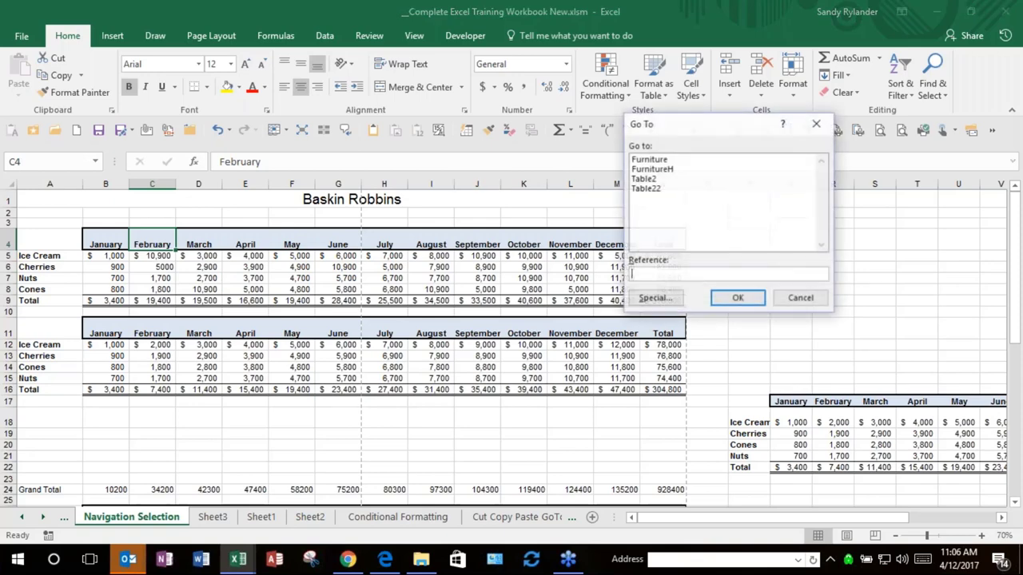
click(649, 298)
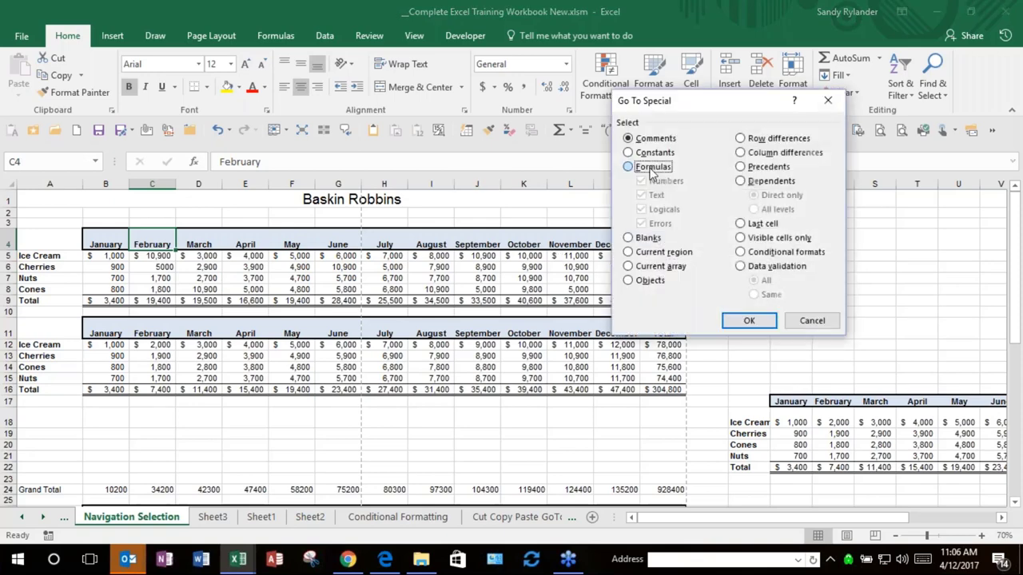
click(629, 166)
click(737, 321)
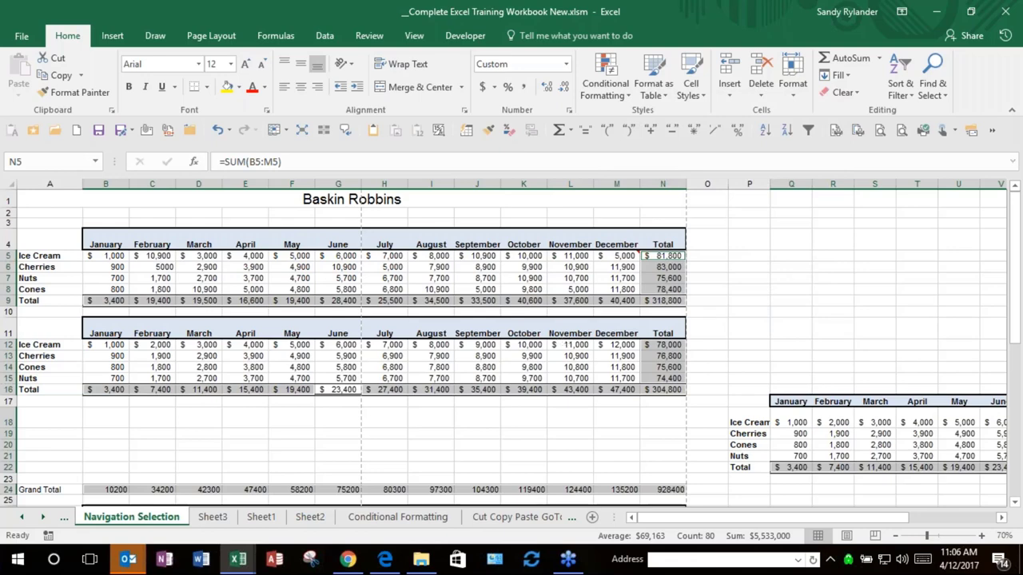
key(F5)
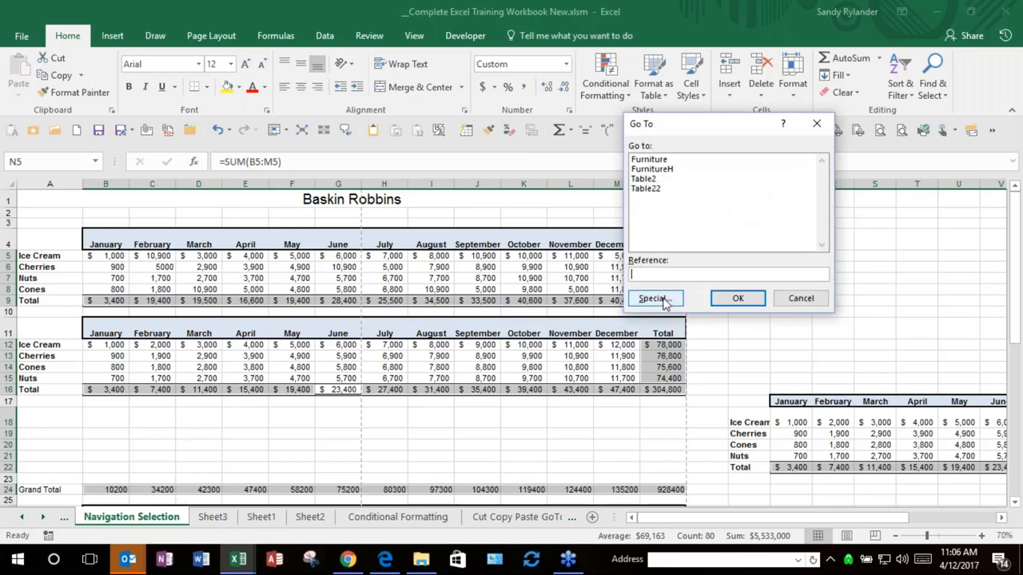
click(656, 298)
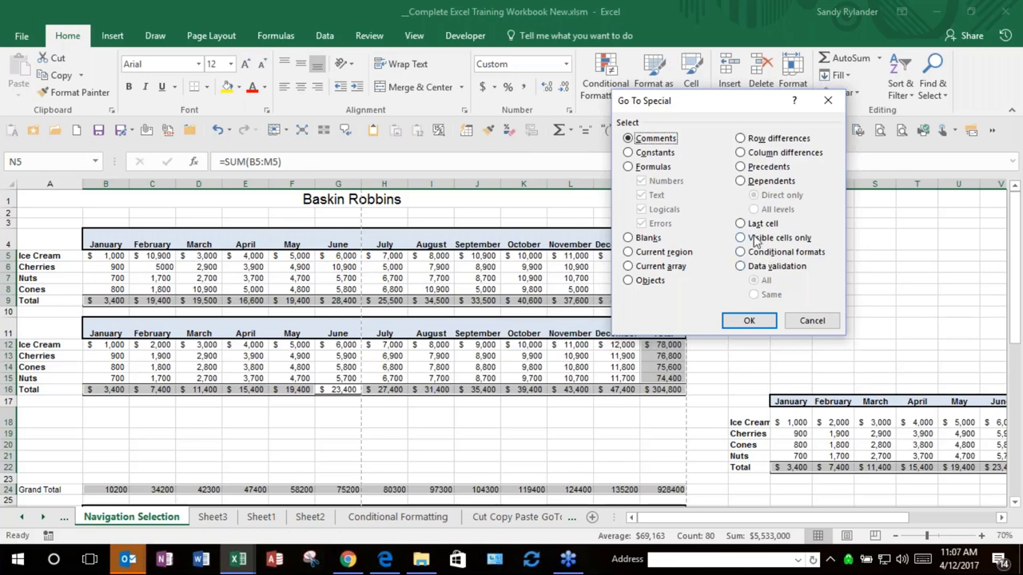
click(812, 320)
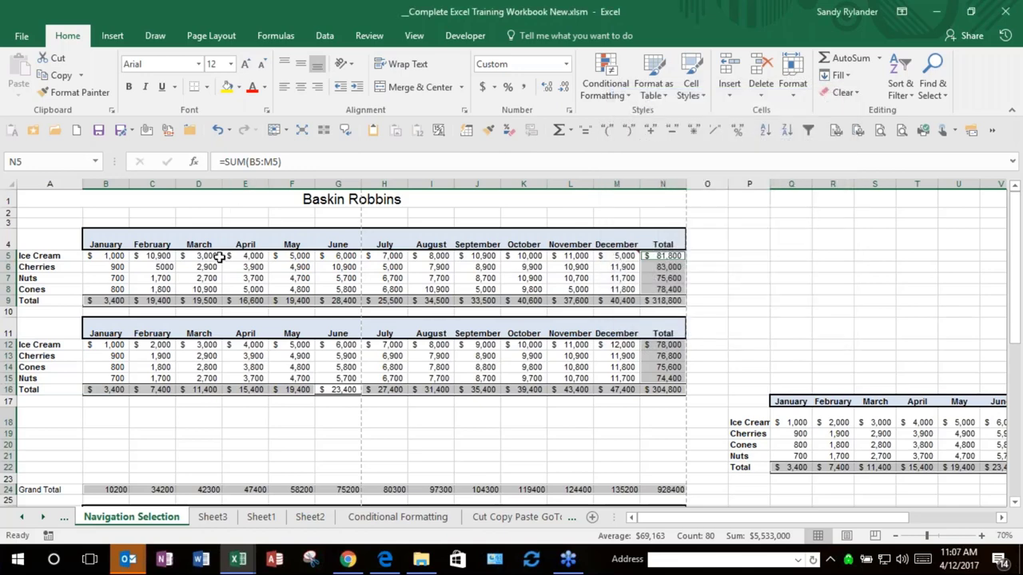
Step: Hide columns H:N from July through Total, then undo it
click(244, 183)
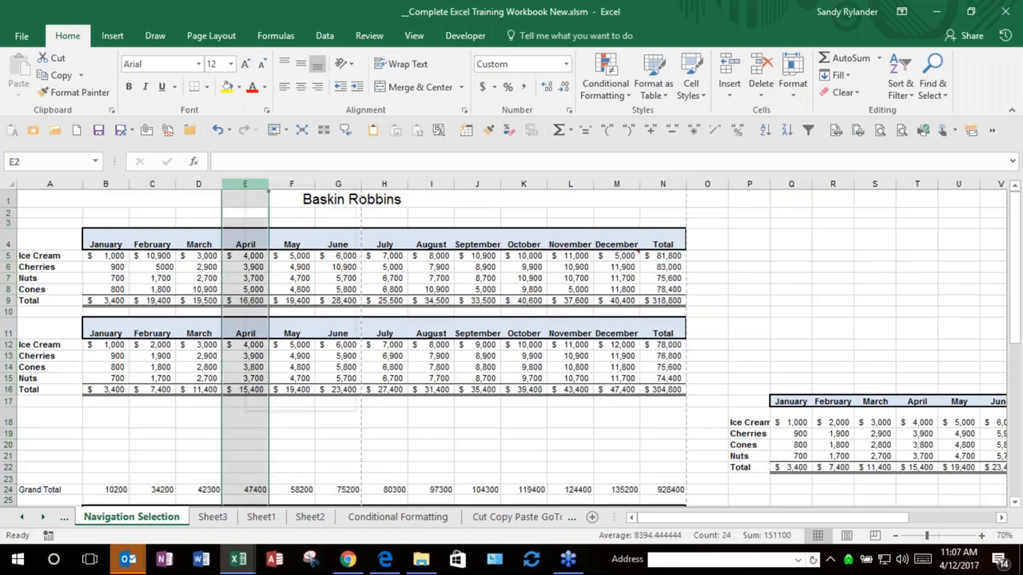
right_click(244, 191)
key(Escape)
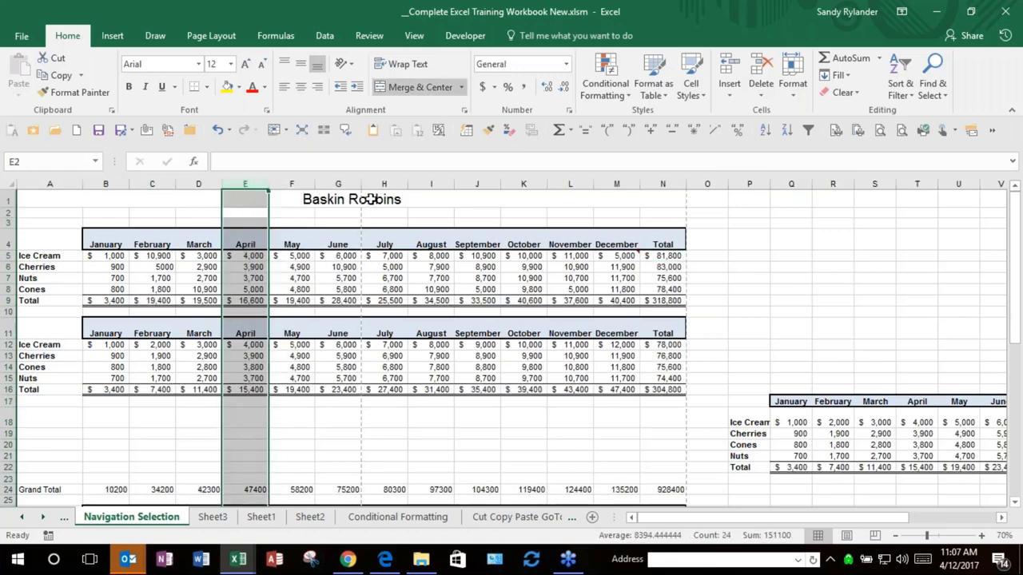
drag(373, 199, 667, 191)
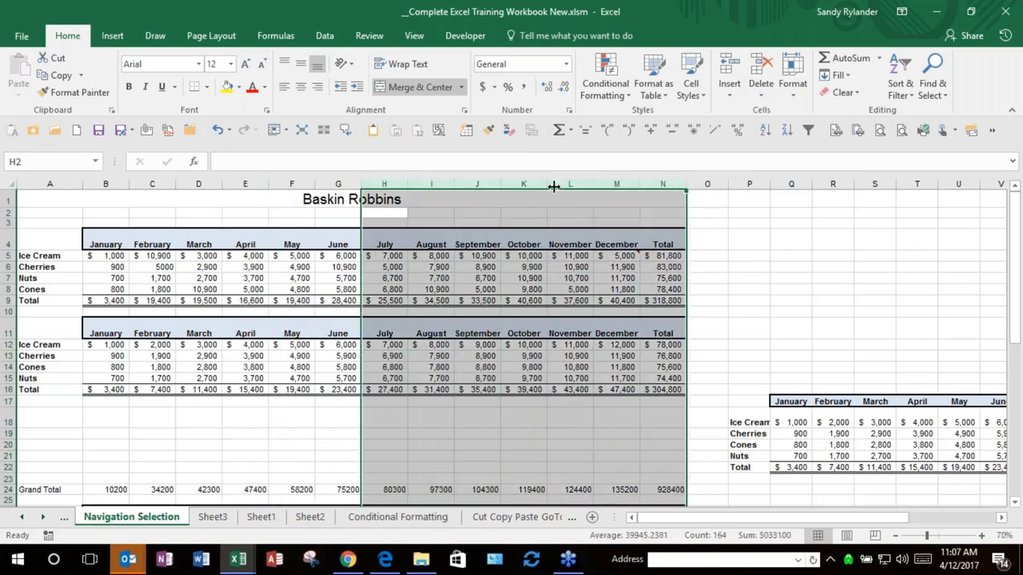
right_click(565, 186)
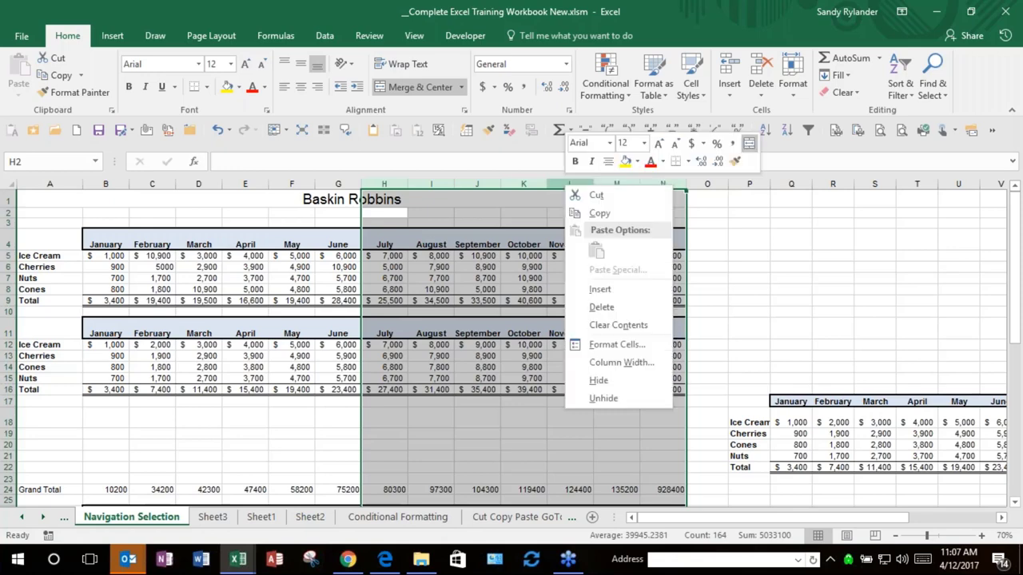
click(595, 381)
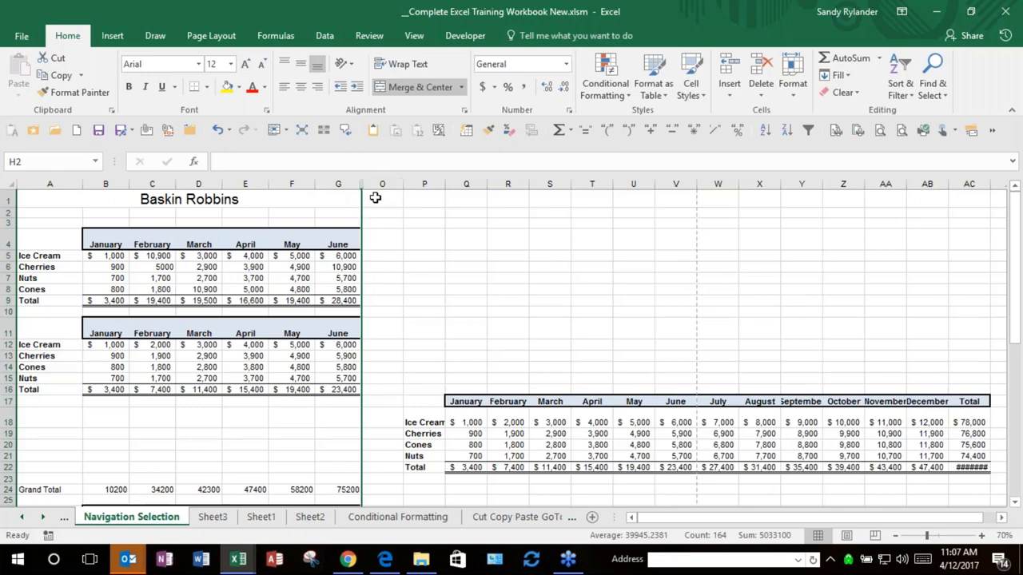
key(ctrl+z)
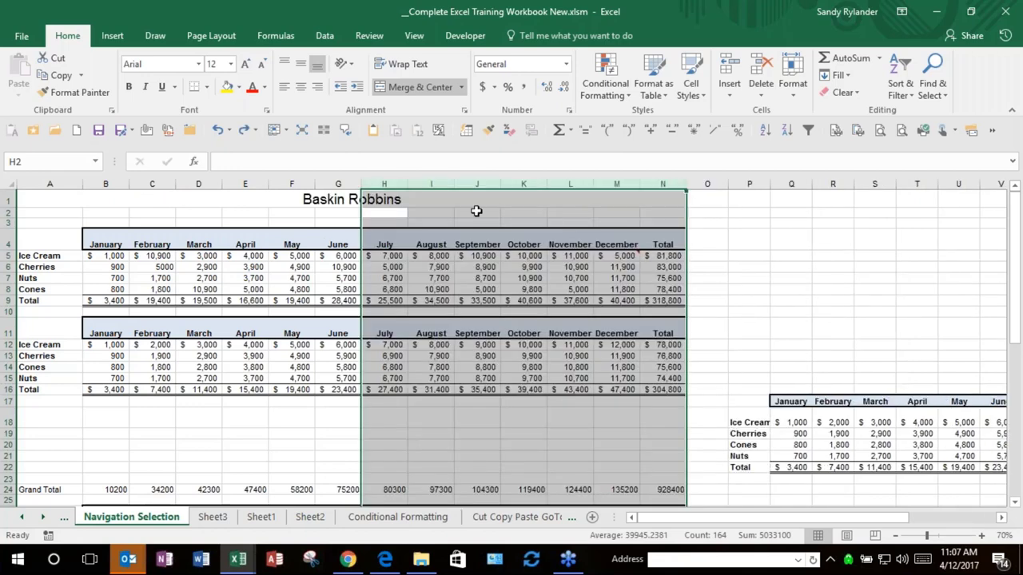
Step: Hide the July–December columns H:M and make B4 active
click(383, 183)
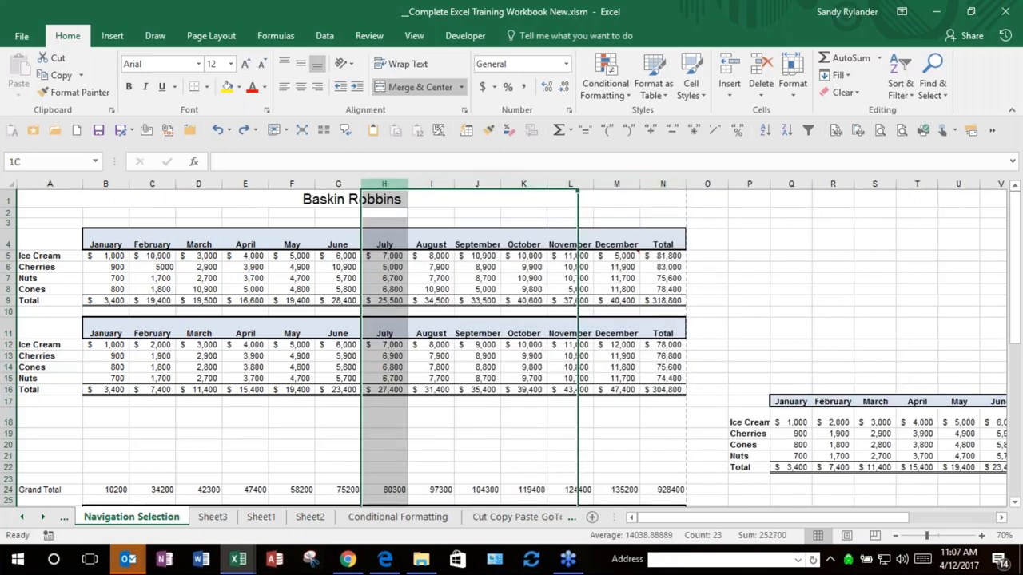
drag(384, 184, 616, 184)
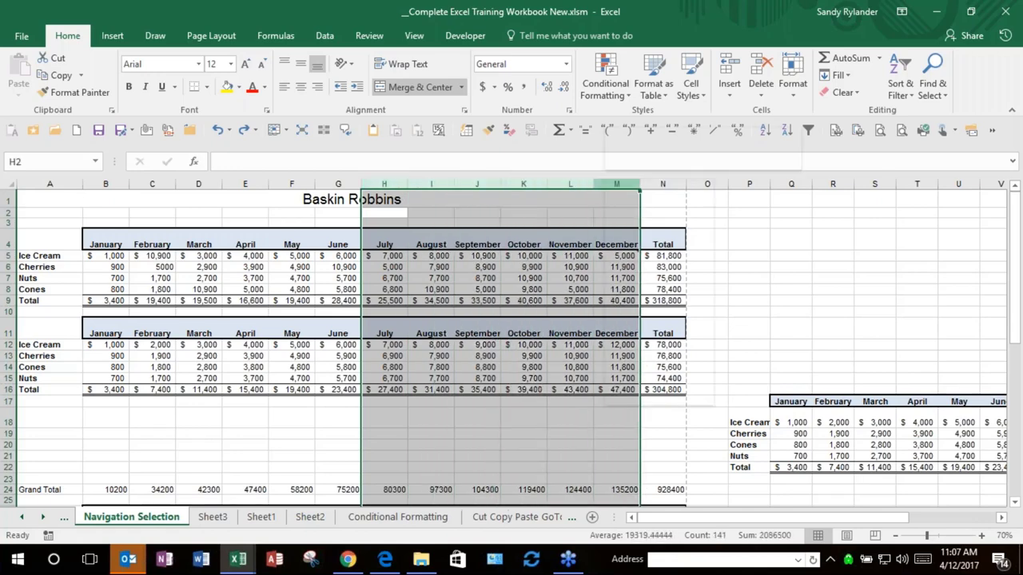
right_click(605, 184)
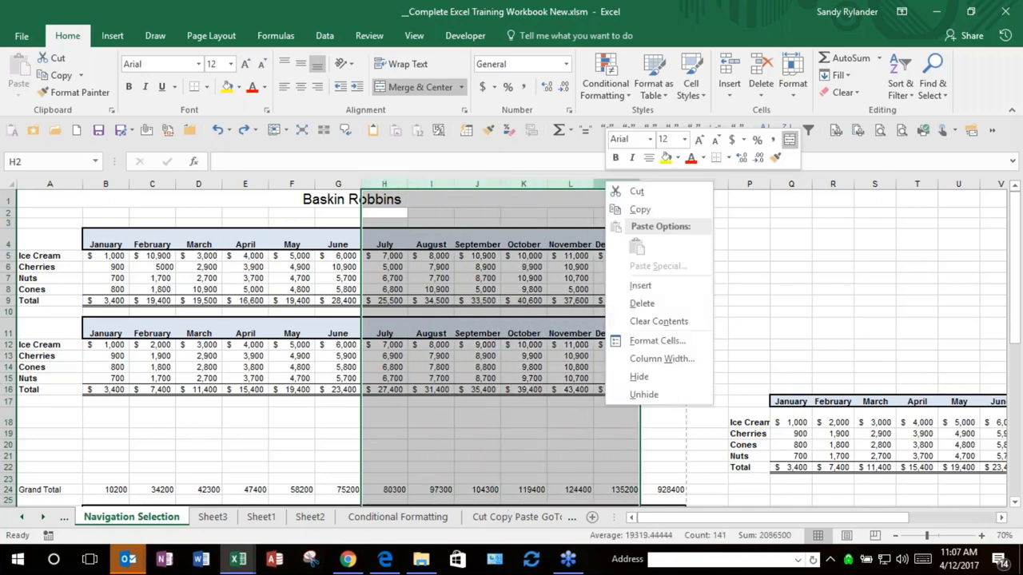
click(636, 376)
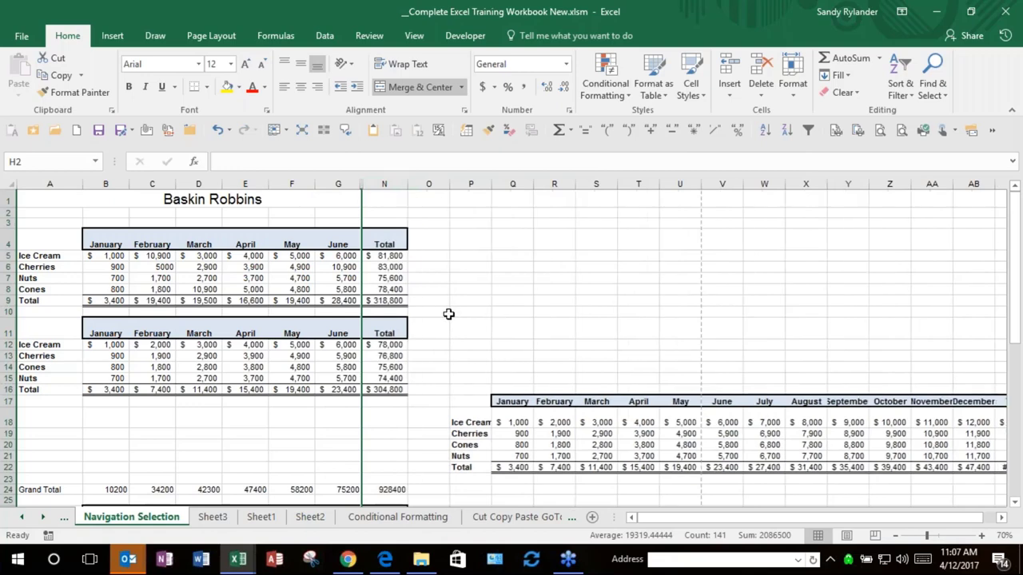
click(106, 240)
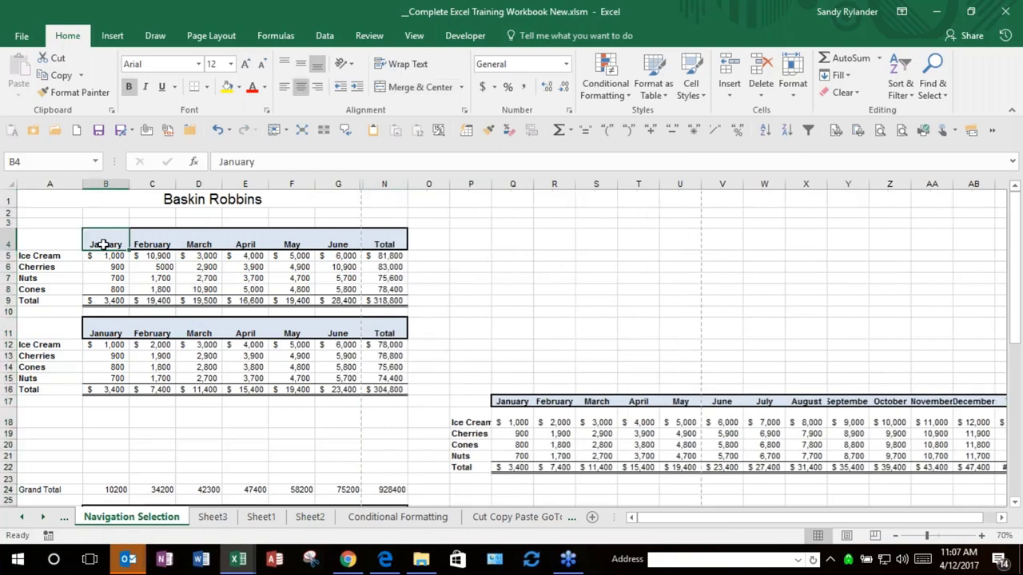
drag(102, 244, 383, 302)
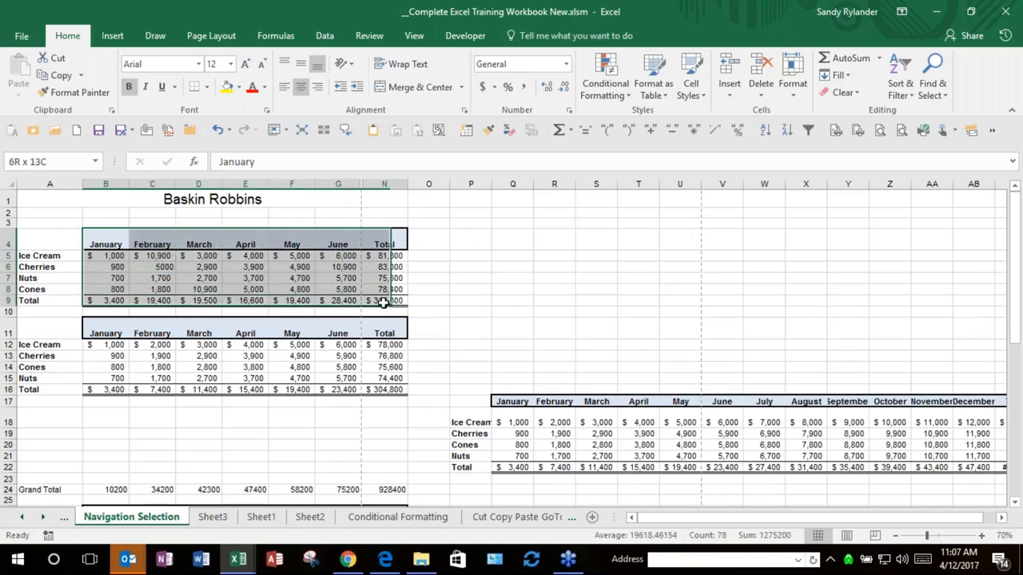
key(ctrl+c)
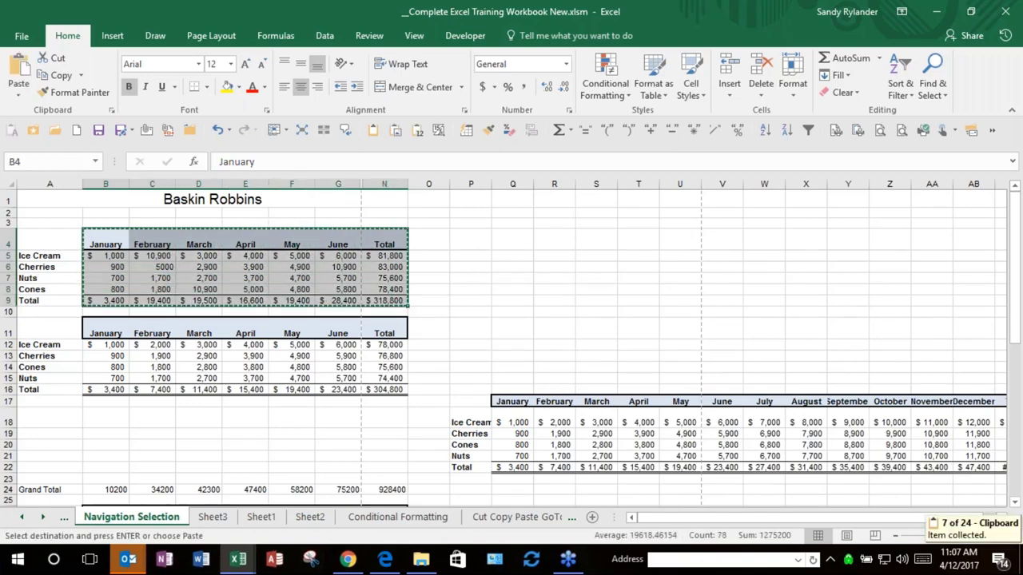
key(ctrl+n)
key(ctrl+v)
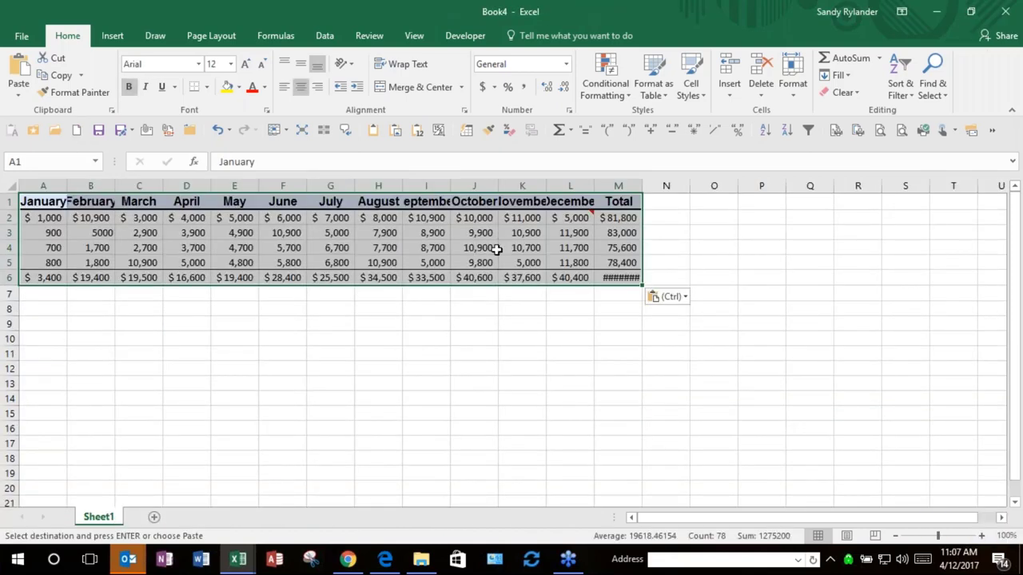
click(1005, 11)
click(529, 296)
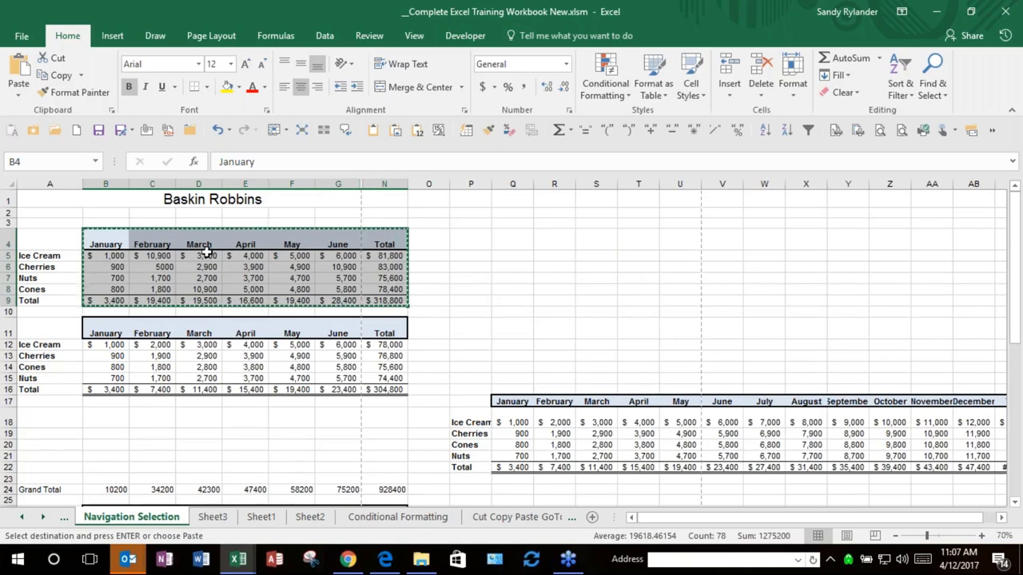
drag(98, 241, 382, 299)
key(Escape)
click(383, 299)
drag(33, 240, 381, 301)
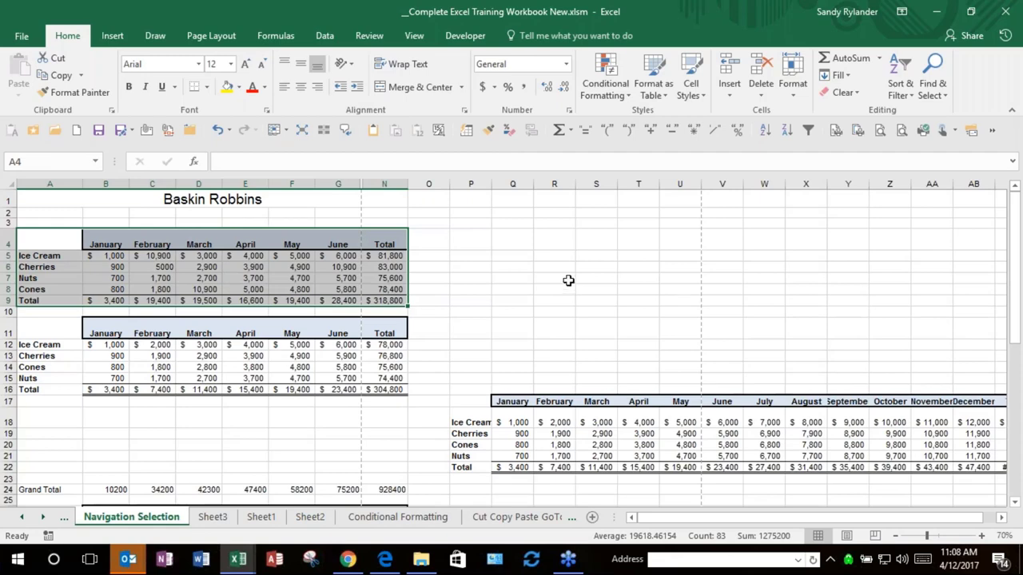
Step: Select only the visible cells of A4:N9 via Go To Special and copy them
key(F5)
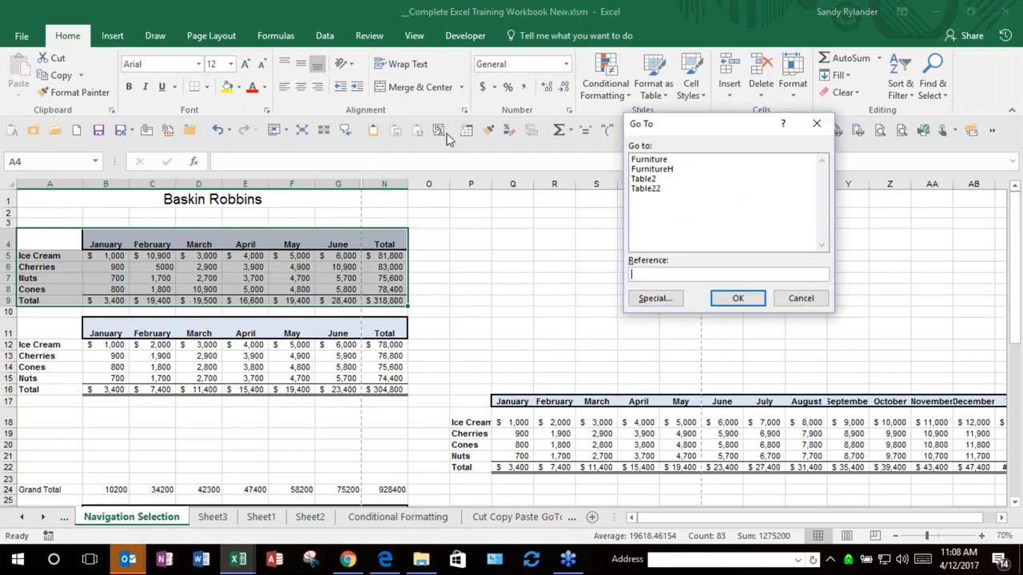
click(654, 298)
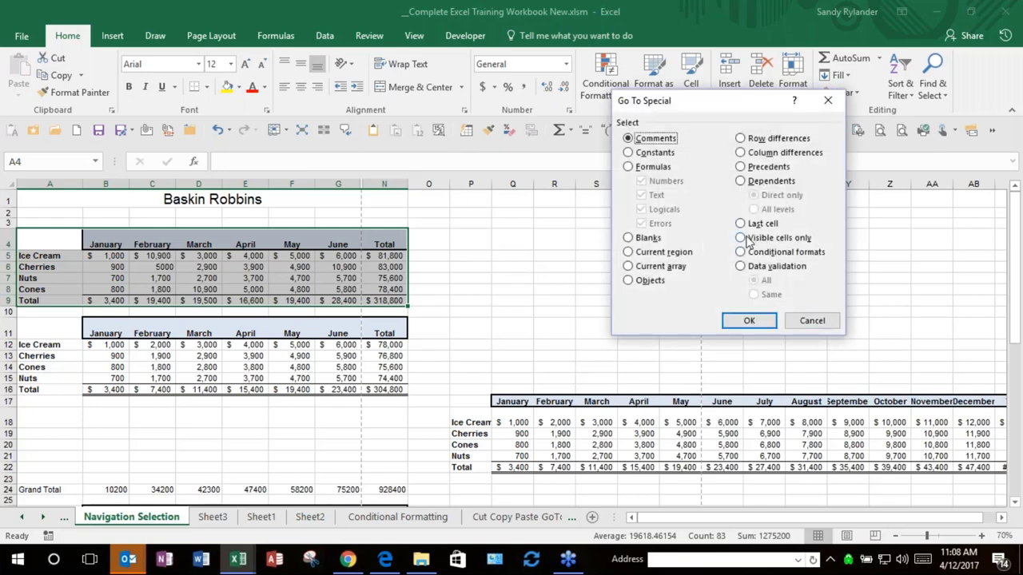
click(741, 238)
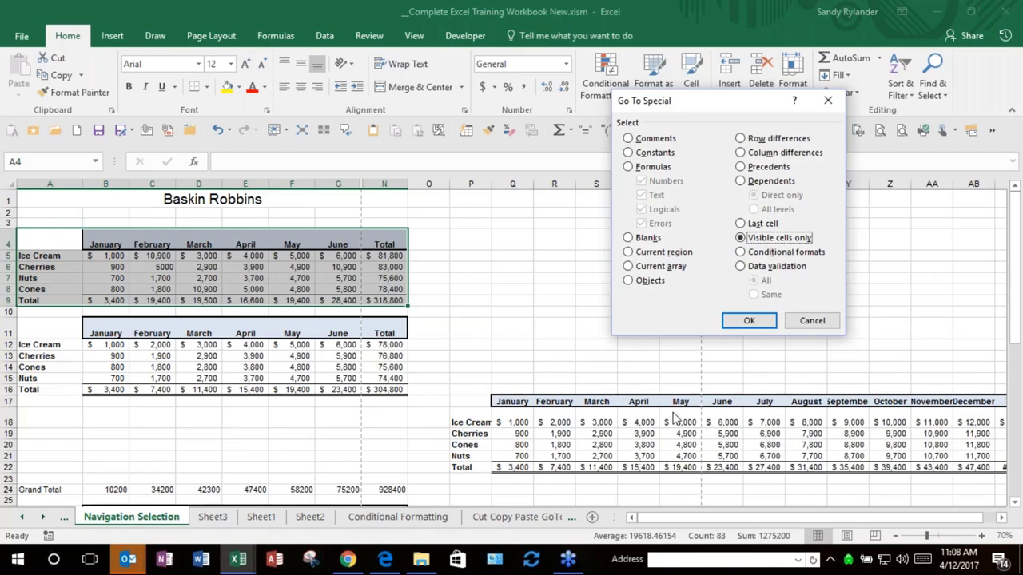
click(746, 326)
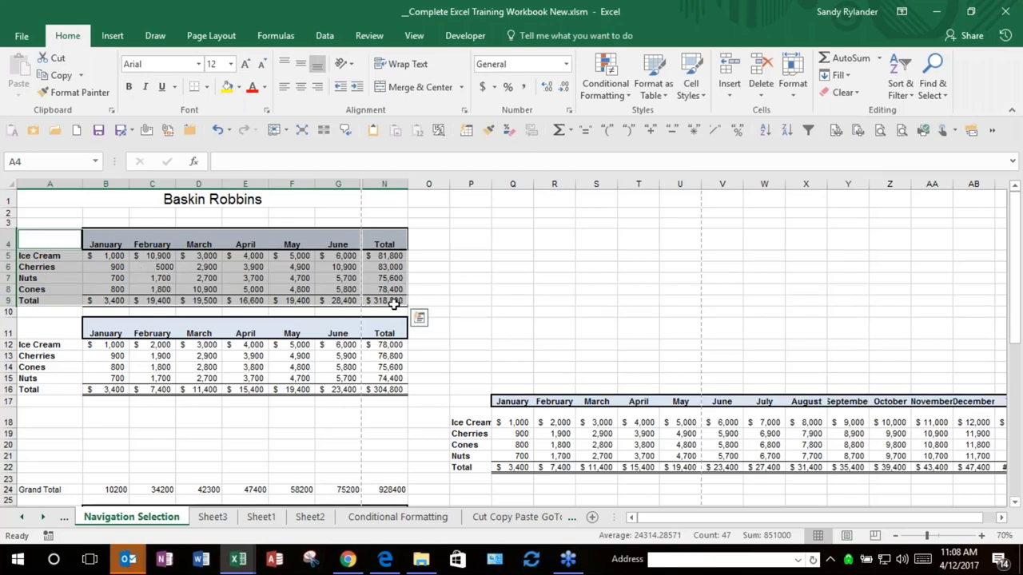
key(ctrl+c)
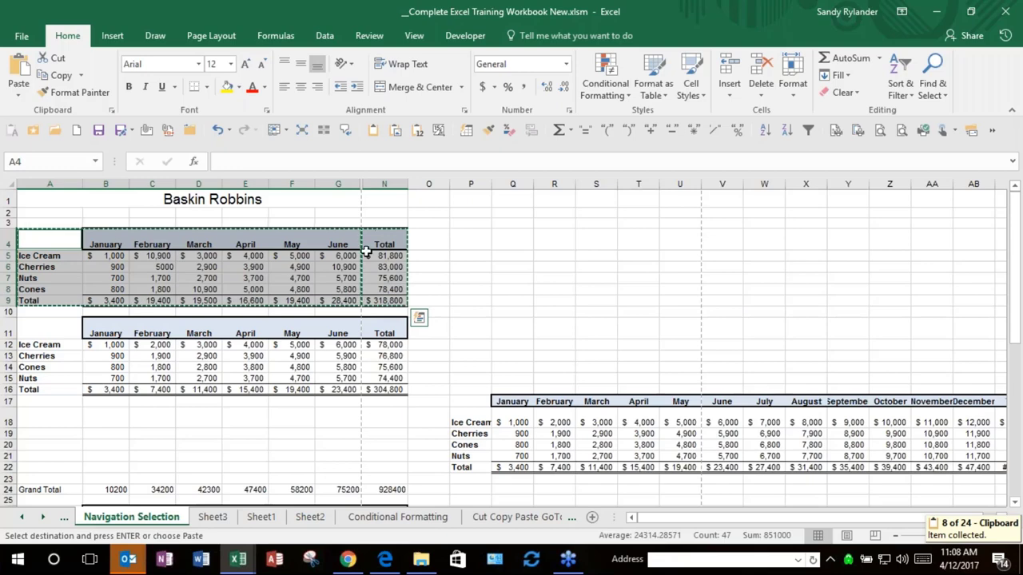
Step: Test-paste the copied cells into a new blank workbook, then close it without saving
click(77, 131)
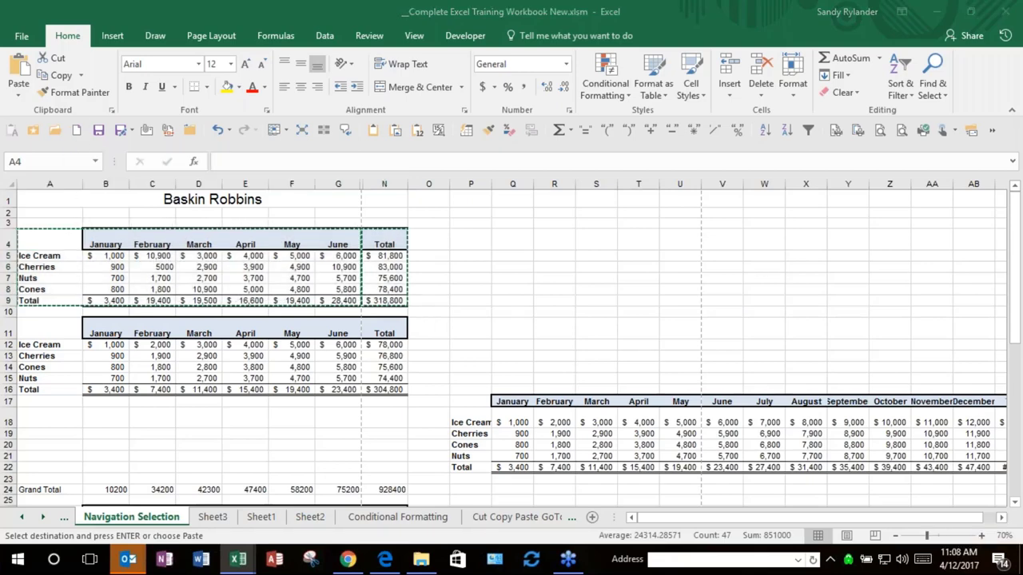
key(ctrl+v)
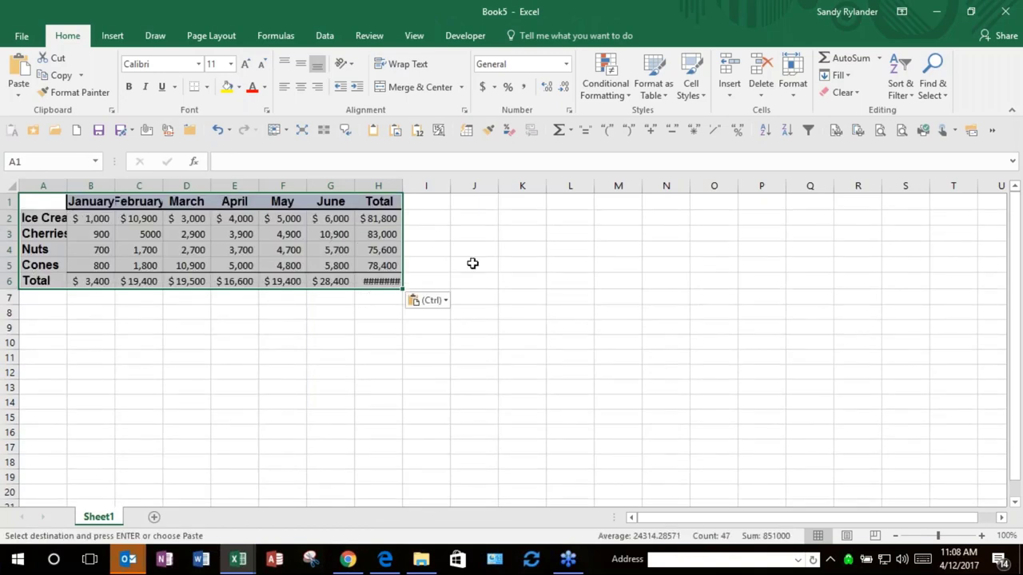
click(1005, 11)
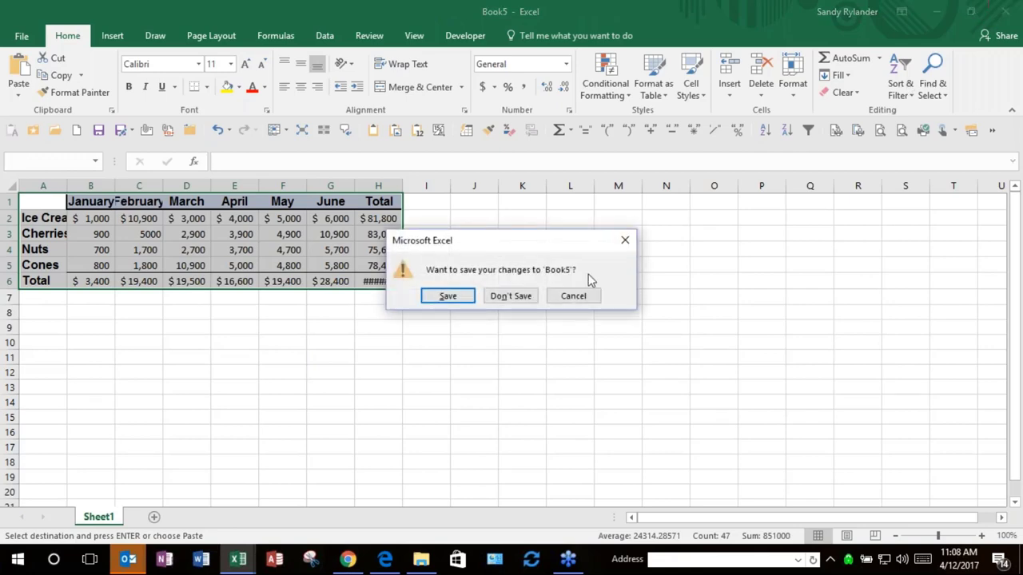
click(520, 295)
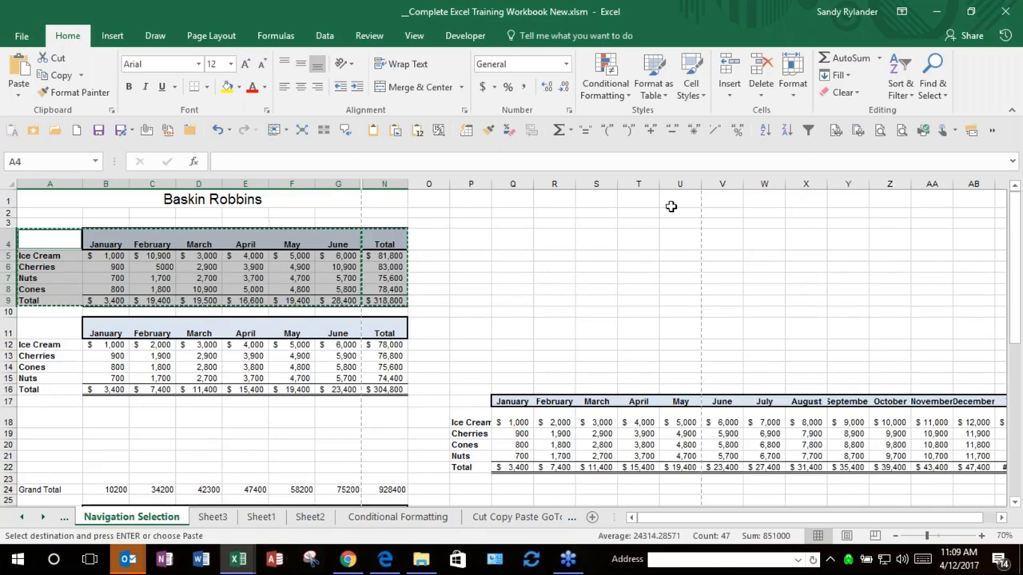
click(516, 291)
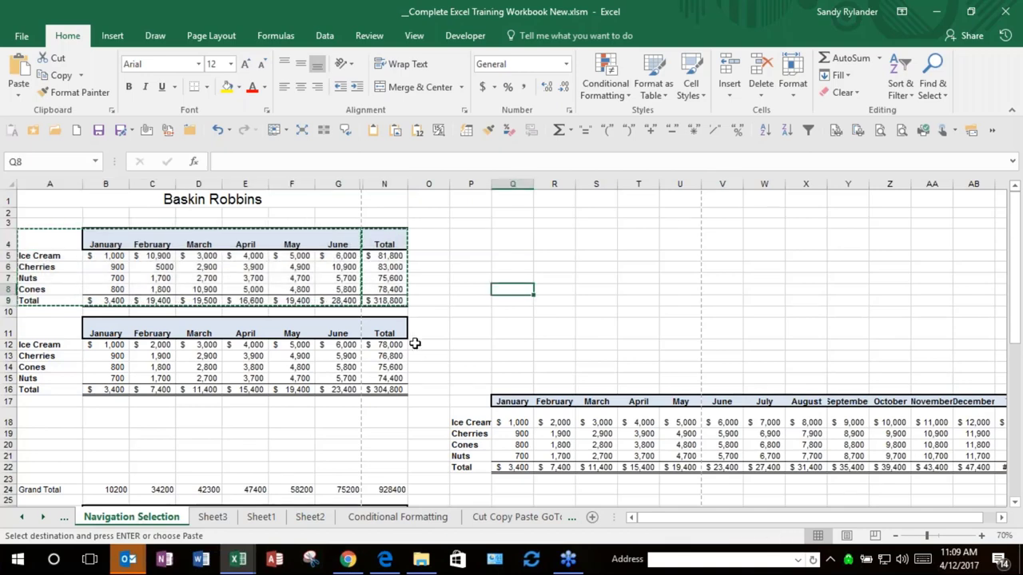
key(ctrl+Page_Down)
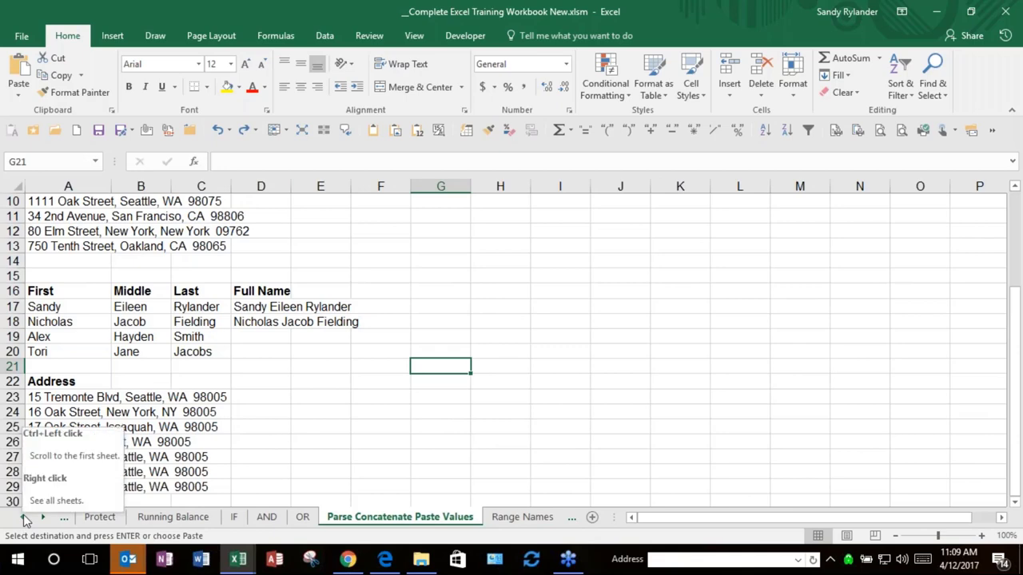
click(22, 517)
click(21, 517)
click(22, 517)
click(219, 517)
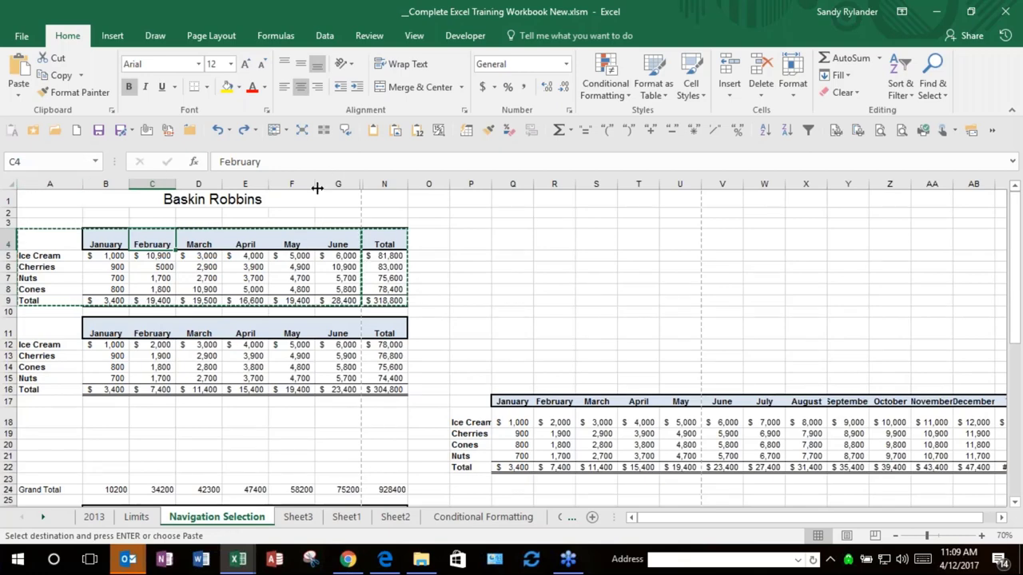
drag(323, 183, 392, 183)
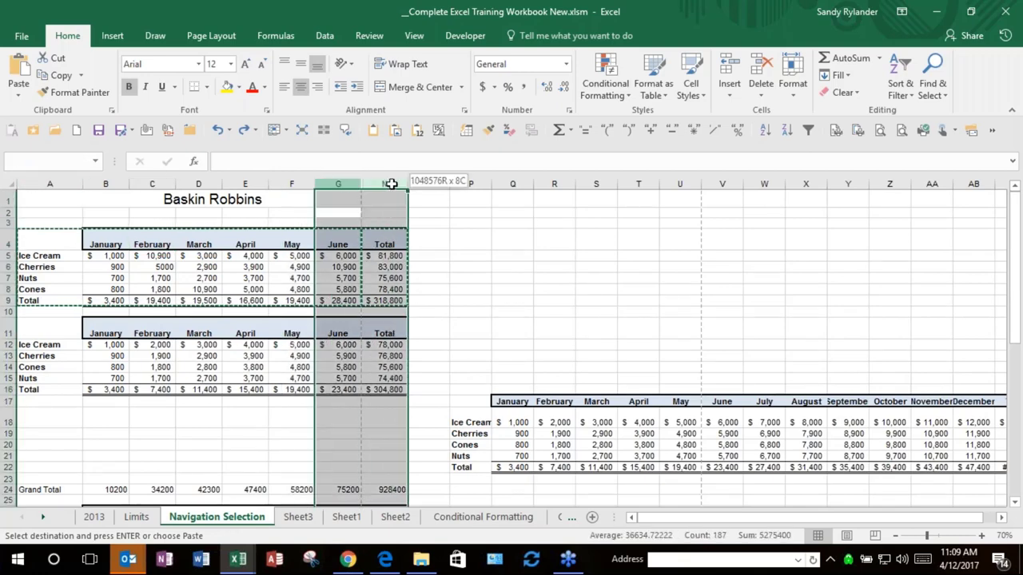
right_click(394, 184)
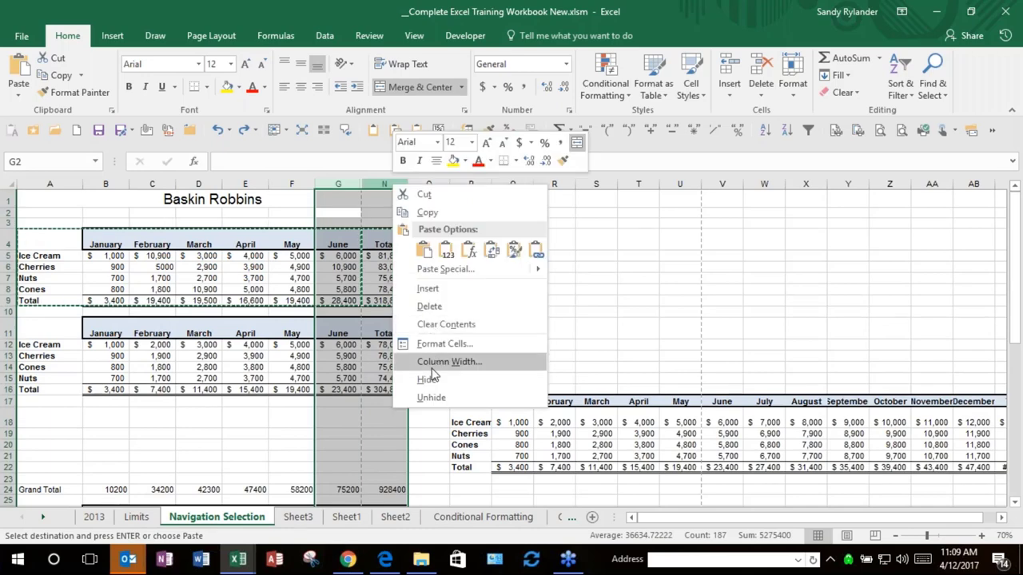
click(431, 398)
click(338, 312)
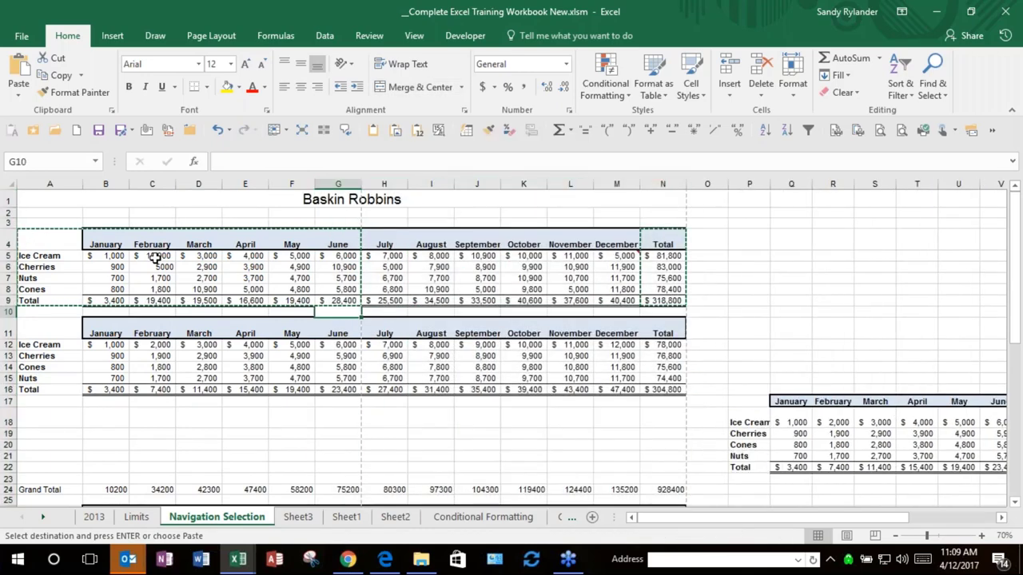
click(156, 257)
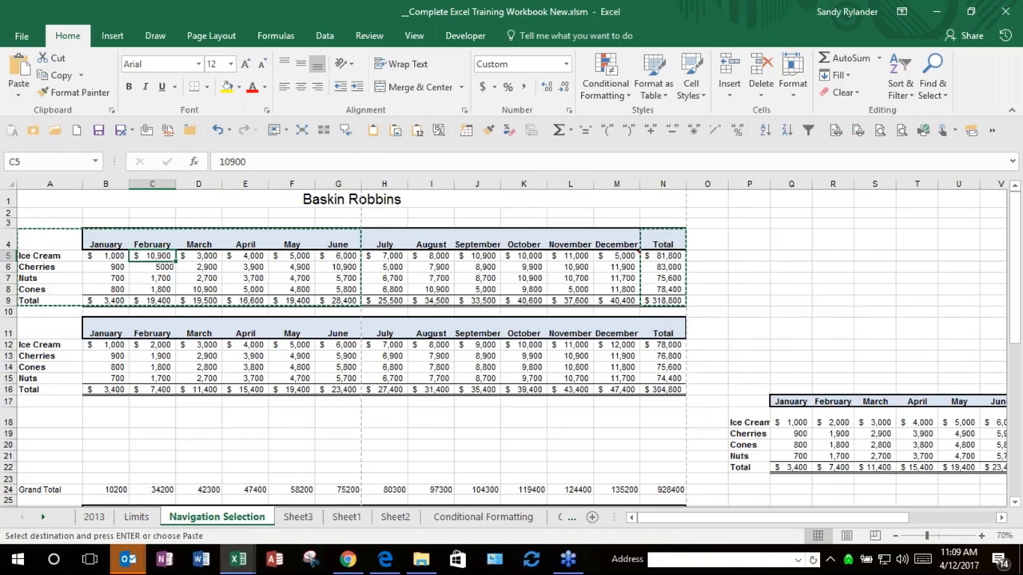
key(Escape)
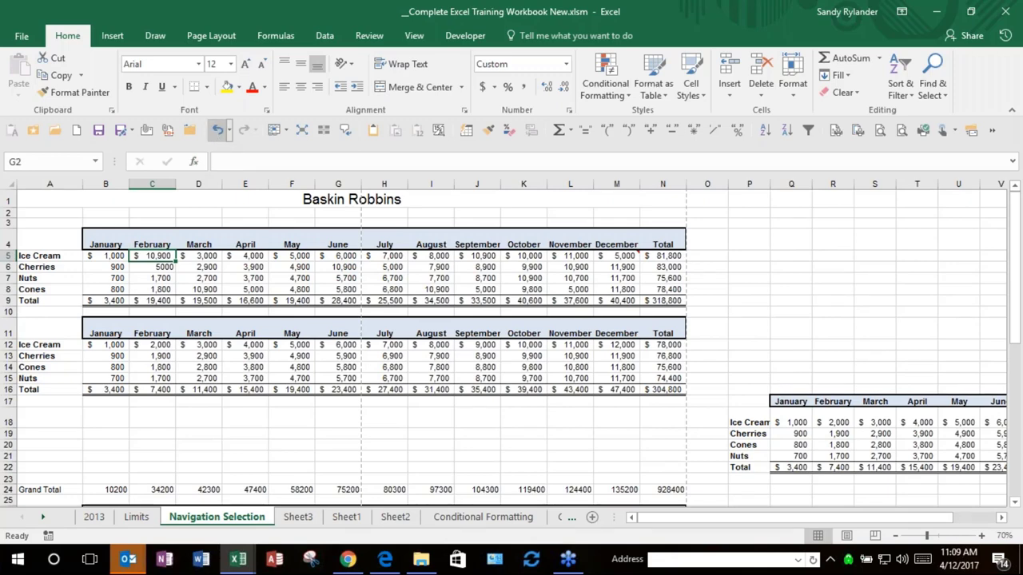
click(219, 133)
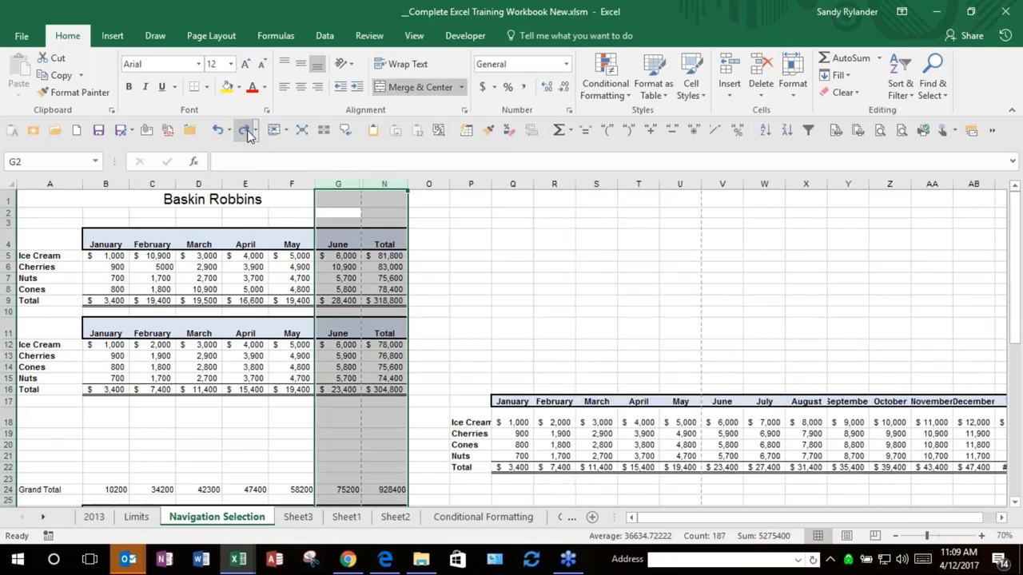
click(244, 129)
click(209, 329)
click(56, 238)
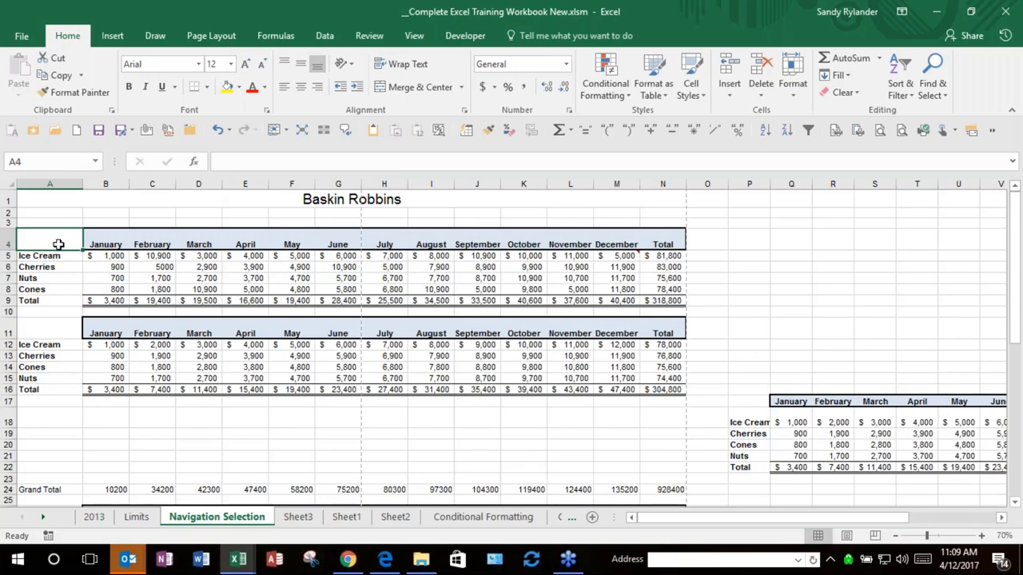
Step: Select the whole first Baskin Robbins table and name it Bellevue in the Name Box
drag(58, 244, 296, 269)
drag(198, 267, 272, 275)
click(548, 323)
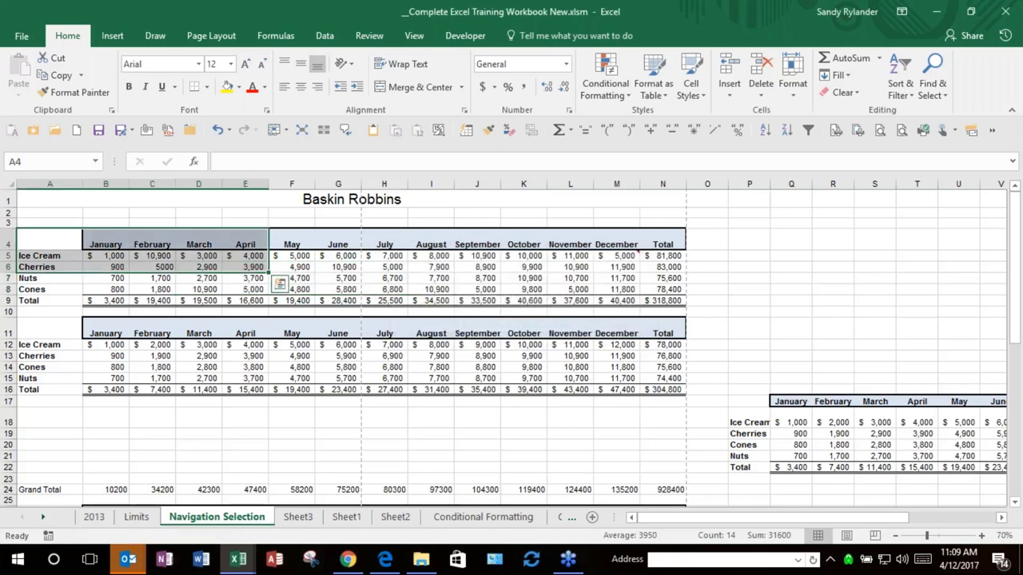
click(292, 301)
click(302, 130)
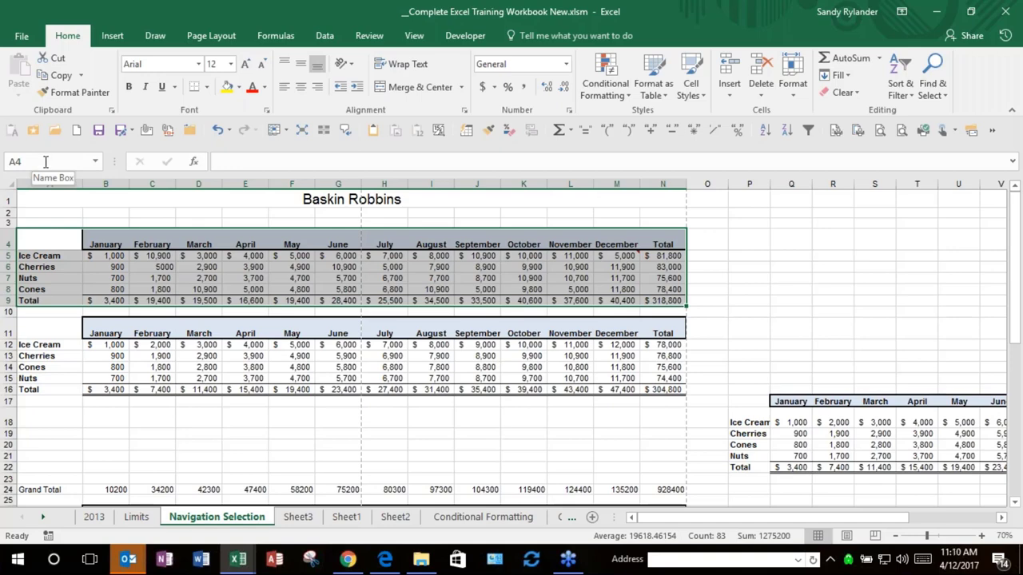
click(46, 162)
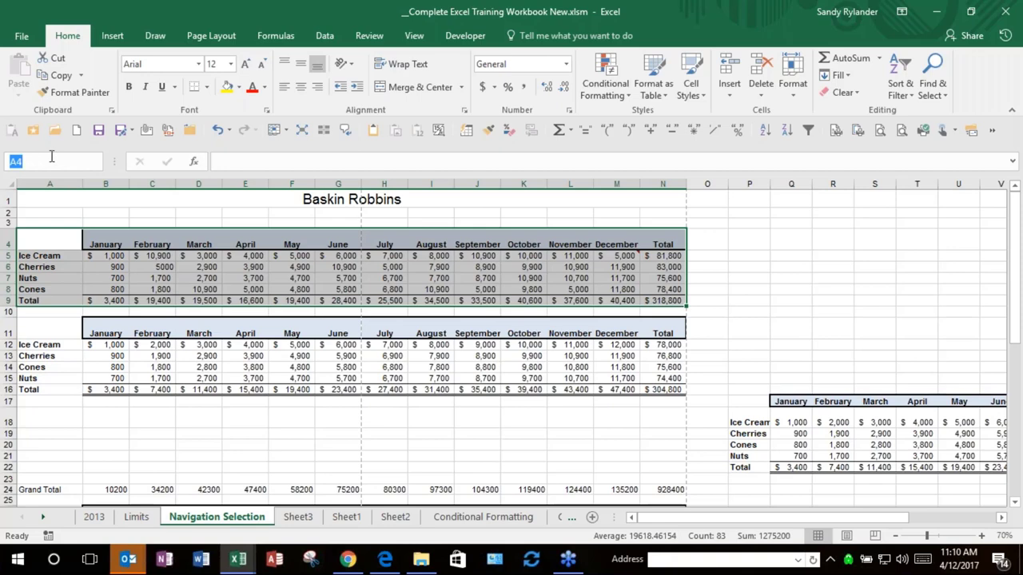
text(Bellevue)
key(Return)
Step: Select the whole second table and name it Seattle in the Name Box
click(180, 345)
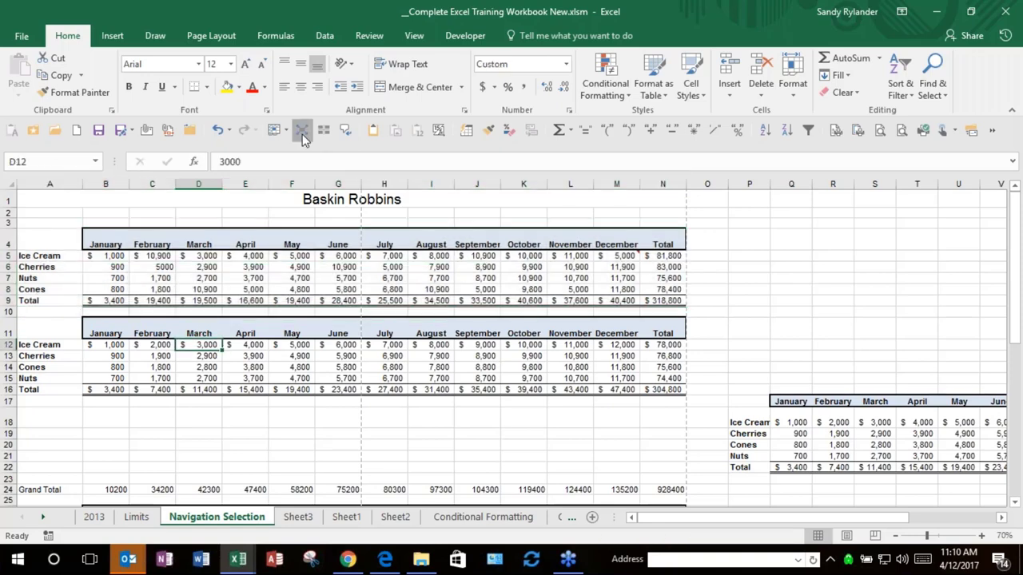
click(302, 131)
click(40, 164)
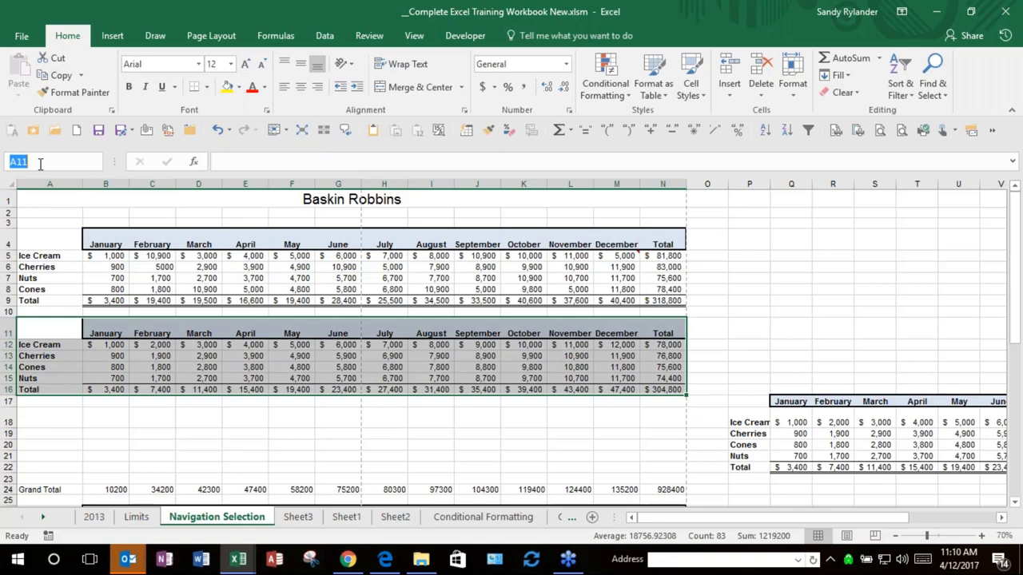
text(Seattle)
key(Return)
click(171, 266)
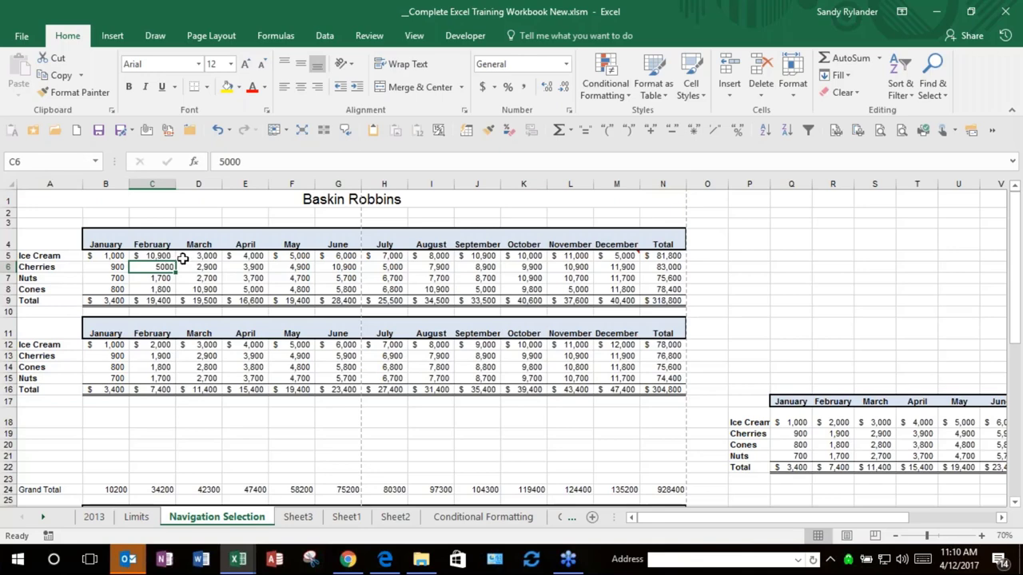
Step: Jump to the Bellevue and then the Seattle ranges from the Name Box list
click(95, 160)
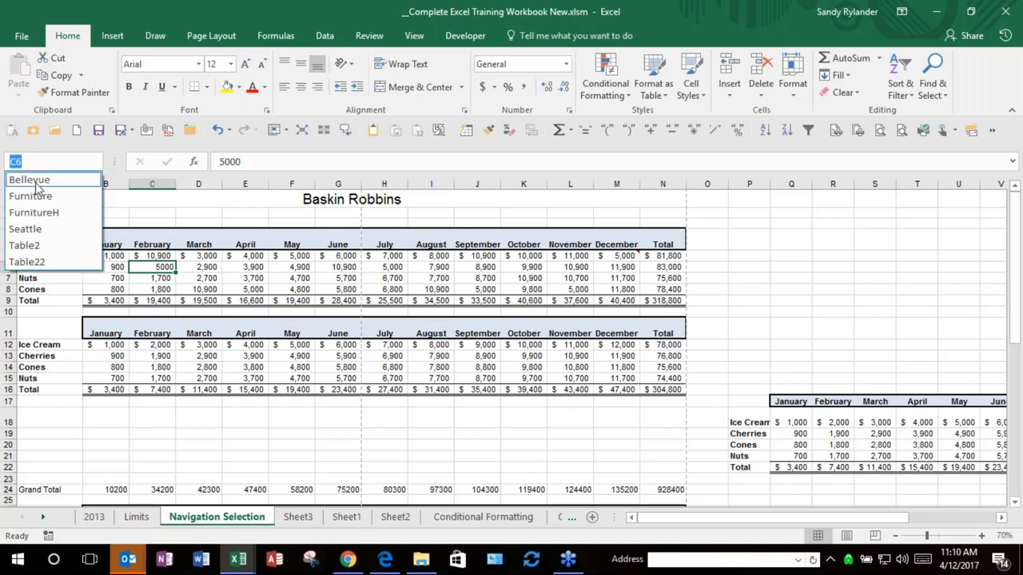
click(32, 180)
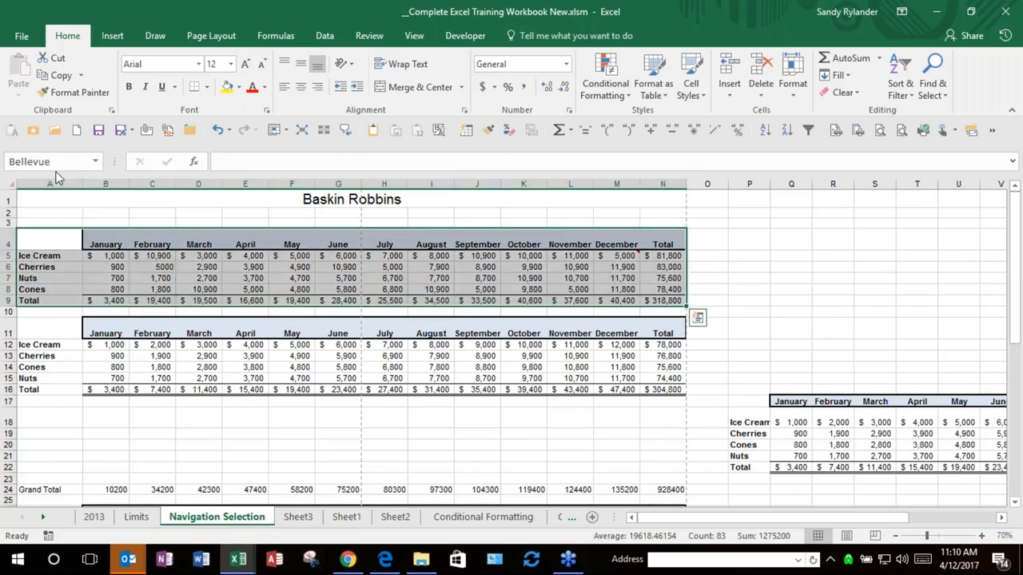
click(96, 162)
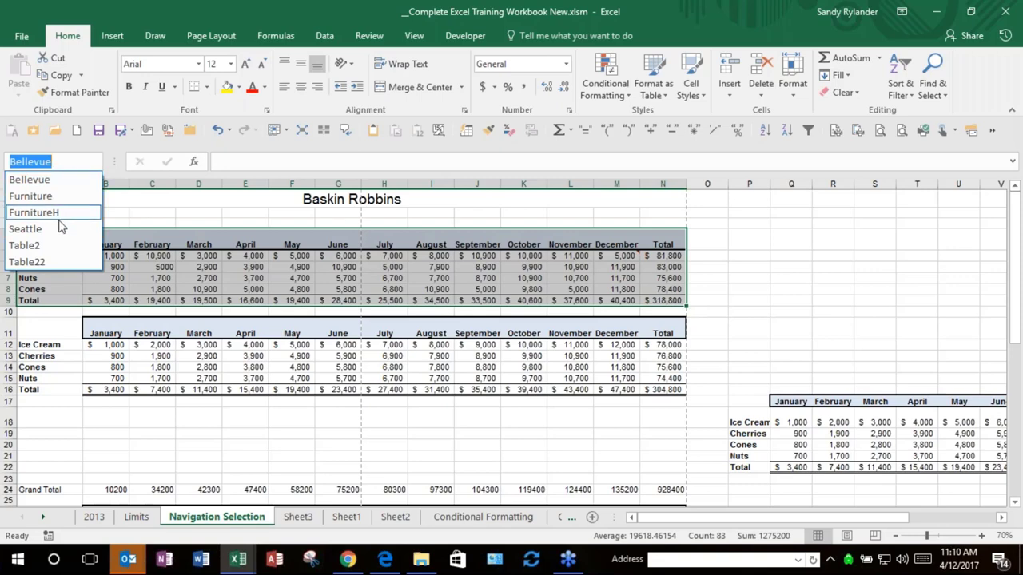
click(48, 212)
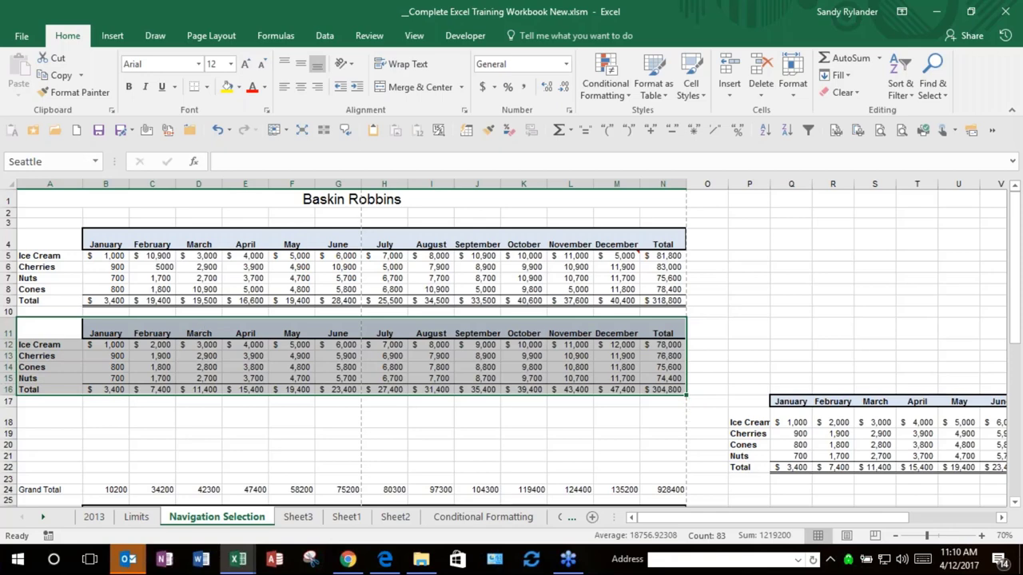
click(246, 256)
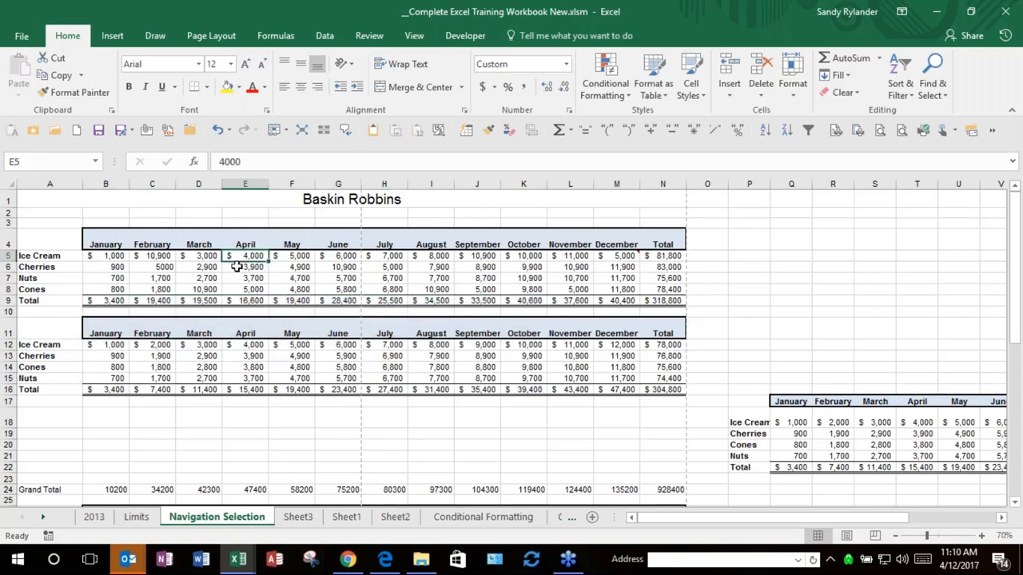
click(102, 404)
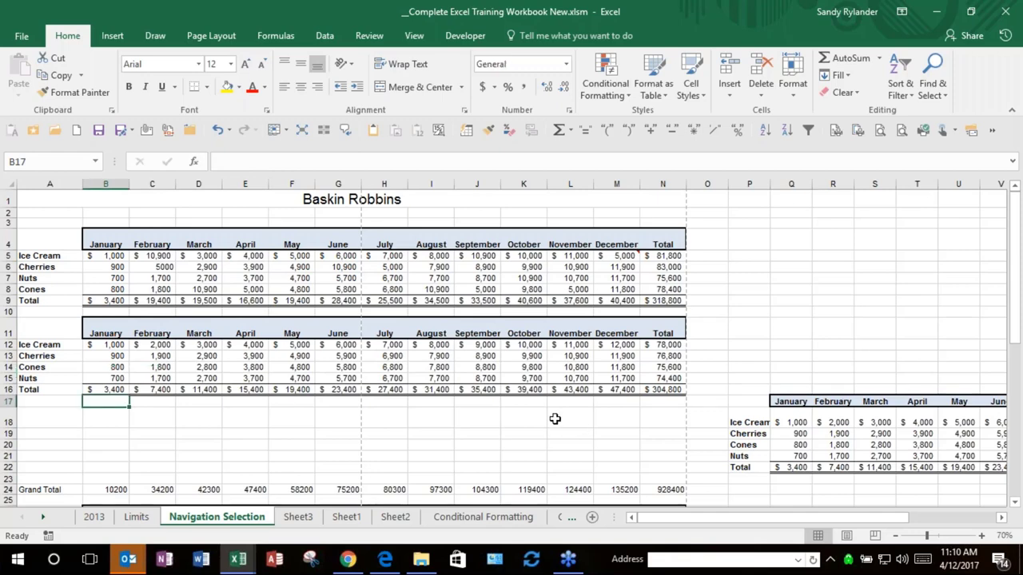
Step: Enter the label Tax in P1 and the rate 0.095 in Q1
click(745, 204)
text(T)
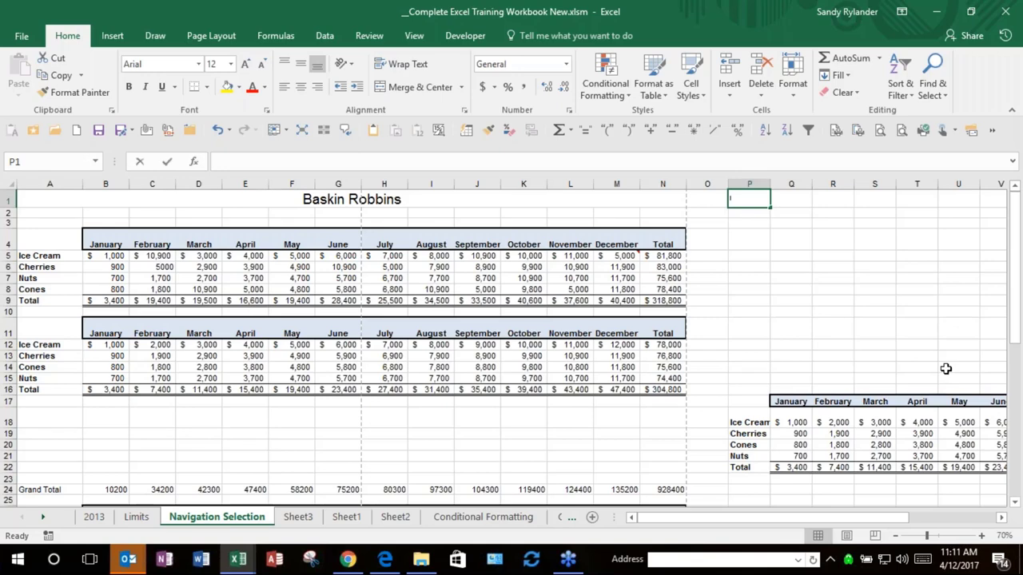
text(ax)
key(Tab)
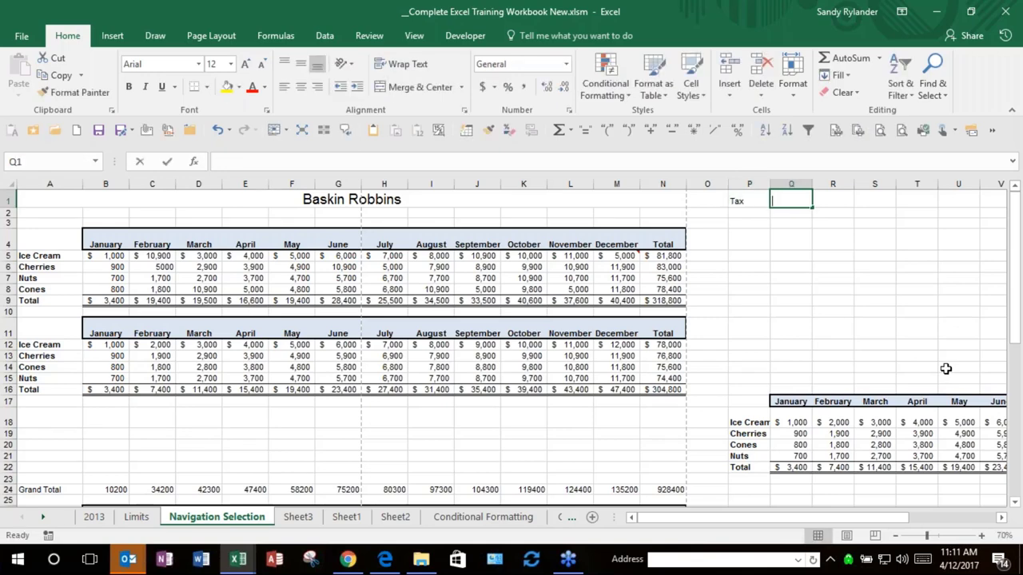
text(.)
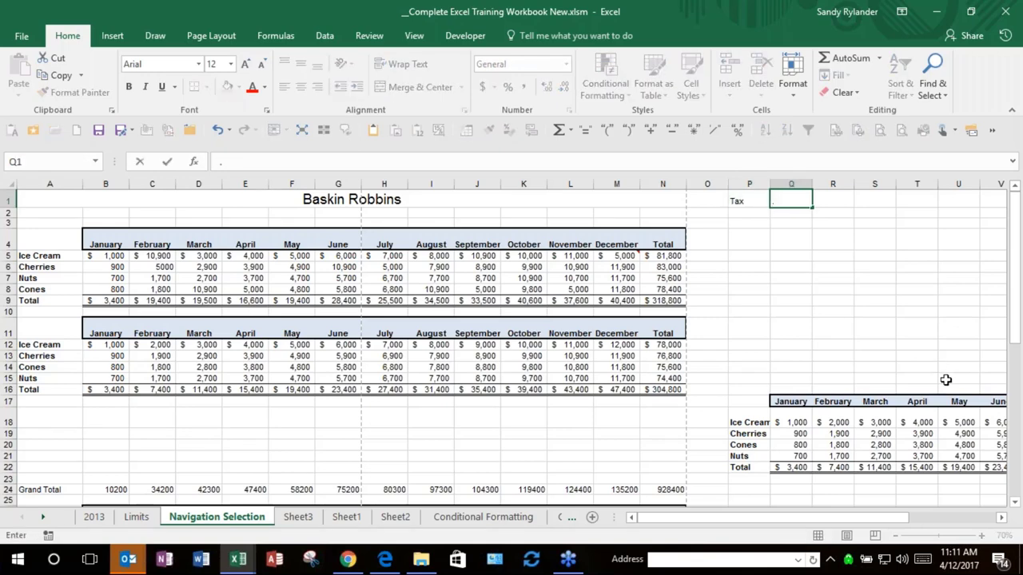
text(095)
key(Return)
Step: Label A17 Tax and enter =B16*$Q$1 in B17 with an absolute rate reference
click(58, 406)
text(Tax)
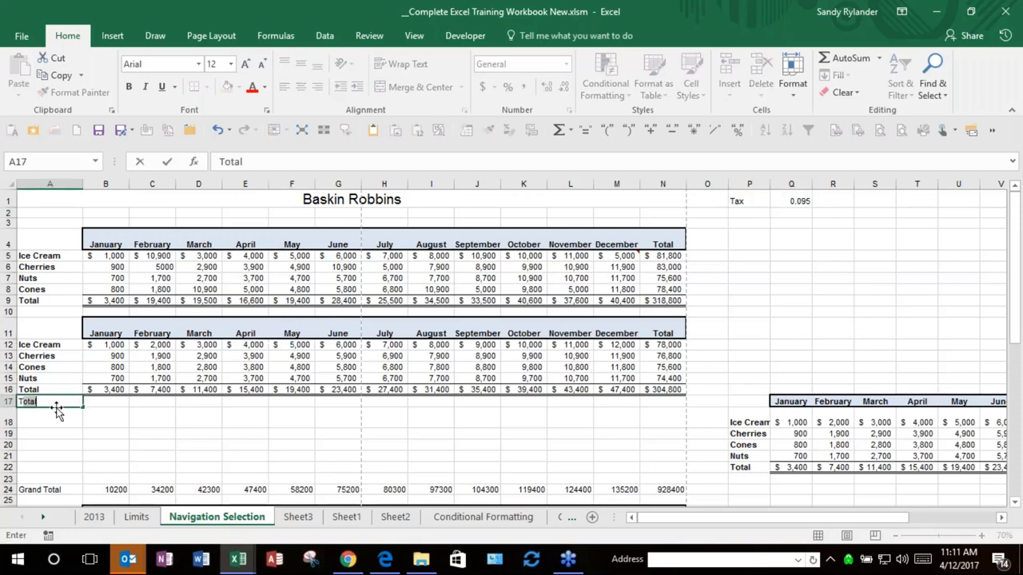
key(Tab)
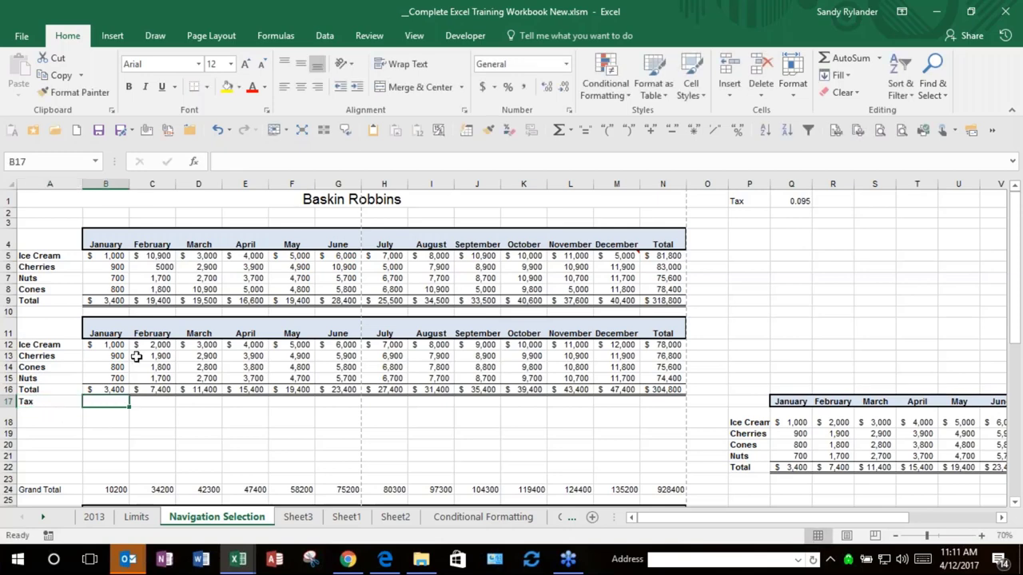
text(=)
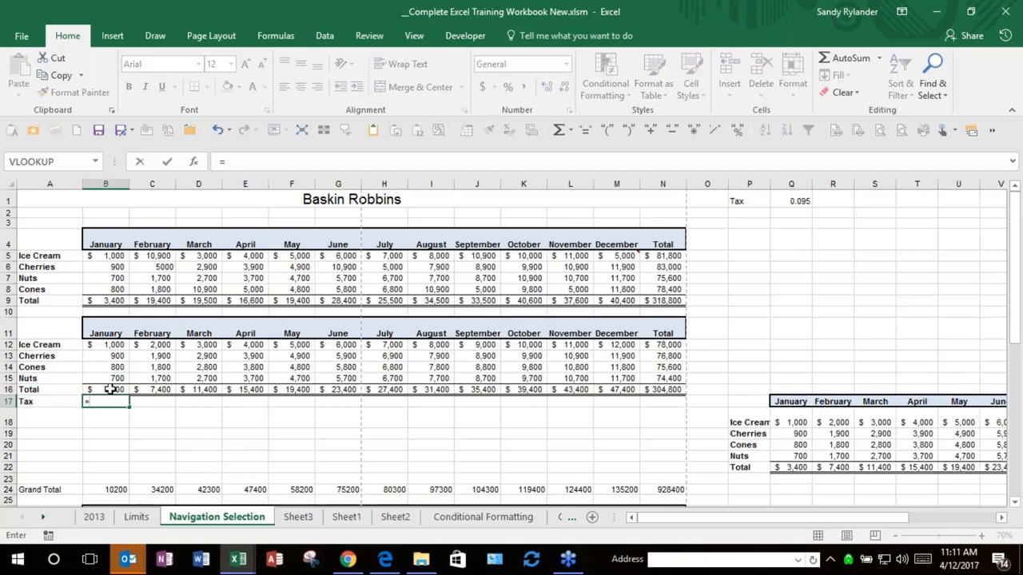
click(110, 389)
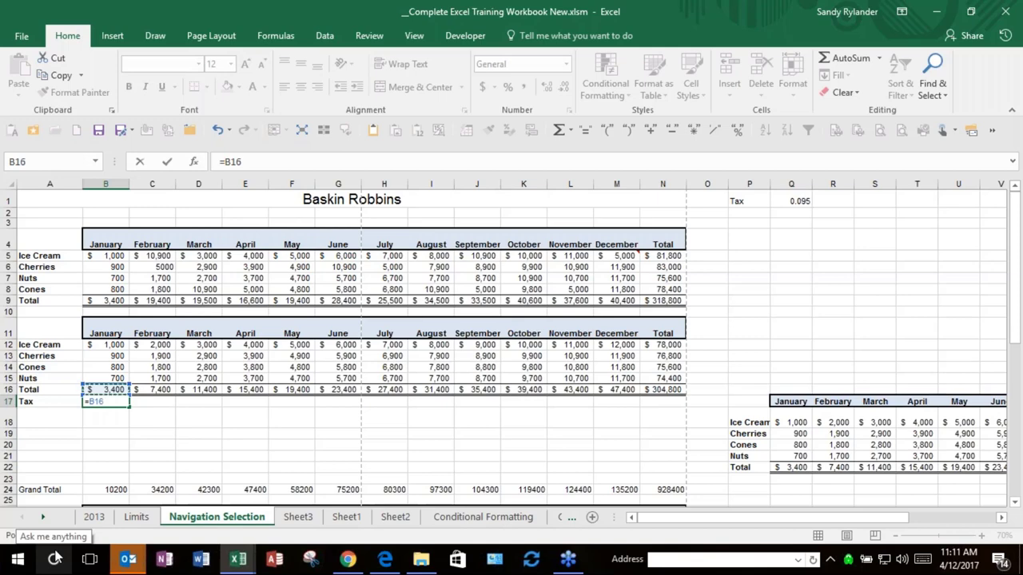
text(*)
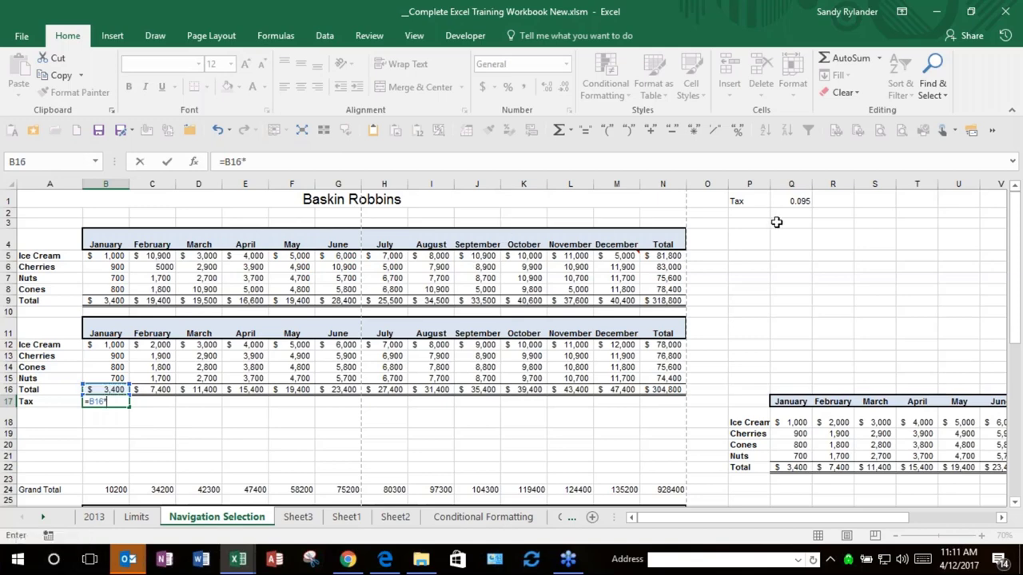
click(787, 200)
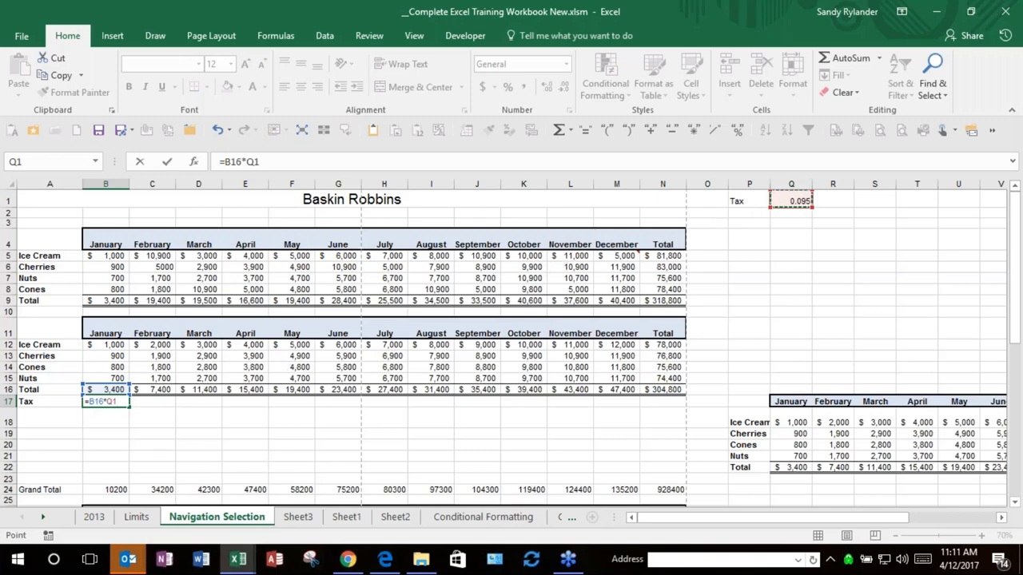
key(F4)
key(Return)
Step: Fill the B17 tax formula across to December in M17
click(116, 401)
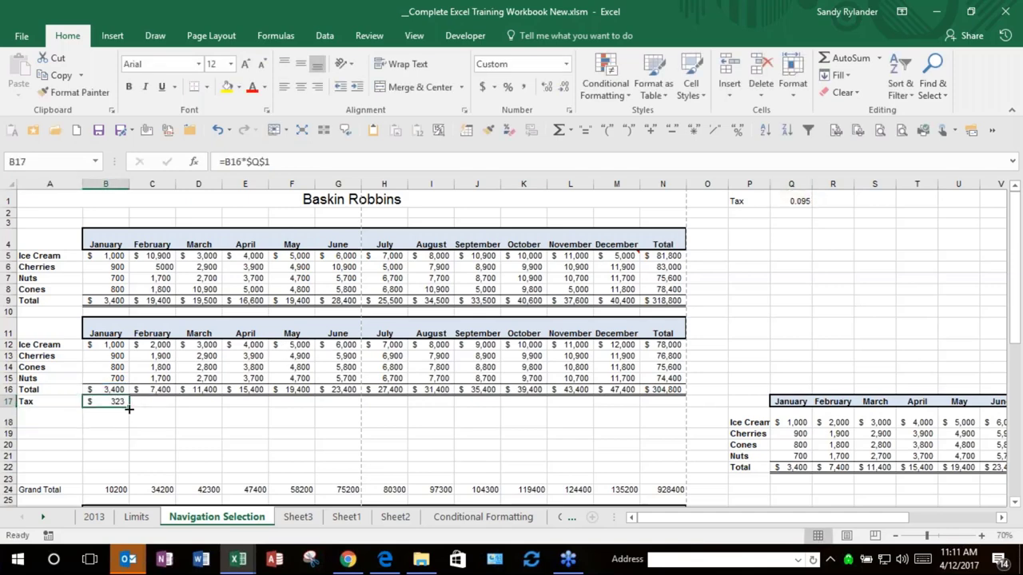
drag(129, 408, 623, 408)
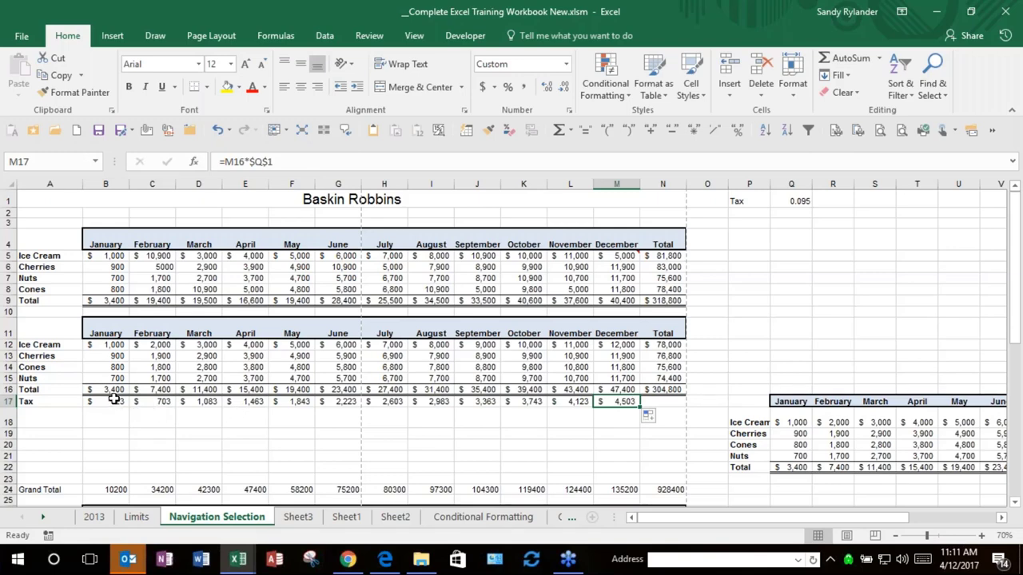
click(746, 203)
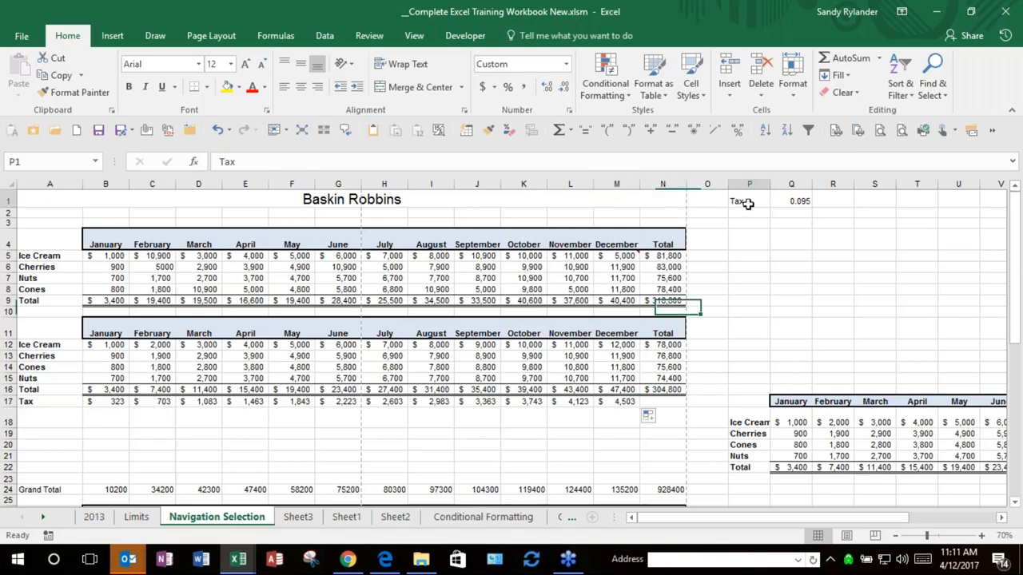
Step: Delete the Tax label and 0.095 rate from P1:Q1
key(shift+Right)
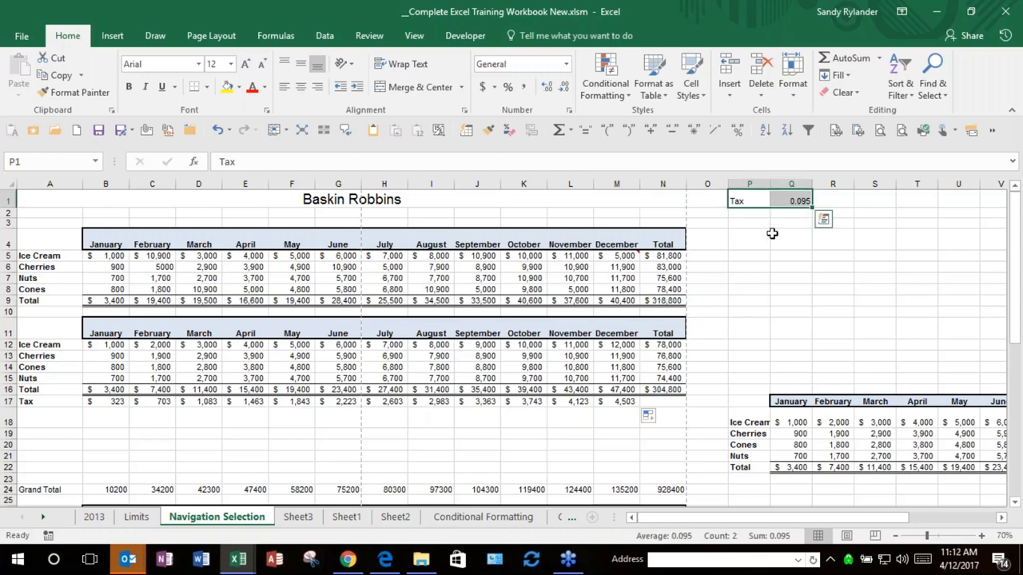
key(Delete)
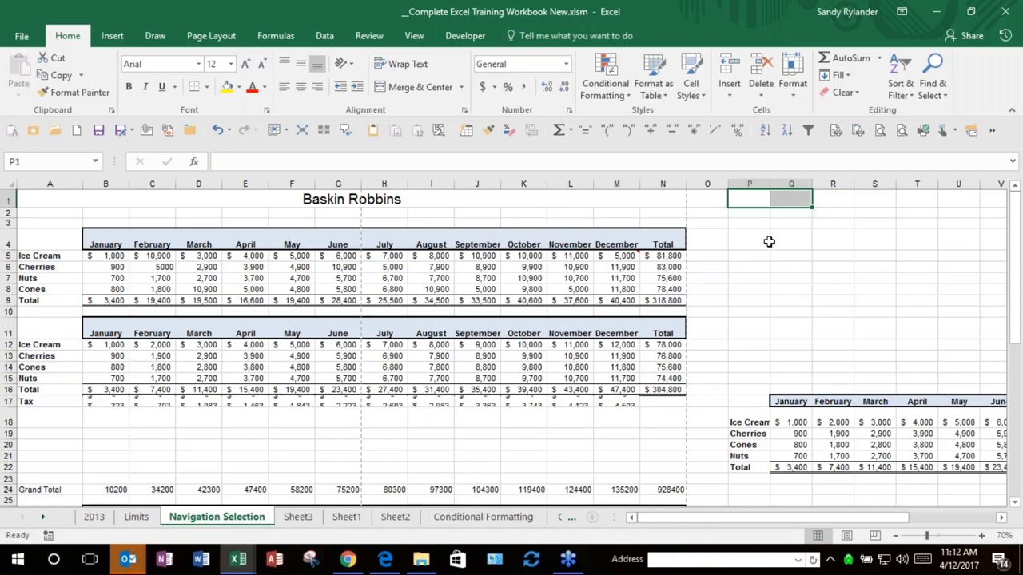
key(ctrl+z)
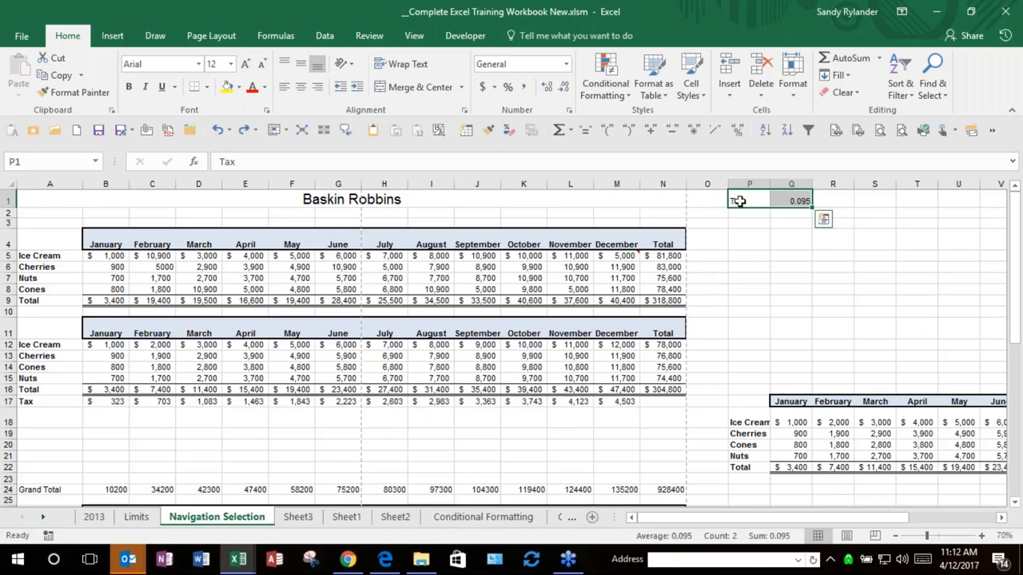
click(118, 402)
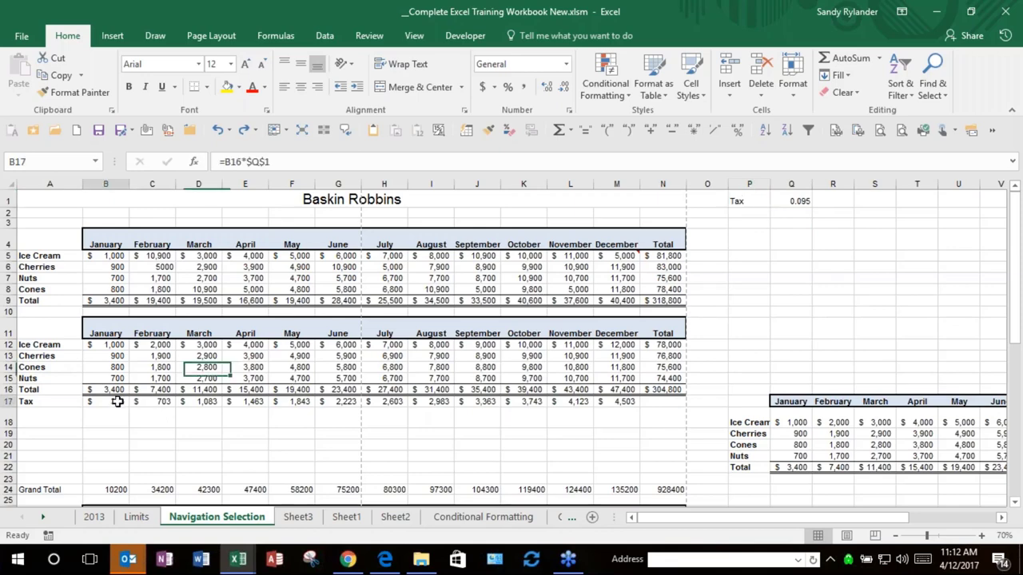
click(747, 203)
drag(747, 203, 788, 203)
key(Delete)
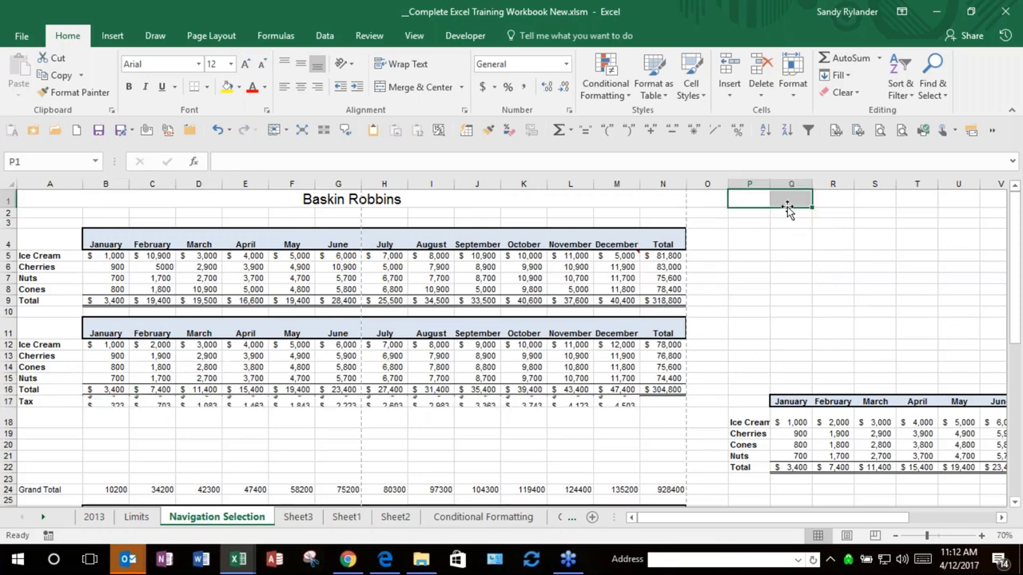
Step: Select the monthly Tax values B17:N17 in row 17 to clear them
drag(104, 397, 663, 402)
click(663, 402)
drag(105, 405, 506, 393)
click(612, 415)
click(663, 401)
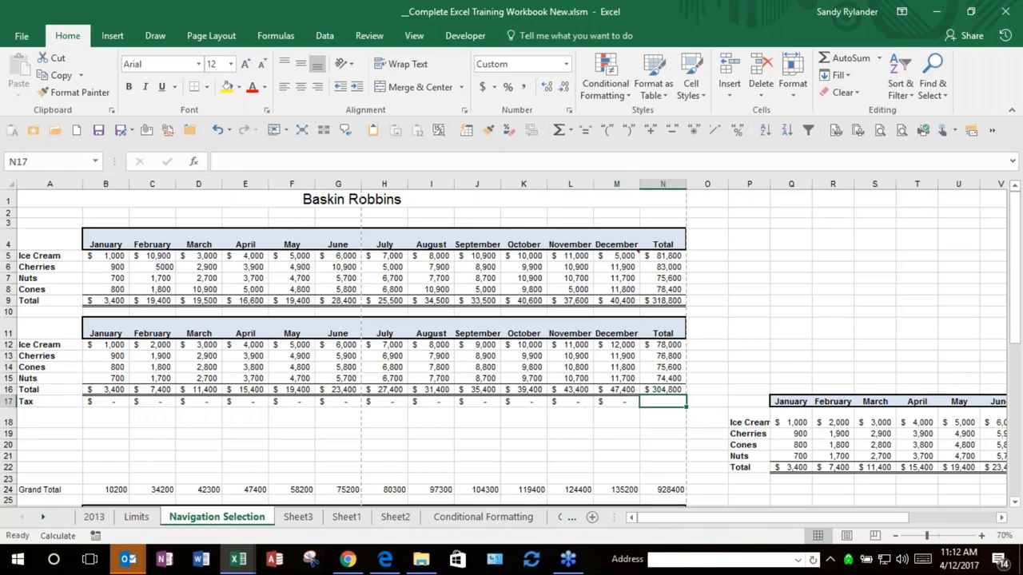
shift+click(107, 402)
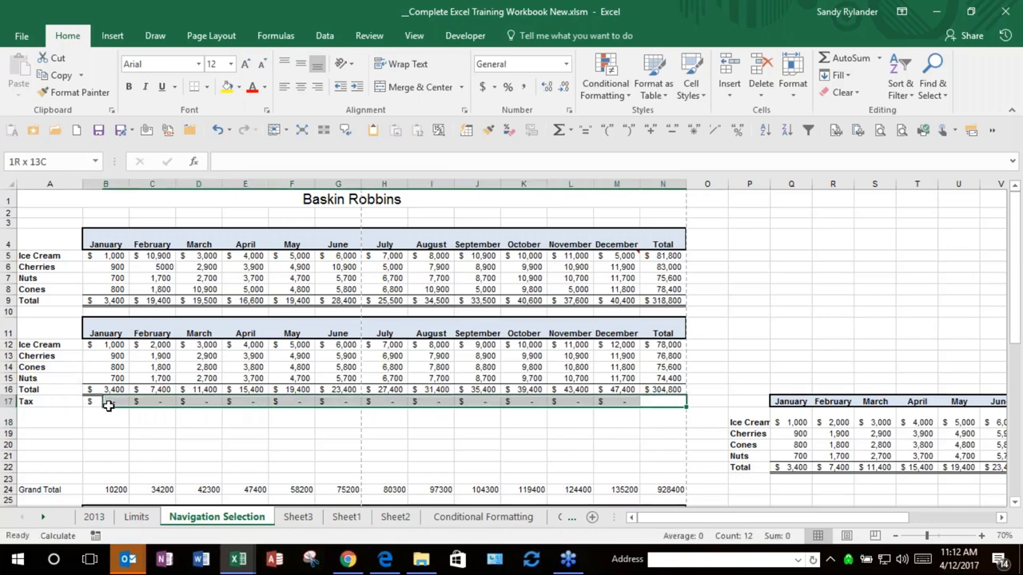
click(167, 428)
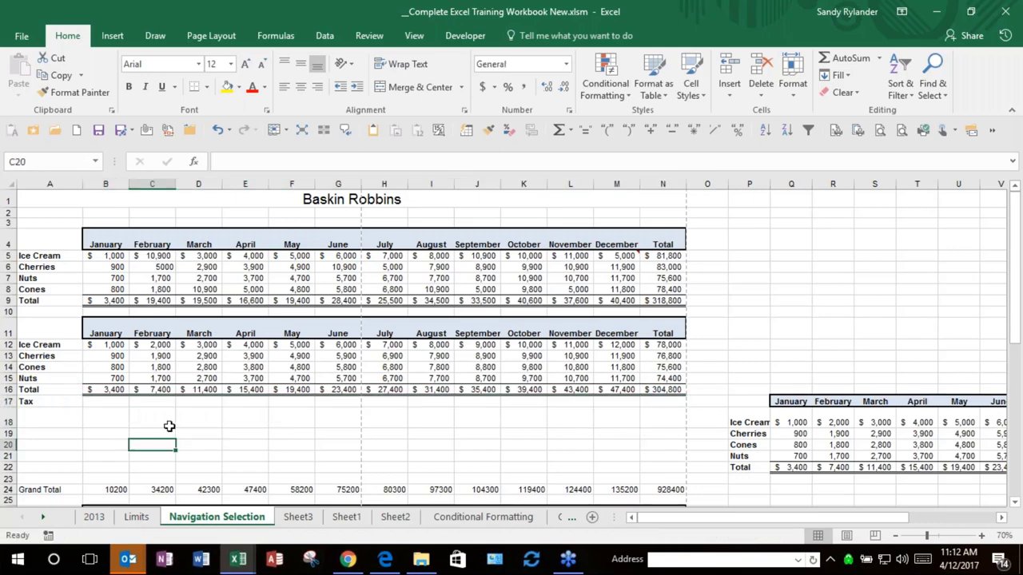
click(110, 402)
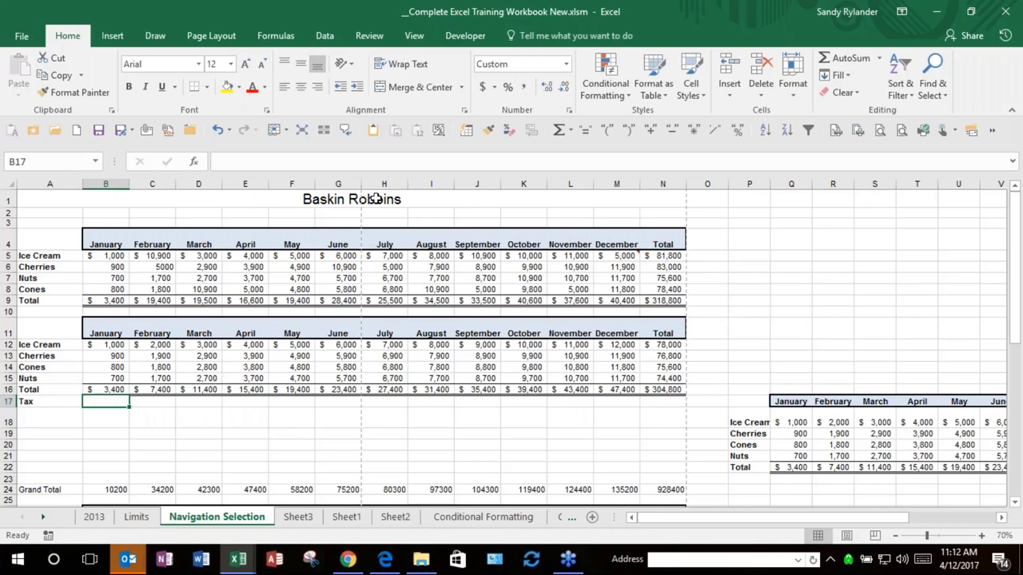
Step: Define a workbook name Tax whose Refers to value is the constant =.095
click(287, 33)
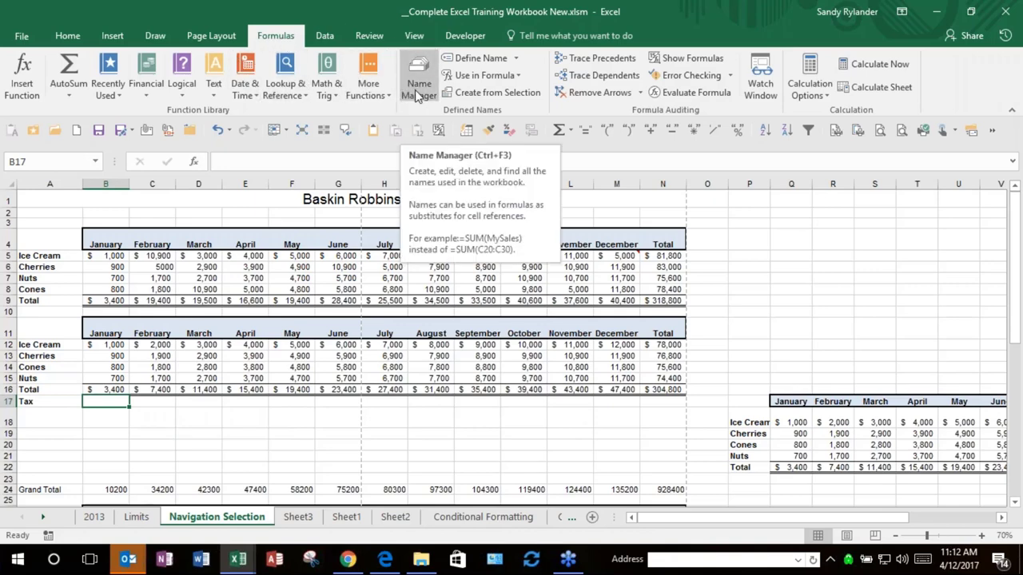
click(502, 62)
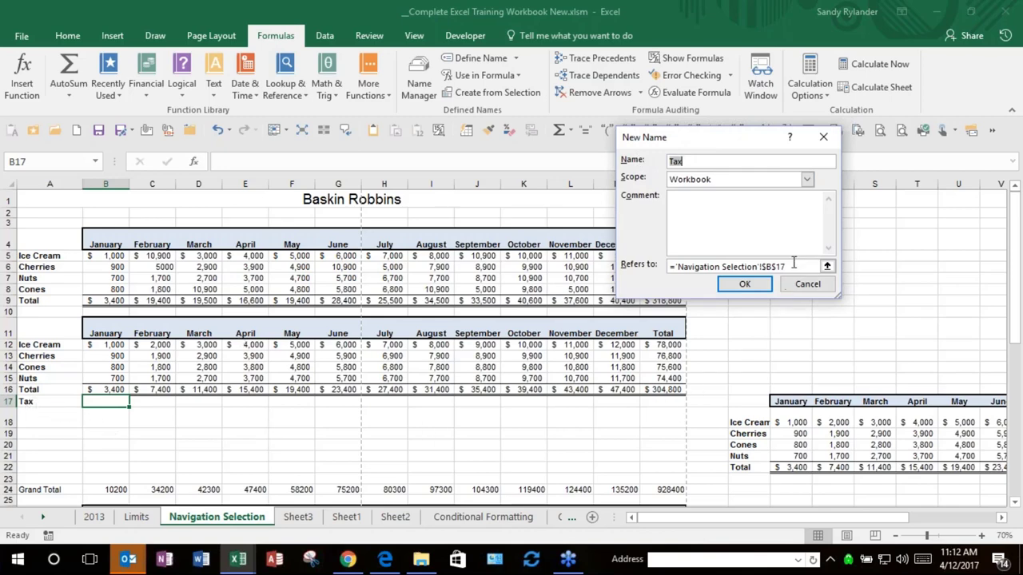
drag(784, 267, 673, 267)
click(675, 267)
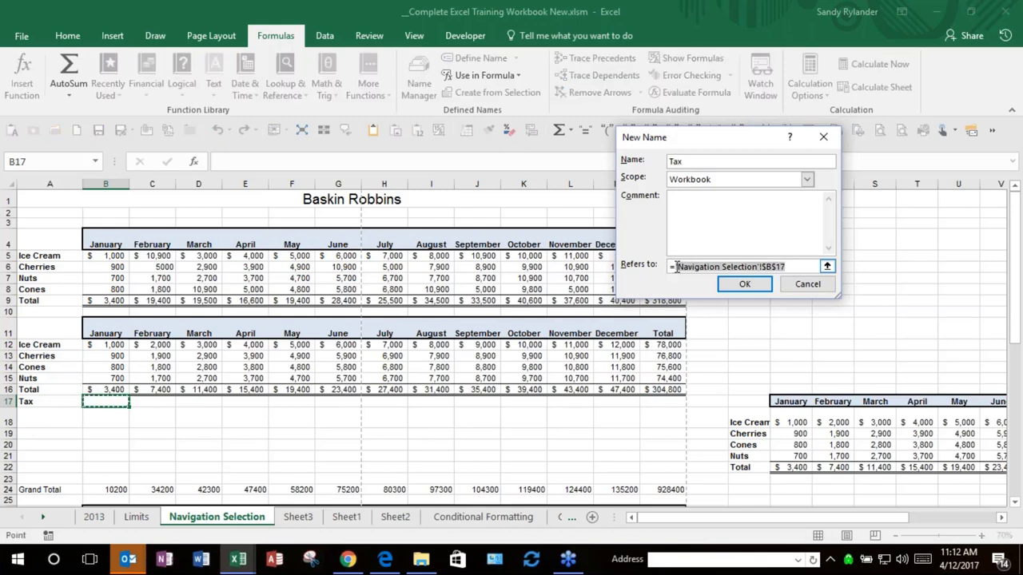
key(shift+End)
key(Delete)
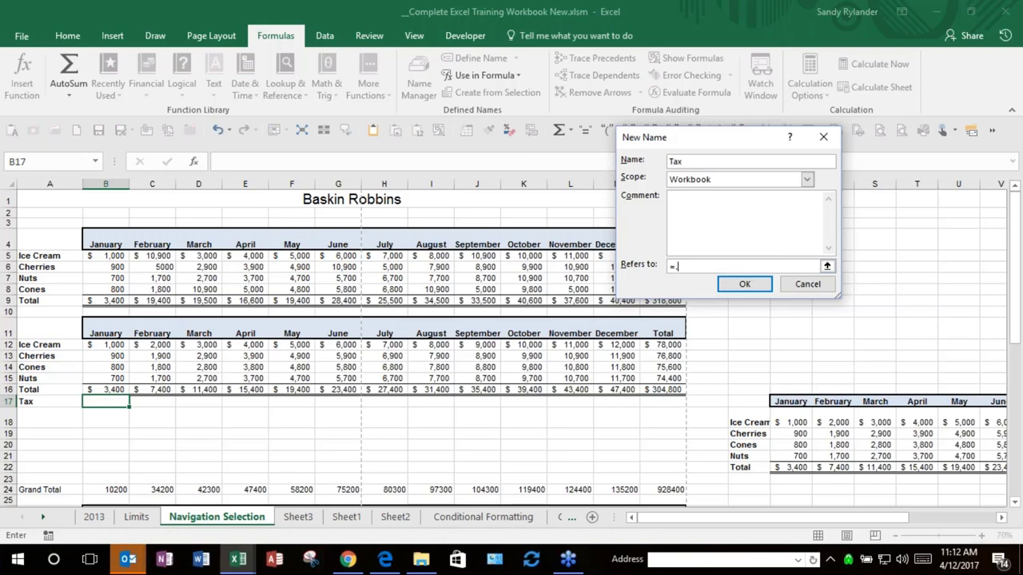
text(.095)
click(743, 285)
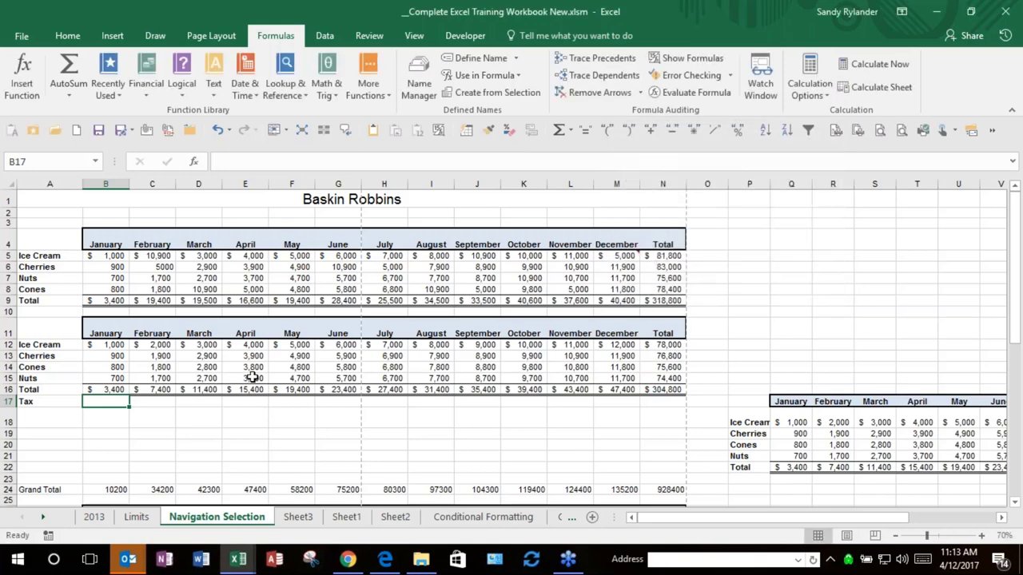
Step: Enter =B16*Tax in B17 and fill it across to M17
key(F2)
text(=)
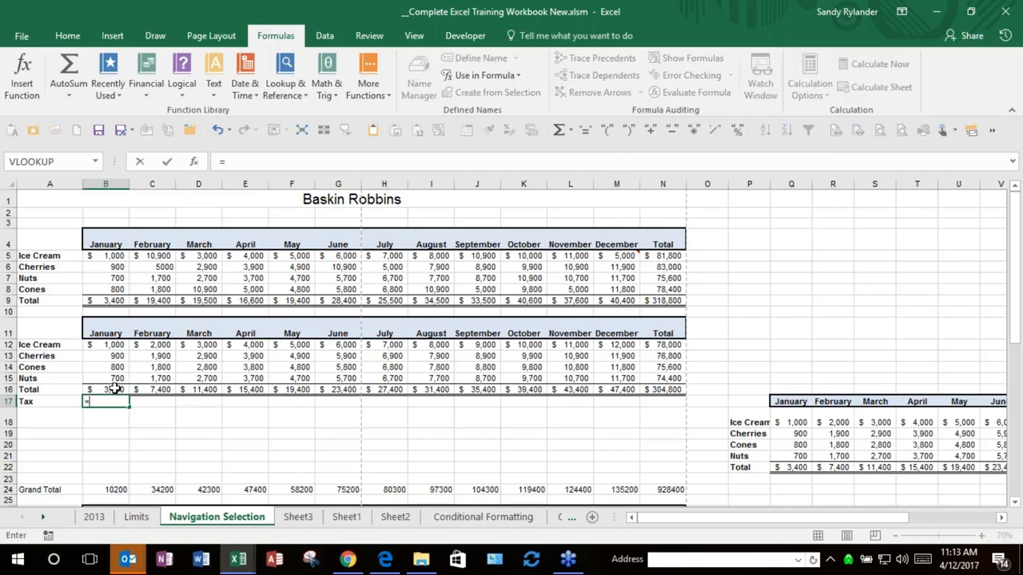
click(116, 389)
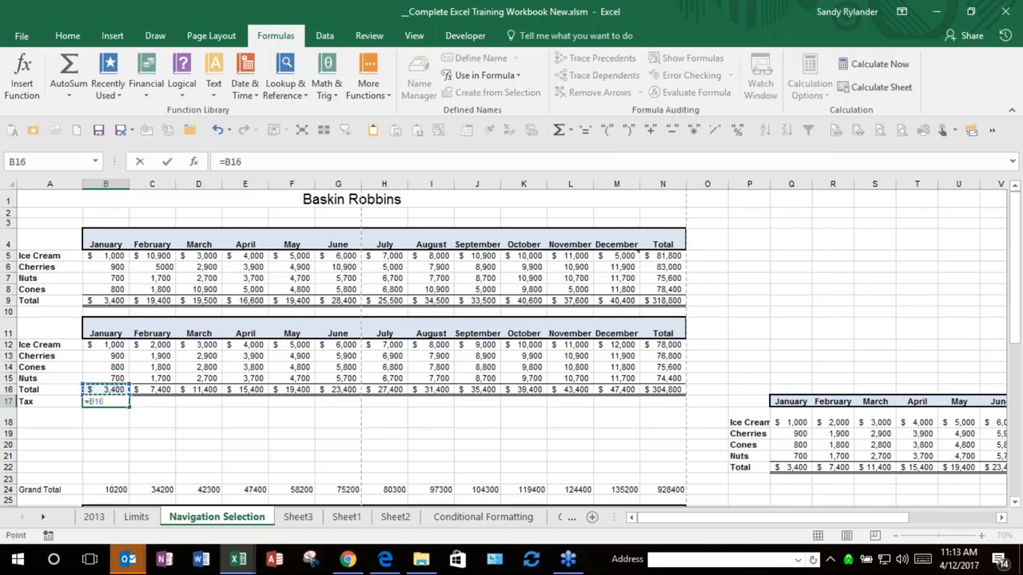
text(*t)
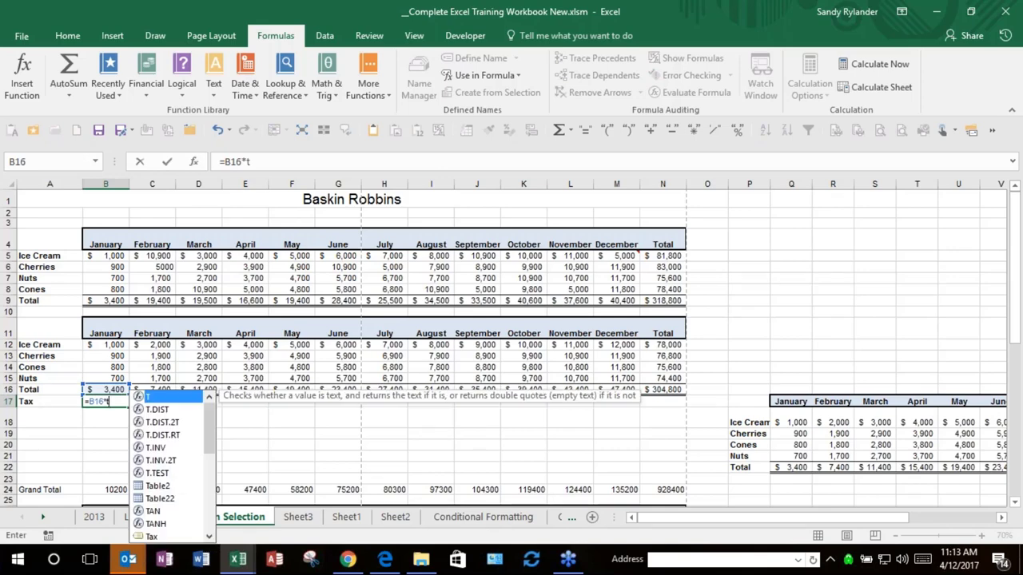
text(a)
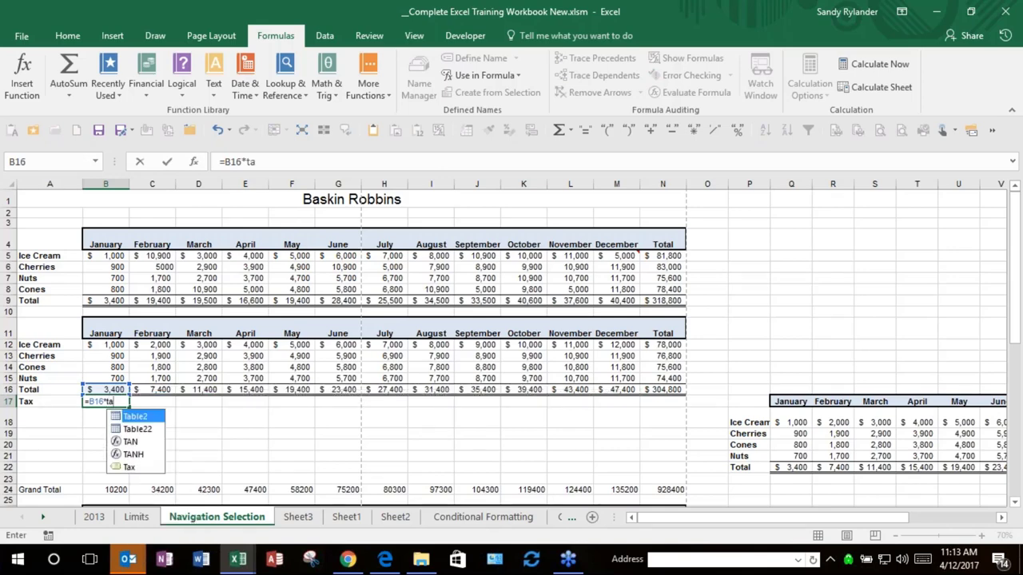
click(130, 468)
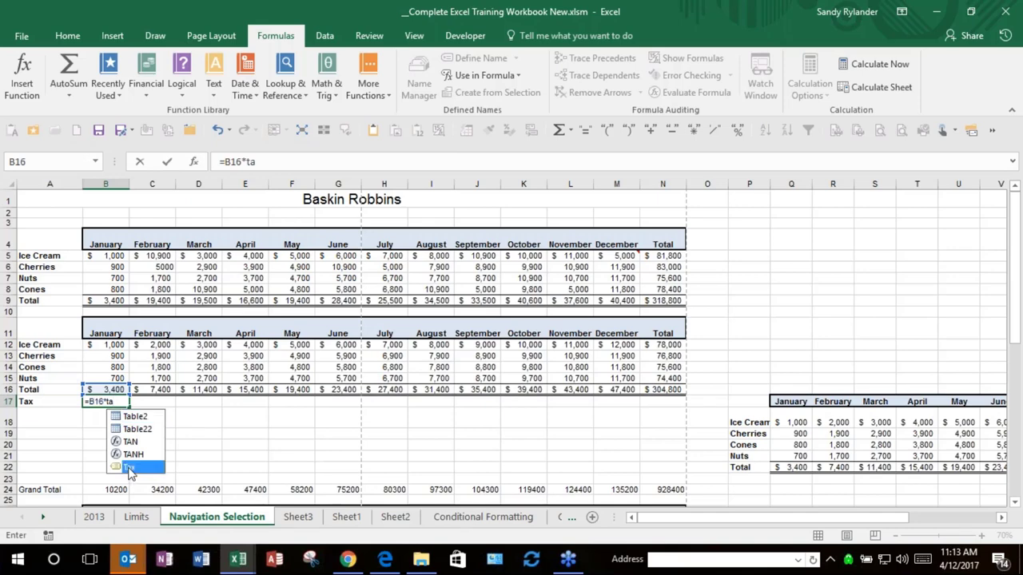
key(Tab)
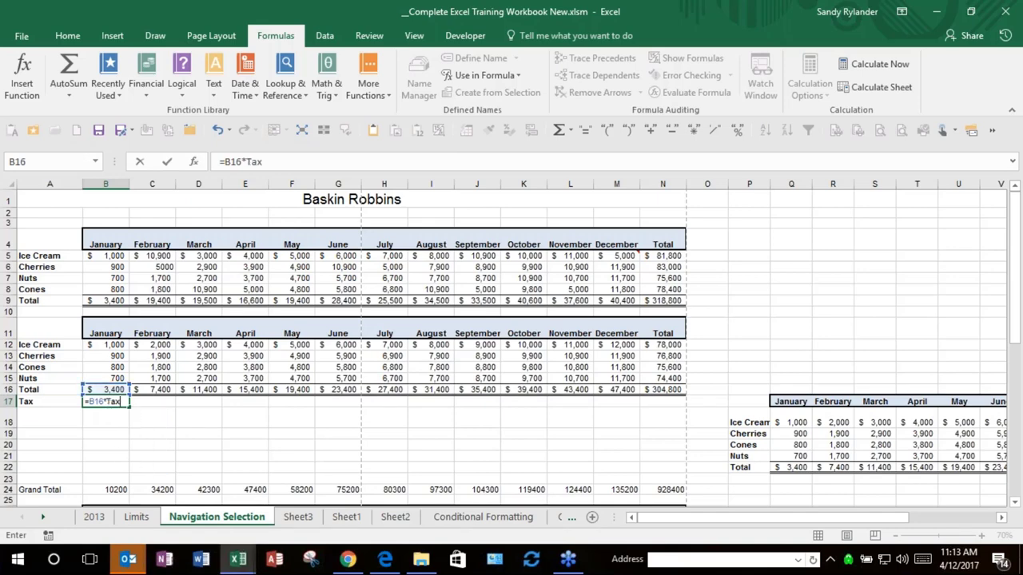
key(Return)
drag(129, 407, 635, 409)
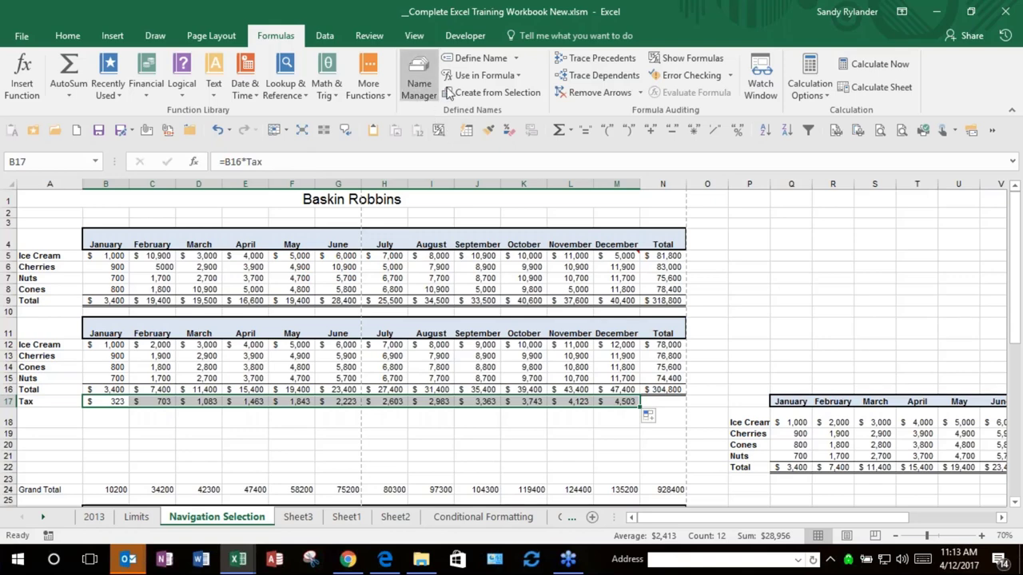
Step: In Name Manager, change the Tax name's value from 0.095 to 0.01
click(409, 89)
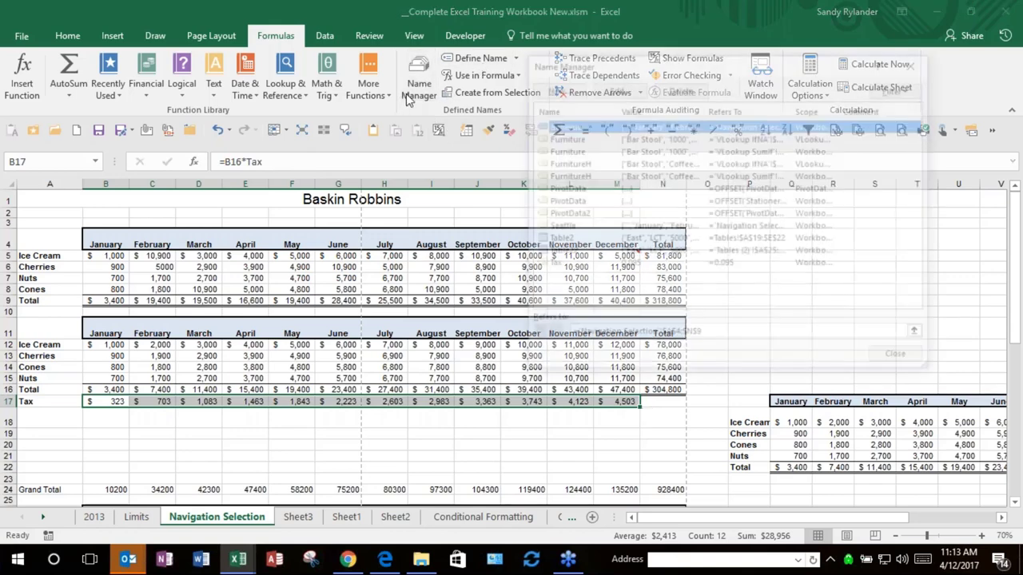
click(628, 265)
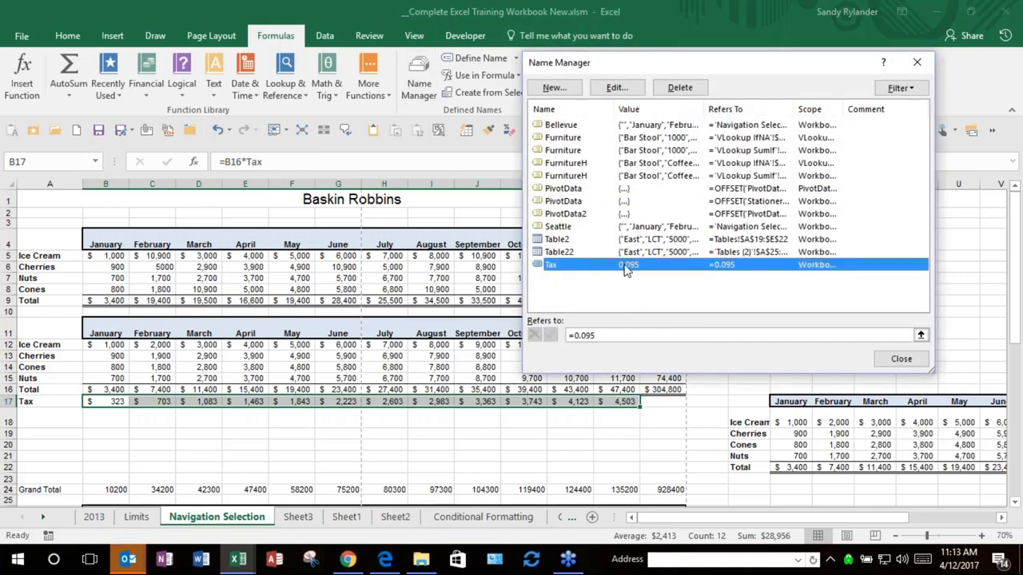
click(592, 335)
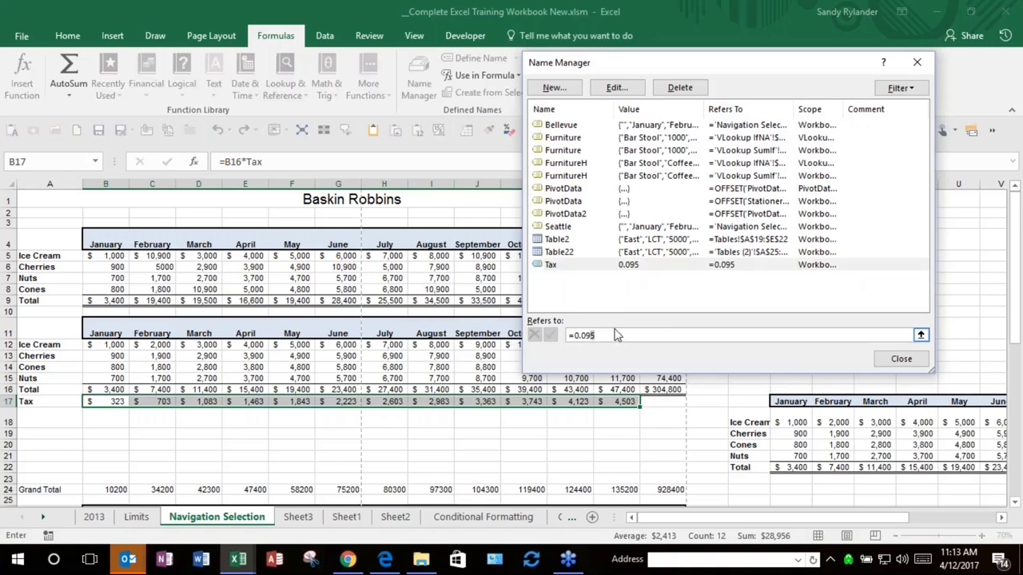
key(BackSpace)
key(BackSpace)
click(550, 334)
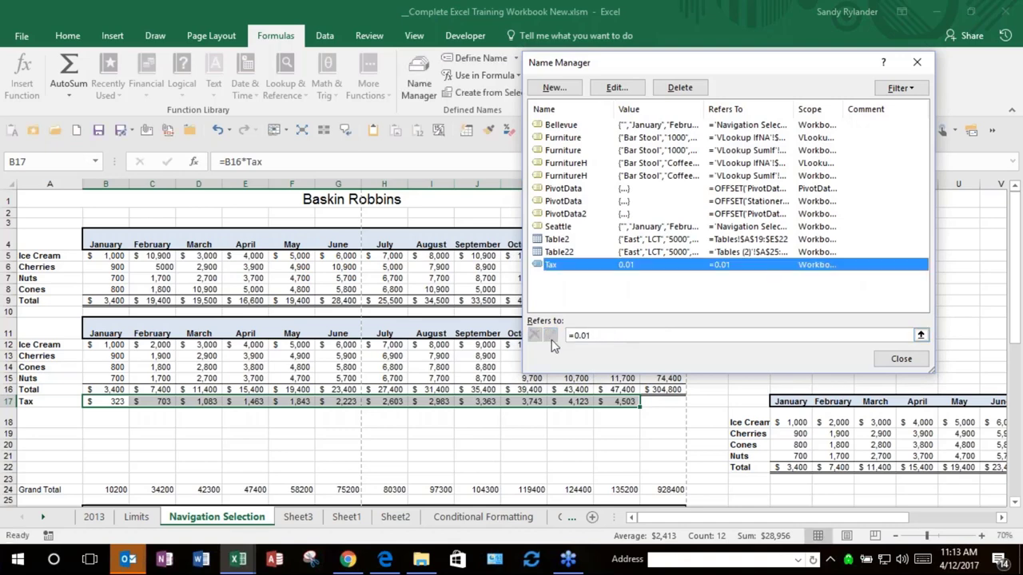
click(899, 359)
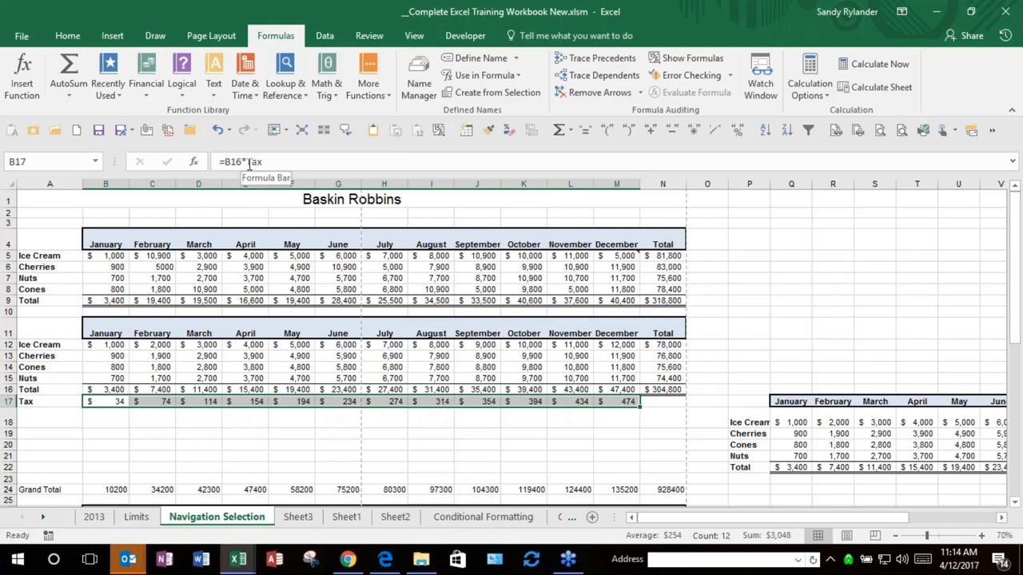
click(136, 265)
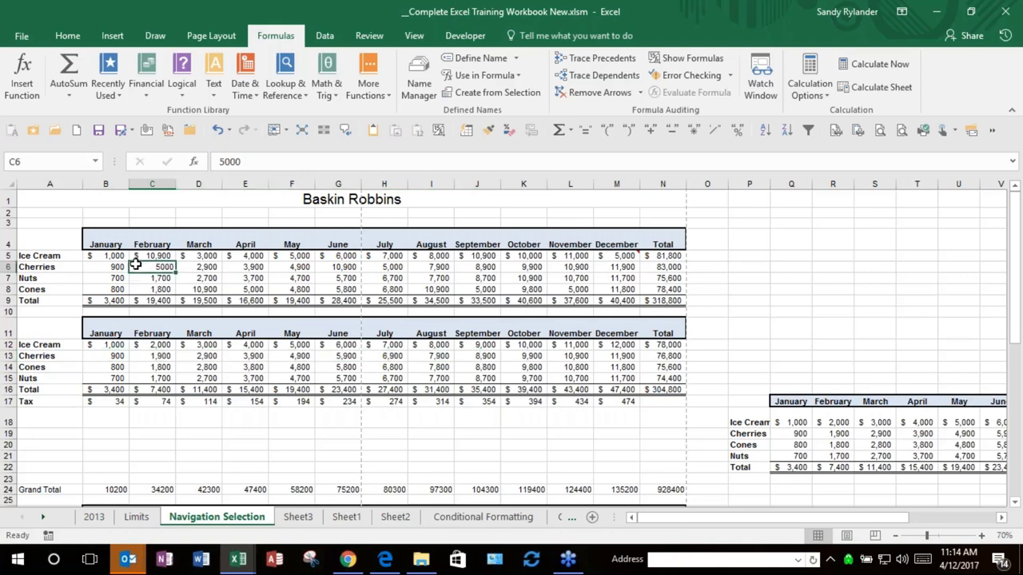
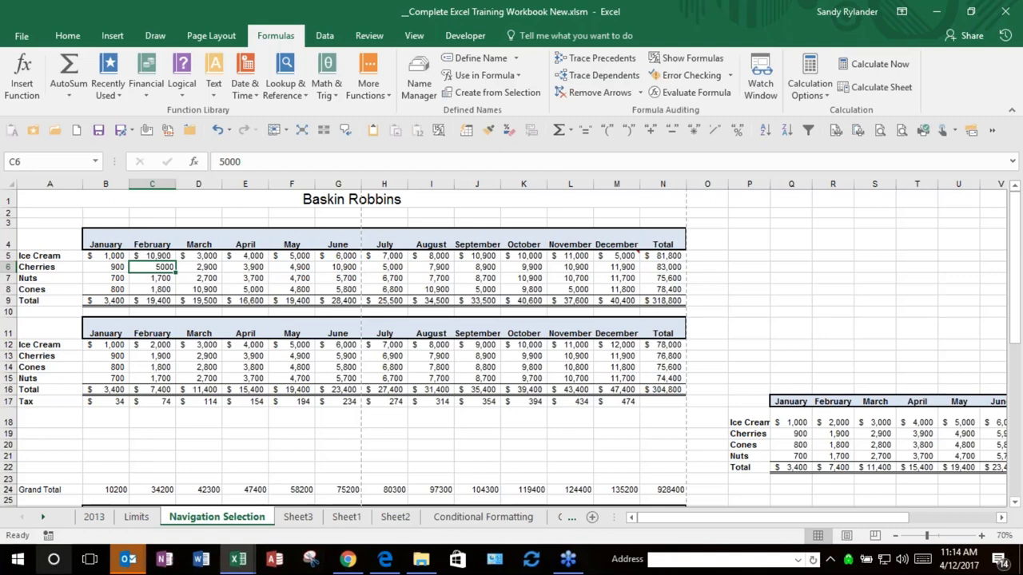
Step: Pick Data Subtotals from the workbook's full Activate sheet list
right_click(44, 518)
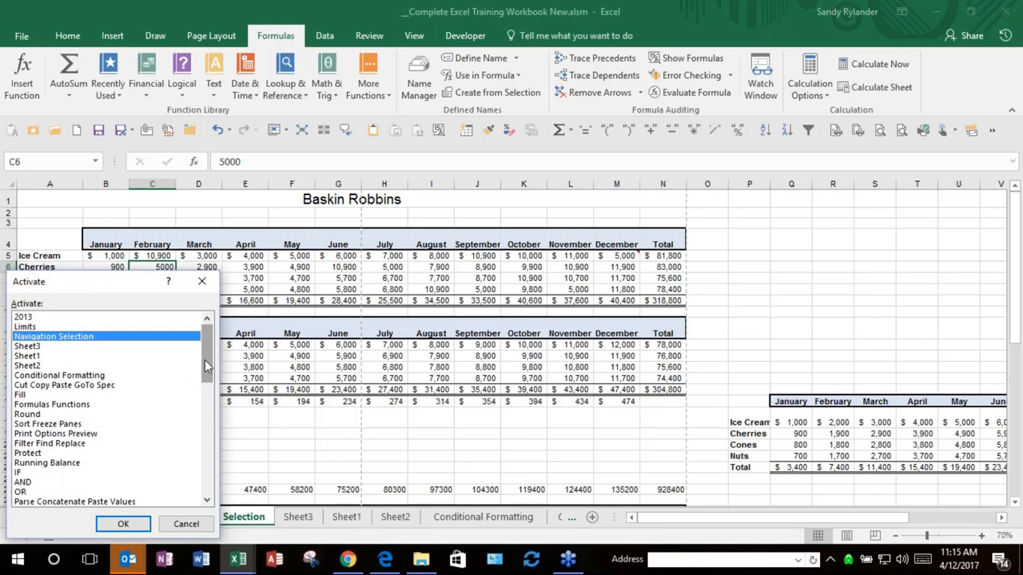
drag(205, 359, 201, 457)
click(199, 454)
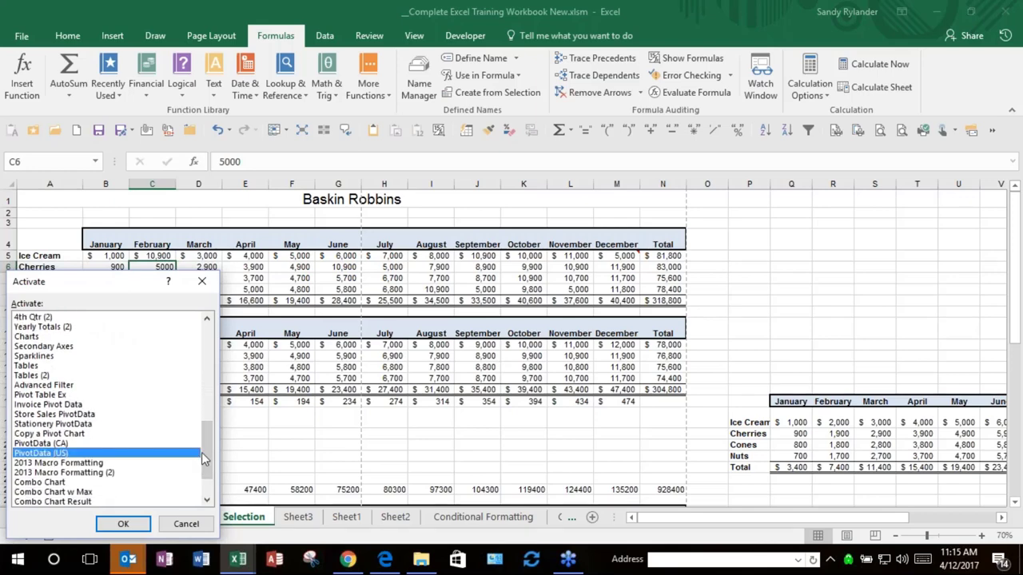
drag(212, 444, 214, 392)
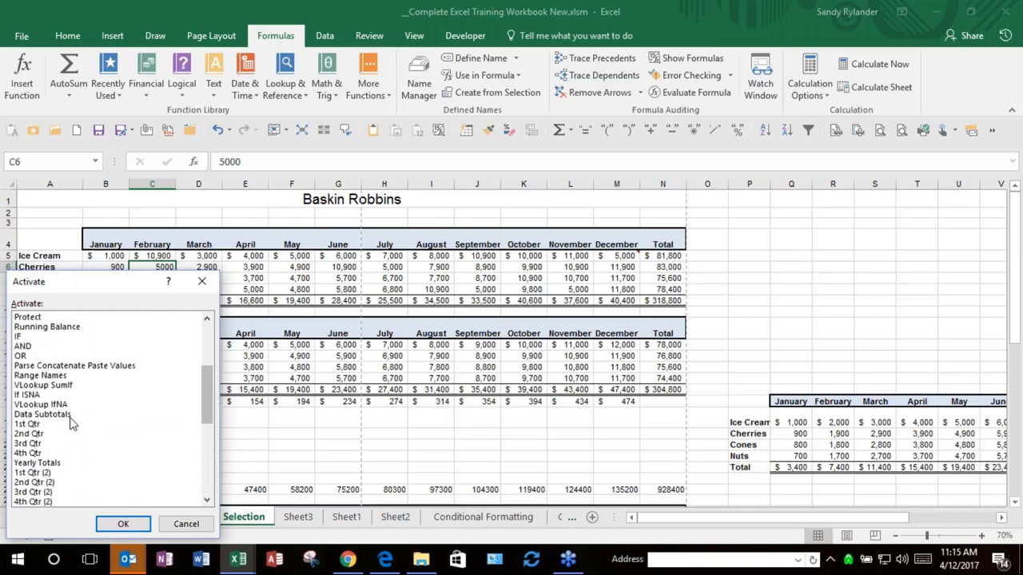
double_click(70, 416)
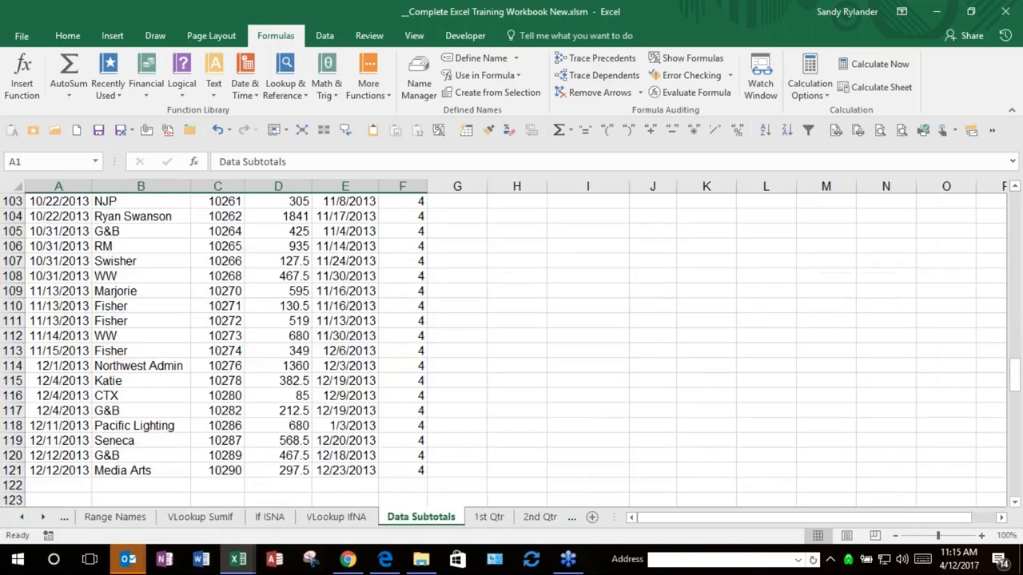
Step: Scroll to the top of the invoice table and select cell B5 in the Account Name column
scroll(224, 368, up, 20)
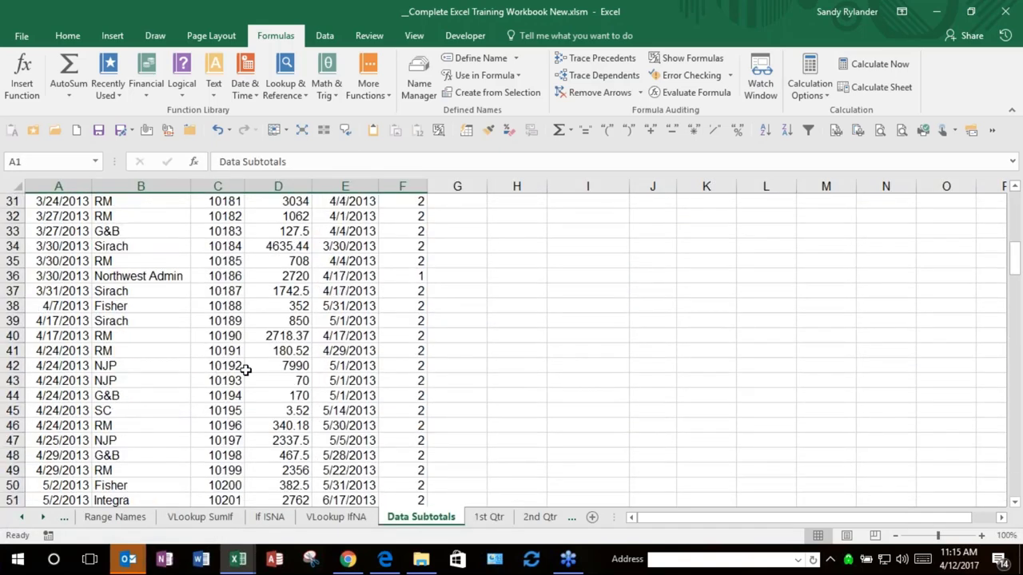
scroll(245, 370, up, 10)
click(140, 316)
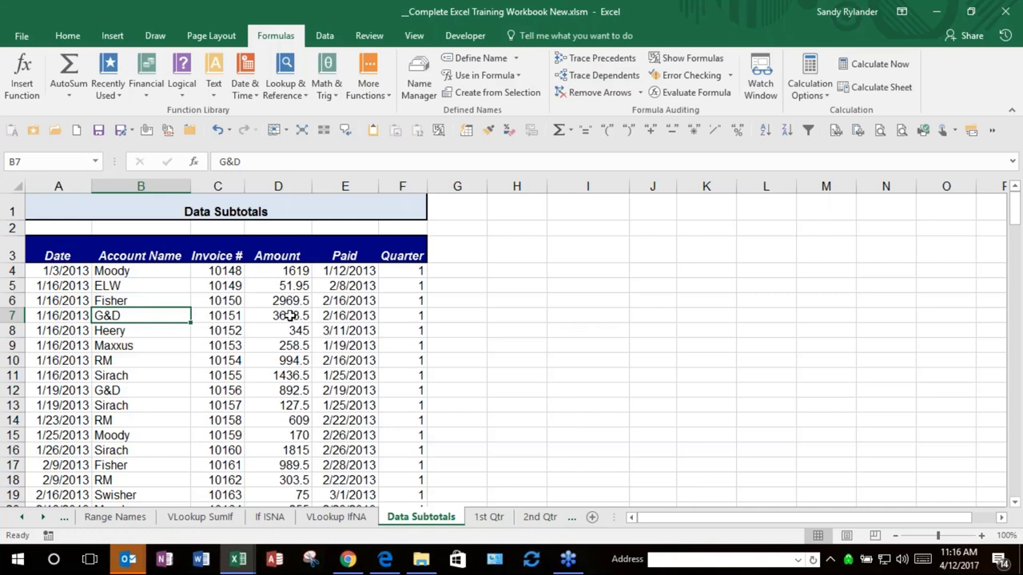
click(153, 282)
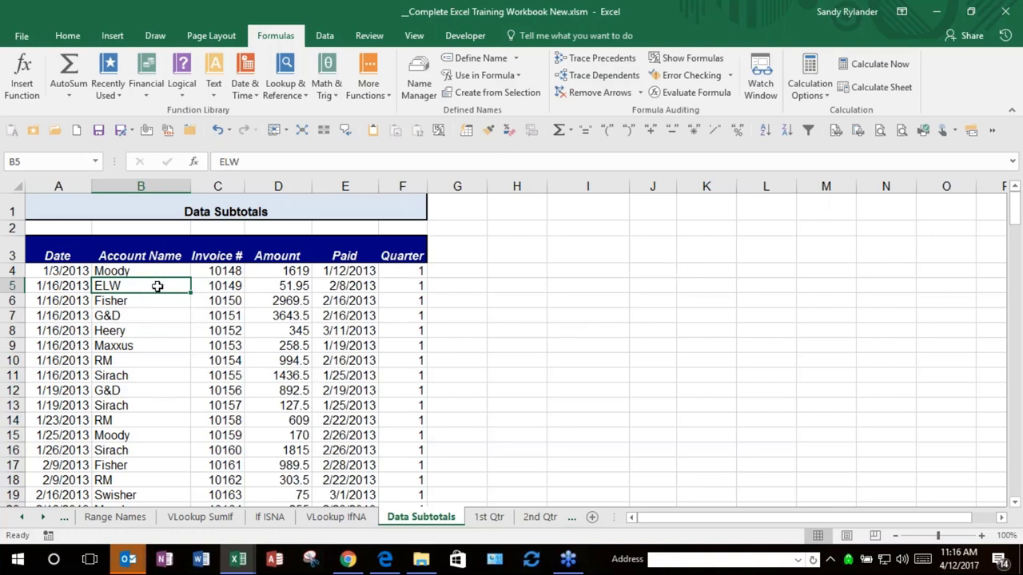
Step: Sort A to Z by Account Name, then add Sum subtotals of Amount at each account change
click(765, 132)
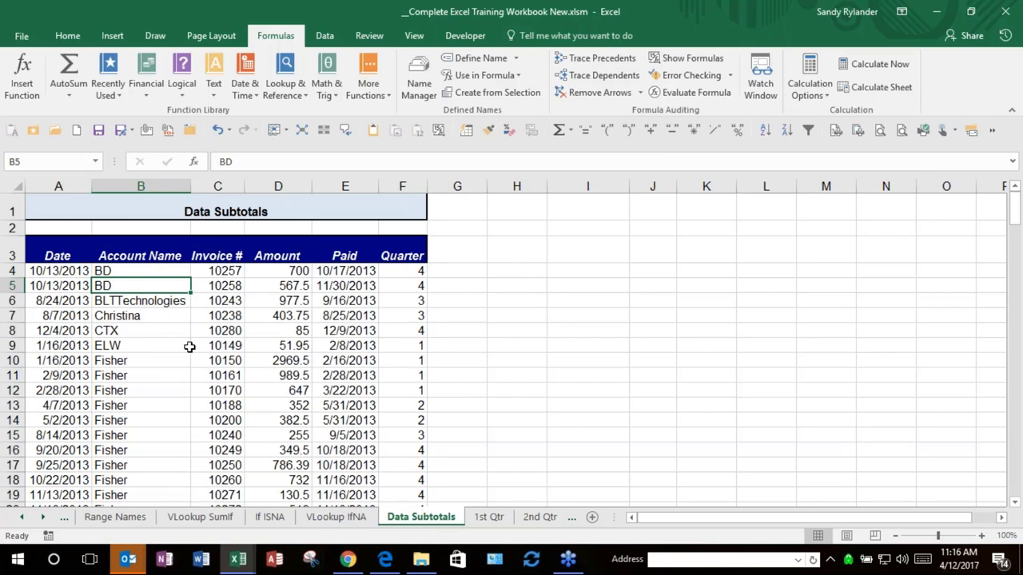
click(326, 37)
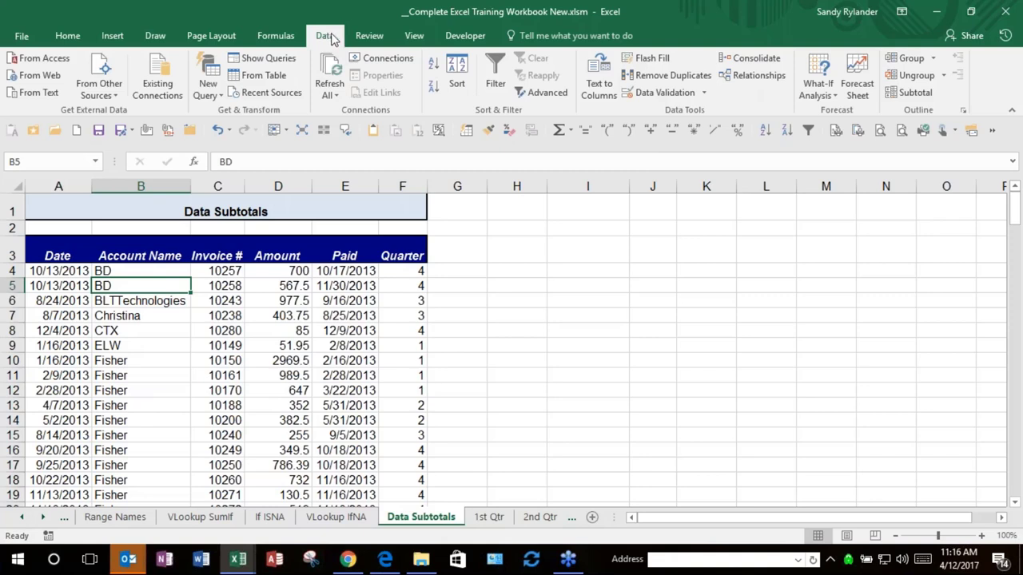
click(906, 93)
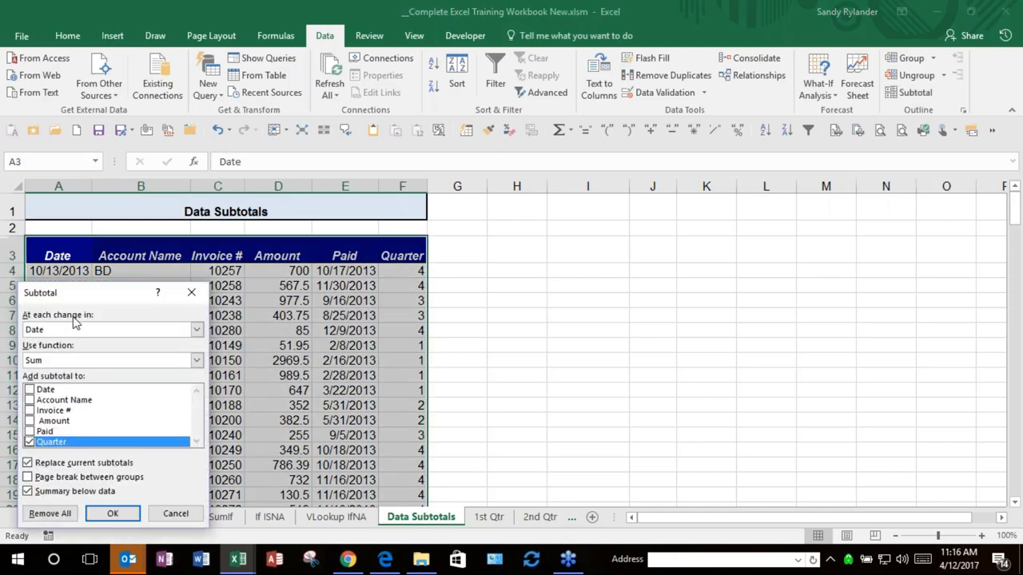
click(71, 331)
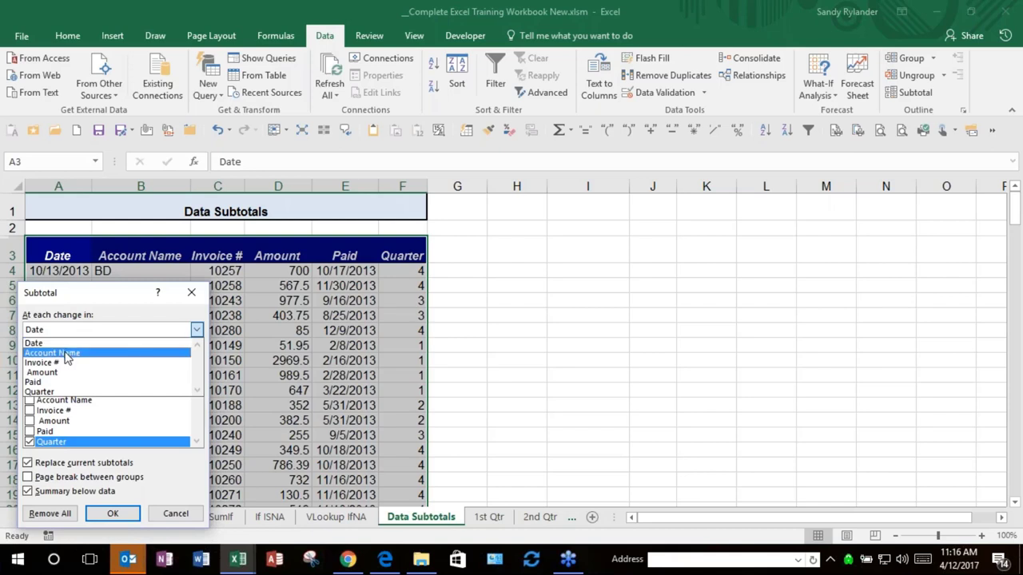
click(70, 353)
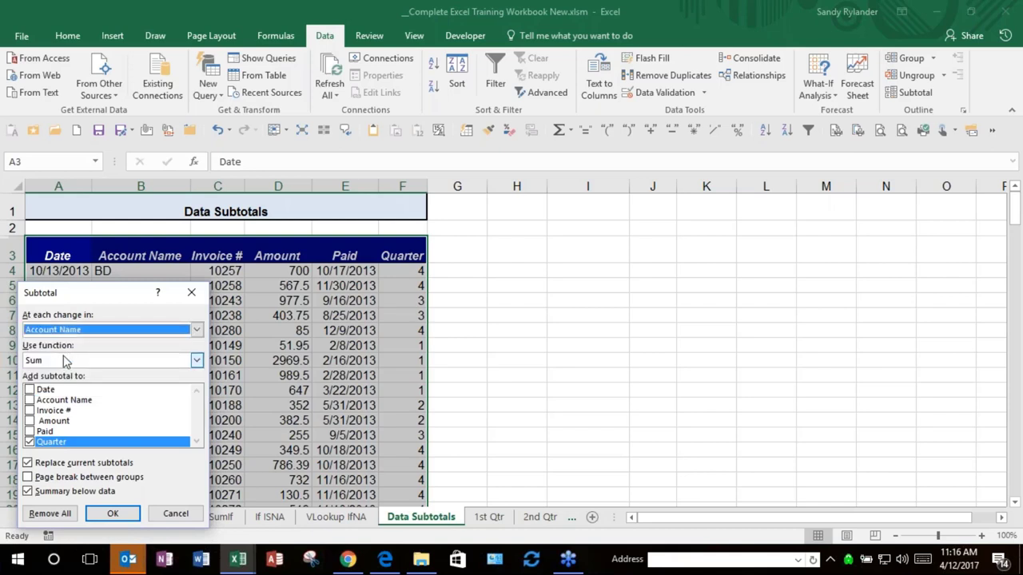
click(92, 363)
click(92, 367)
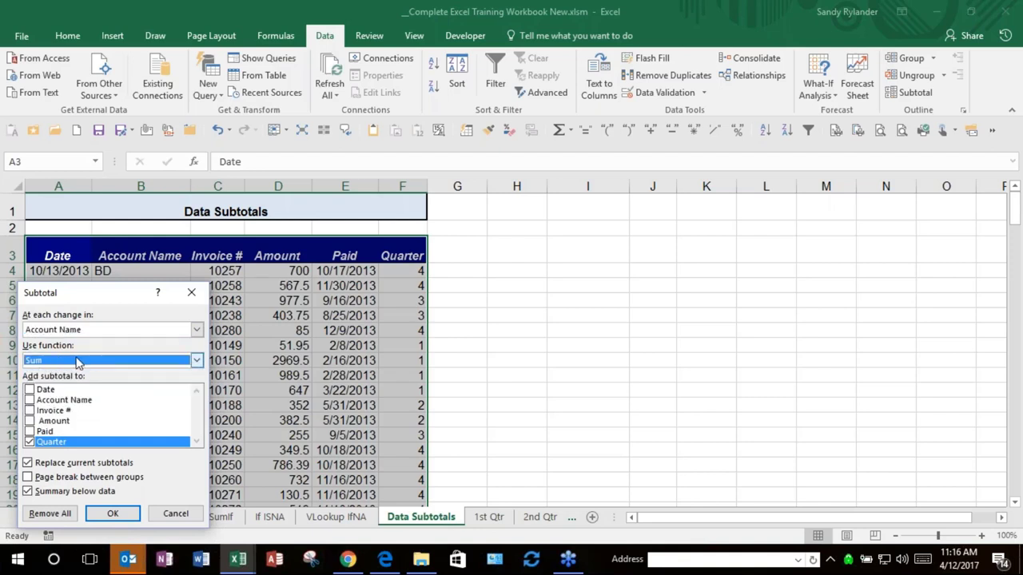
click(30, 442)
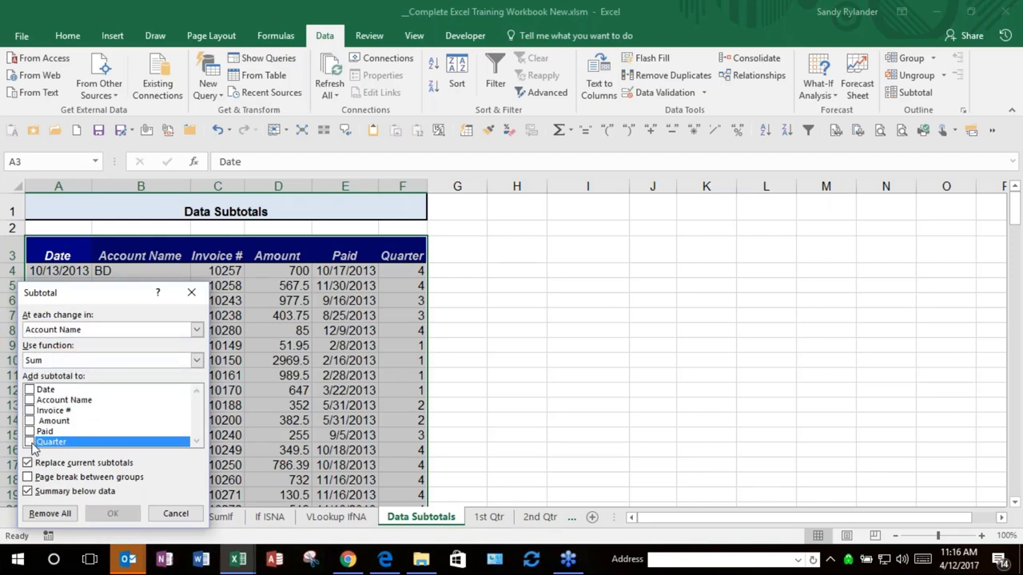
click(29, 421)
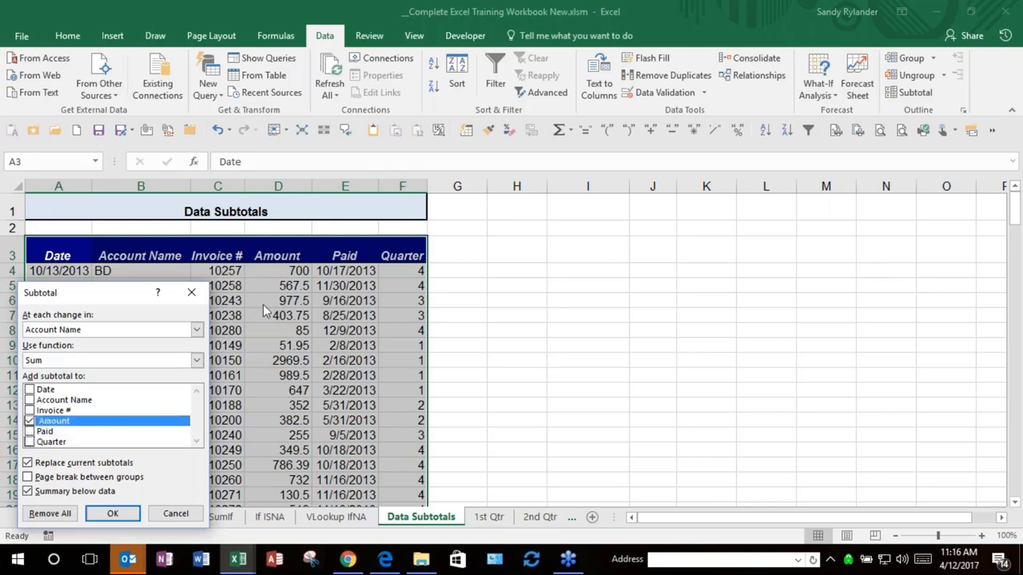
click(103, 515)
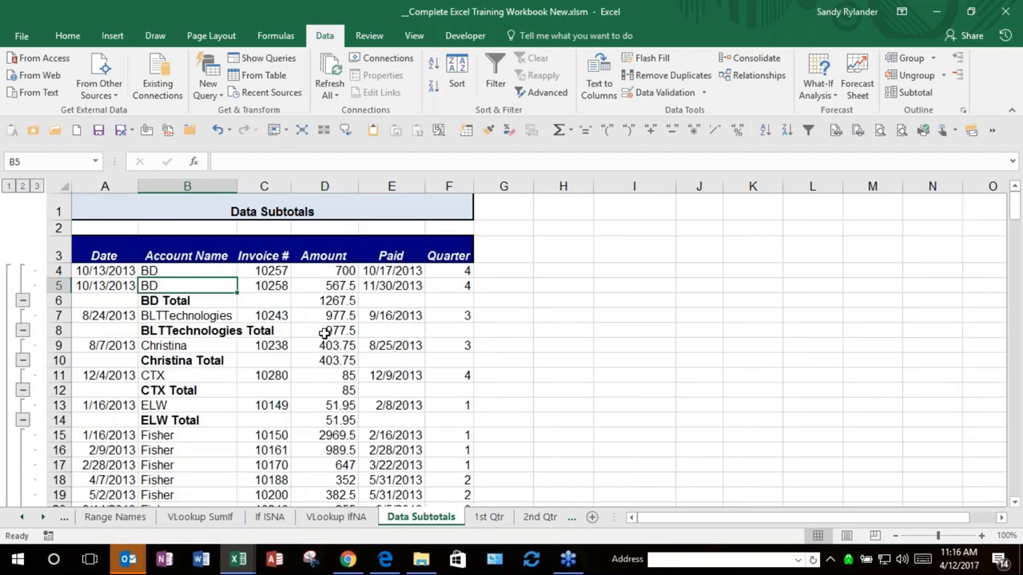
scroll(324, 340, down, 2)
scroll(323, 358, down, 3)
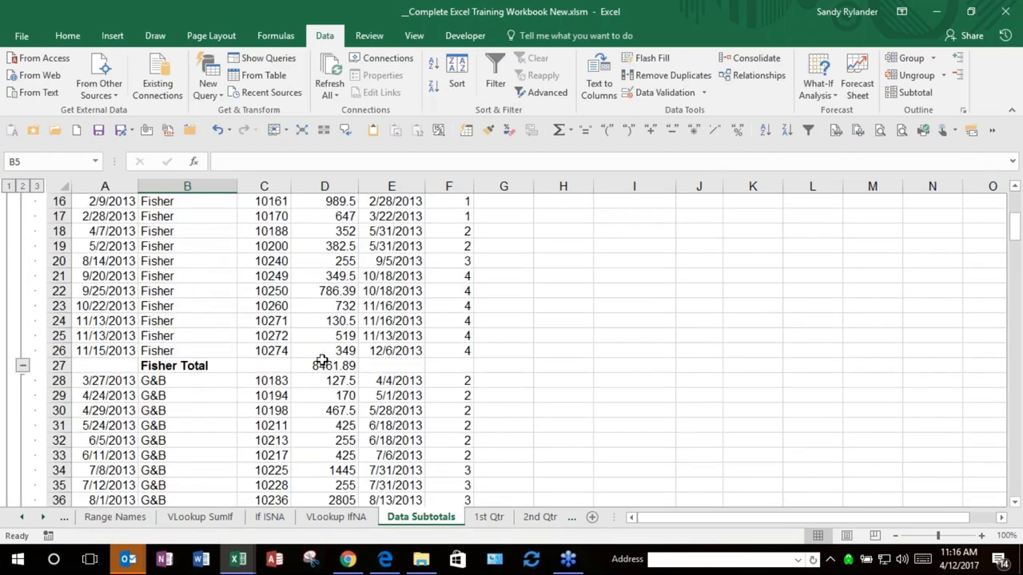
scroll(324, 359, up, 5)
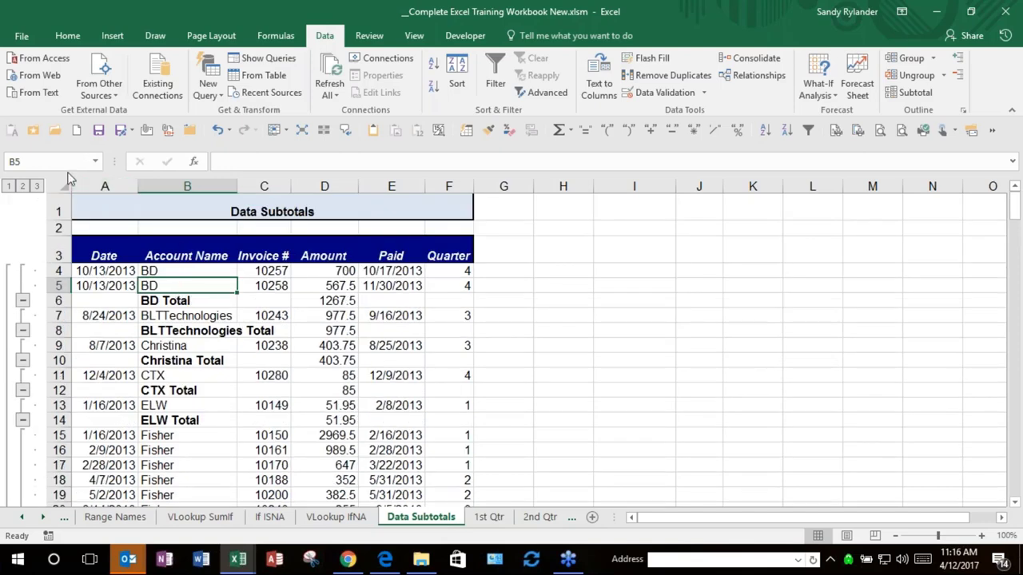
click(22, 186)
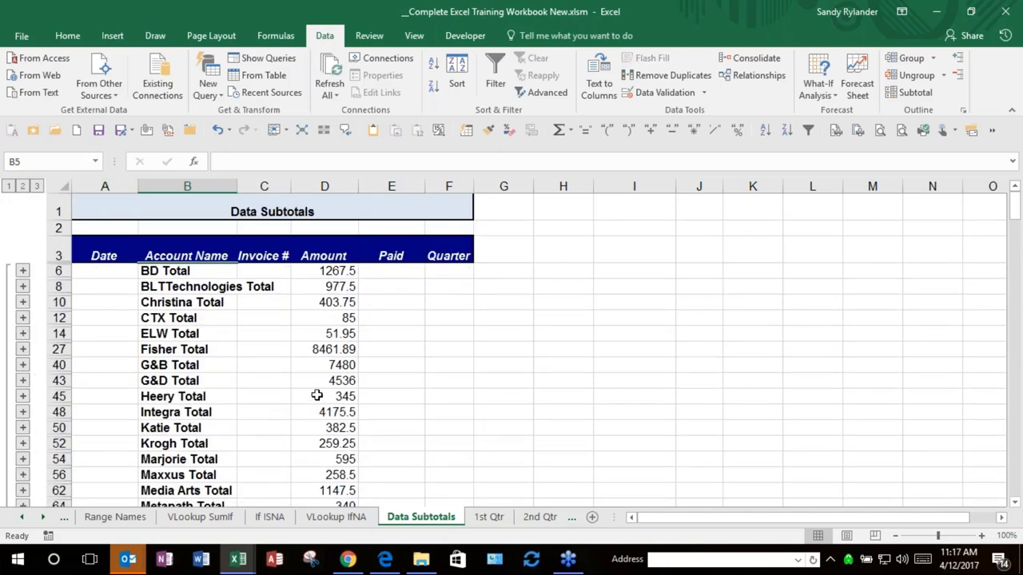
click(36, 186)
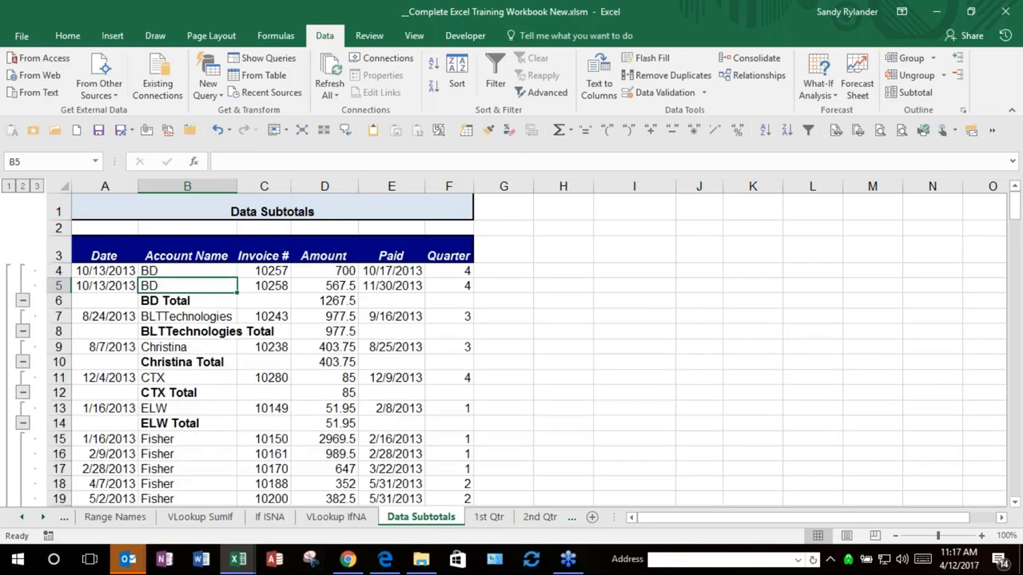
click(8, 186)
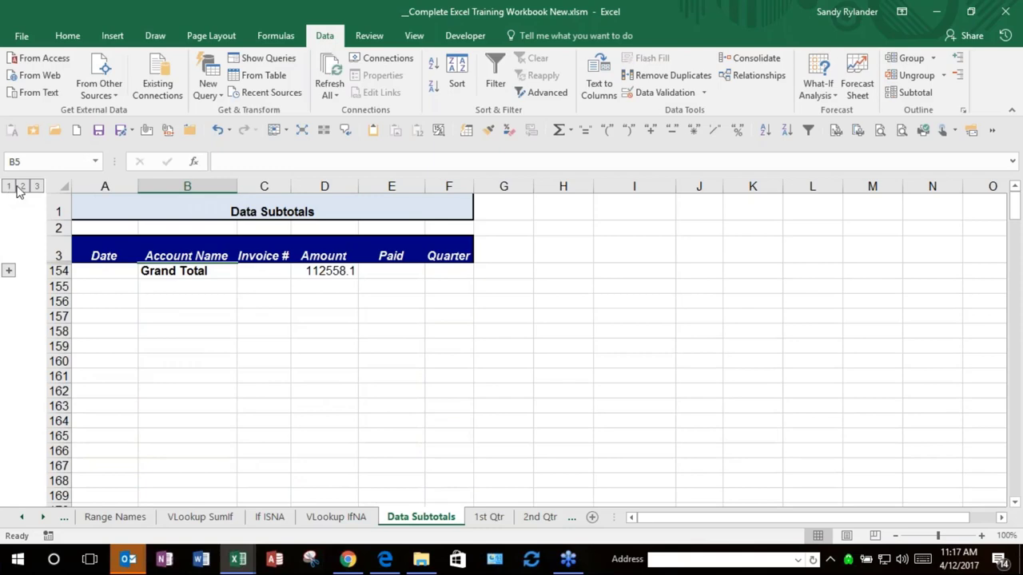
click(22, 187)
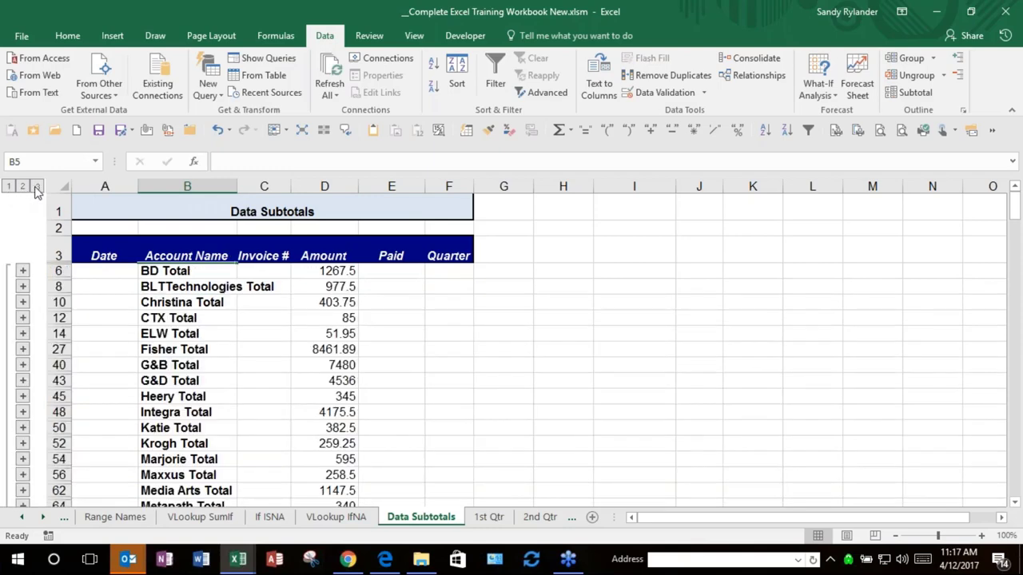
click(36, 188)
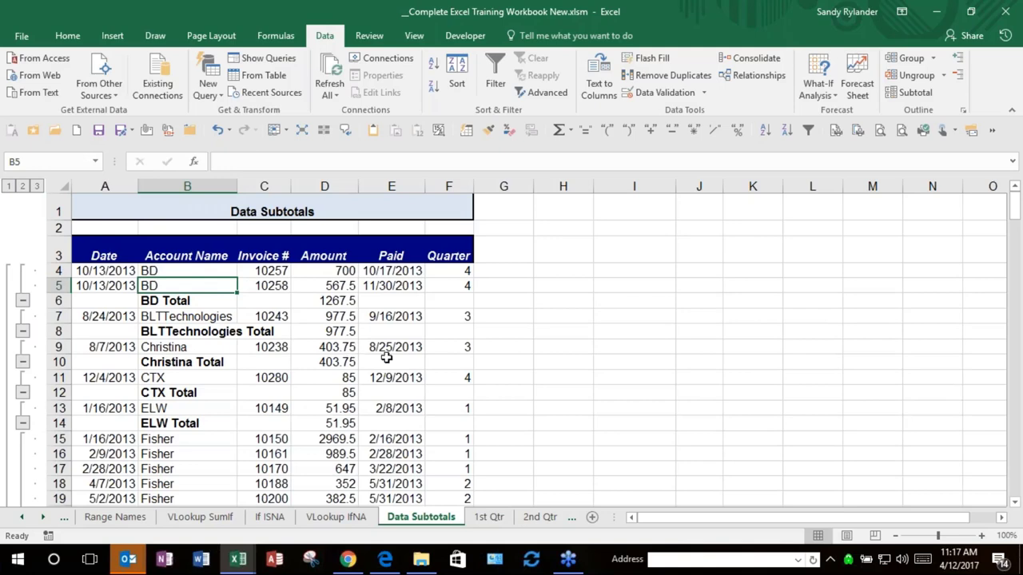
Step: Remove all subtotals and re-sort the table ascending by the Quarter column
click(904, 91)
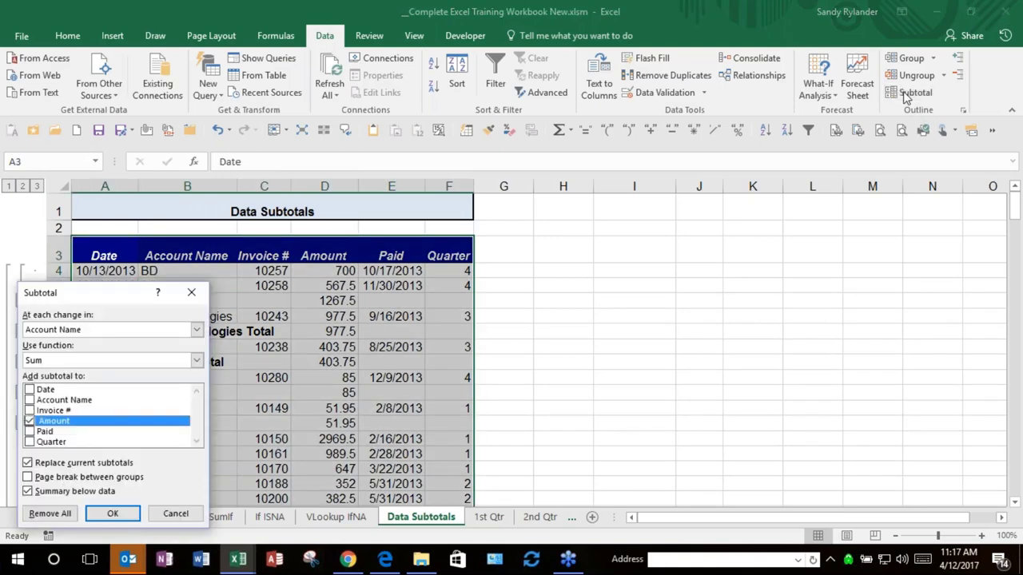
click(50, 513)
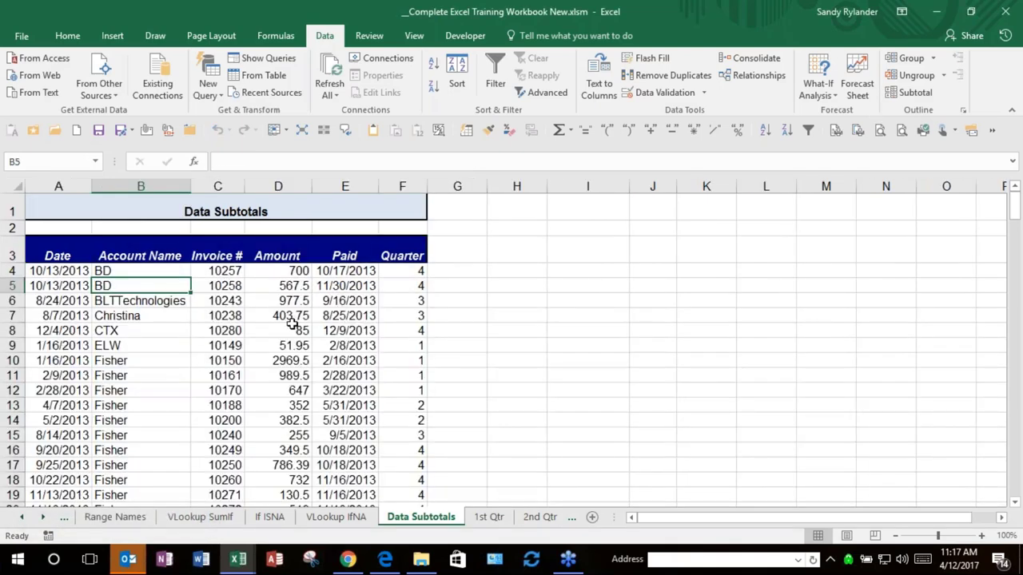
click(410, 291)
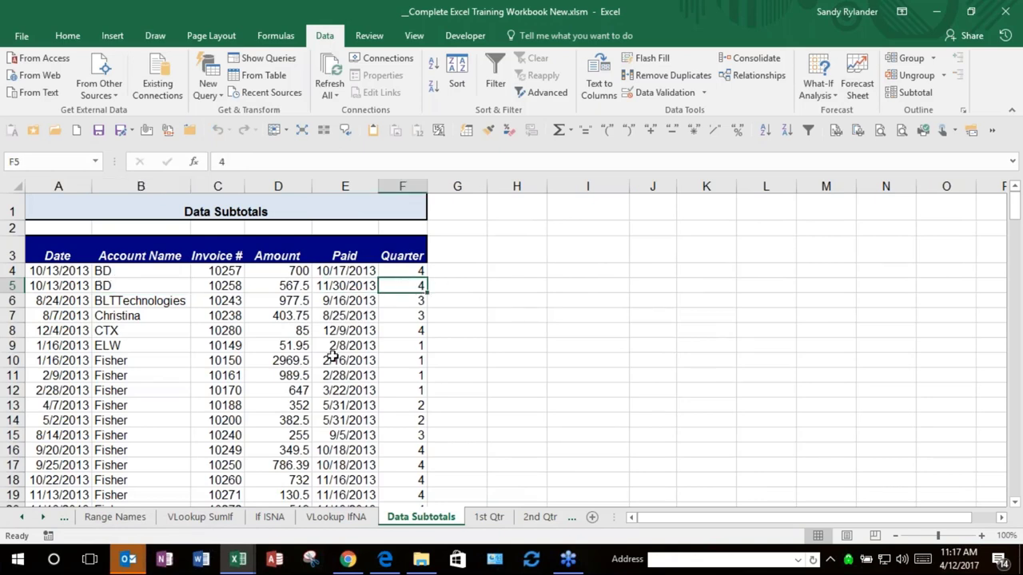
click(764, 130)
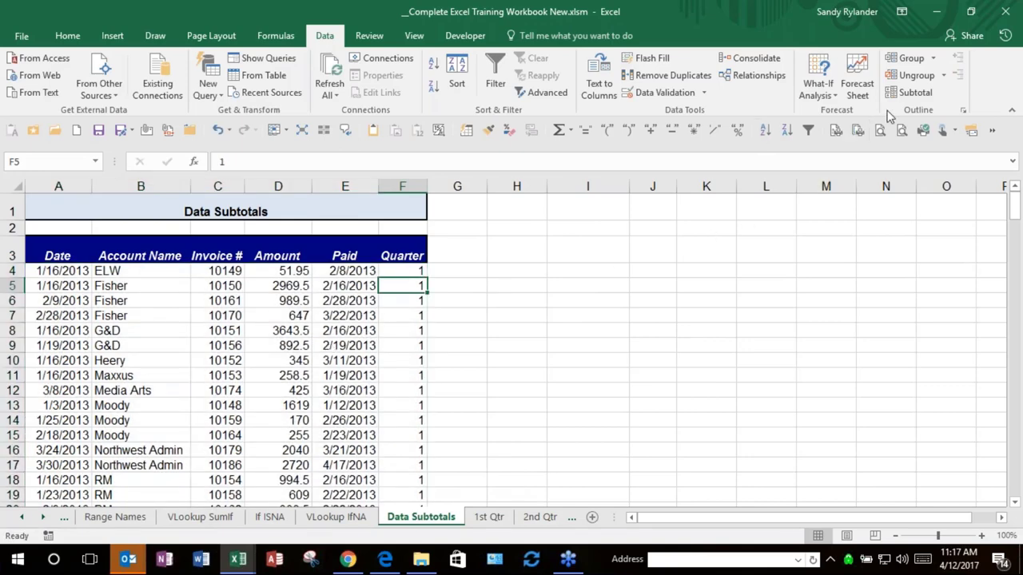
click(911, 92)
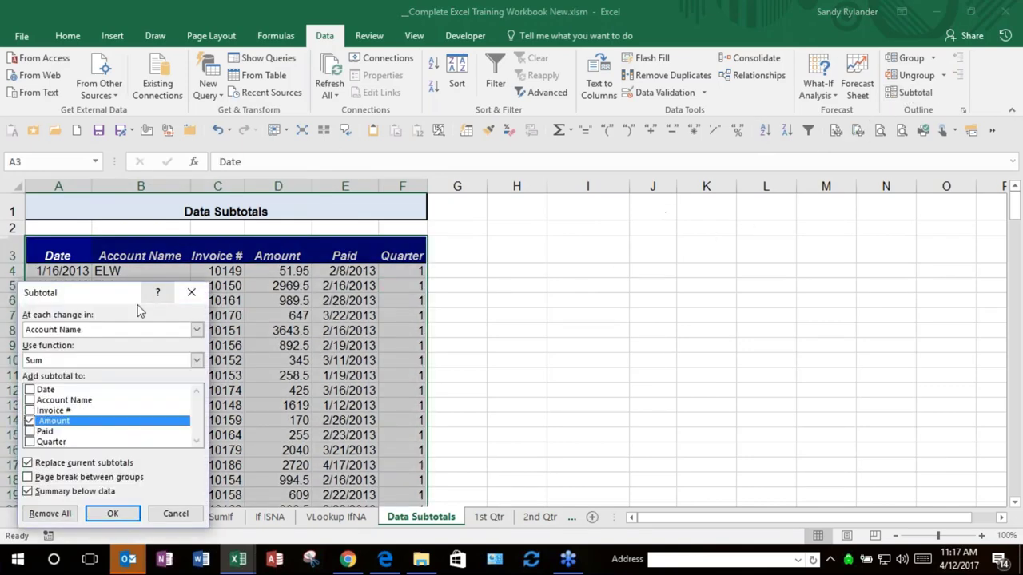
Step: Subtotal Amount at each change in Quarter, collapse to outline level 2, then expand to level 3
click(131, 329)
click(118, 395)
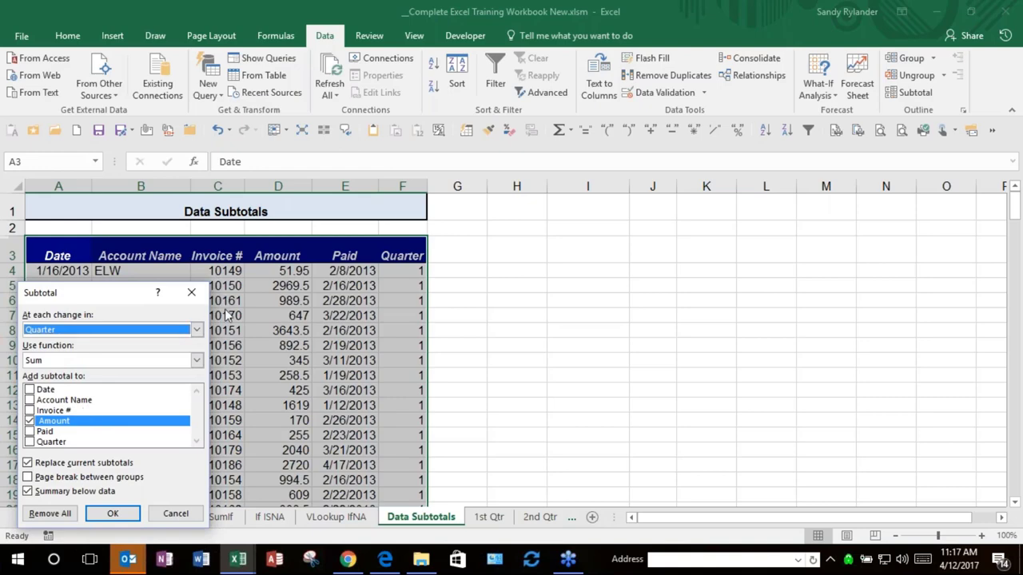
click(103, 516)
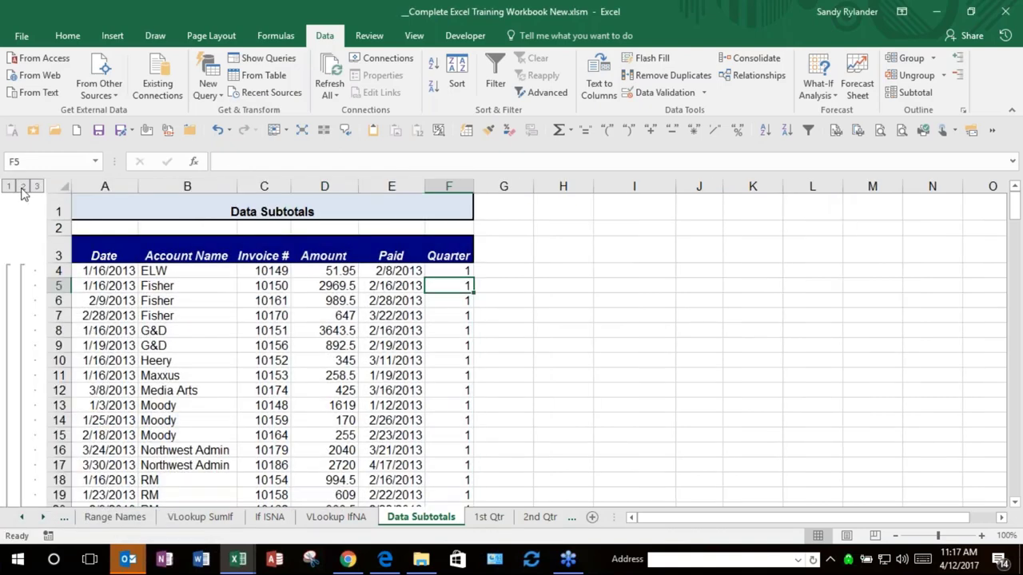
click(22, 185)
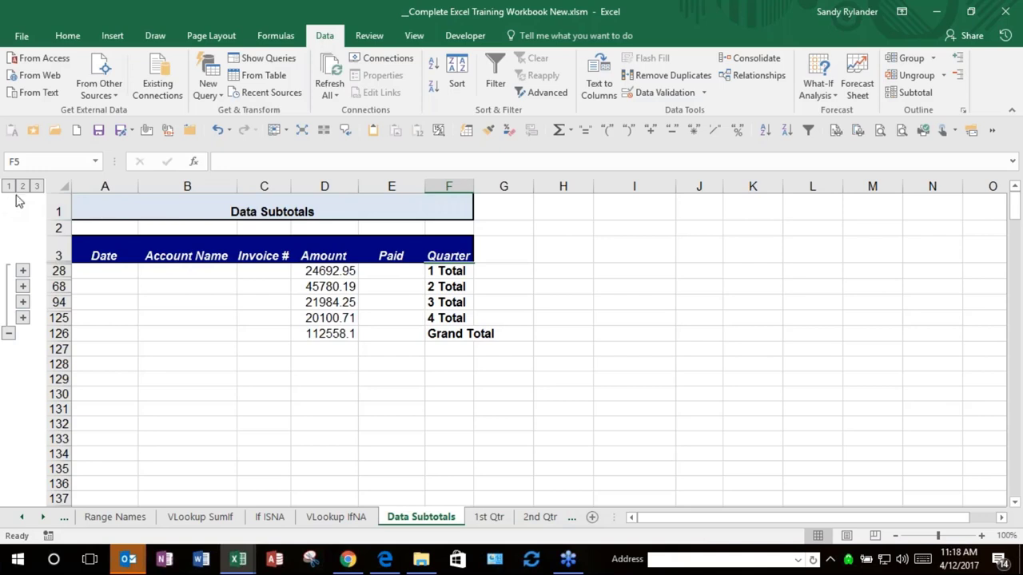
click(36, 185)
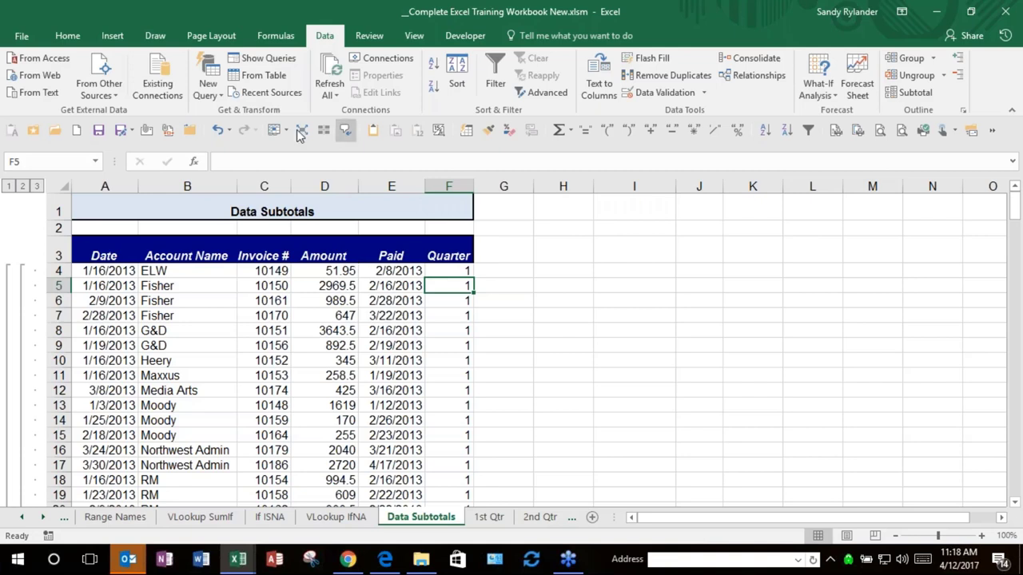
Step: Select cells G4, D10 and I12, then select H6 and begin editing it
click(489, 265)
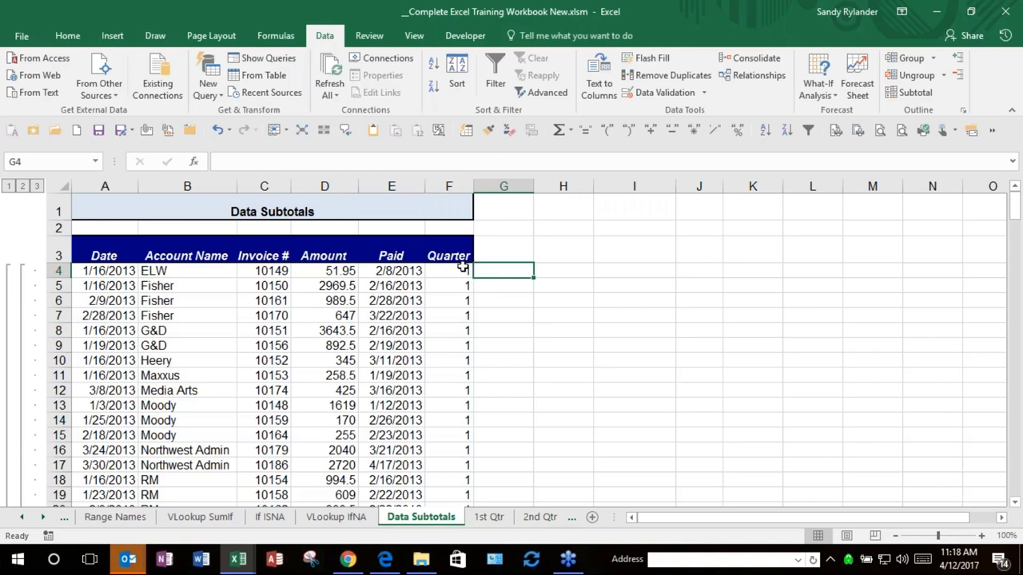
click(340, 358)
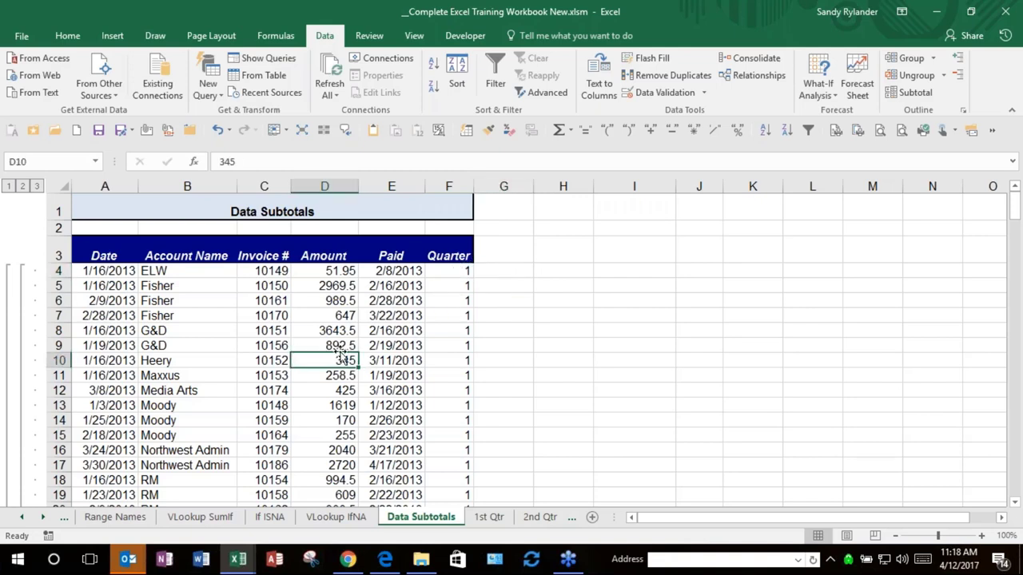
click(665, 385)
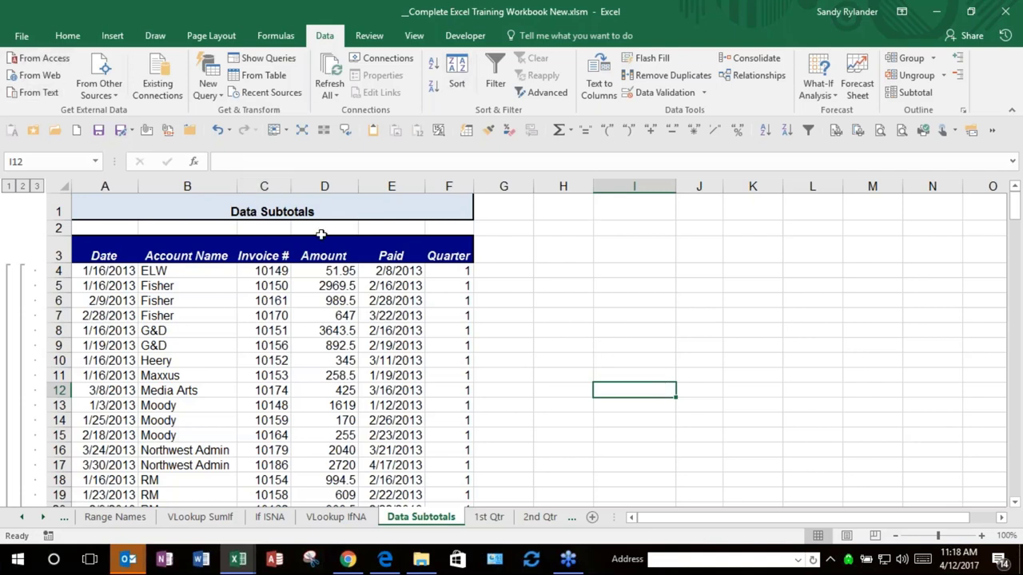
click(551, 302)
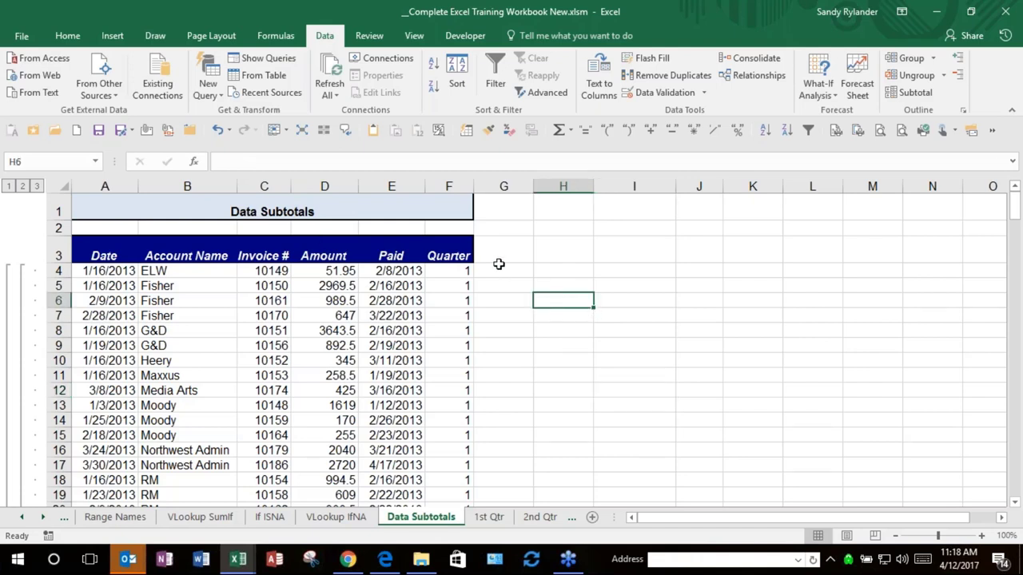
click(241, 162)
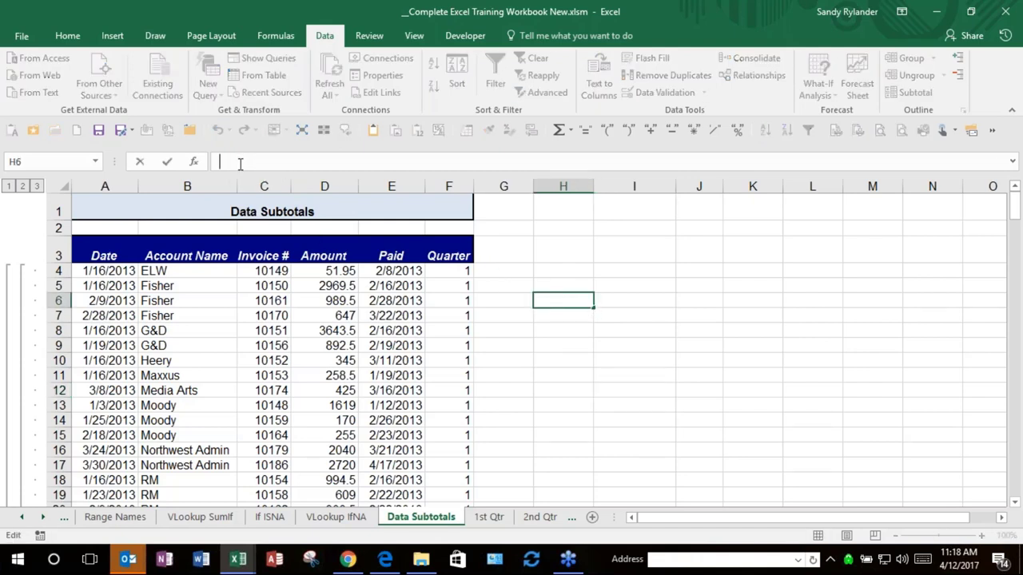
click(401, 175)
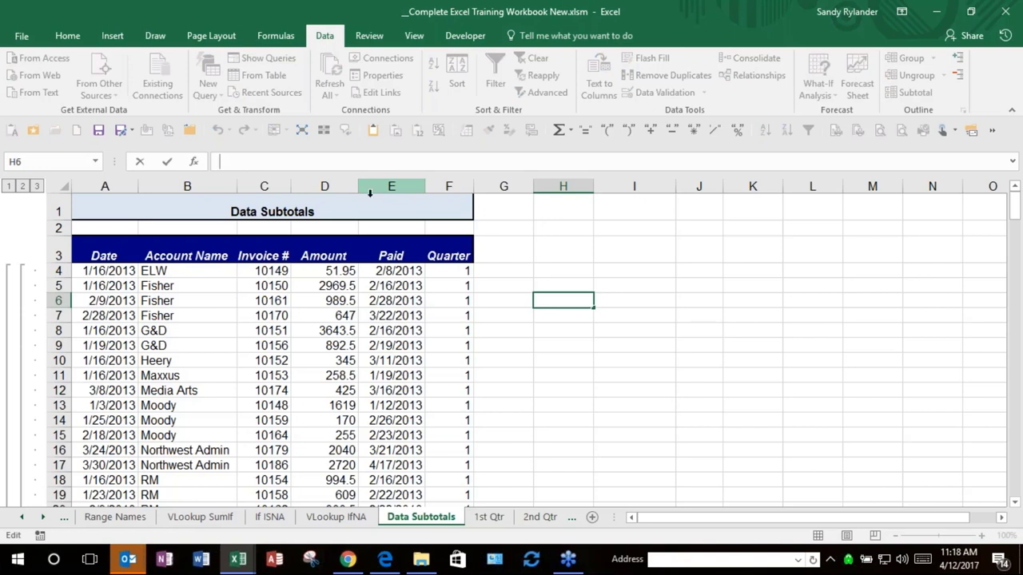
click(24, 517)
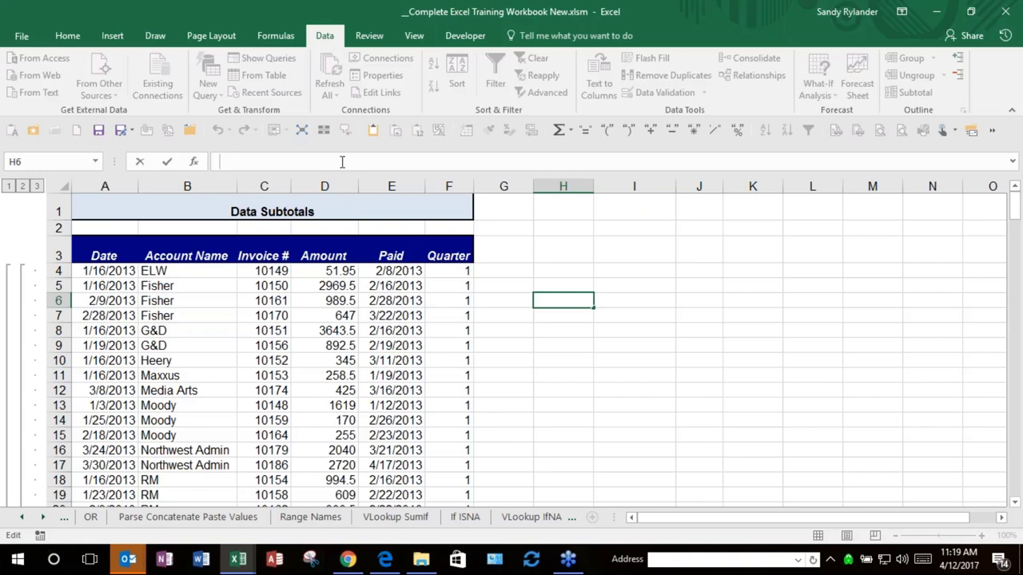
key(Escape)
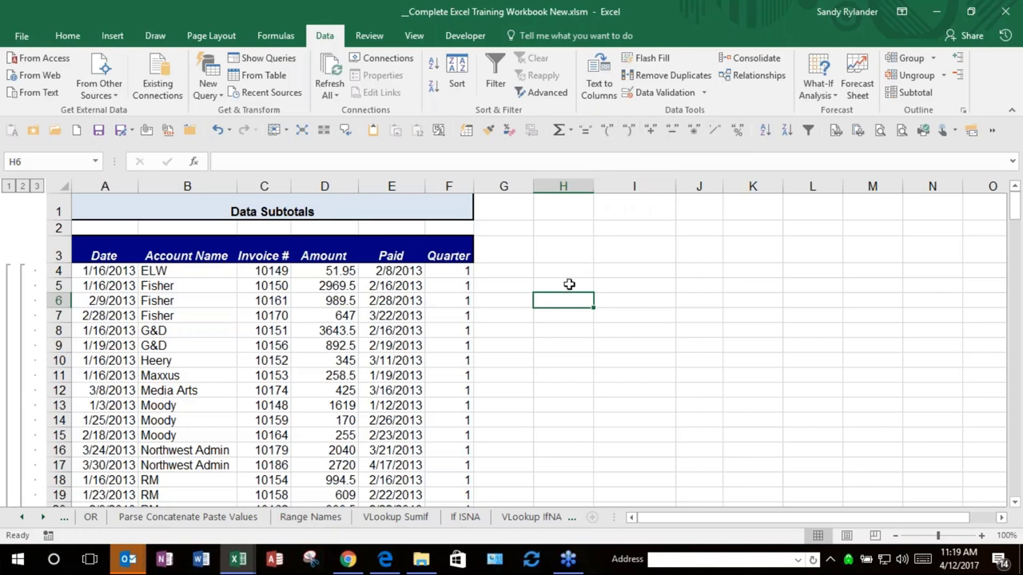
click(585, 135)
click(268, 299)
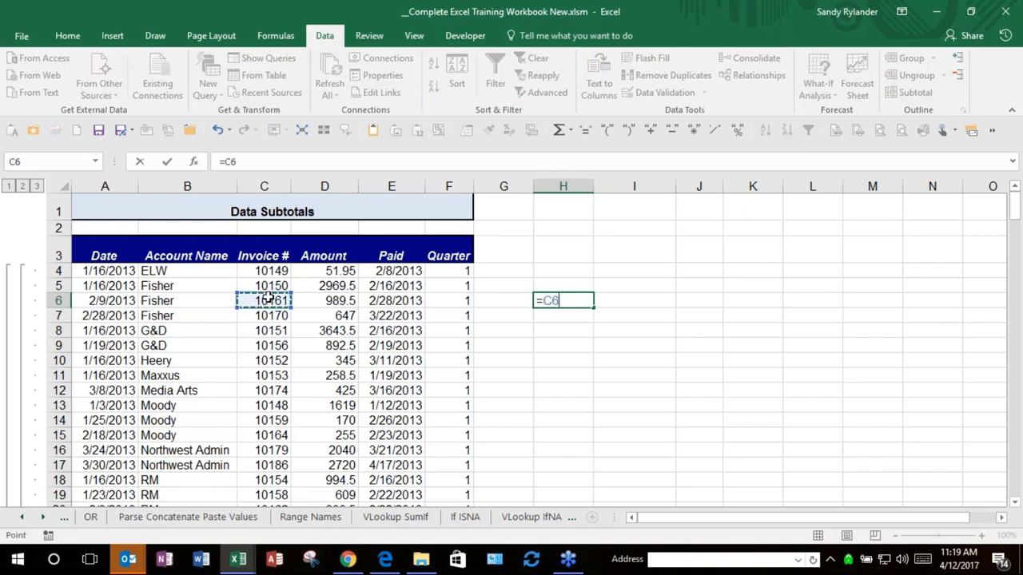
click(649, 131)
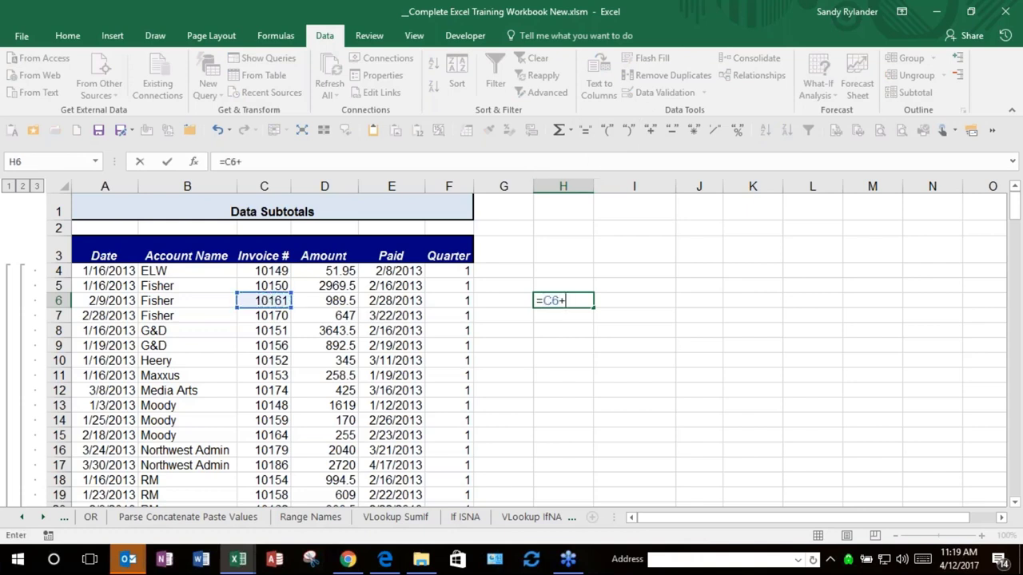
click(271, 347)
click(671, 129)
click(265, 376)
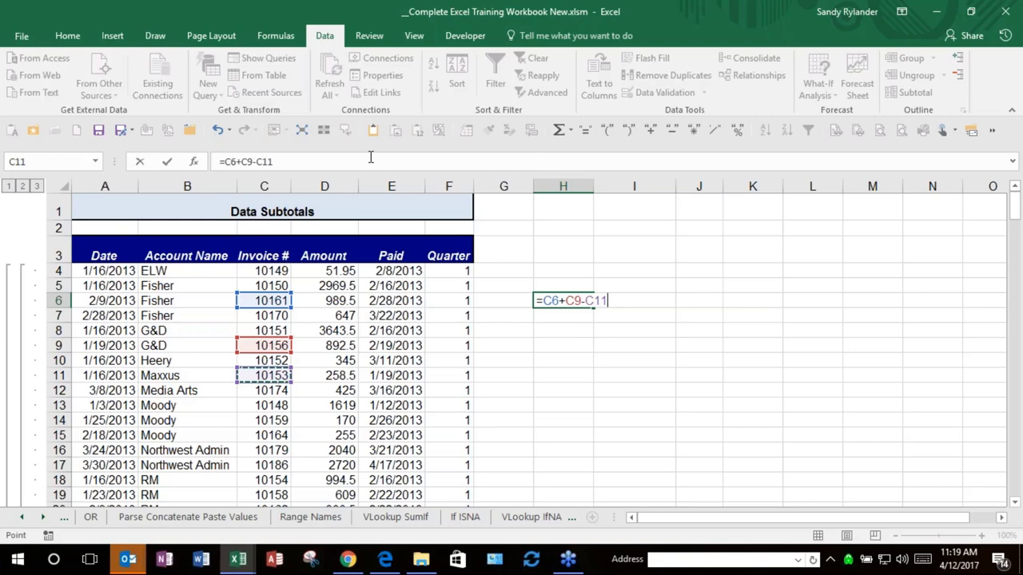
key(Escape)
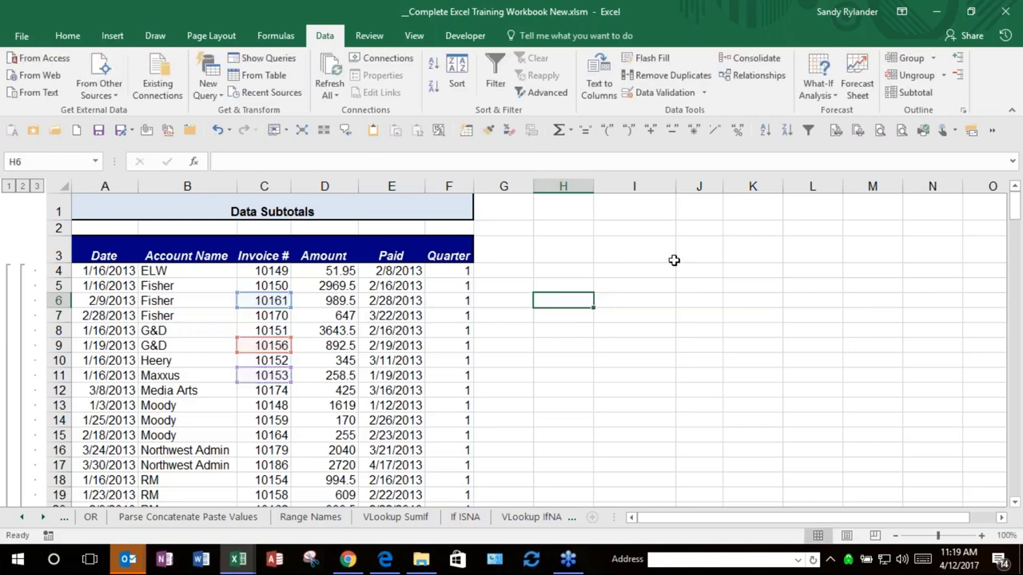
click(570, 131)
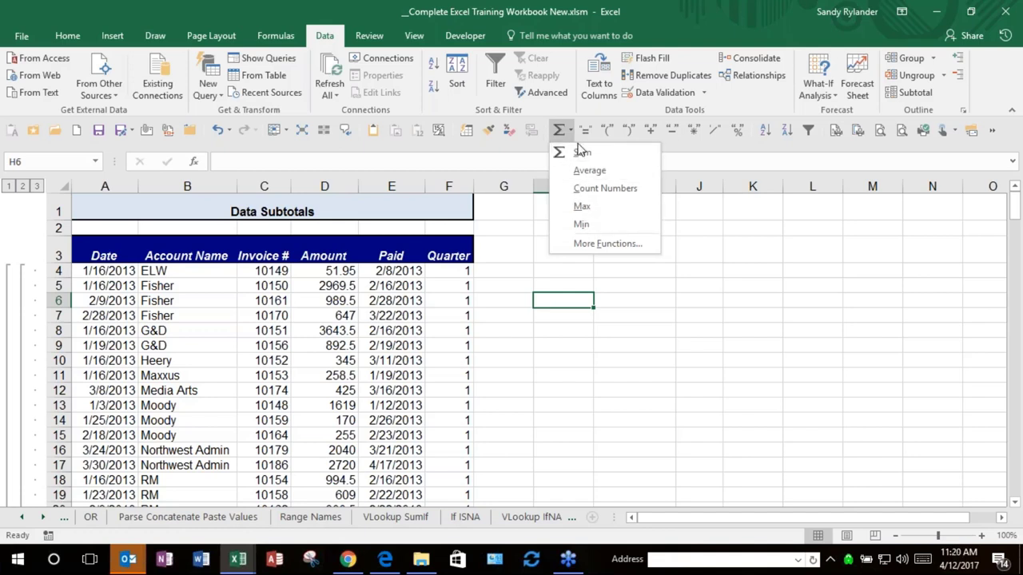
click(606, 244)
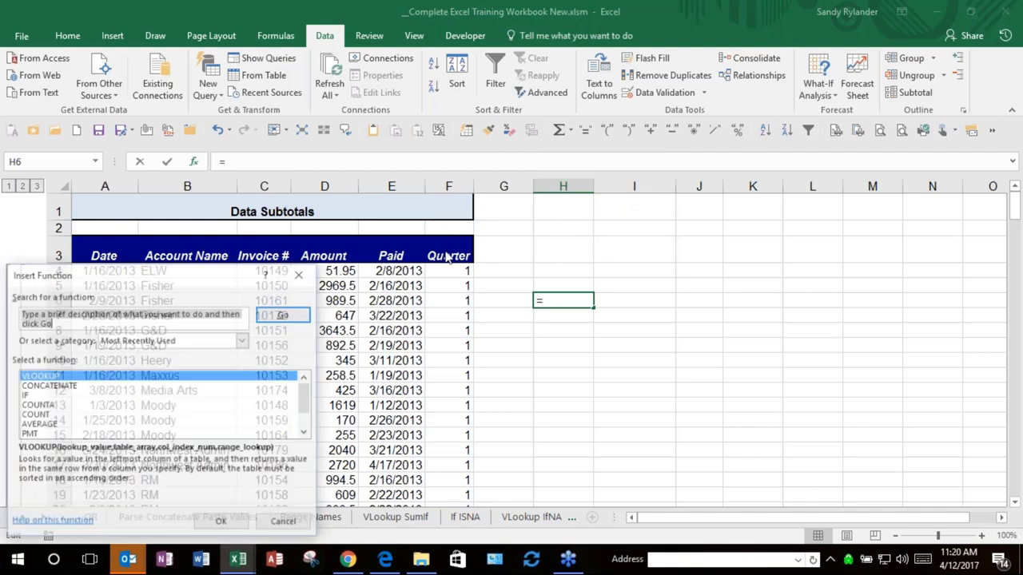
click(300, 273)
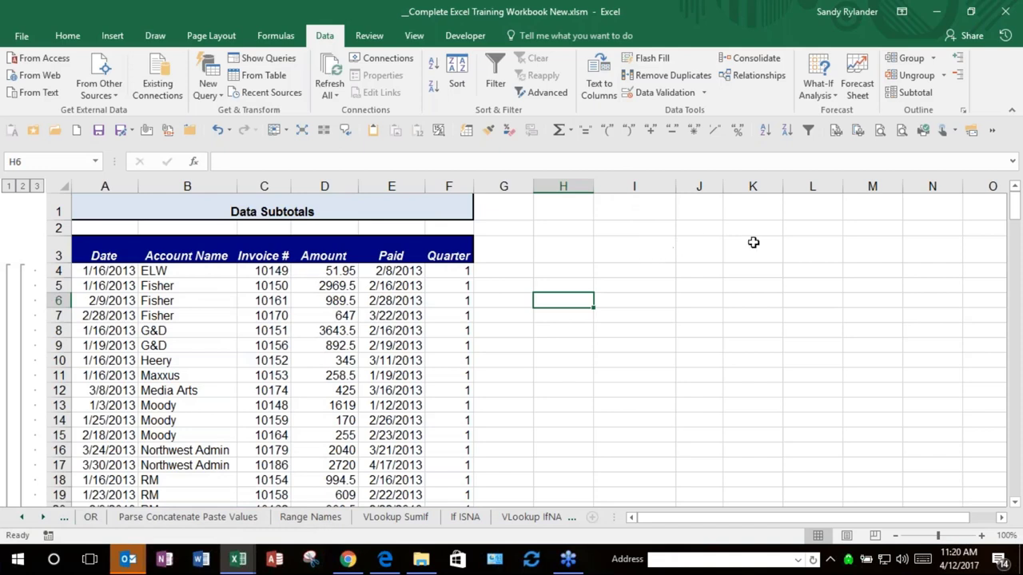
right_click(362, 130)
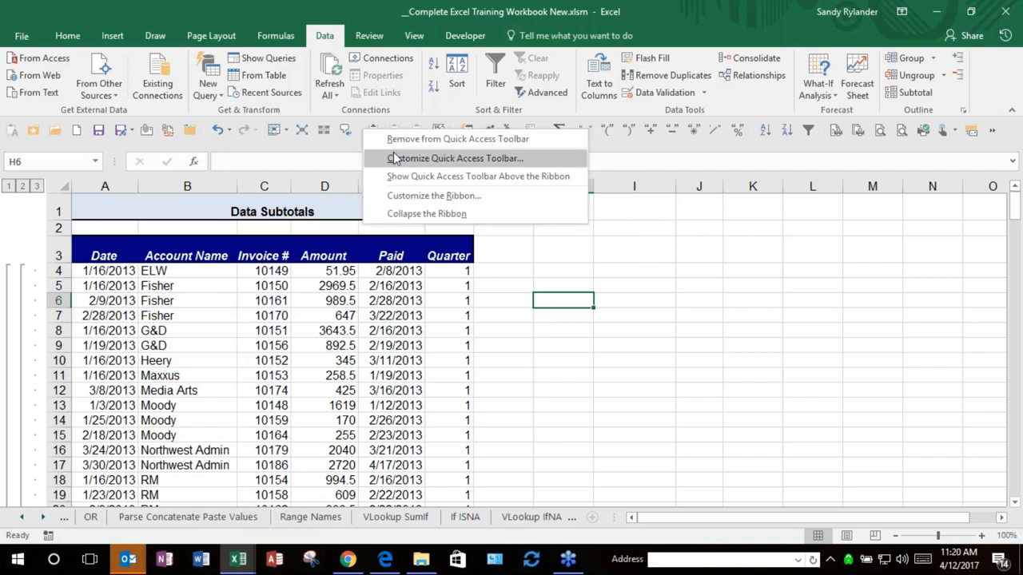
click(395, 158)
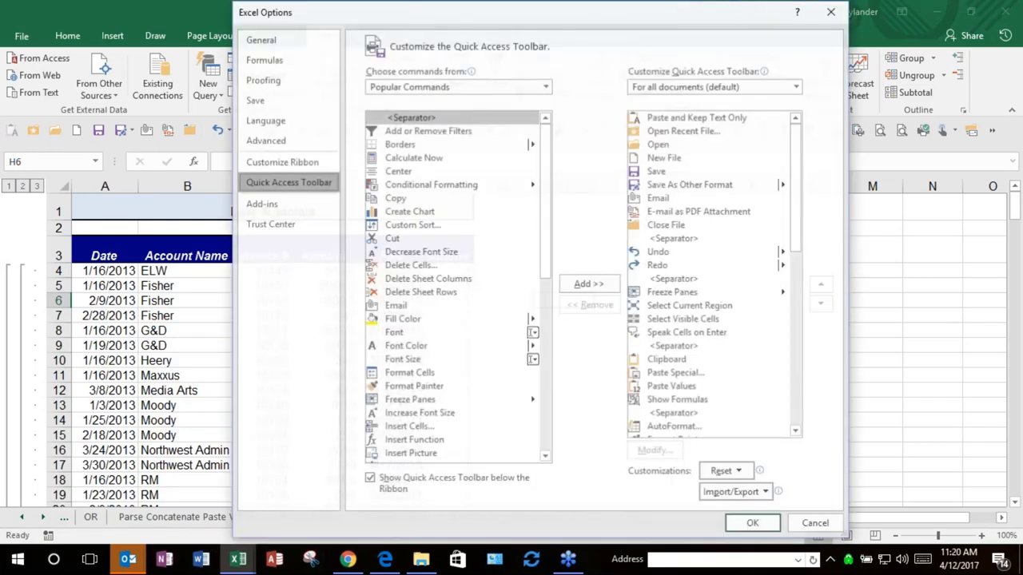
click(467, 87)
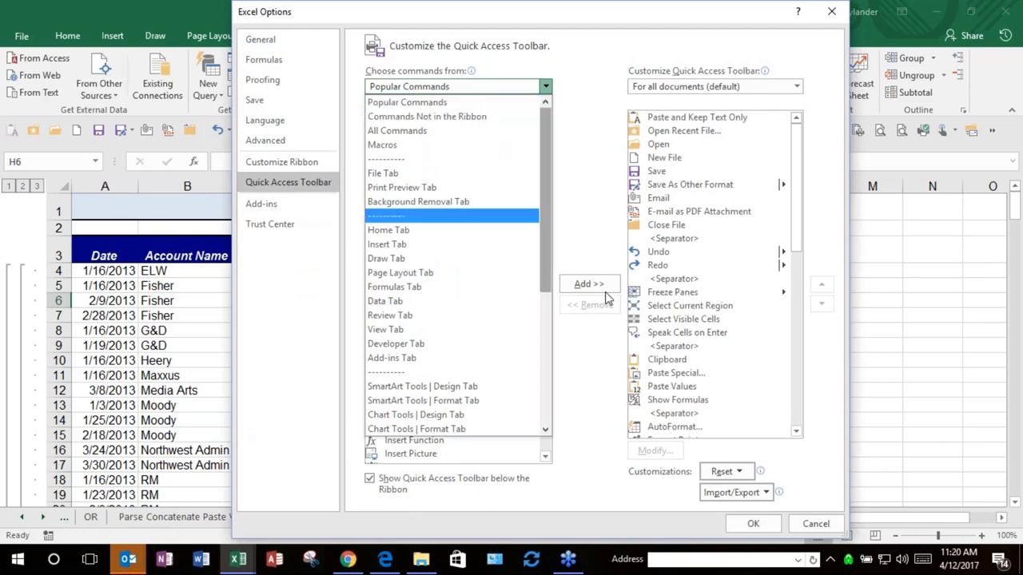
click(826, 523)
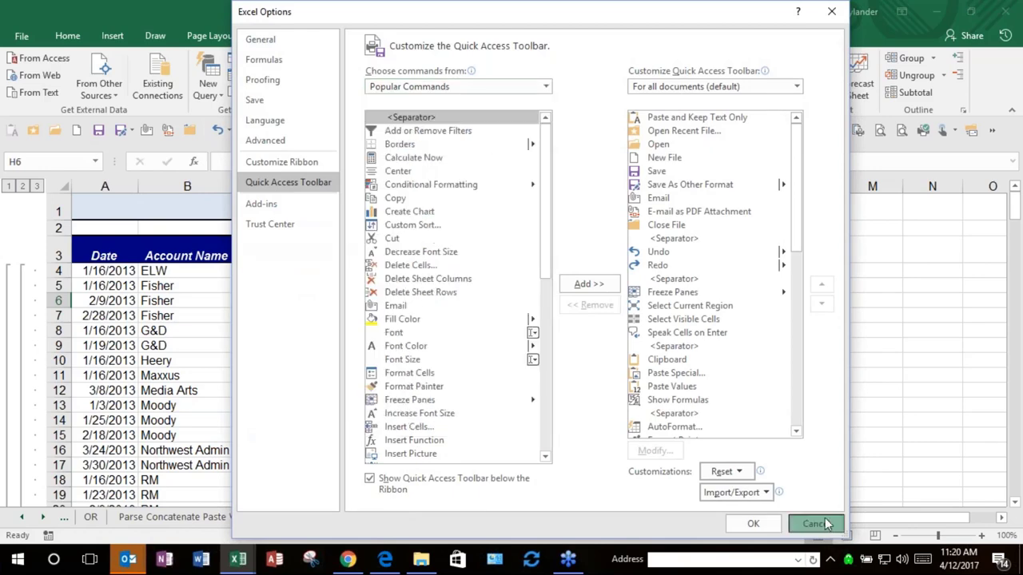
click(826, 524)
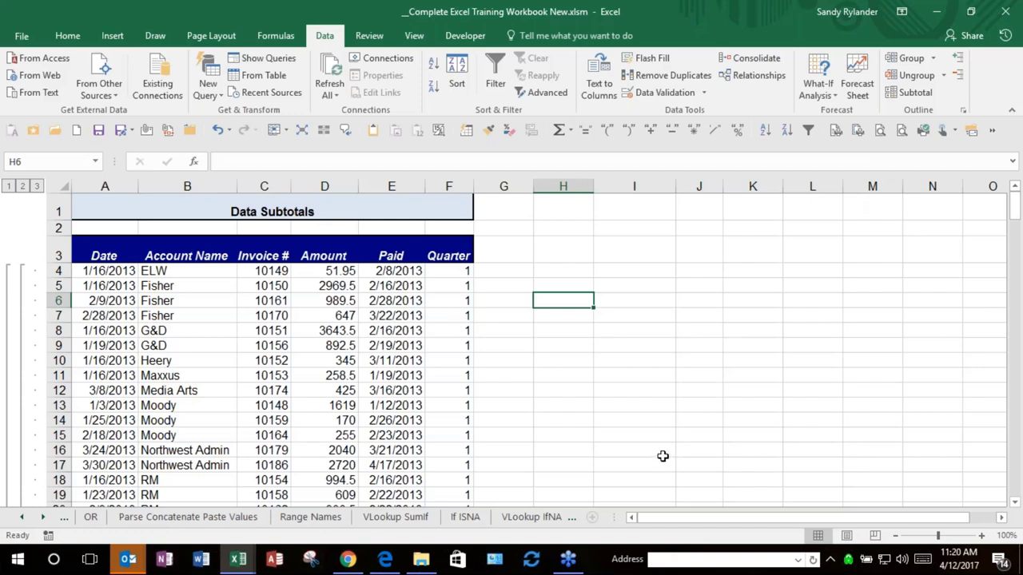
Step: Go to the Navigation Selection sheet and move to the Cherries row total in column N
click(590, 406)
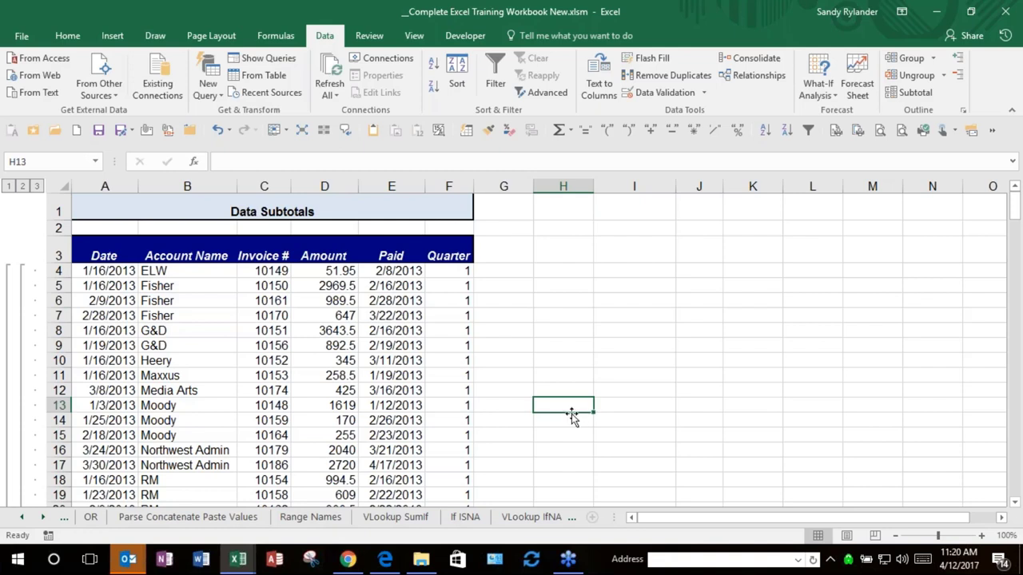
click(23, 517)
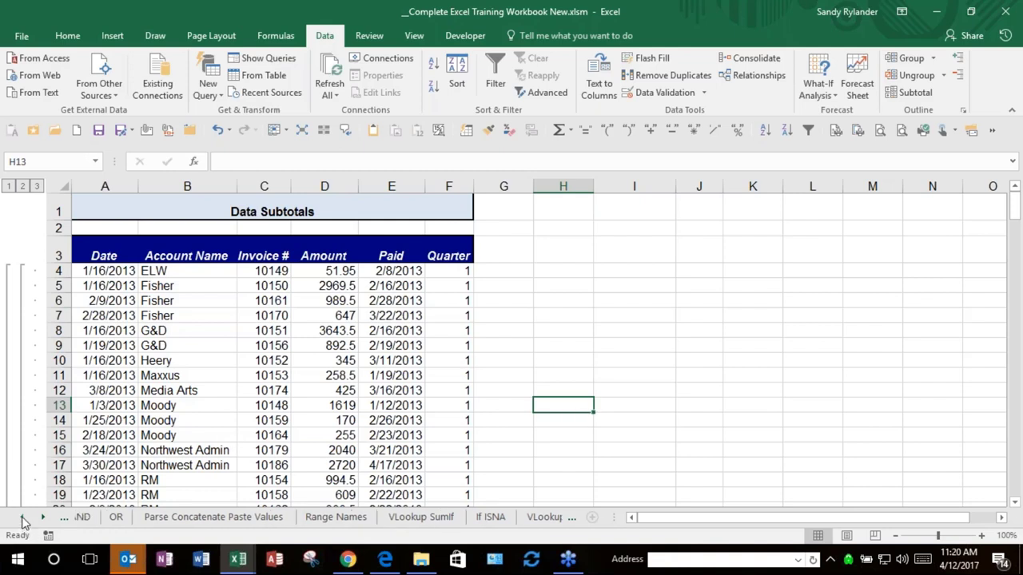
click(22, 518)
click(23, 518)
click(23, 518)
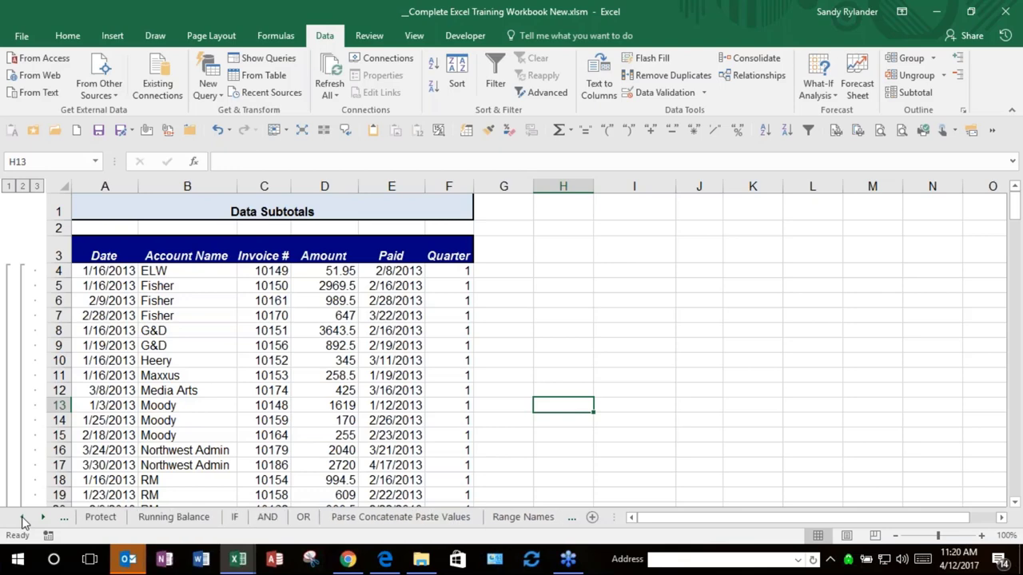
click(23, 518)
click(22, 517)
click(23, 517)
click(23, 517)
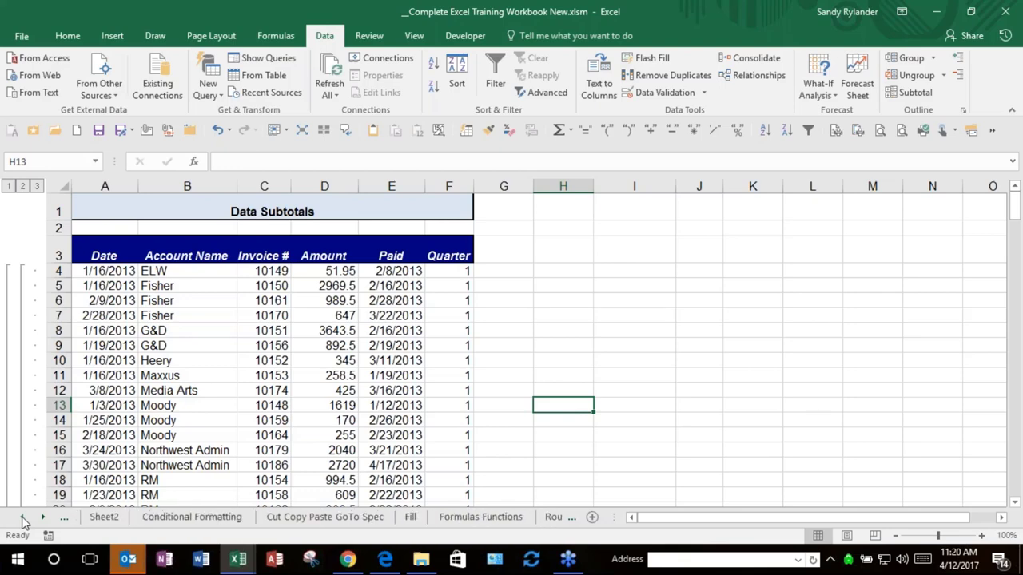
click(22, 518)
click(224, 516)
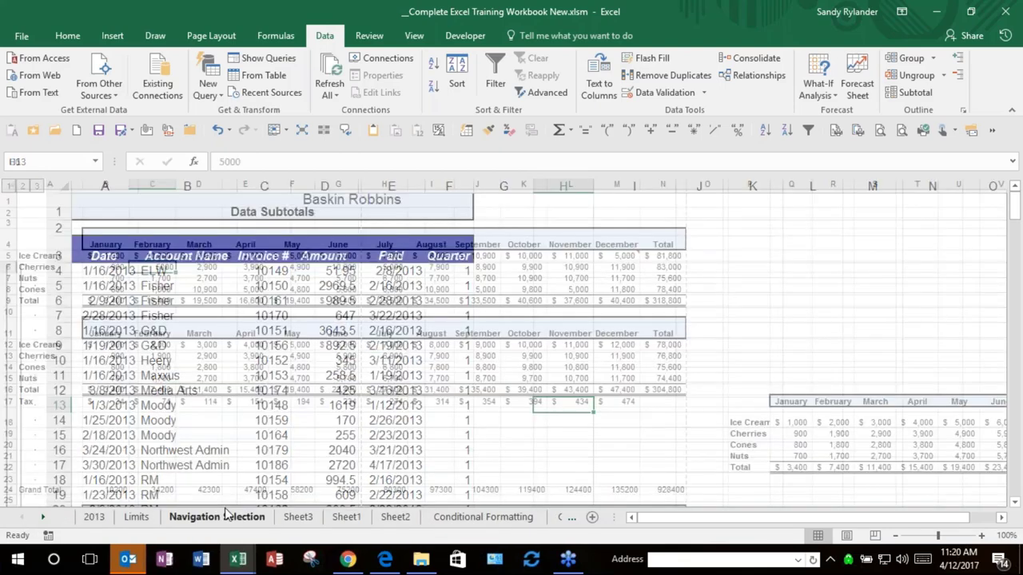
key(ctrl+Right)
key(Down)
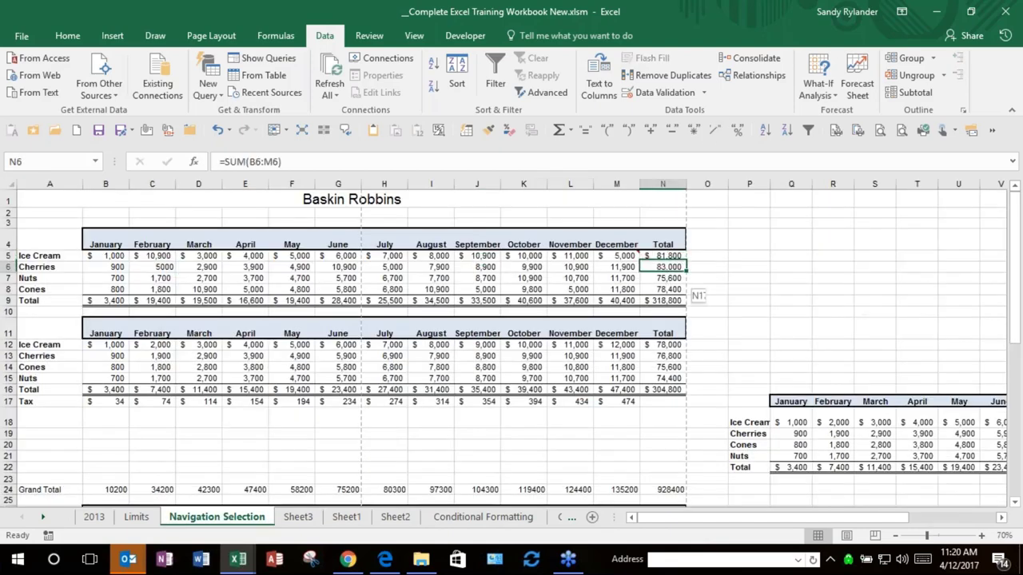
Step: Try filling the Cherries total down, decline replacing existing totals, and undo the fill
drag(662, 278, 663, 289)
click(549, 320)
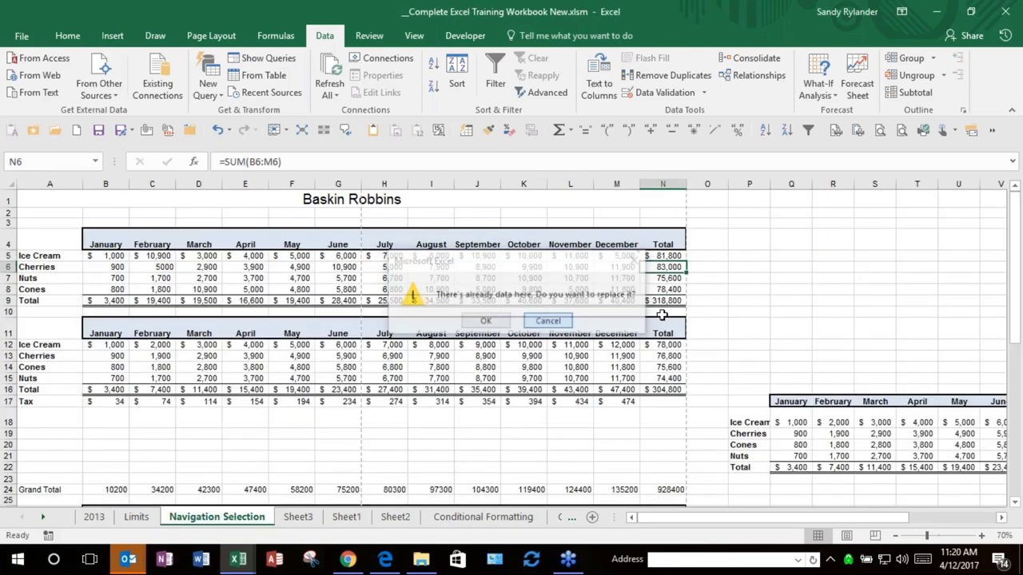
drag(664, 267, 667, 302)
click(765, 297)
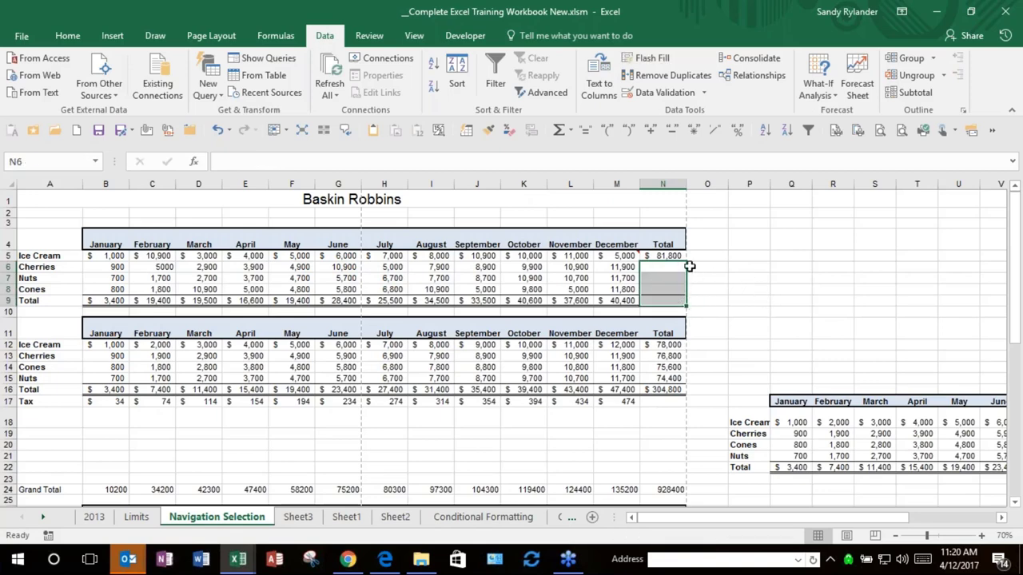
key(ctrl+z)
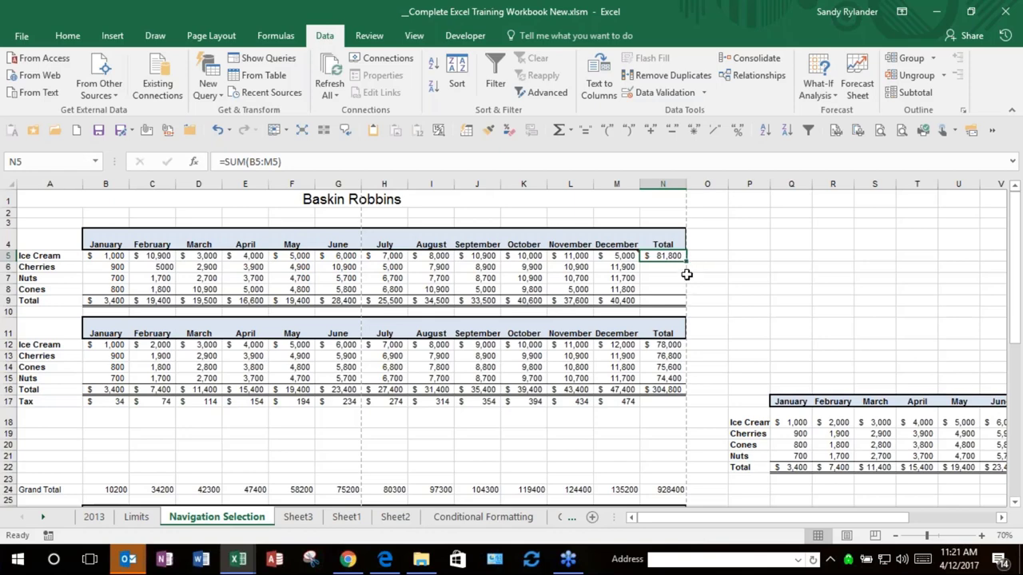
Step: Fill the N5 SUM formula down to N8, undo it, and fill it again
drag(686, 261, 684, 293)
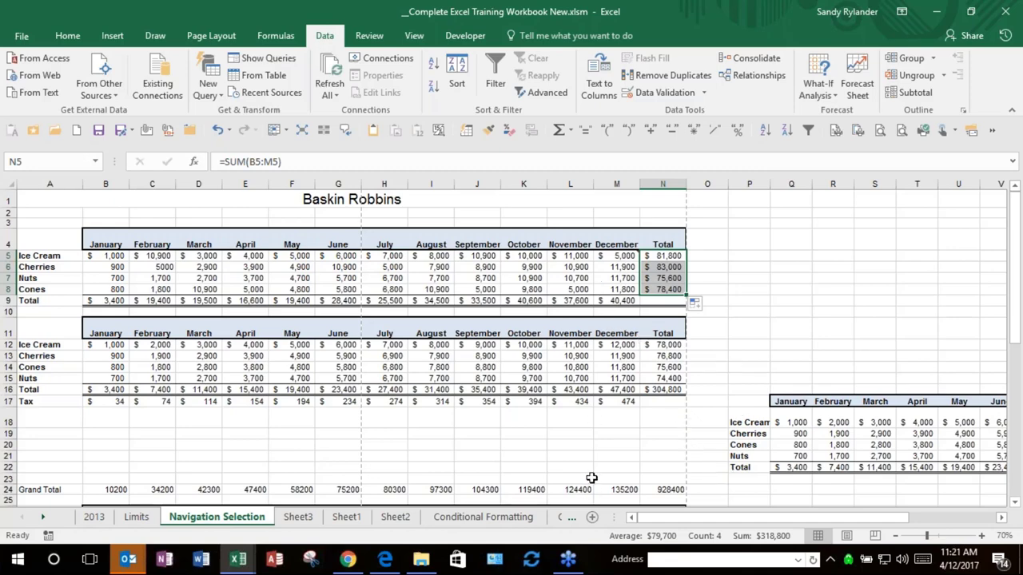
click(734, 327)
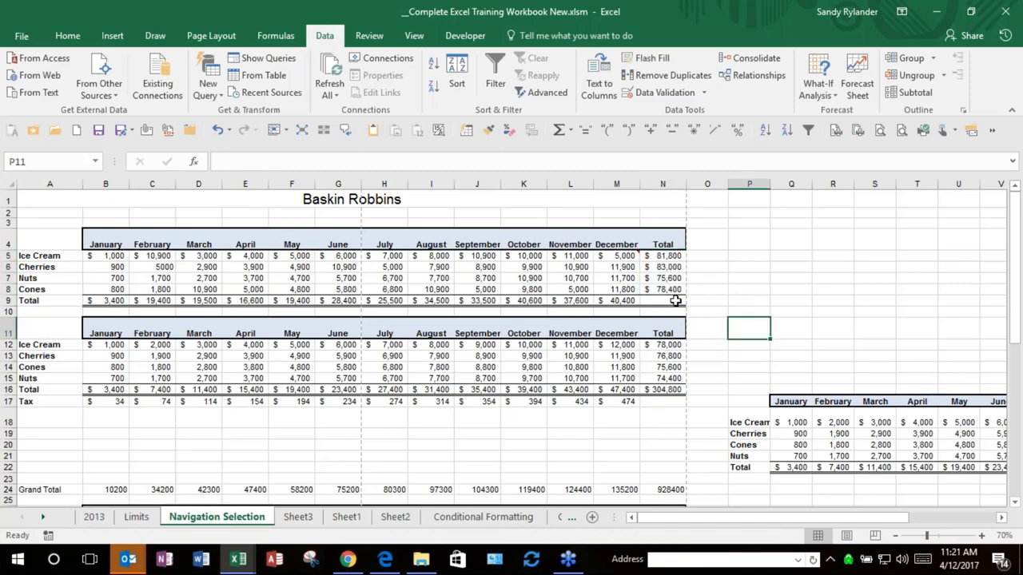
key(ctrl+z)
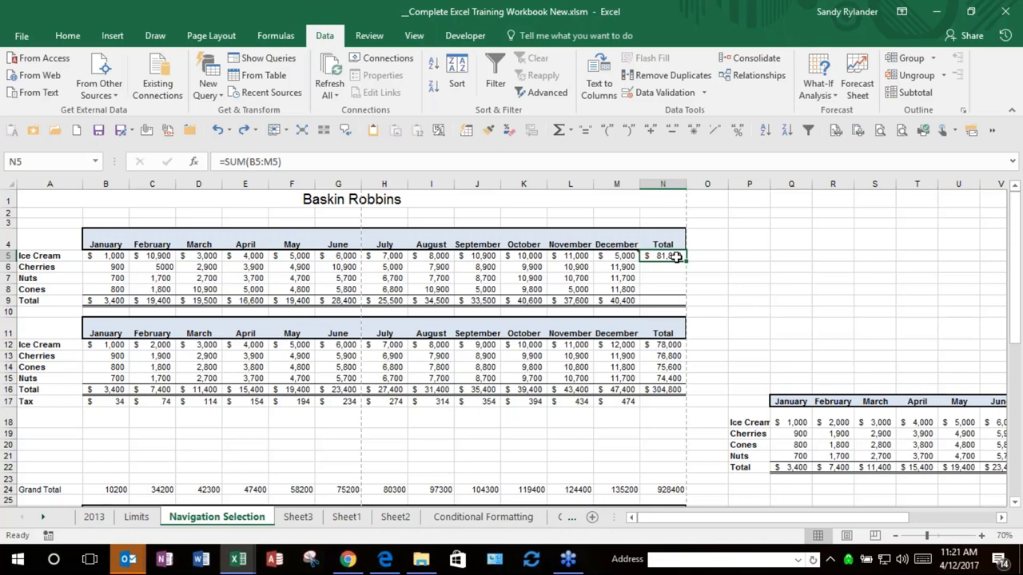
drag(676, 257, 676, 290)
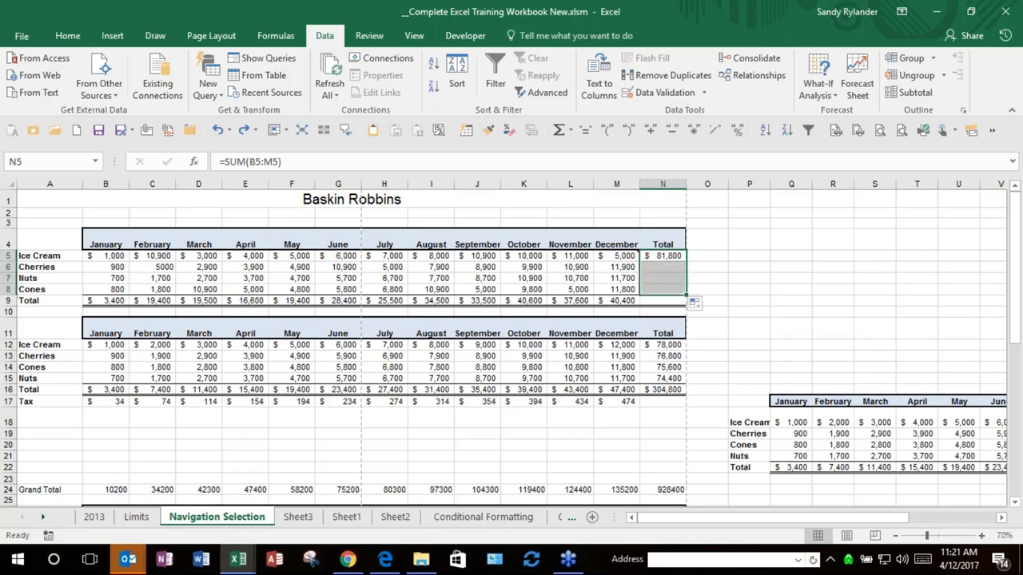
click(761, 301)
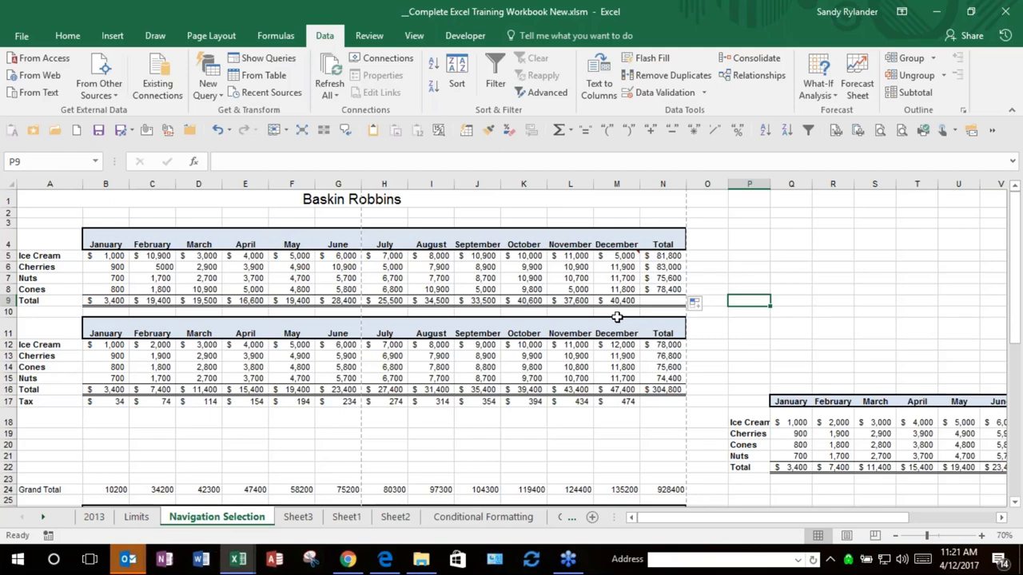
click(113, 354)
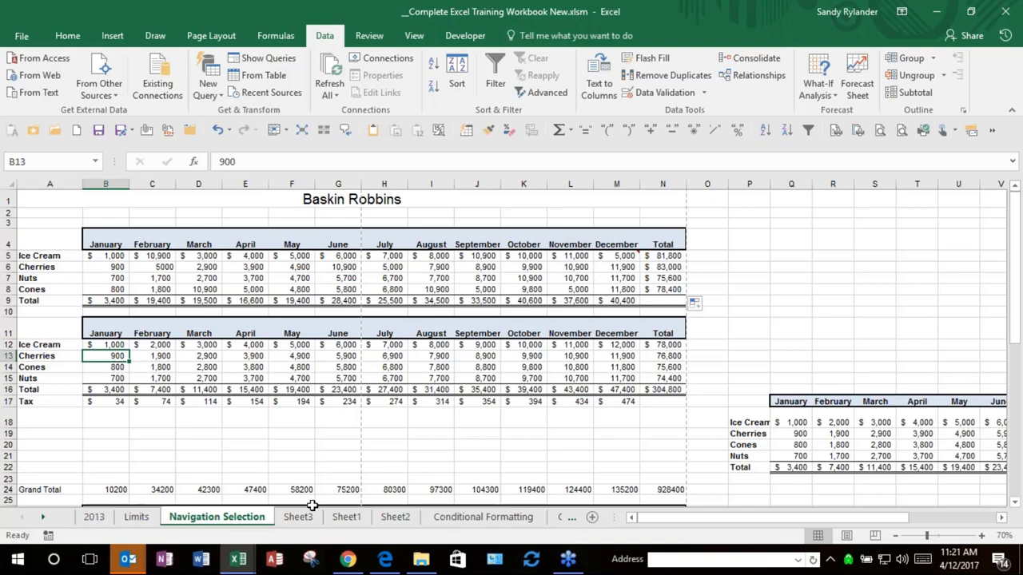
Step: Pass through the Conditional Formatting sheet and open the Sort Freeze Panes sheet
click(478, 518)
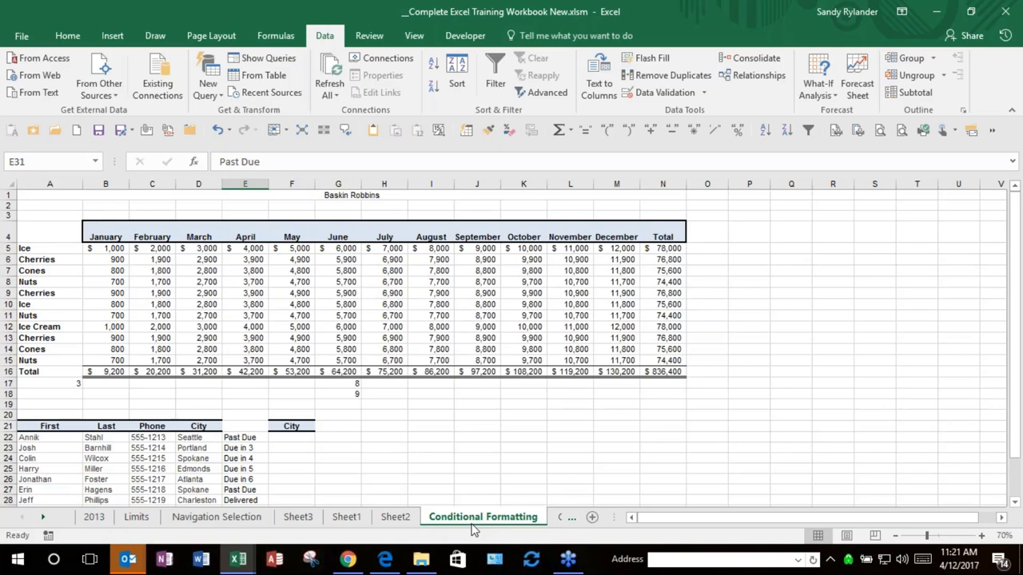
click(43, 519)
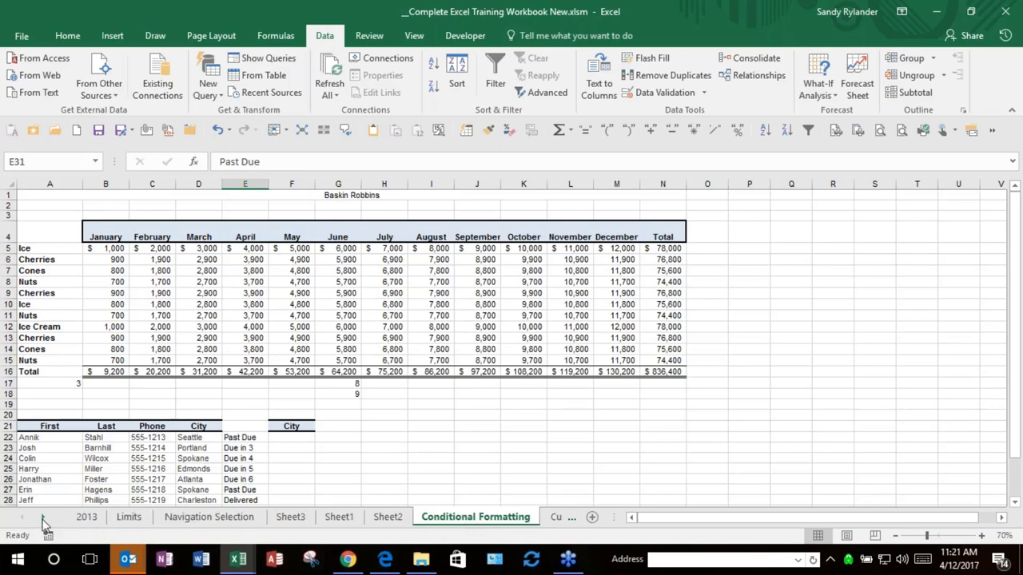
click(44, 520)
click(43, 520)
click(43, 519)
click(43, 520)
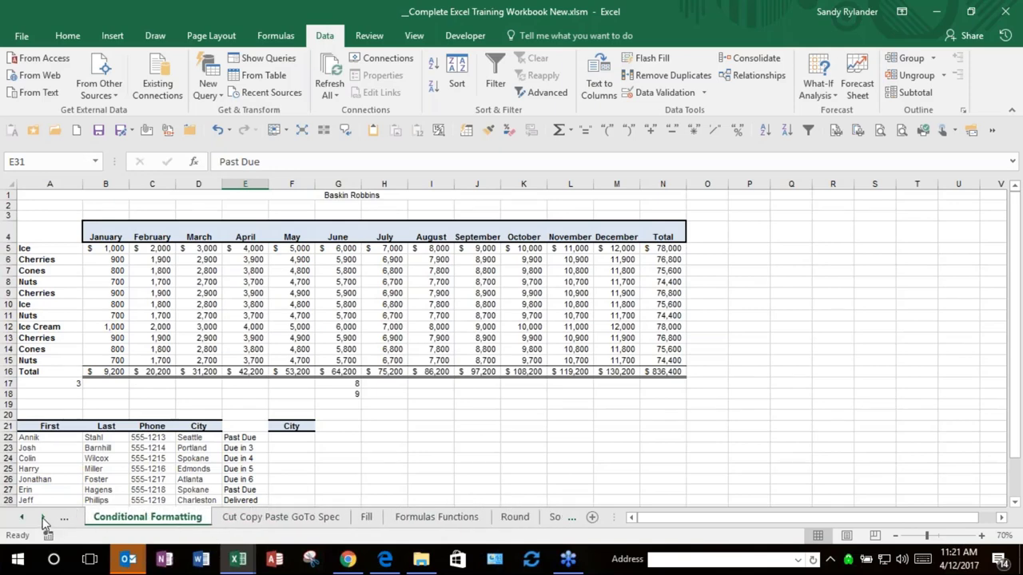
click(43, 519)
click(43, 520)
click(294, 520)
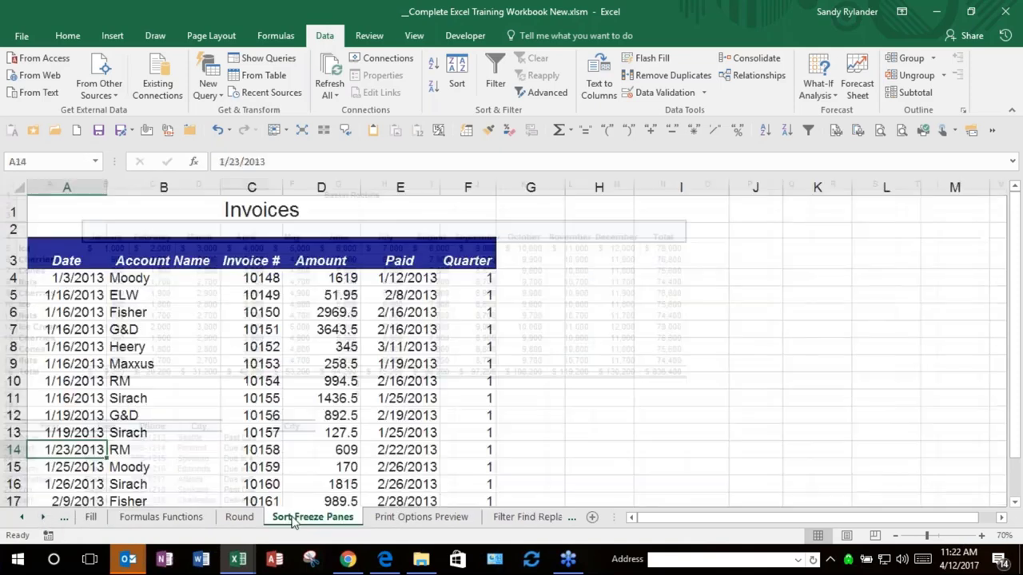
Step: From B6, double-click the cell border to jump to Media Arts, then Ctrl+Up back to Moody
click(177, 319)
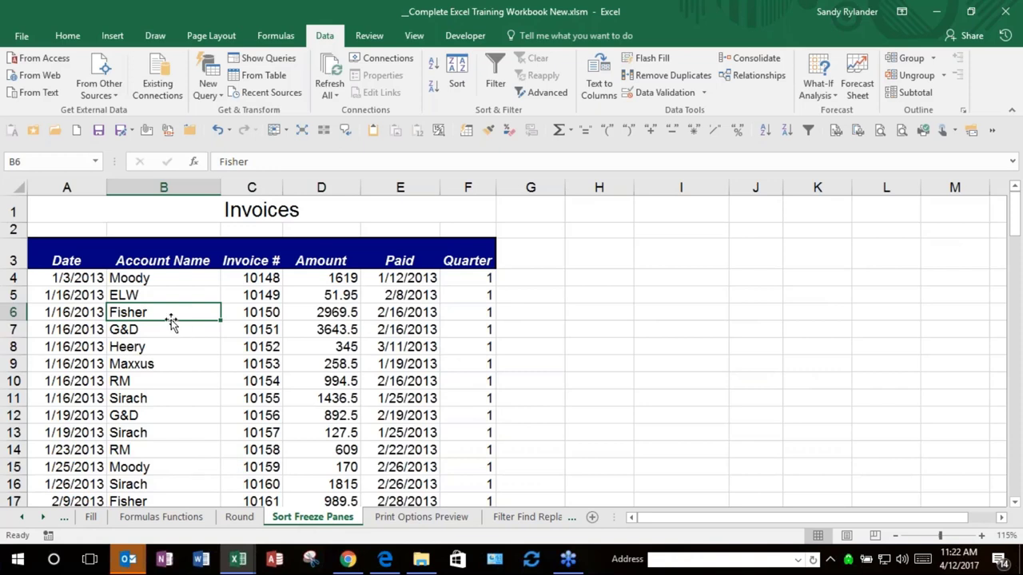
drag(172, 322, 172, 322)
double_click(171, 321)
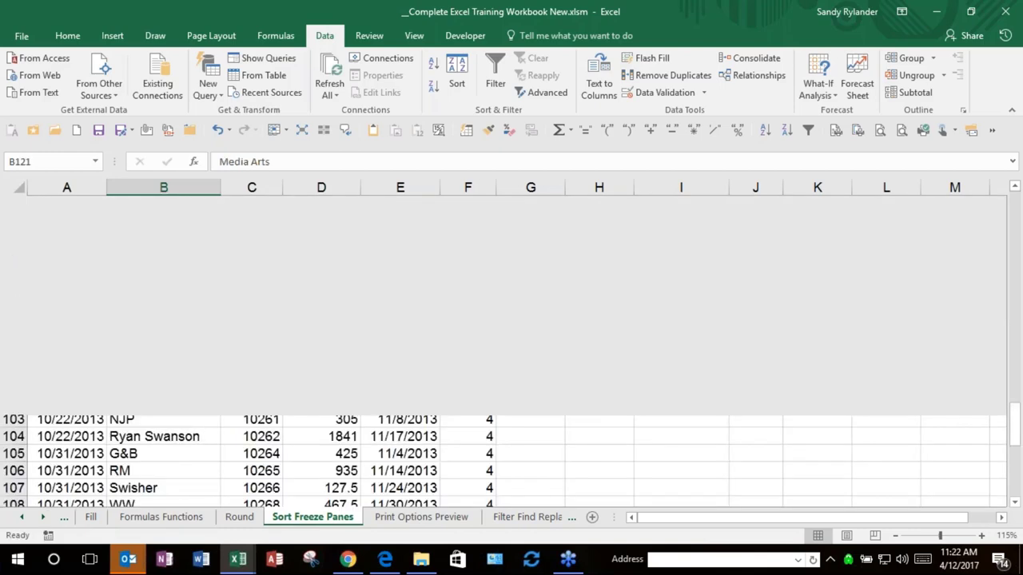
scroll(175, 388, down, 2)
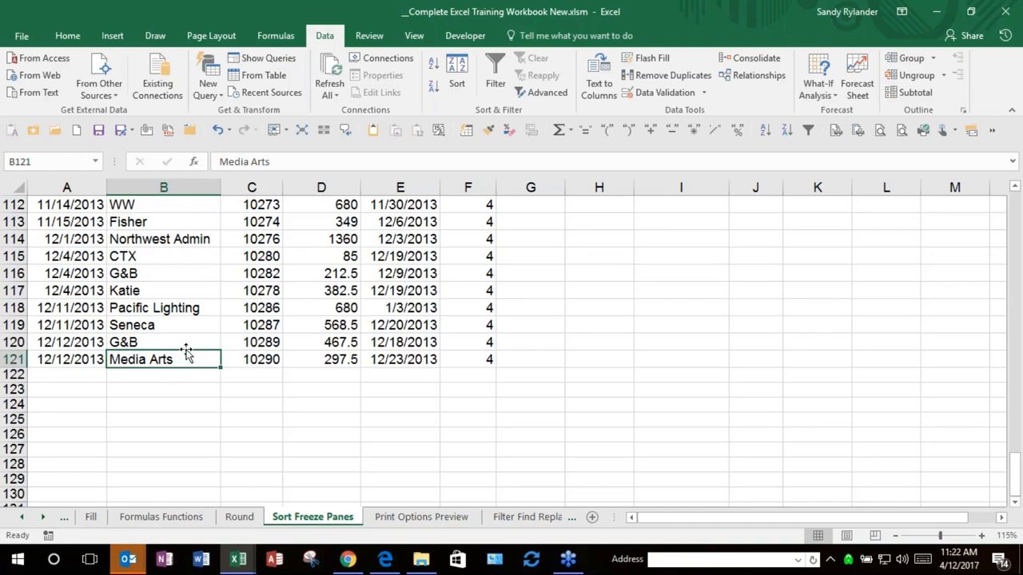
key(ctrl+Up)
key(Down)
key(Down)
key(Down)
key(Down)
key(Down)
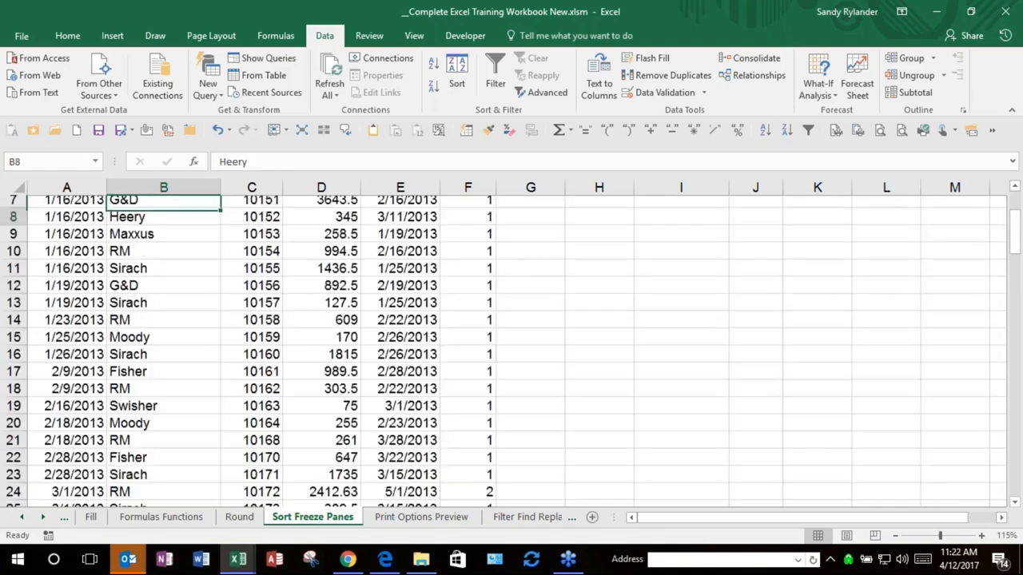
key(Up)
key(Up)
key(Up)
key(Up)
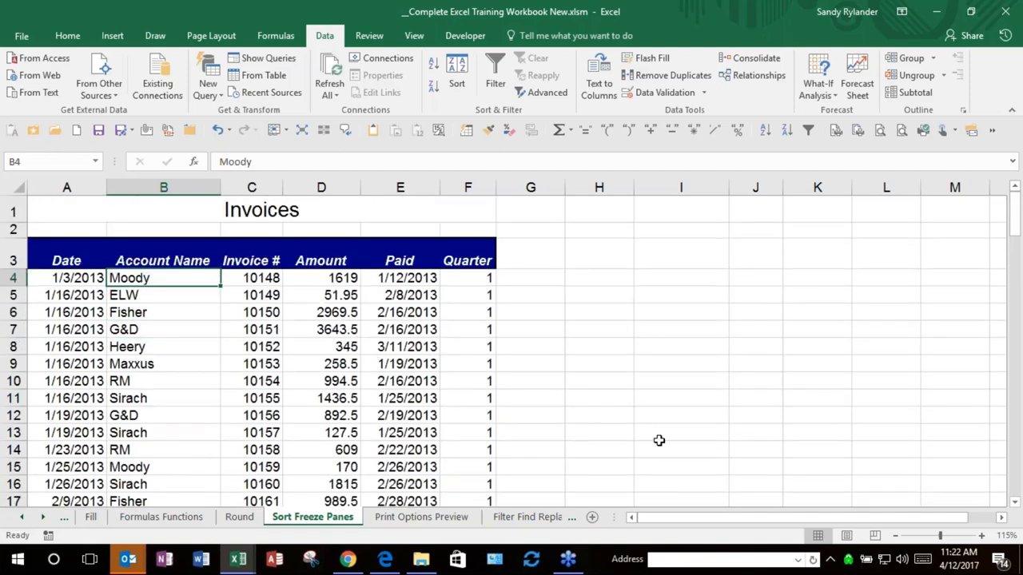
Step: Use Ctrl+arrow keys to jump across the last row, up to the headings, and back to A4
key(ctrl+Down)
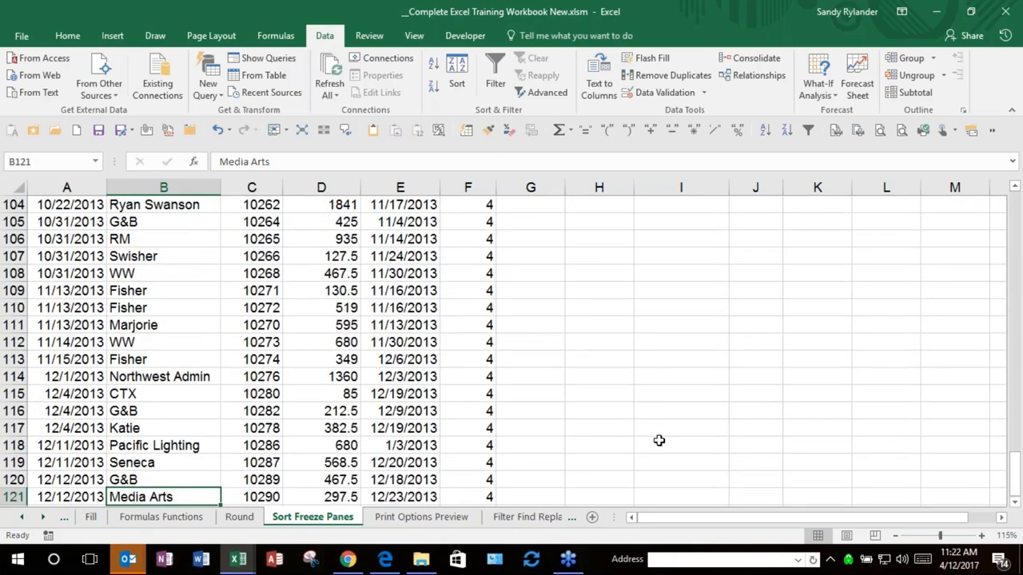
key(Down)
key(Up)
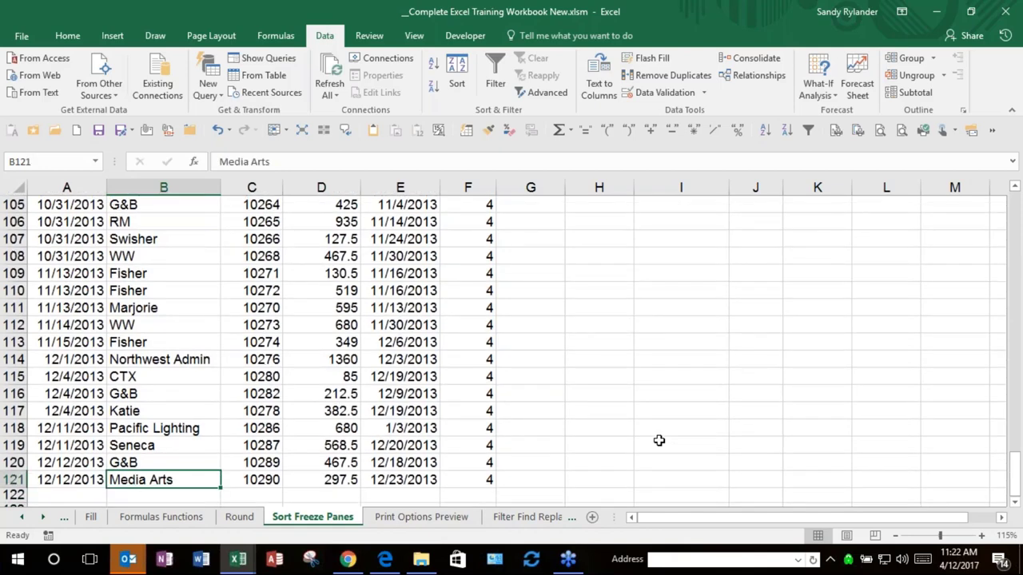
key(ctrl+Right)
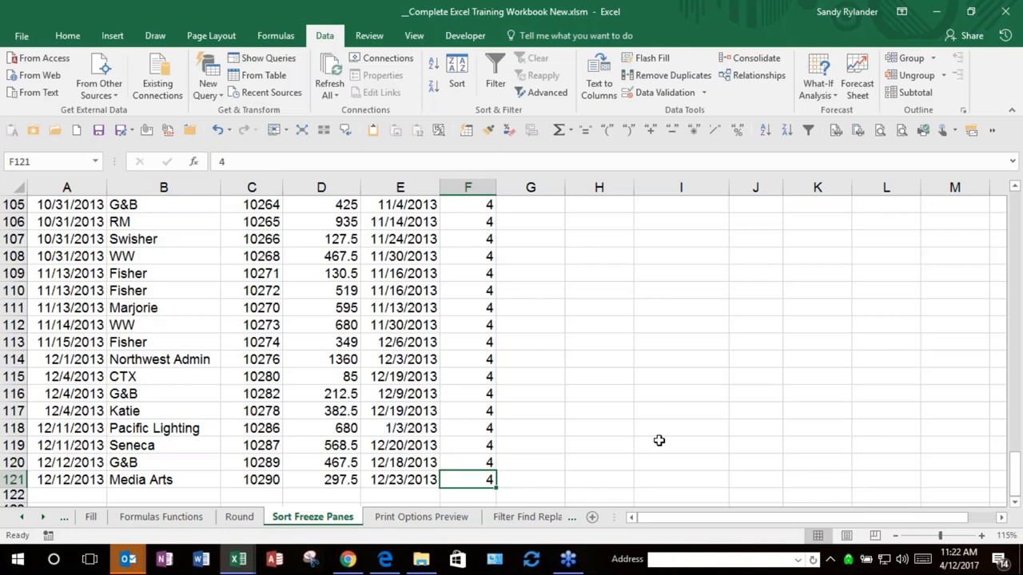
key(ctrl+Left)
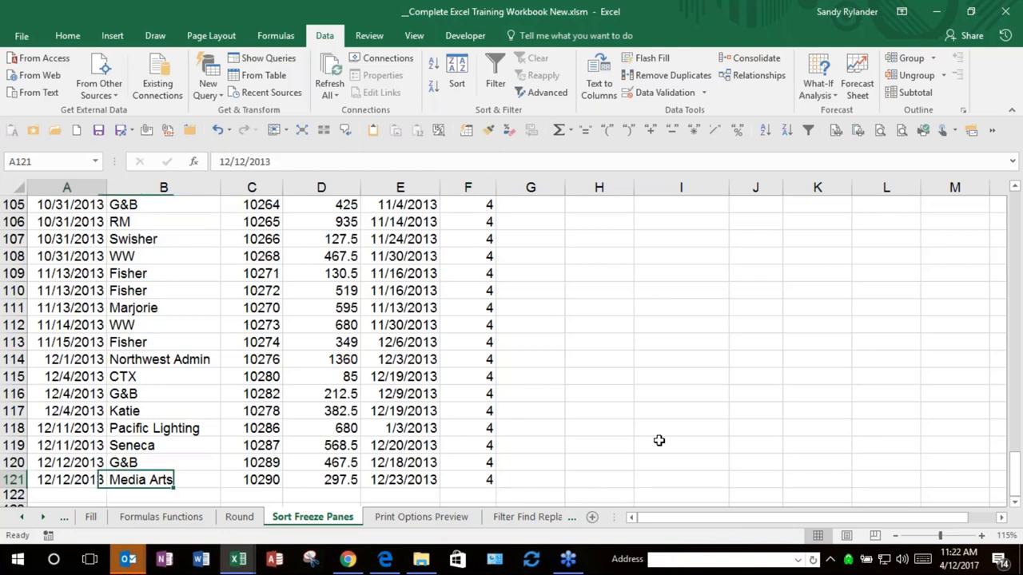
key(ctrl+Up)
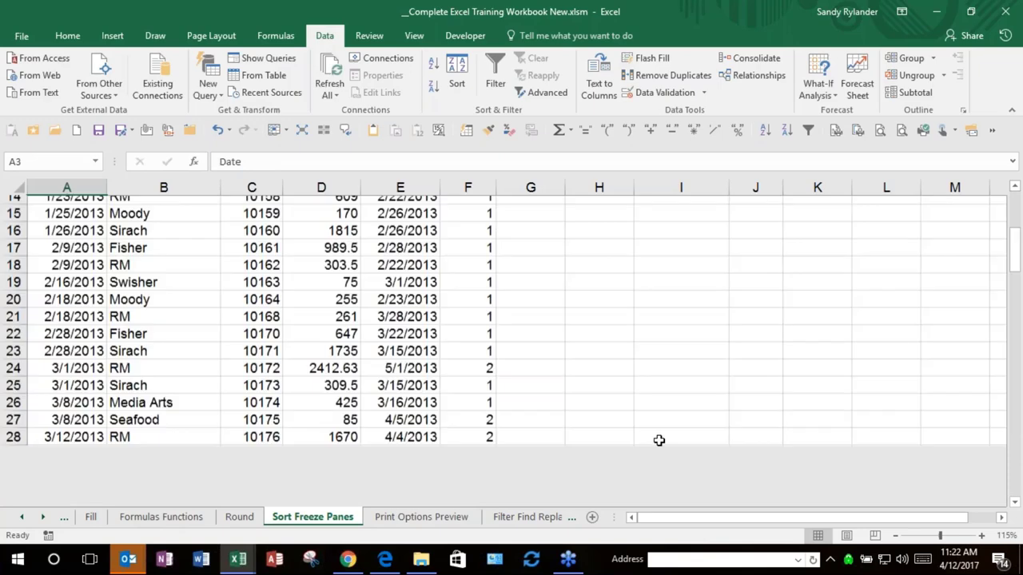
key(ctrl+Right)
key(Down)
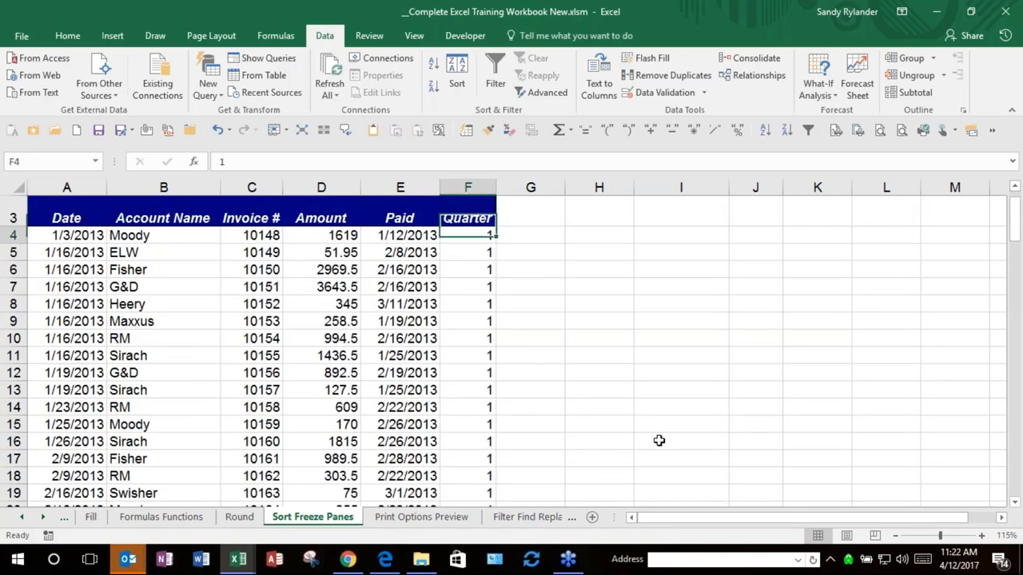
key(Left)
key(Left)
key(Left)
key(Left)
key(Left)
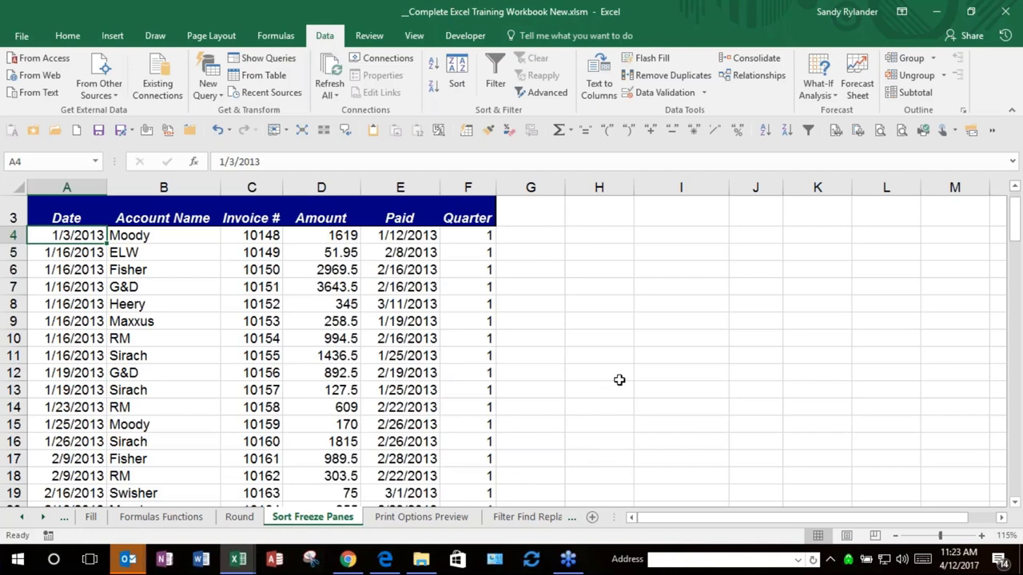
Step: Scroll the sheet tabs toward the later sheets in the workbook
click(619, 376)
click(43, 517)
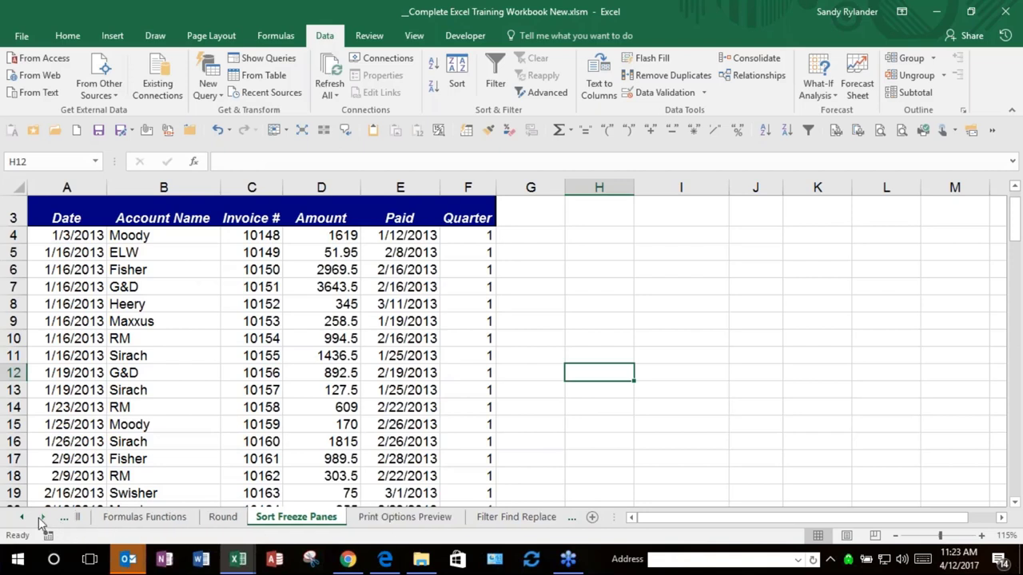
click(45, 517)
click(45, 517)
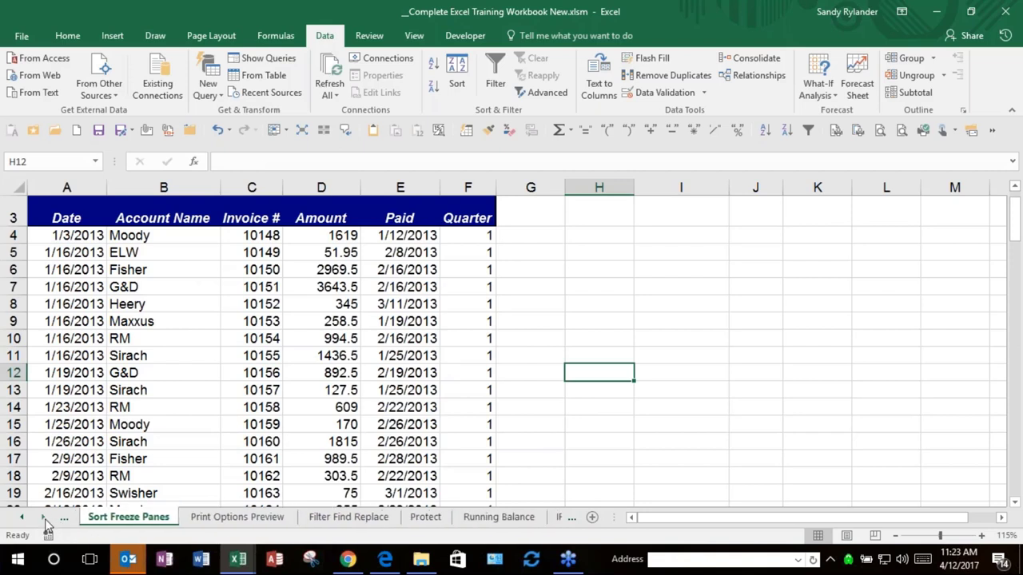
click(45, 517)
click(45, 517)
click(45, 517)
click(45, 517)
click(45, 517)
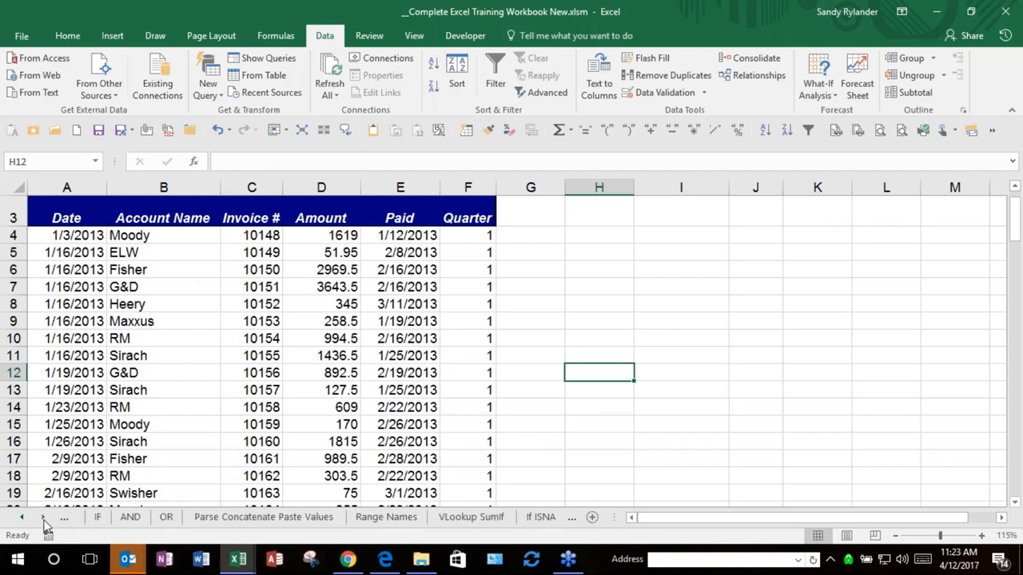
click(45, 517)
Step: Choose Yearly Totals from the Activate sheet list and confirm
right_click(28, 520)
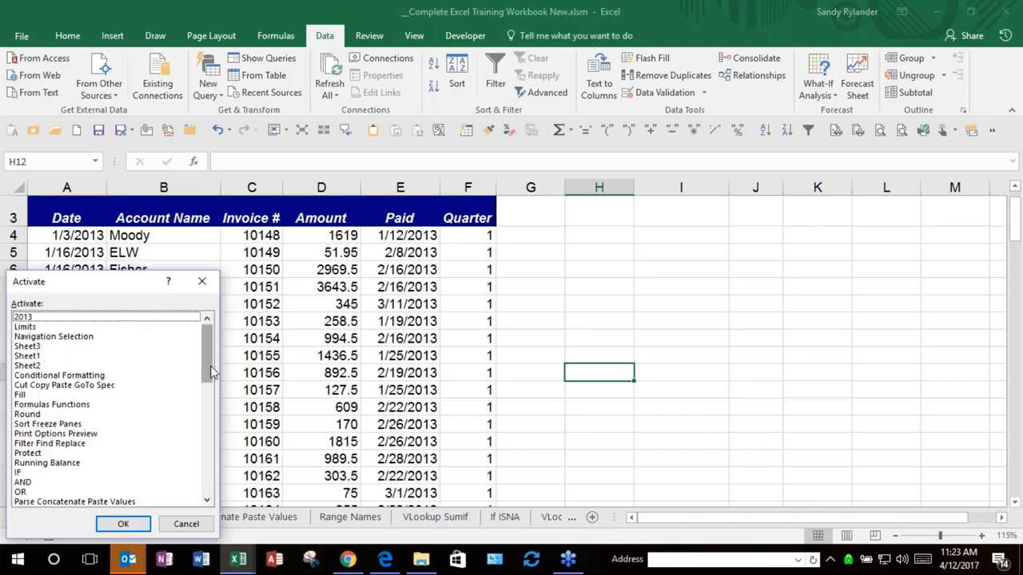
drag(208, 365, 164, 437)
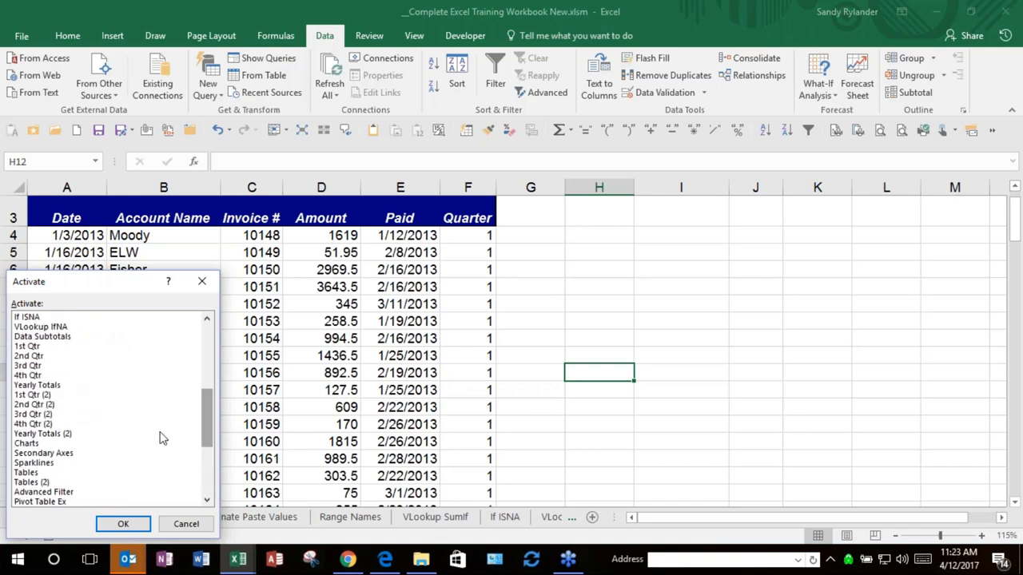
drag(48, 451, 10, 432)
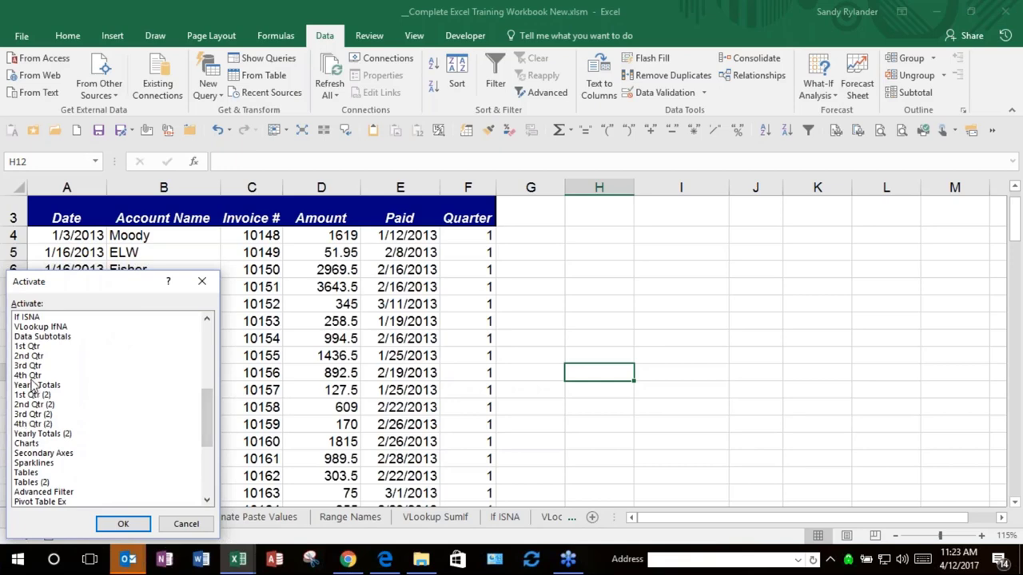
click(35, 387)
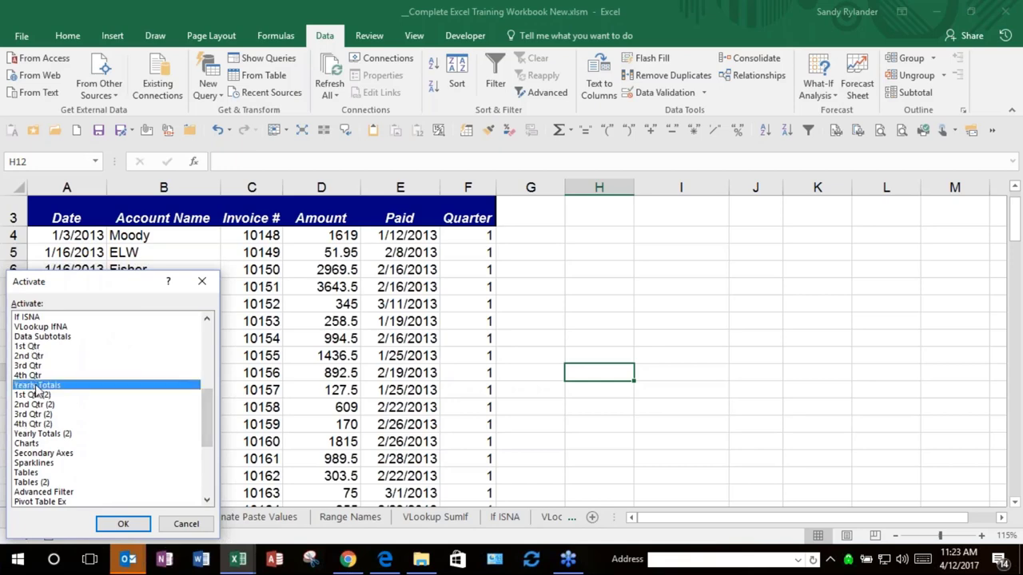
click(123, 523)
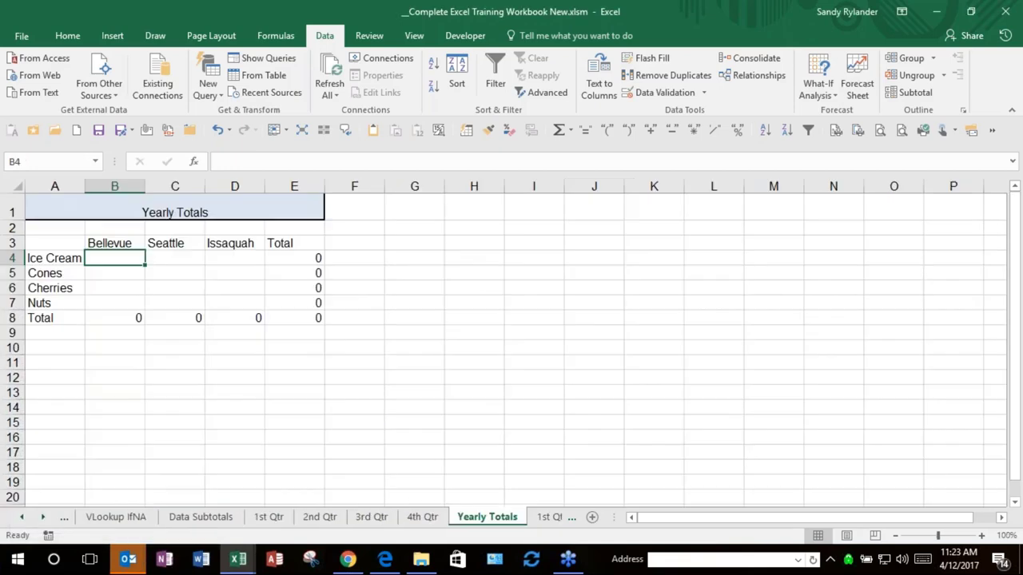
Step: Review the 1st, 2nd, 3rd and 4th Qtr sheets, then return to Yearly Totals
click(269, 520)
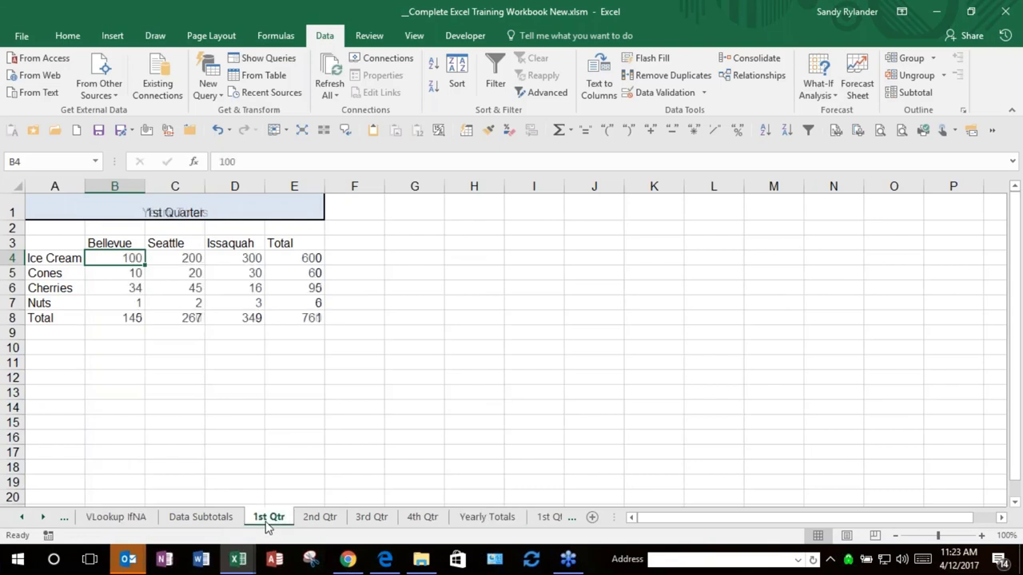
click(318, 519)
click(369, 520)
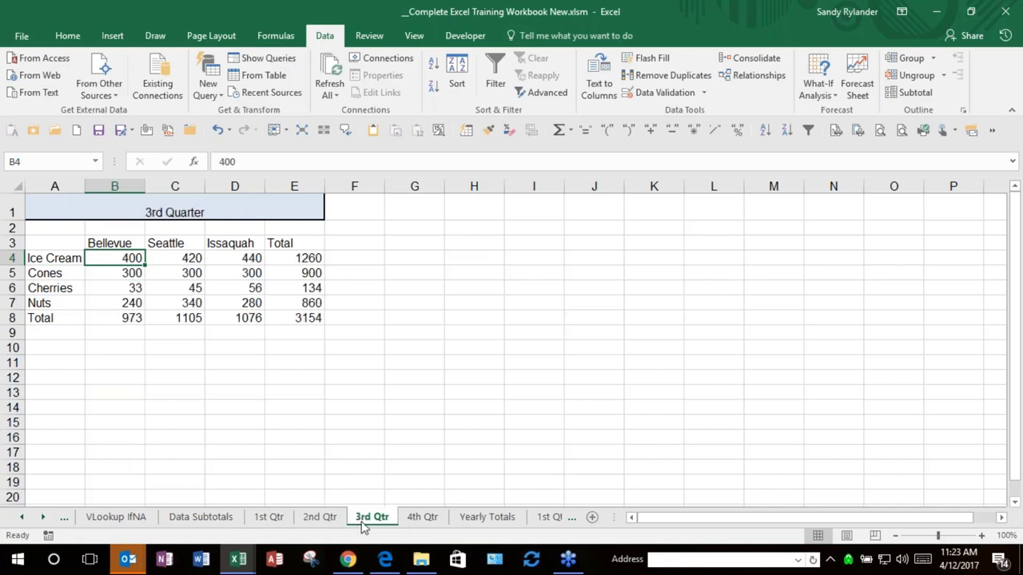
click(414, 519)
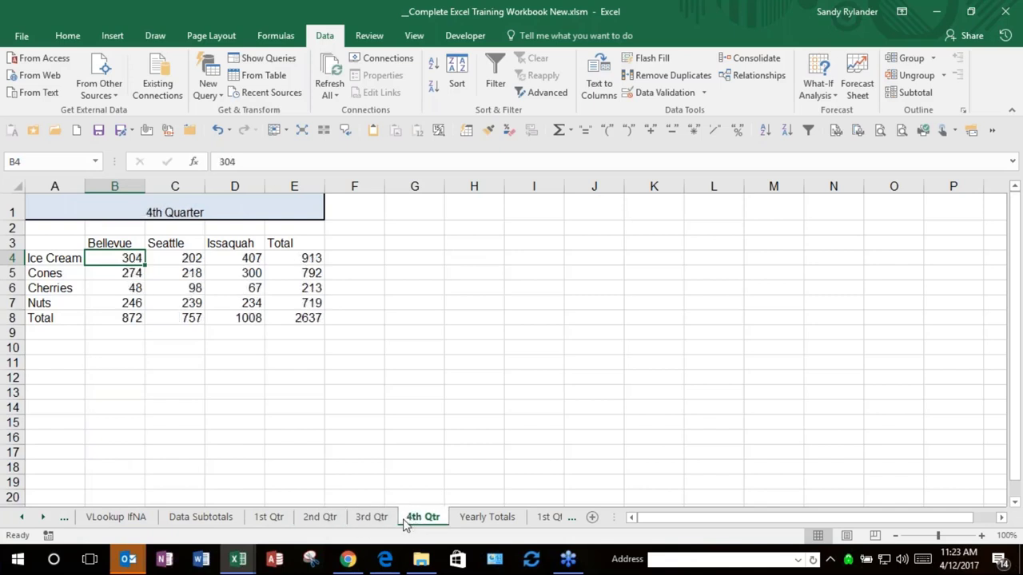
click(452, 521)
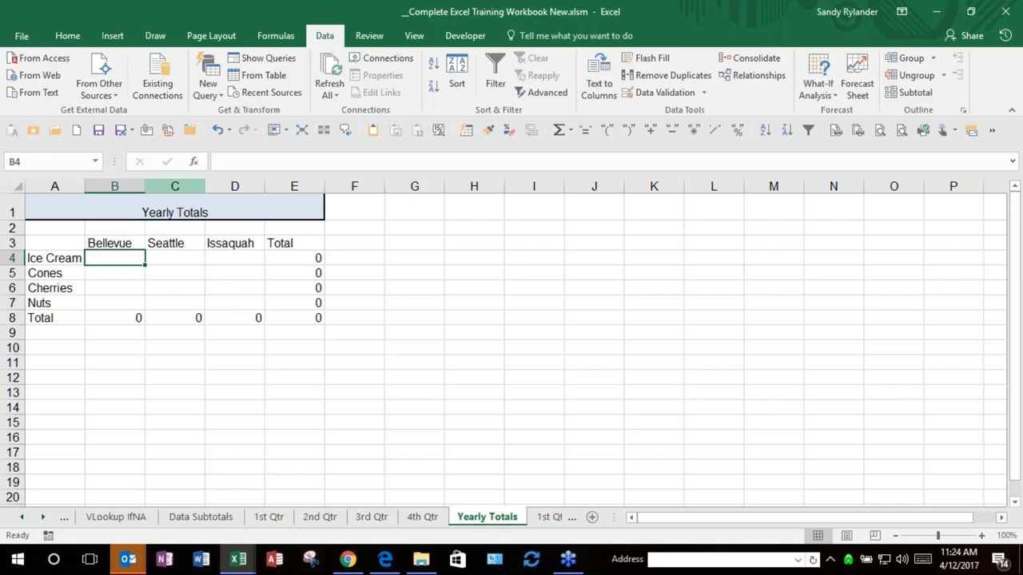
Step: Recheck the 1st–3rd Qtr sheets, then select B4:D7 on Yearly Totals
click(266, 518)
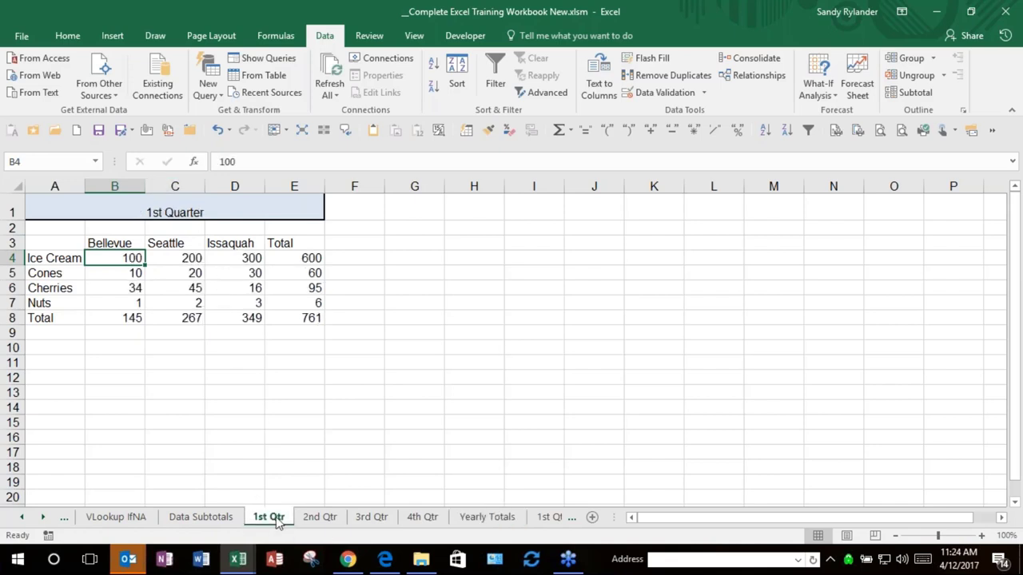
click(321, 518)
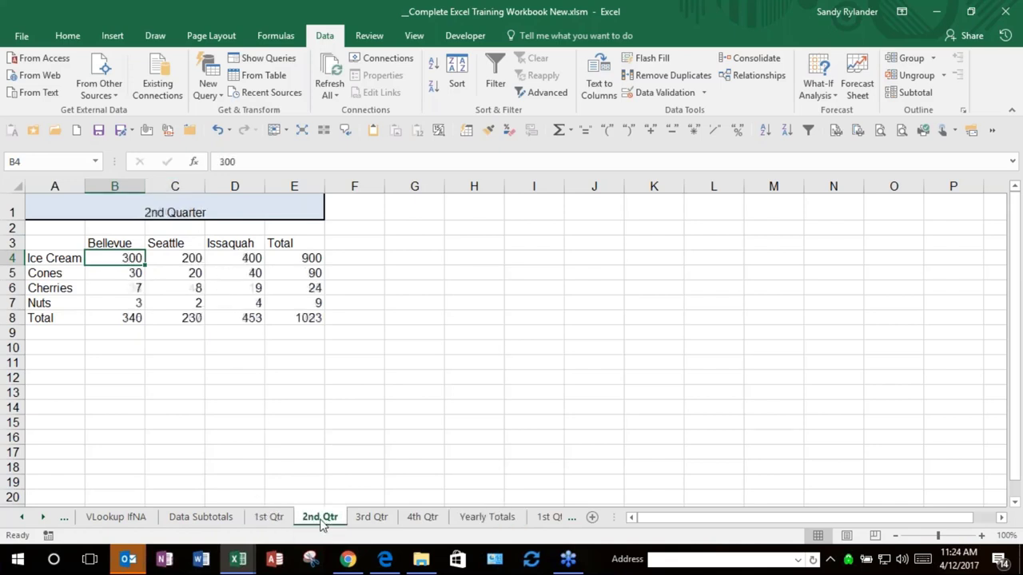
click(371, 518)
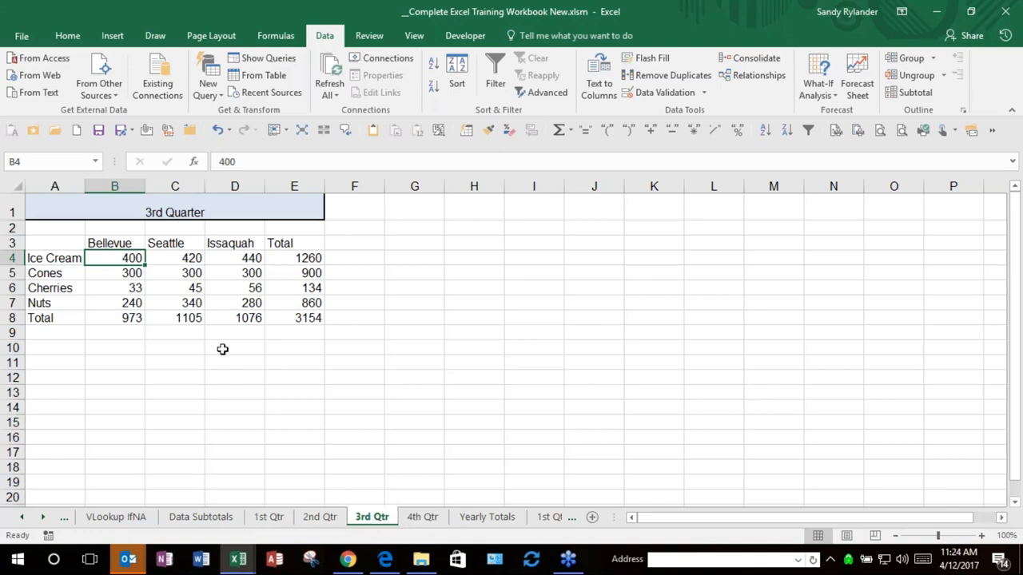
click(478, 524)
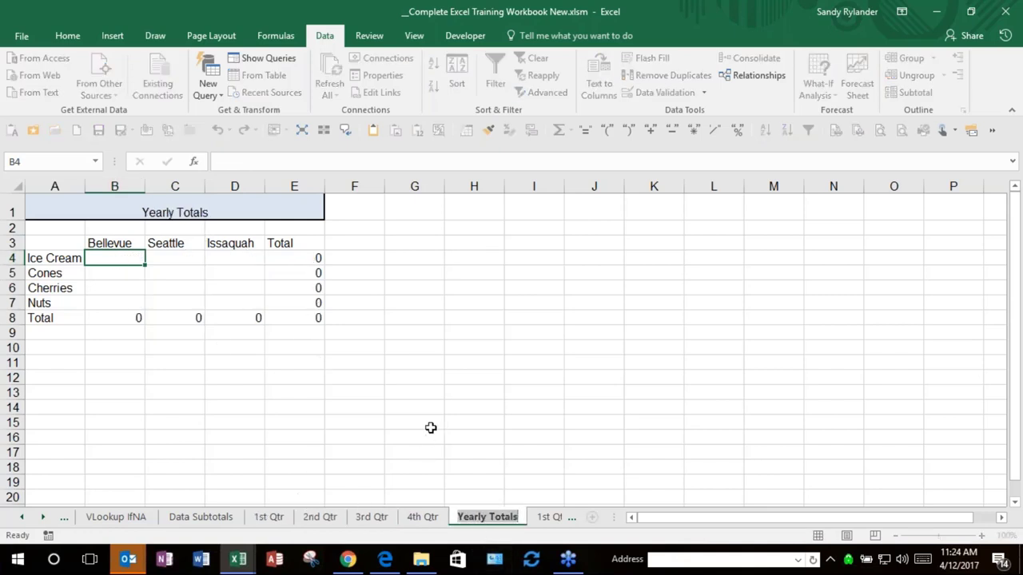
click(484, 426)
click(112, 257)
drag(174, 261, 235, 302)
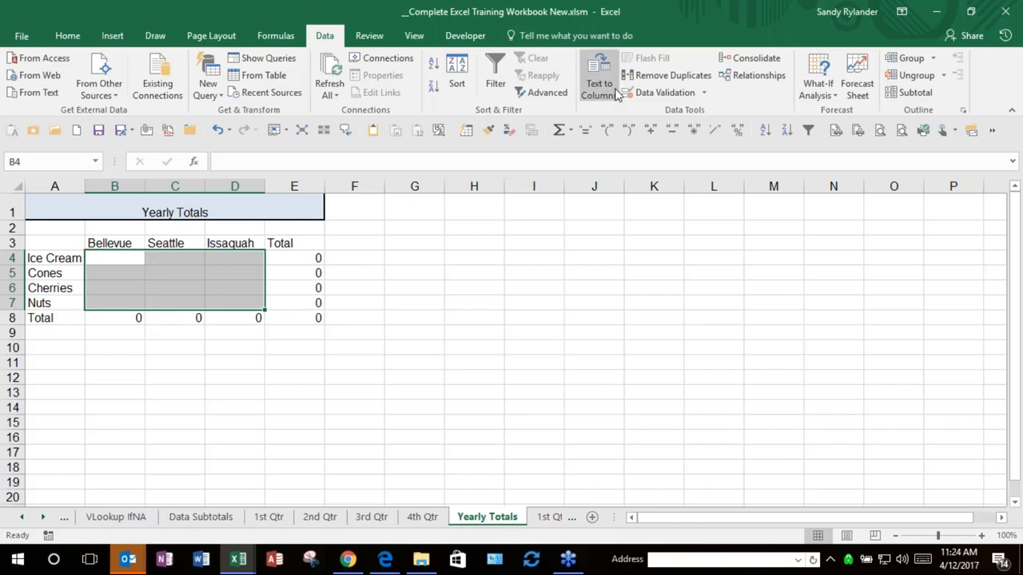
Step: Open the Consolidate dialog and add 1st Qtr's B4:D7 range as the first reference
click(728, 60)
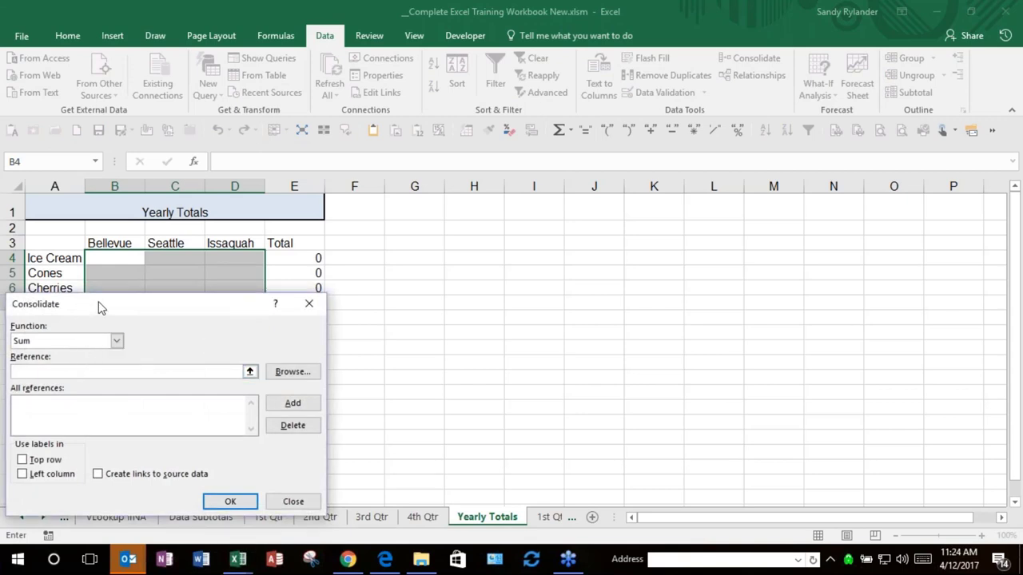
drag(126, 307, 541, 238)
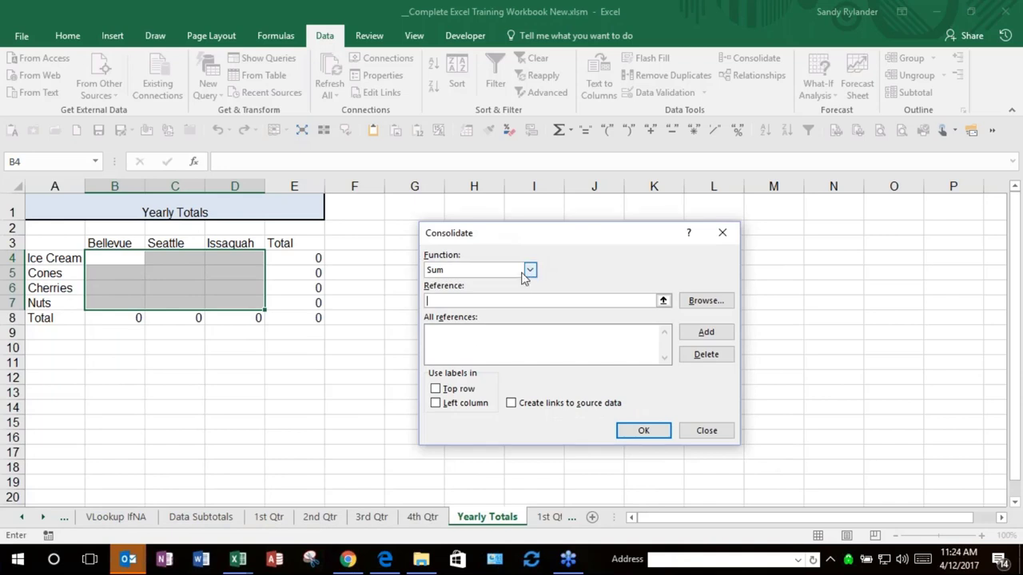
click(269, 518)
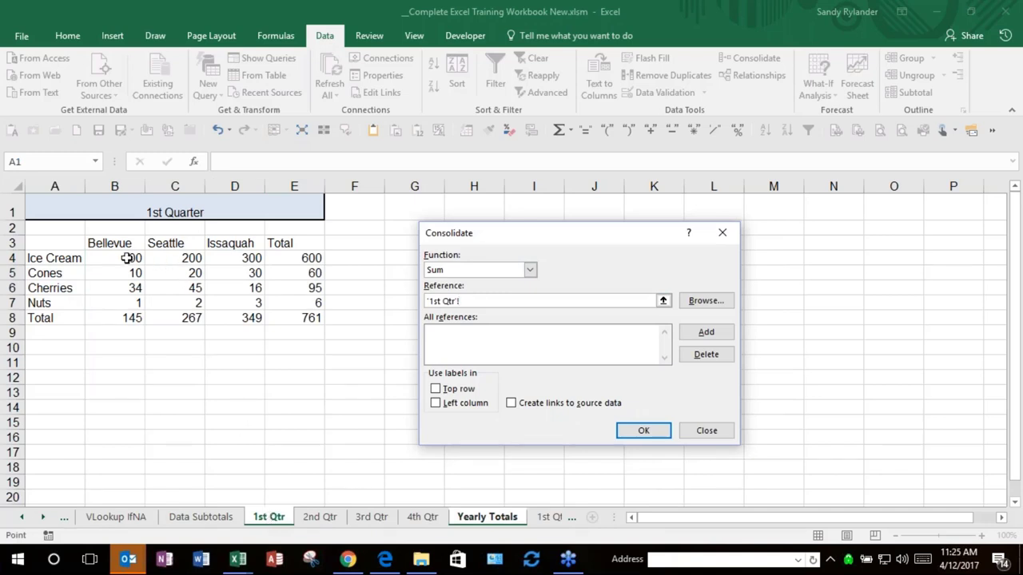
click(128, 258)
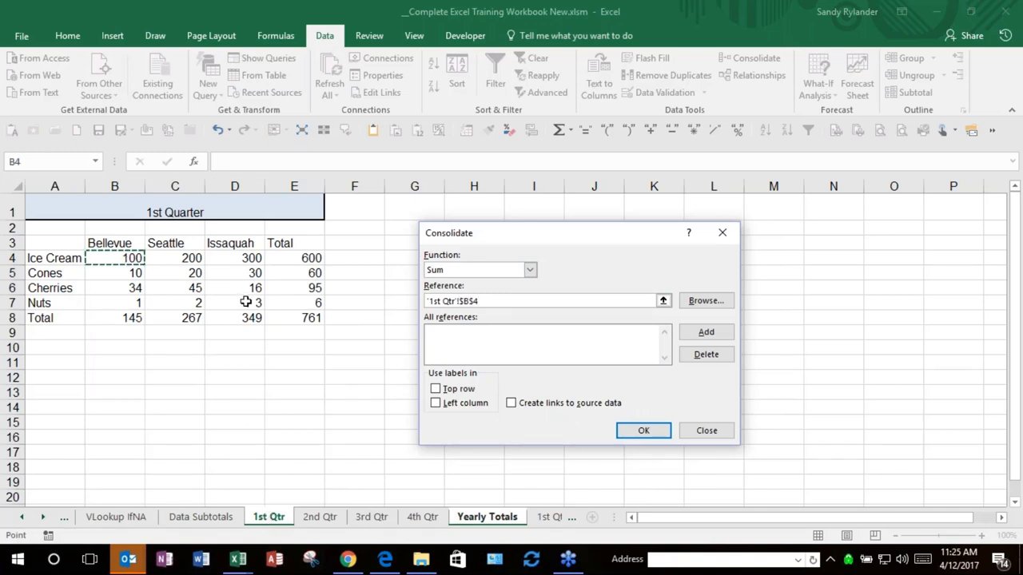
drag(246, 302, 246, 303)
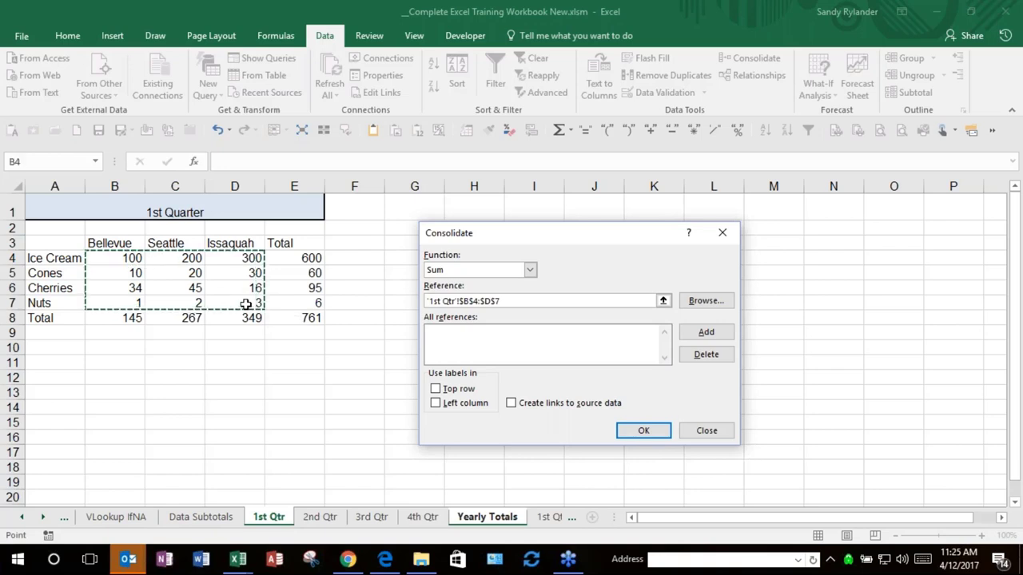
click(706, 334)
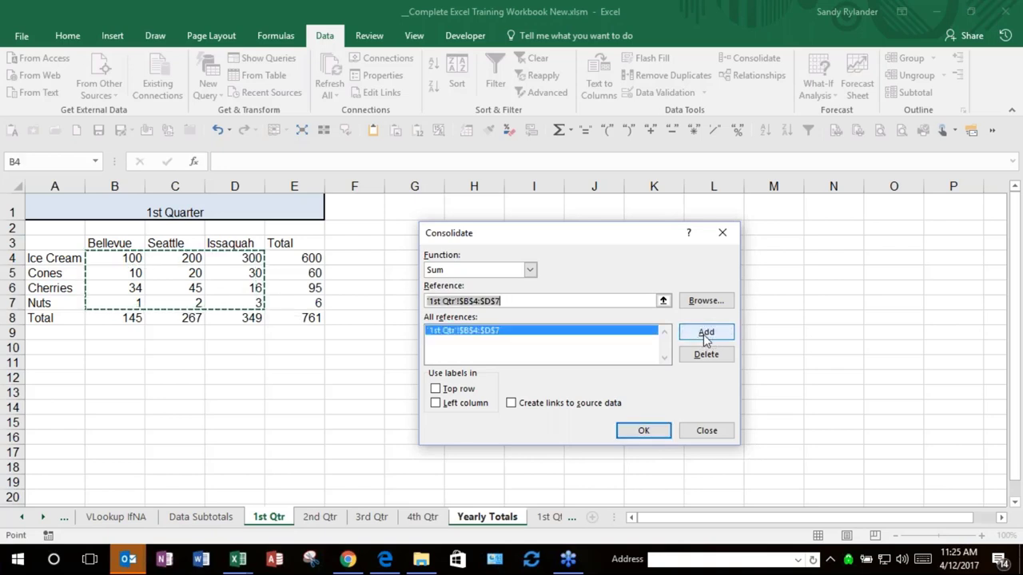
Step: Add the same B4:D7 range from 2nd and 3rd Qtr, then pick 4th Qtr's range
click(330, 519)
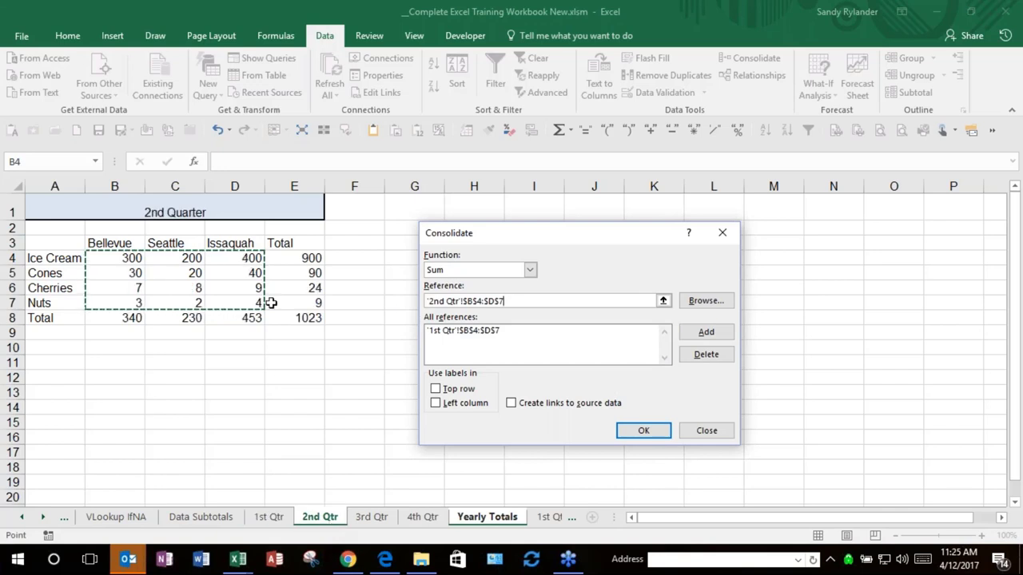
click(700, 334)
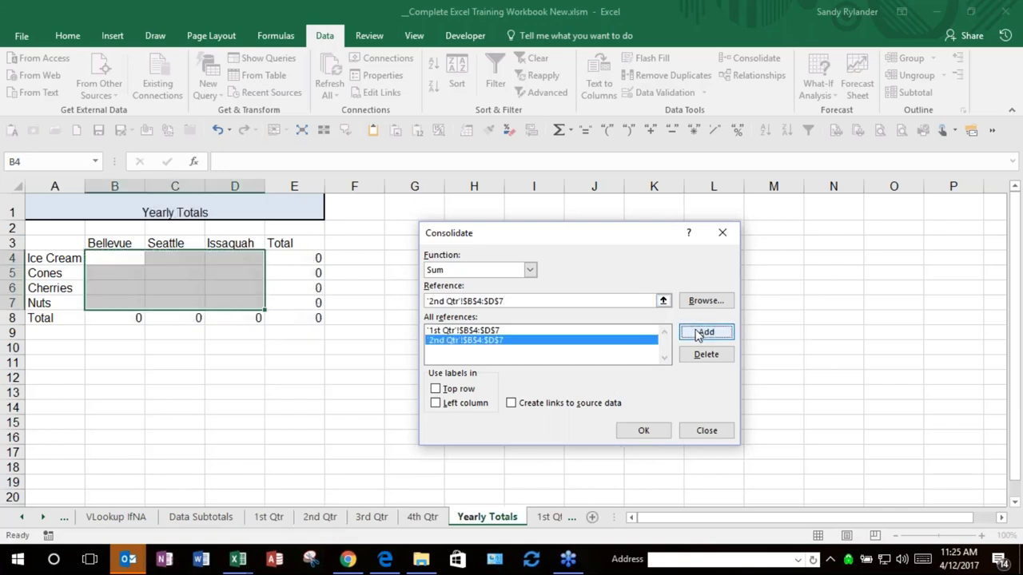
click(369, 521)
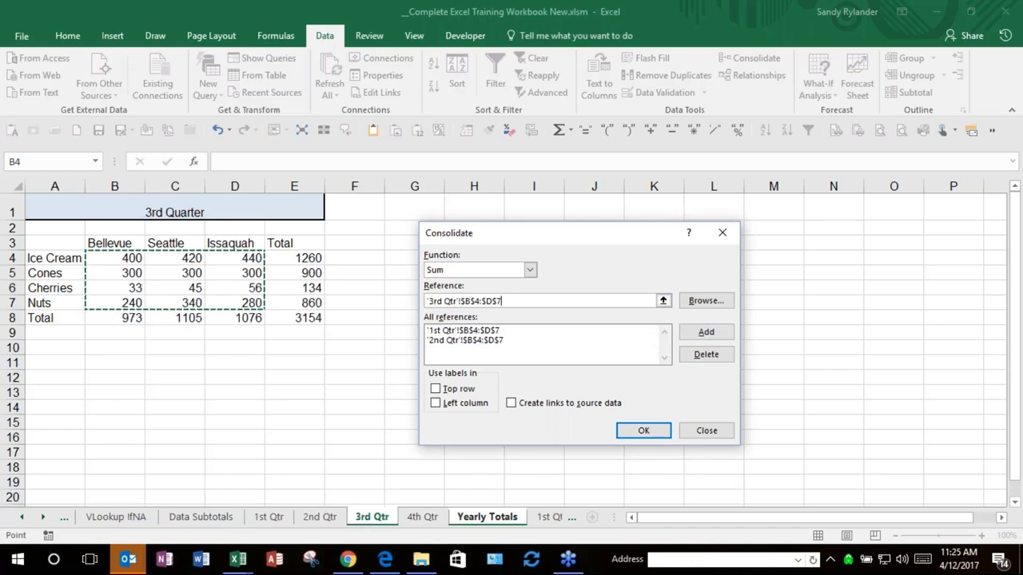
click(704, 334)
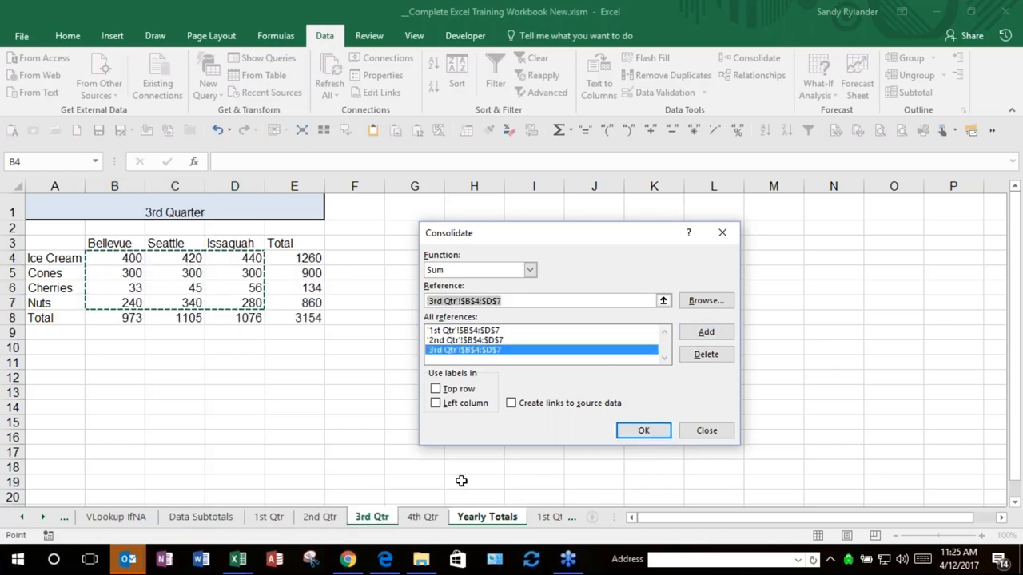
click(425, 525)
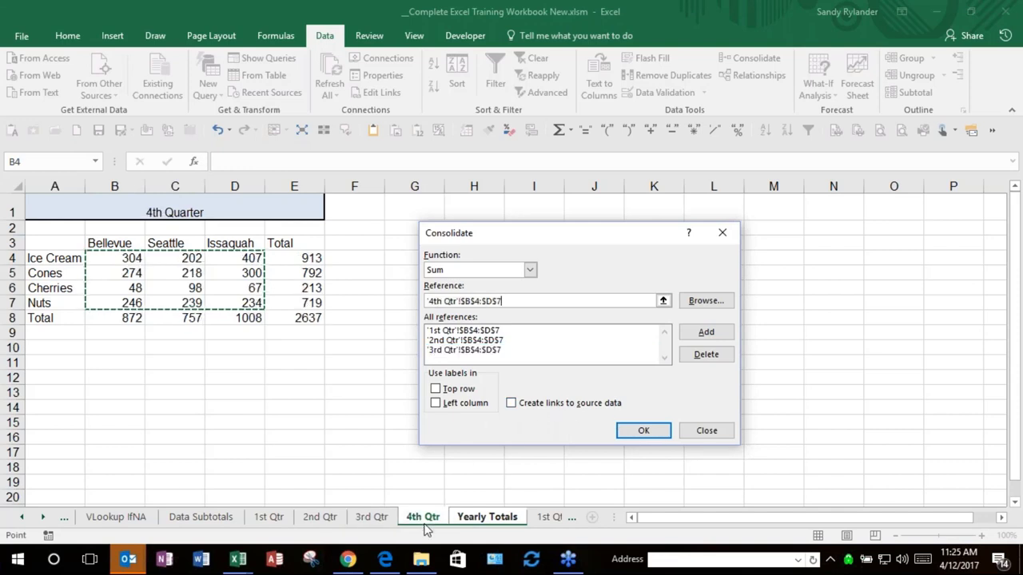
Step: Add 4th Qtr's $B$4:$D$7 reference and run the Sum consolidation into Yearly Totals
click(697, 336)
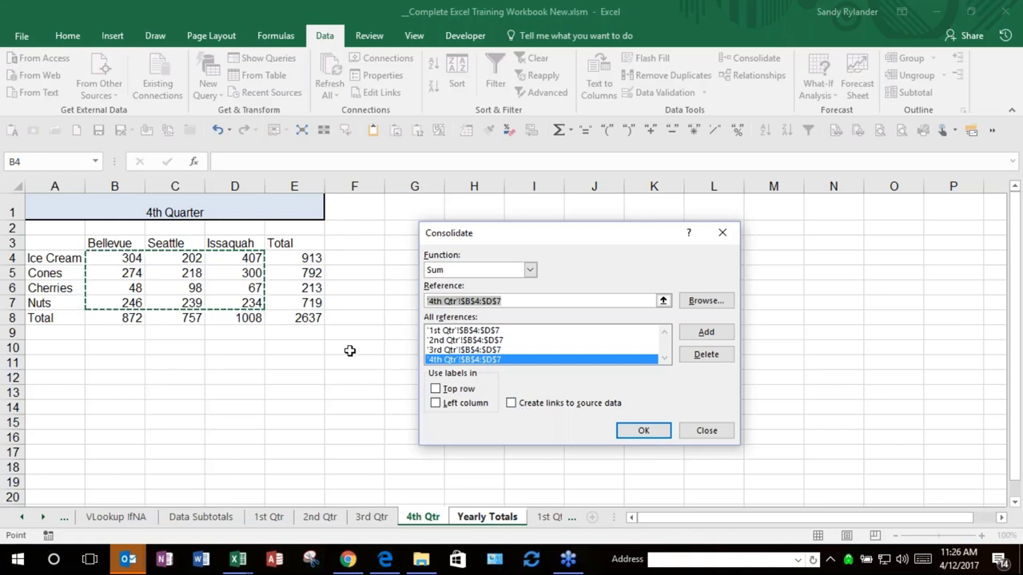
click(641, 432)
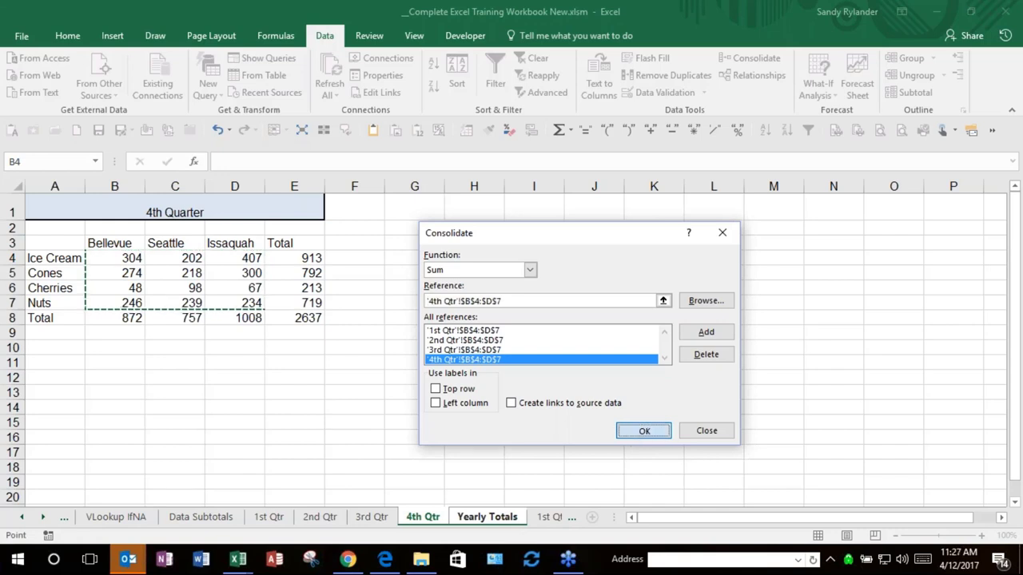